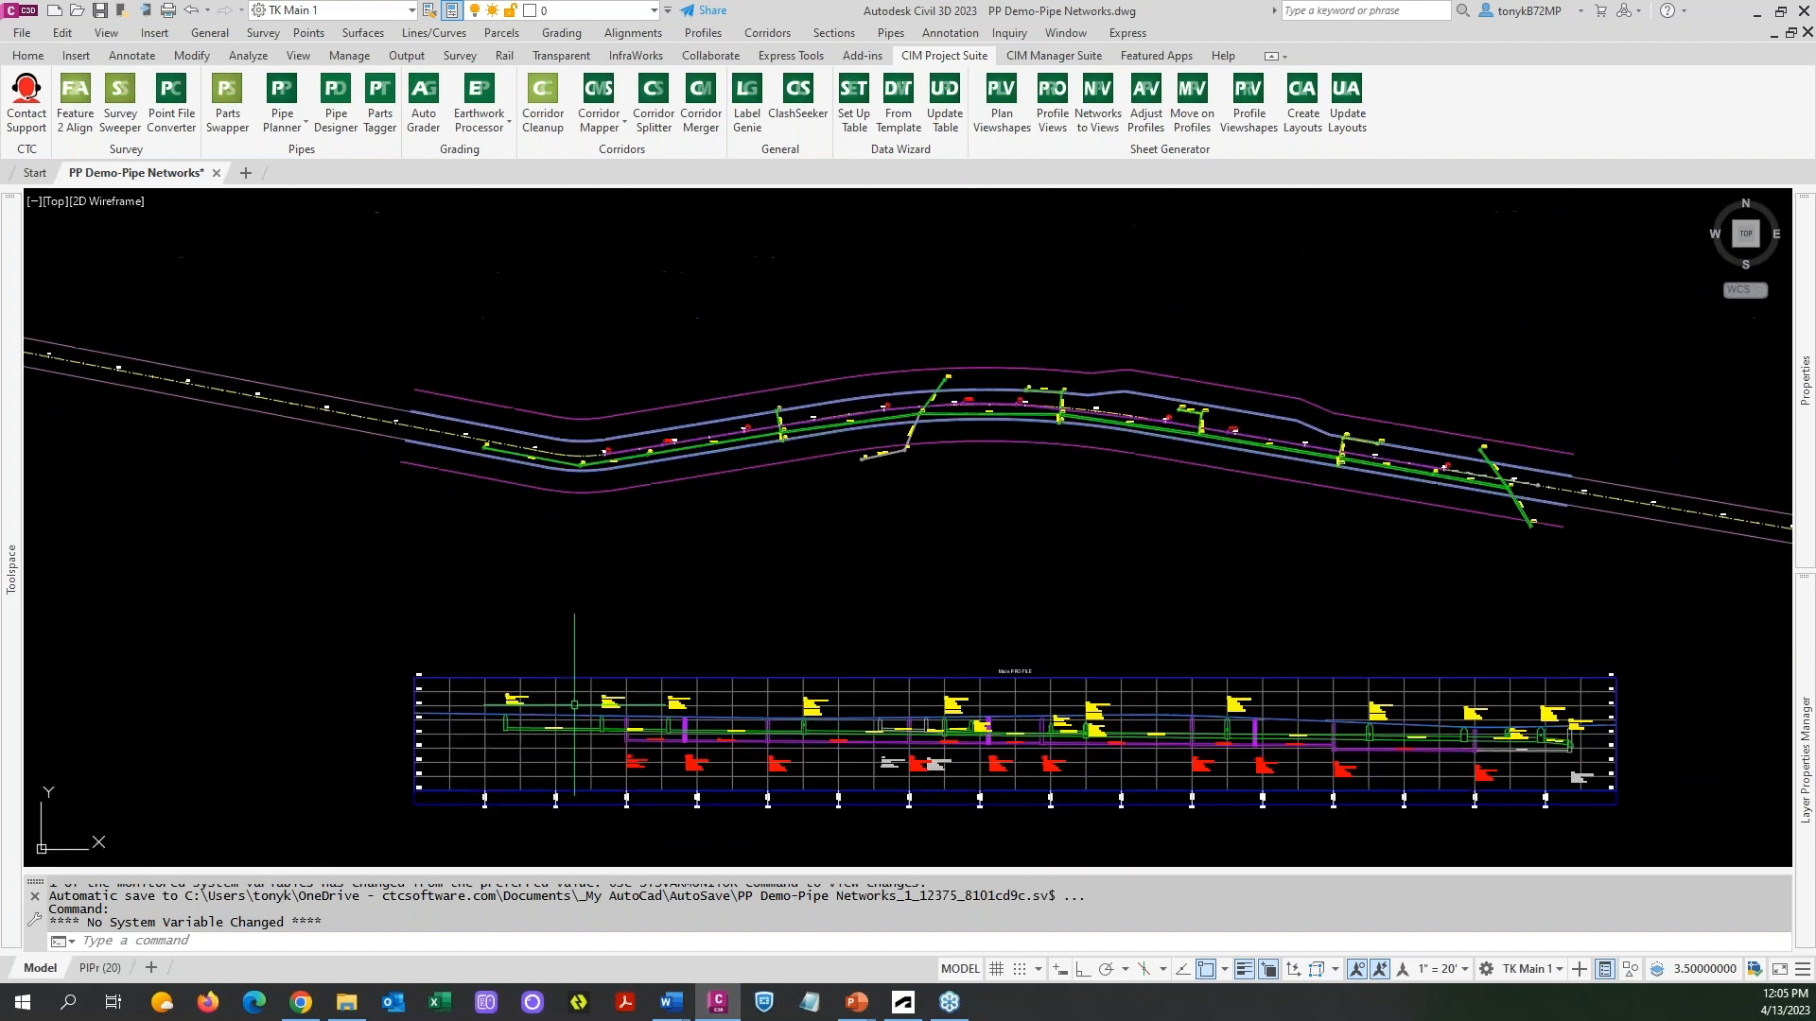
Examine the storm and sanitary pipe runs in plan around the bend, between stations 7+00 and 10+00.
{"action": "middle_click_drag", "start_coordinate": [685, 520], "coordinate": [566, 546]}
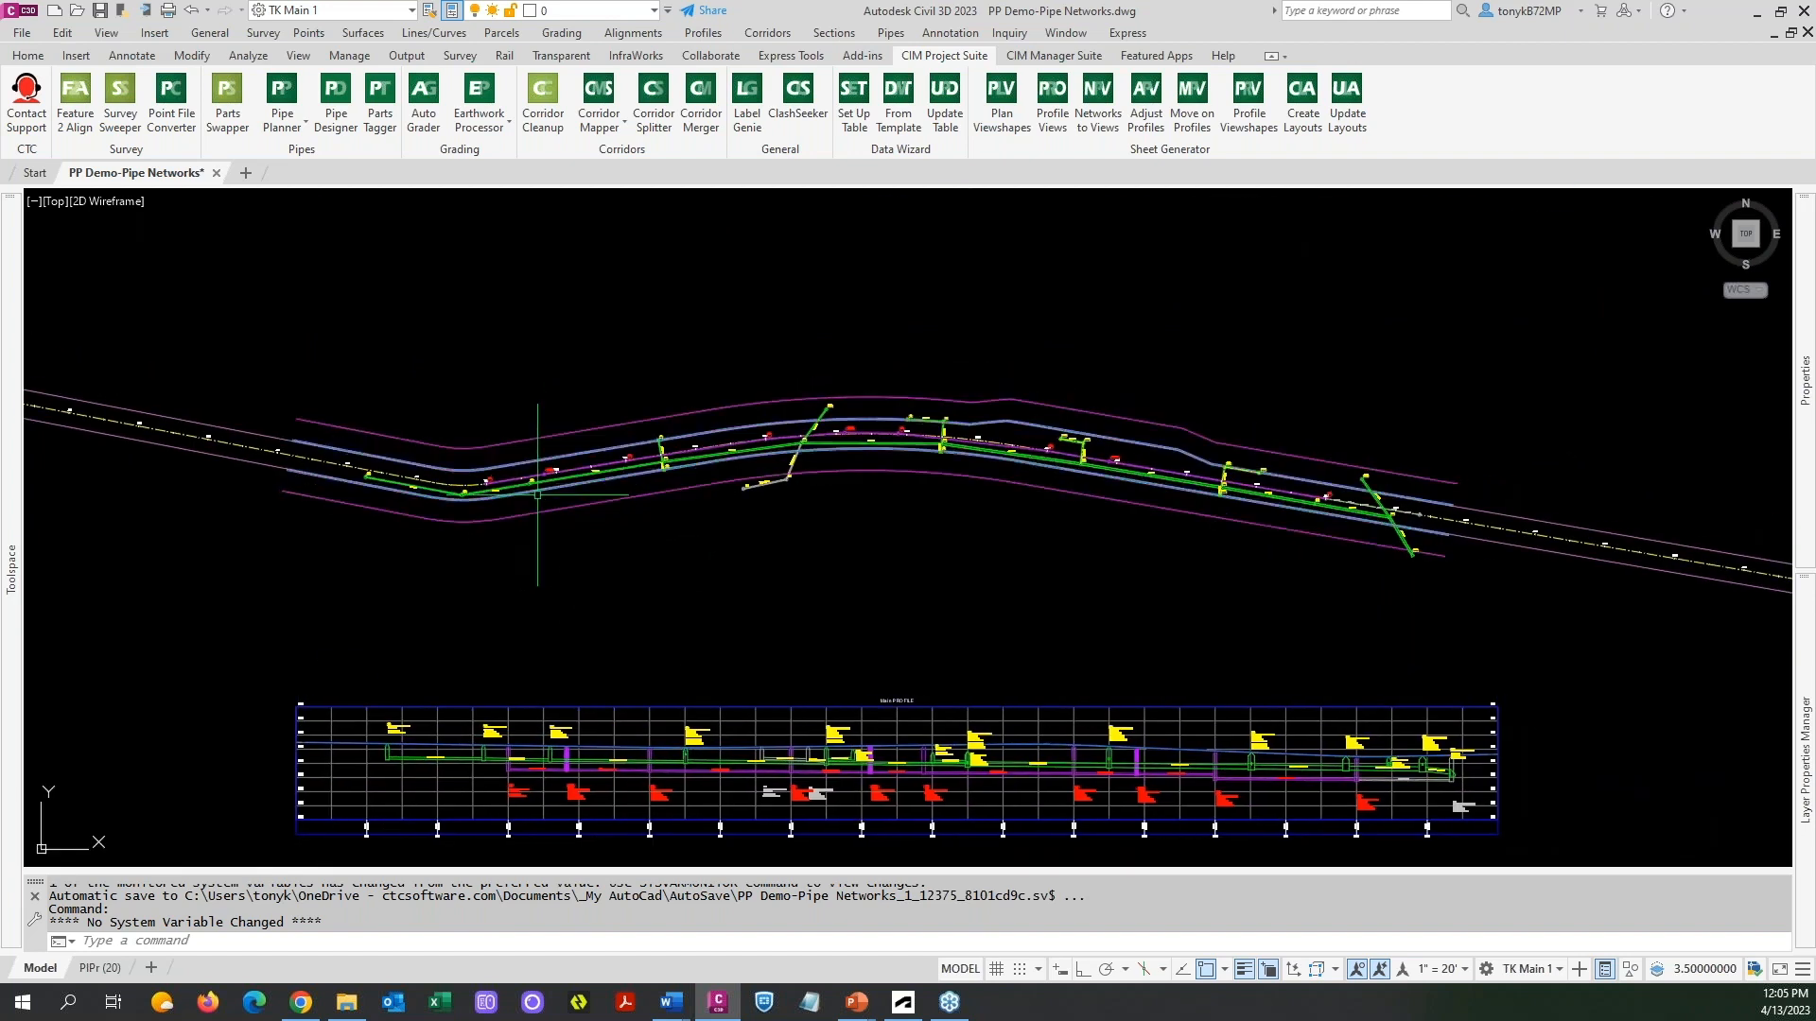
{"action": "scroll", "coordinate": [515, 510], "scroll_direction": "up", "scroll_amount": 4}
{"action": "scroll", "coordinate": [553, 511], "scroll_direction": "down", "scroll_amount": 2}
{"action": "middle_click_drag", "start_coordinate": [546, 600], "coordinate": [697, 519]}
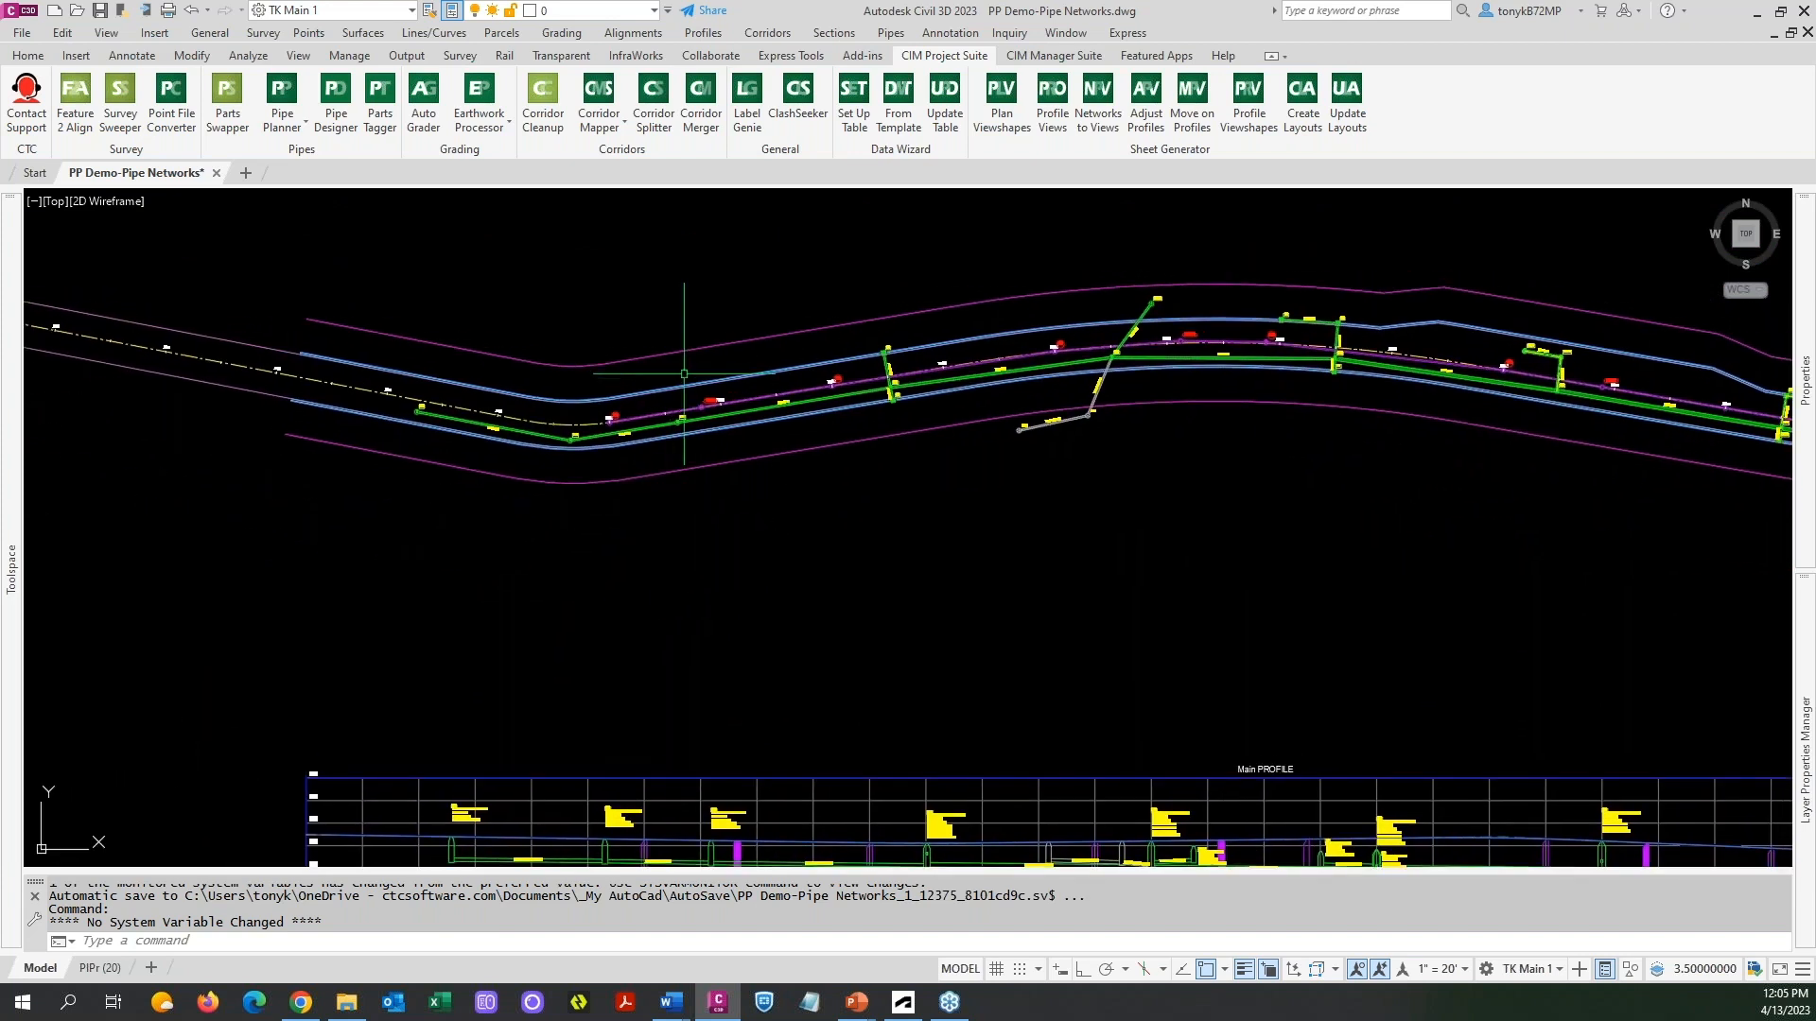
{"action": "scroll", "coordinate": [412, 418], "scroll_direction": "up", "scroll_amount": 5}
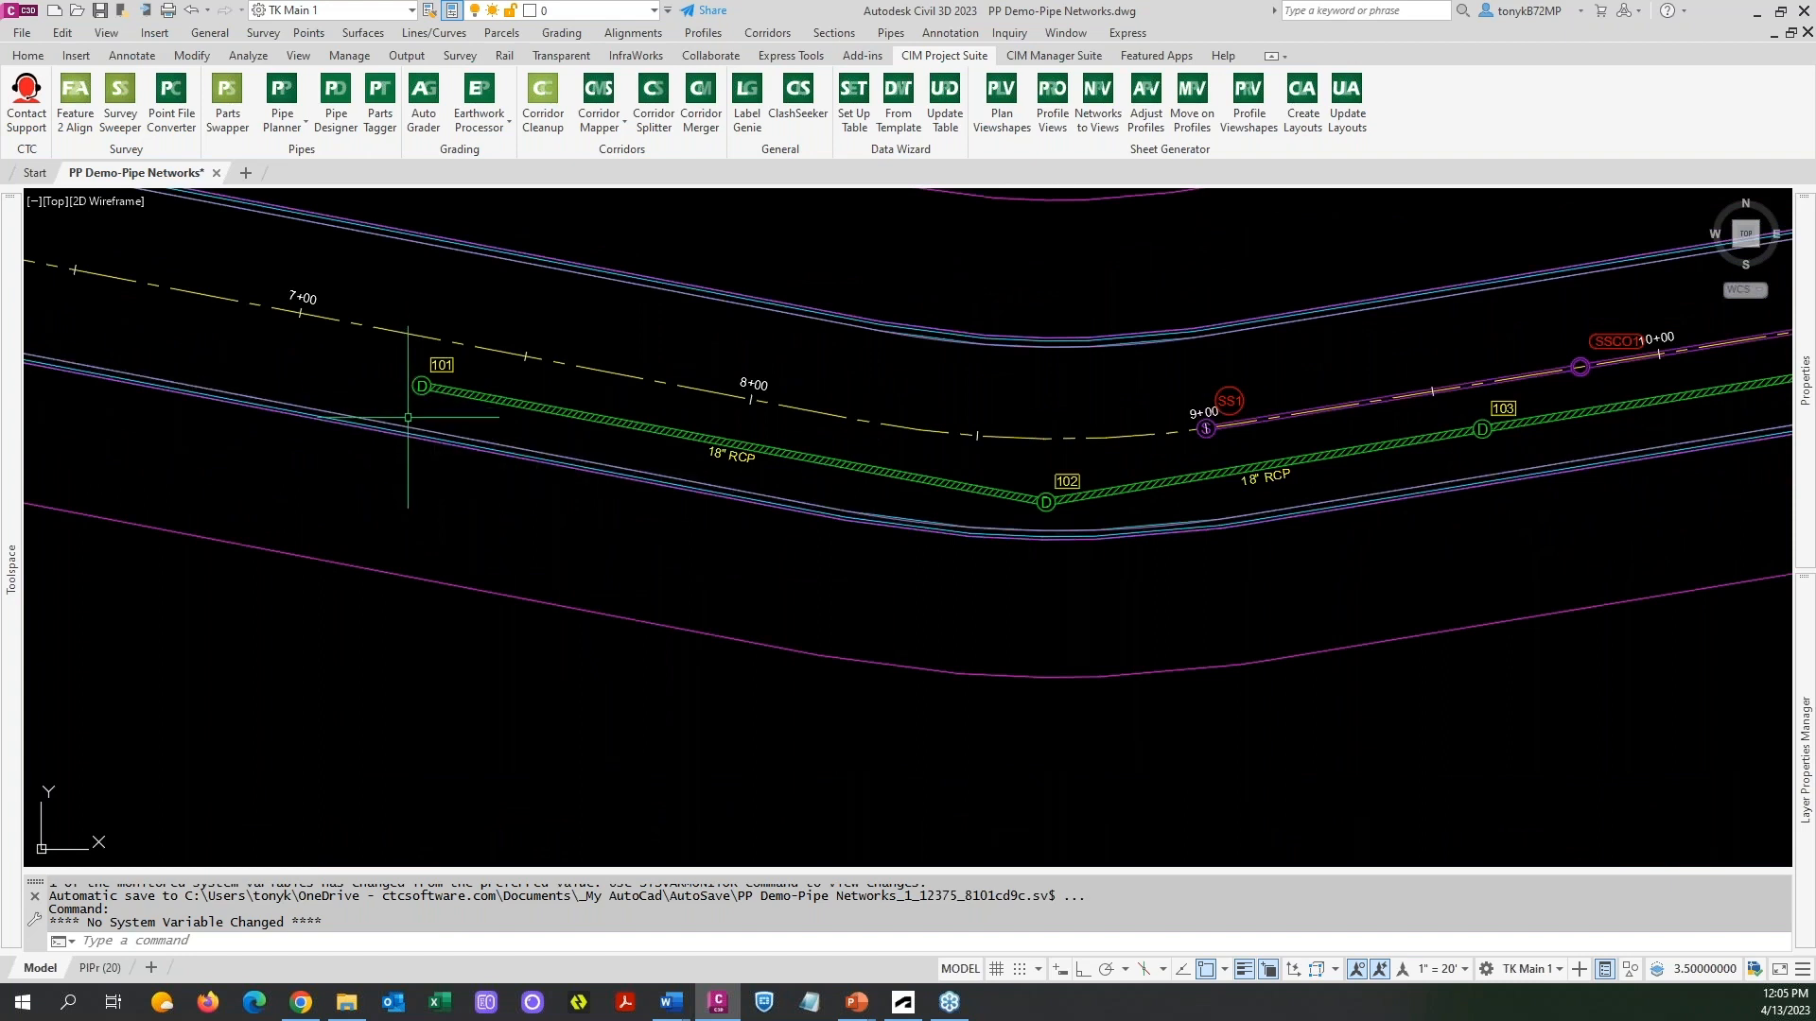
{"action": "scroll", "coordinate": [415, 421], "scroll_direction": "down", "scroll_amount": 2}
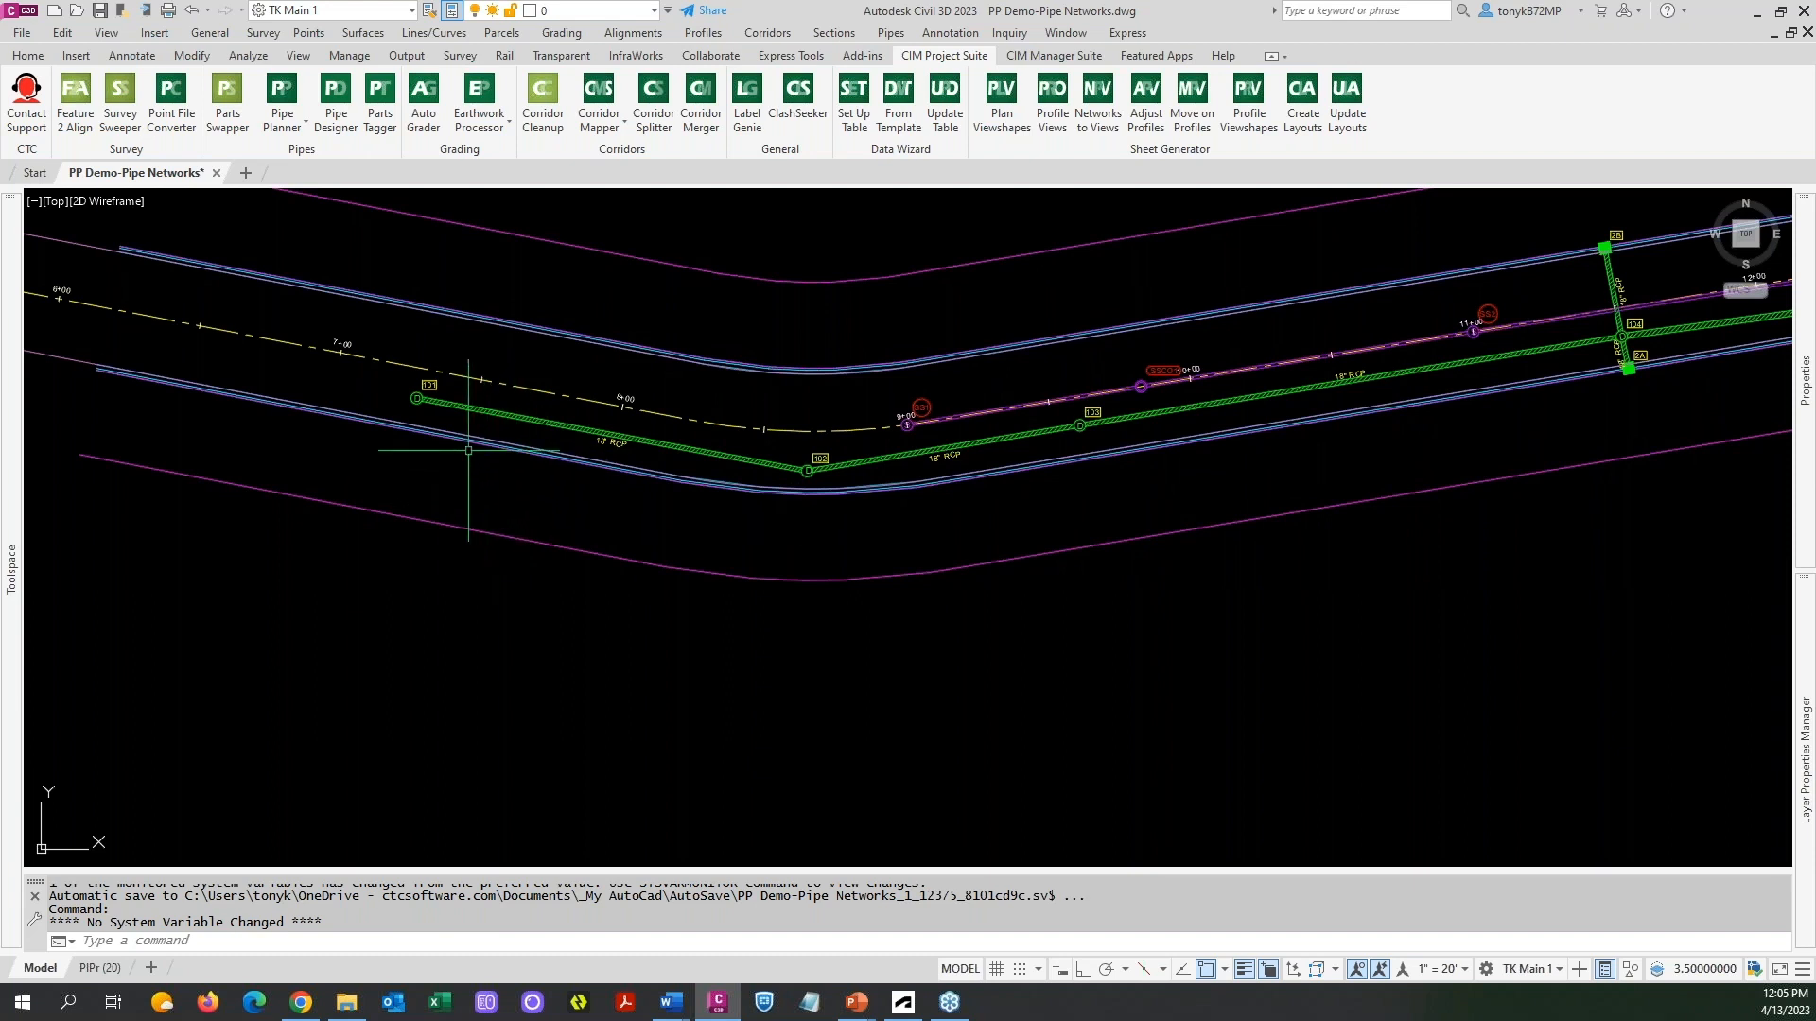
Widen the Toolspace and list the structures of the Storm pipe network in the drawing's Prospector tree.
{"action": "mouse_move", "coordinate": [11, 544]}
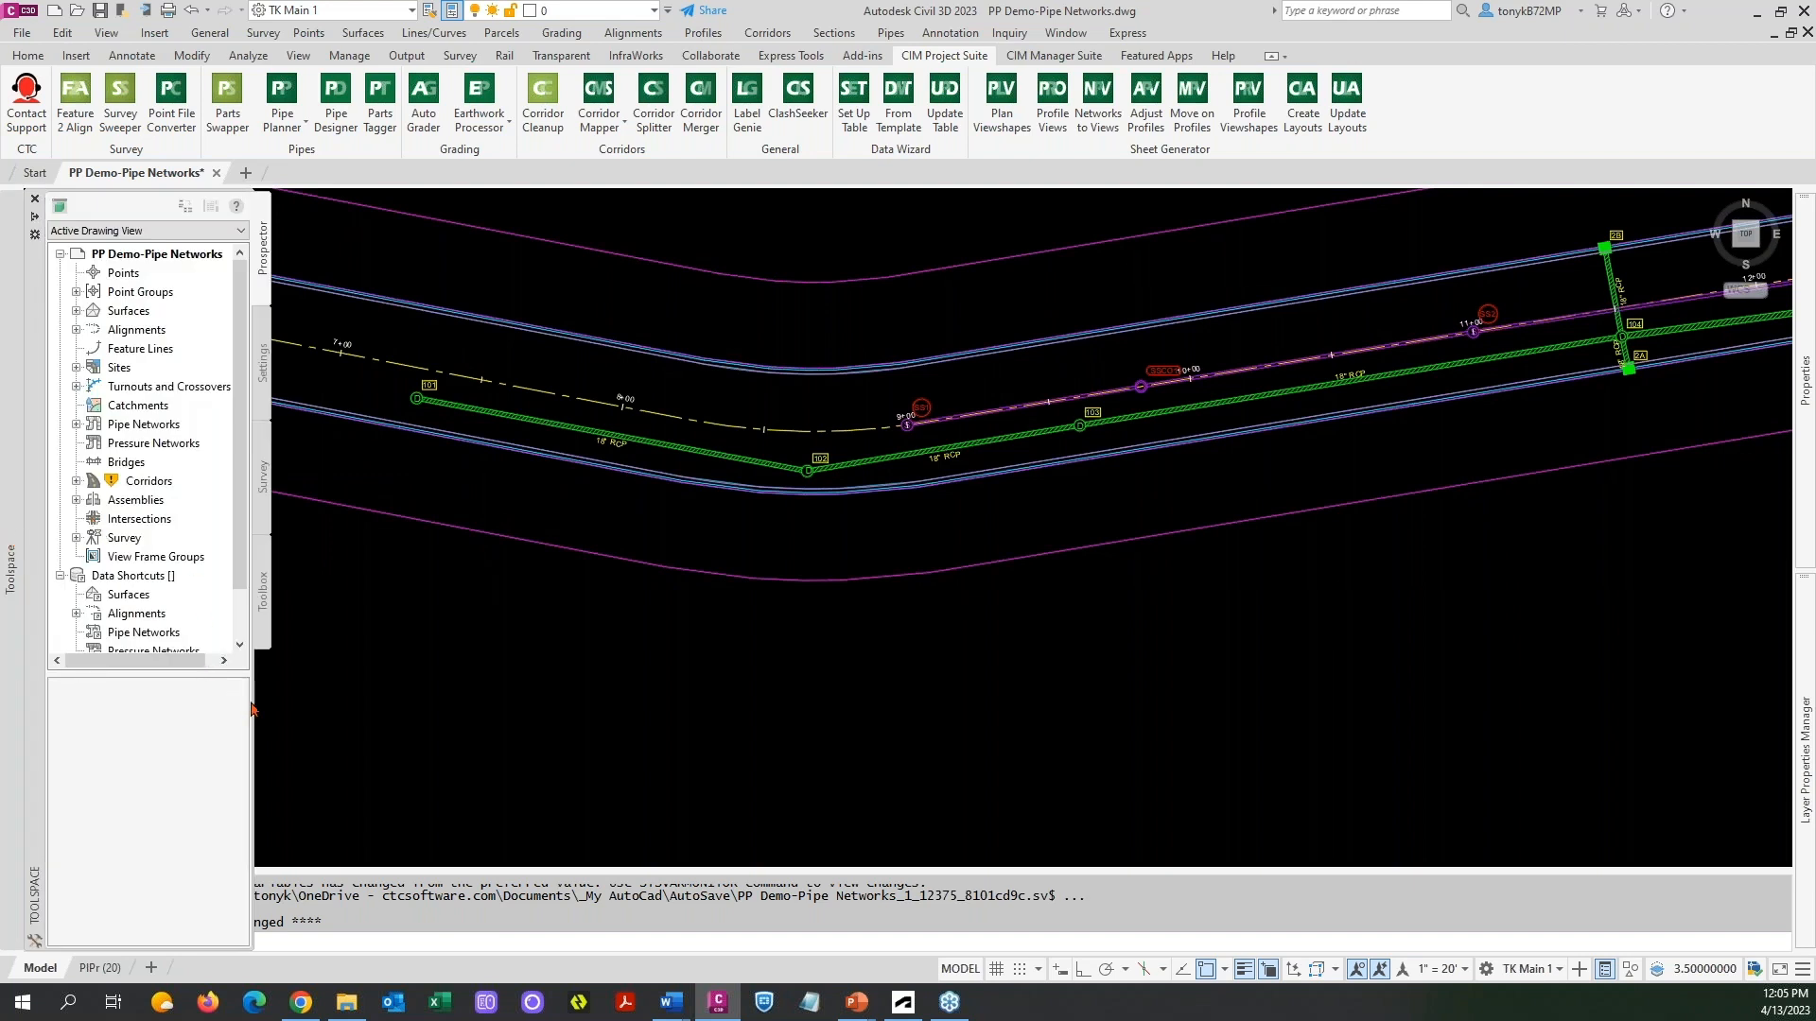
{"action": "left_click_drag", "start_coordinate": [256, 708], "coordinate": [621, 700]}
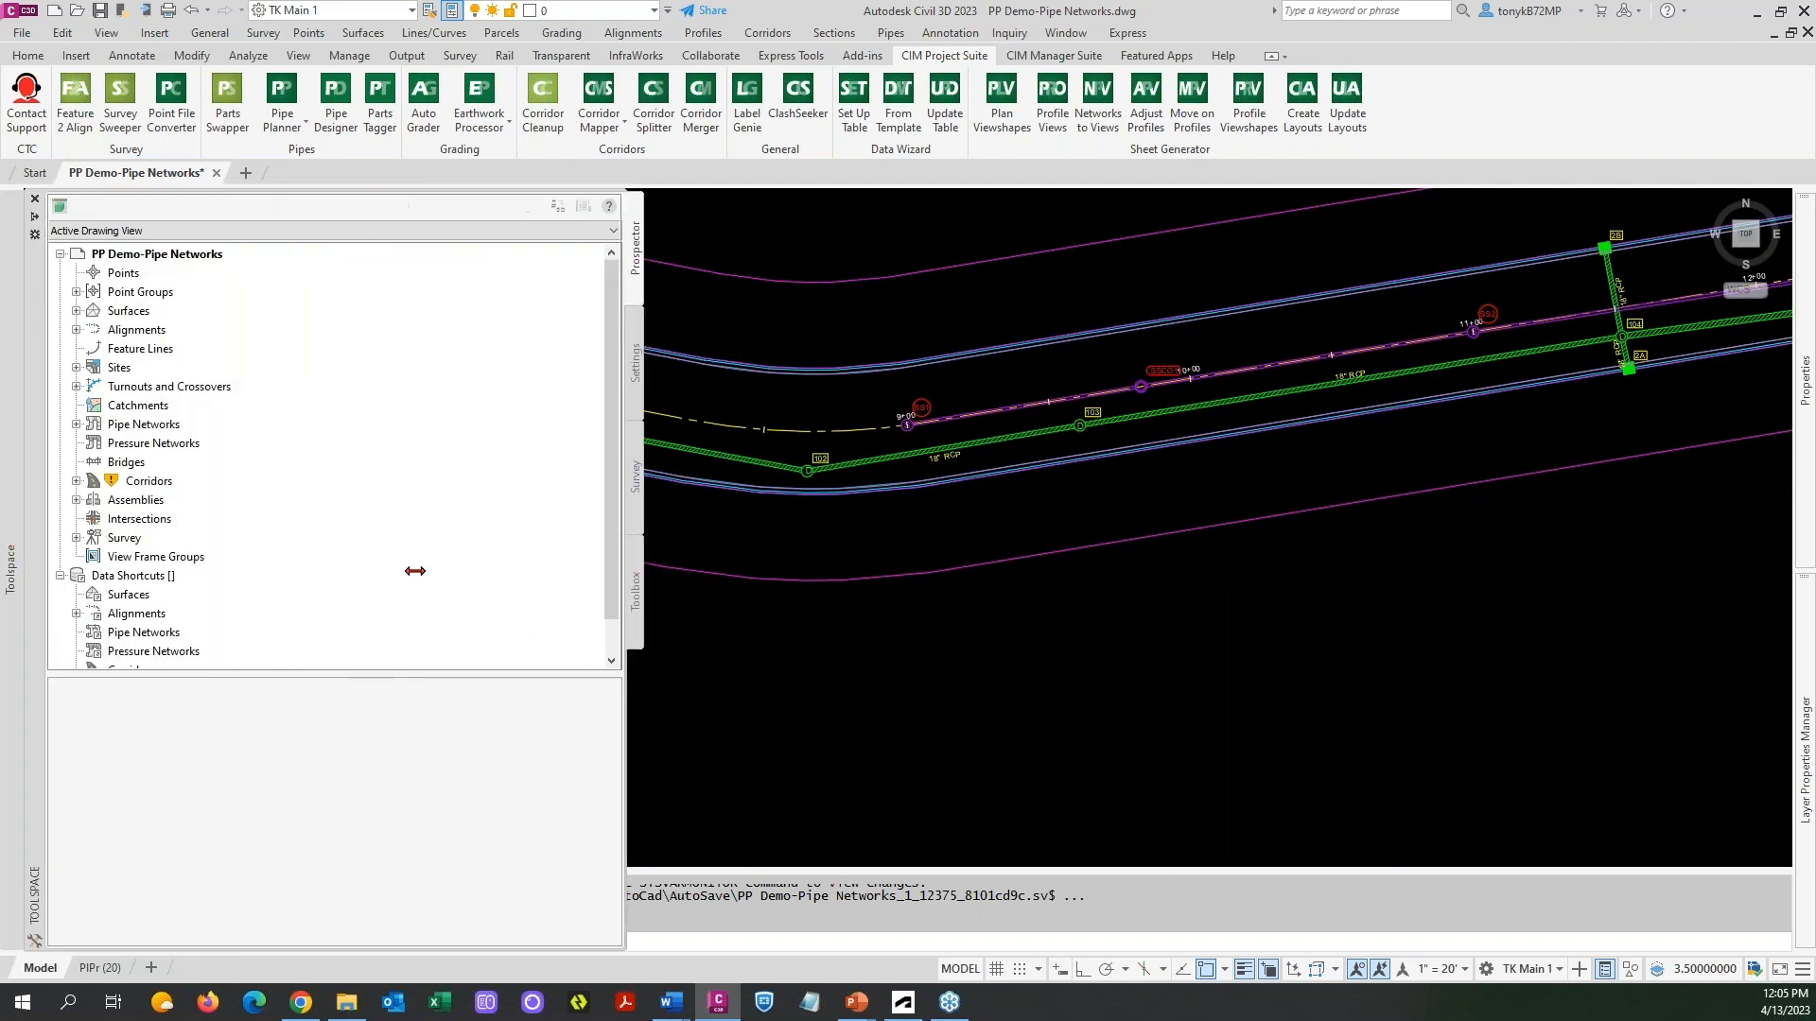
{"action": "left_click", "coordinate": [77, 424]}
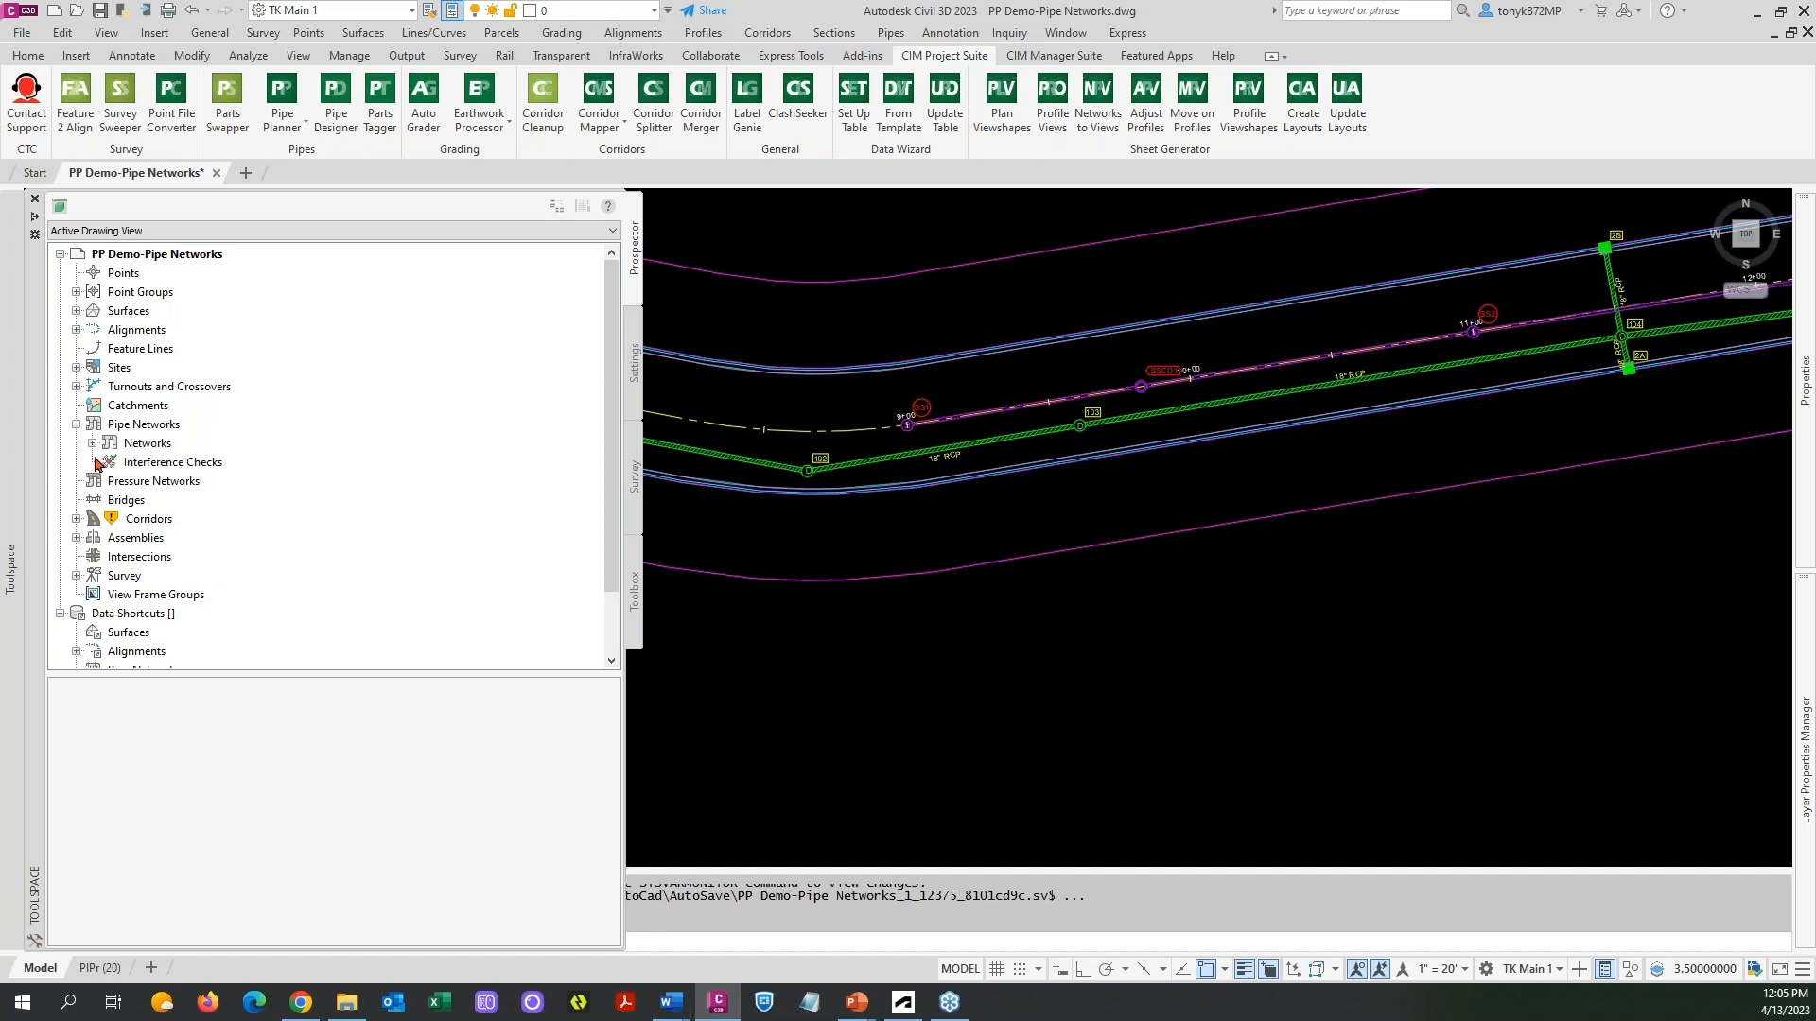
{"action": "left_click", "coordinate": [93, 444]}
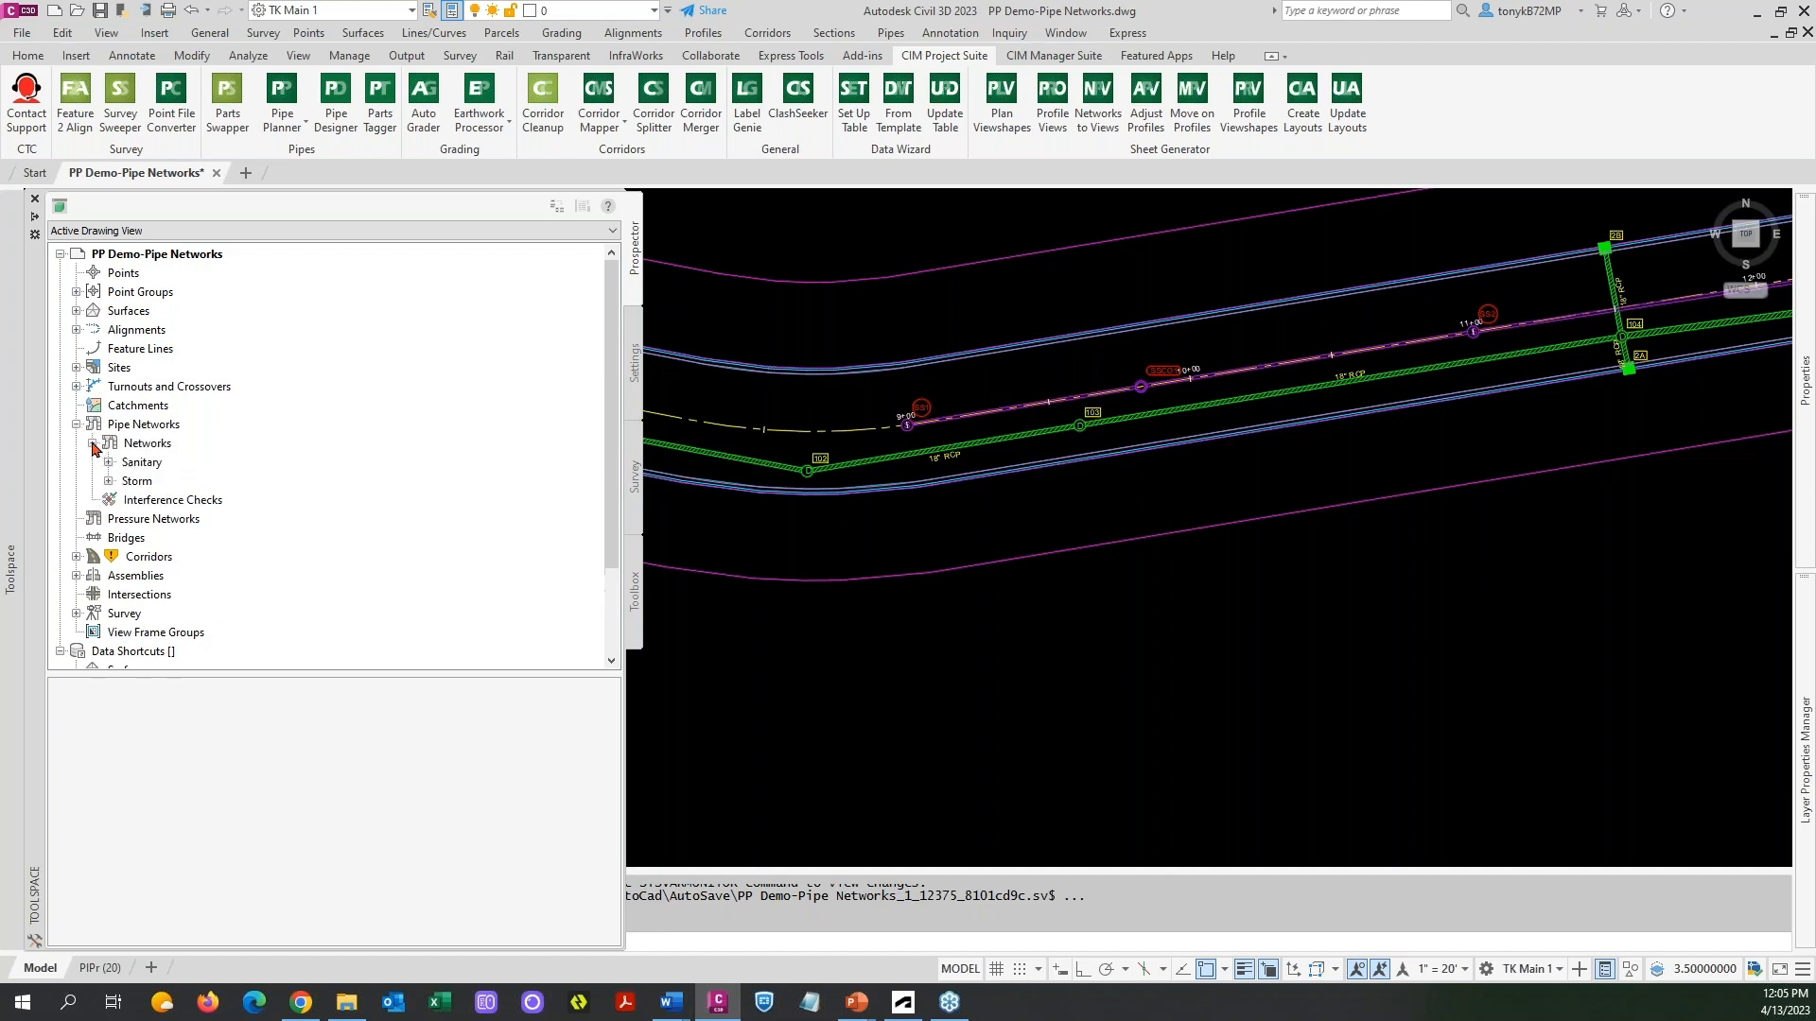
{"action": "left_click", "coordinate": [138, 482]}
{"action": "left_click", "coordinate": [108, 481]}
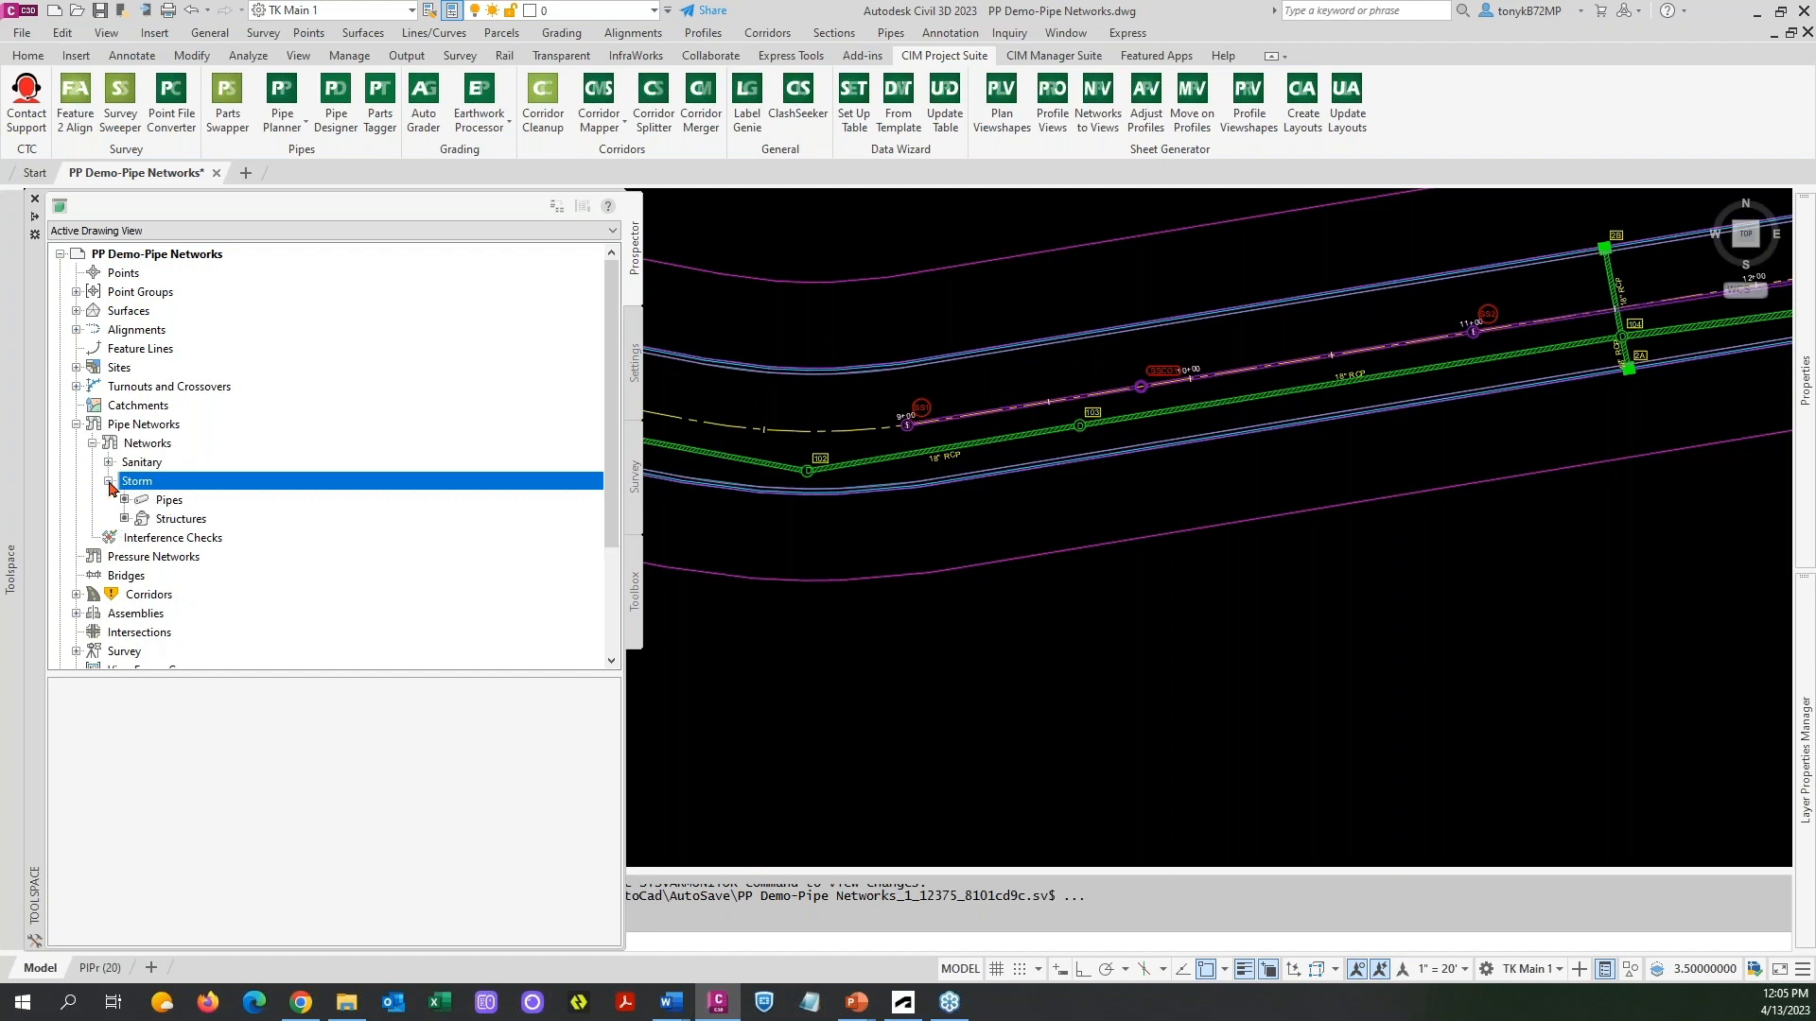
{"action": "left_click", "coordinate": [181, 520]}
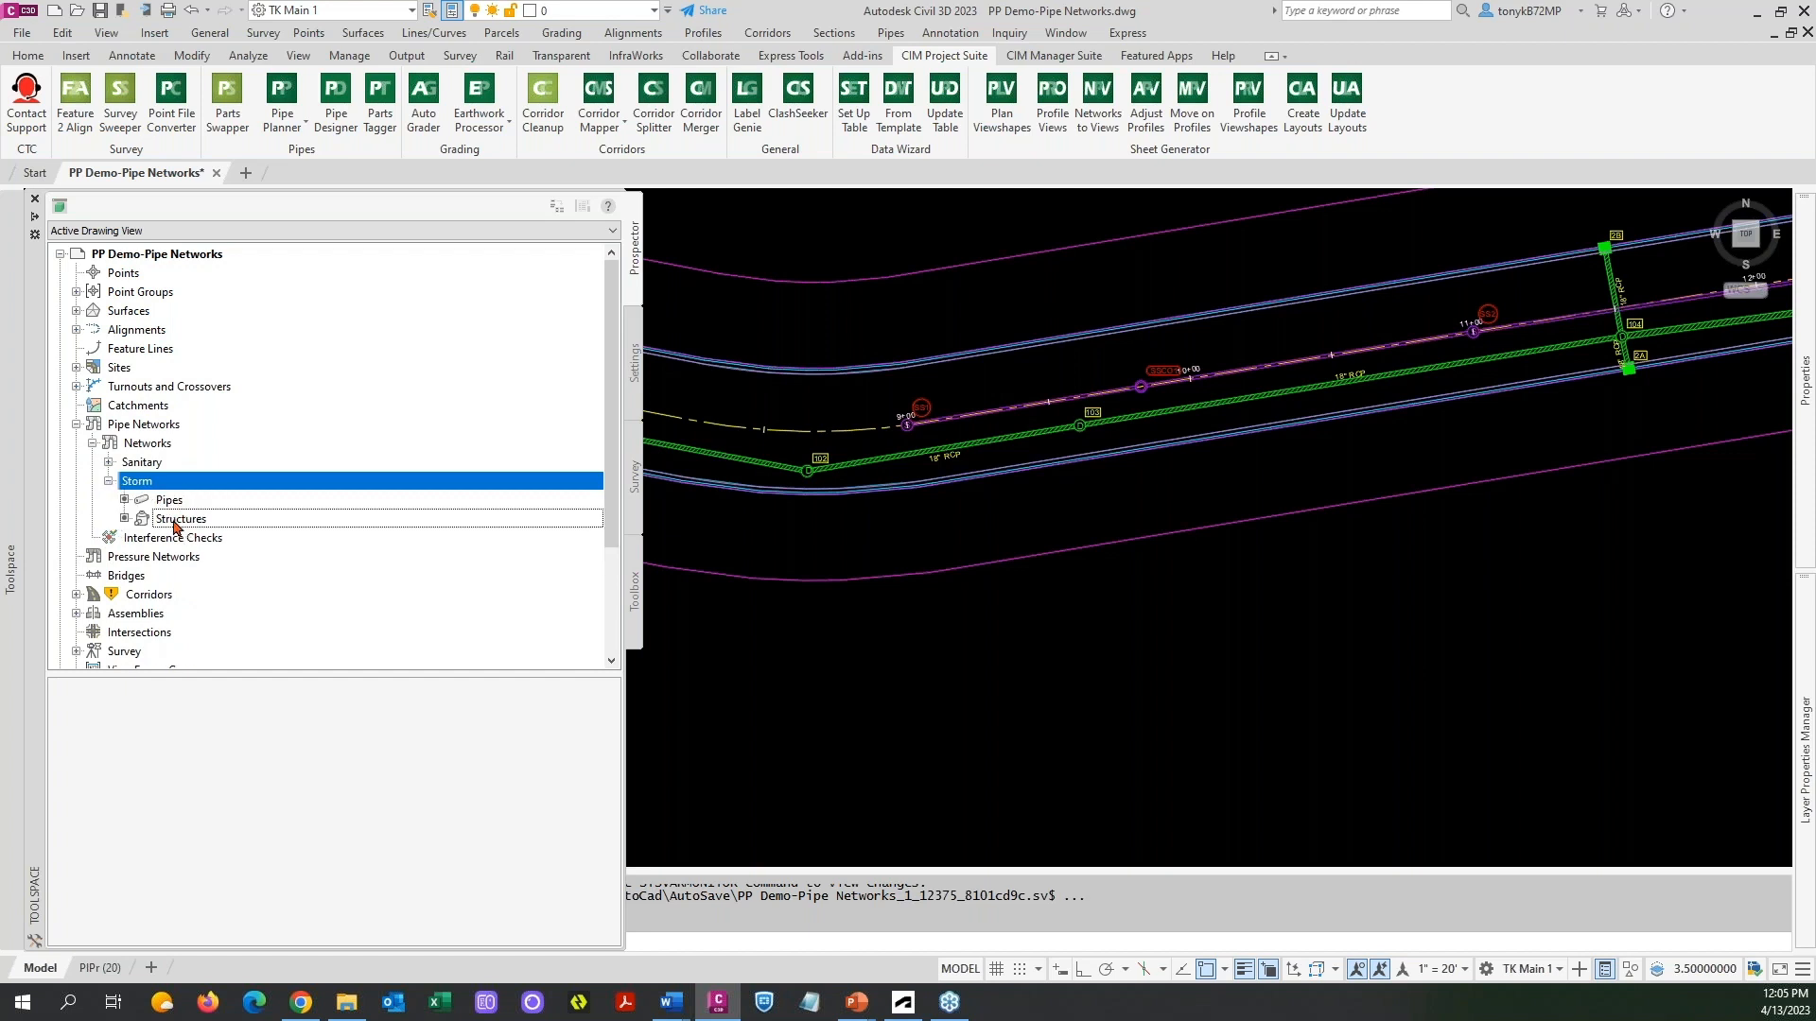
{"action": "mouse_move", "coordinate": [202, 935]}
{"action": "left_mouse_down"}
{"action": "mouse_move", "coordinate": [533, 945]}
{"action": "mouse_move", "coordinate": [193, 934]}
{"action": "left_mouse_up"}
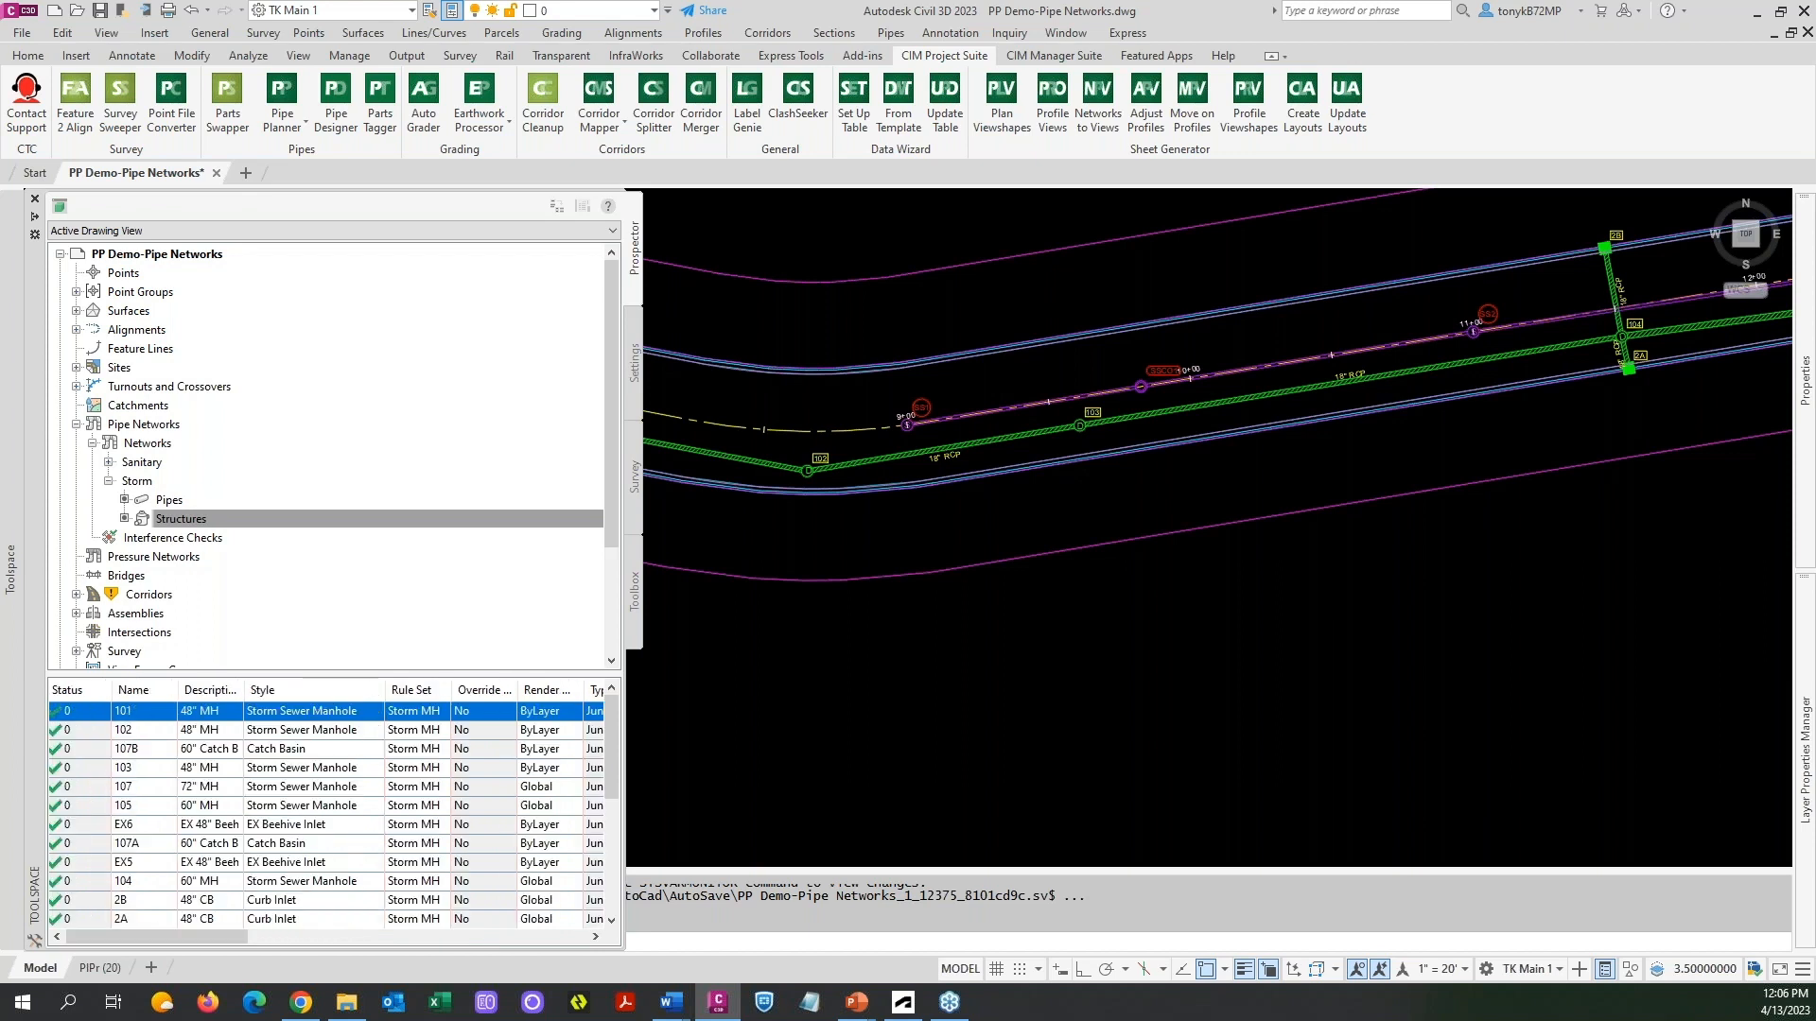
Review the part properties, general information and rules of Storm structure 101, closing its properties without changes.
{"action": "right_click", "coordinate": [159, 718]}
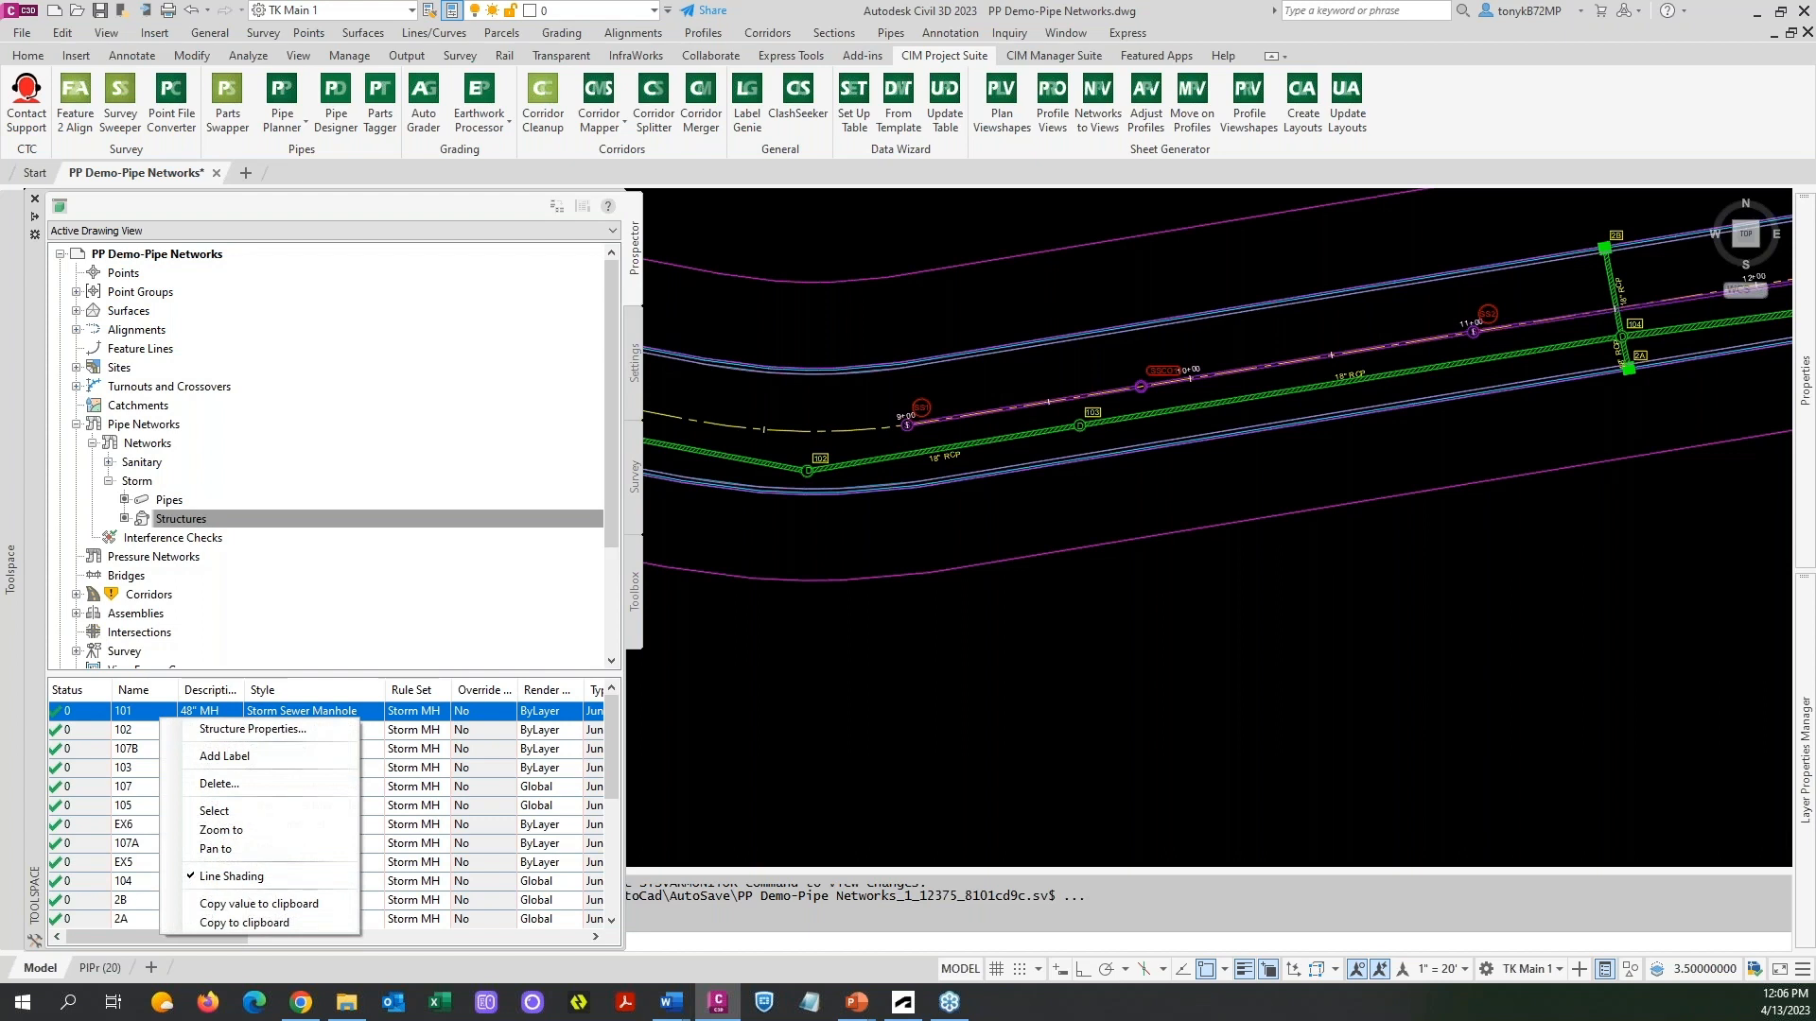
{"action": "left_click", "coordinate": [244, 730]}
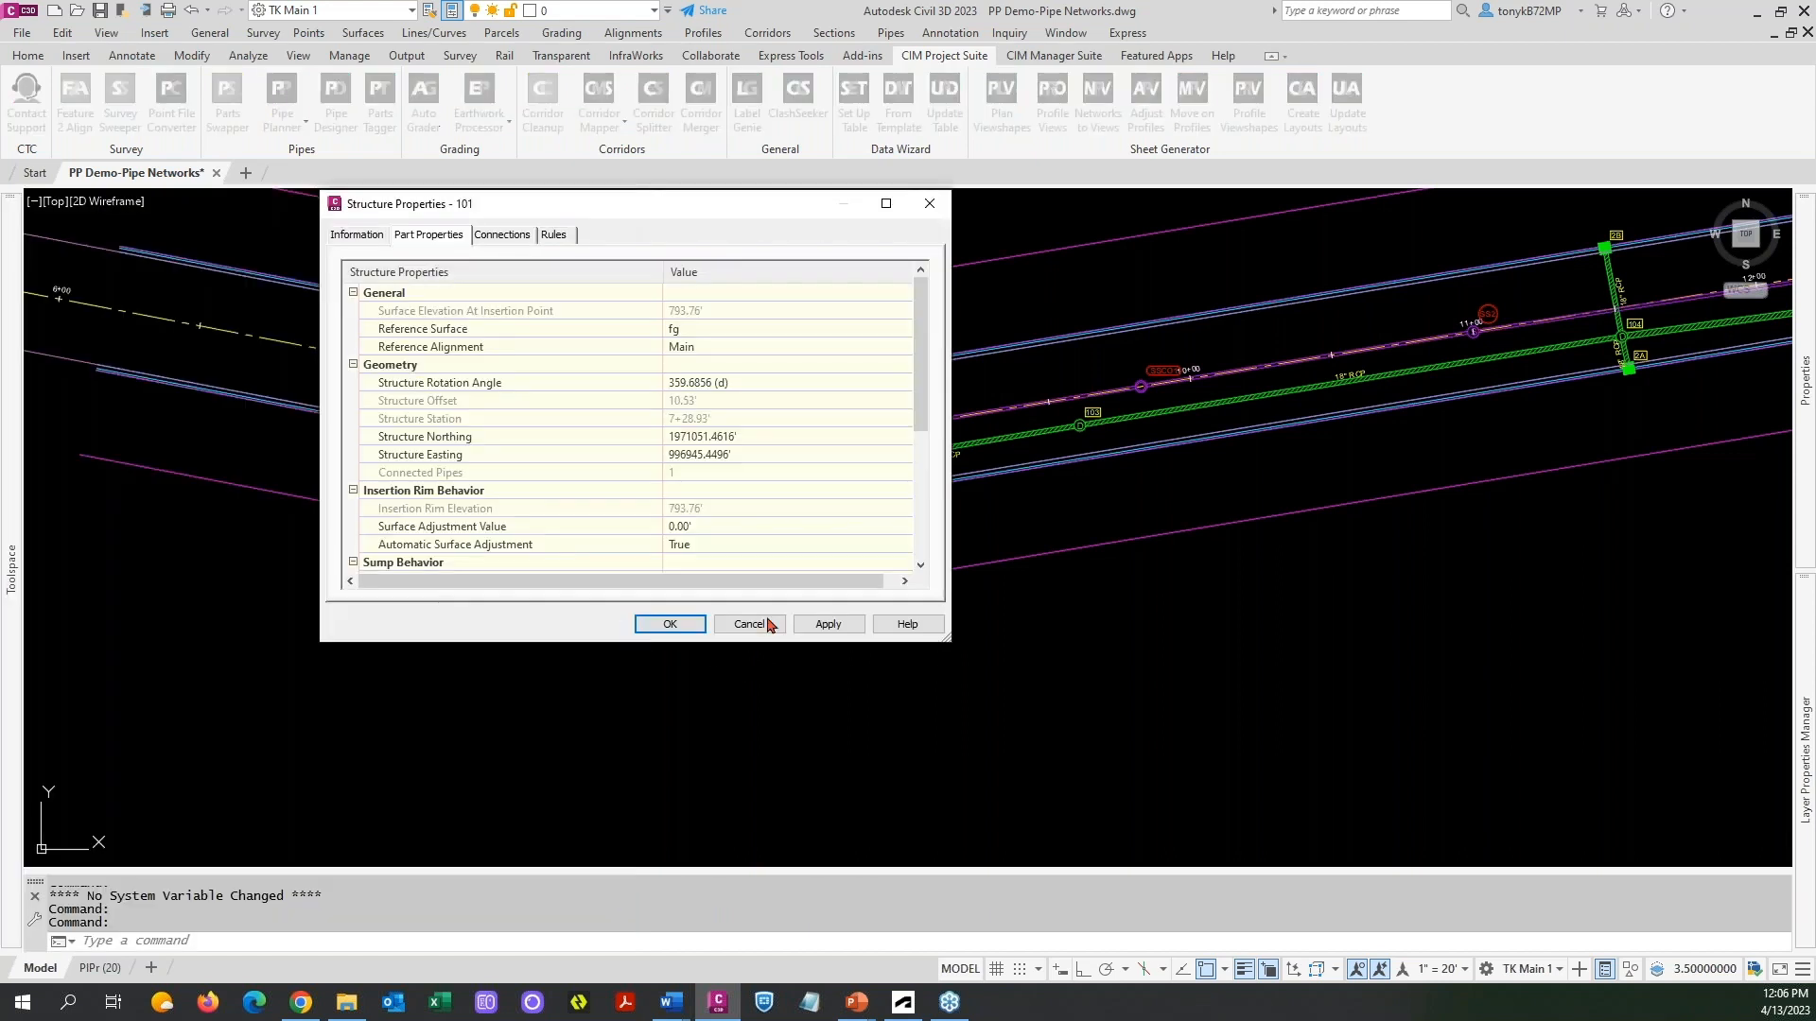
{"action": "left_click_drag", "start_coordinate": [675, 206], "coordinate": [814, 218]}
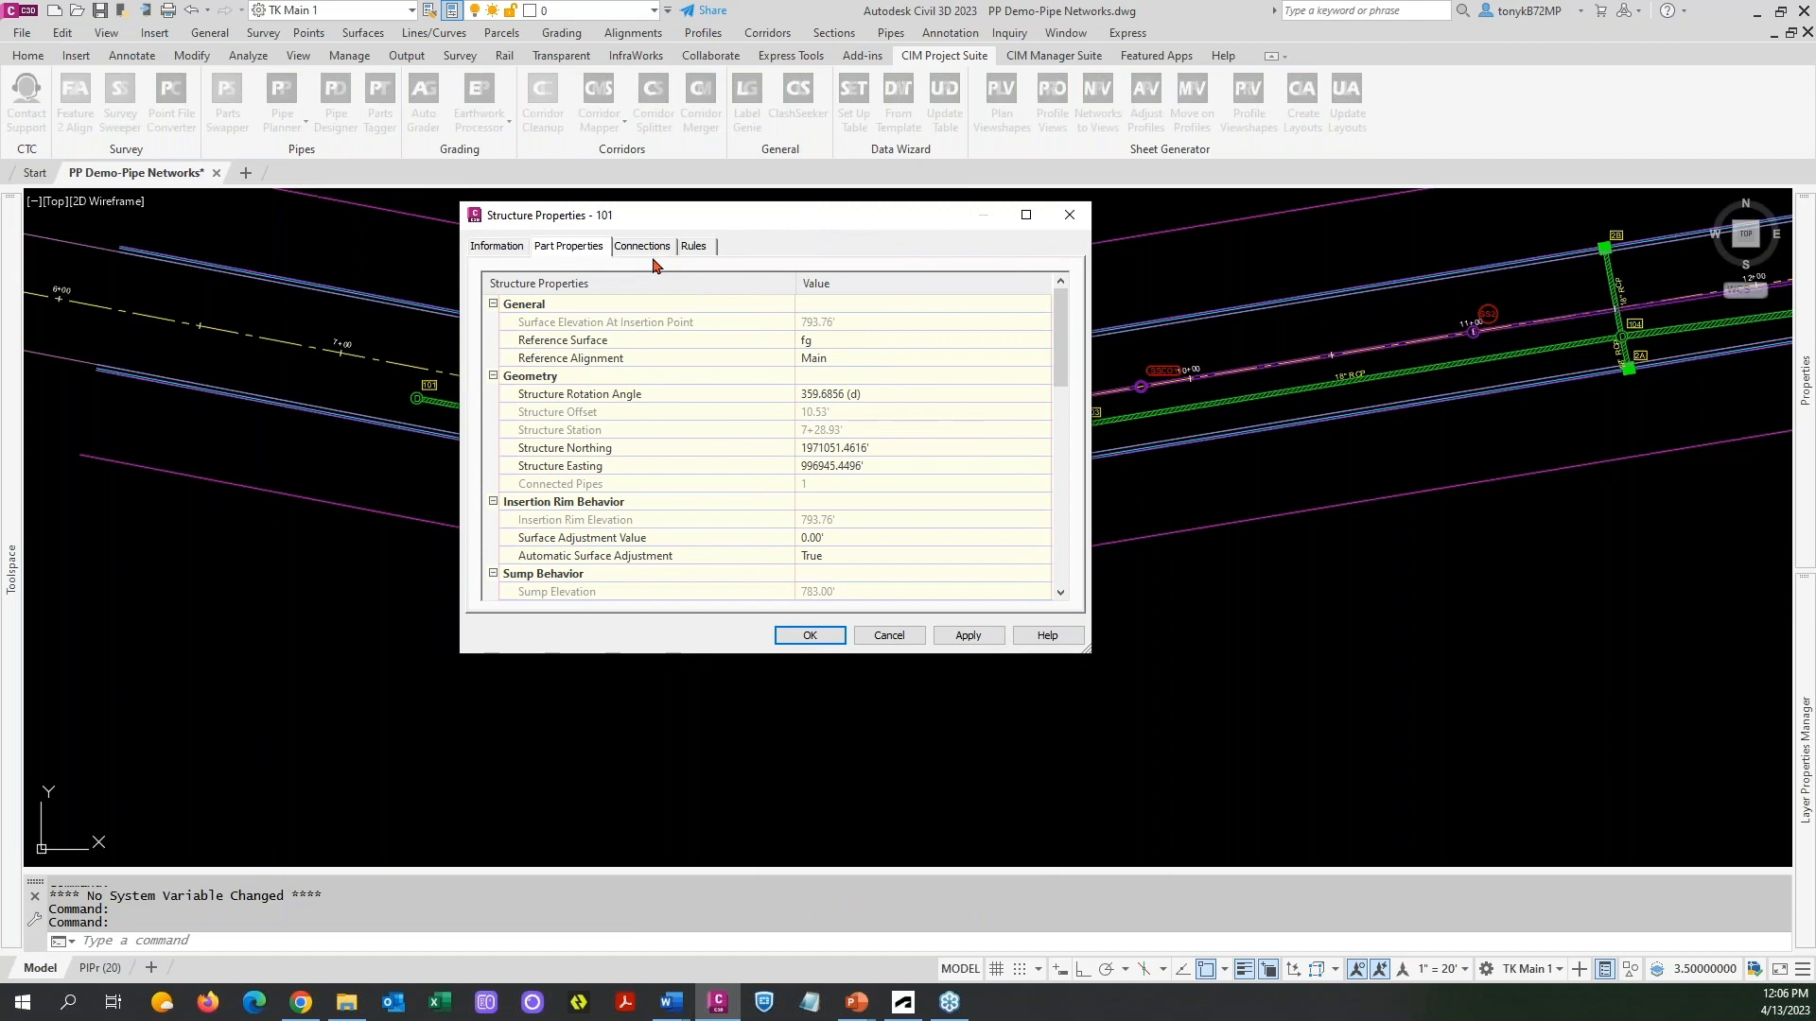
{"action": "left_click_drag", "start_coordinate": [1059, 388], "coordinate": [1007, 346]}
{"action": "left_click", "coordinate": [515, 256]}
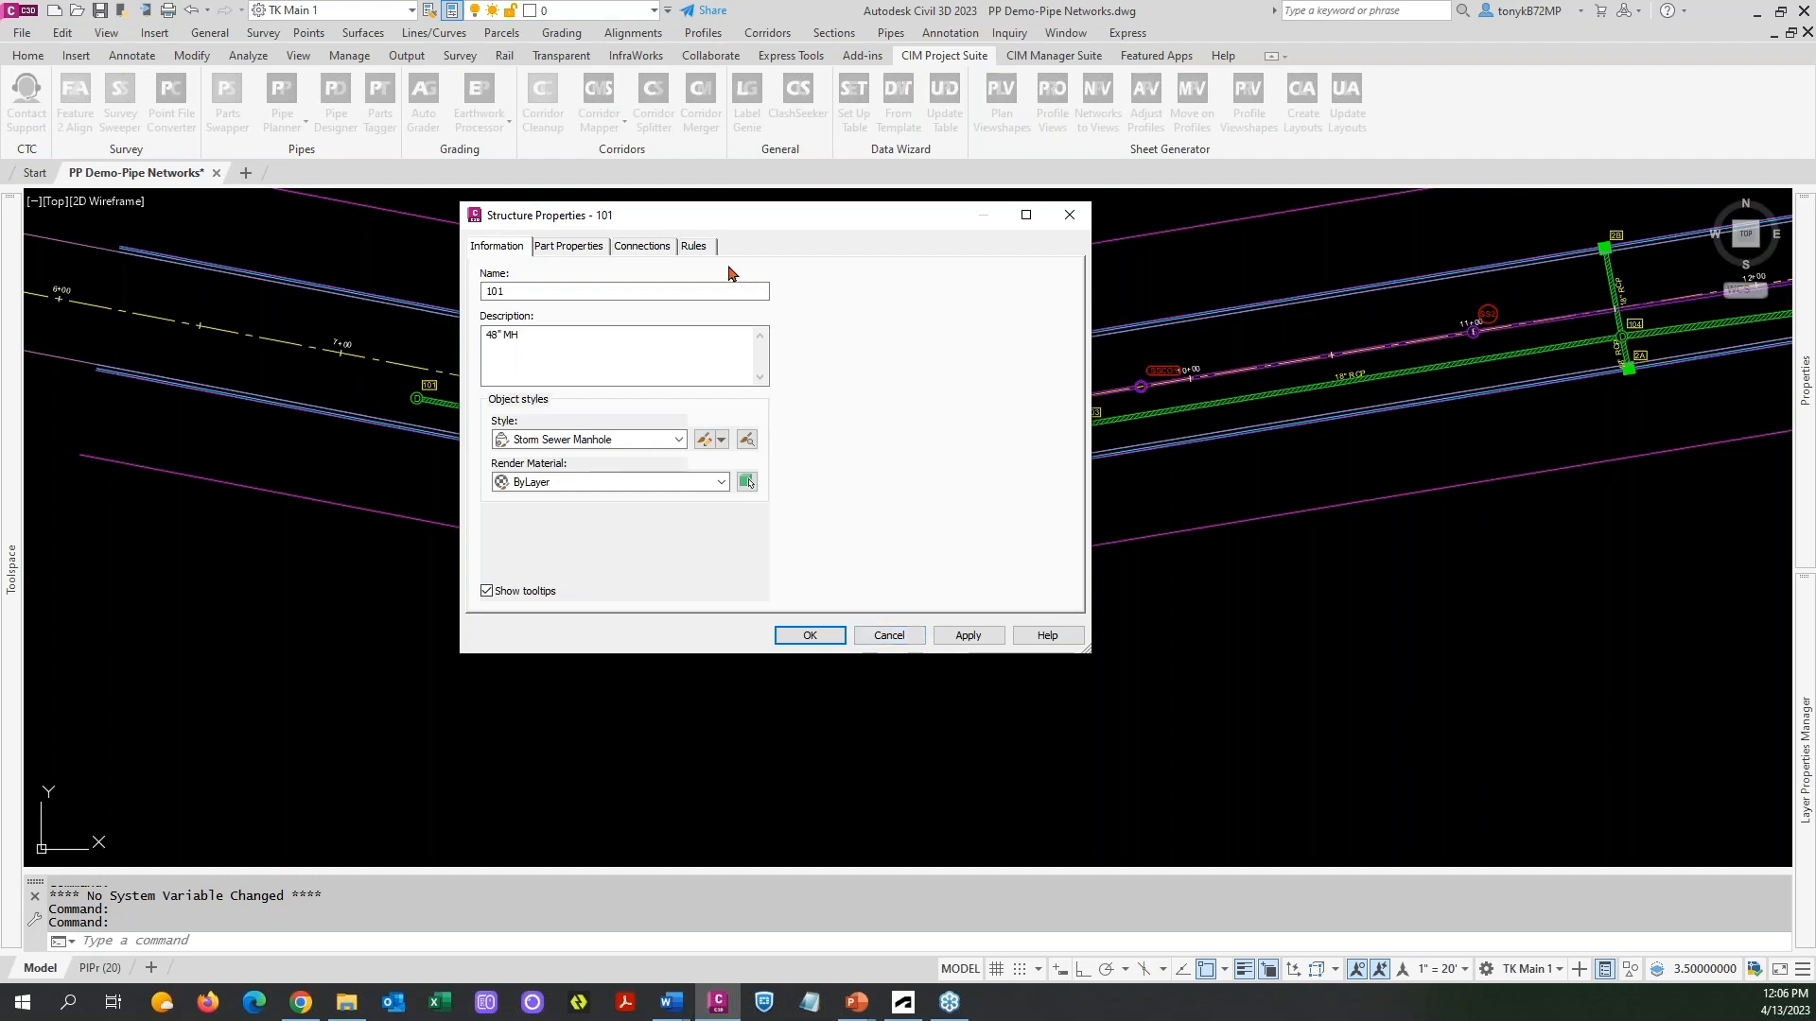
{"action": "left_click", "coordinate": [693, 248]}
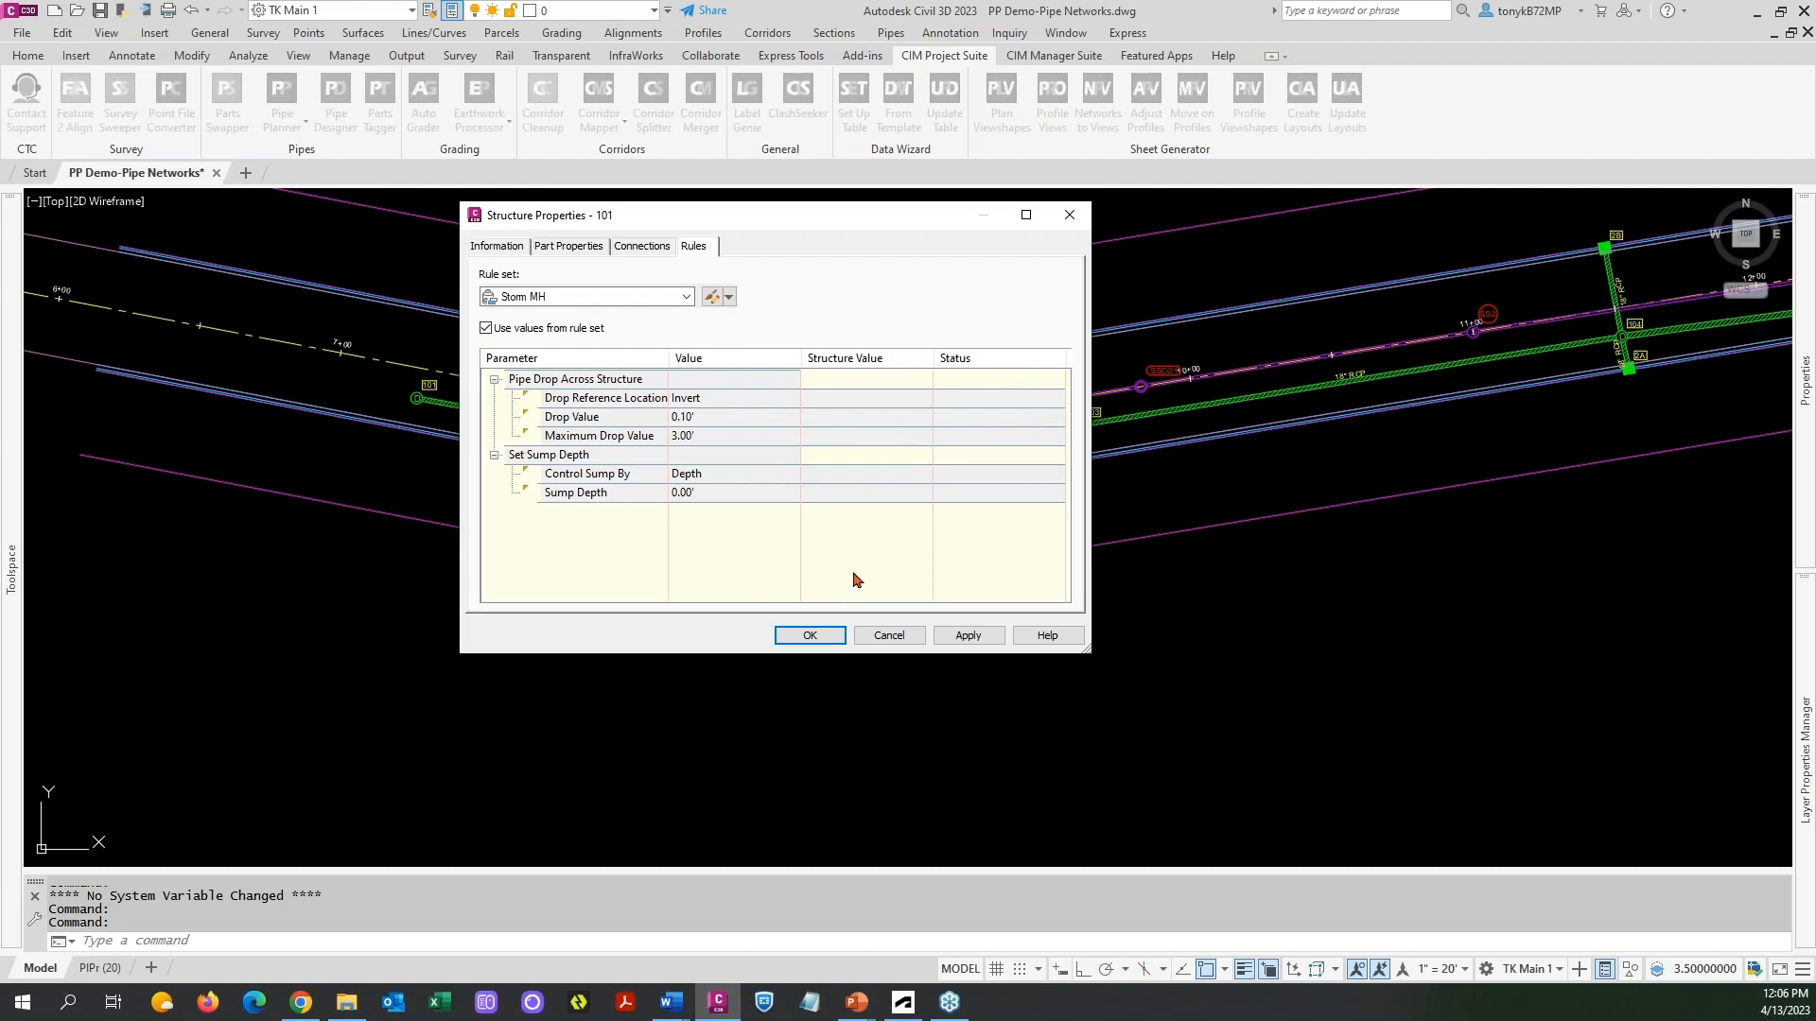
{"action": "left_click", "coordinate": [889, 636]}
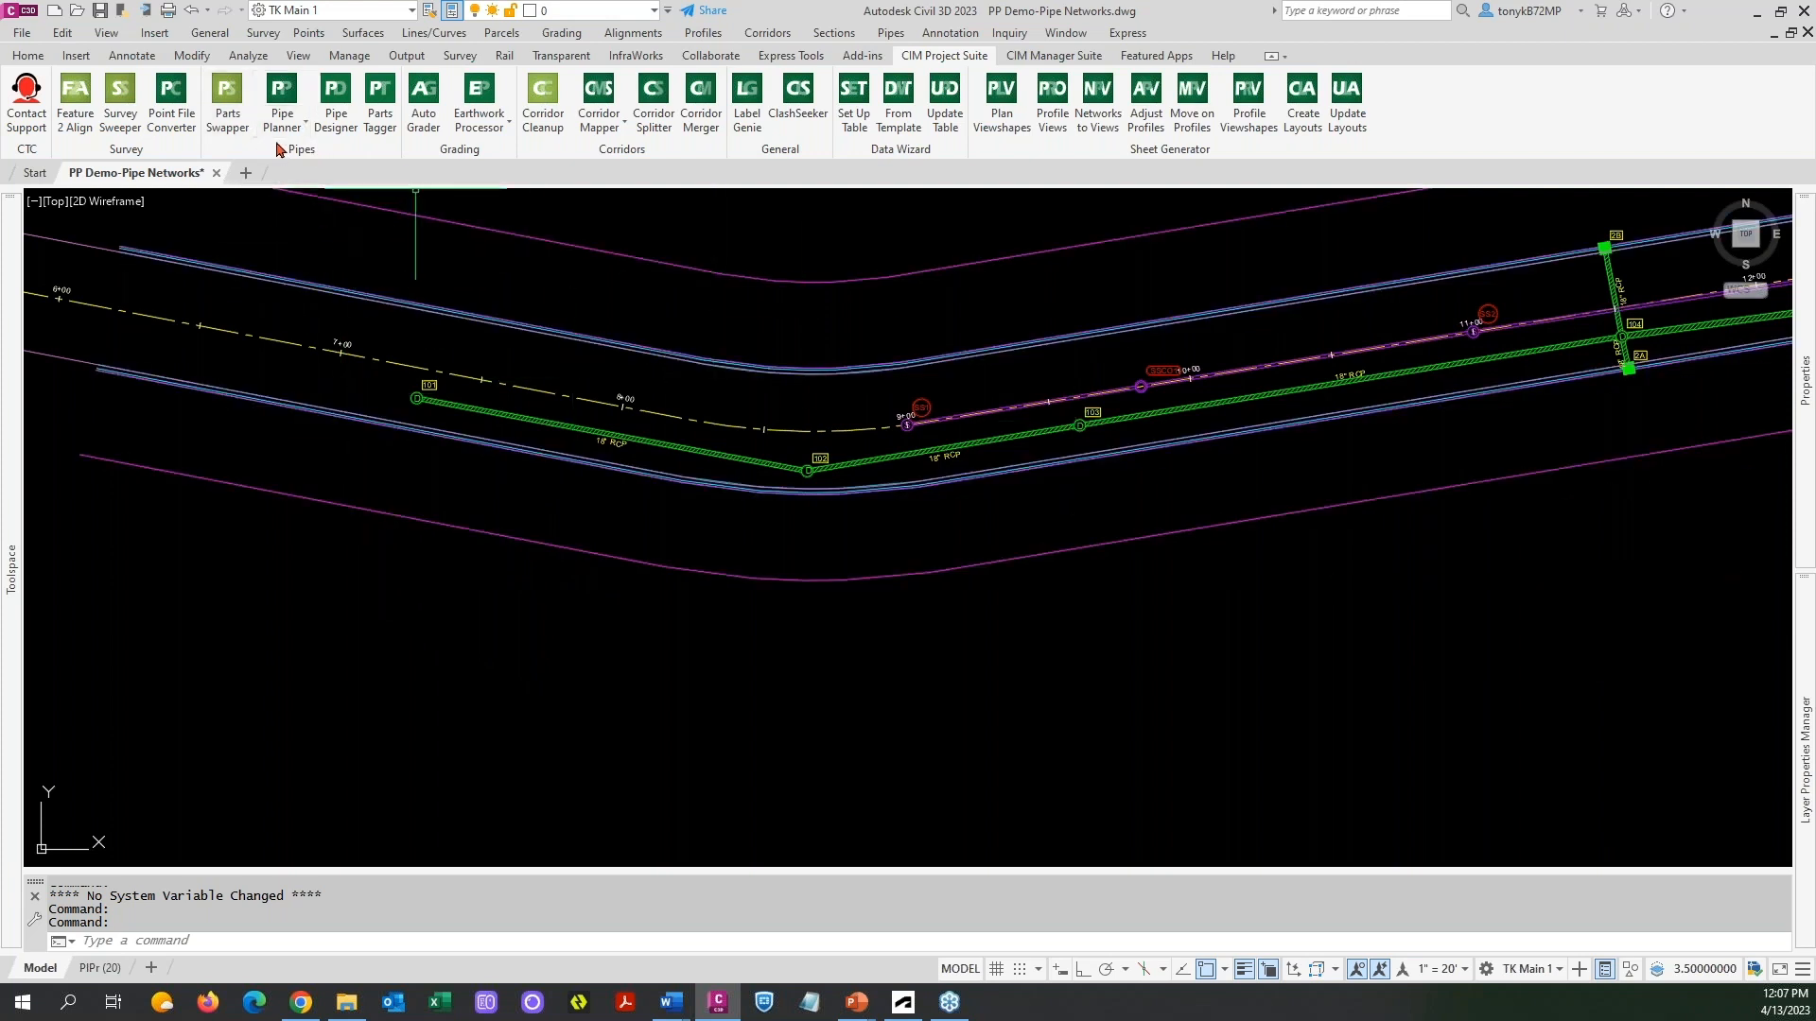
{"action": "left_click", "coordinate": [306, 130]}
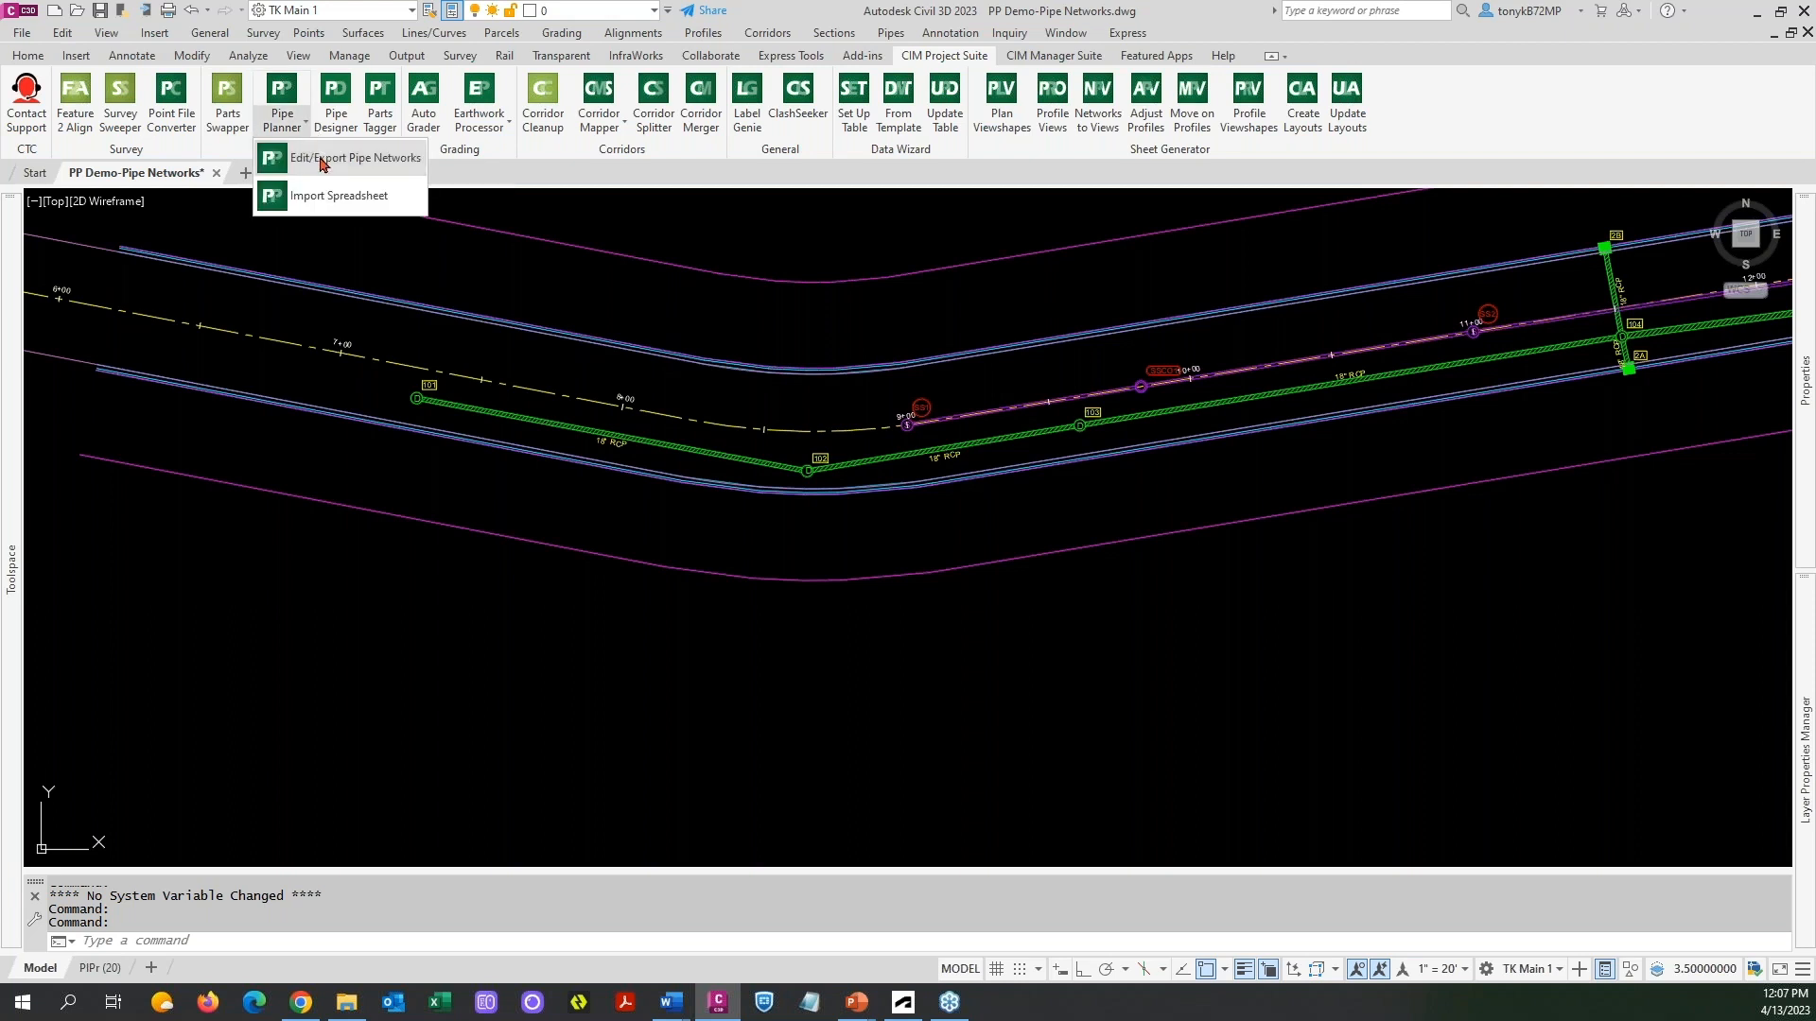
{"action": "left_click", "coordinate": [325, 171]}
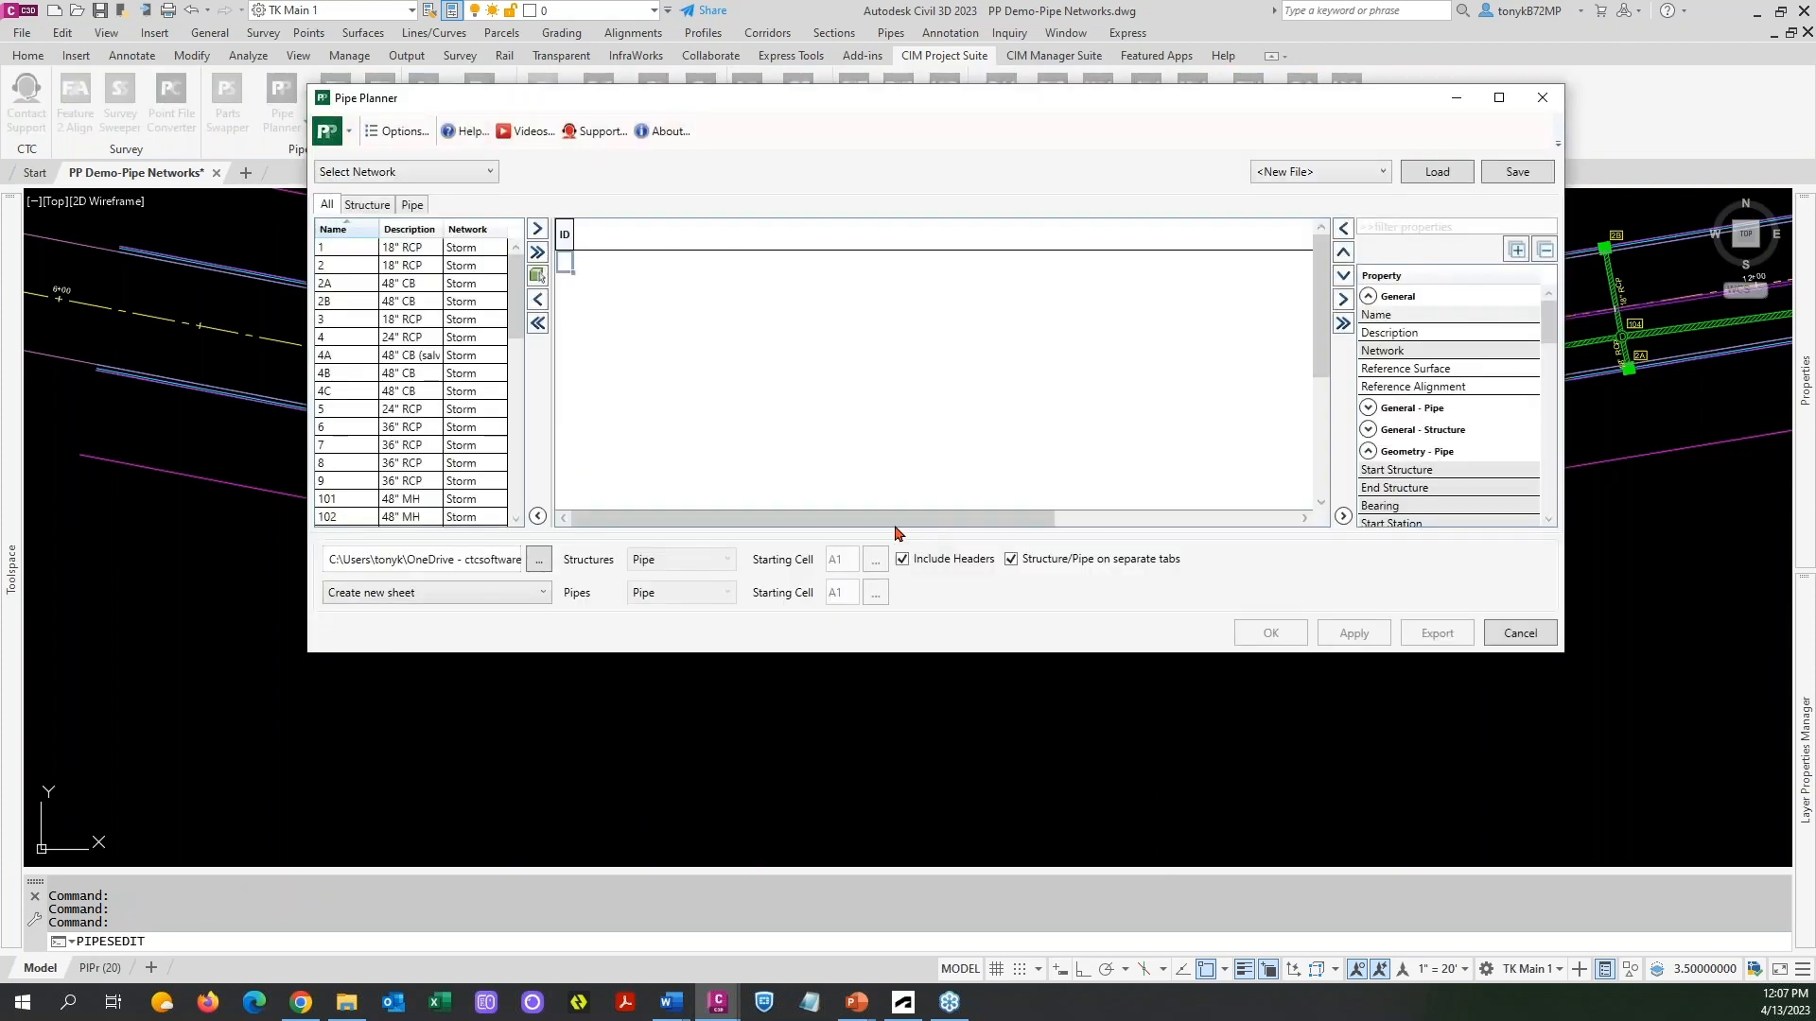
{"action": "left_click_drag", "start_coordinate": [781, 115], "coordinate": [766, 185]}
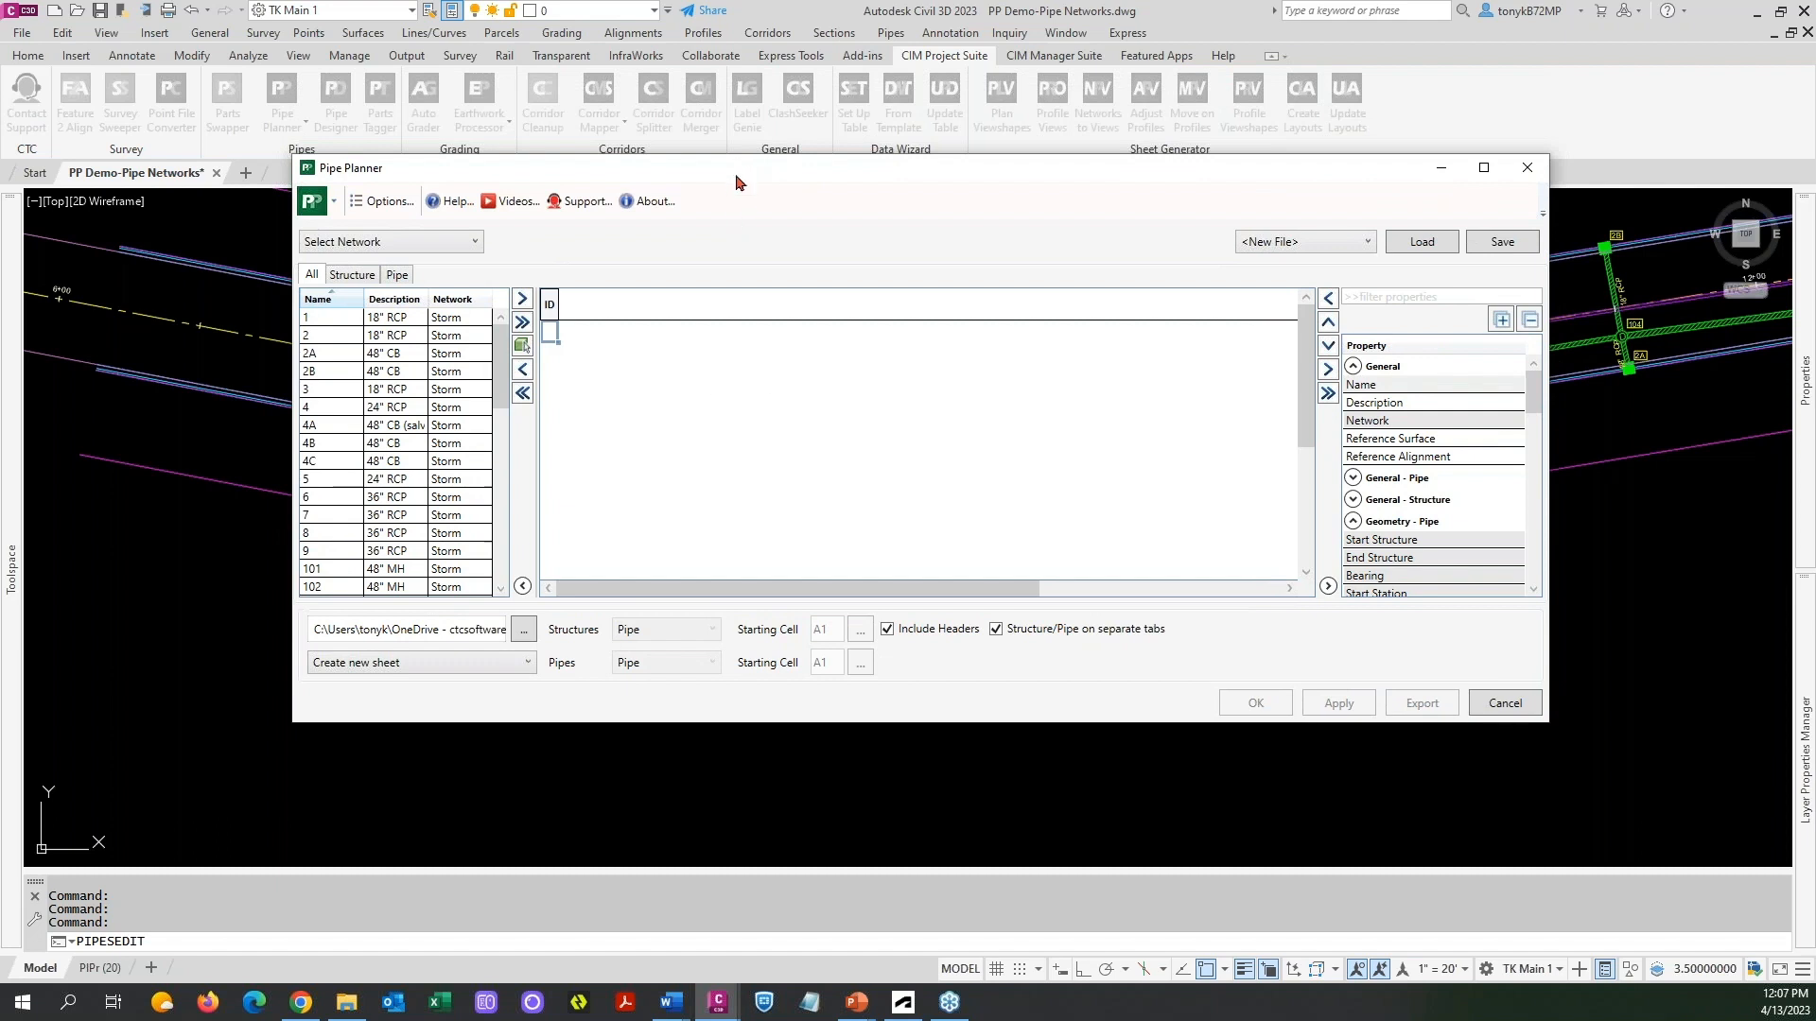
{"action": "left_click_drag", "start_coordinate": [730, 182], "coordinate": [735, 194]}
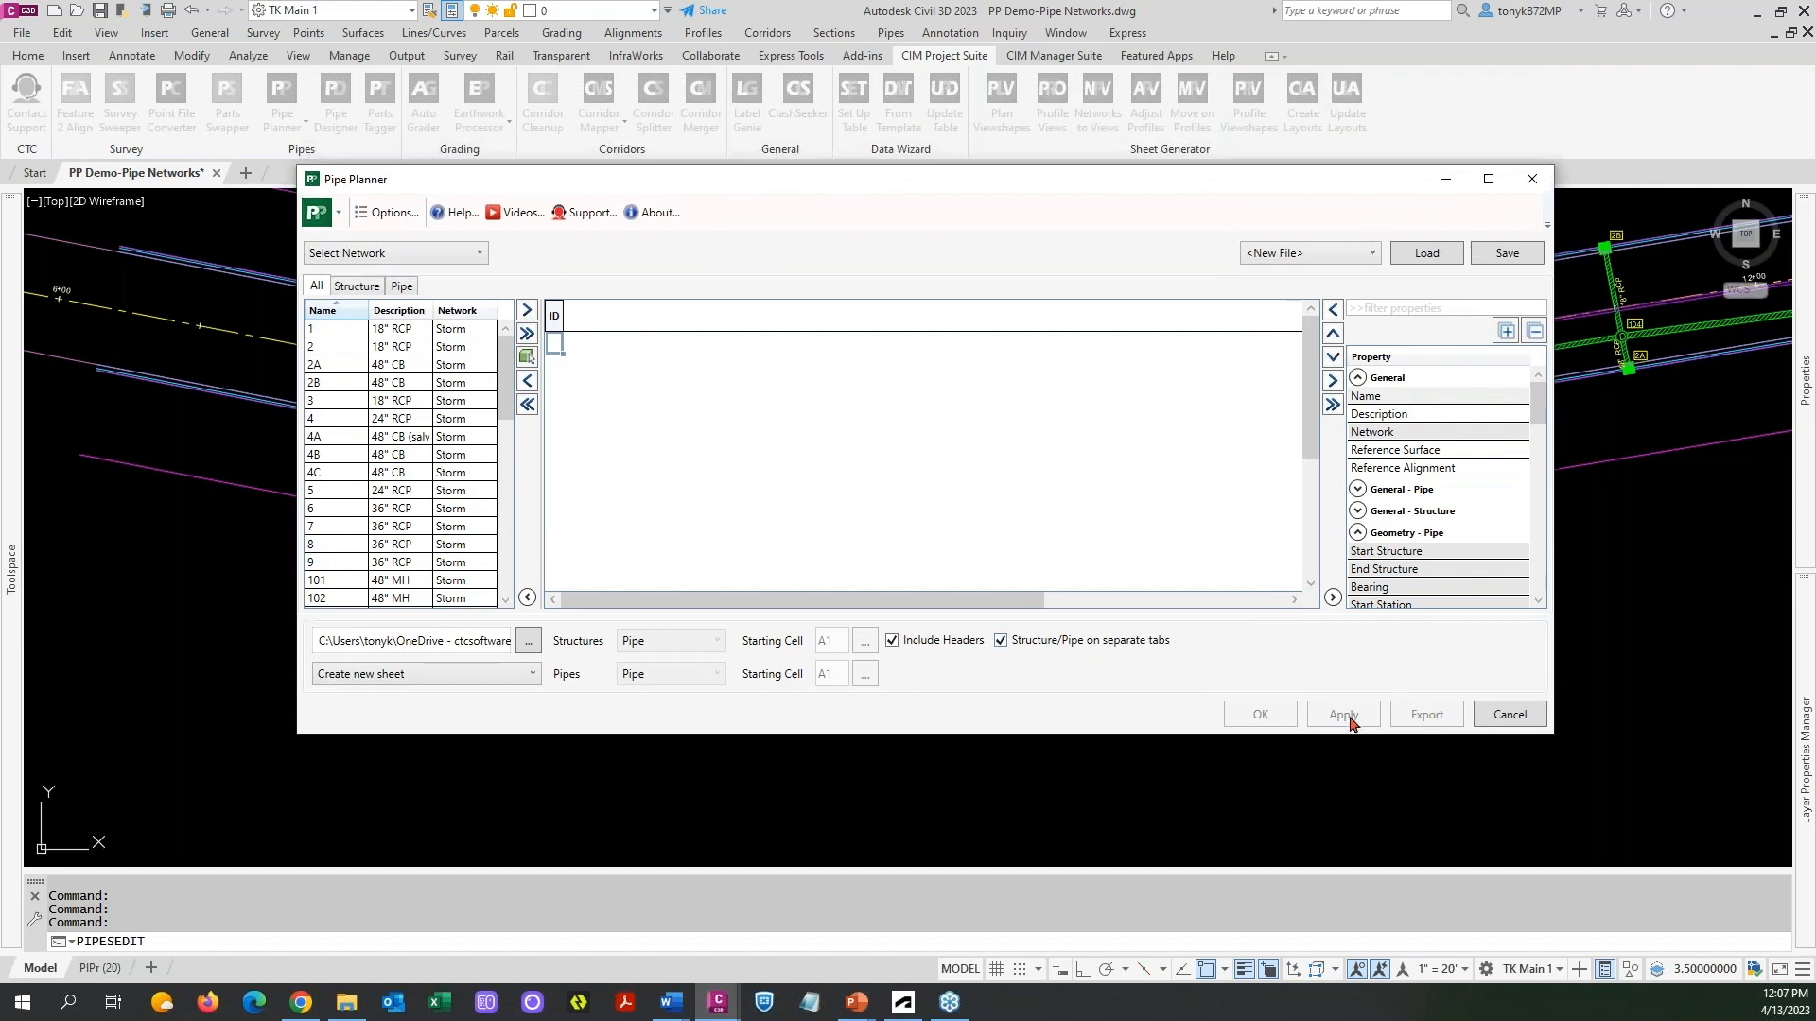
{"action": "left_click", "coordinate": [1508, 716]}
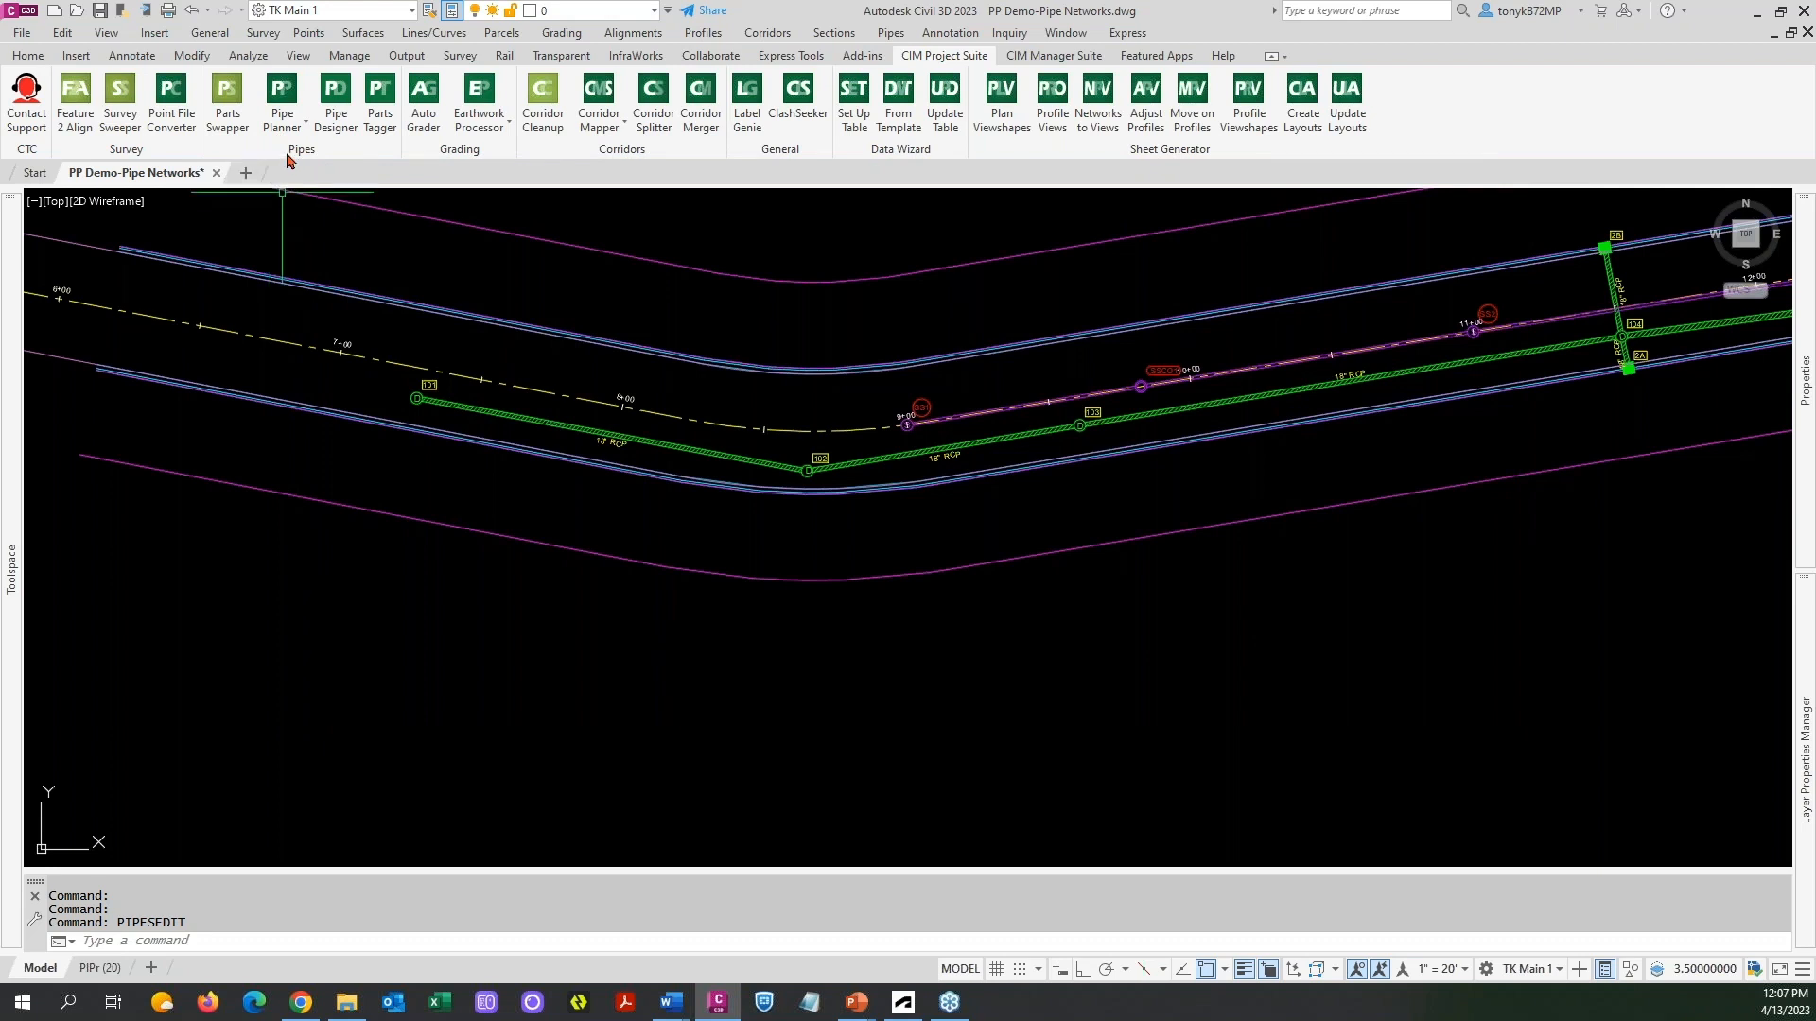
Start Pipe Planner for editing and exporting pipe networks, and move its window lower over the drawing.
{"action": "mouse_move", "coordinate": [291, 154]}
{"action": "left_mouse_down"}
{"action": "mouse_move", "coordinate": [445, 168]}
{"action": "mouse_move", "coordinate": [219, 147]}
{"action": "mouse_move", "coordinate": [297, 163]}
{"action": "left_mouse_up"}
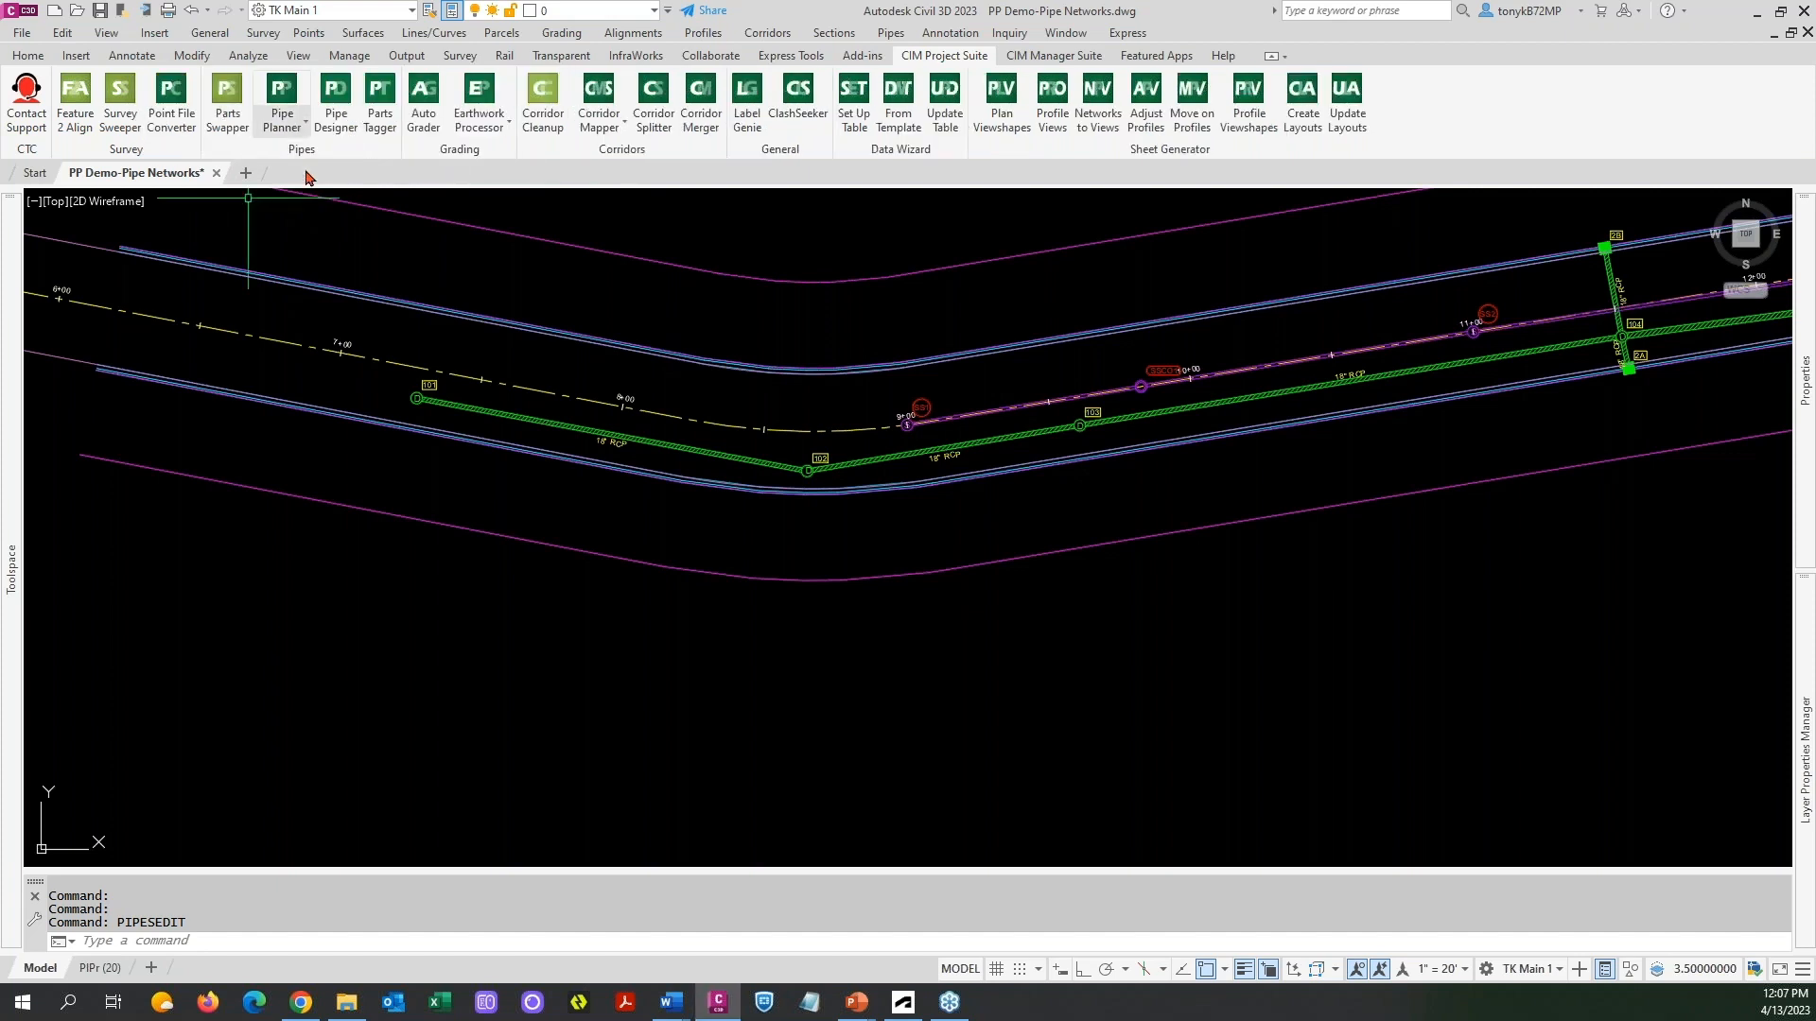
{"action": "left_click", "coordinate": [293, 121]}
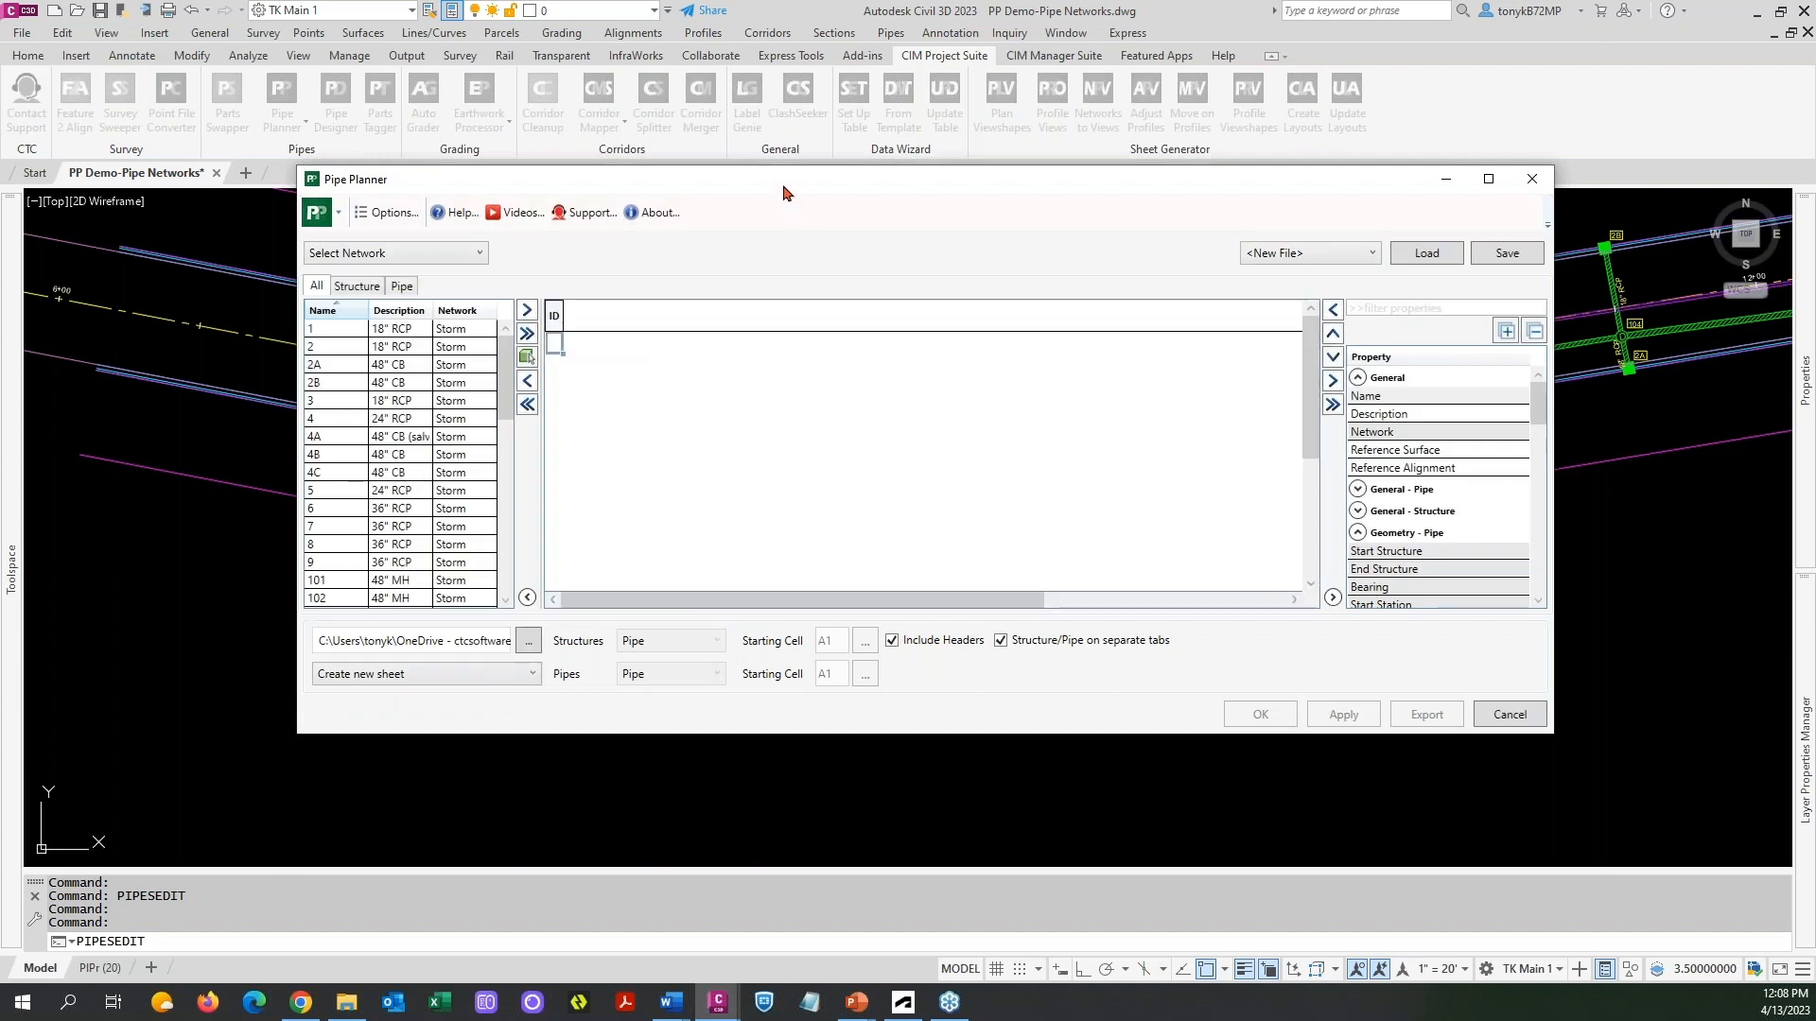
{"action": "left_click_drag", "start_coordinate": [782, 189], "coordinate": [790, 236]}
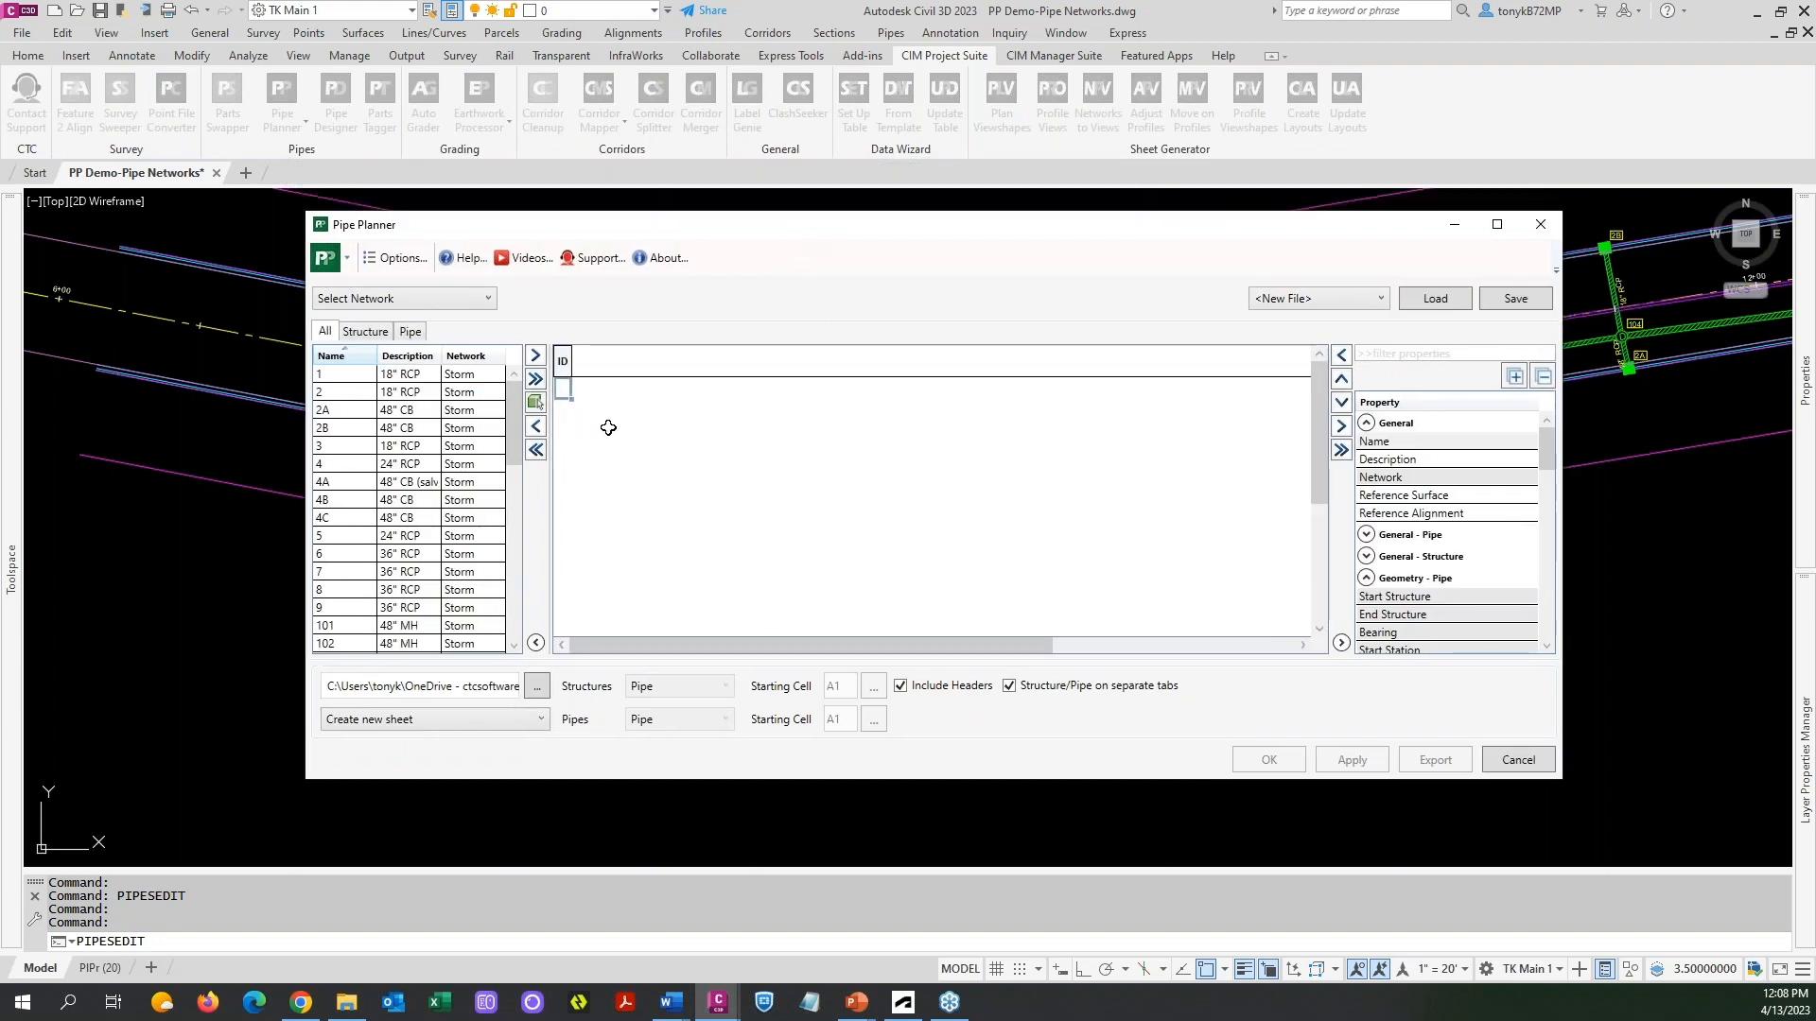
In the Pipe Planner options, check the templates folder selection without changing it and set the precision to Use drawing precision.
{"action": "left_click", "coordinate": [403, 258]}
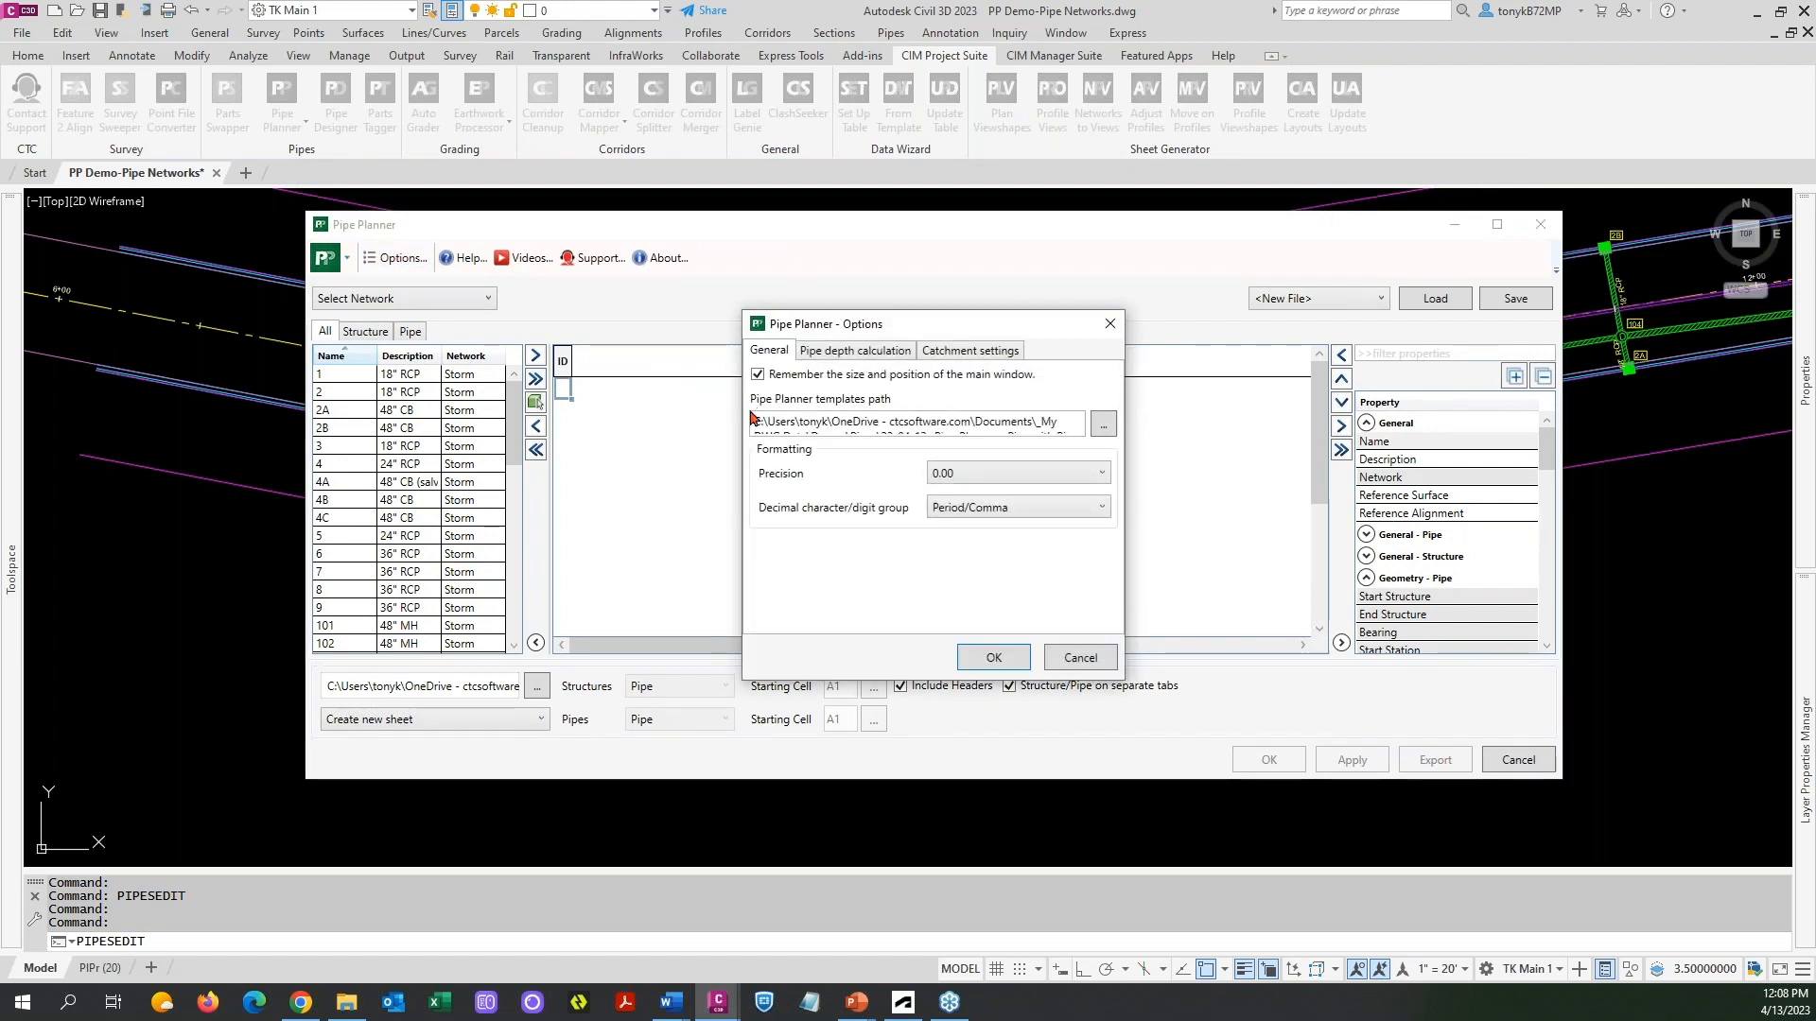
{"action": "left_click", "coordinate": [1103, 426]}
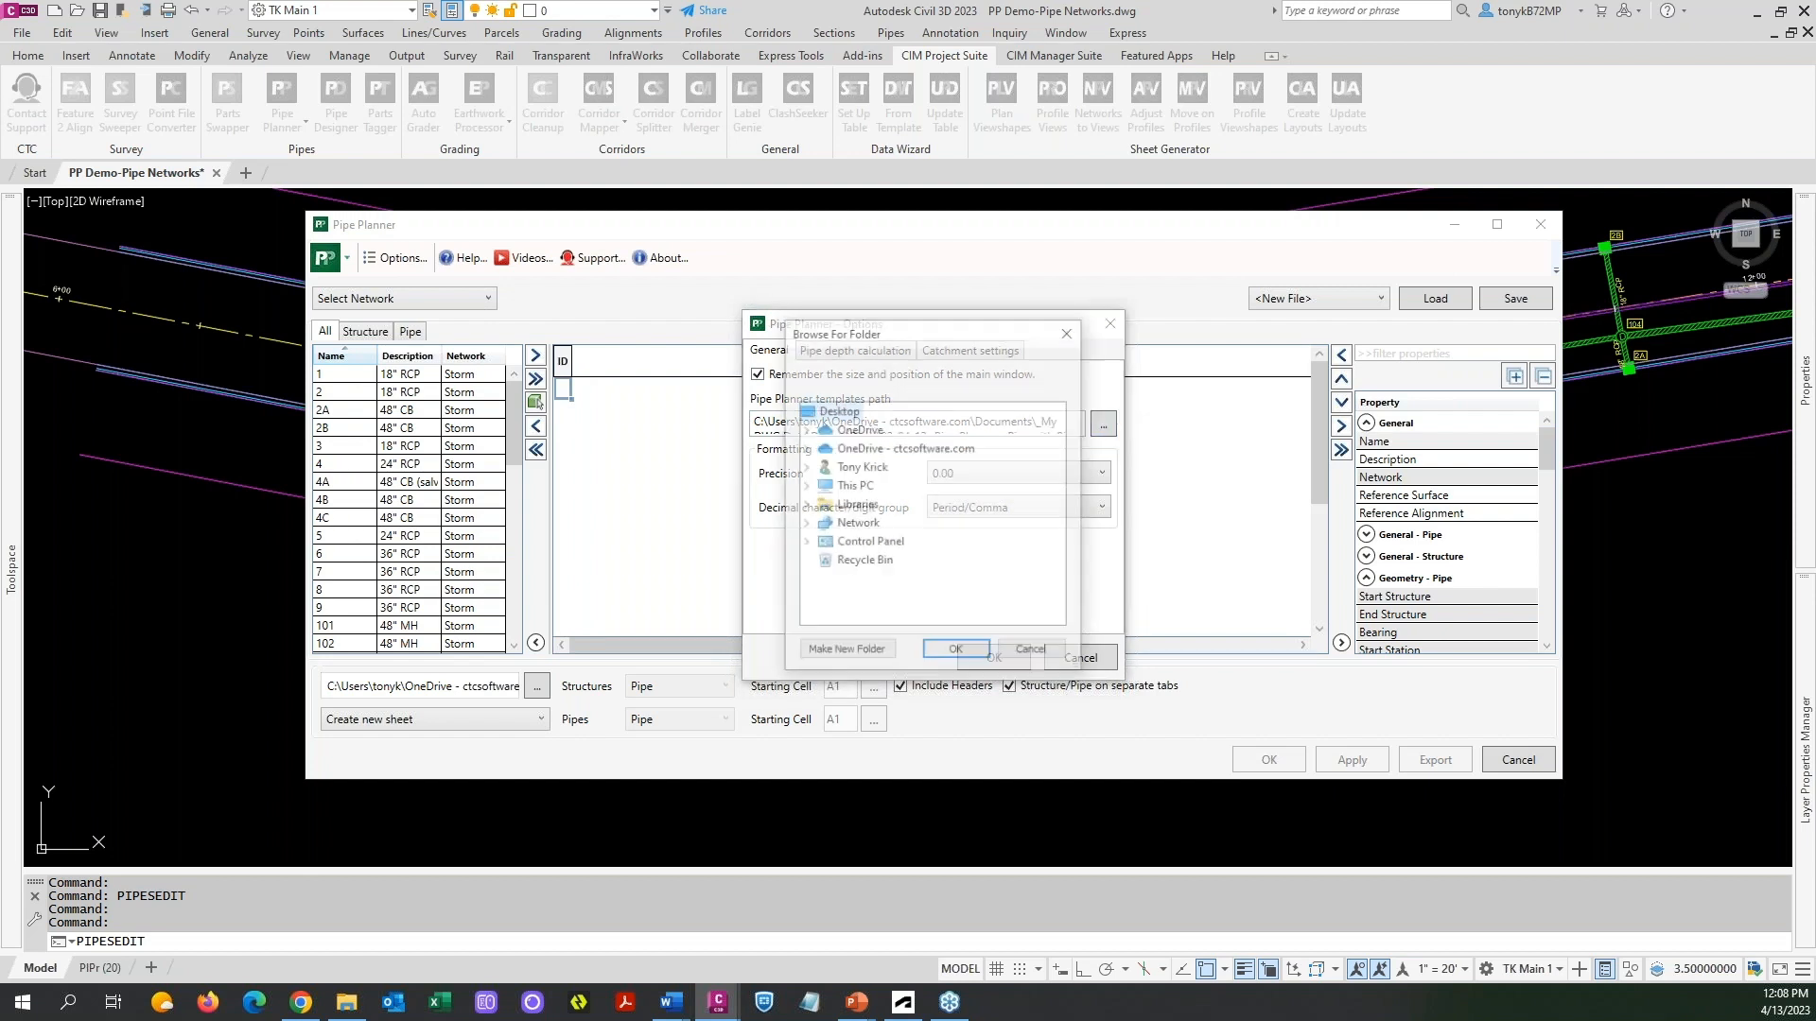
{"action": "left_click", "coordinate": [1038, 652]}
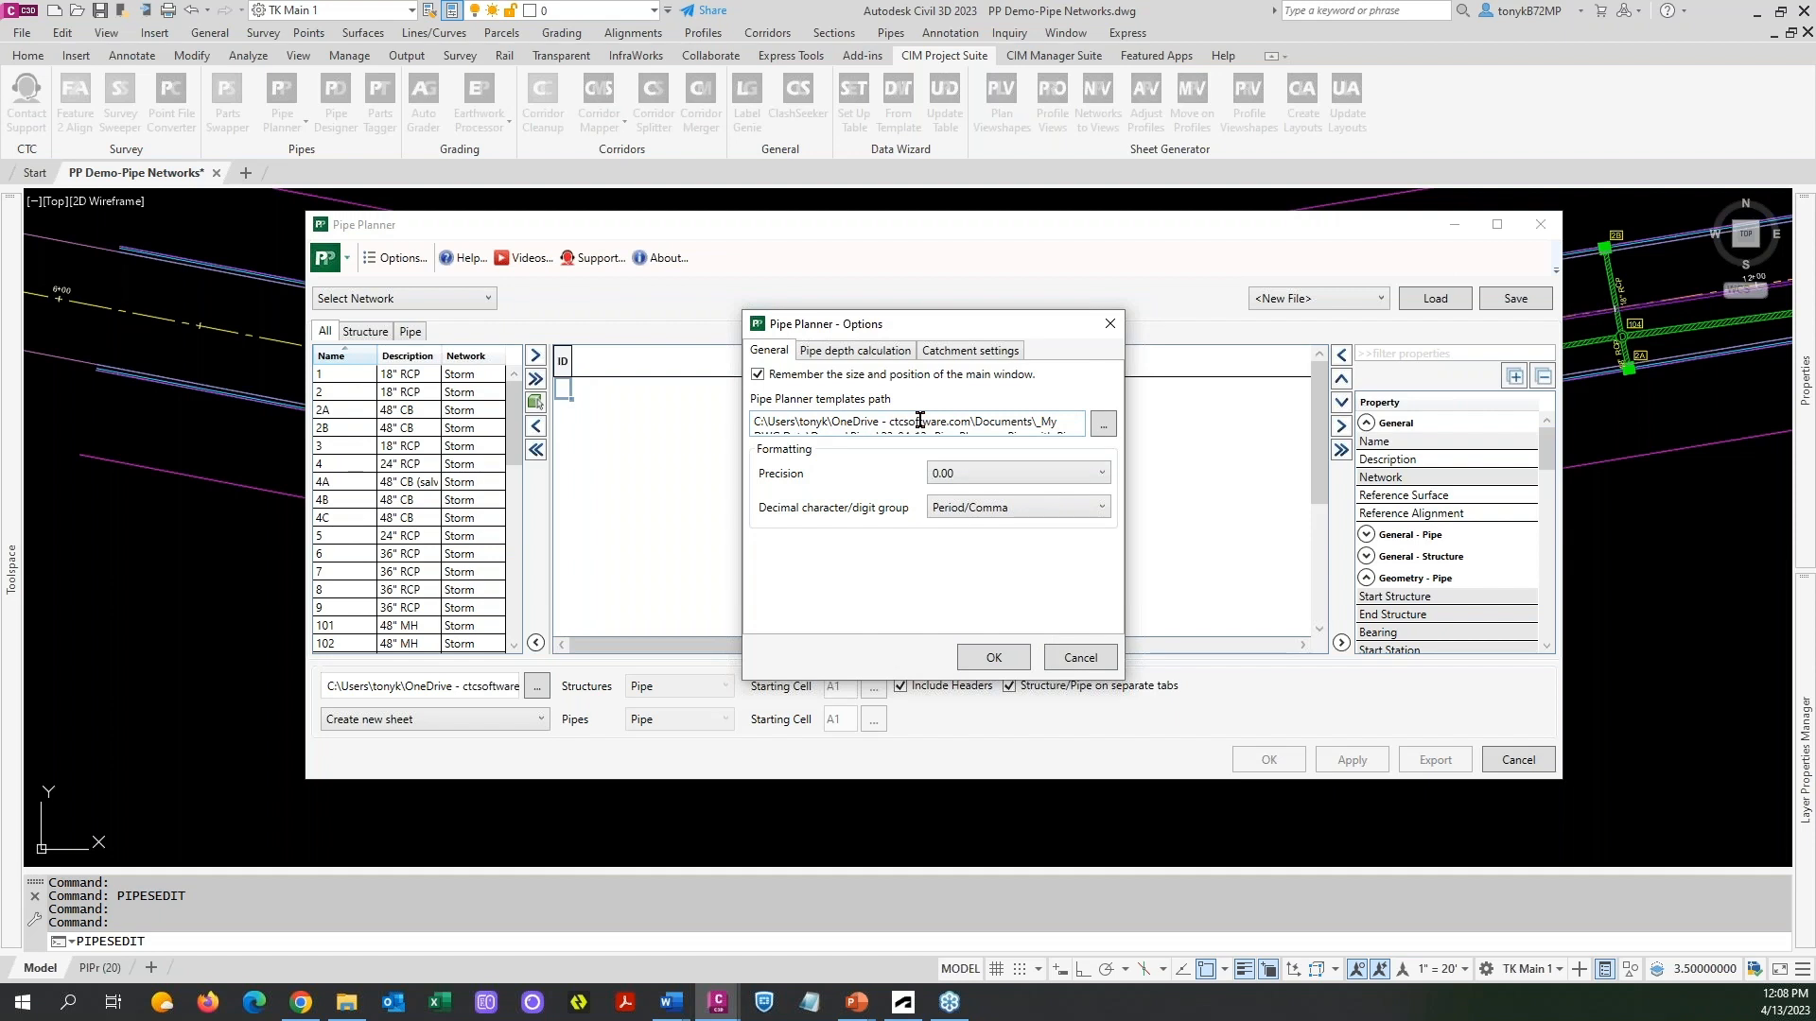
{"action": "left_click", "coordinate": [1083, 478]}
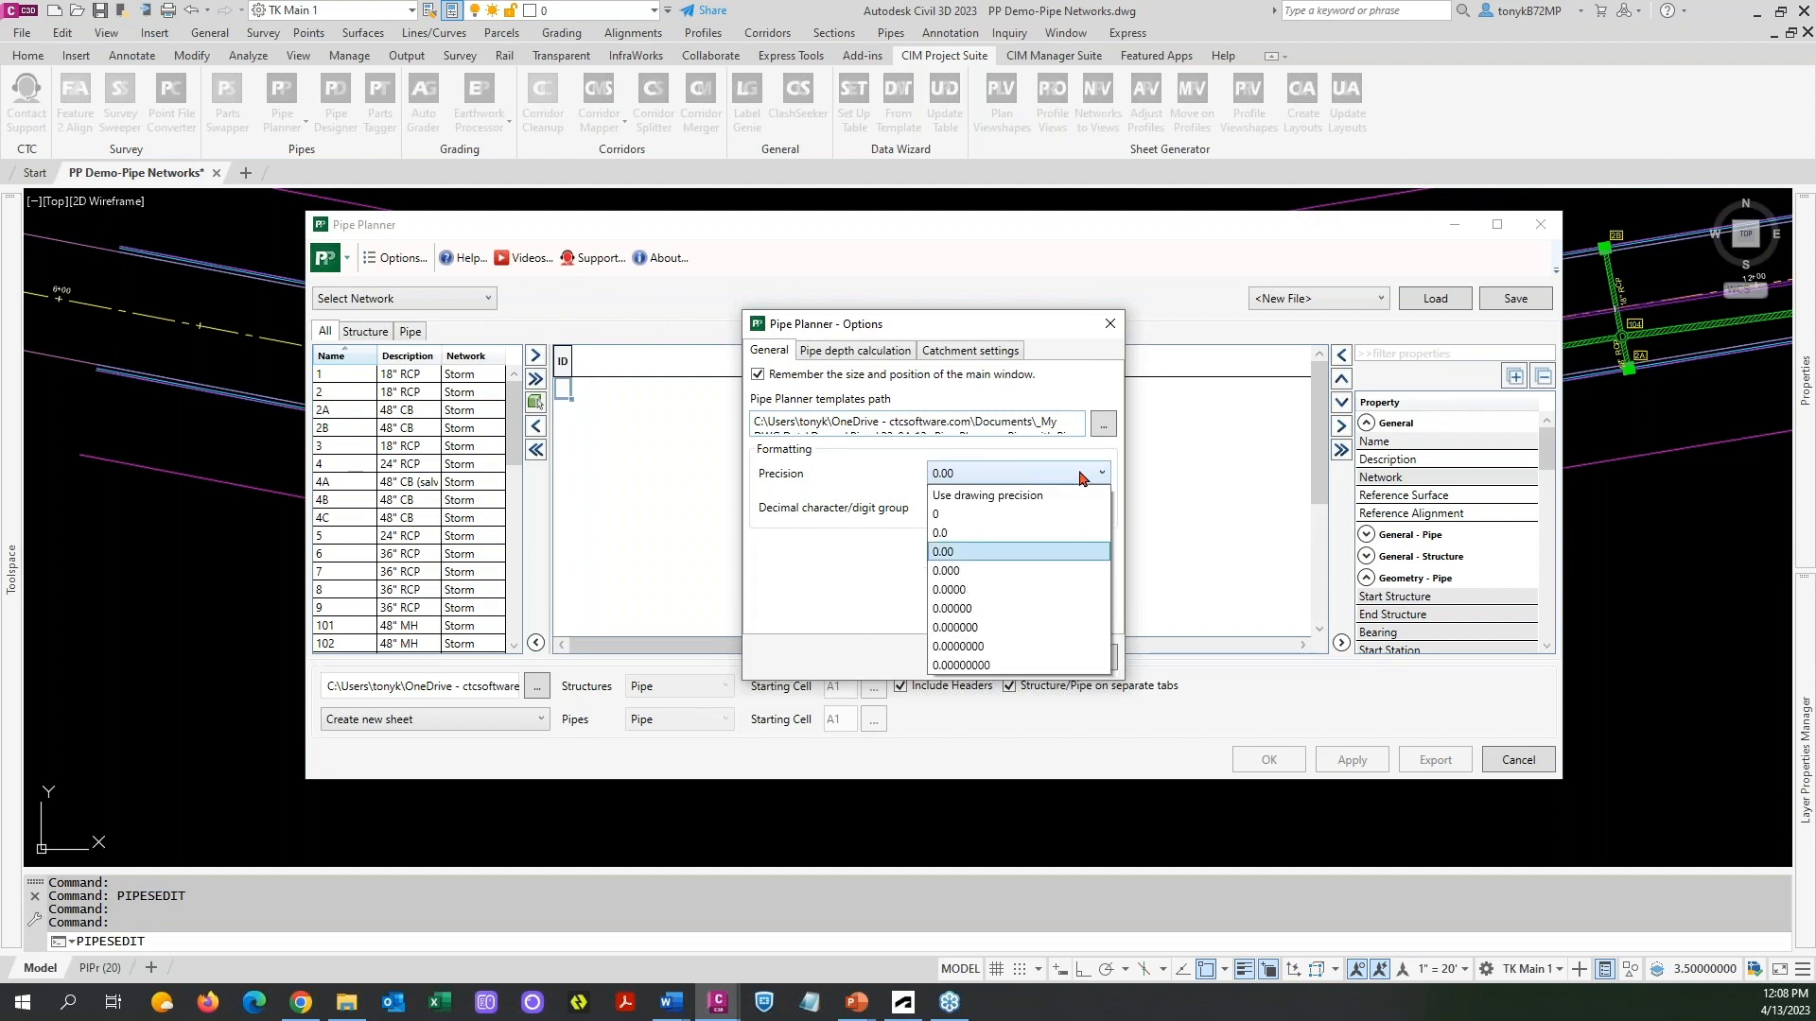
{"action": "left_click", "coordinate": [1010, 497]}
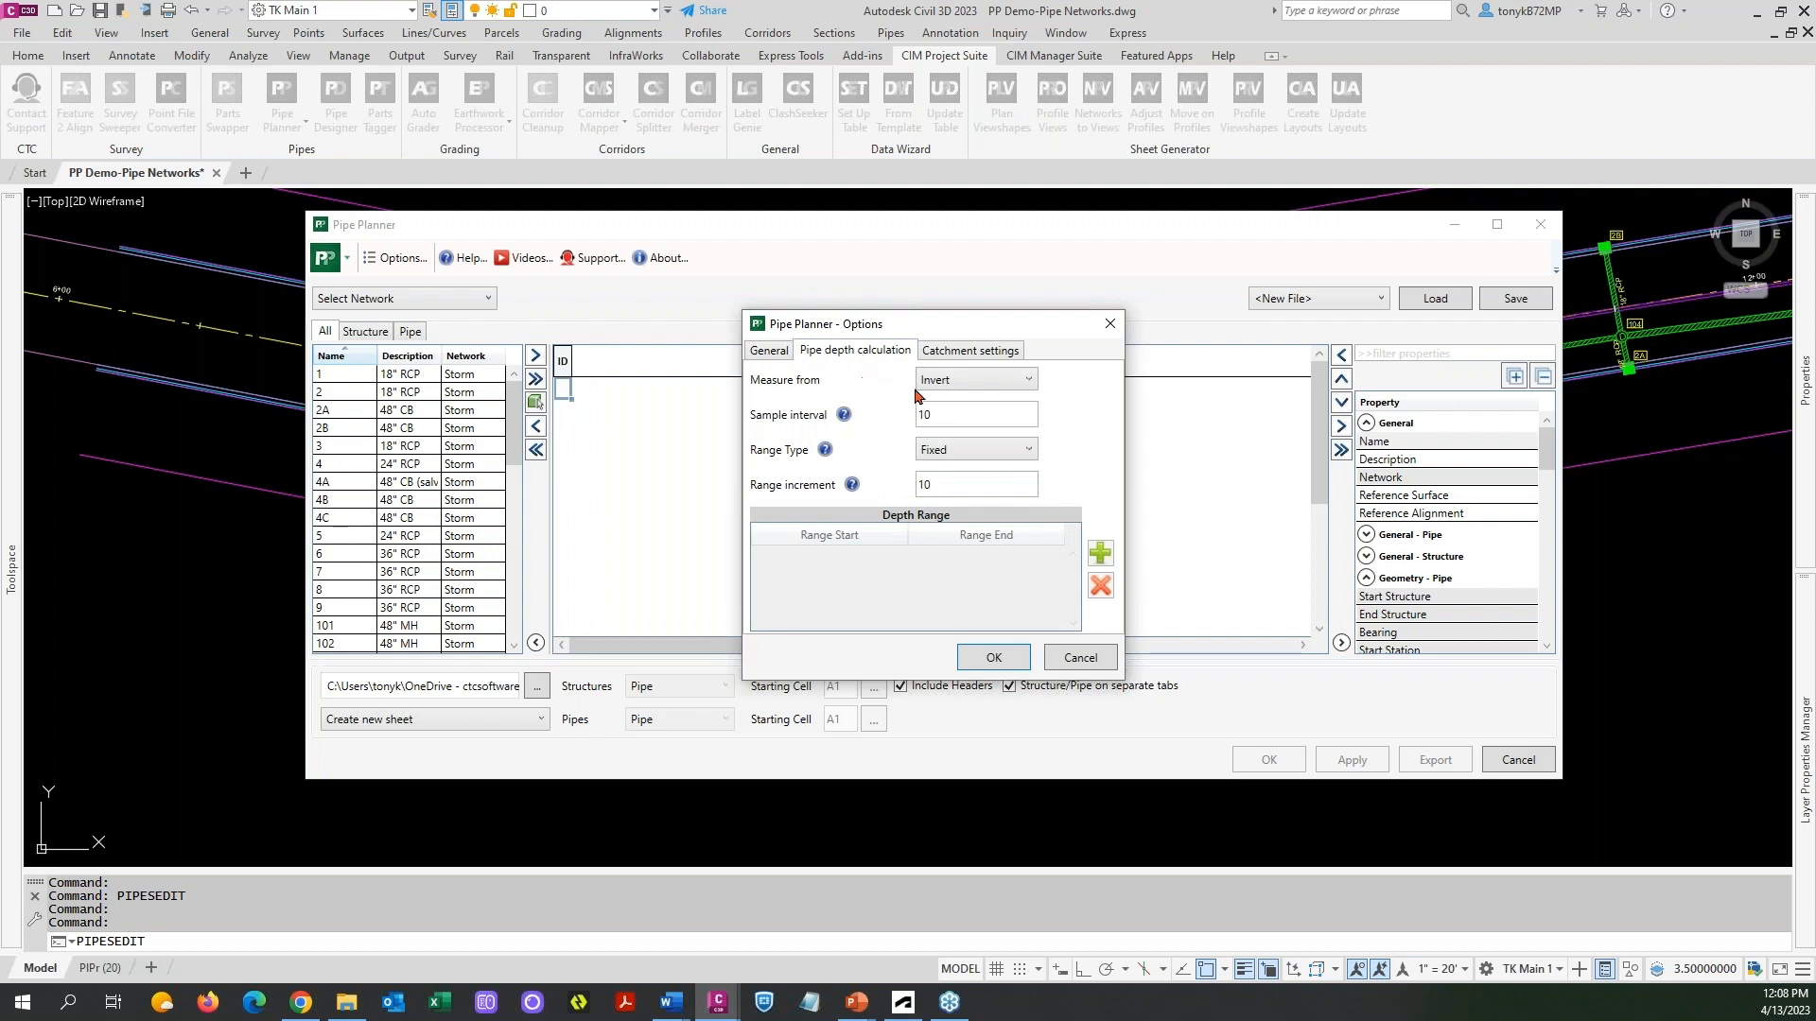
Review the Measure from choices for pipe depth calculation, and try the Custom range type before restoring Fixed.
{"action": "left_click", "coordinate": [1011, 383]}
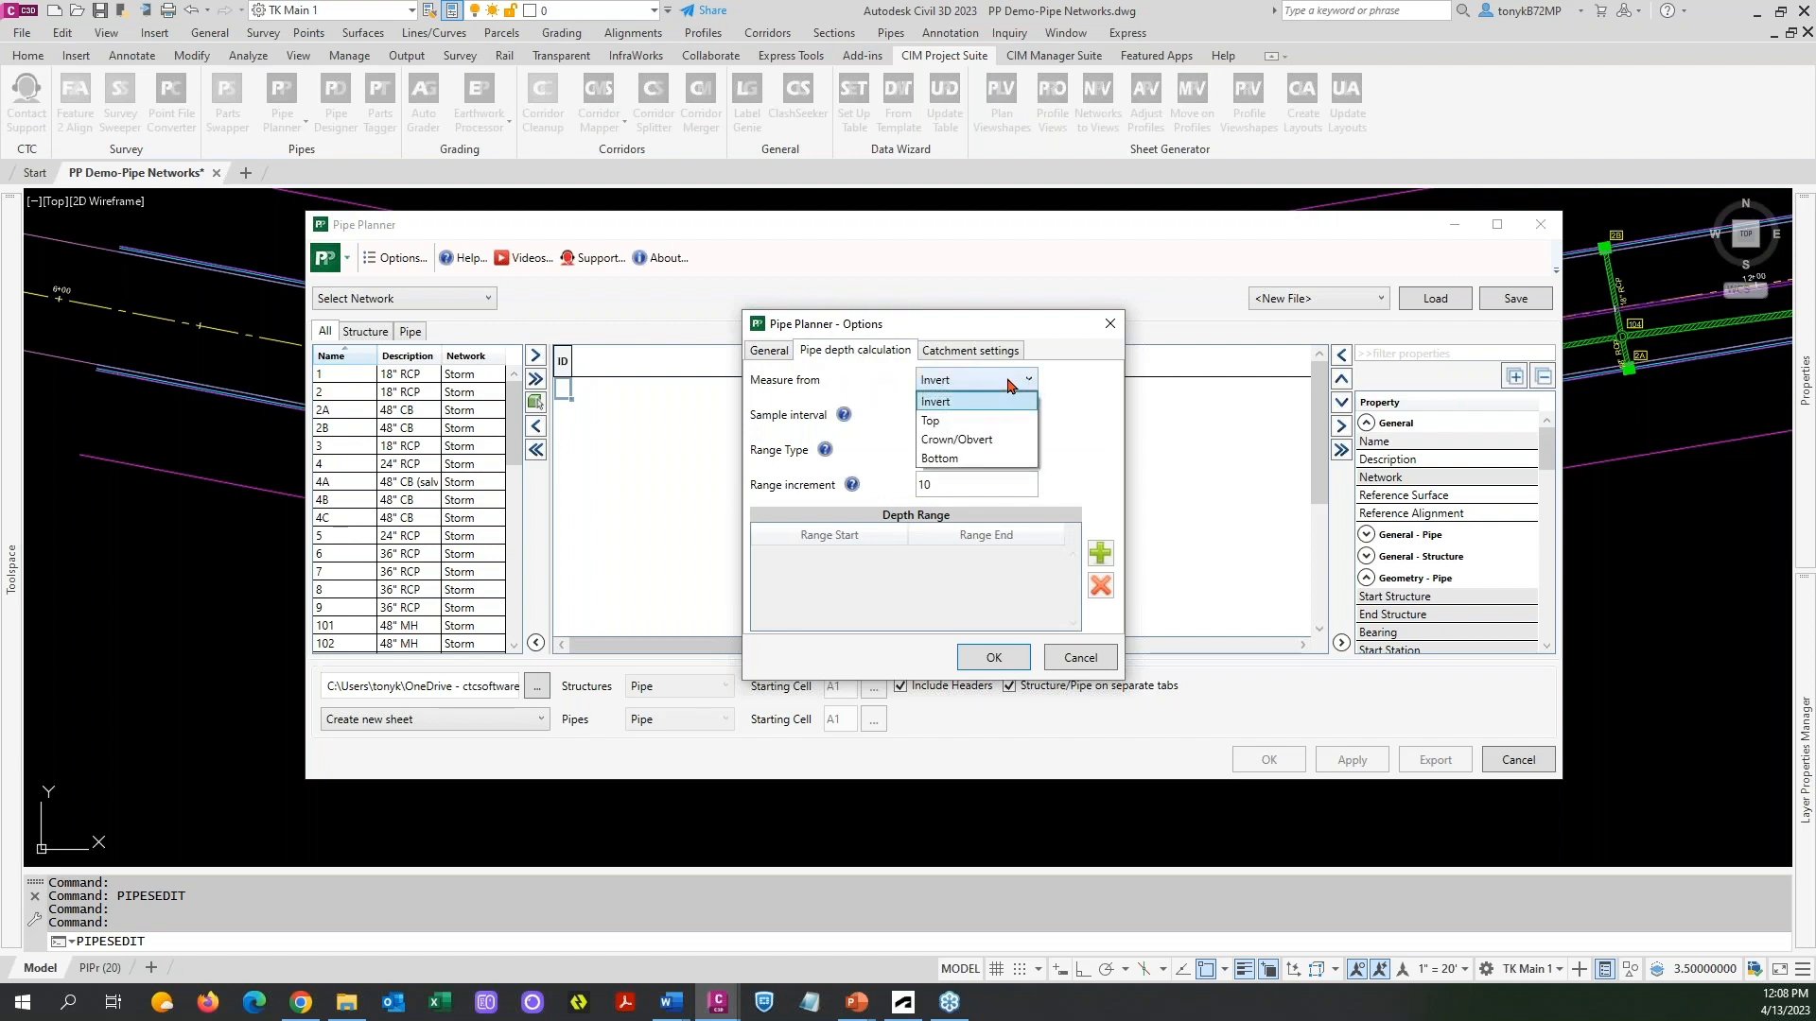
{"action": "left_click", "coordinate": [1006, 384]}
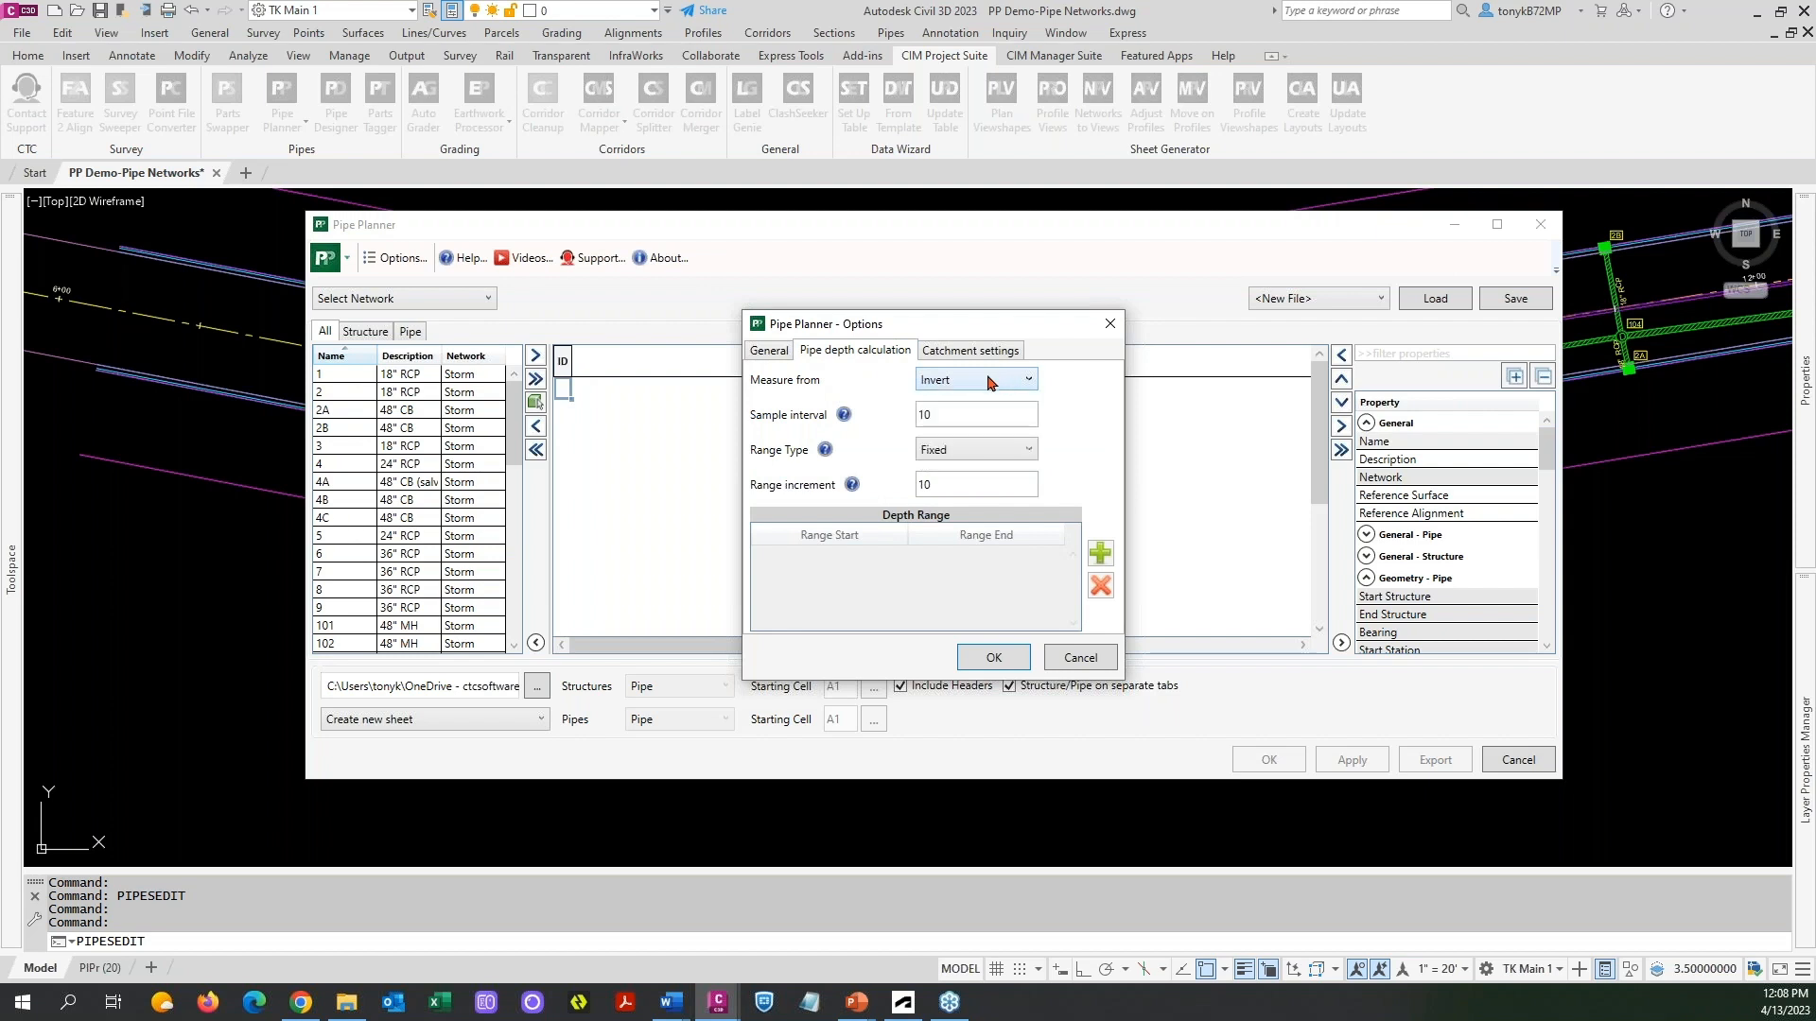
{"action": "left_click", "coordinate": [1006, 452]}
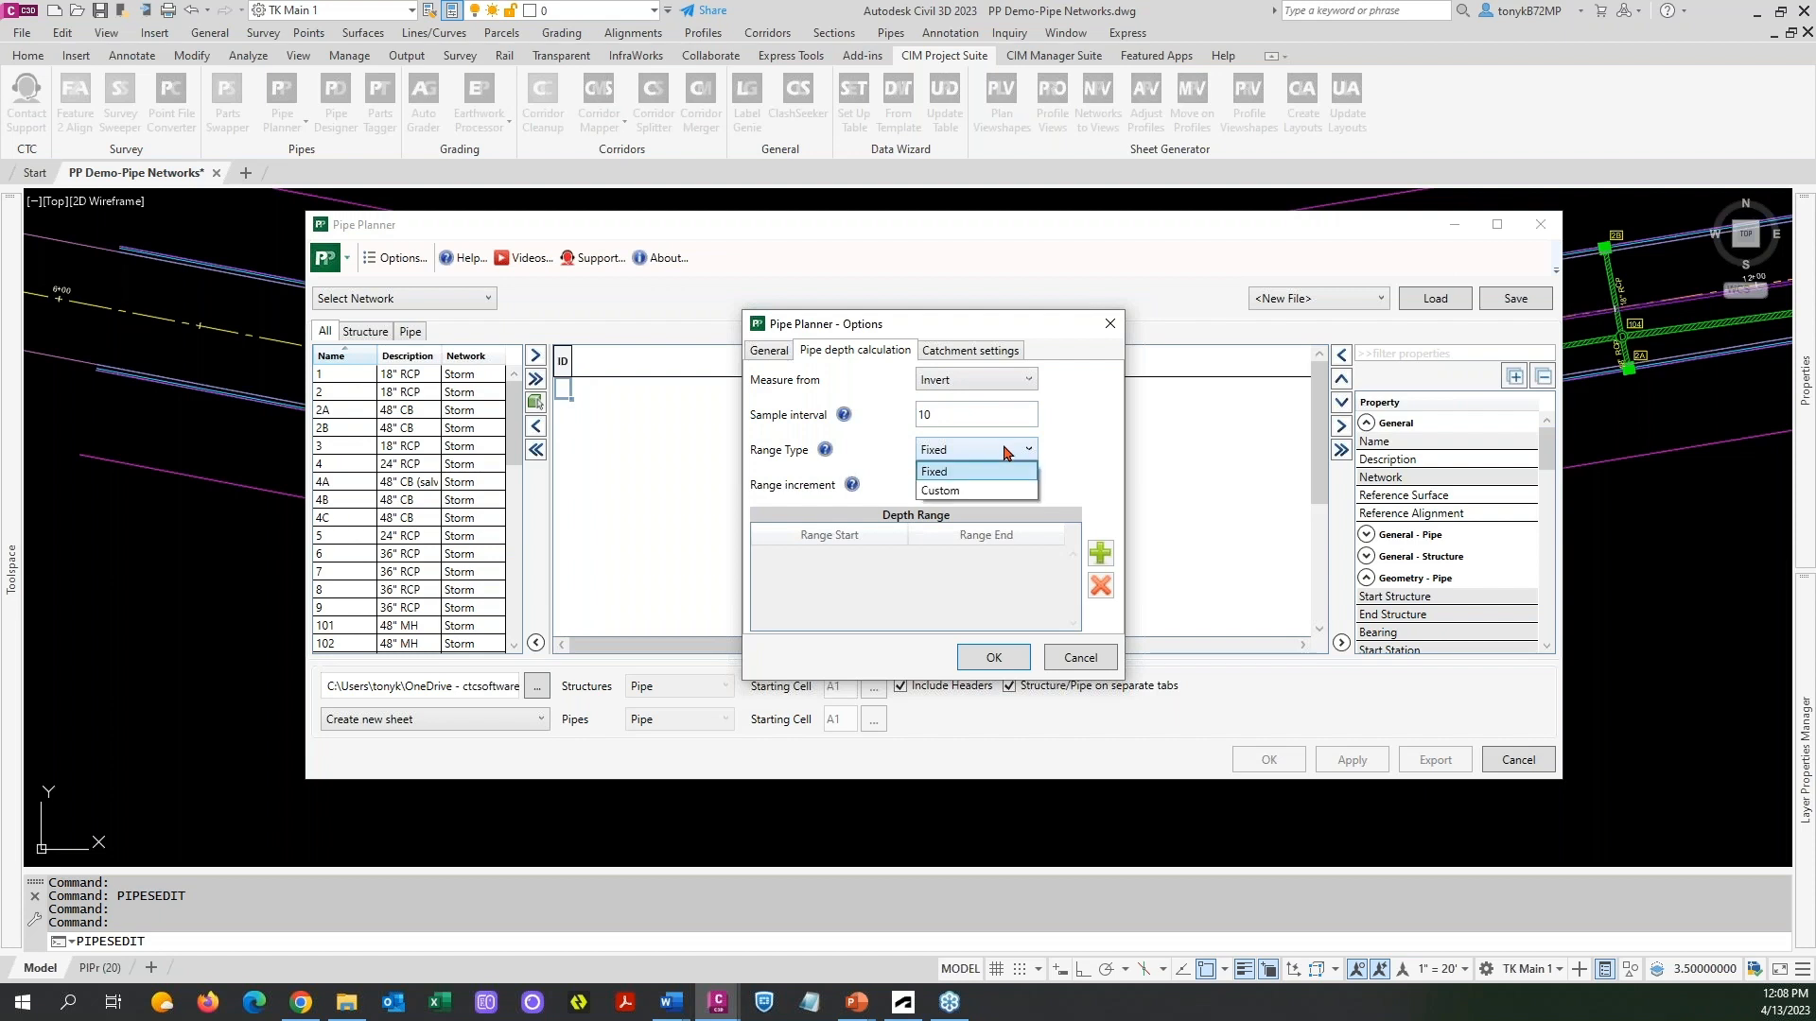
{"action": "left_click", "coordinate": [969, 492]}
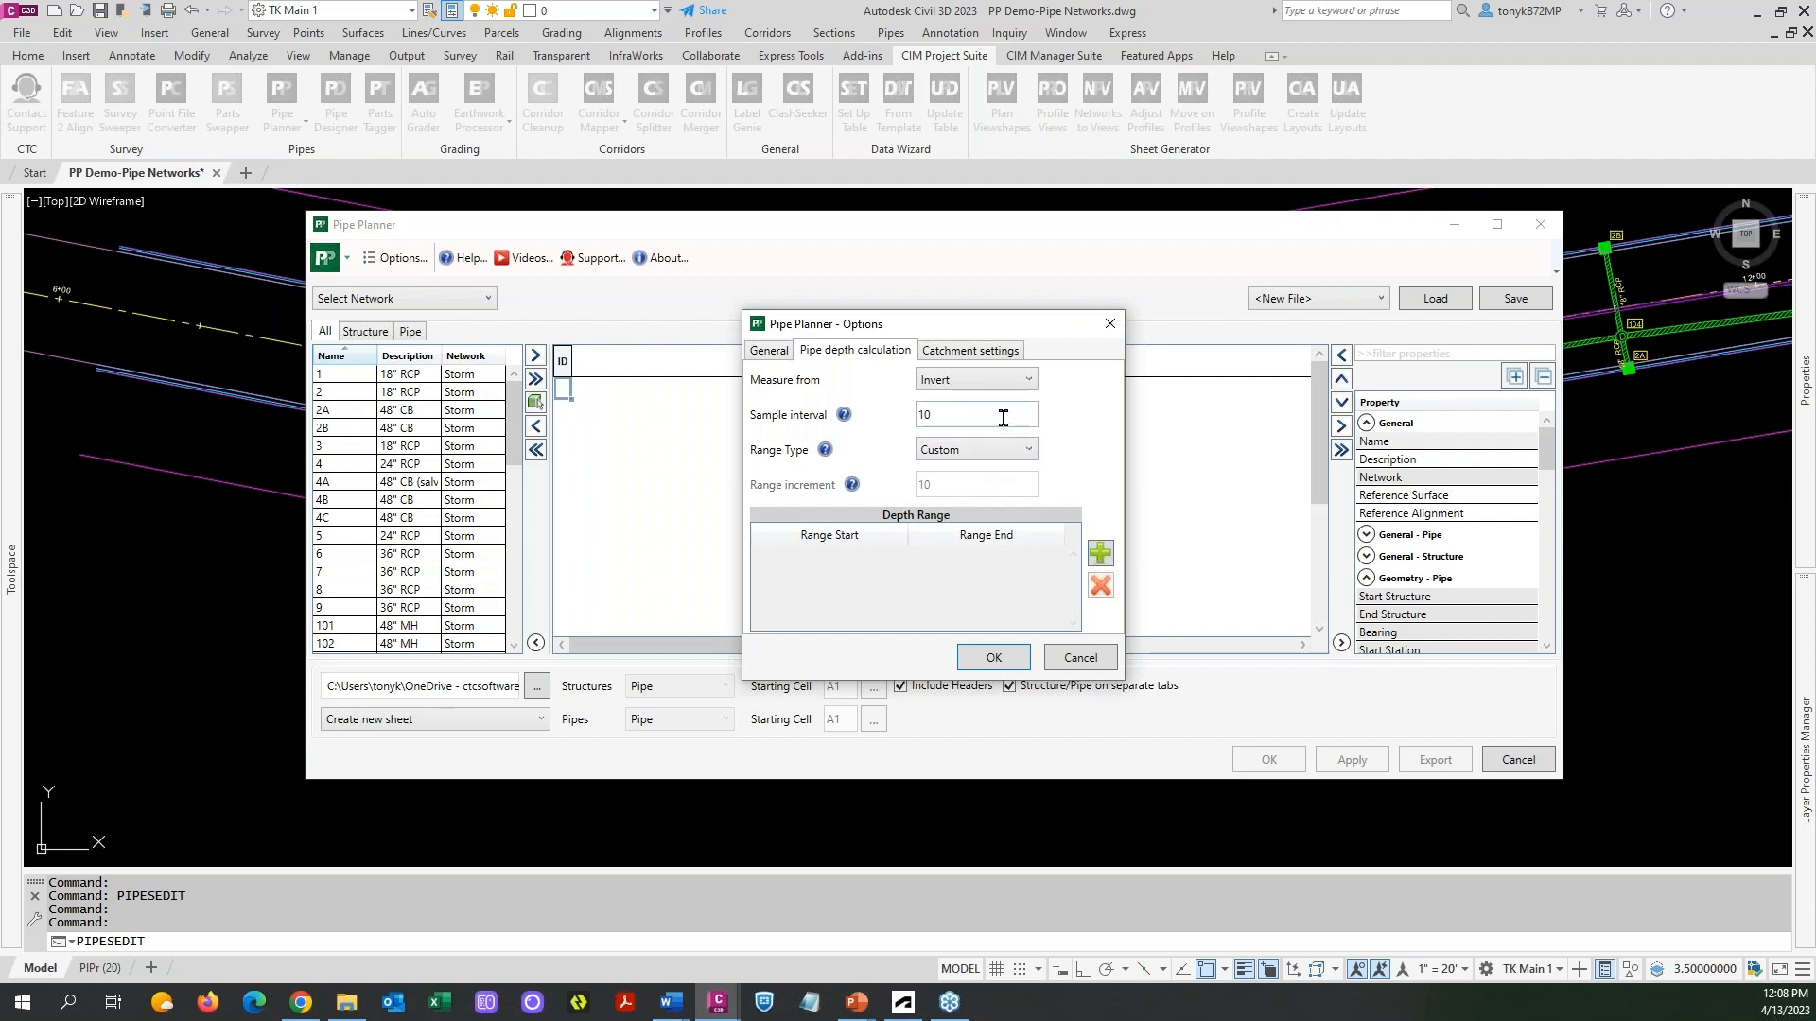
{"action": "left_click", "coordinate": [1014, 451]}
{"action": "left_click", "coordinate": [948, 473]}
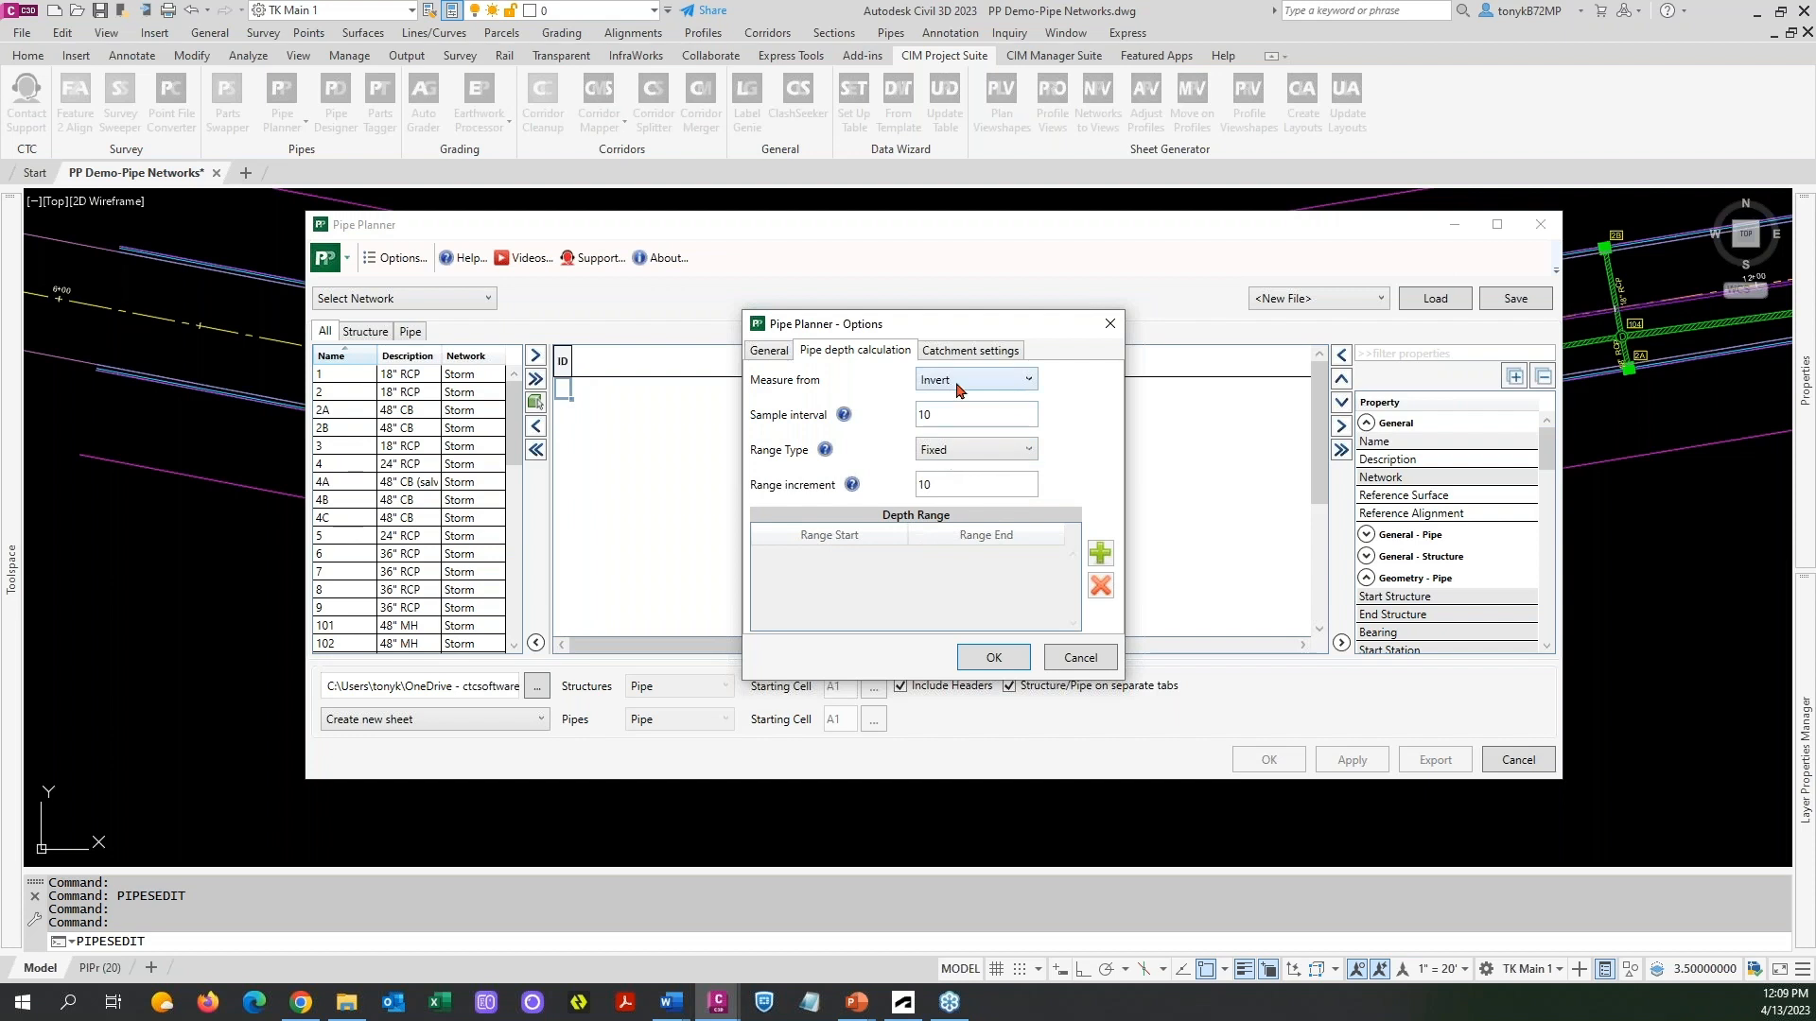
Review the catchment settings, cancel the Pipe Planner options, and look over the list of saved files without choosing one.
{"action": "left_click", "coordinate": [972, 352]}
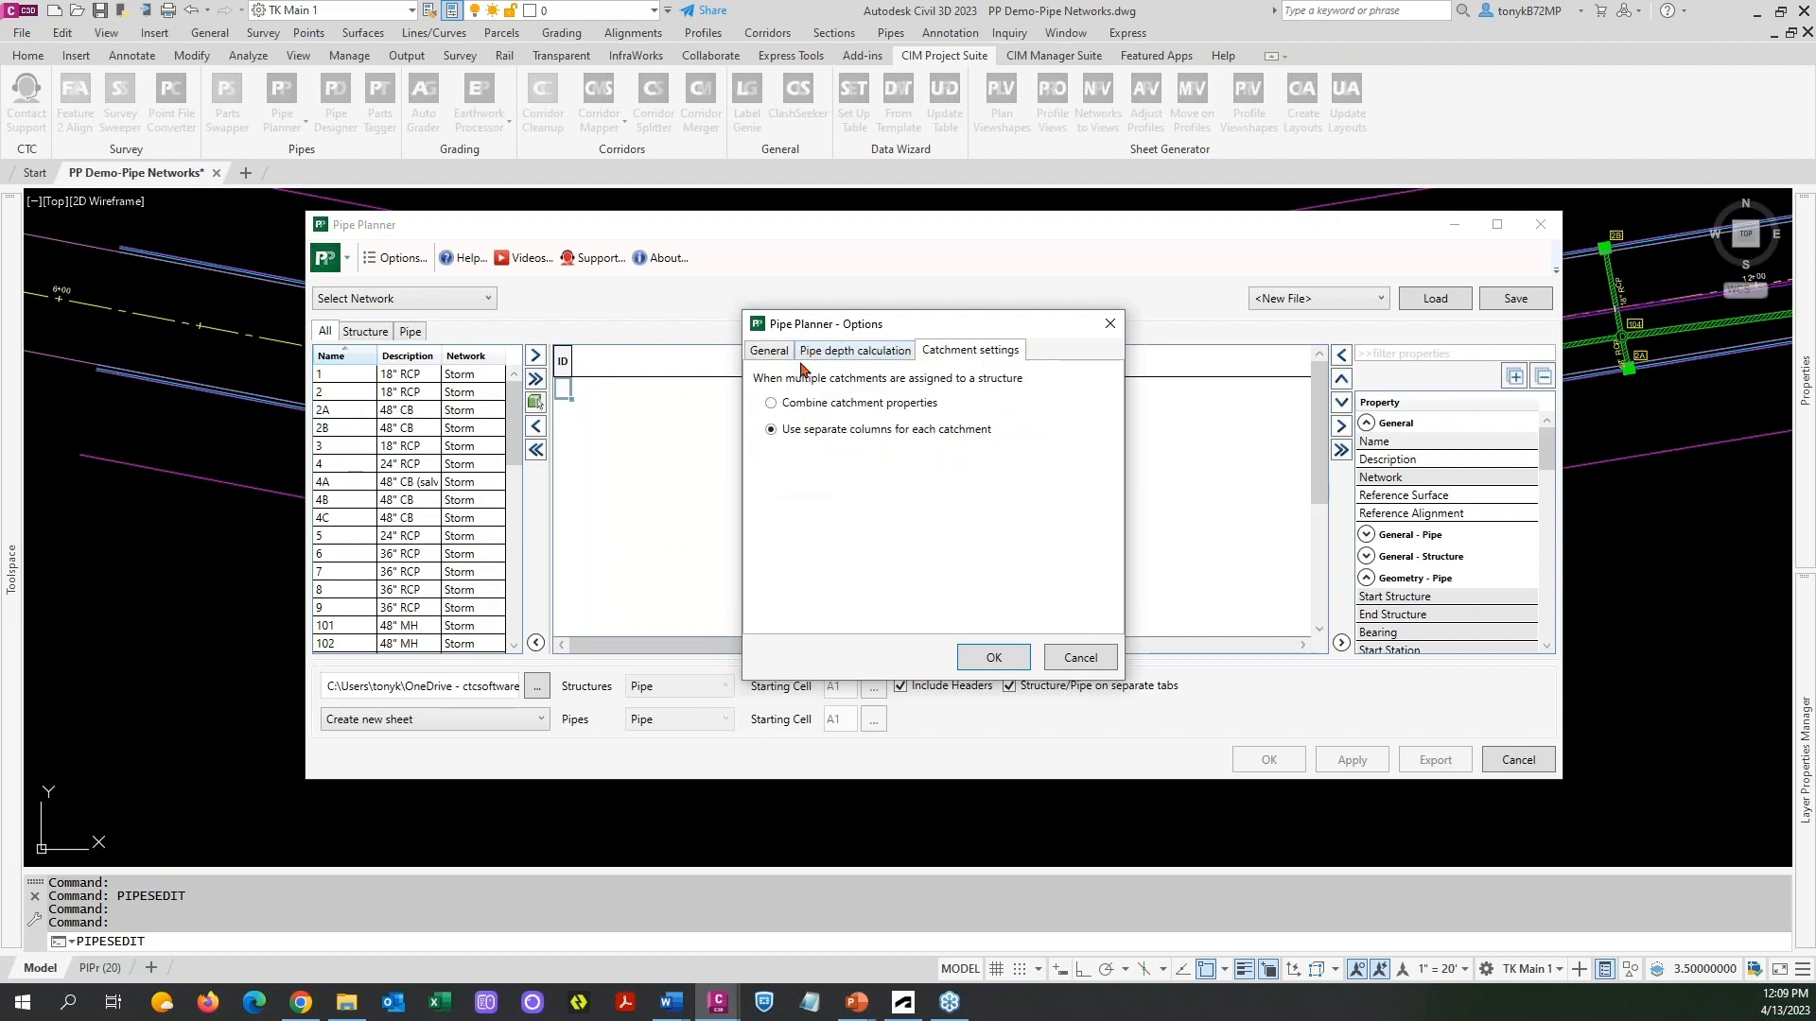
{"action": "left_click", "coordinate": [1080, 659]}
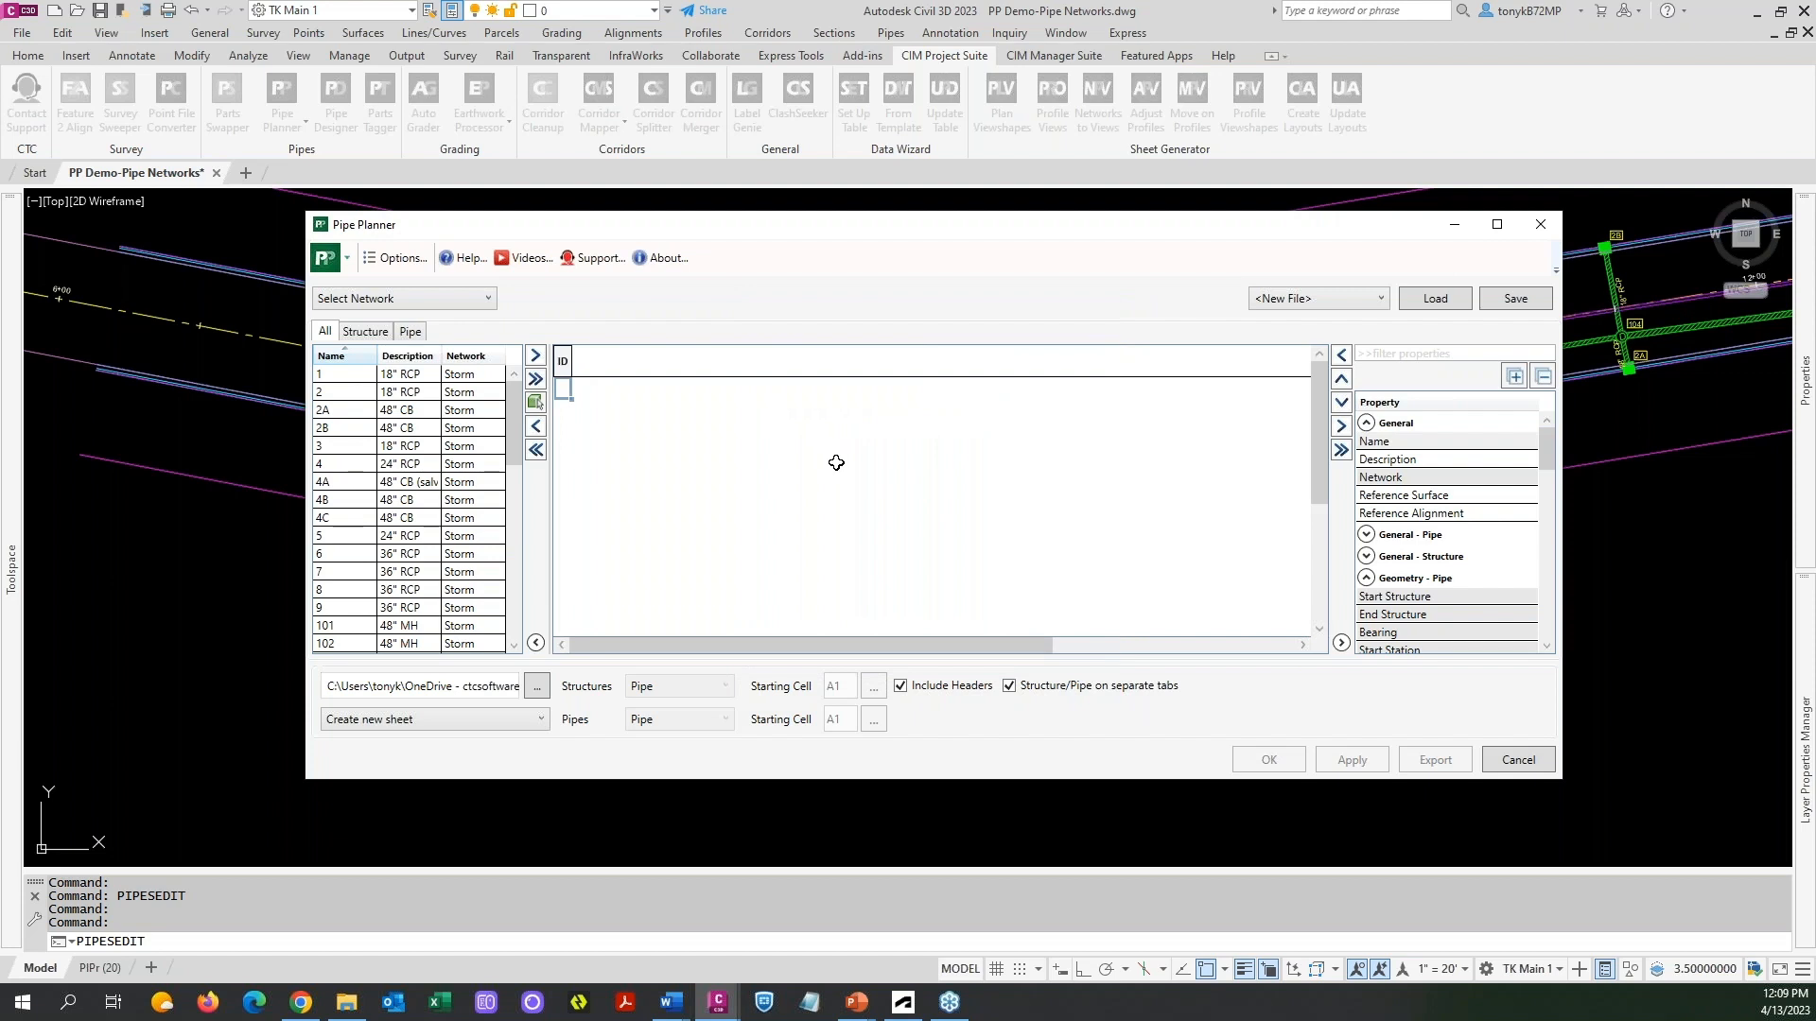
{"action": "left_click", "coordinate": [1370, 302]}
{"action": "left_click", "coordinate": [1370, 302]}
Browse the Pipe Template folder for an export workbook, check the option for creating a new Excel worksheet, and cancel without choosing a file.
{"action": "left_click", "coordinate": [536, 687]}
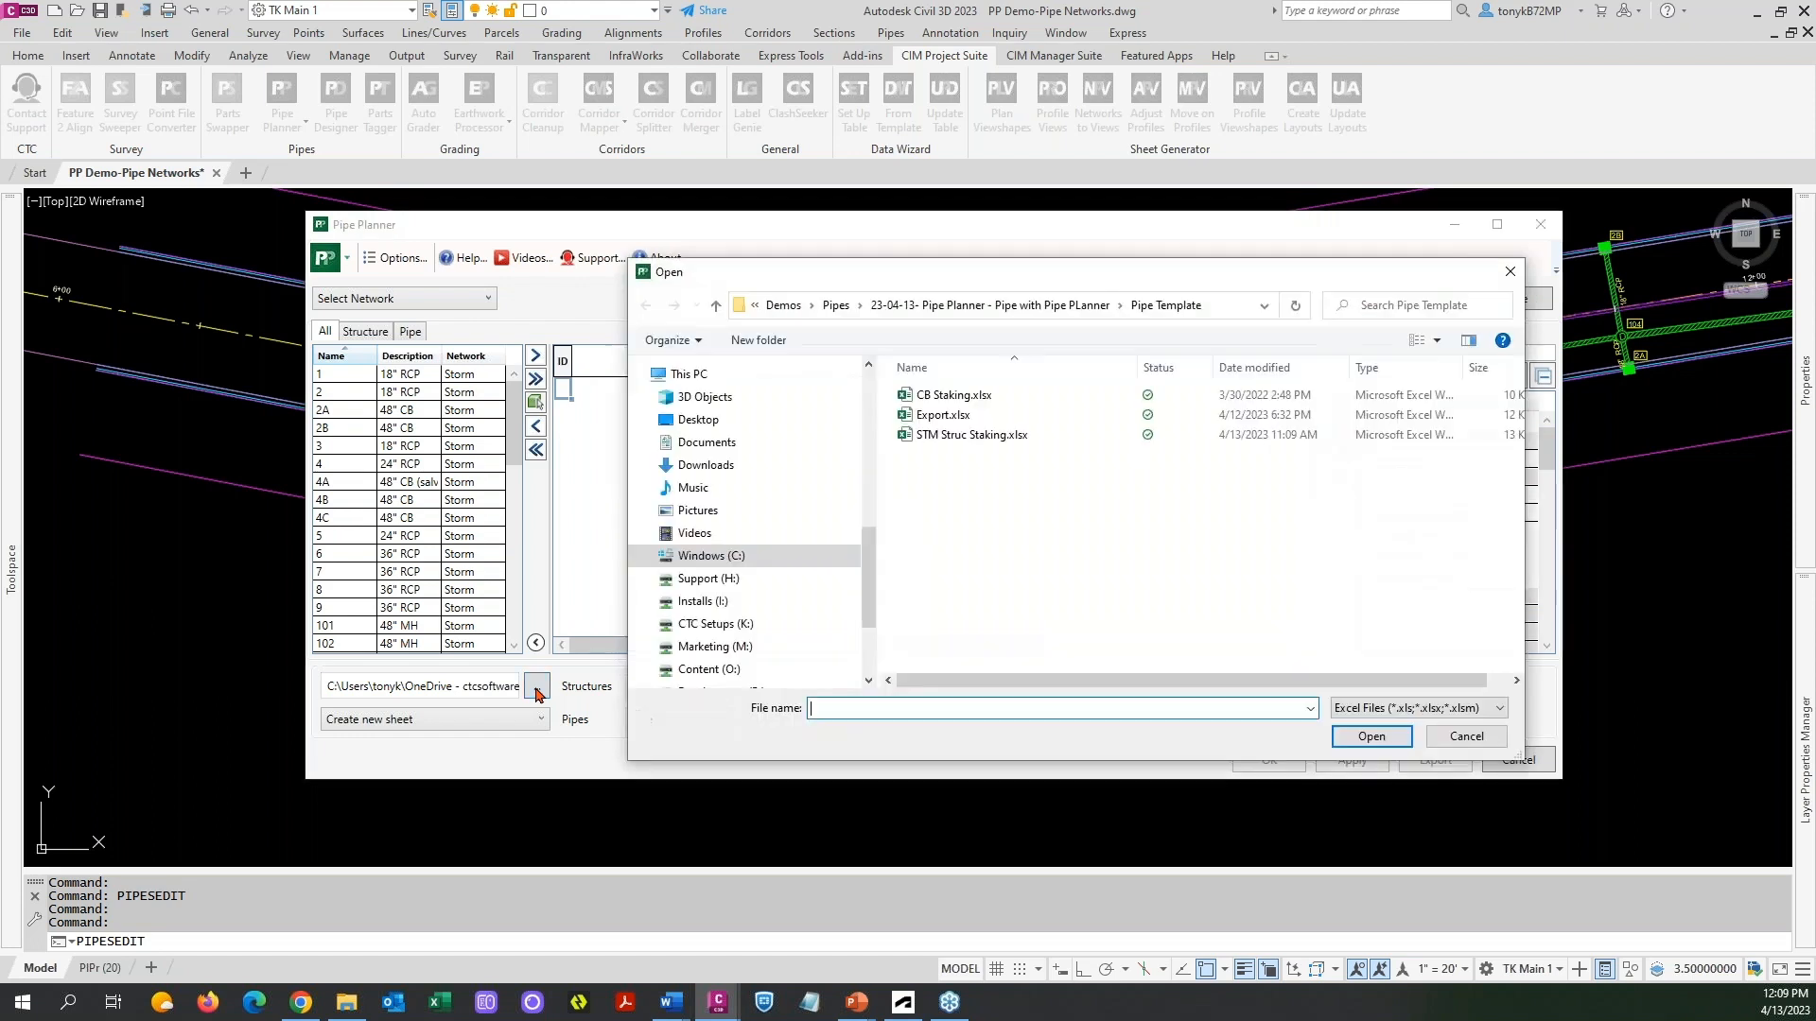
{"action": "right_click", "coordinate": [952, 554]}
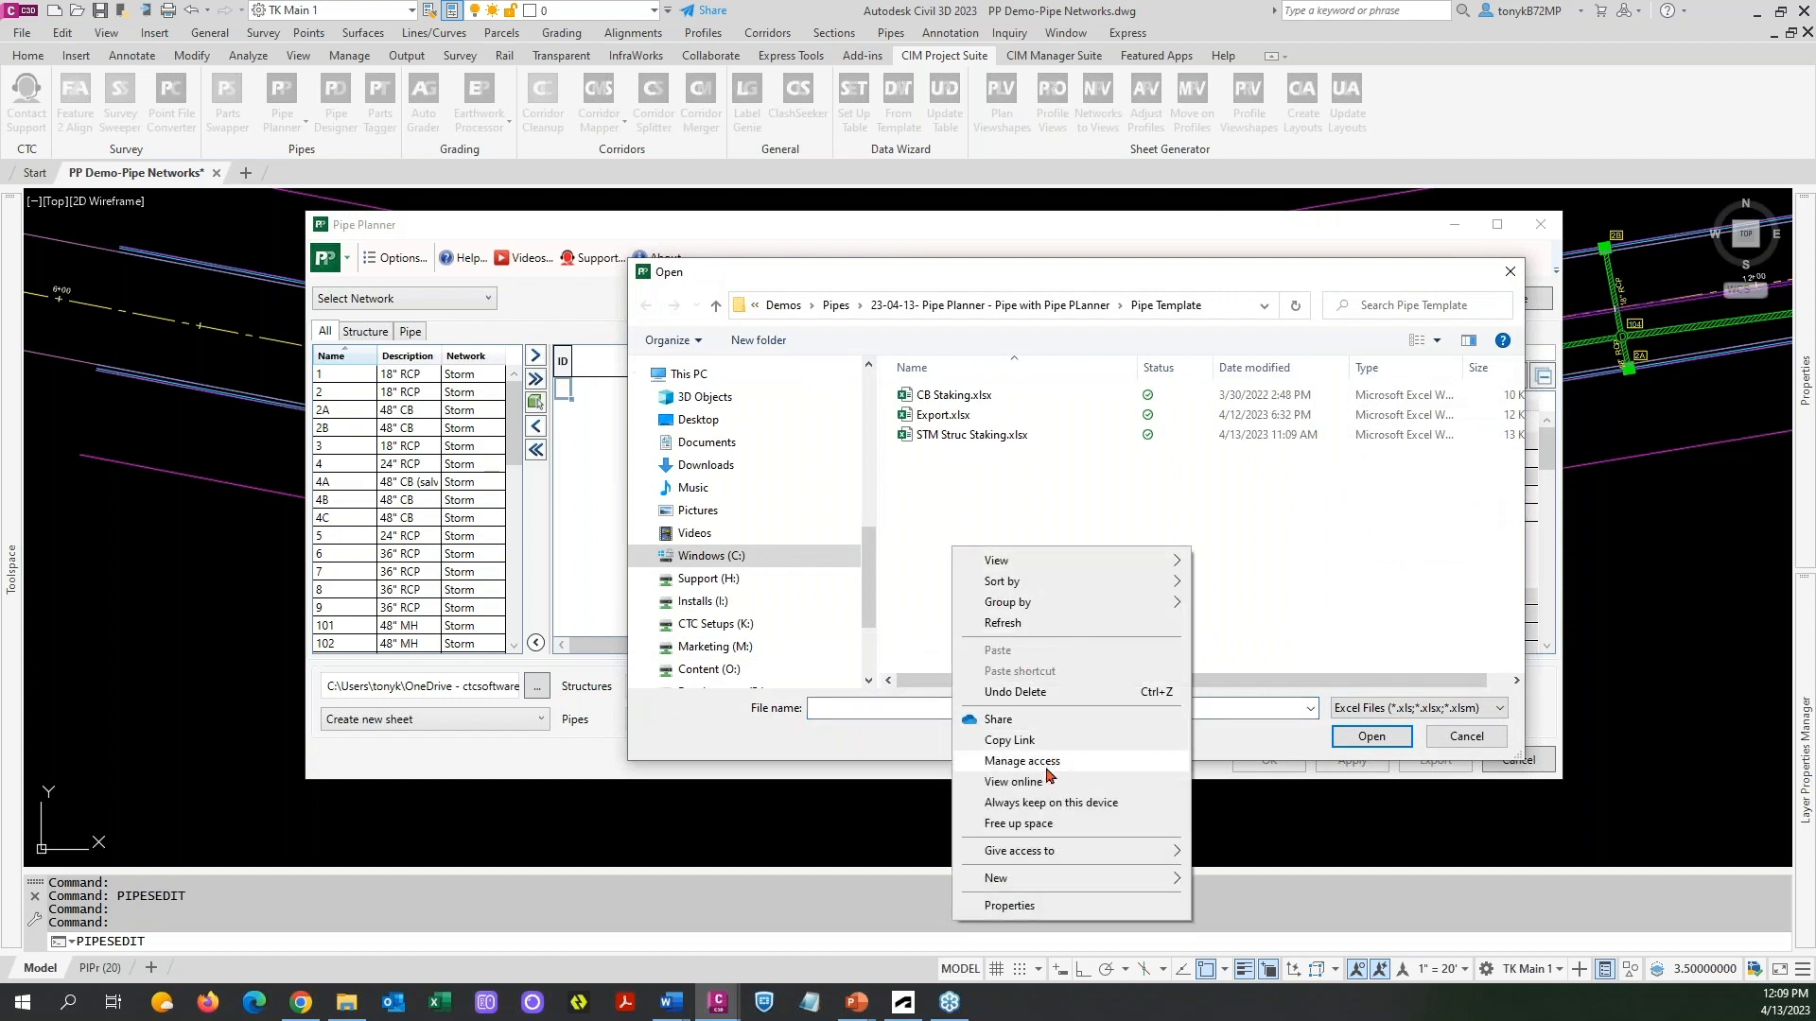
{"action": "mouse_move", "coordinate": [1064, 878]}
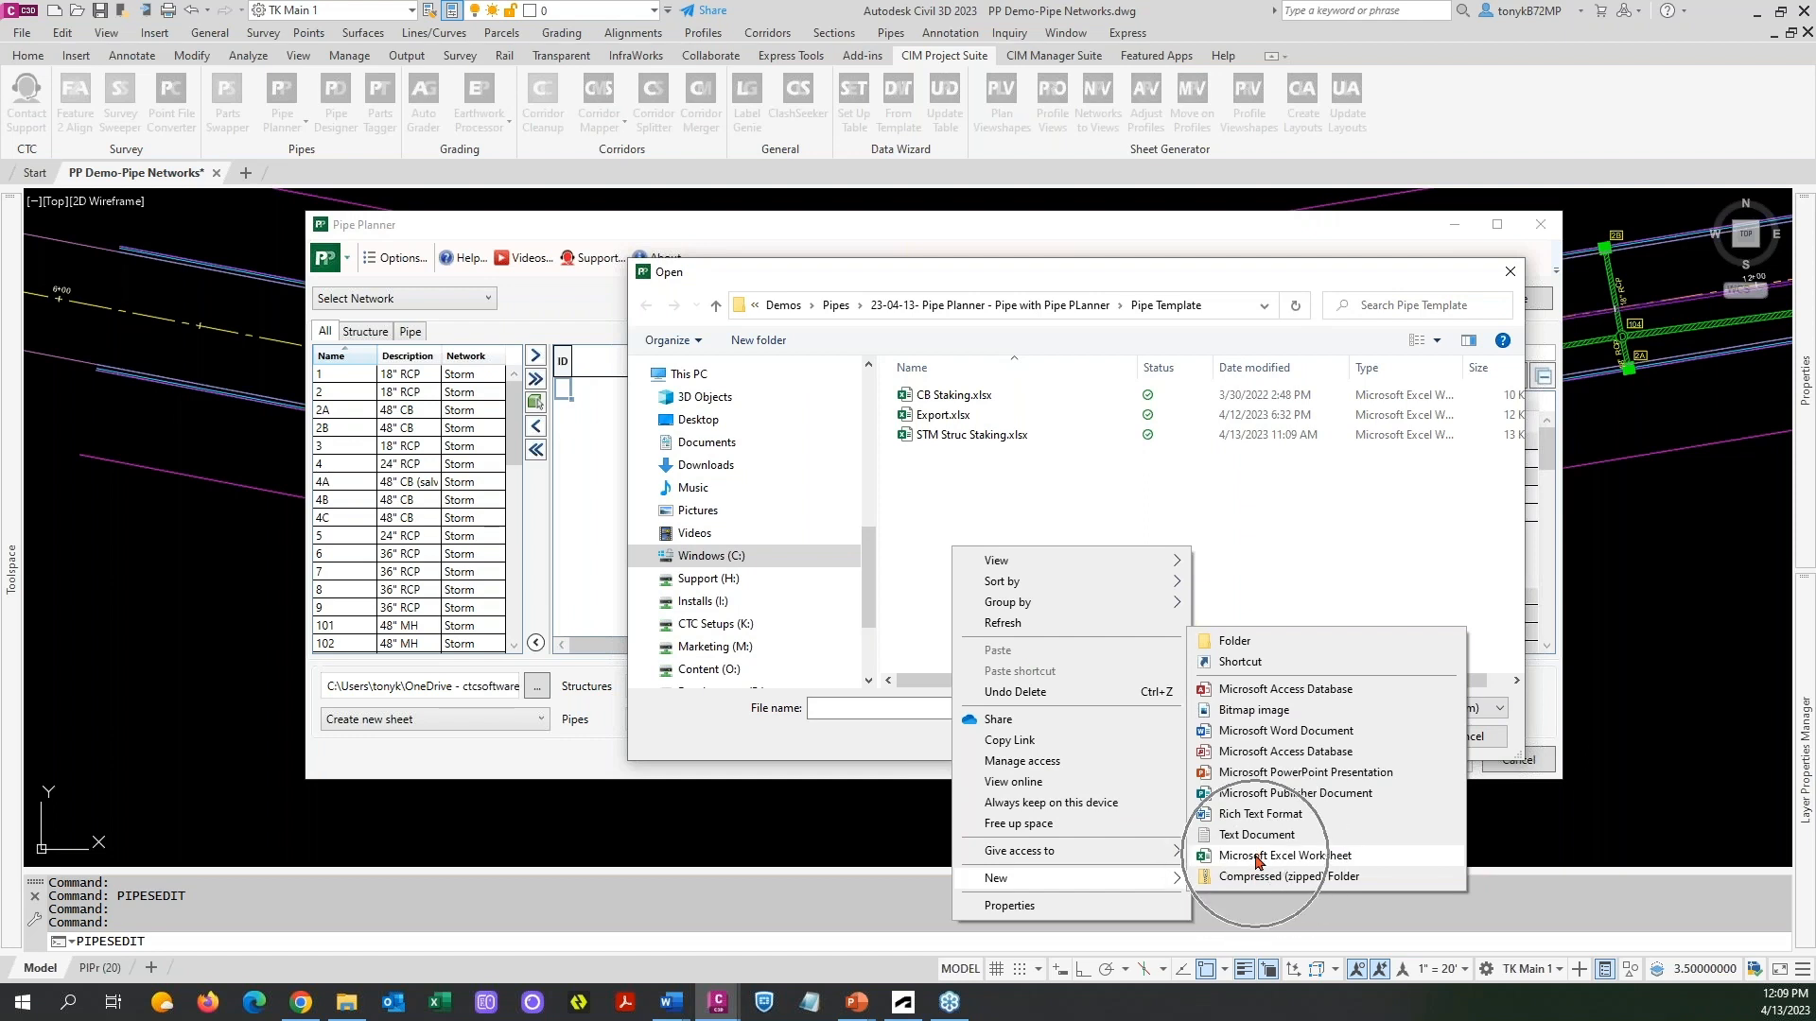
{"action": "left_click", "coordinate": [1100, 485]}
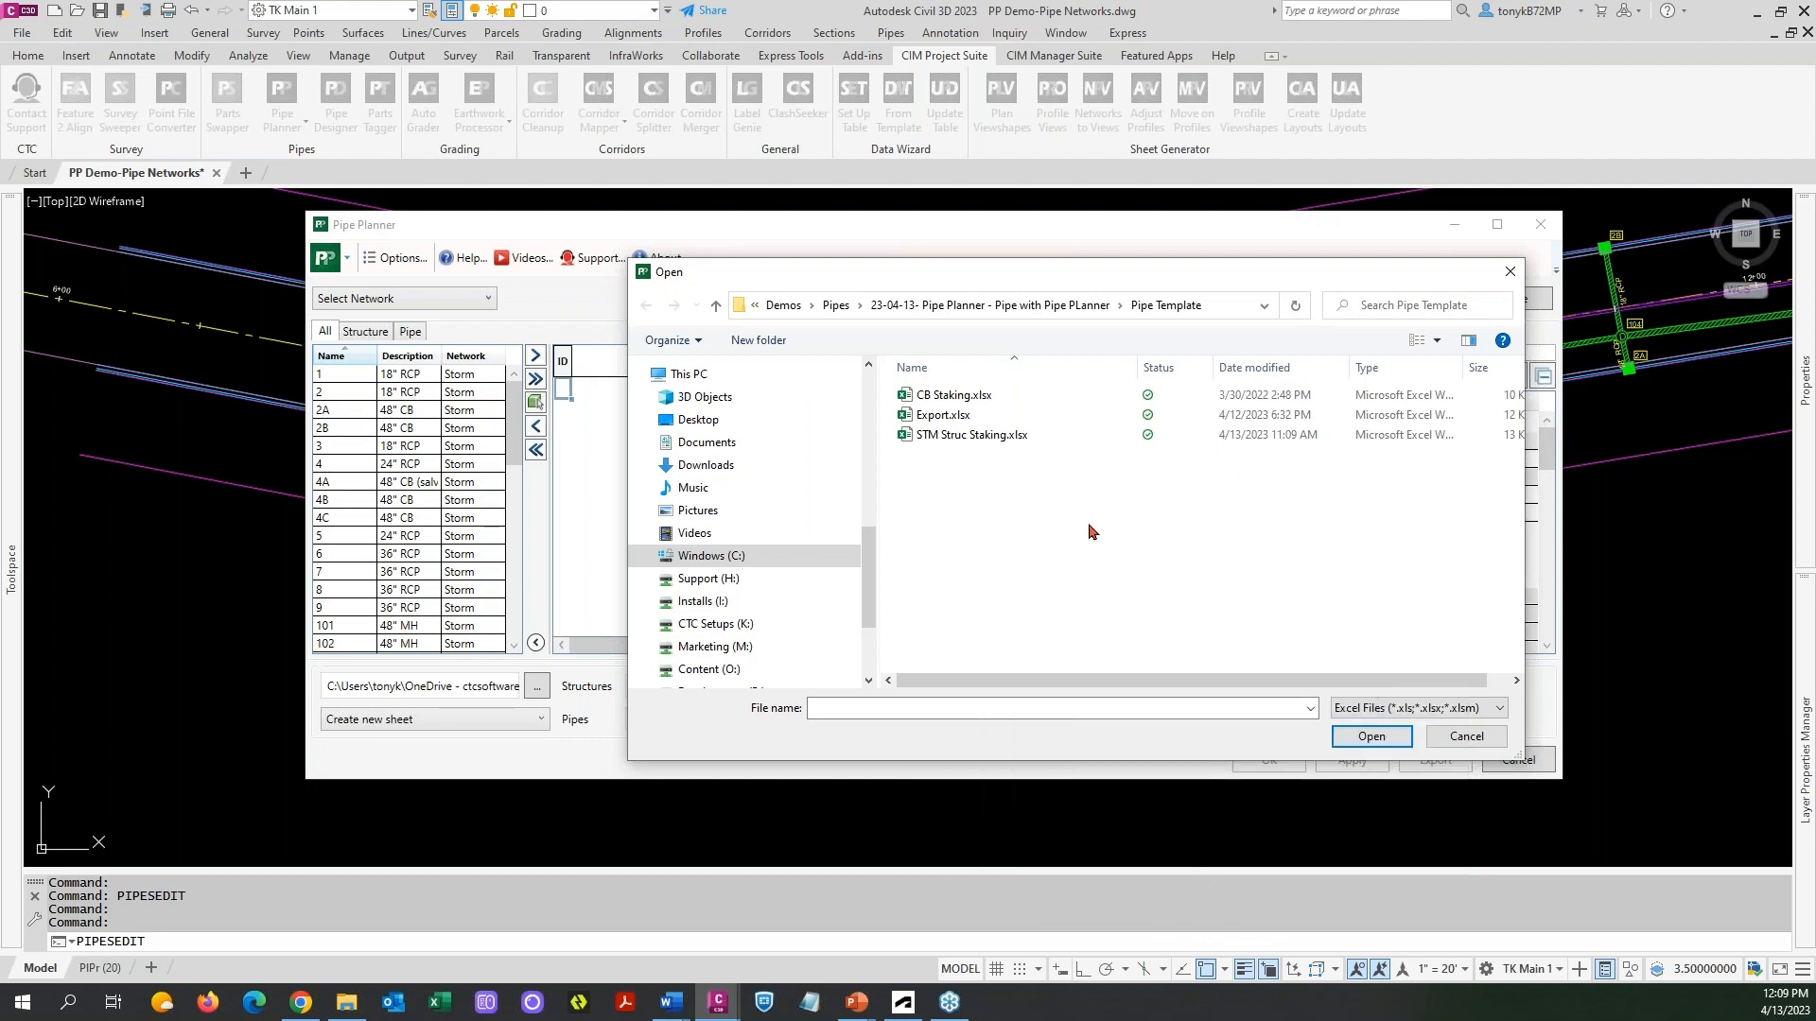
{"action": "left_click", "coordinate": [1447, 739]}
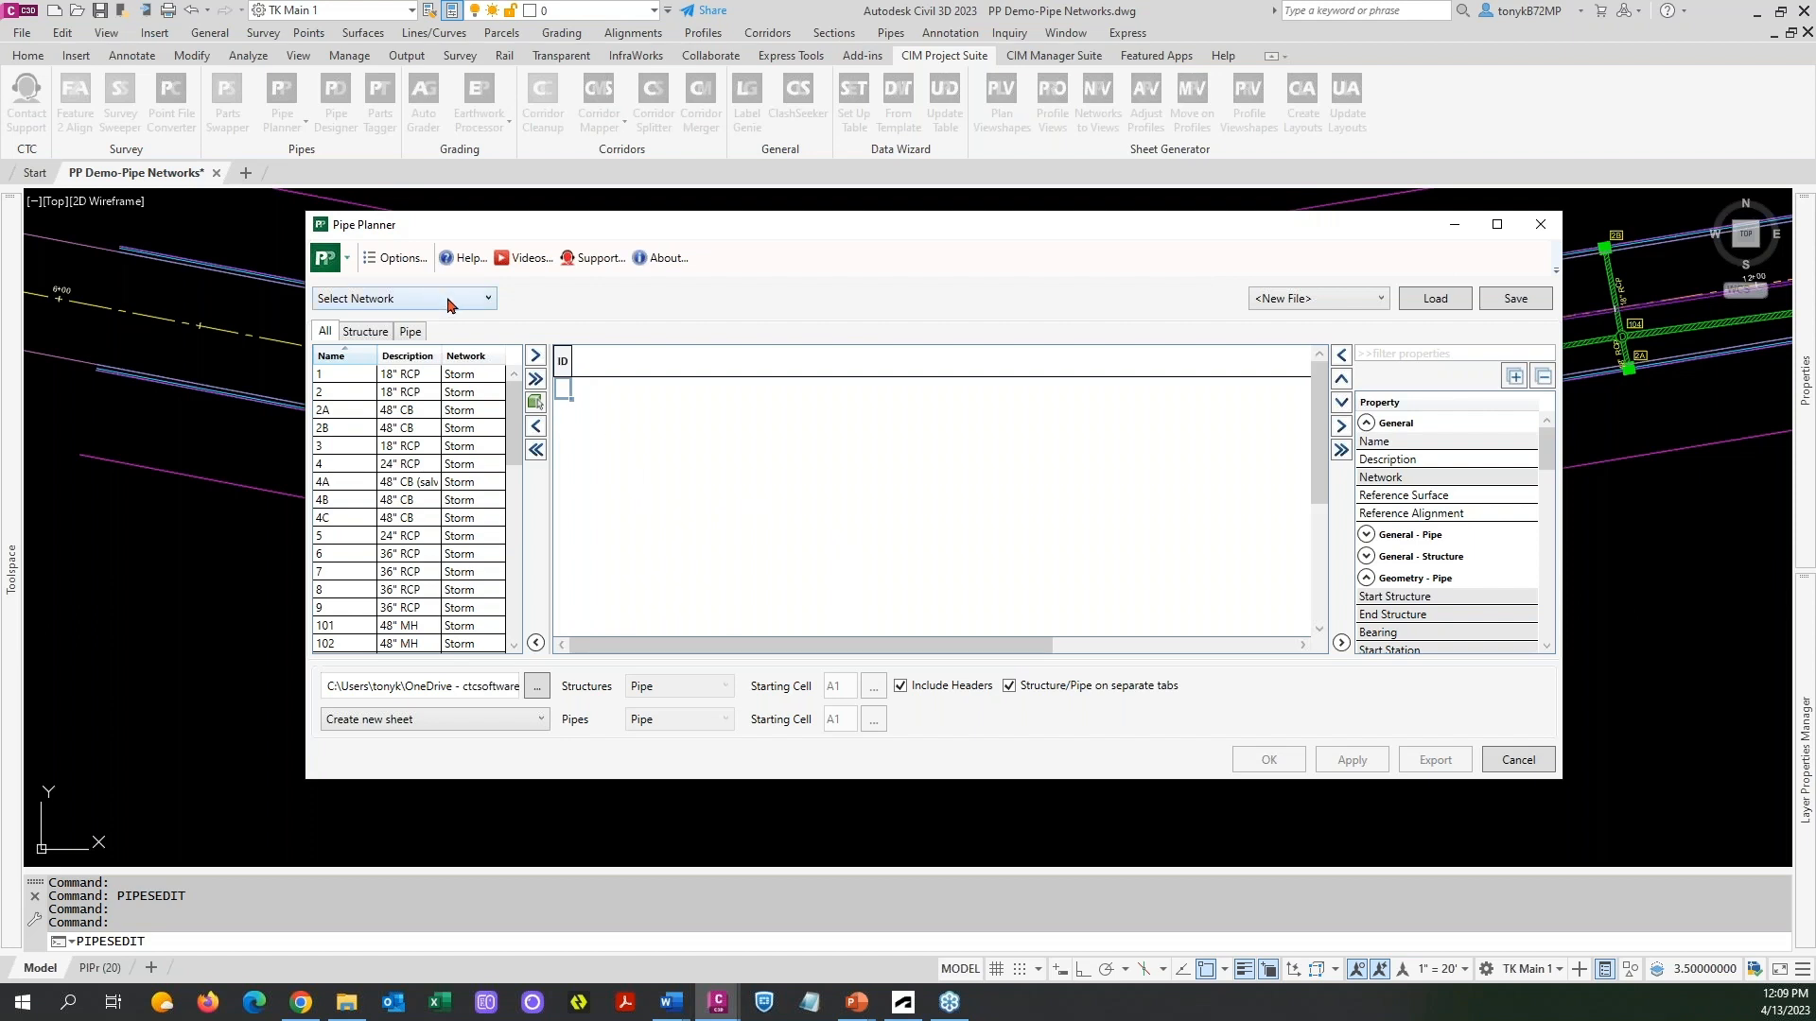
Try including the Sanitary network alongside Storm, look through the part list, and restore the selection to Storm only.
{"action": "left_click", "coordinate": [486, 300]}
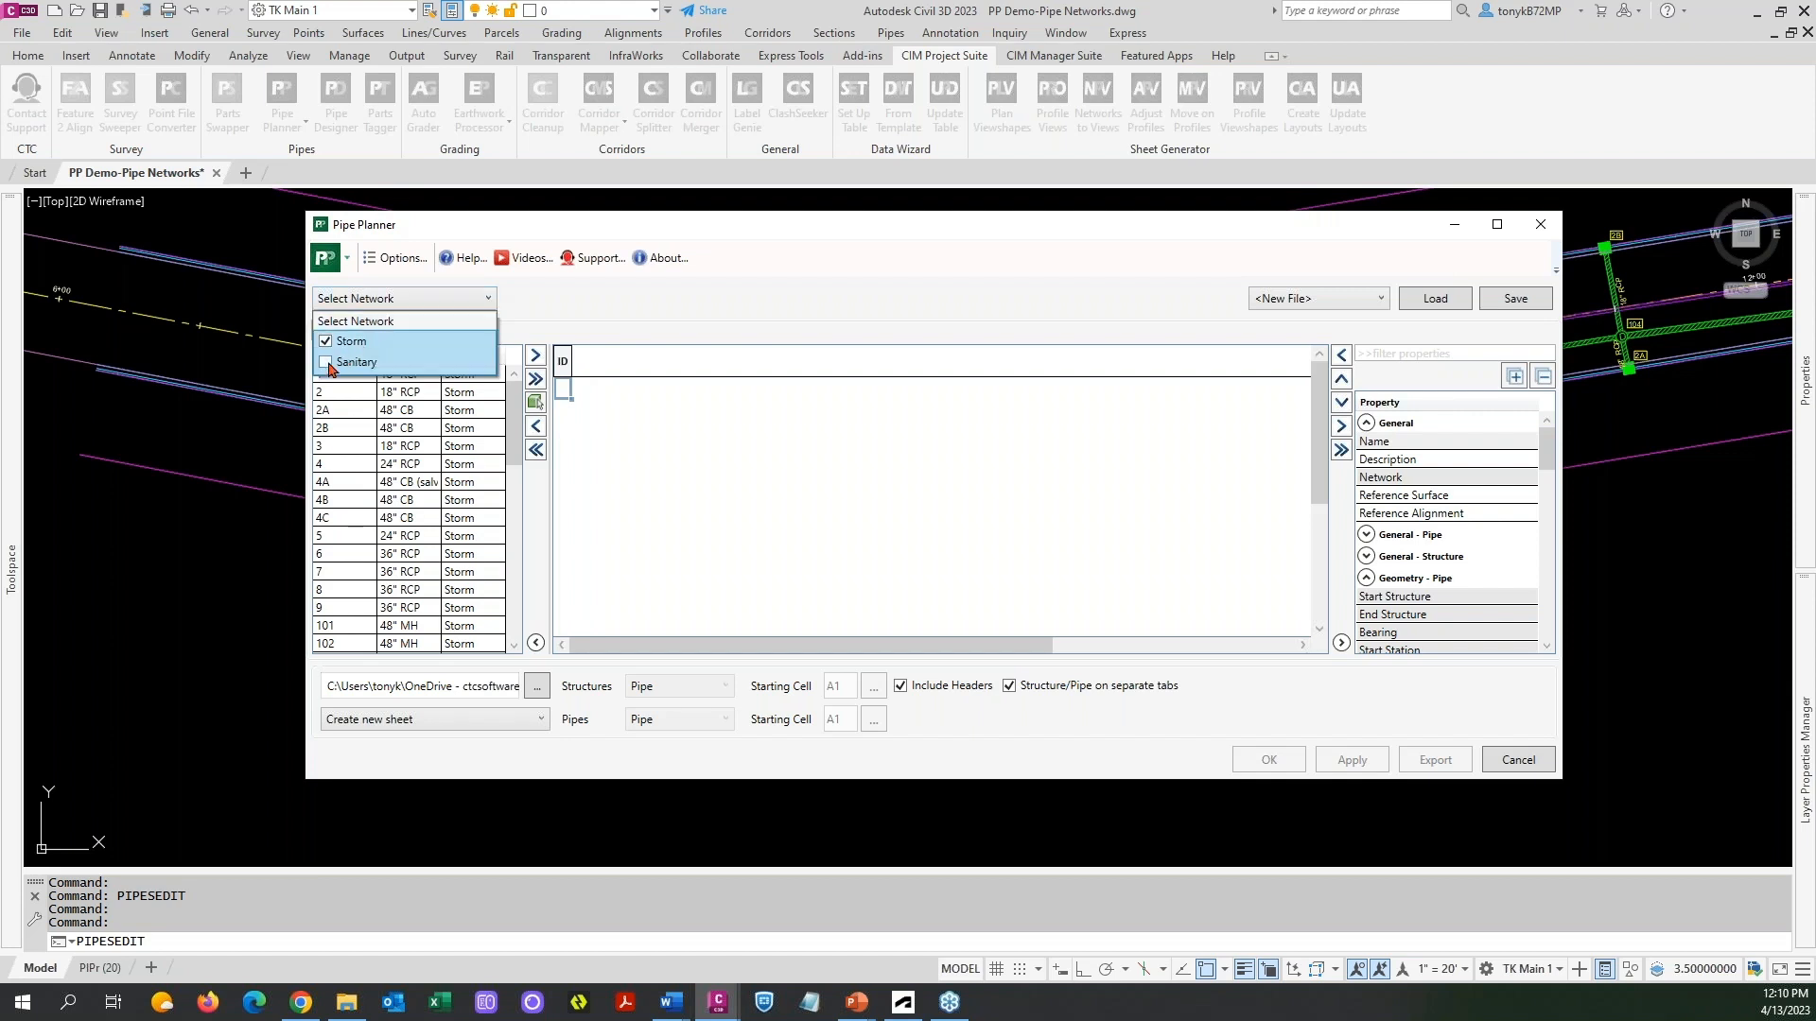
{"action": "left_click", "coordinate": [325, 363]}
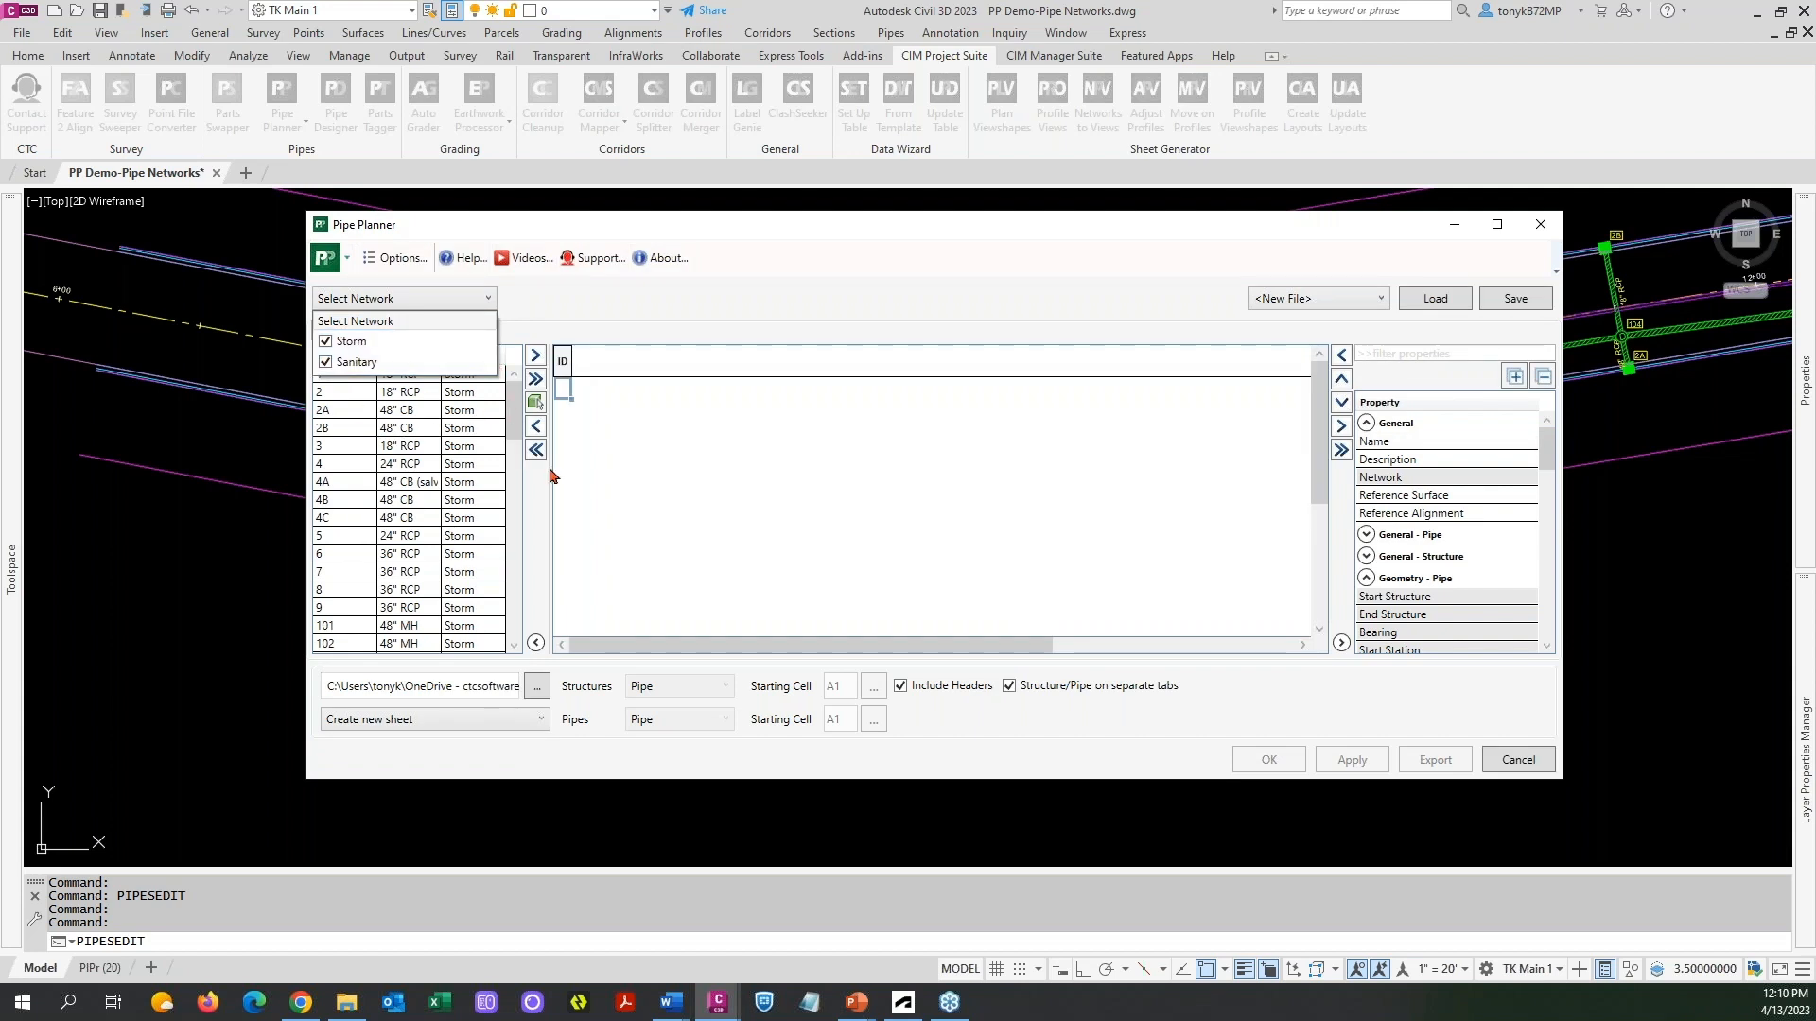
{"action": "left_click", "coordinate": [515, 431]}
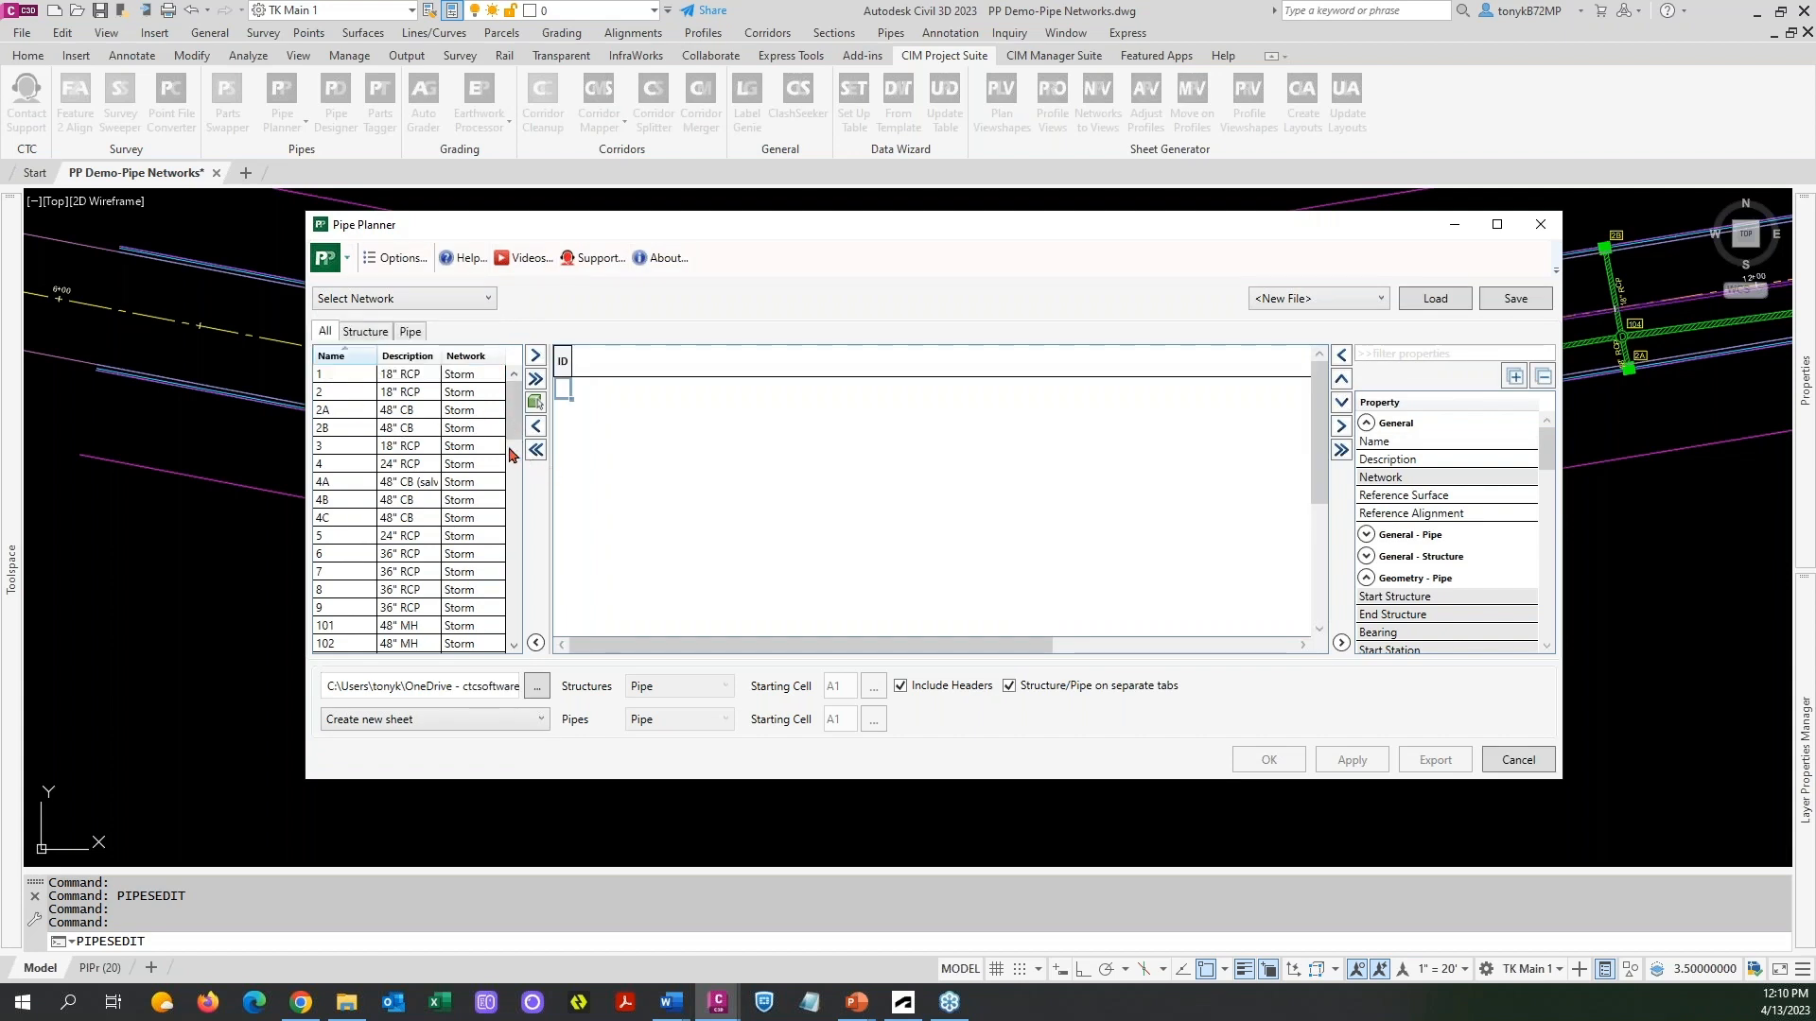
{"action": "left_click_drag", "start_coordinate": [510, 448], "coordinate": [516, 397]}
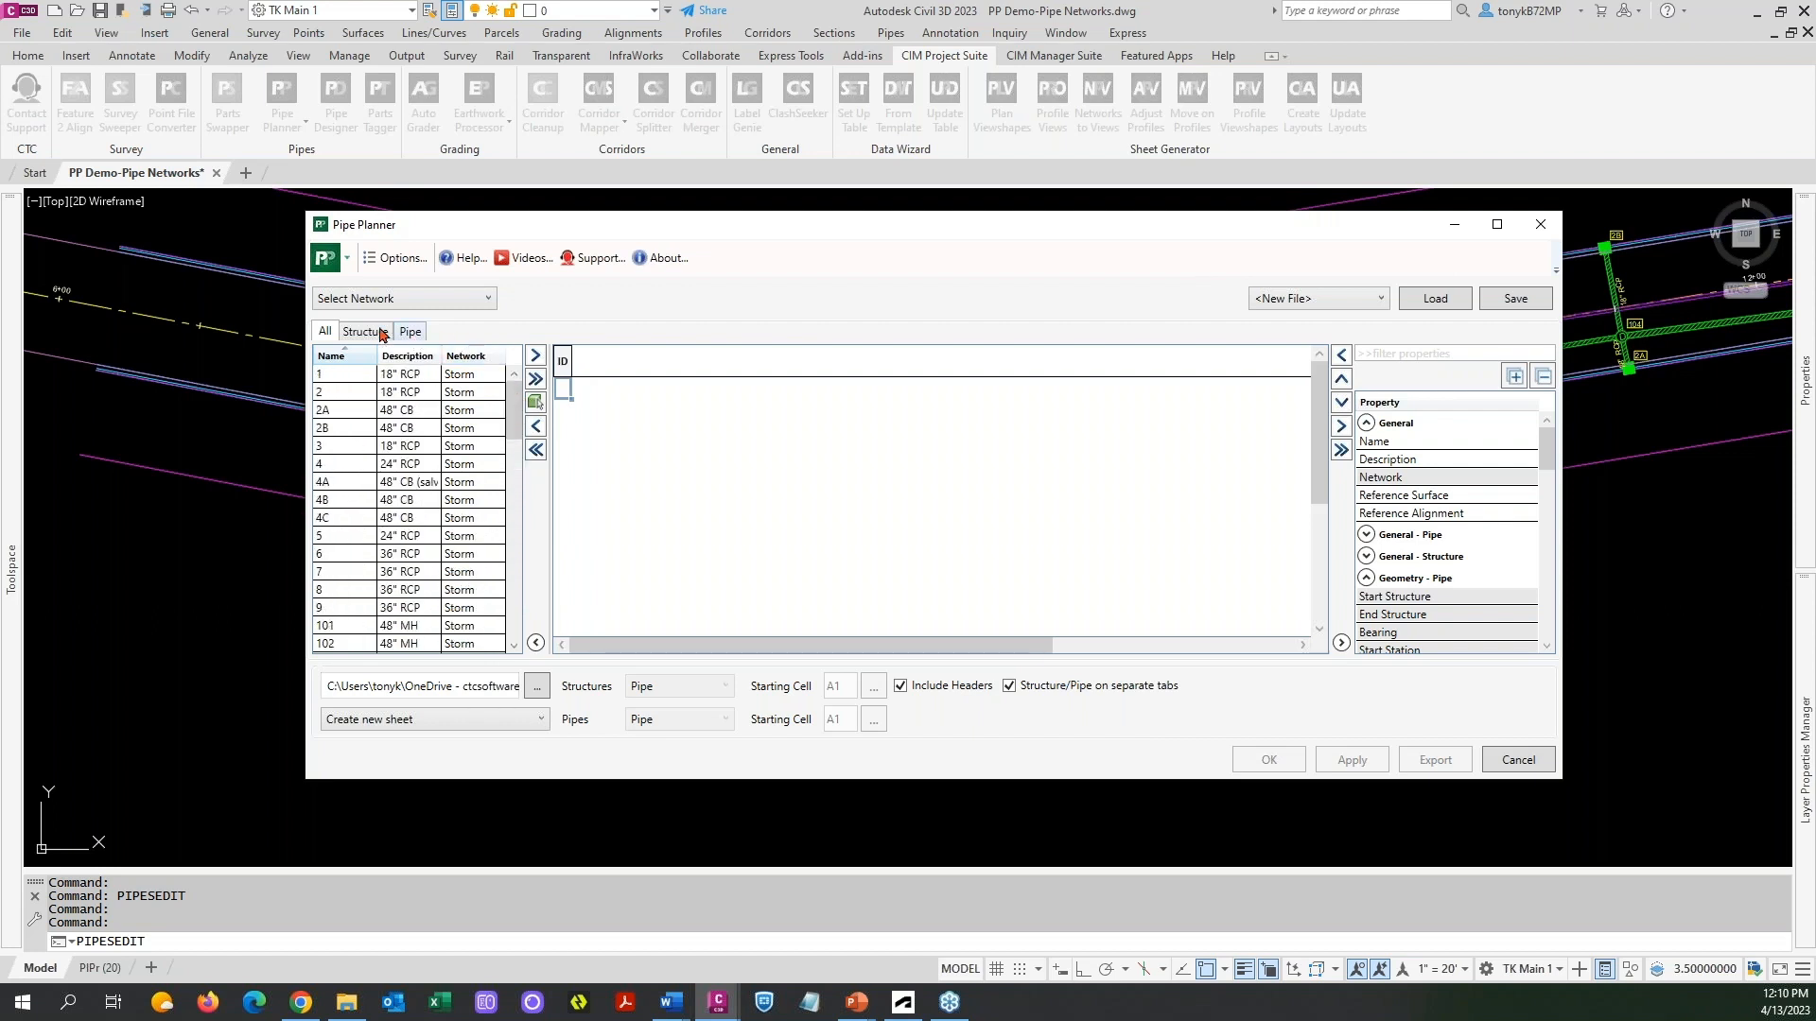
{"action": "left_click", "coordinate": [458, 301]}
{"action": "left_click", "coordinate": [325, 365]}
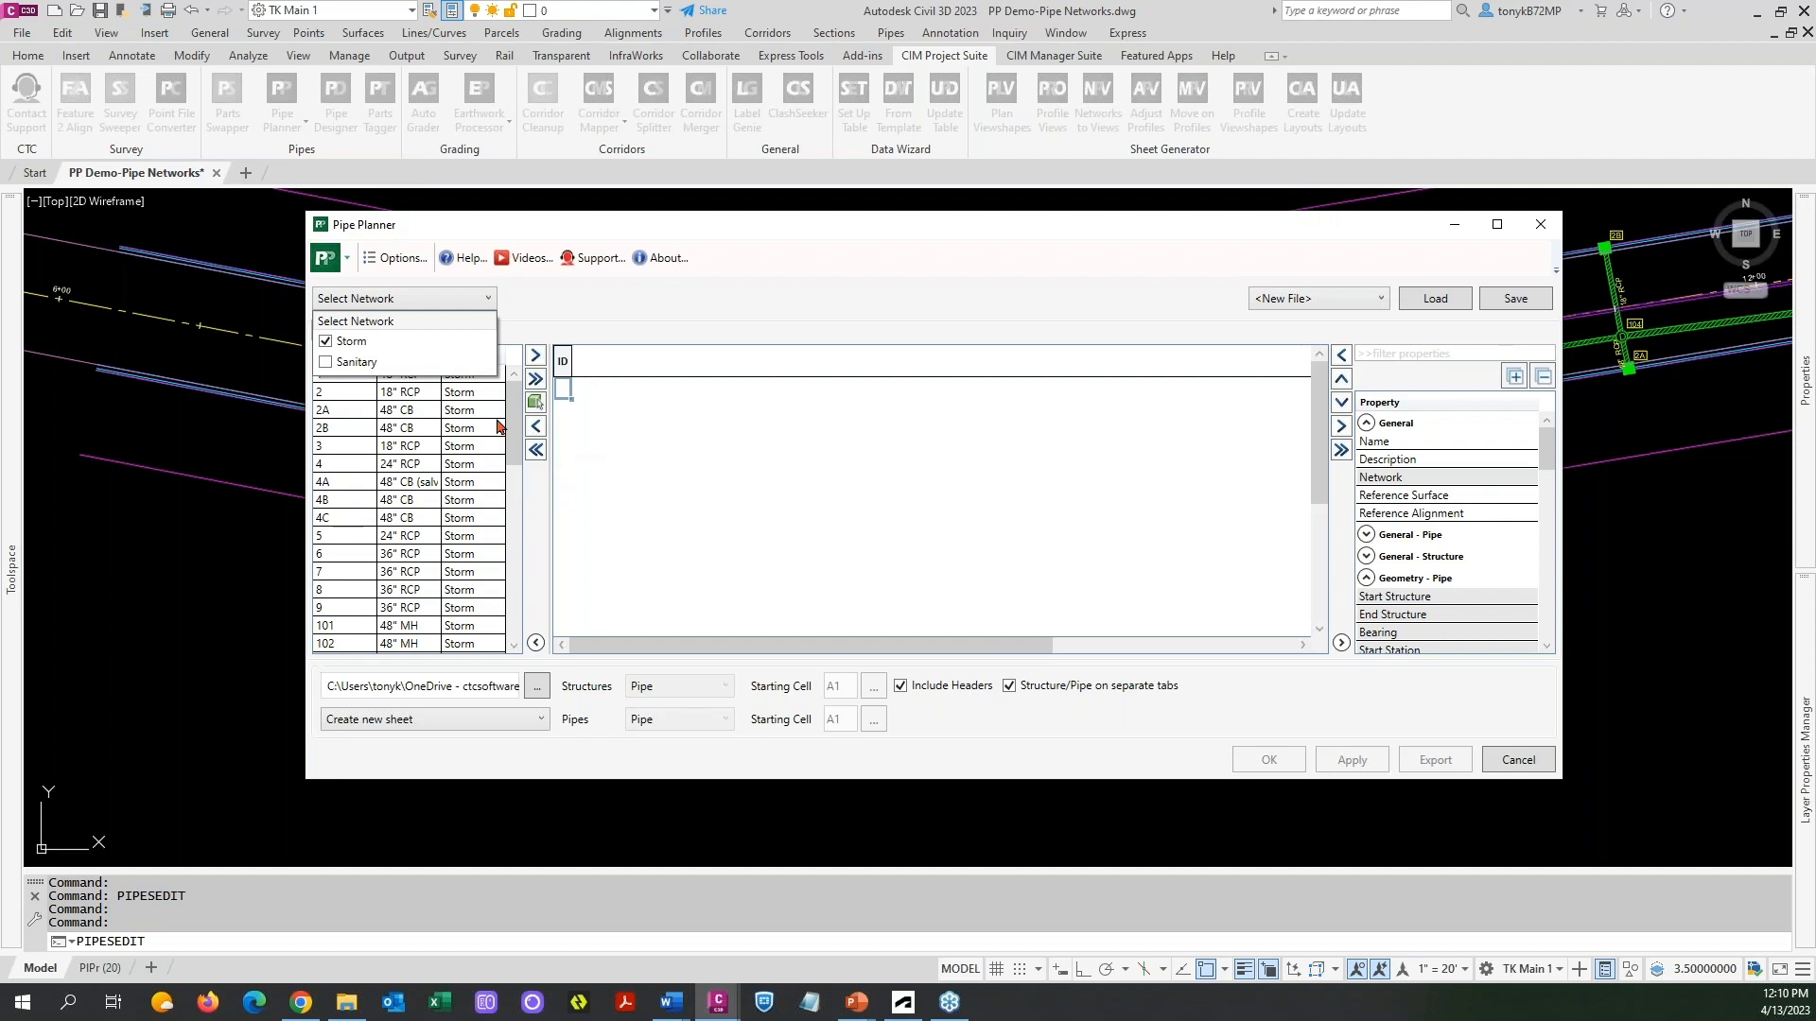
{"action": "left_click", "coordinate": [625, 464]}
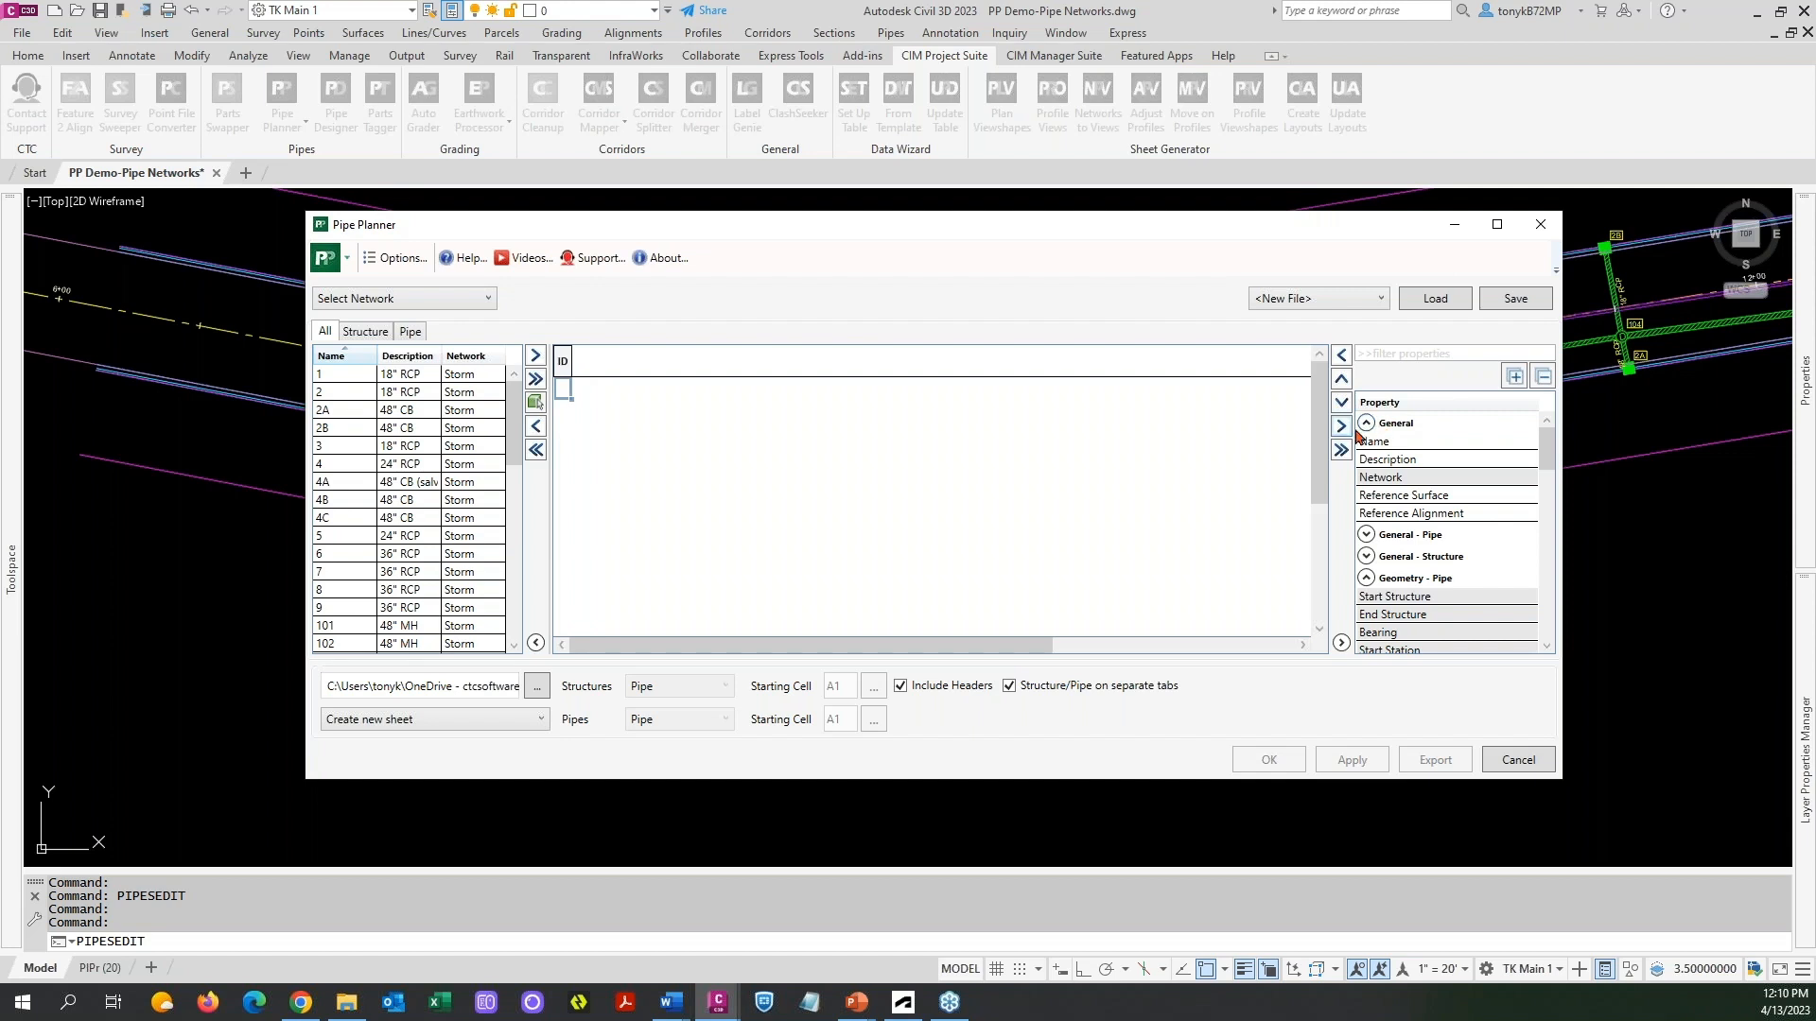
Examine the available property categories by expanding and collapsing all of them, then the General category alone.
{"action": "left_click", "coordinate": [1514, 378]}
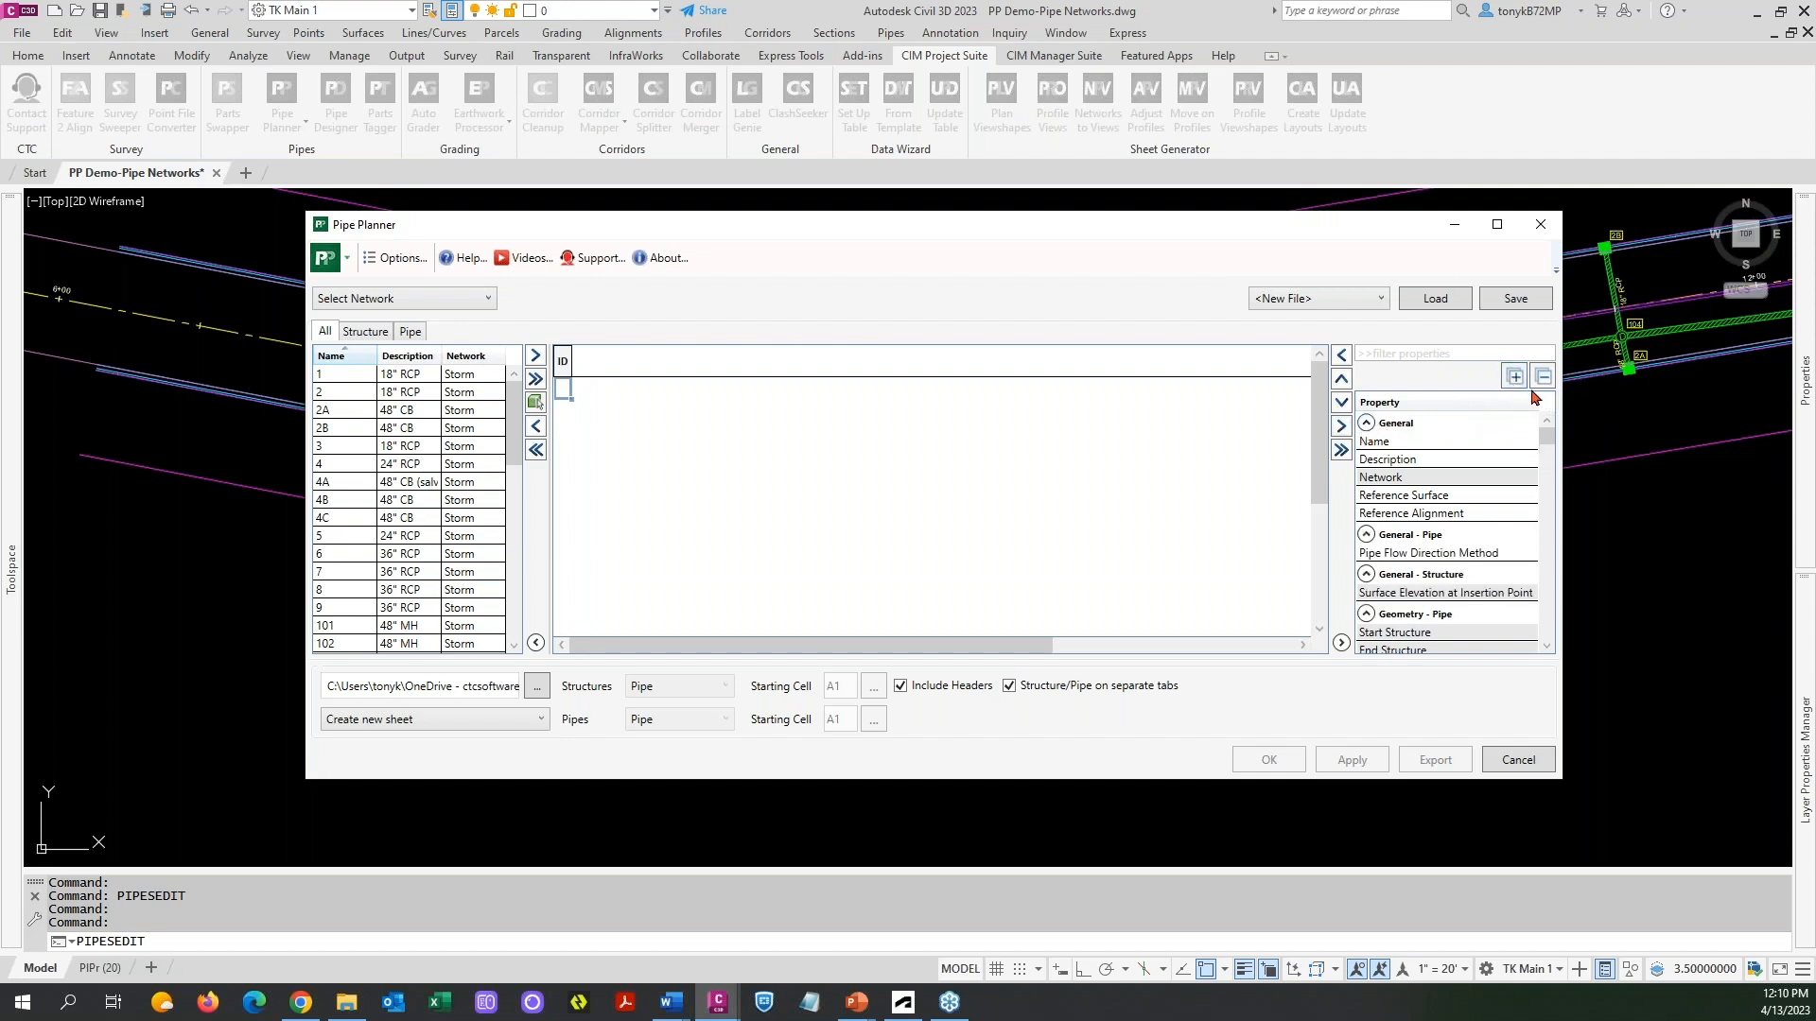
{"action": "left_click", "coordinate": [1544, 378]}
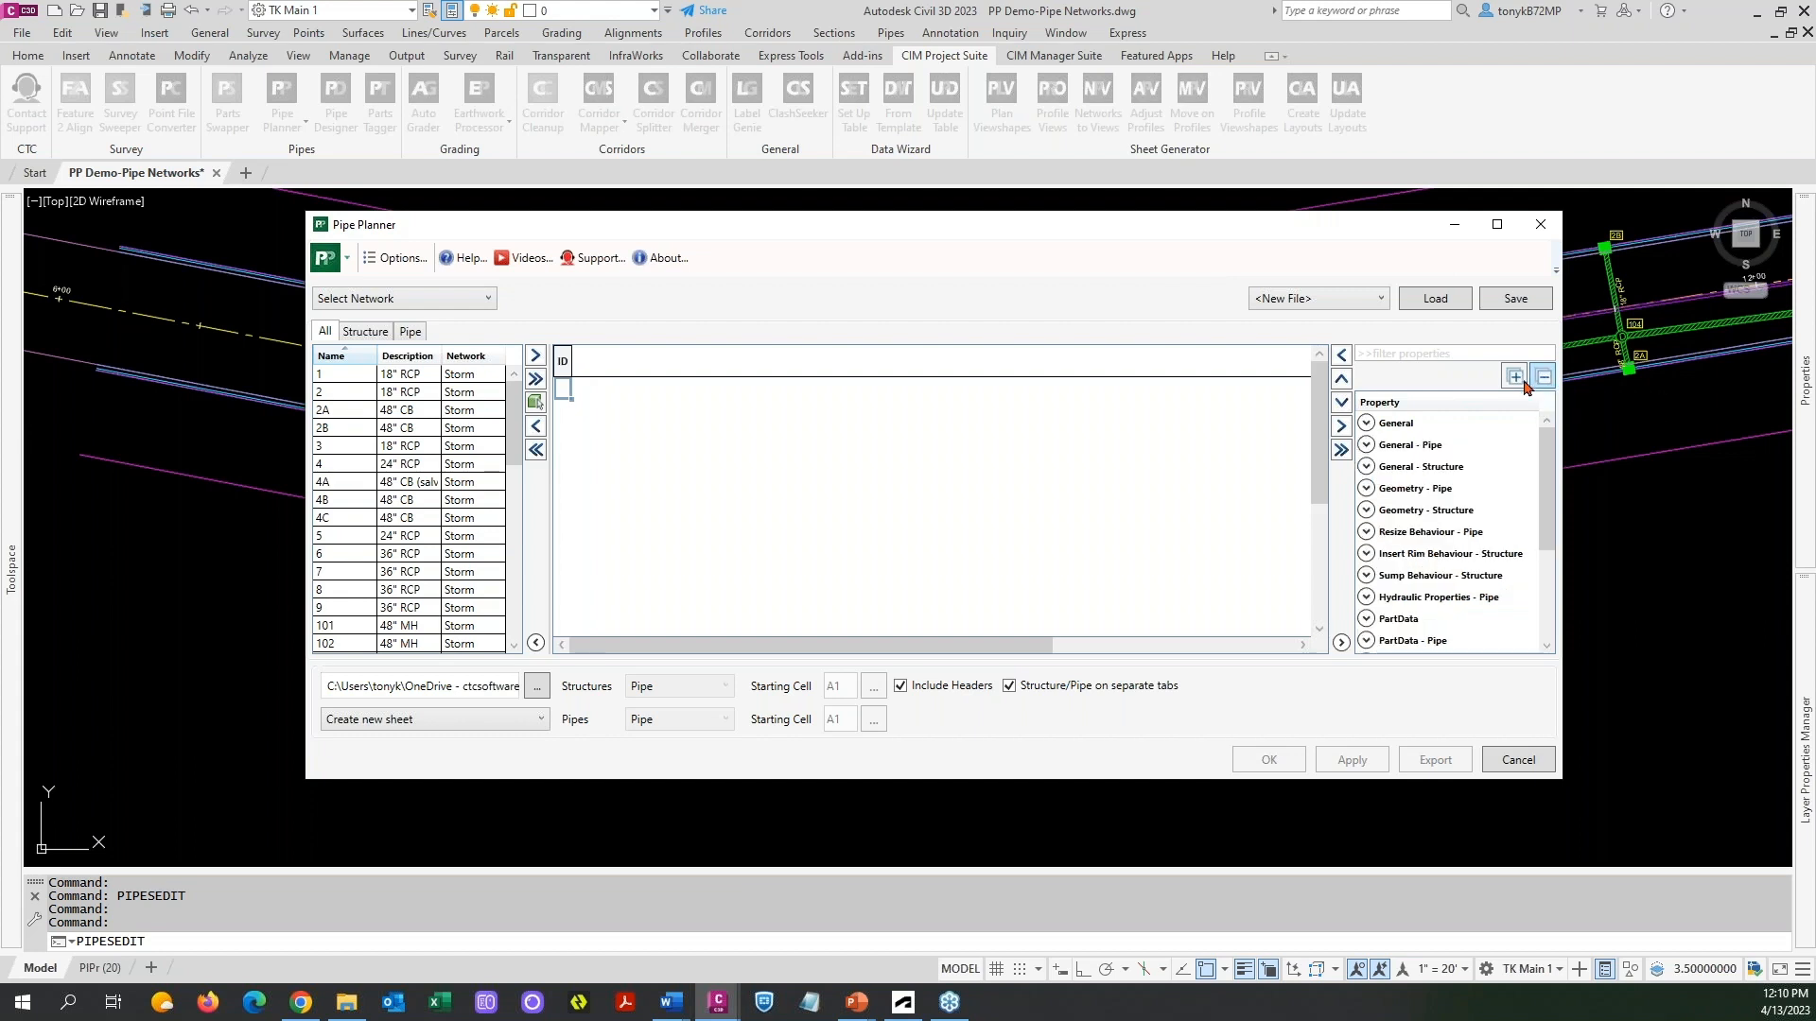
{"action": "mouse_move", "coordinate": [1548, 462]}
{"action": "left_mouse_down"}
{"action": "mouse_move", "coordinate": [1551, 605]}
{"action": "mouse_move", "coordinate": [1541, 460]}
{"action": "left_mouse_up"}
{"action": "left_click_drag", "start_coordinate": [1547, 504], "coordinate": [1500, 435]}
{"action": "left_click", "coordinate": [1365, 424]}
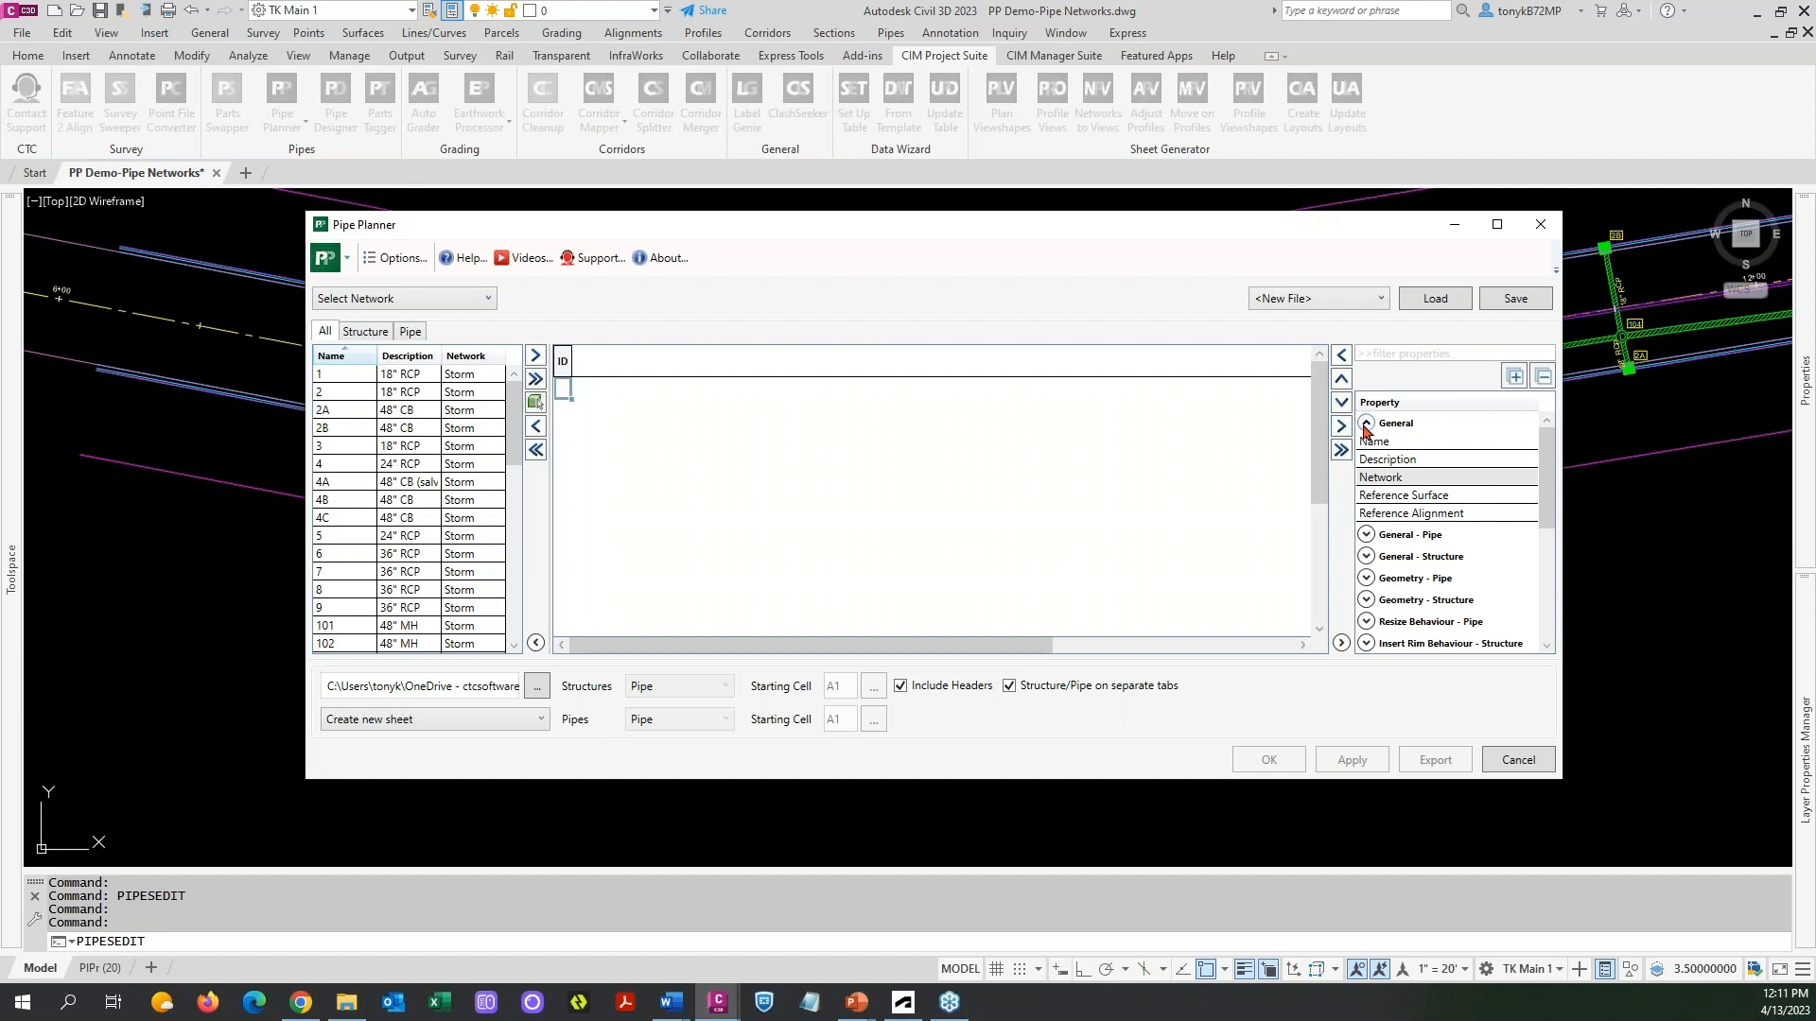
{"action": "left_click", "coordinate": [1365, 425]}
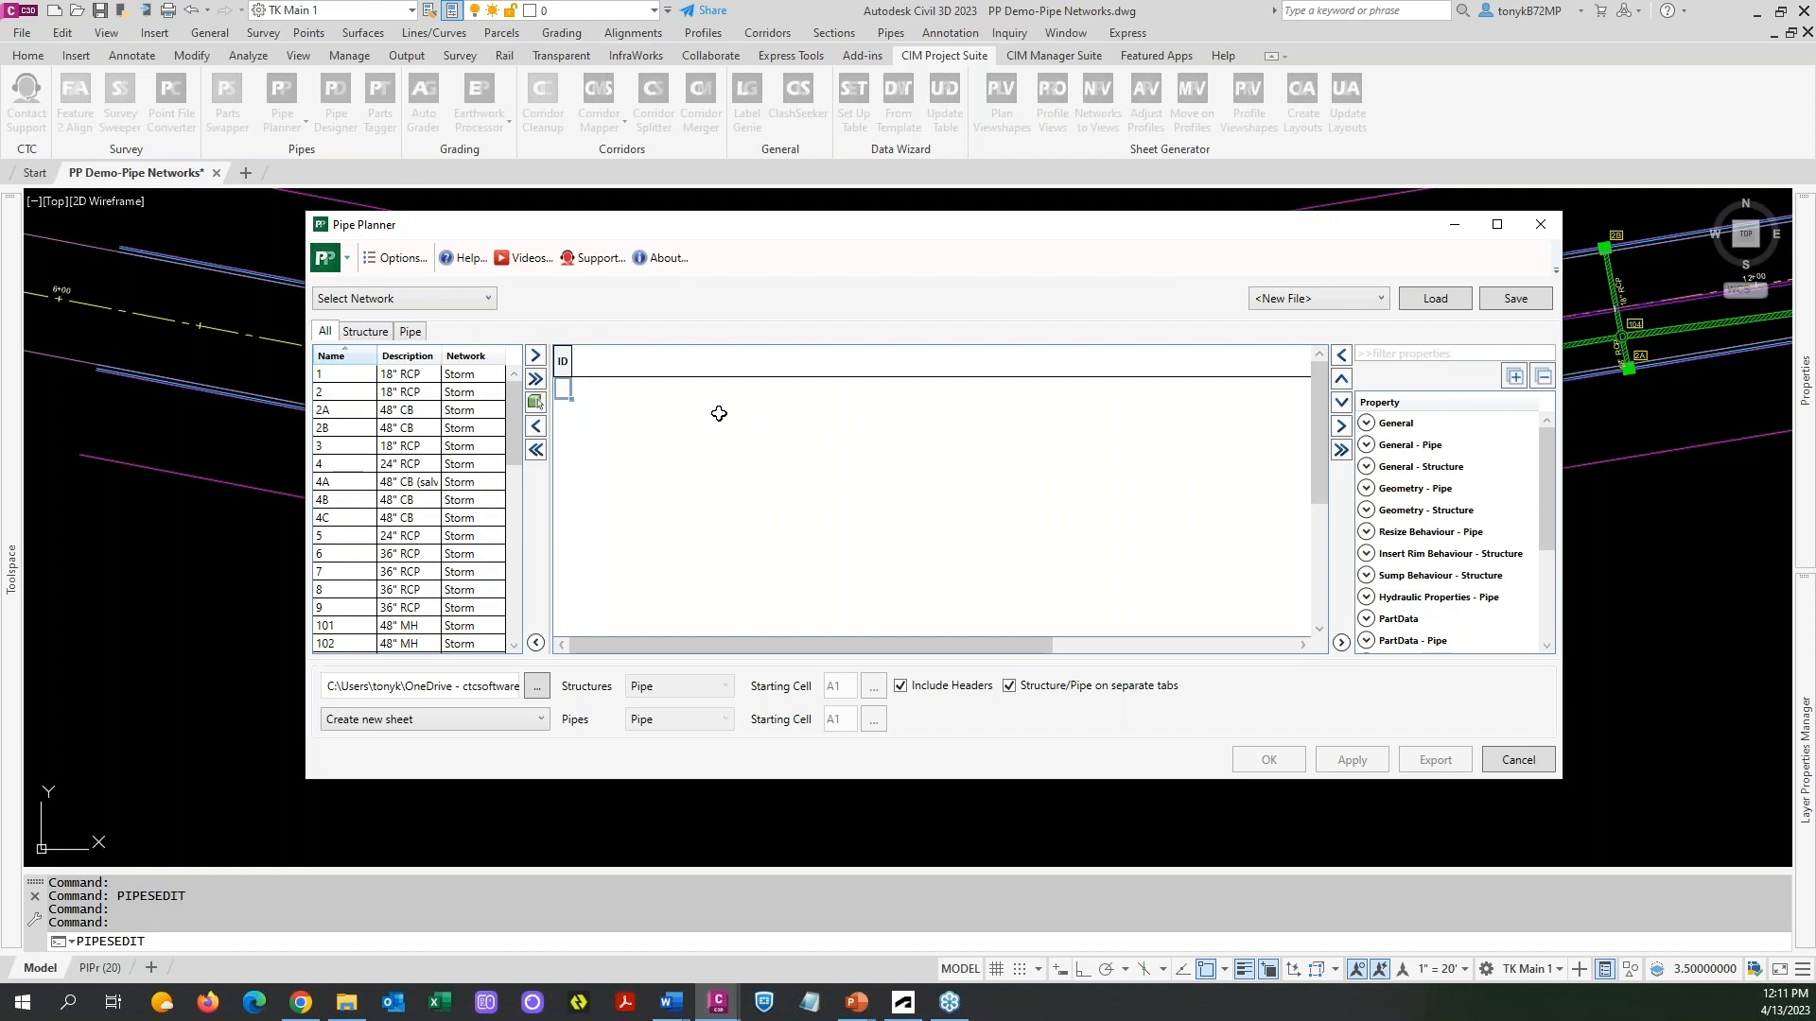
Close Pipe Planner without changes and restore the named viewport configuration showing the plan above the profile.
{"action": "mouse_move", "coordinate": [807, 229]}
{"action": "left_mouse_down"}
{"action": "mouse_move", "coordinate": [923, 296]}
{"action": "mouse_move", "coordinate": [1005, 528]}
{"action": "left_mouse_up"}
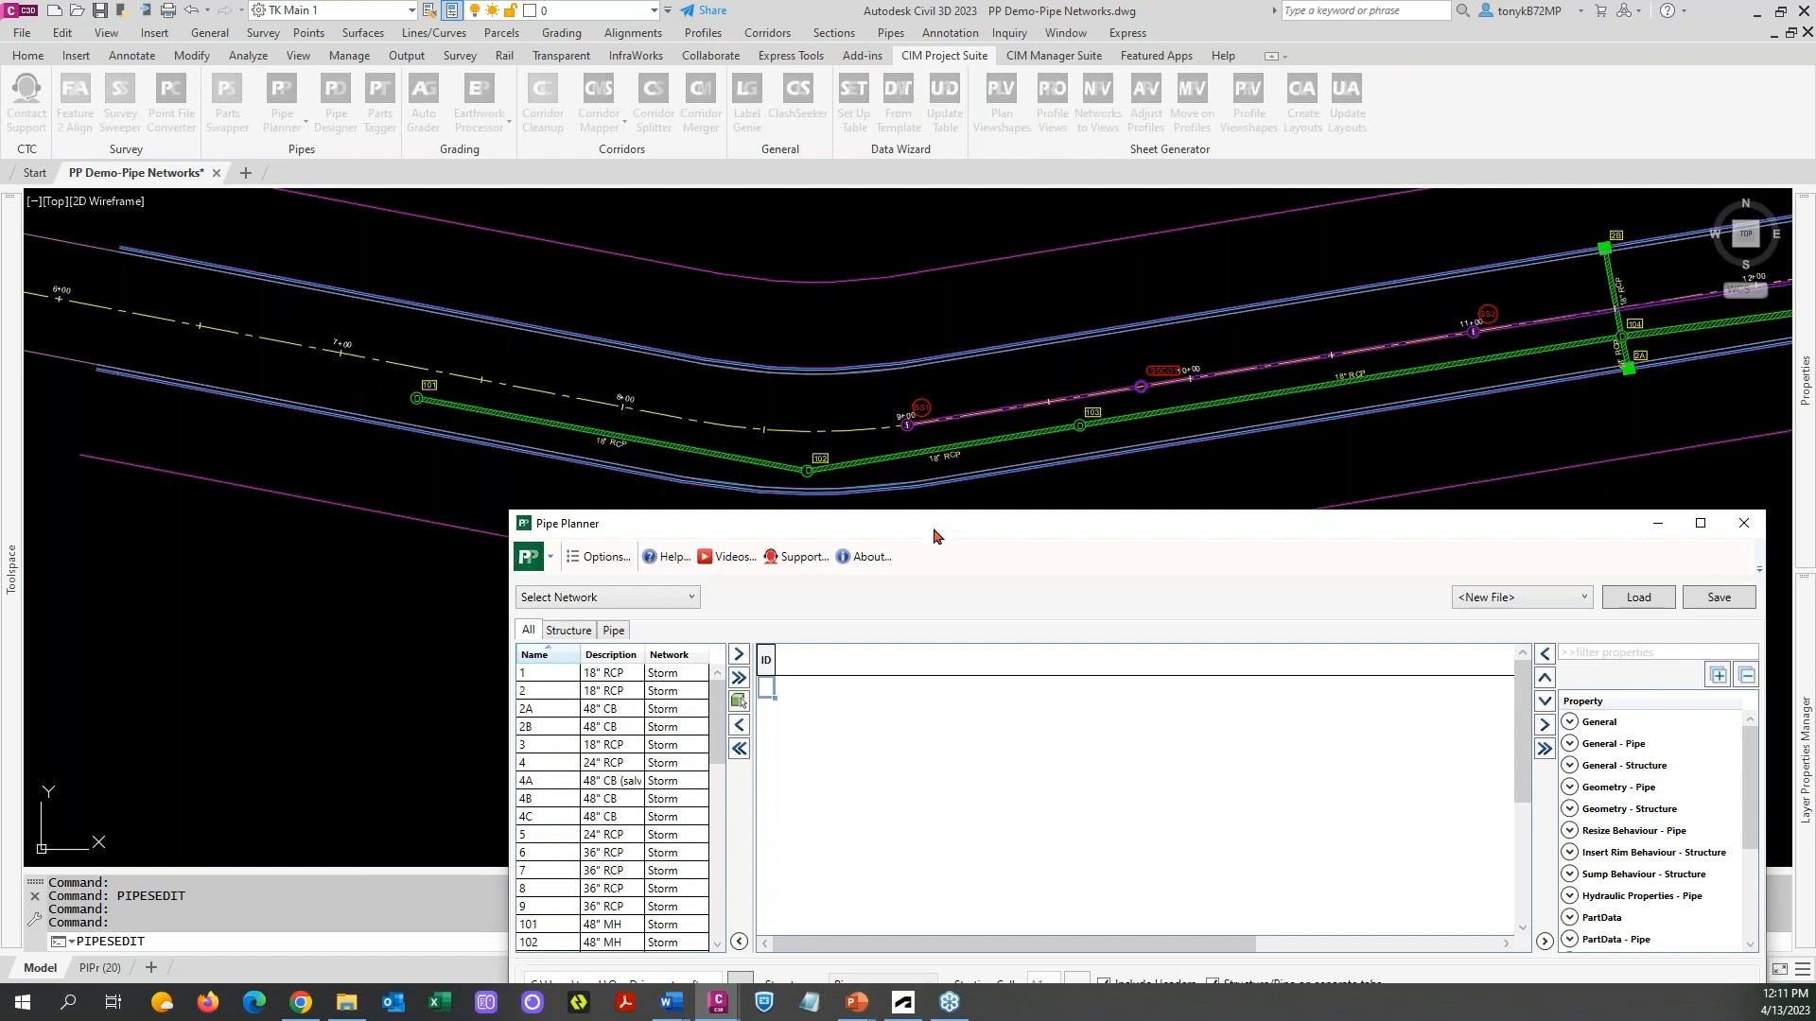
{"action": "left_click_drag", "start_coordinate": [942, 528], "coordinate": [818, 253]}
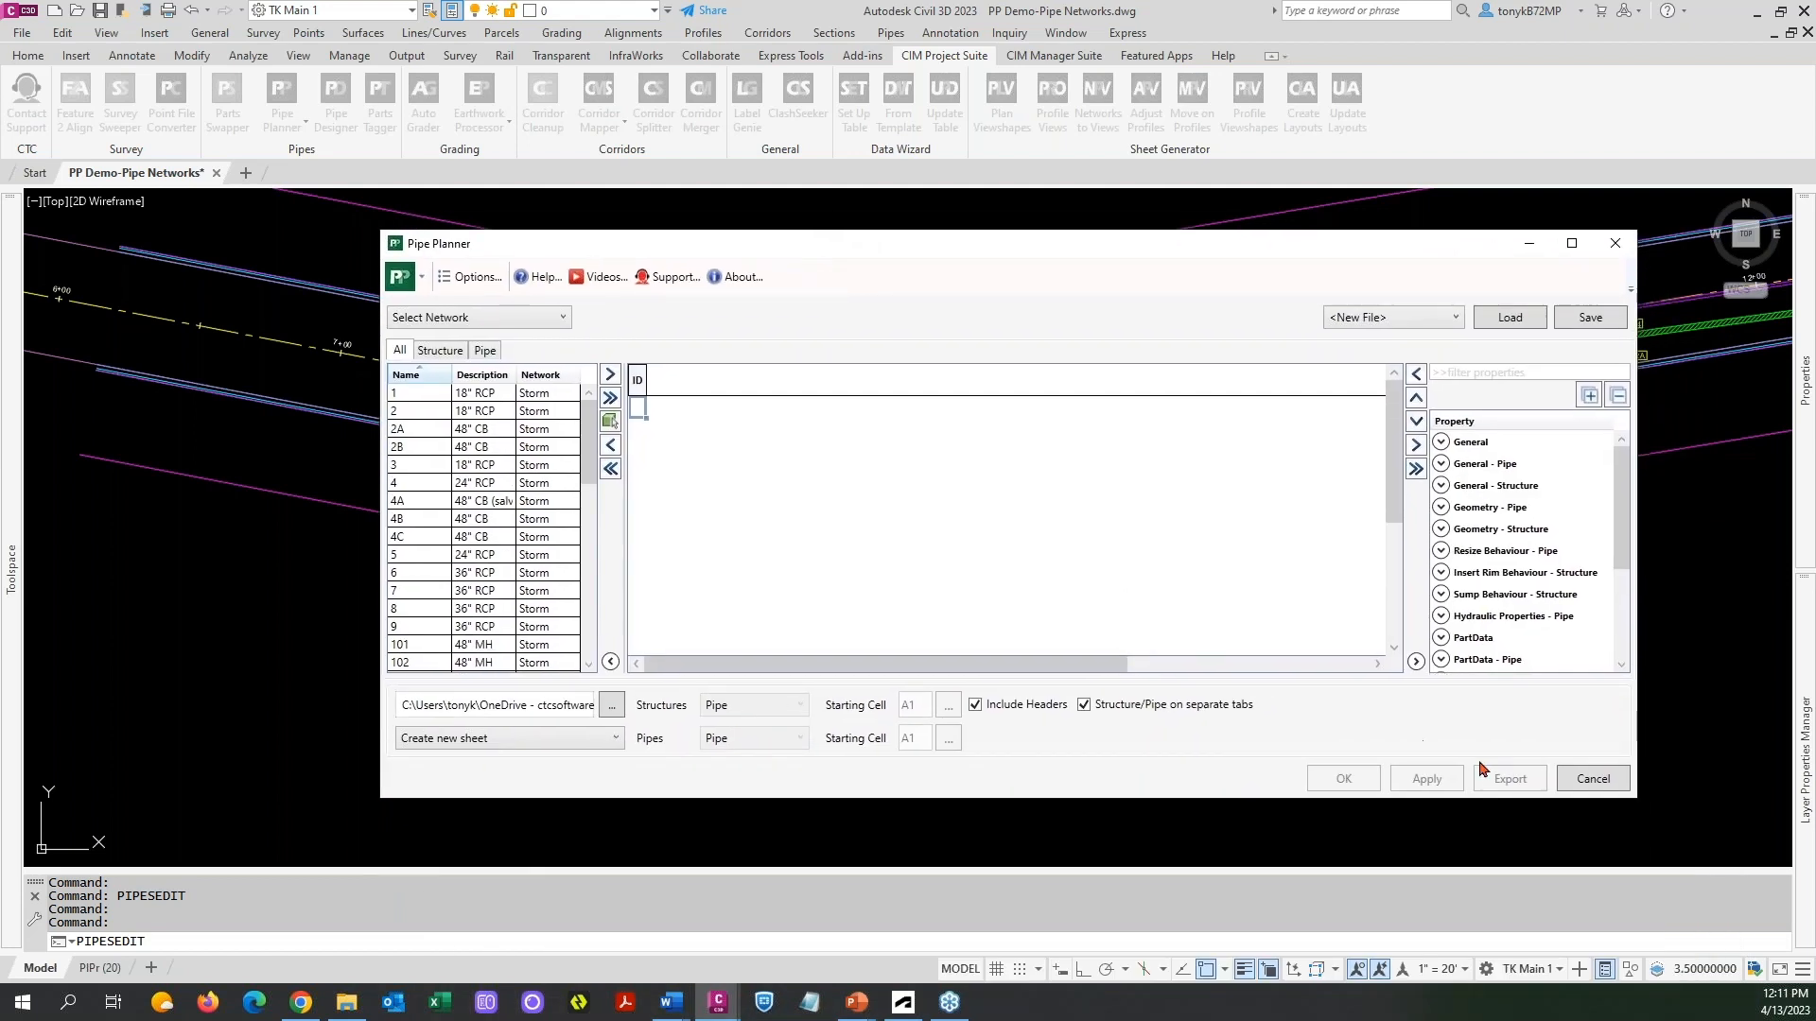
{"action": "left_click", "coordinate": [1589, 781]}
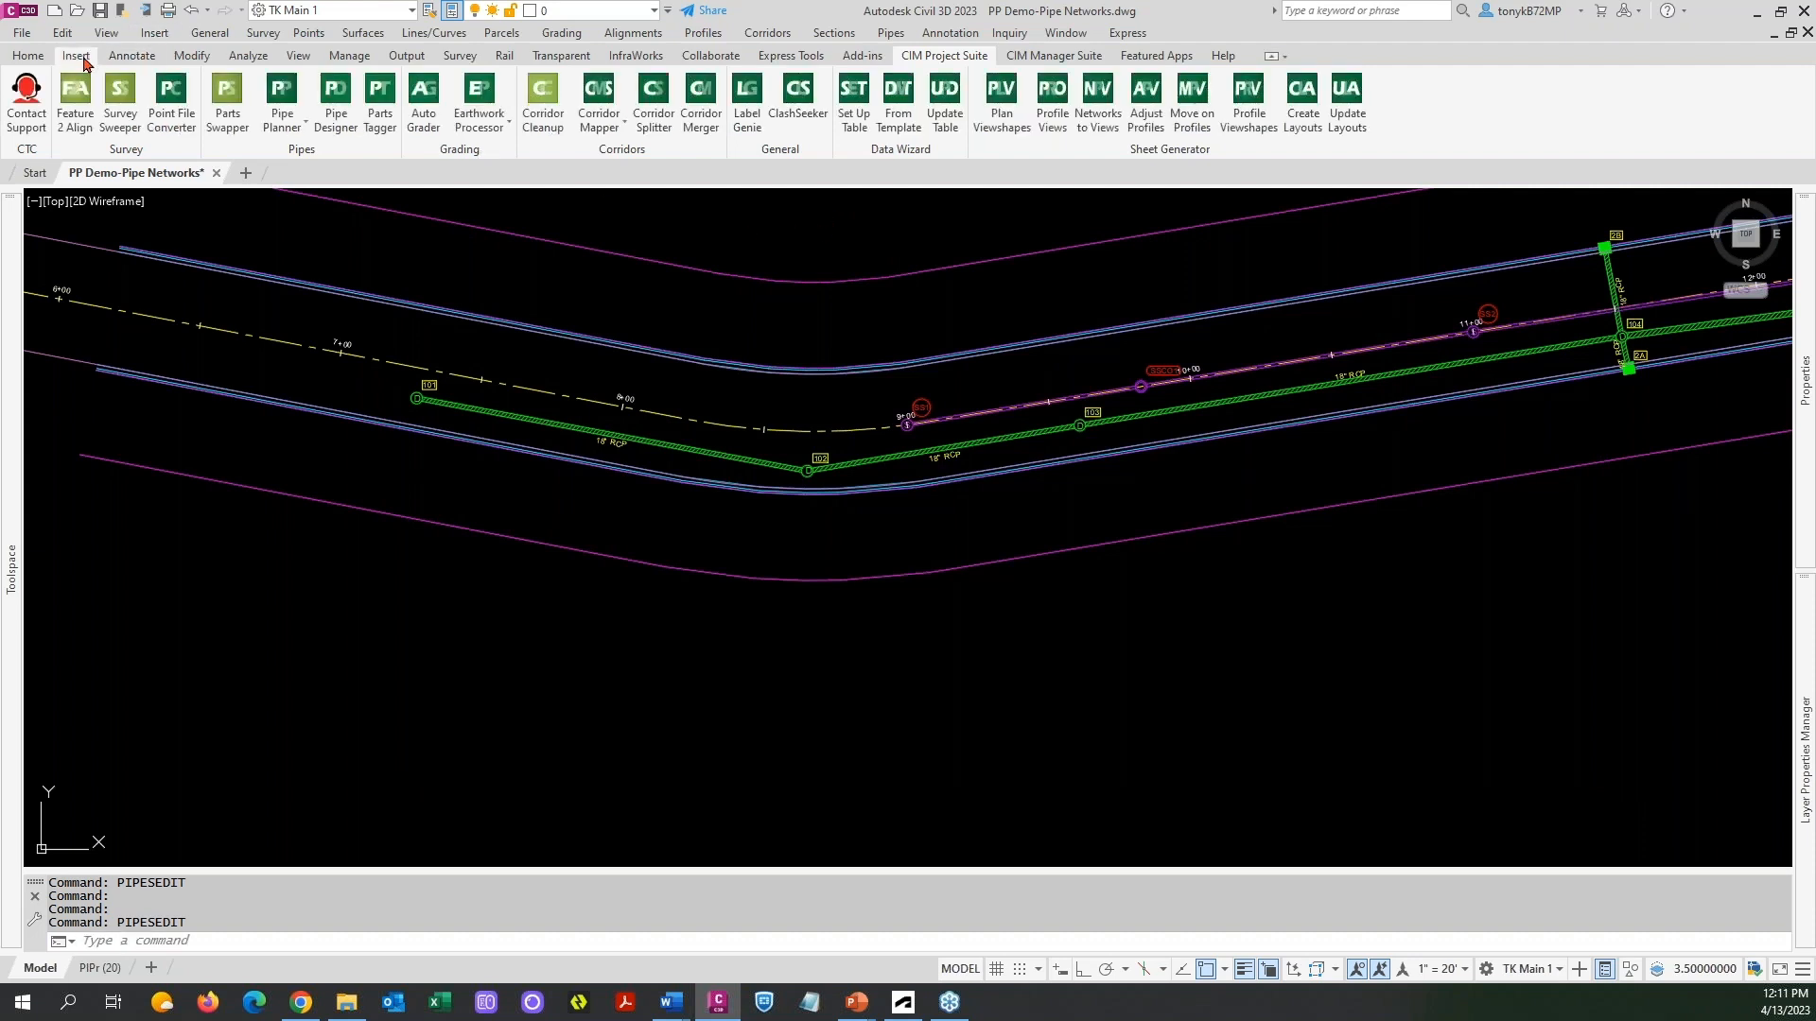
{"action": "left_click", "coordinate": [297, 56]}
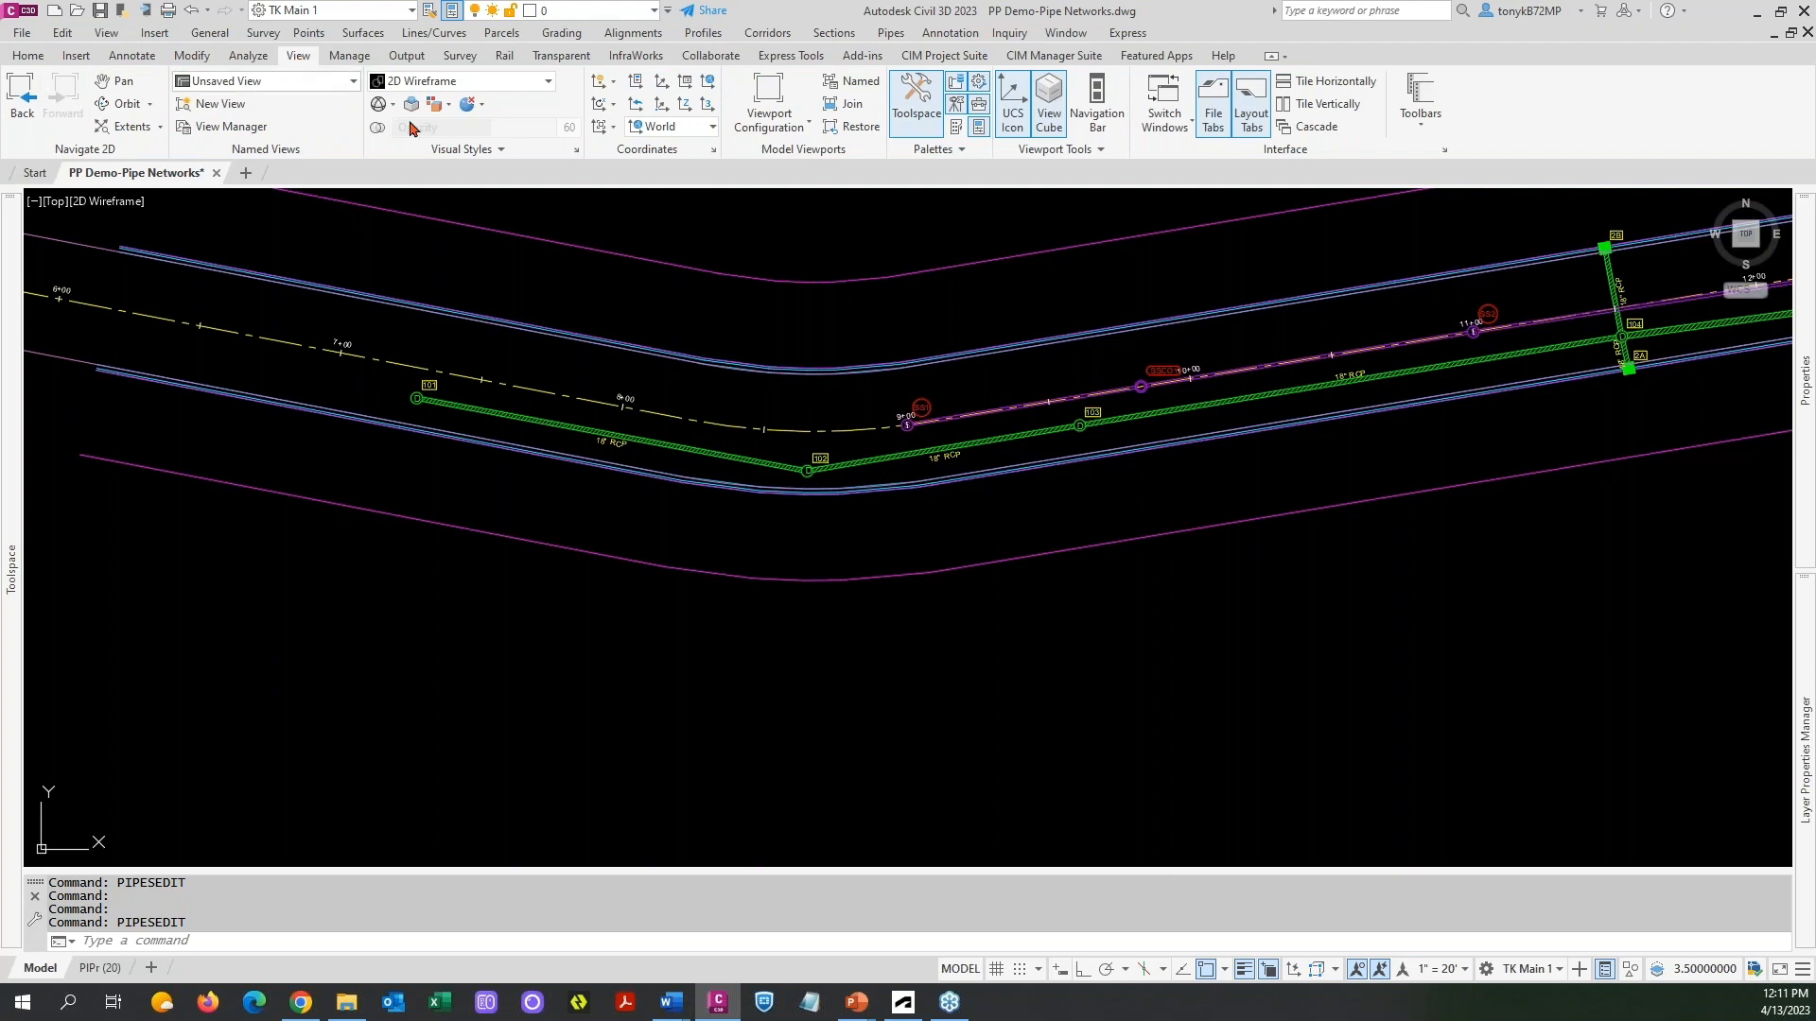
{"action": "left_click", "coordinate": [866, 83]}
{"action": "left_click", "coordinate": [712, 417]}
{"action": "left_click", "coordinate": [975, 688]}
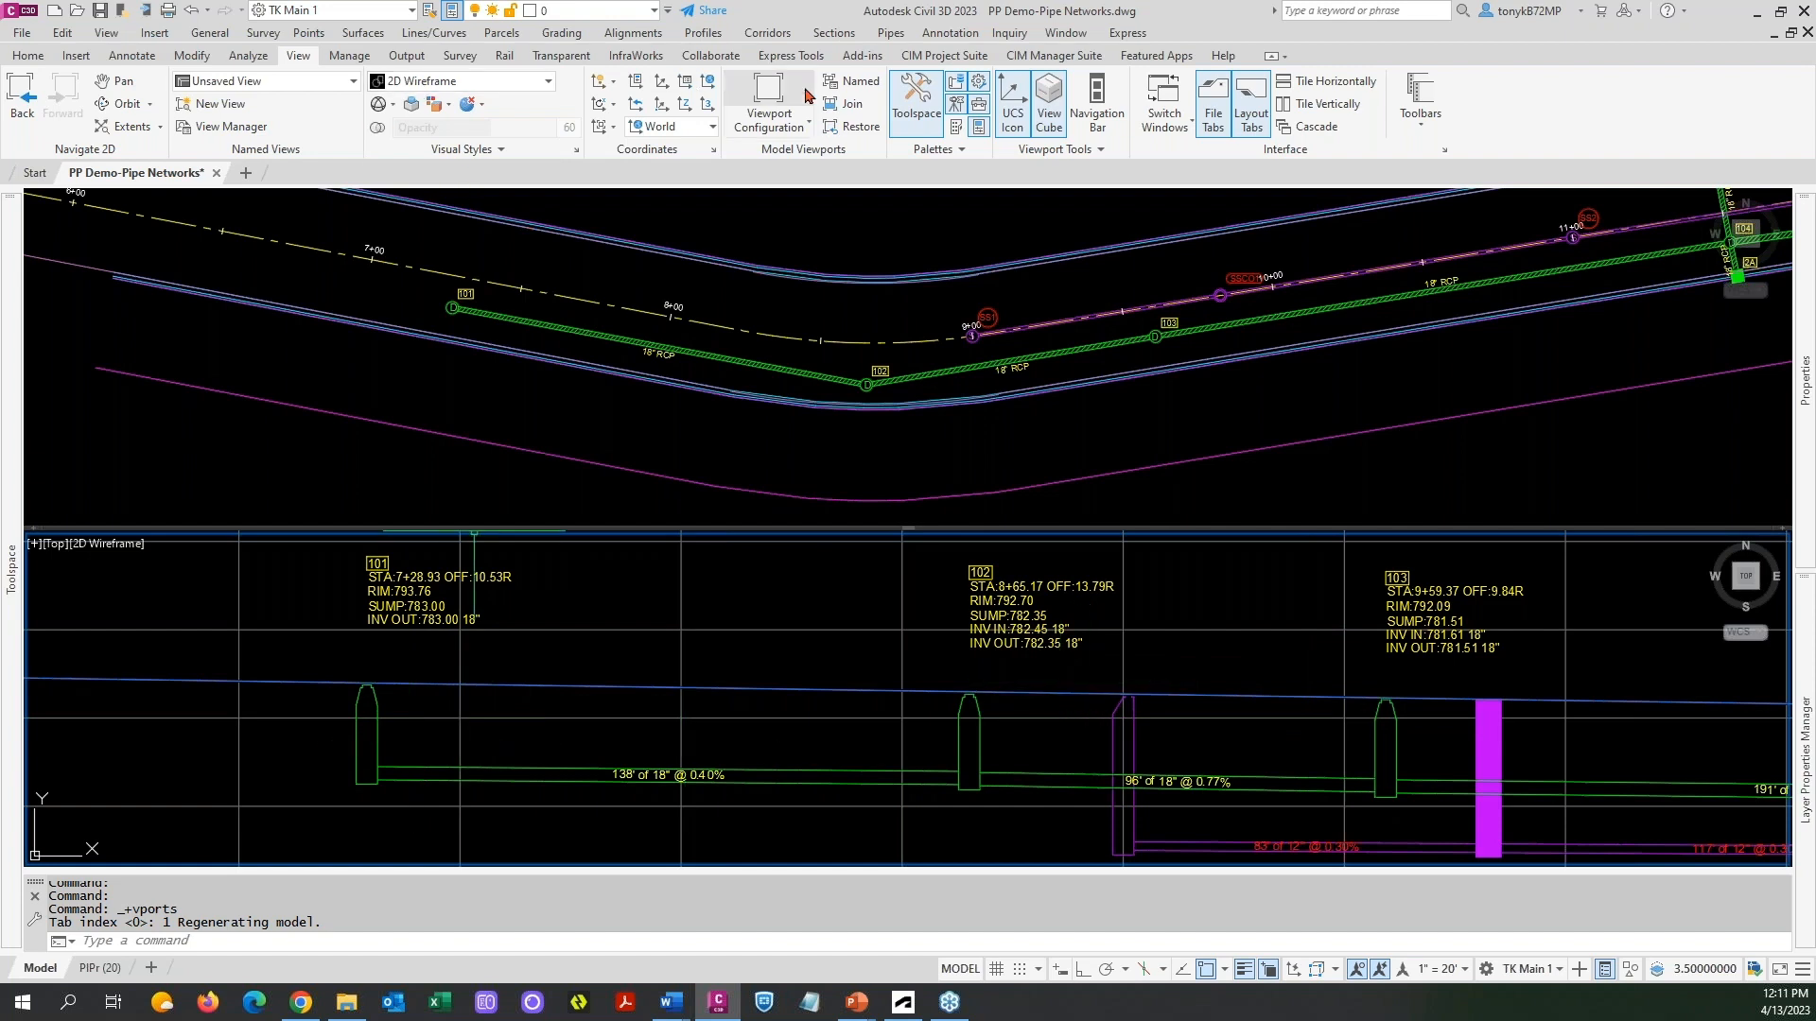
Restart Pipe Planner for editing and exporting pipe networks, and move its window below the plan view.
{"action": "left_click", "coordinate": [1024, 59]}
{"action": "left_click", "coordinate": [946, 59]}
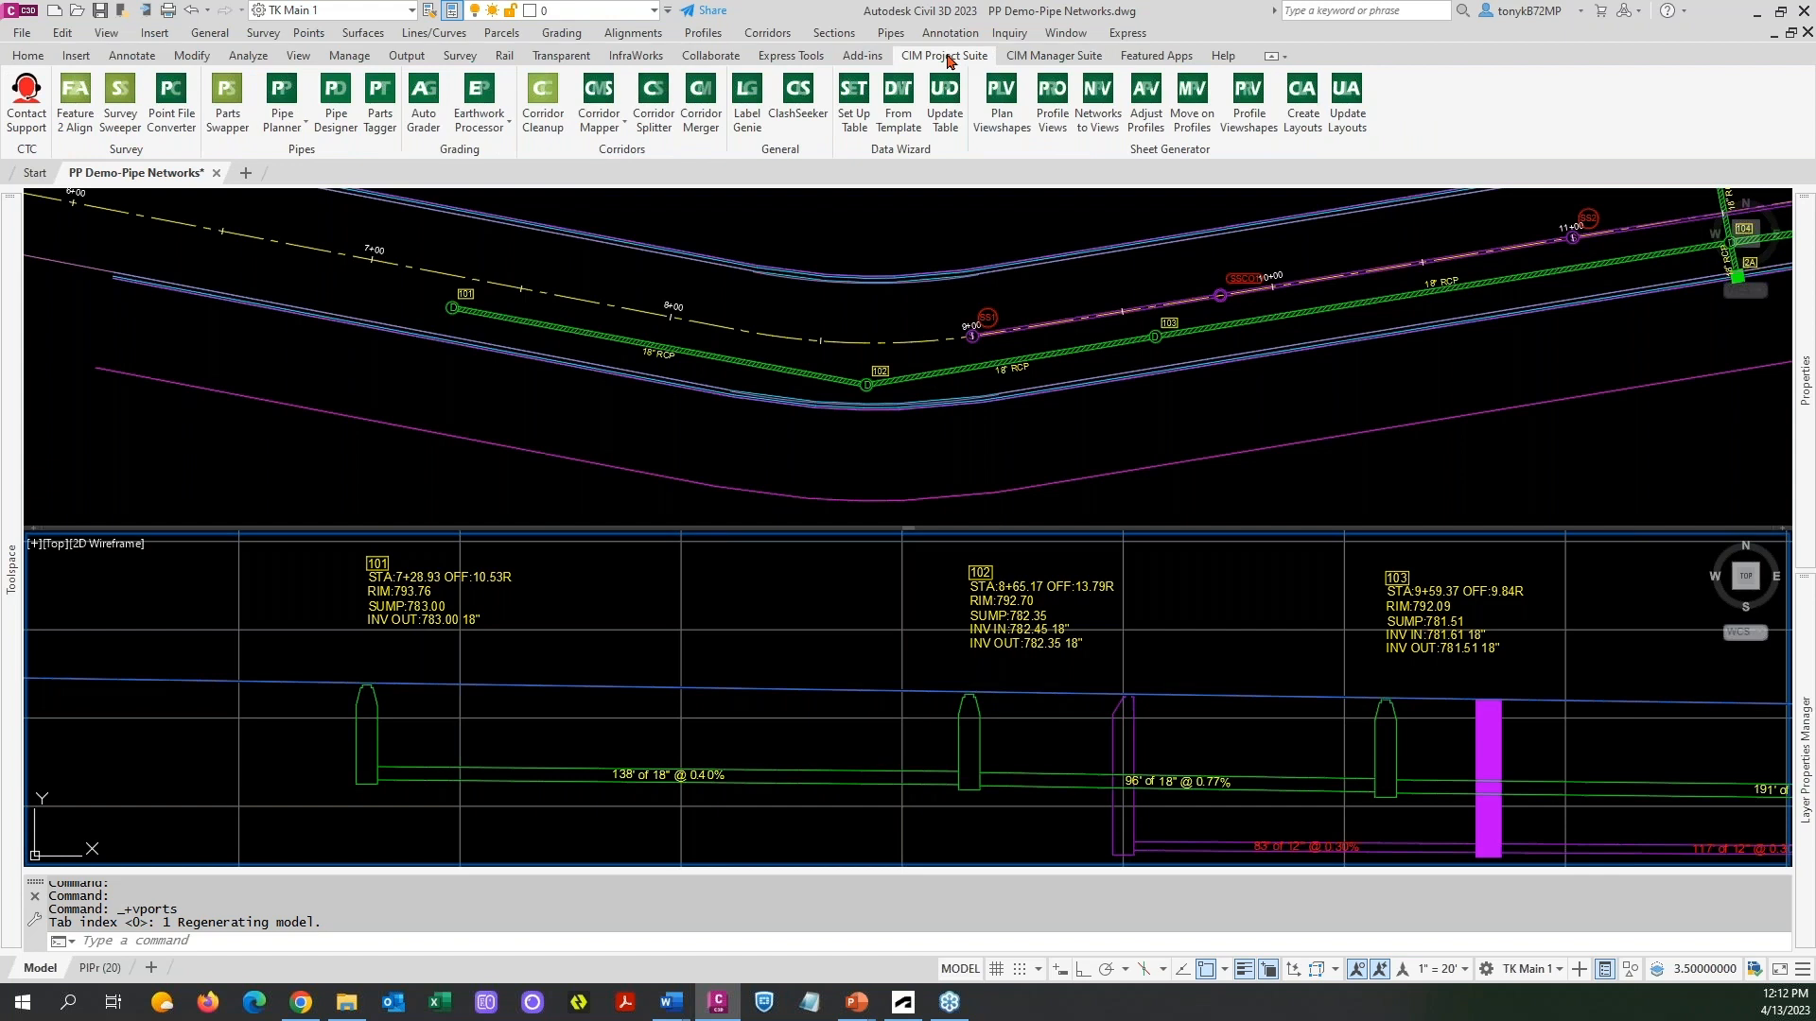
{"action": "left_click", "coordinate": [303, 126]}
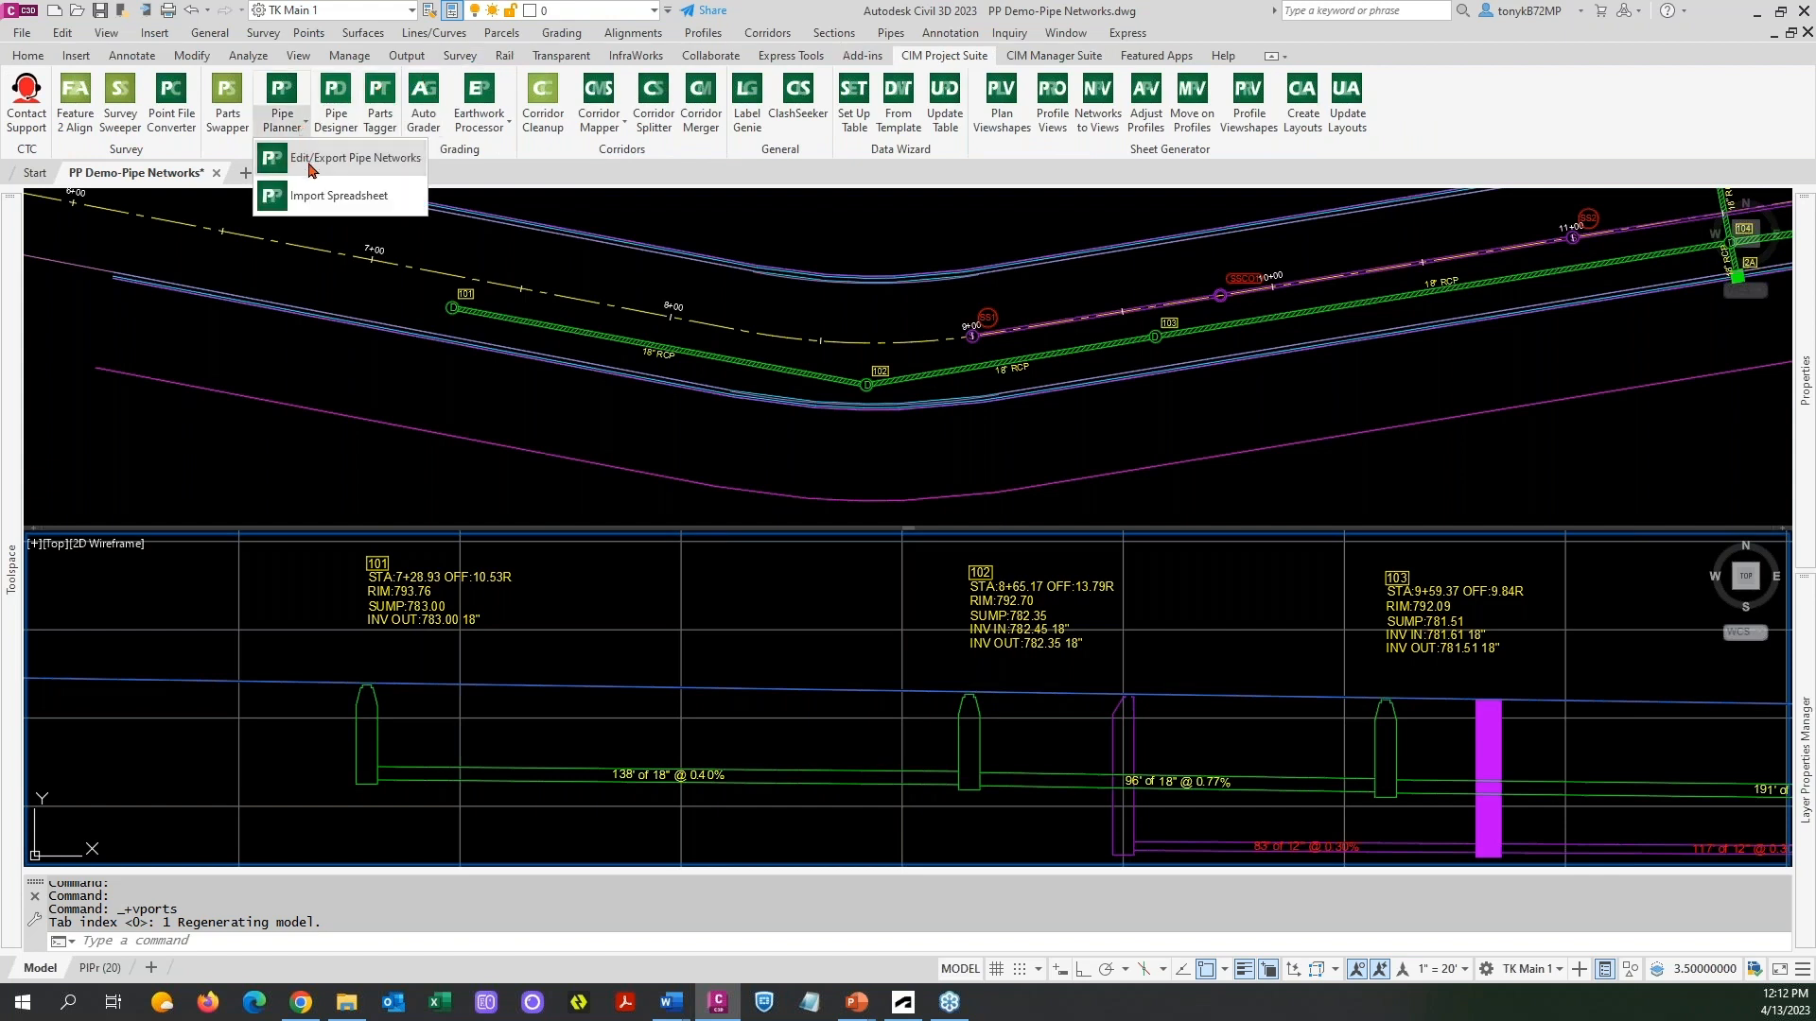
{"action": "left_click", "coordinate": [309, 163]}
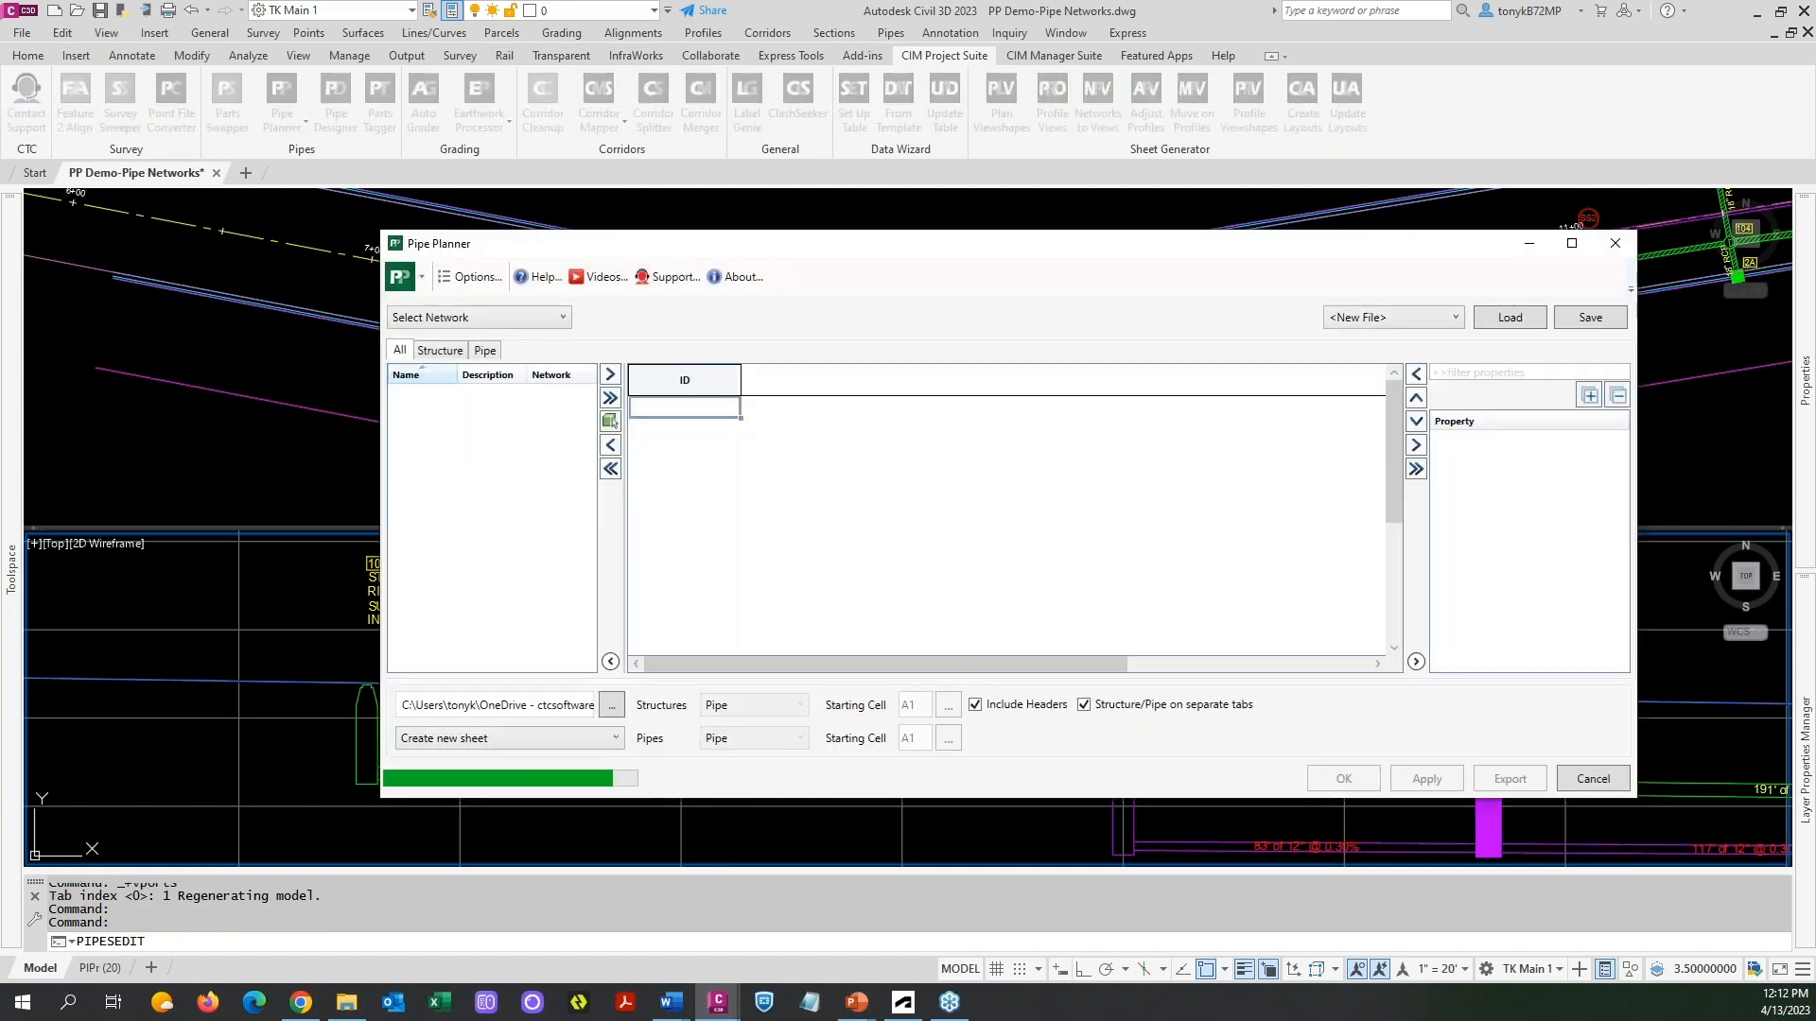
{"action": "mouse_move", "coordinate": [797, 262]}
{"action": "left_mouse_down"}
{"action": "mouse_move", "coordinate": [729, 237]}
{"action": "mouse_move", "coordinate": [736, 426]}
{"action": "mouse_move", "coordinate": [700, 210]}
{"action": "mouse_move", "coordinate": [716, 490]}
{"action": "left_mouse_up"}
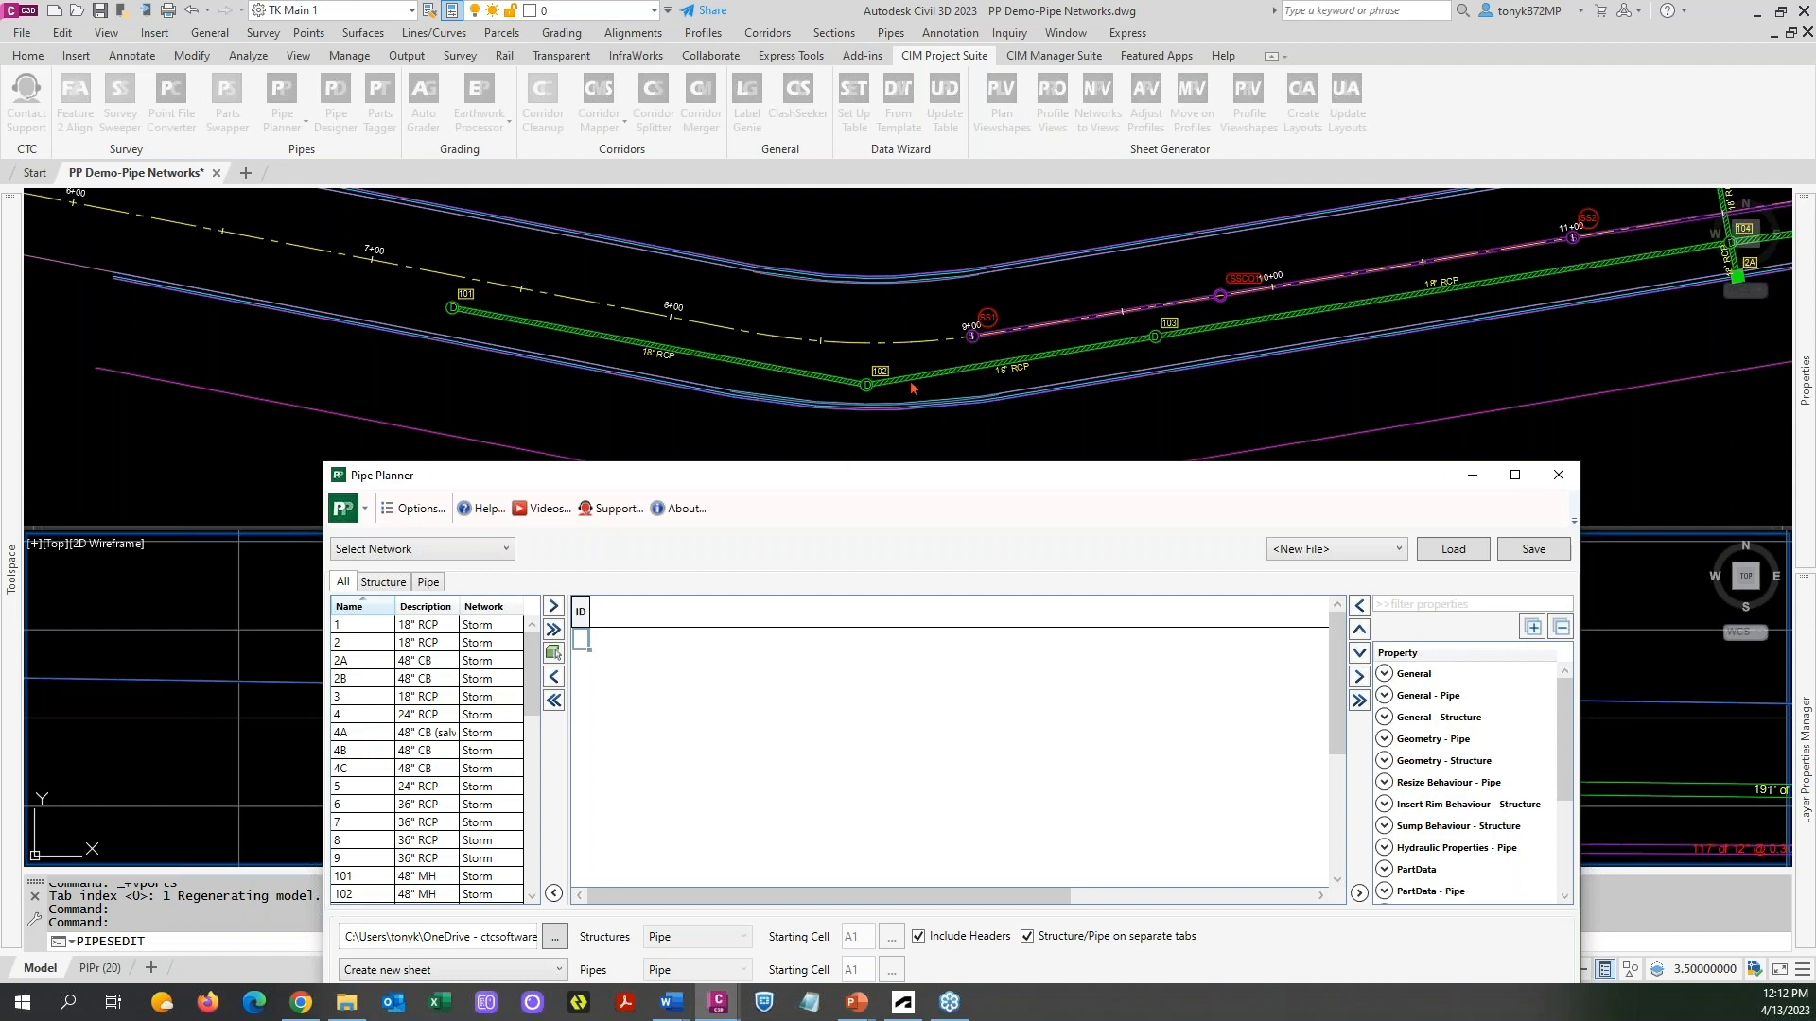
Limit the part list to pipes and add Storm pipes 1 and 2 to the table.
{"action": "left_click", "coordinate": [352, 628]}
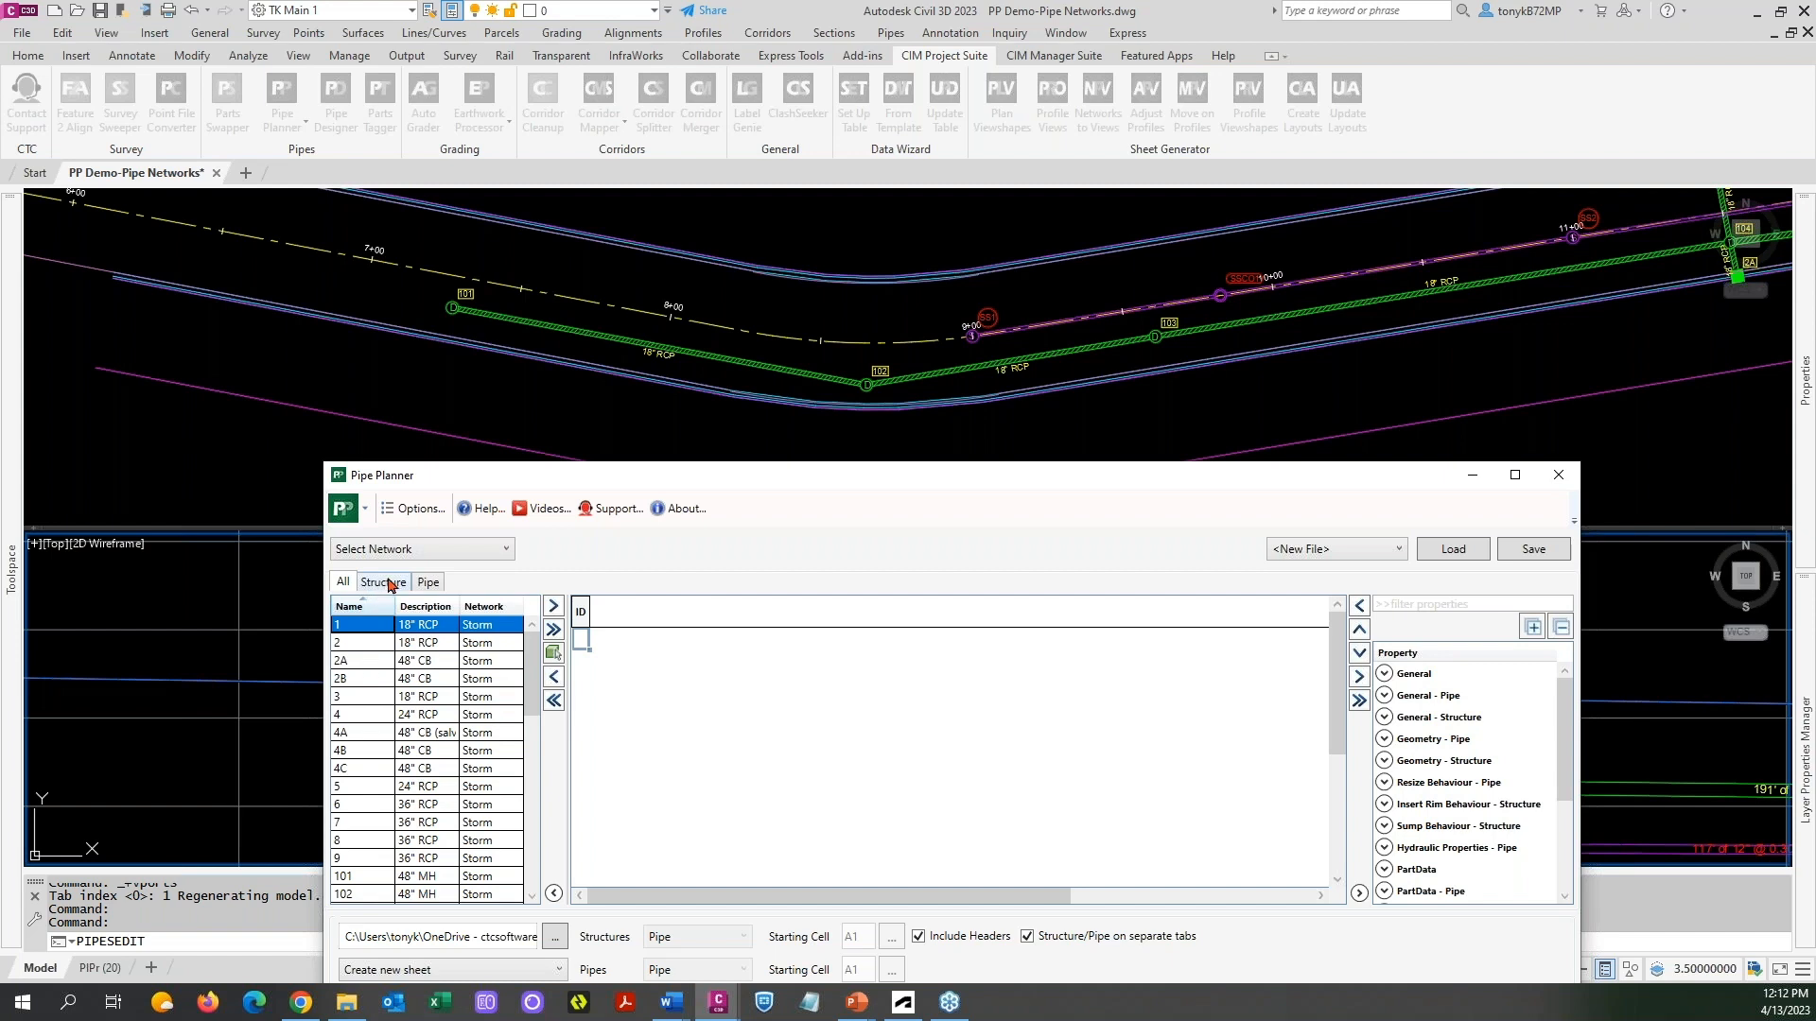
{"action": "left_click", "coordinate": [427, 583]}
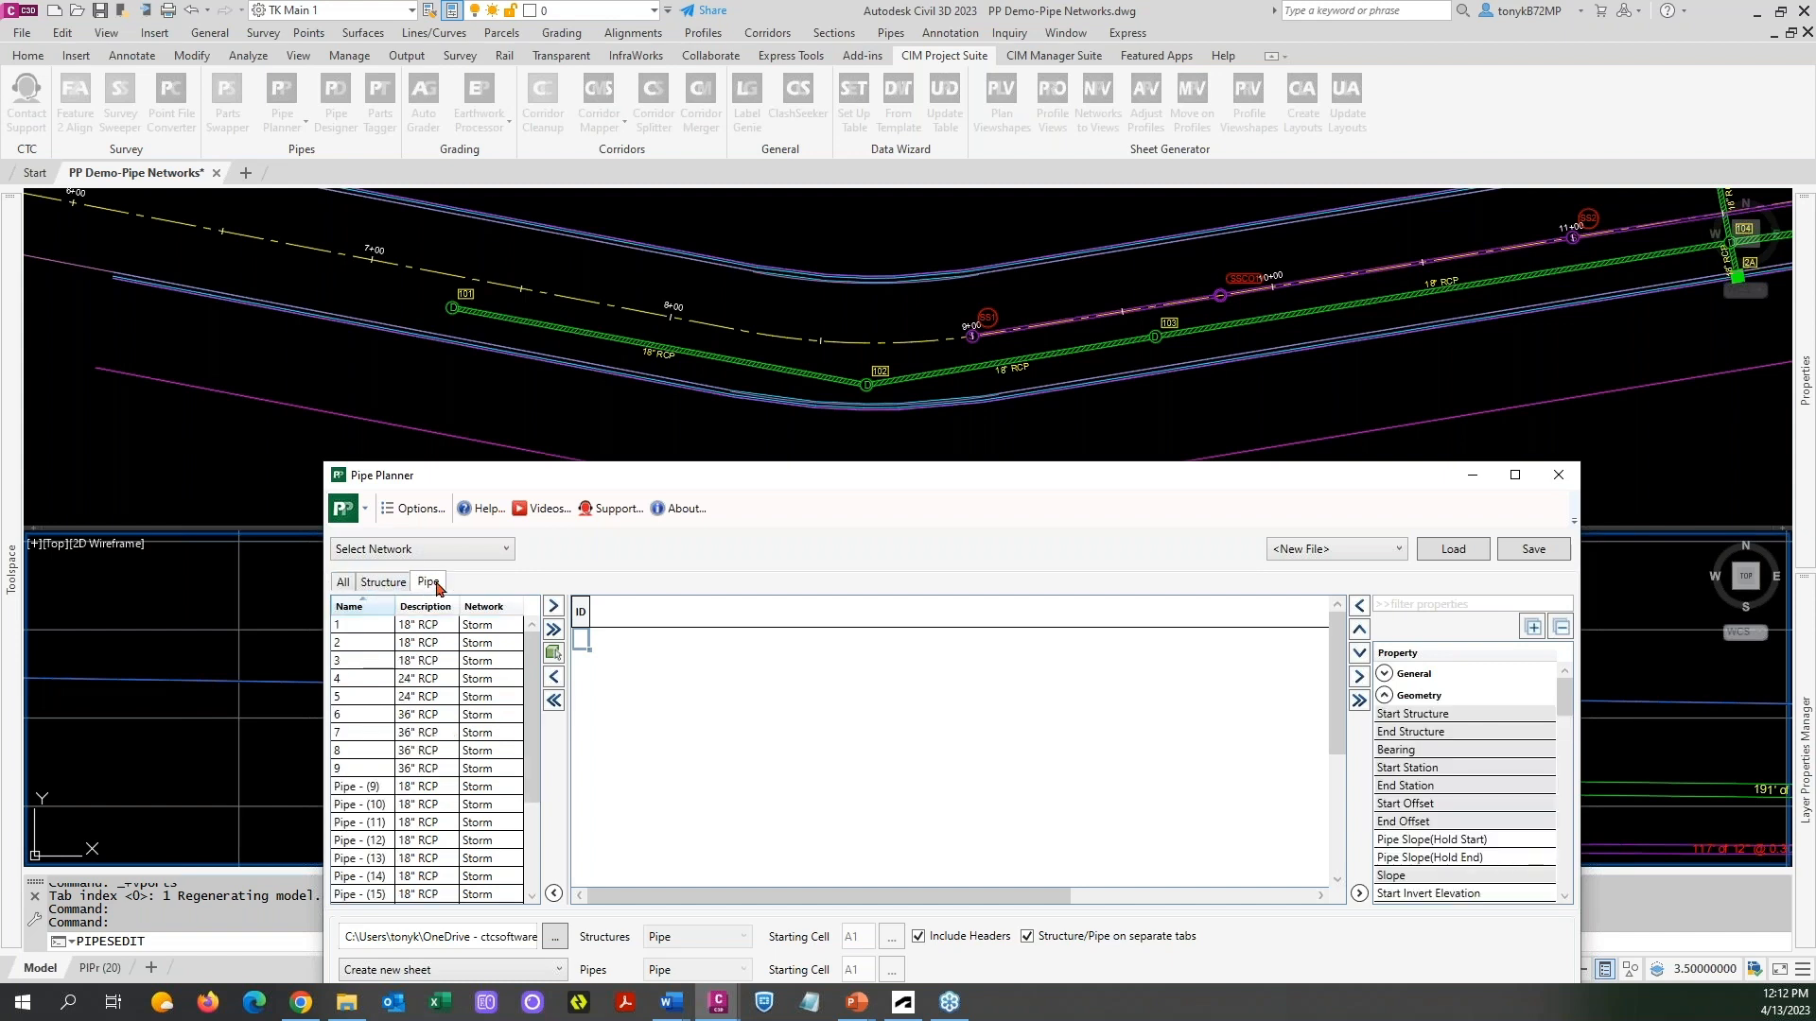
{"action": "left_click", "coordinate": [364, 628]}
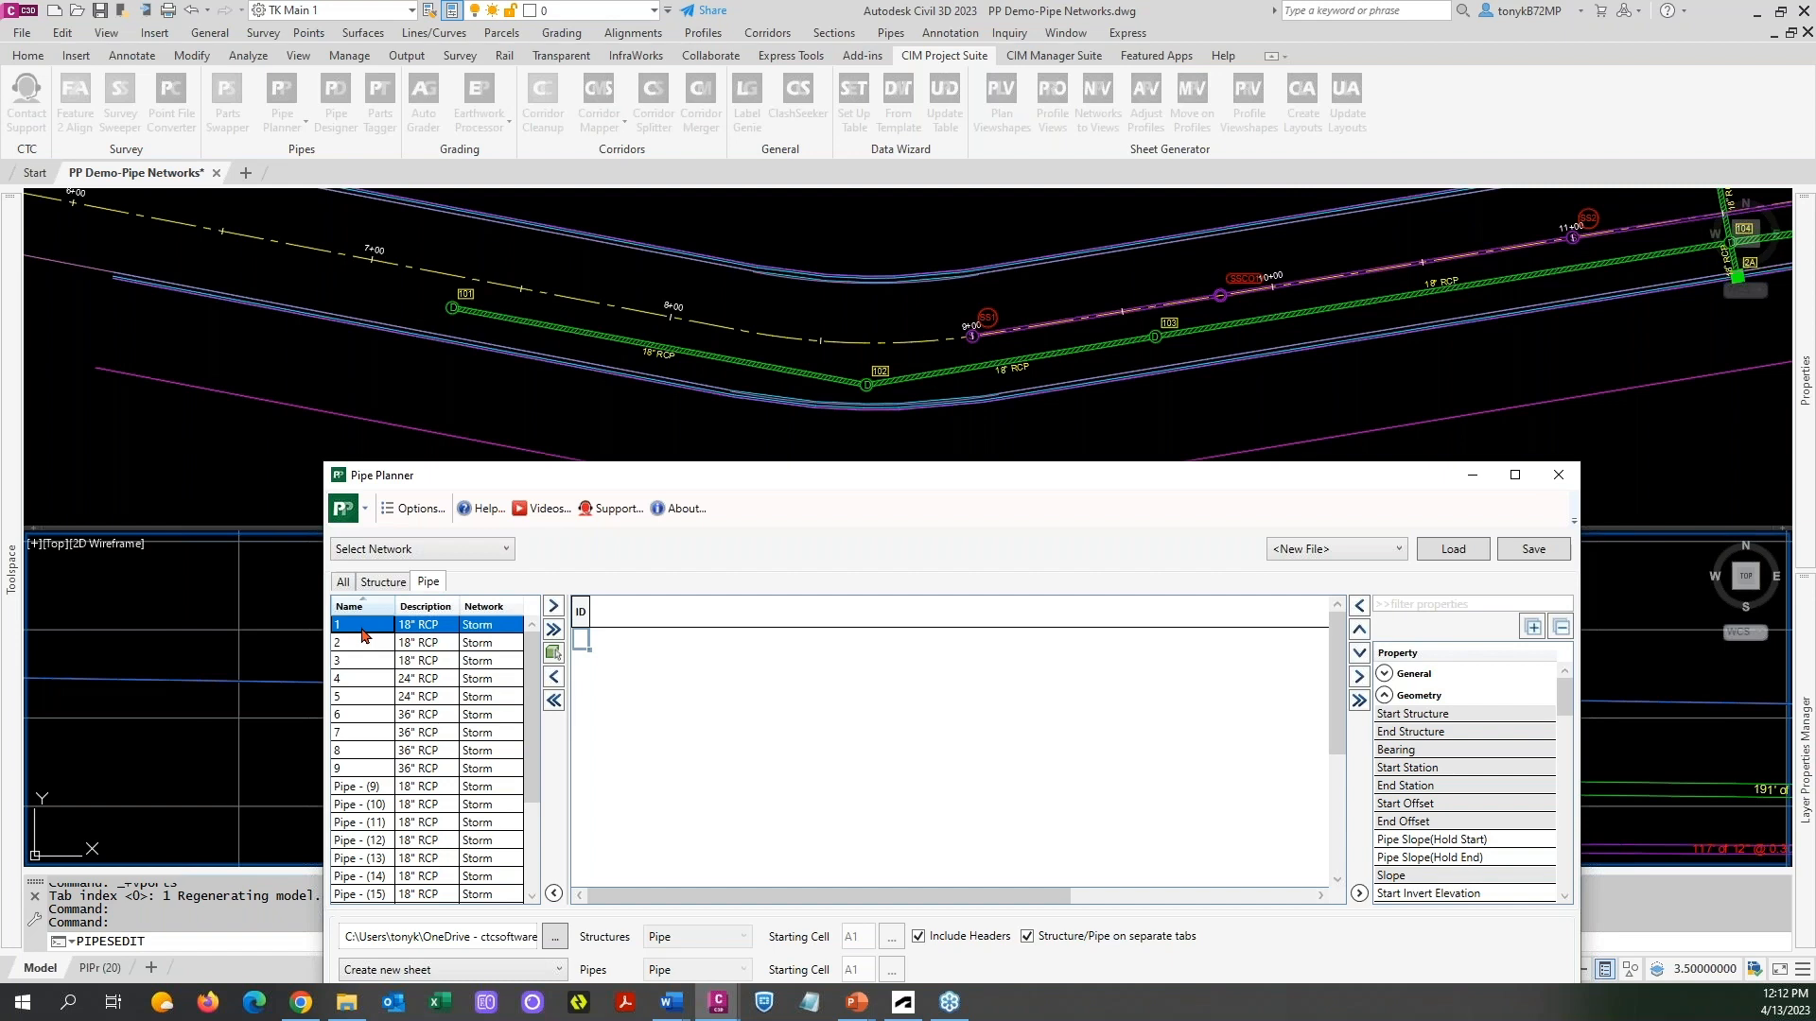
{"action": "left_click", "coordinate": [364, 650], "text": "shift"}
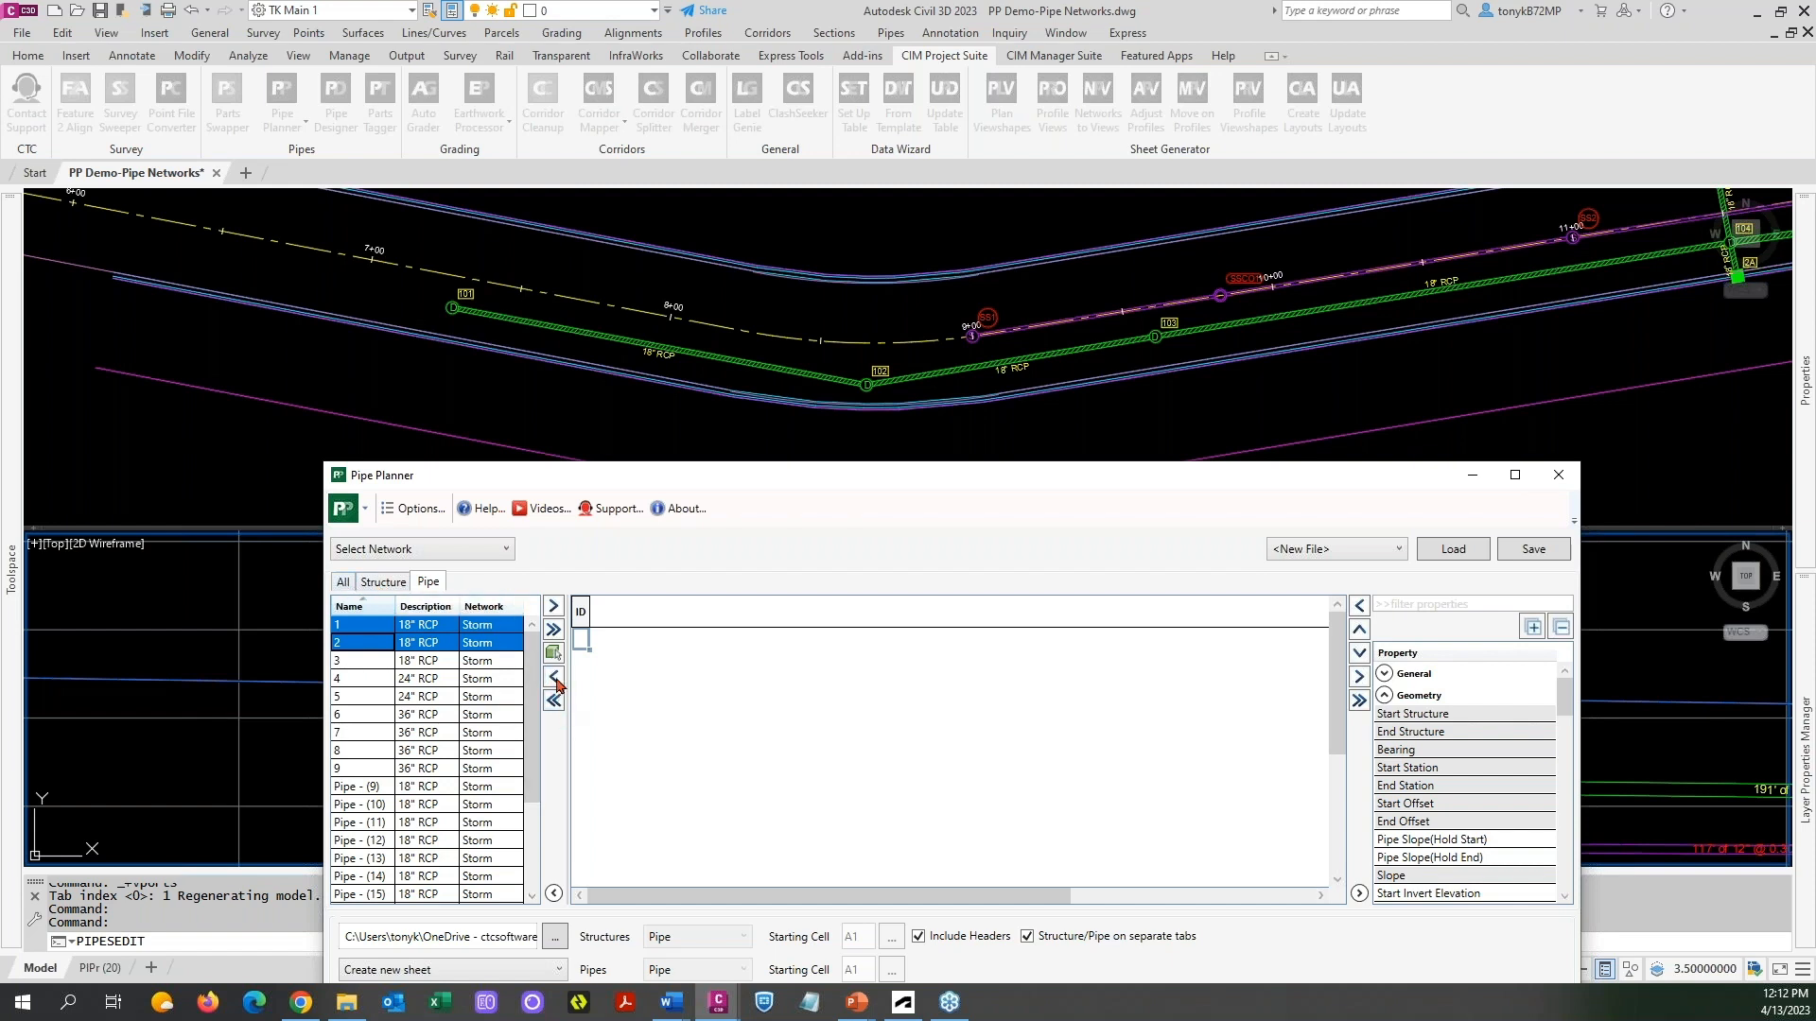
{"action": "left_click", "coordinate": [555, 610]}
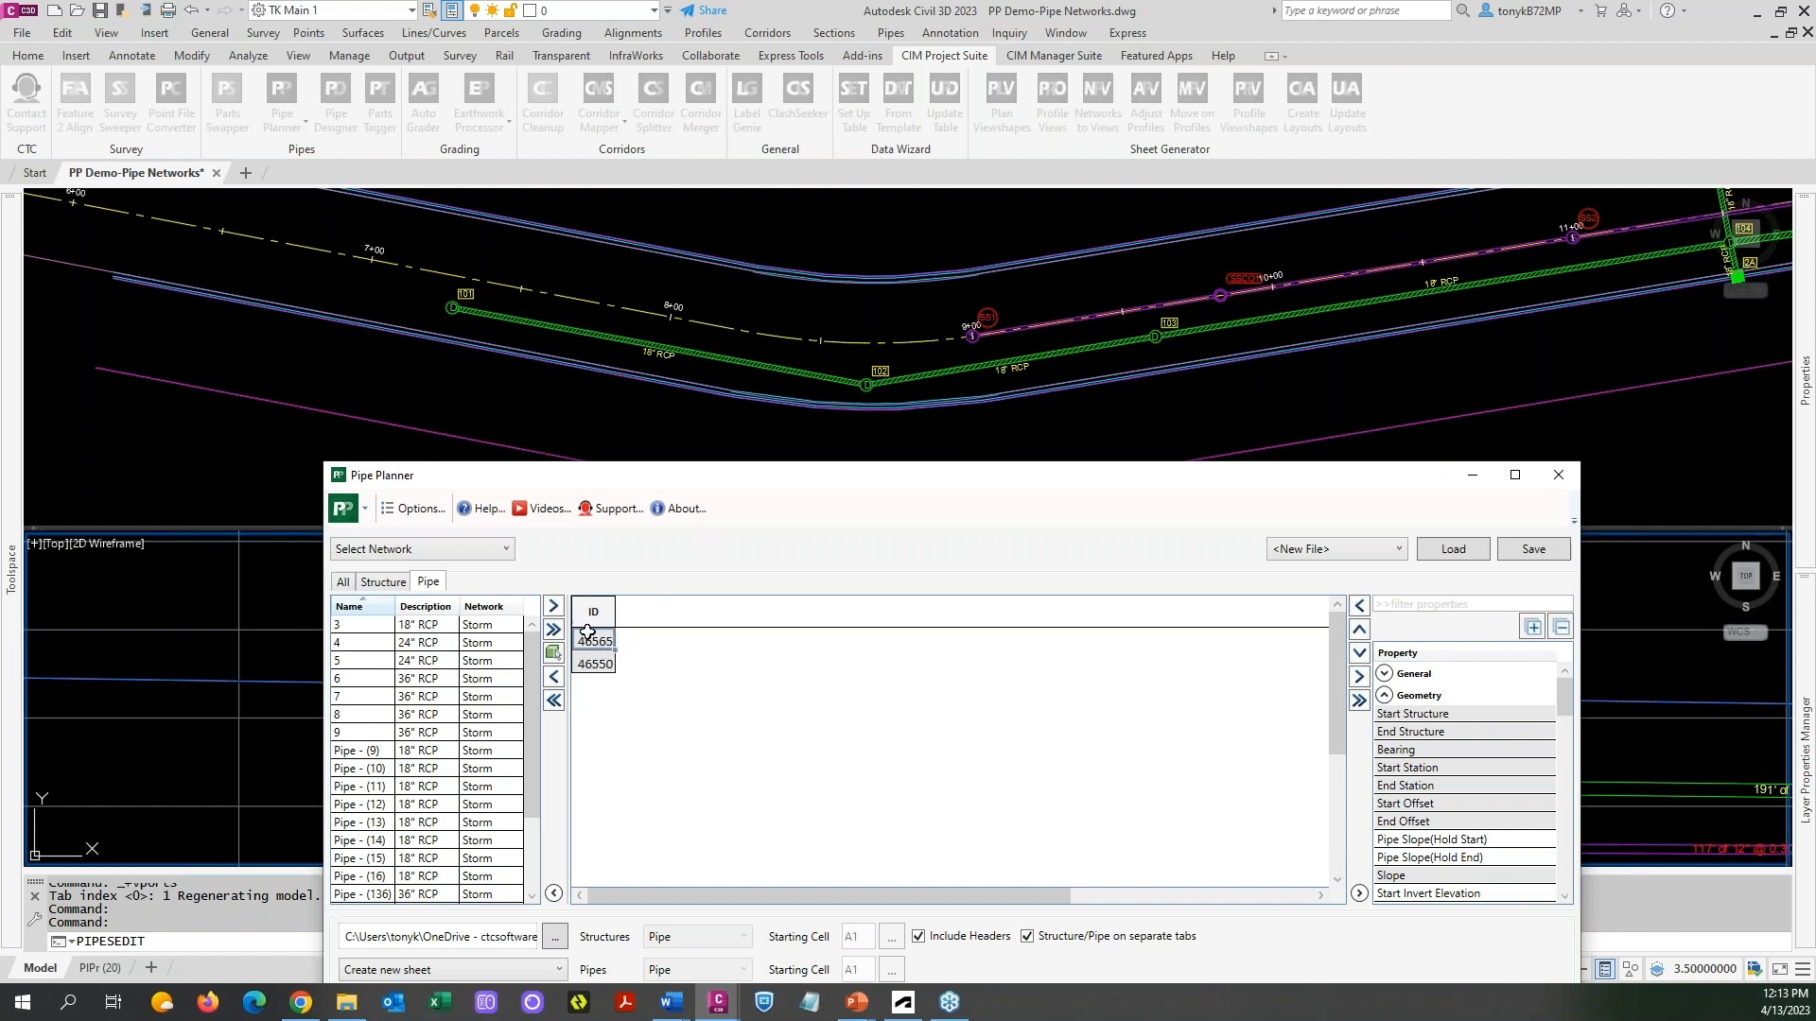
Add the General properties Name and Description as columns in the pipe table, and accept the Pipe Planner dialog.
{"action": "left_click", "coordinate": [1384, 674]}
{"action": "left_click", "coordinate": [1395, 691]}
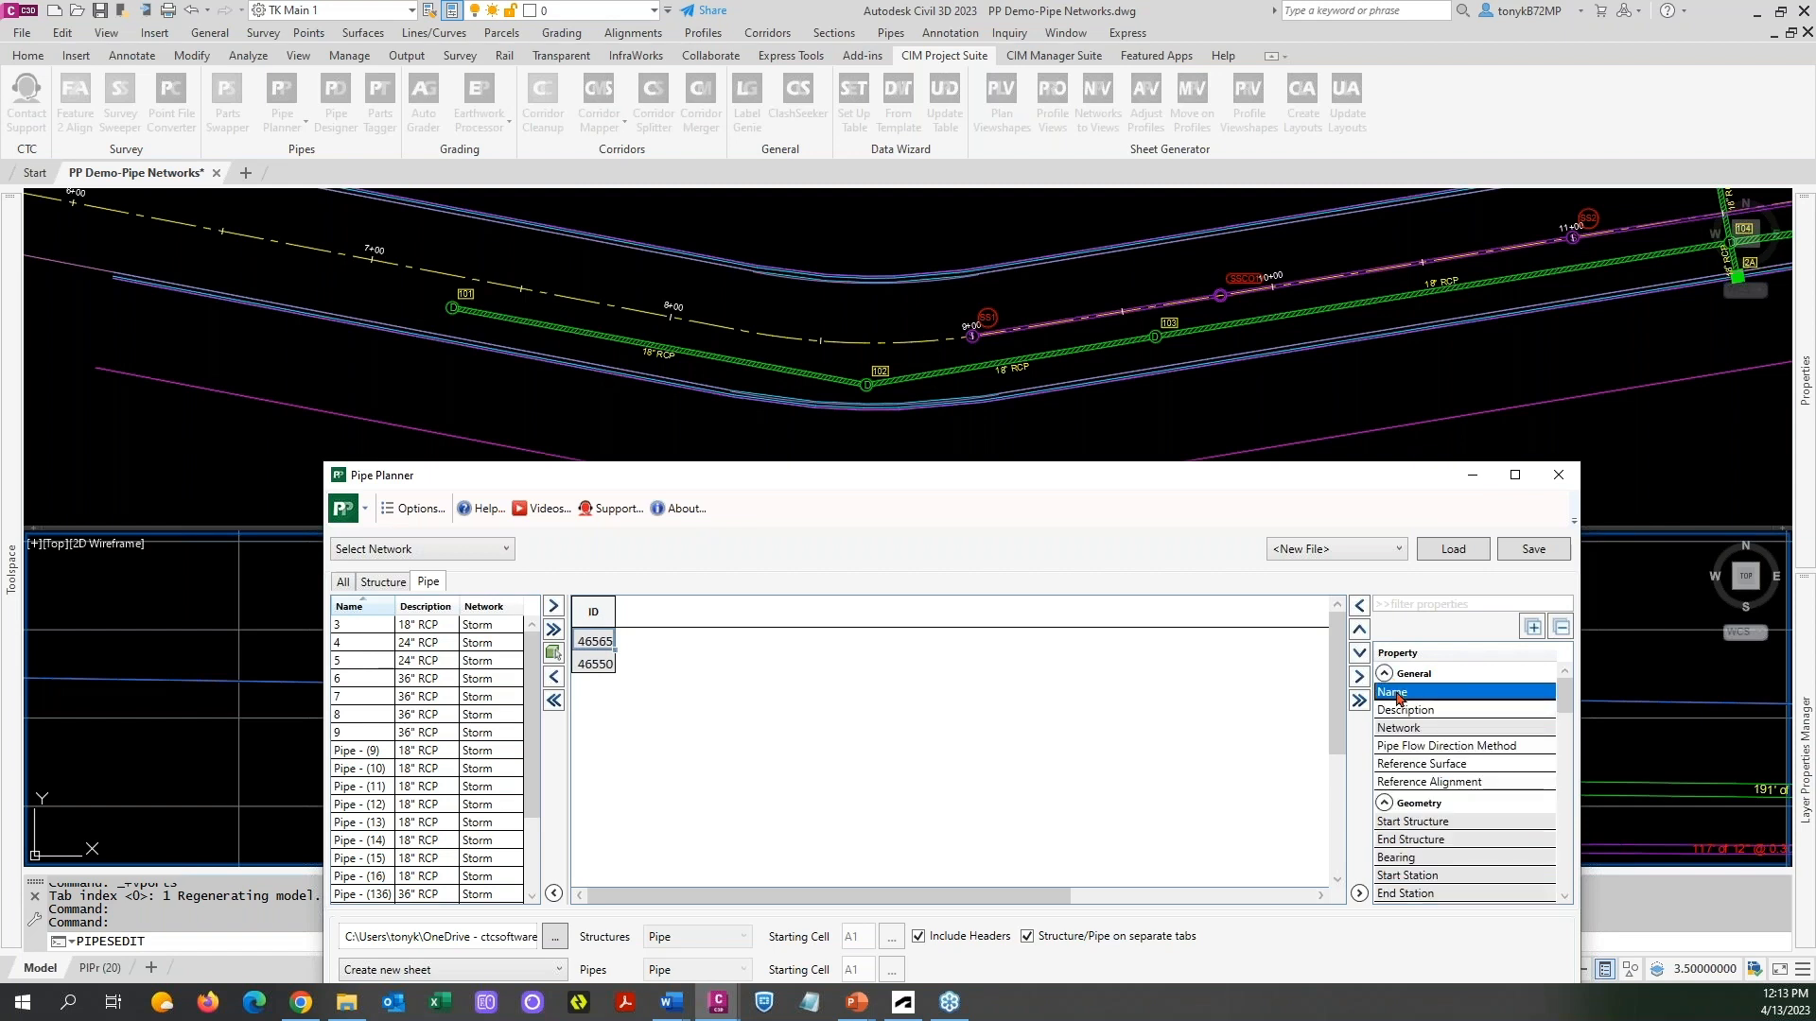
{"action": "left_click", "coordinate": [1360, 606]}
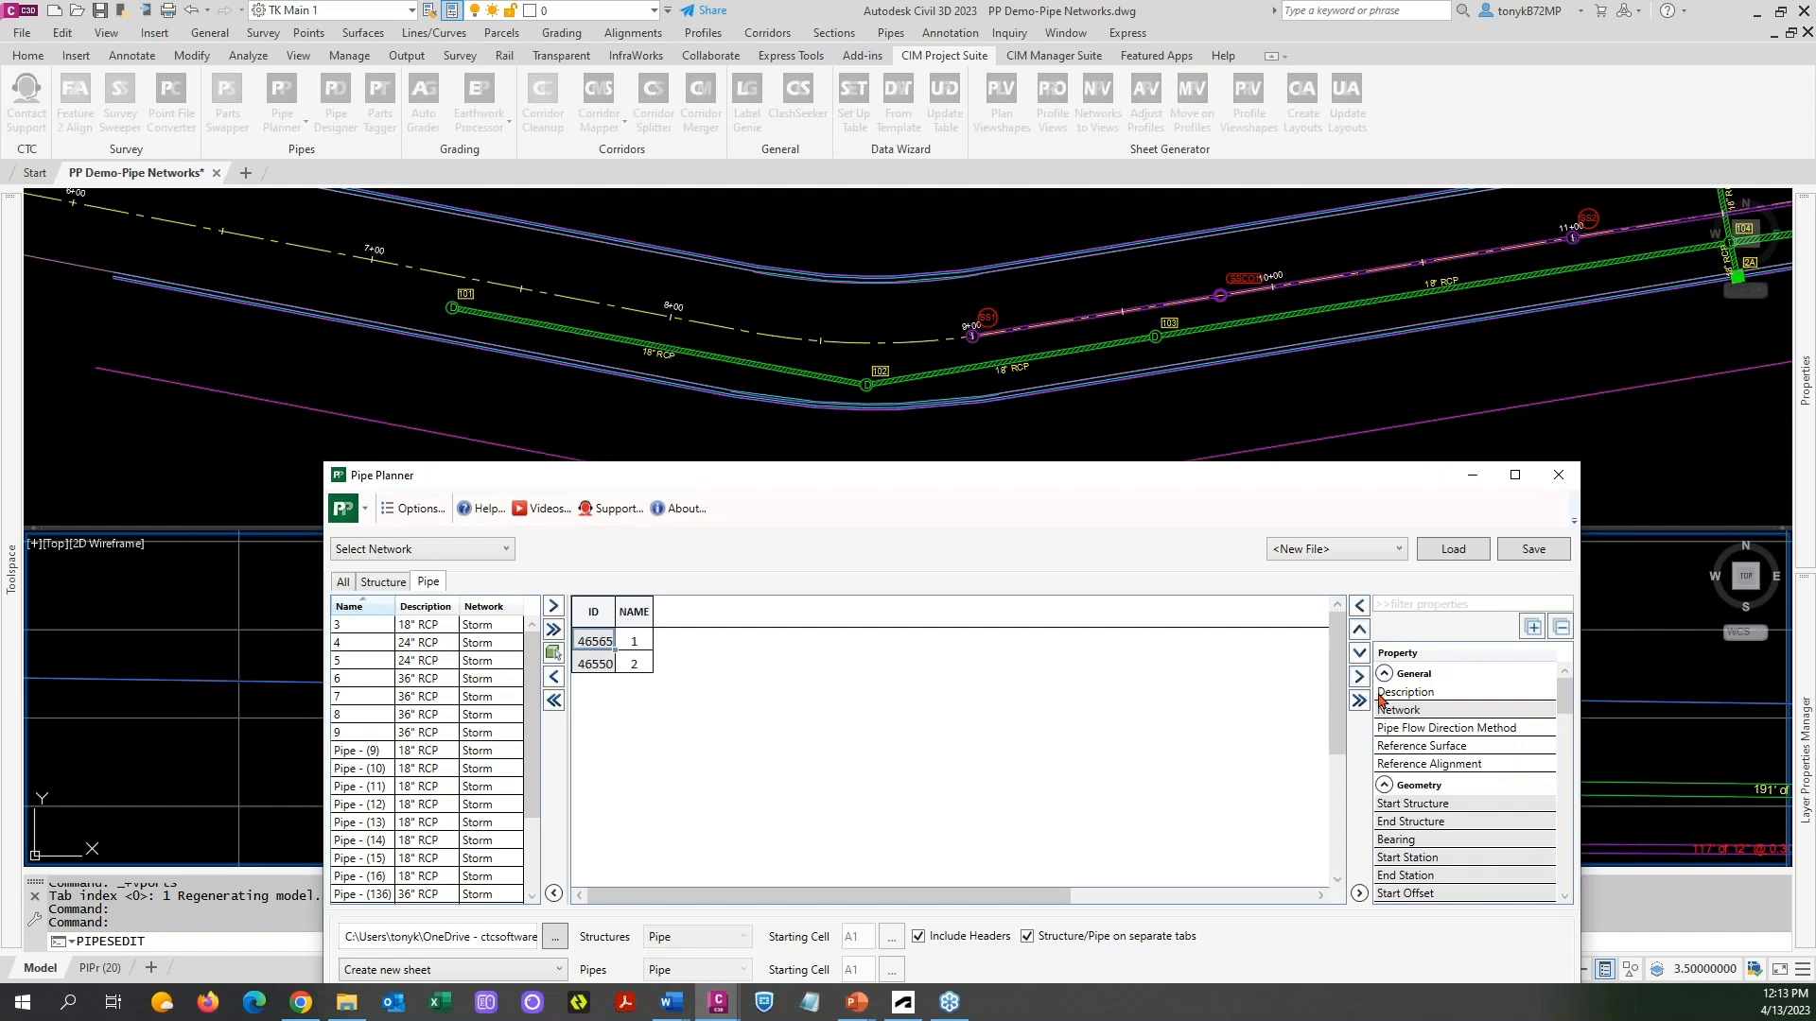
{"action": "left_click", "coordinate": [1396, 691]}
{"action": "left_click", "coordinate": [1359, 609]}
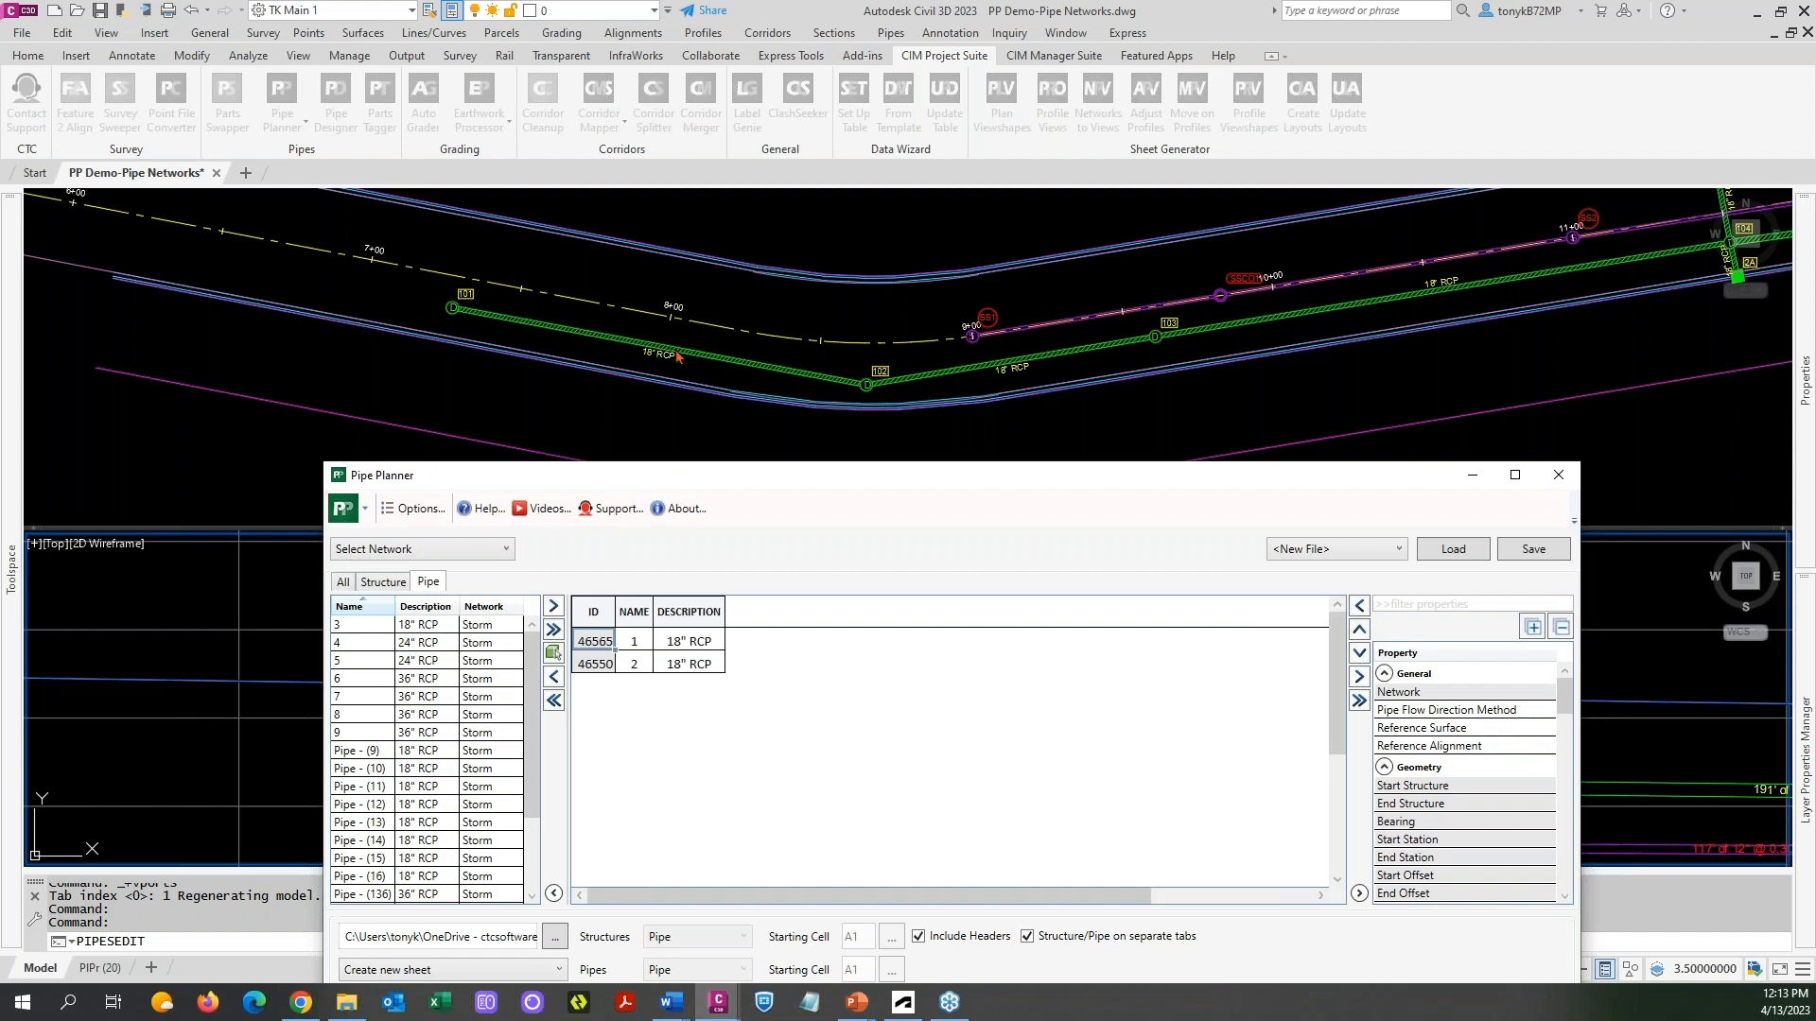
{"action": "left_click_drag", "start_coordinate": [726, 473], "coordinate": [721, 326]}
{"action": "left_click", "coordinate": [1278, 868]}
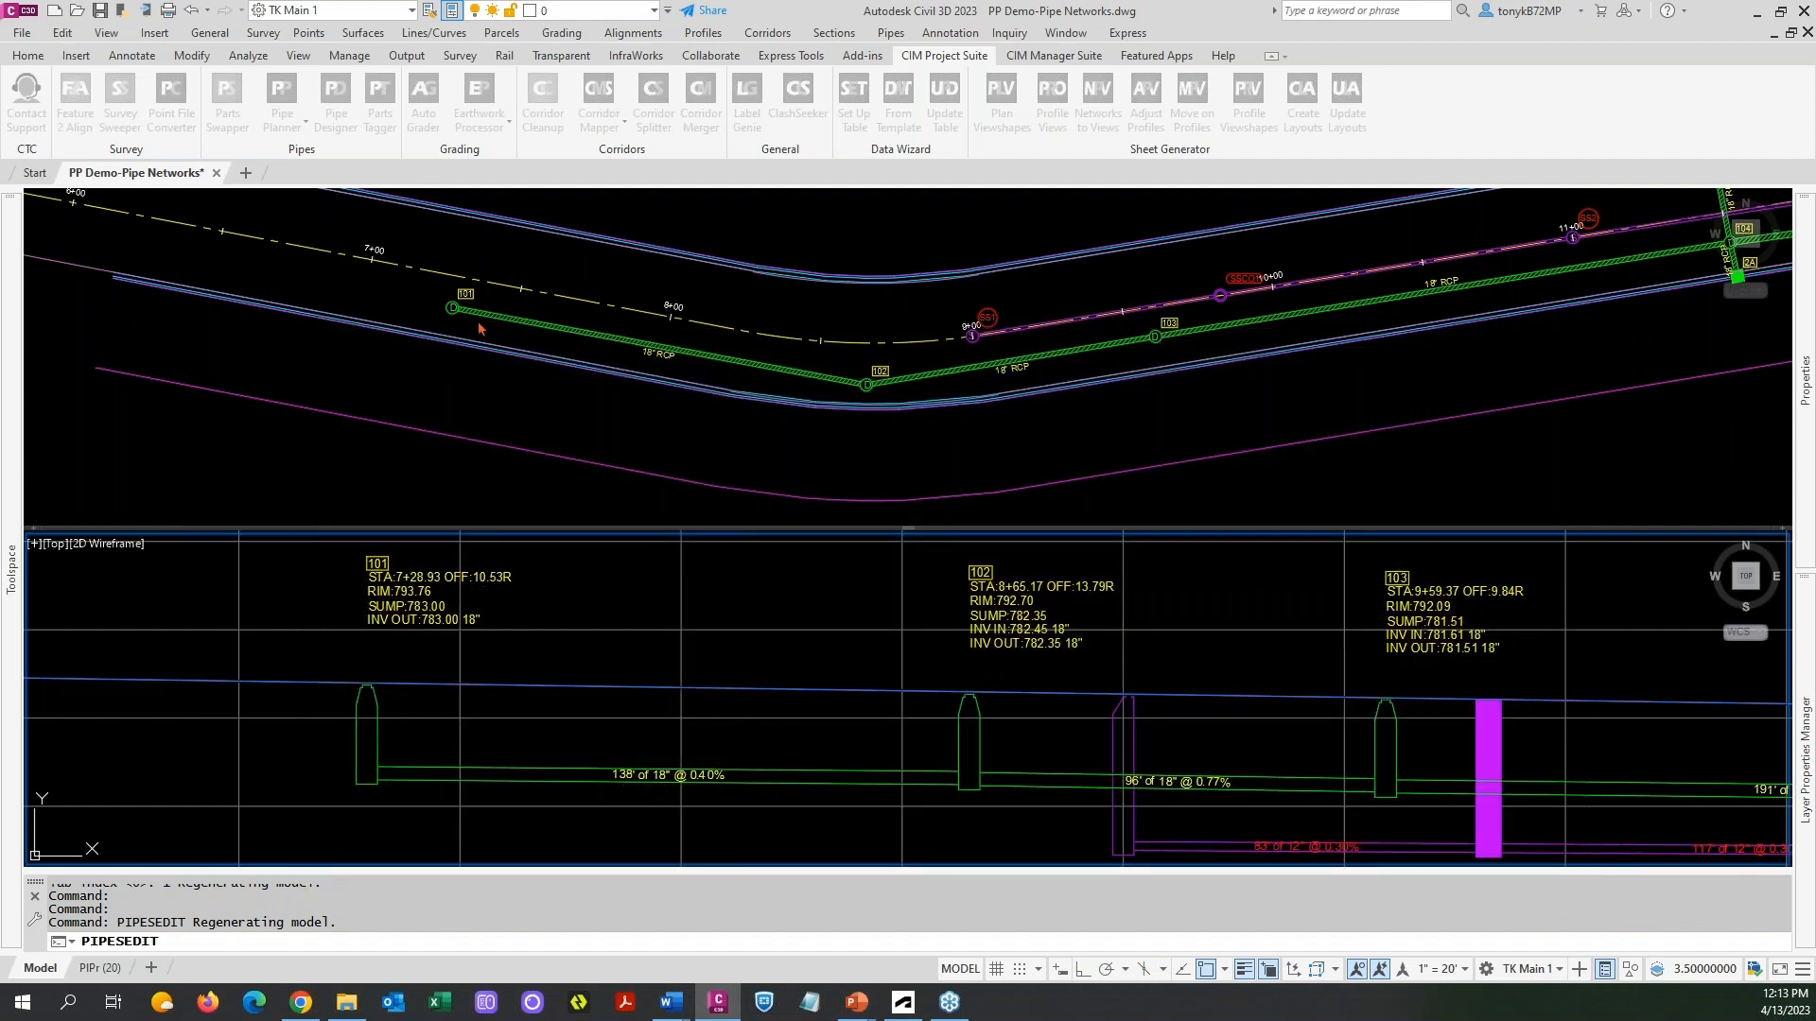
Check the name and description in the pipe properties of the storm pipe between structures 101 and 102, and close the dialog.
{"action": "left_click", "coordinate": [562, 349]}
{"action": "left_click", "coordinate": [589, 337]}
{"action": "right_click", "coordinate": [580, 347]}
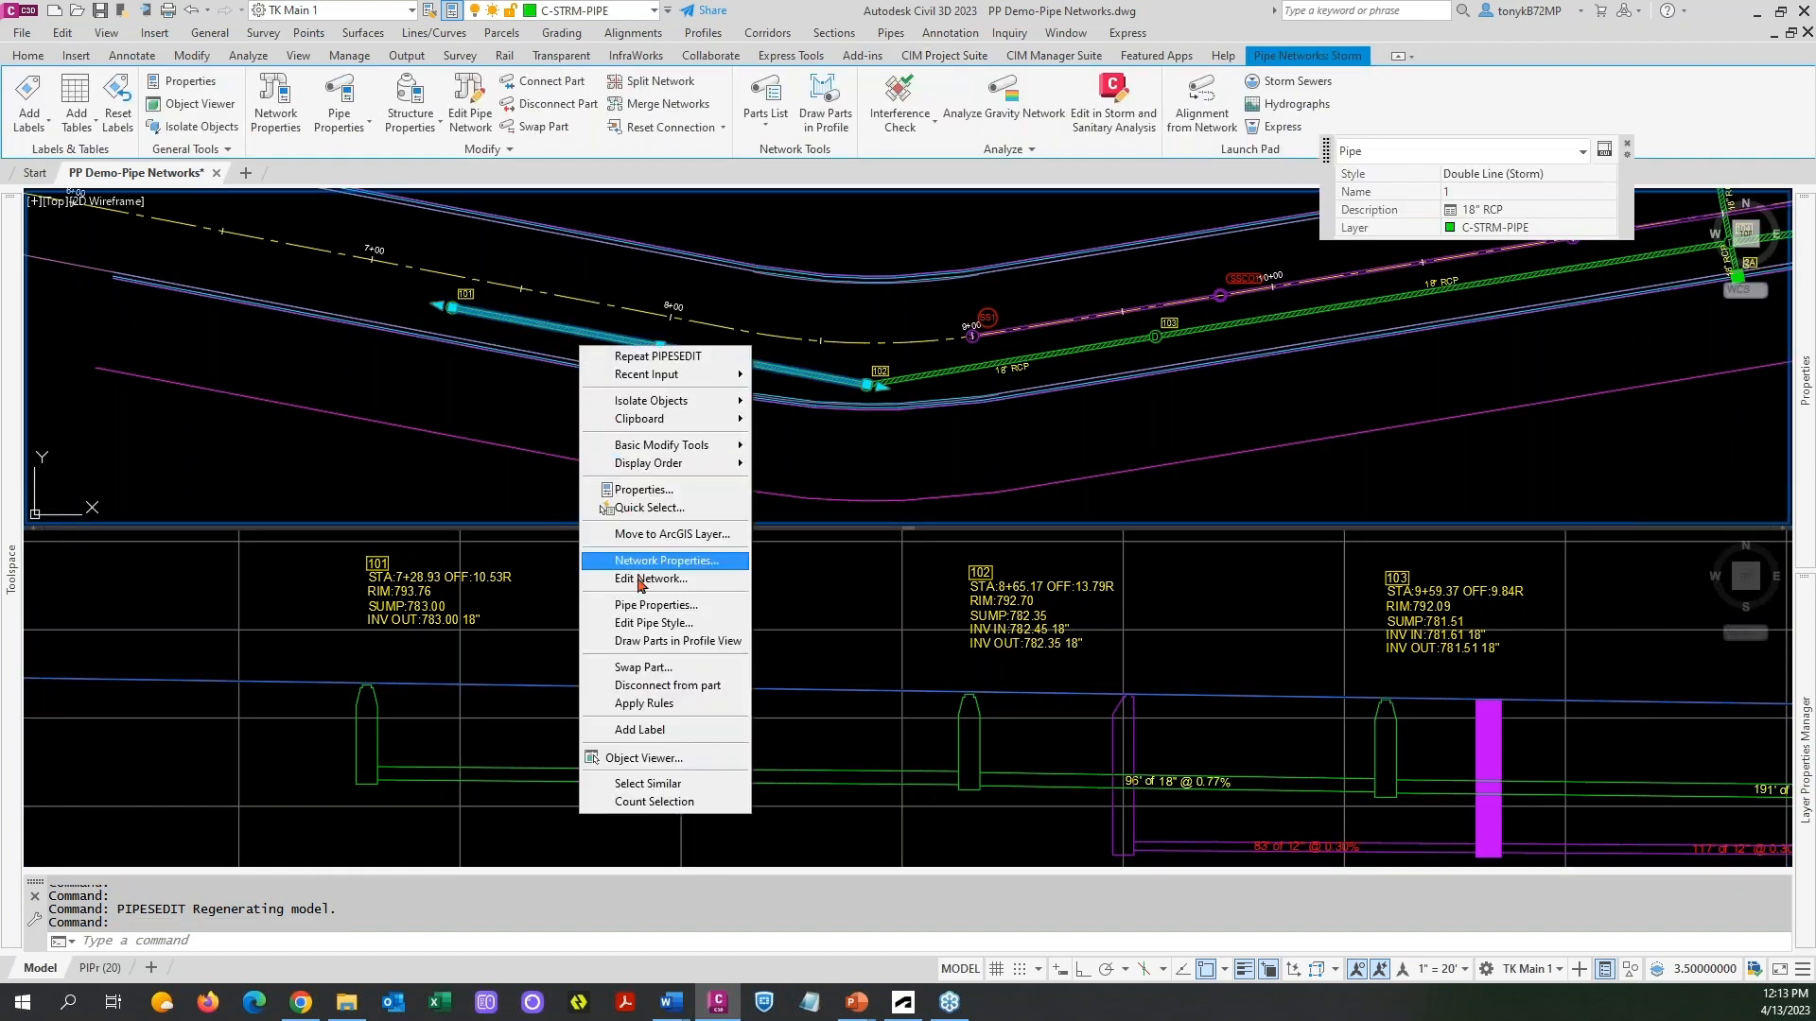
{"action": "left_click", "coordinate": [647, 600]}
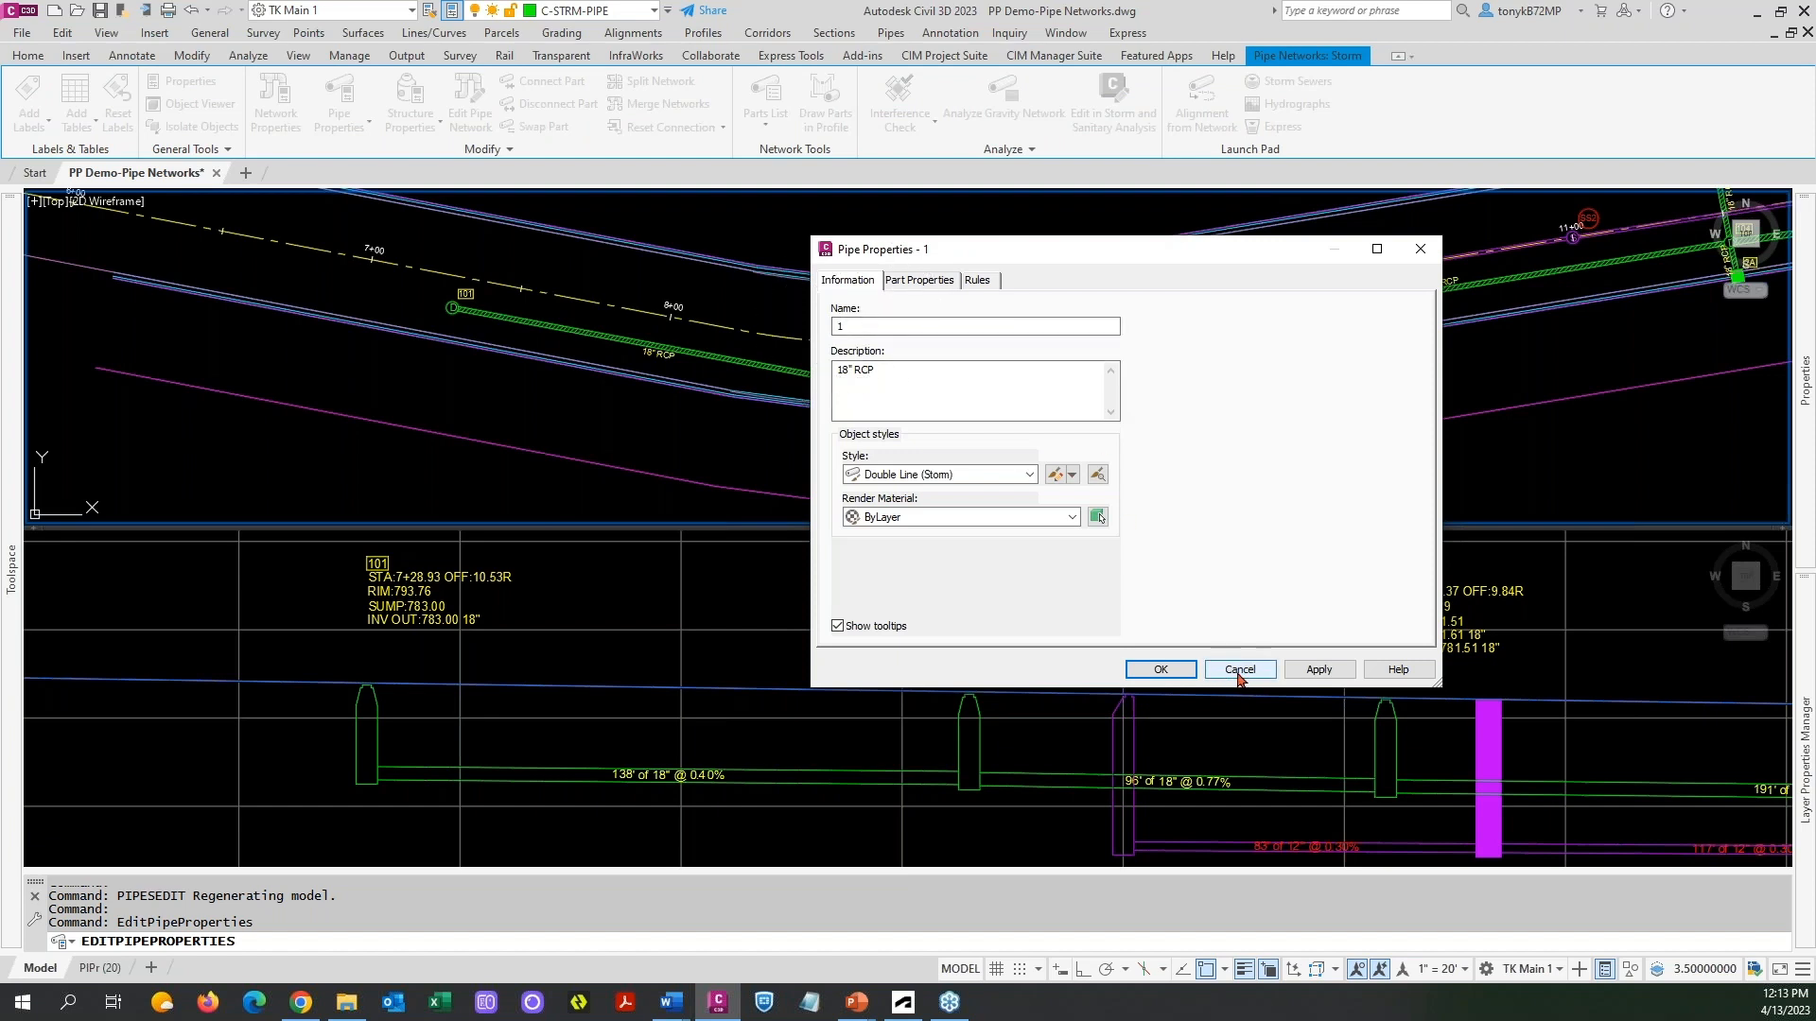
{"action": "left_click", "coordinate": [859, 326]}
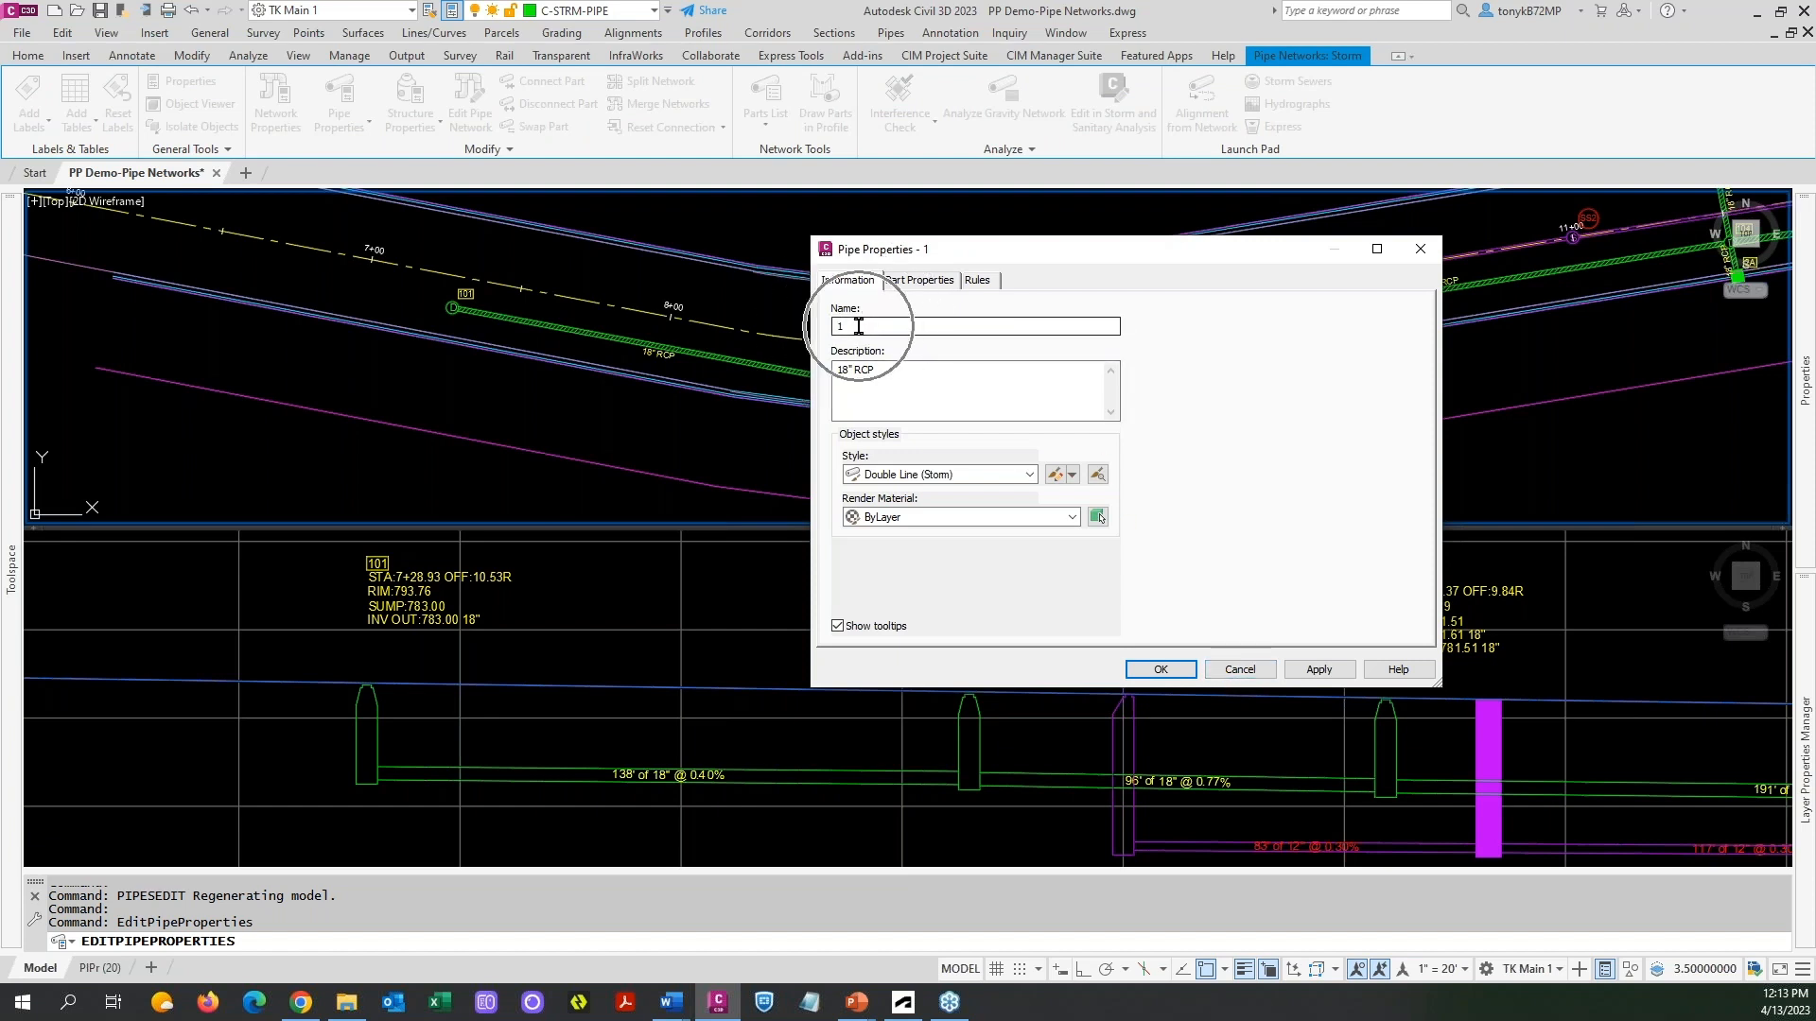
{"action": "left_click", "coordinate": [863, 371]}
{"action": "left_click", "coordinate": [1161, 669]}
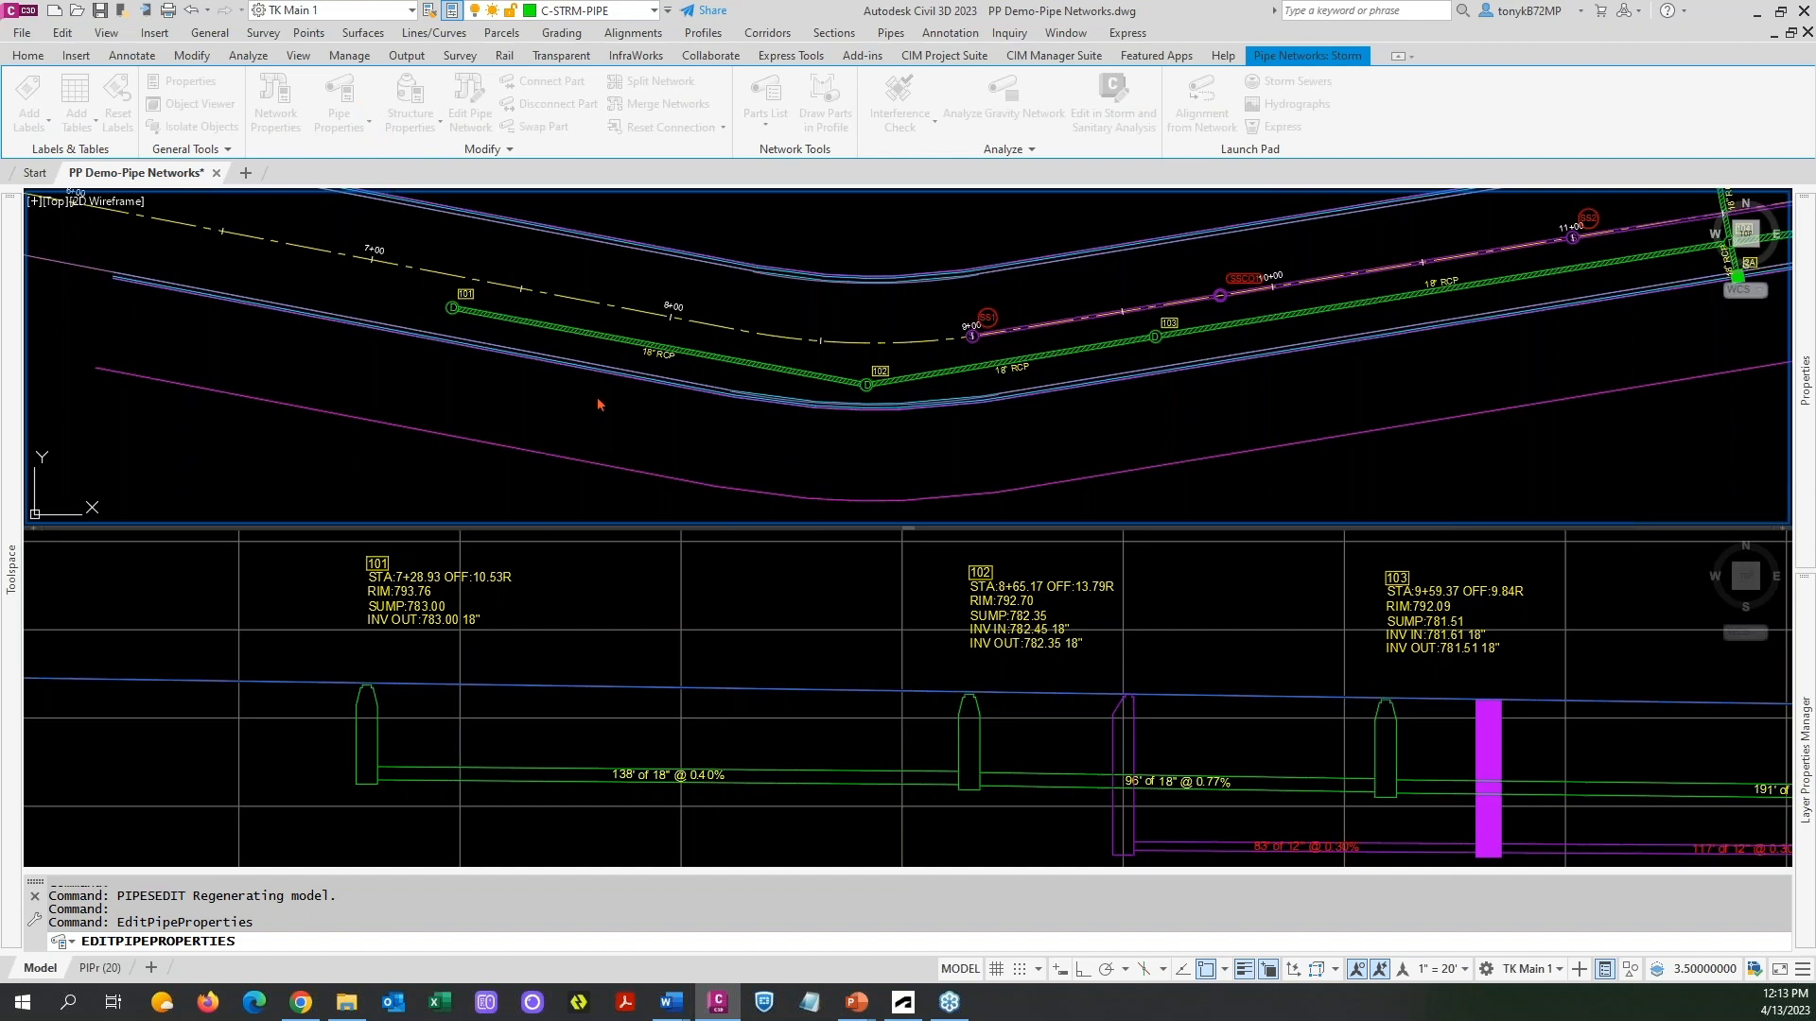
{"action": "key", "text": "Escape"}
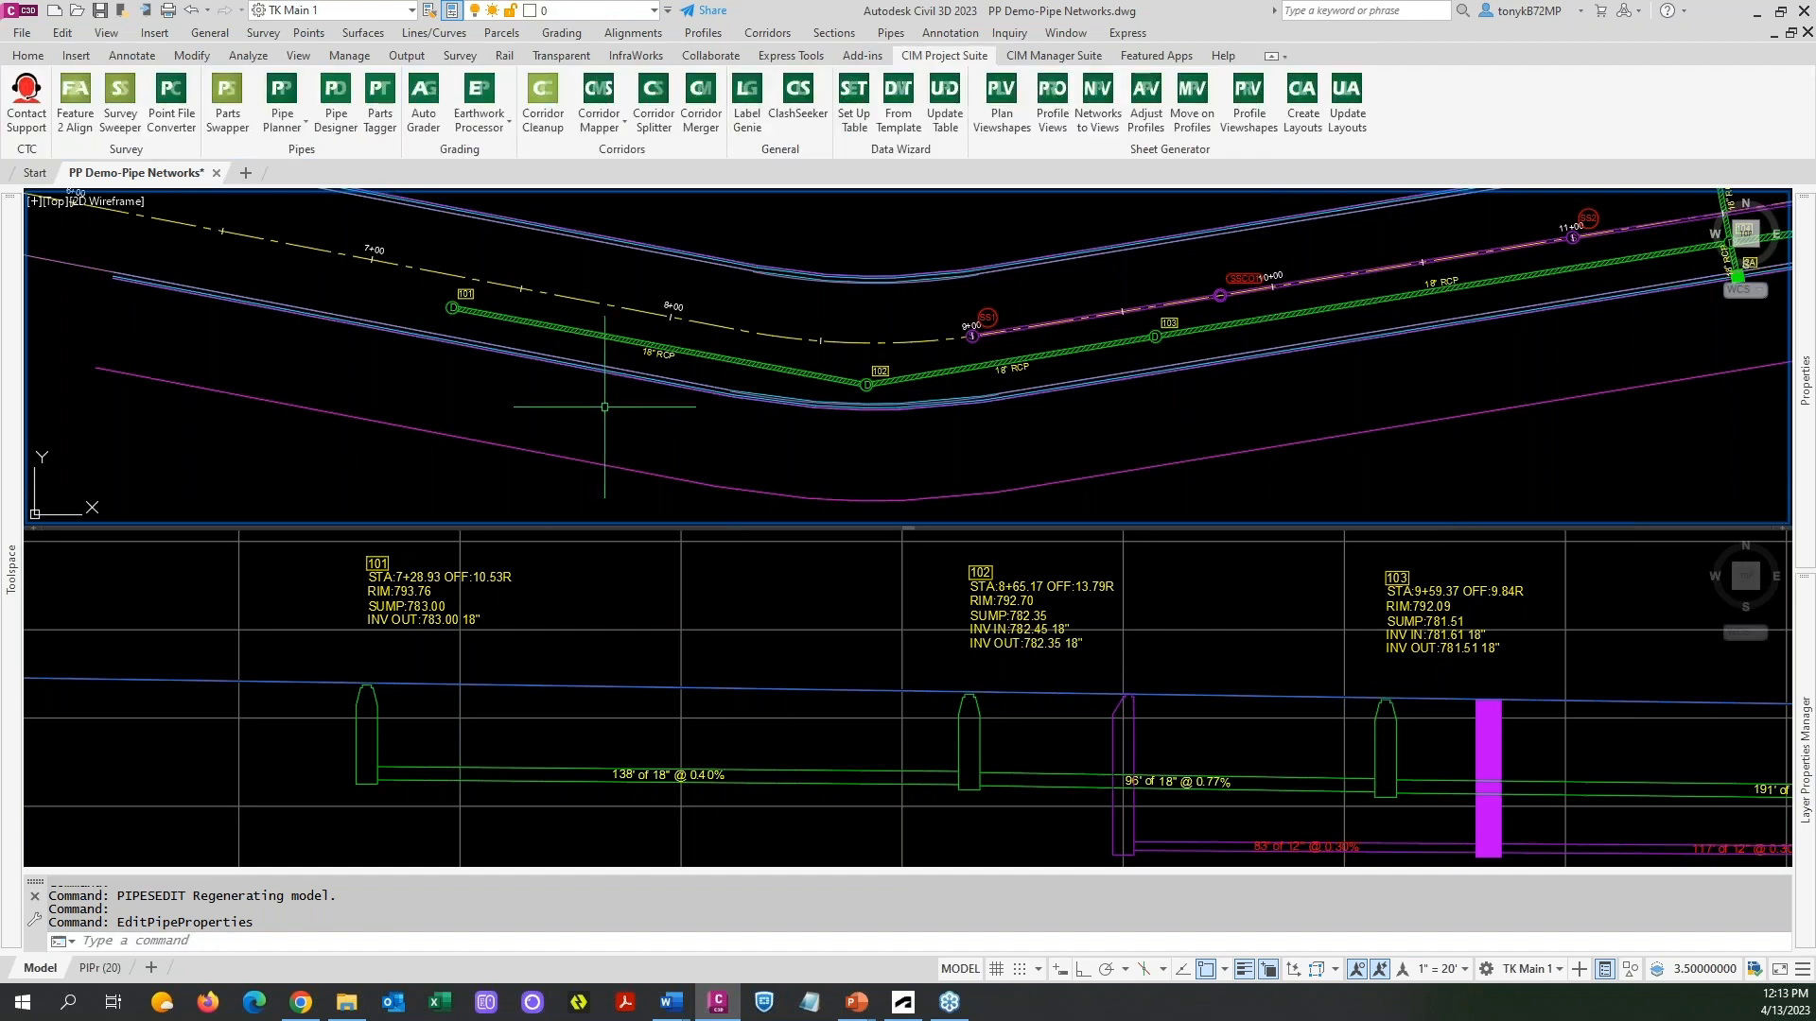
{"action": "right_click", "coordinate": [606, 410]}
{"action": "left_click", "coordinate": [640, 421]}
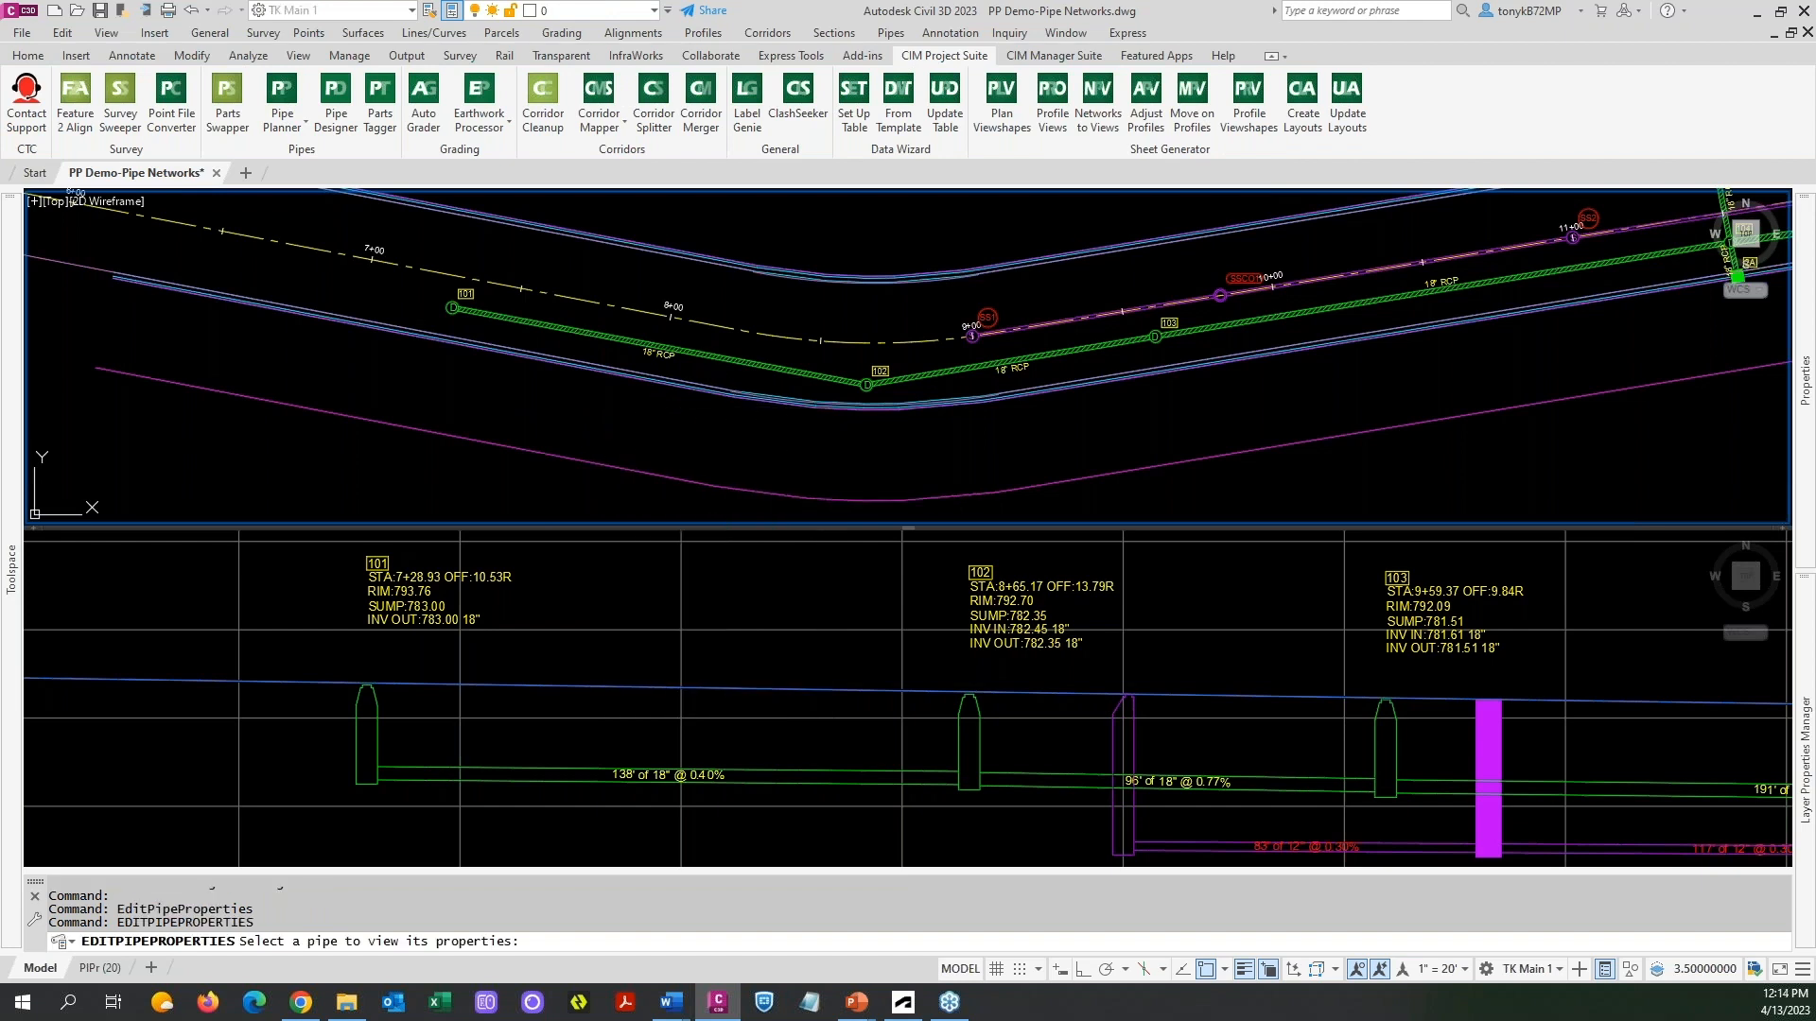
{"action": "right_click", "coordinate": [711, 433]}
Restart Pipe Planner with the recent PIPESEDIT command and move its window up over the plan view.
{"action": "right_click", "coordinate": [711, 434]}
{"action": "mouse_move", "coordinate": [747, 463]}
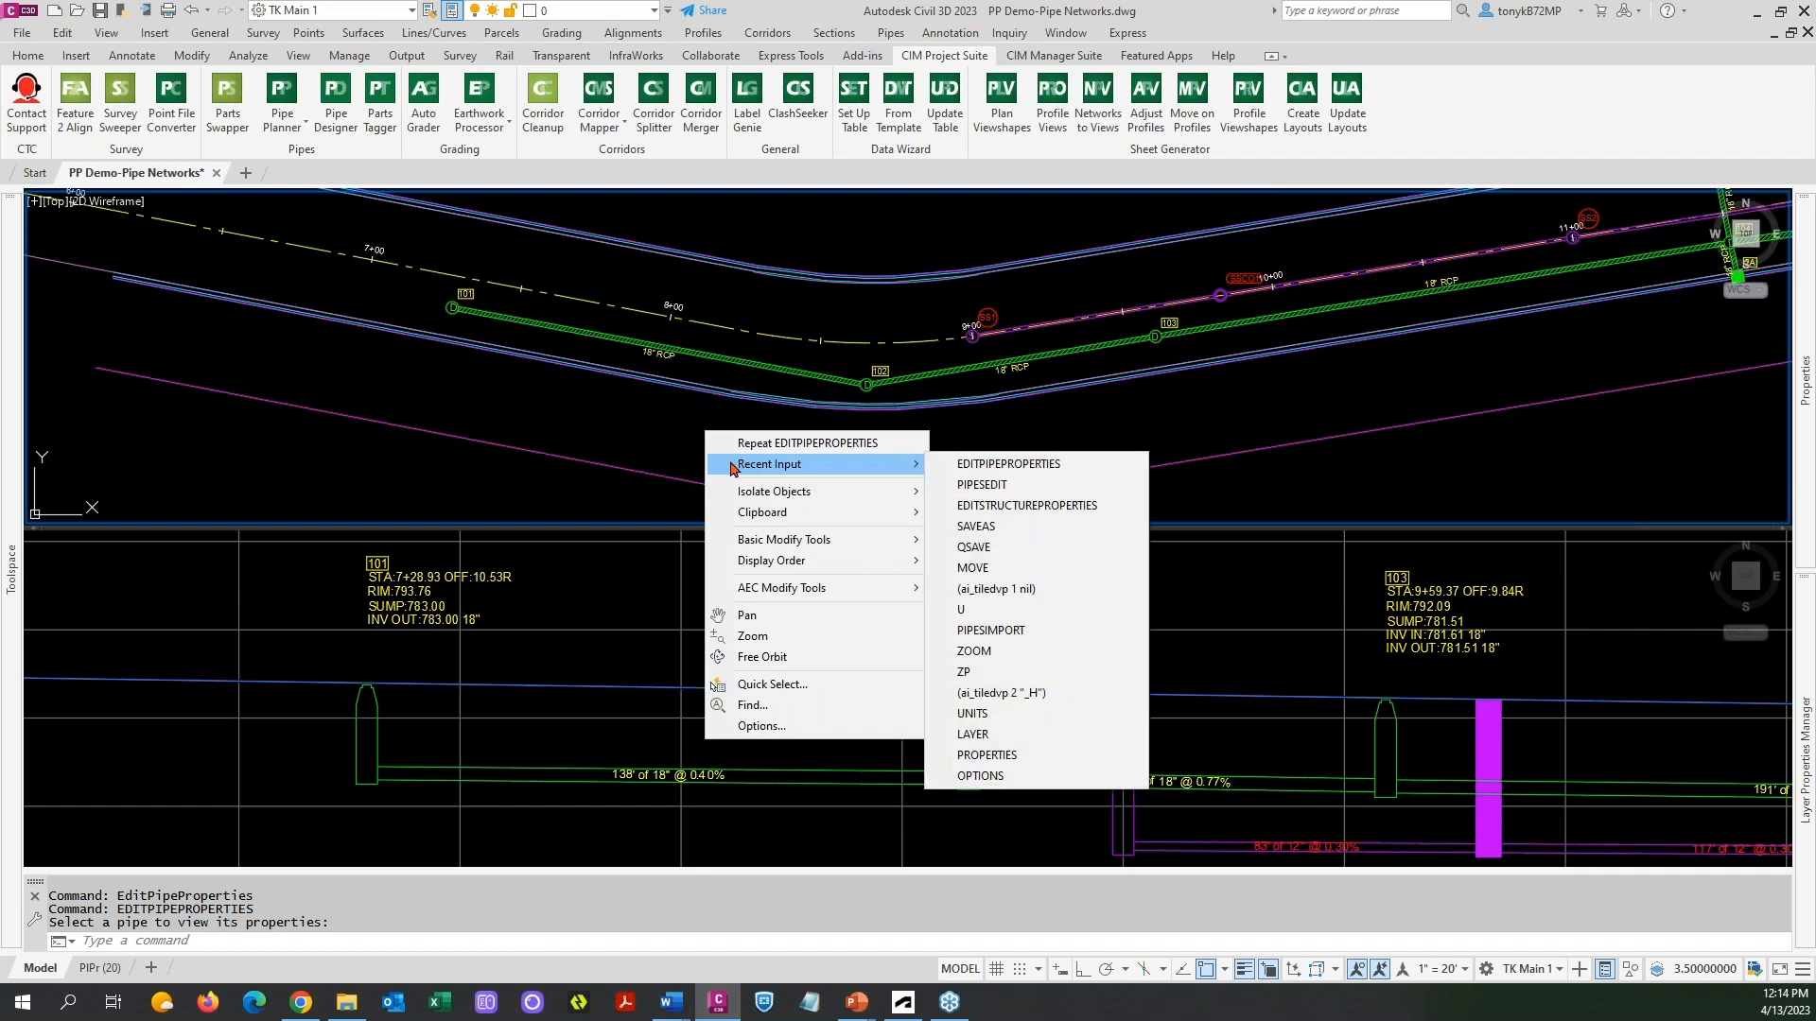
{"action": "left_click", "coordinate": [961, 484]}
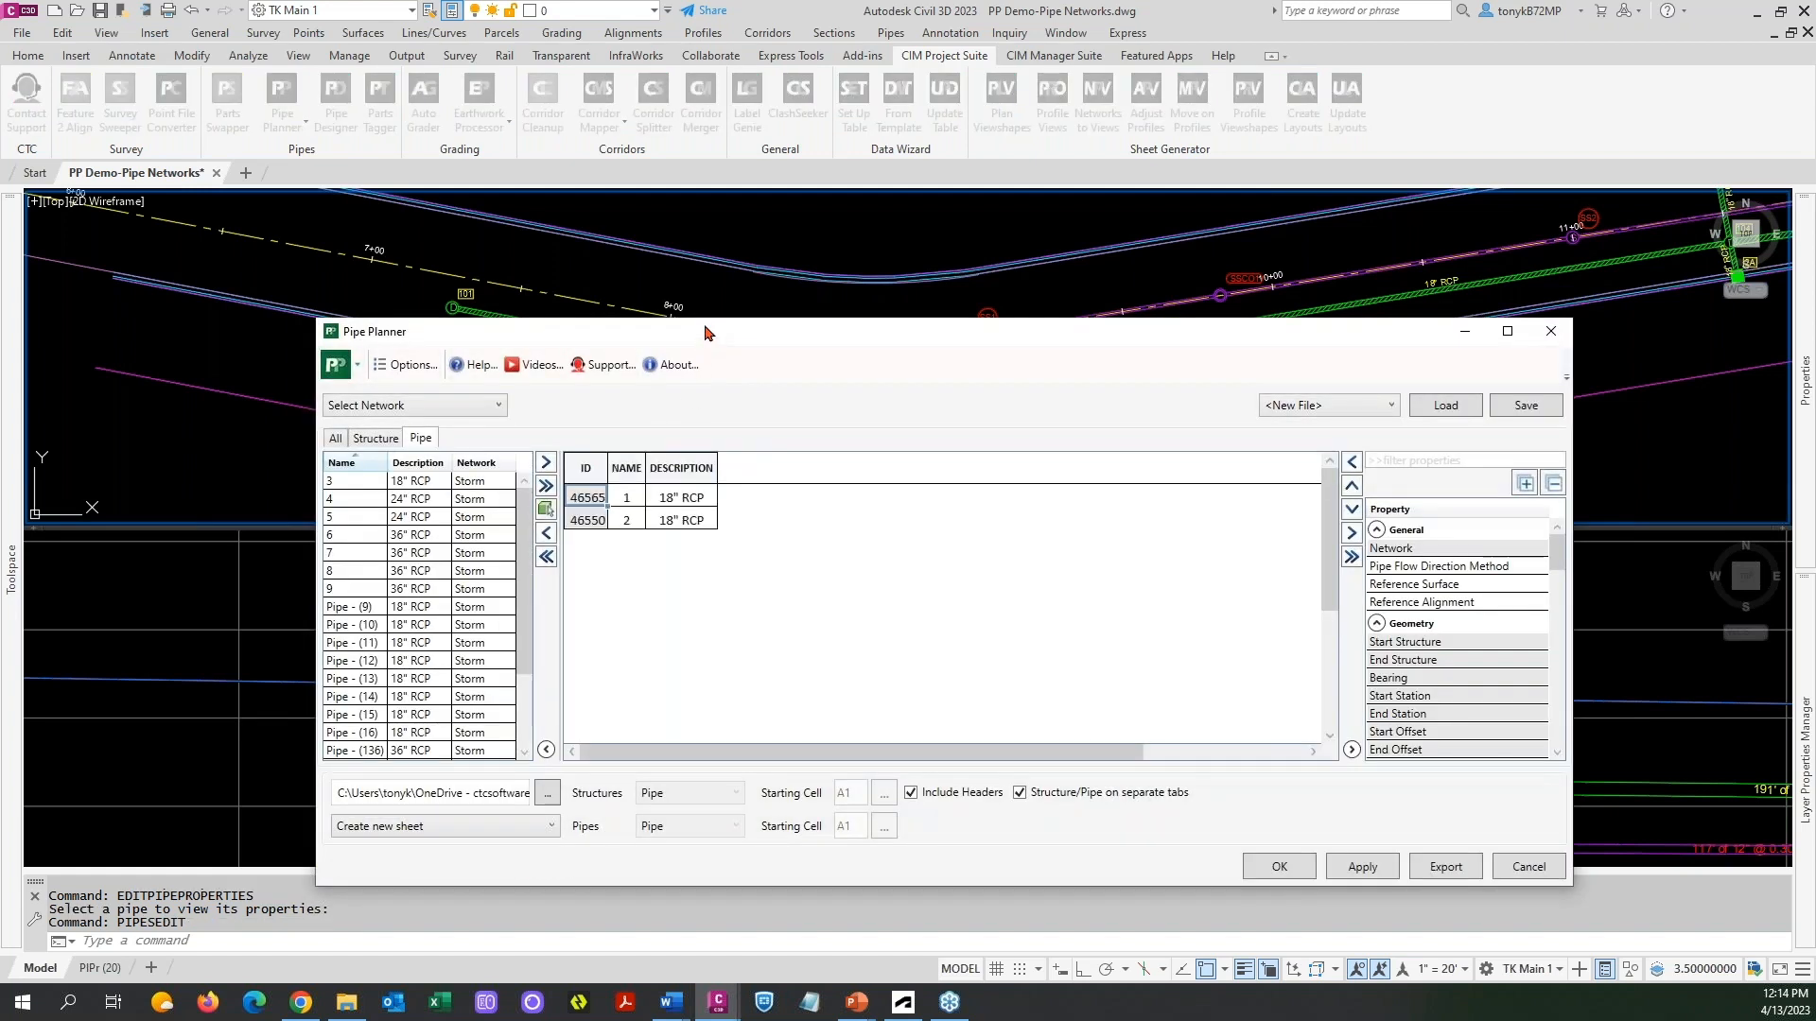
{"action": "left_click_drag", "start_coordinate": [705, 333], "coordinate": [736, 204]}
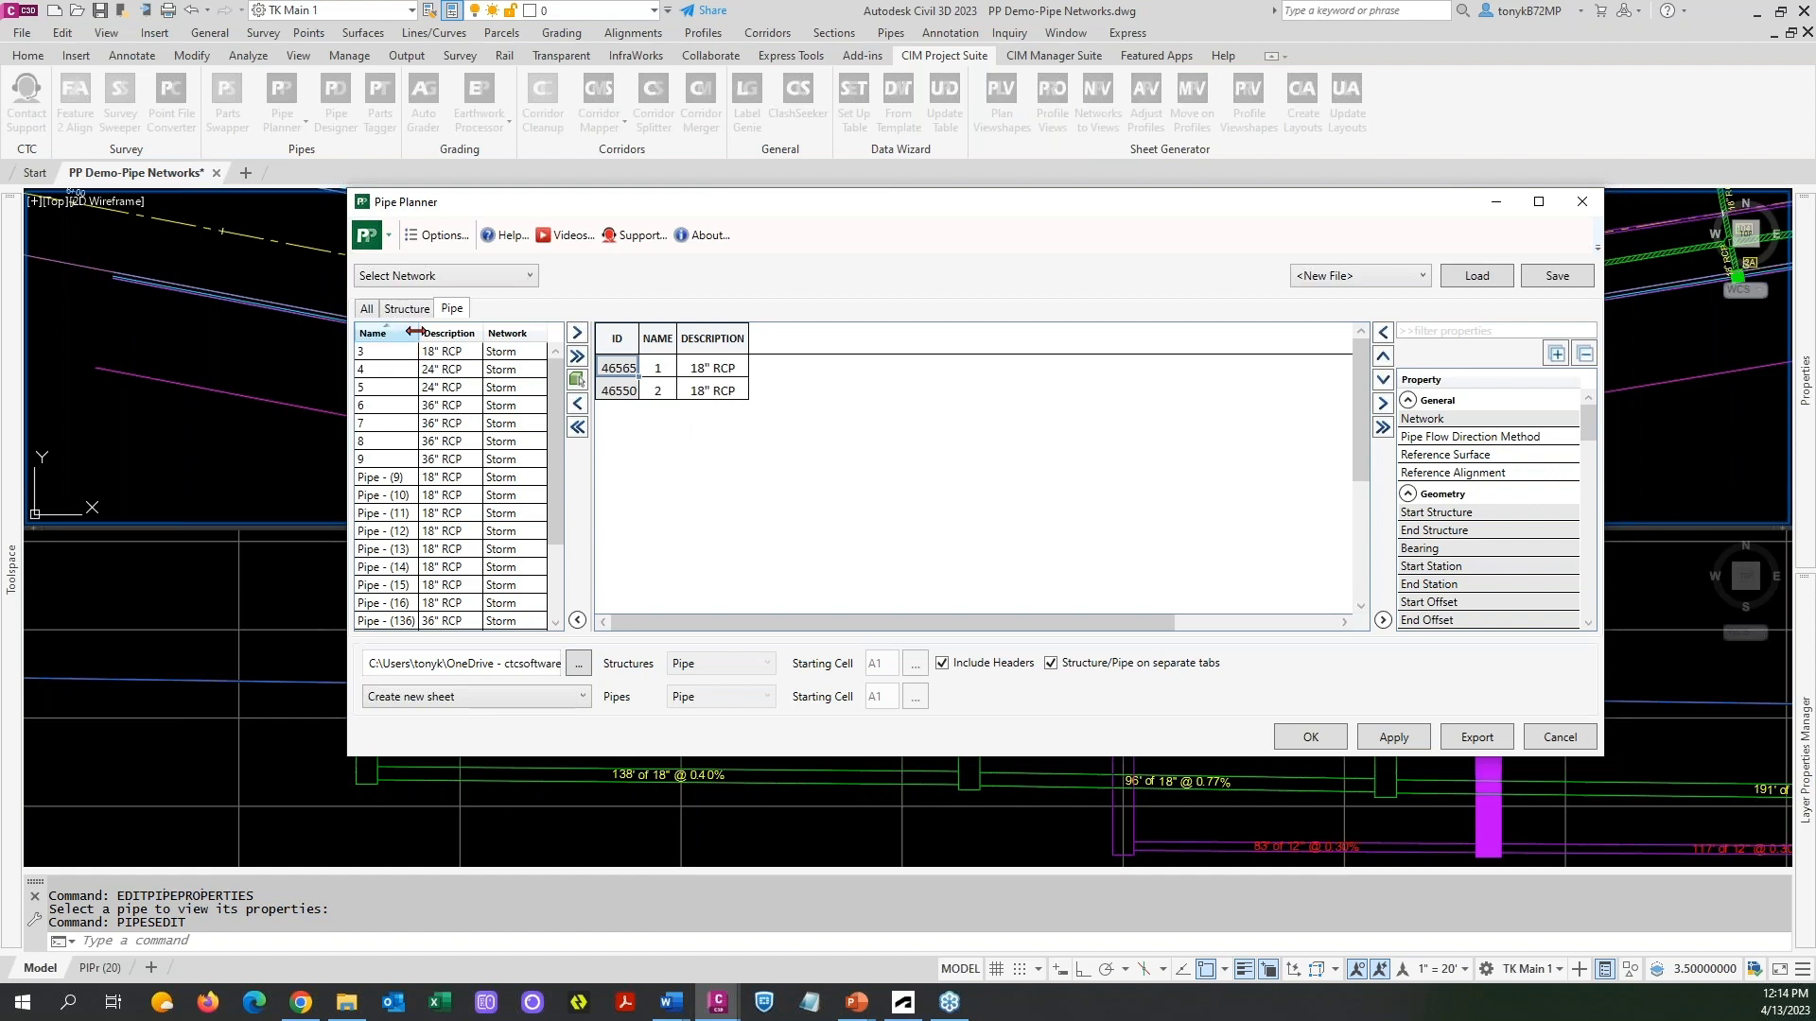
Add Storm structures 101, 102 and 103 to the table, and display pipes and structures together.
{"action": "left_click", "coordinate": [409, 310]}
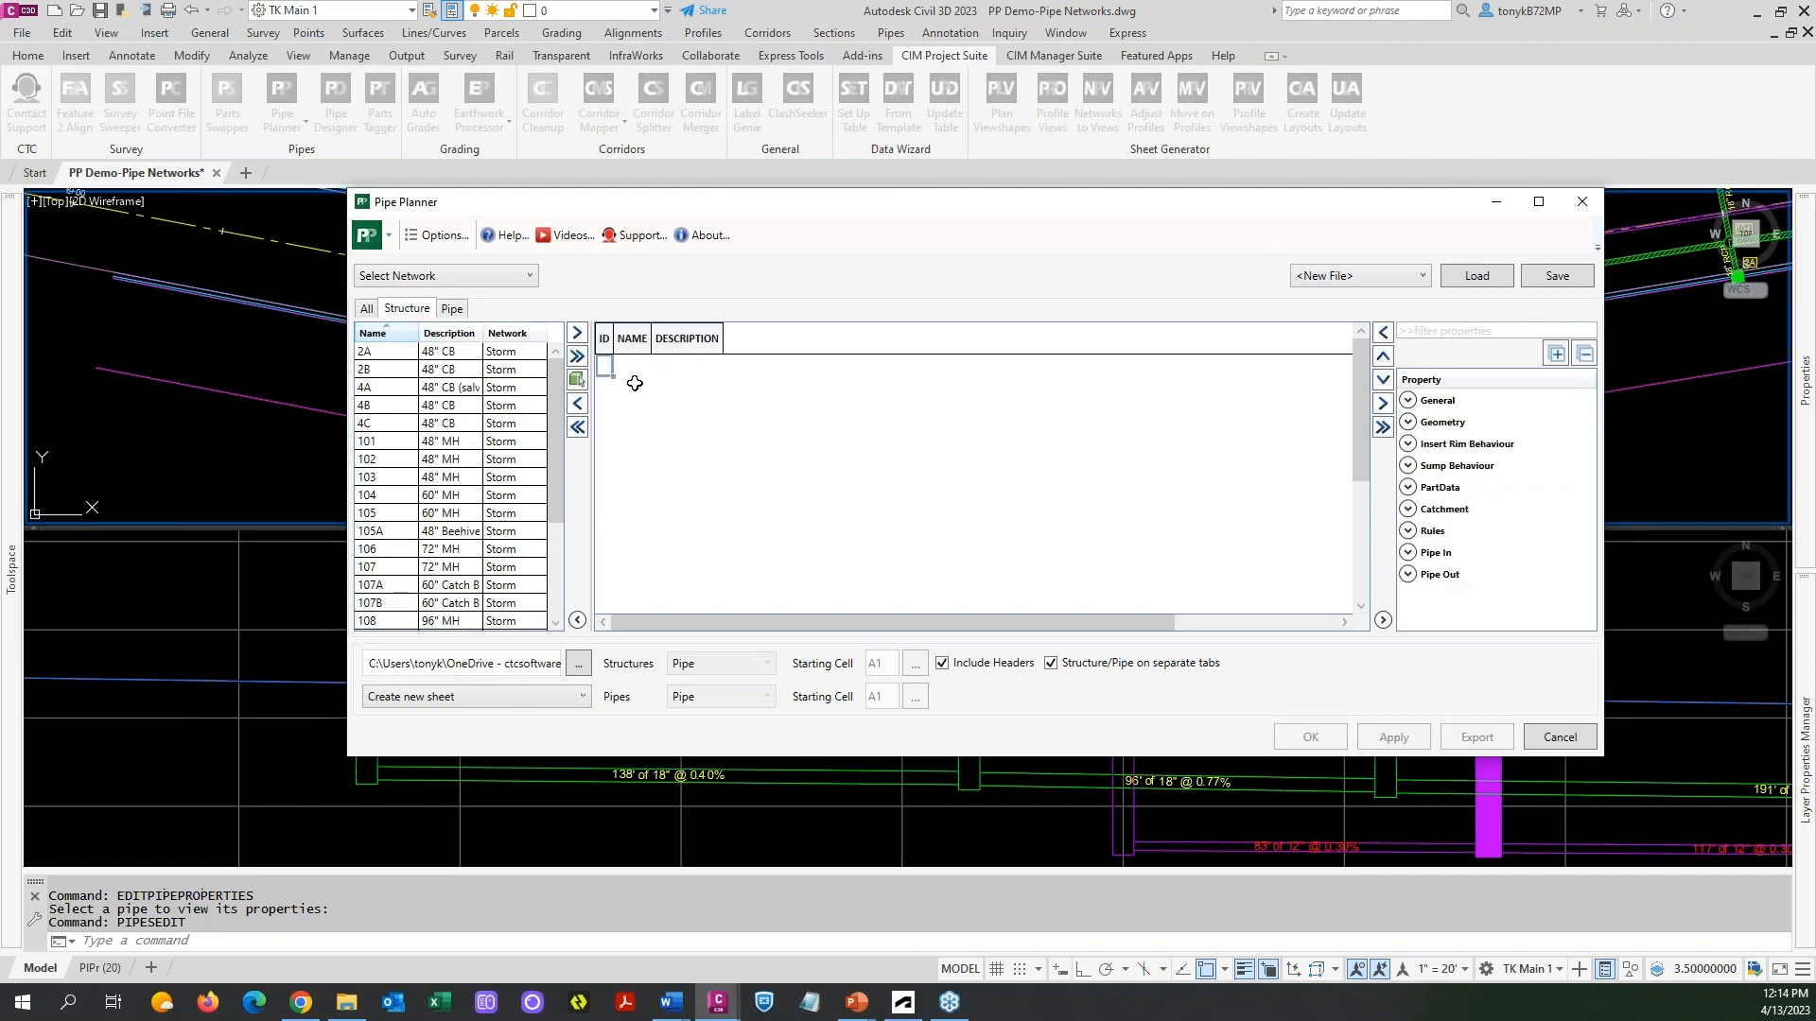
{"action": "left_click", "coordinate": [367, 310]}
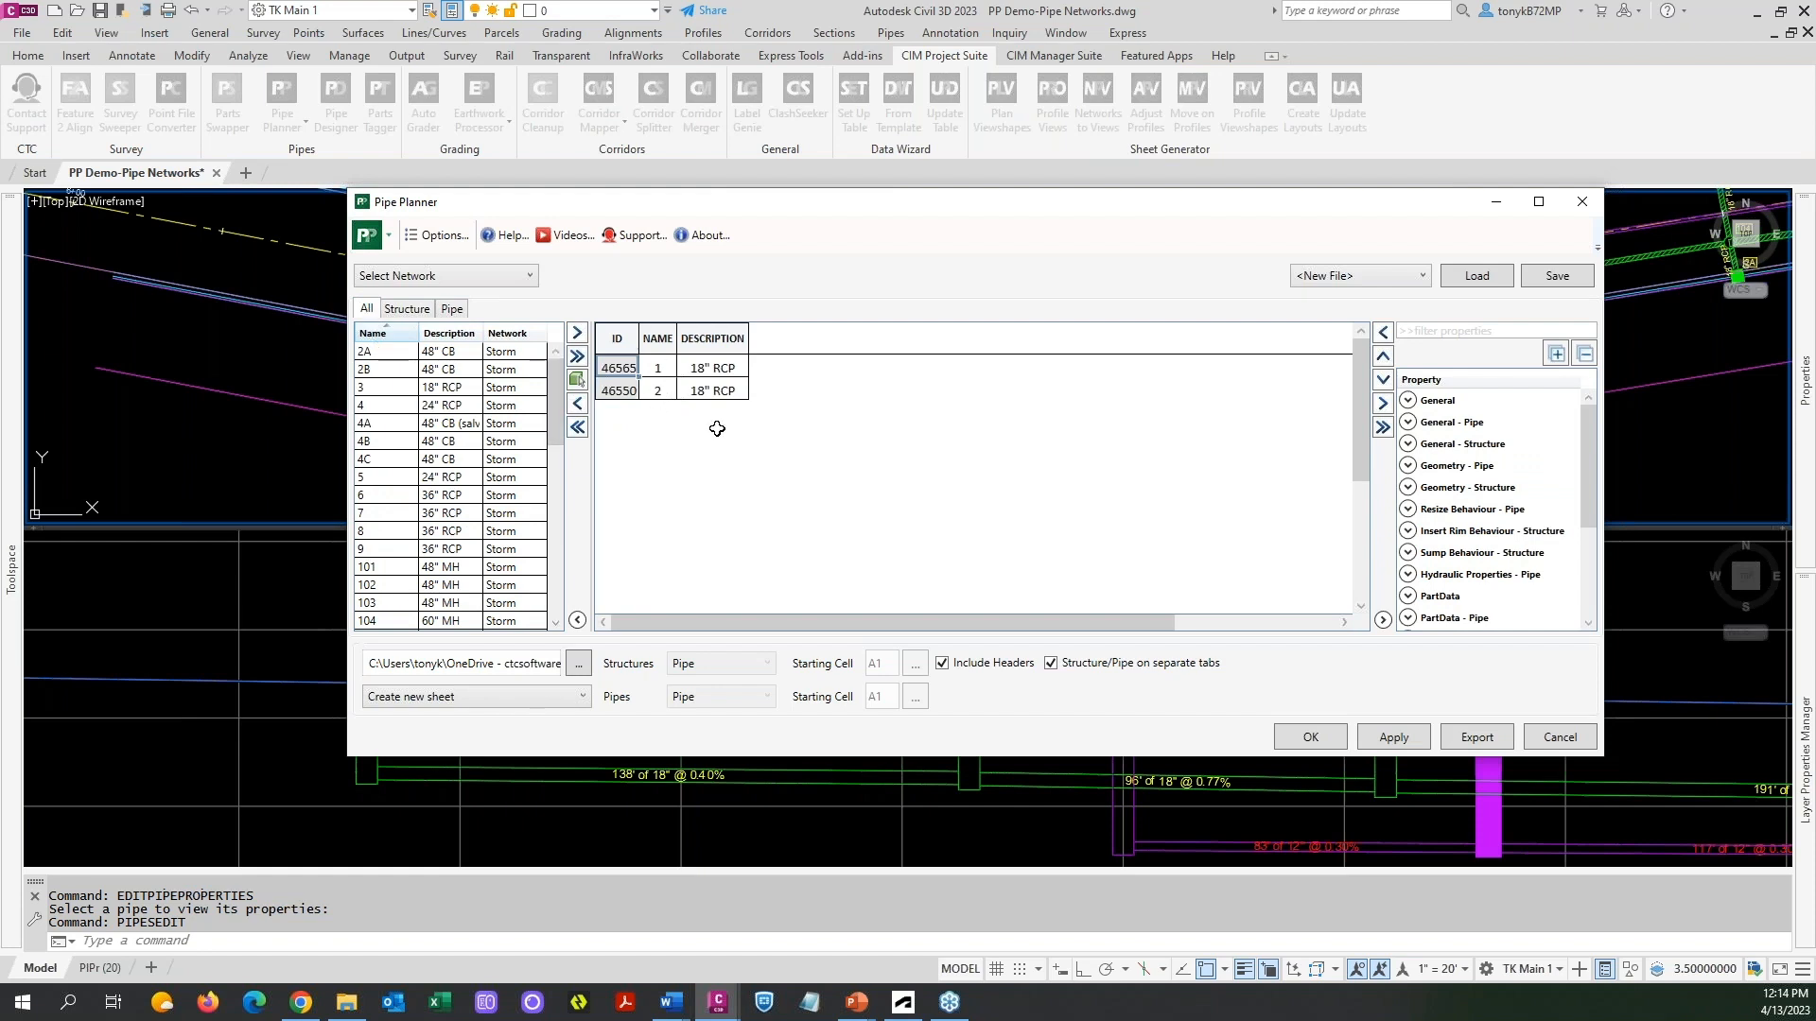
{"action": "left_click", "coordinate": [407, 312]}
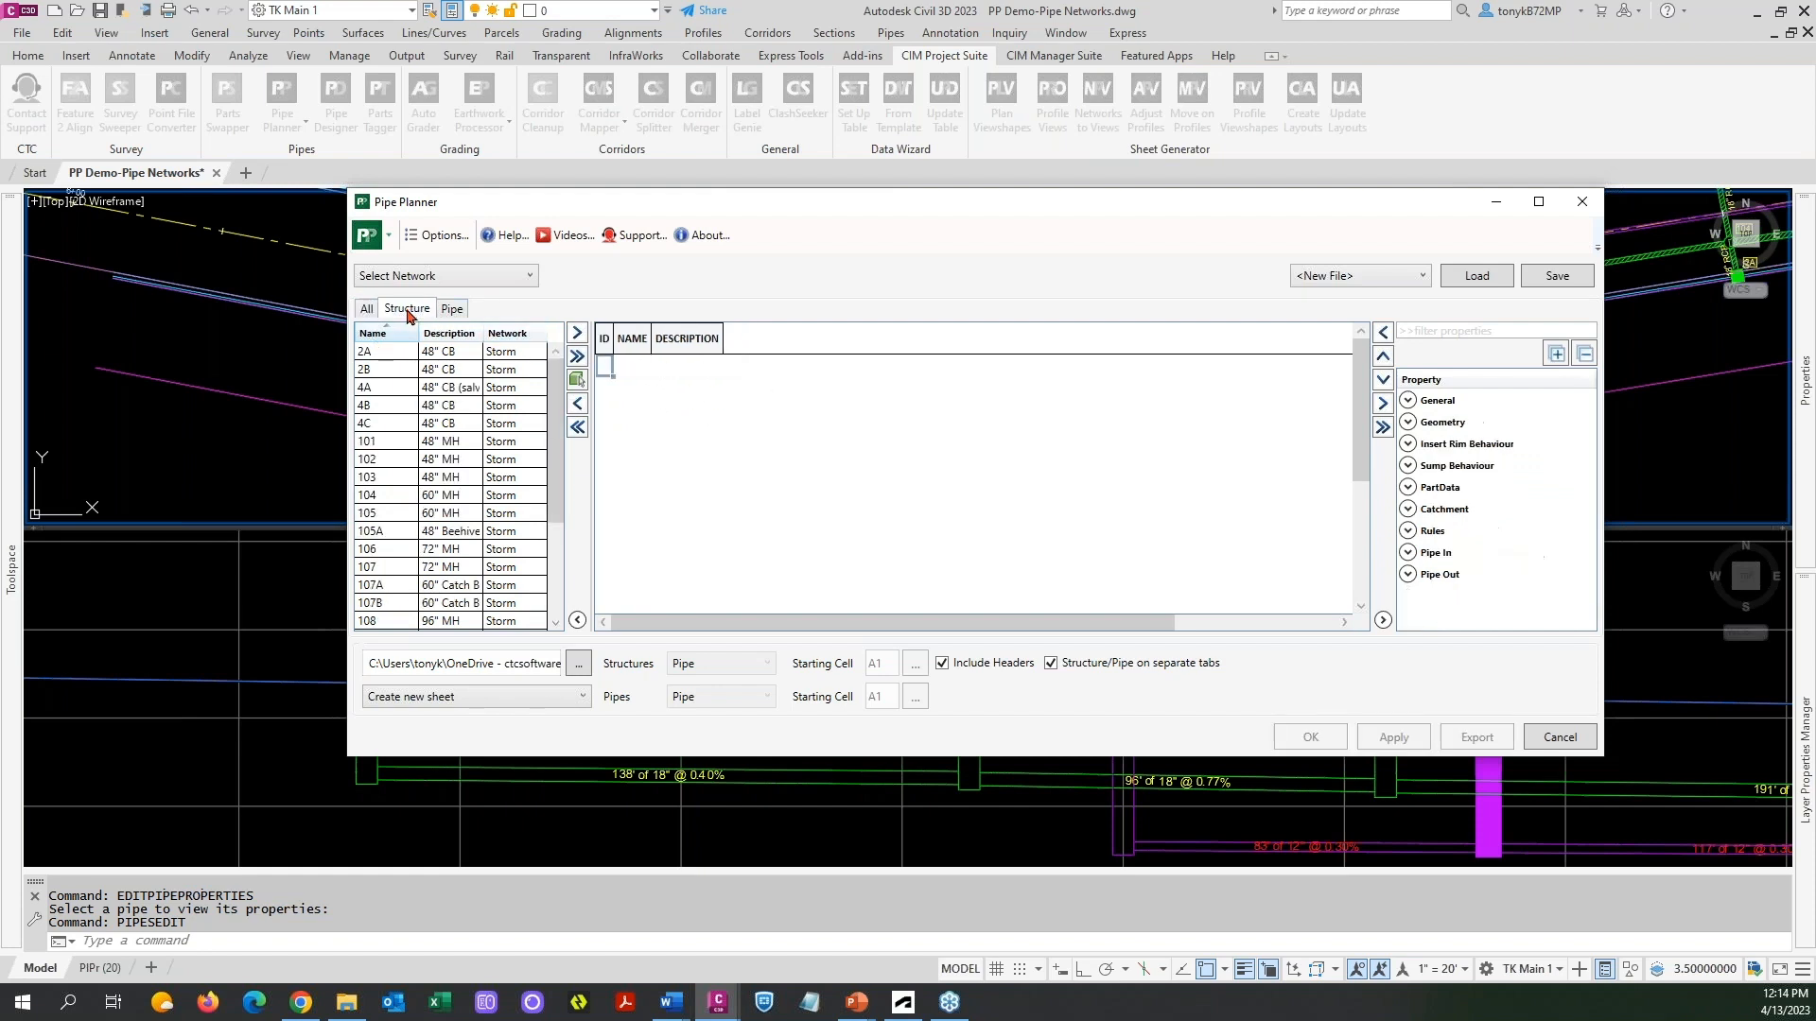
{"action": "left_click", "coordinate": [398, 444]}
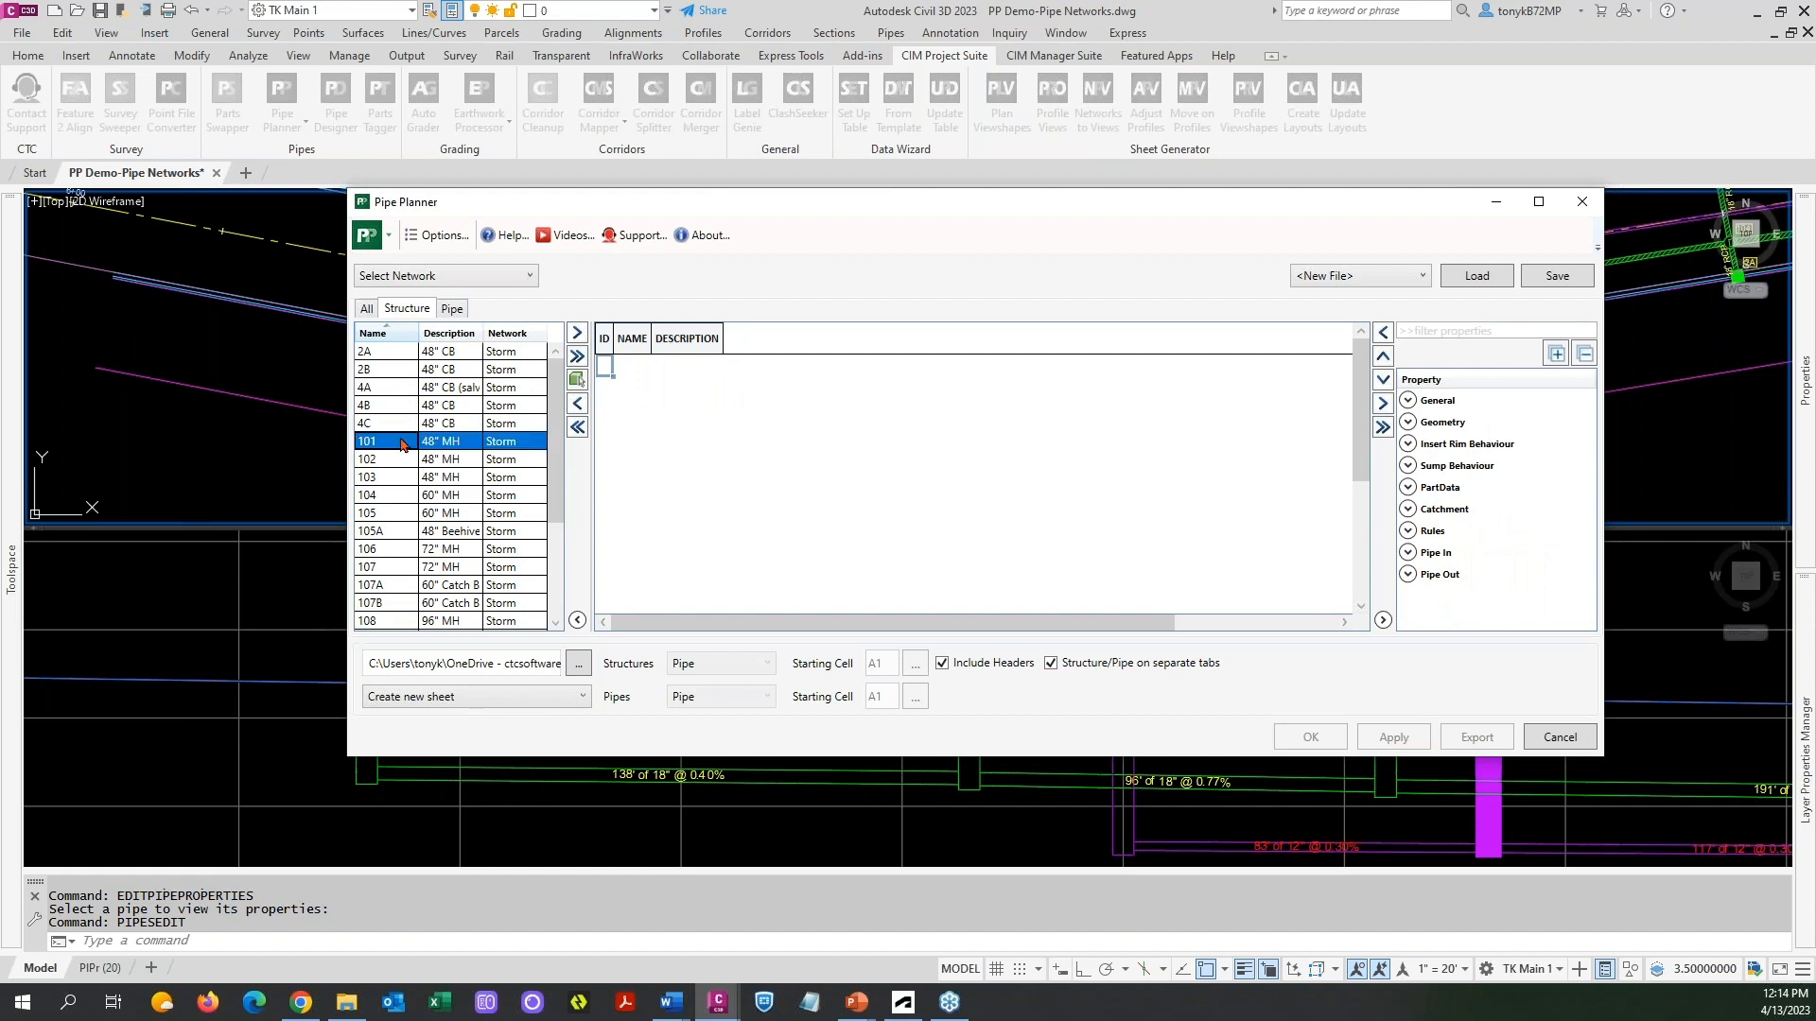
{"action": "left_click", "coordinate": [394, 479], "text": "shift"}
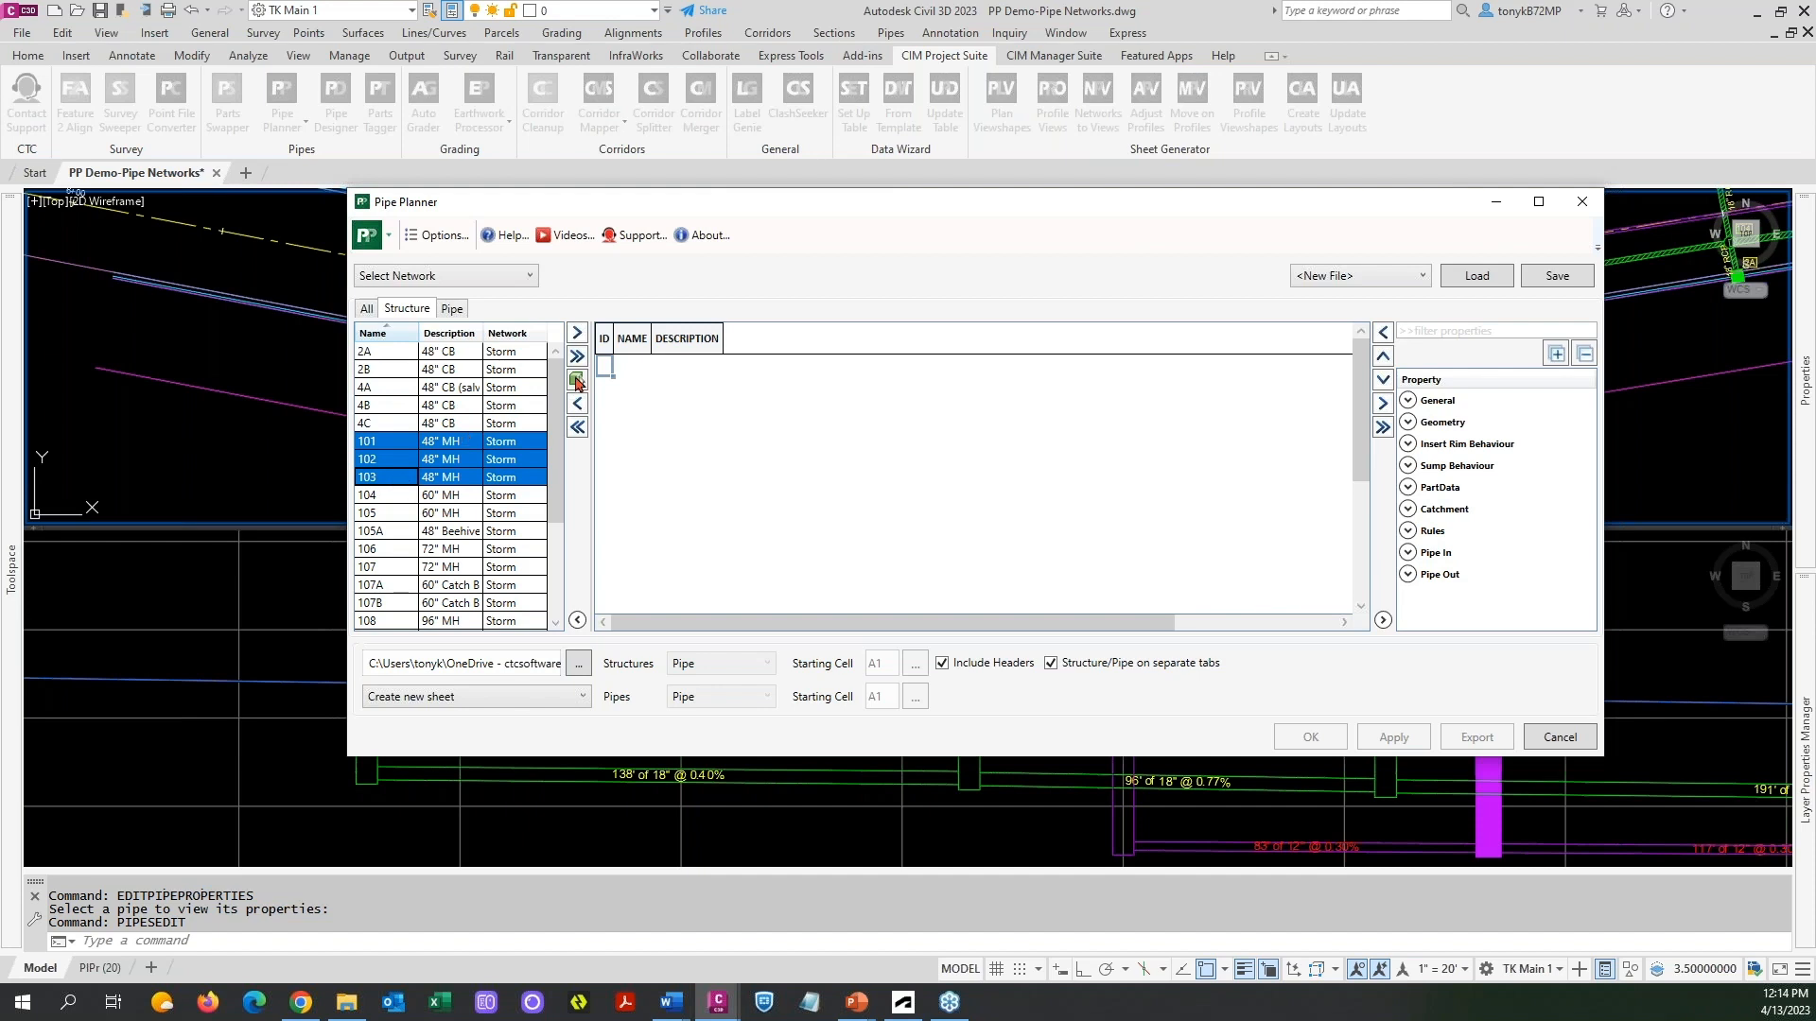
{"action": "left_click", "coordinate": [578, 335]}
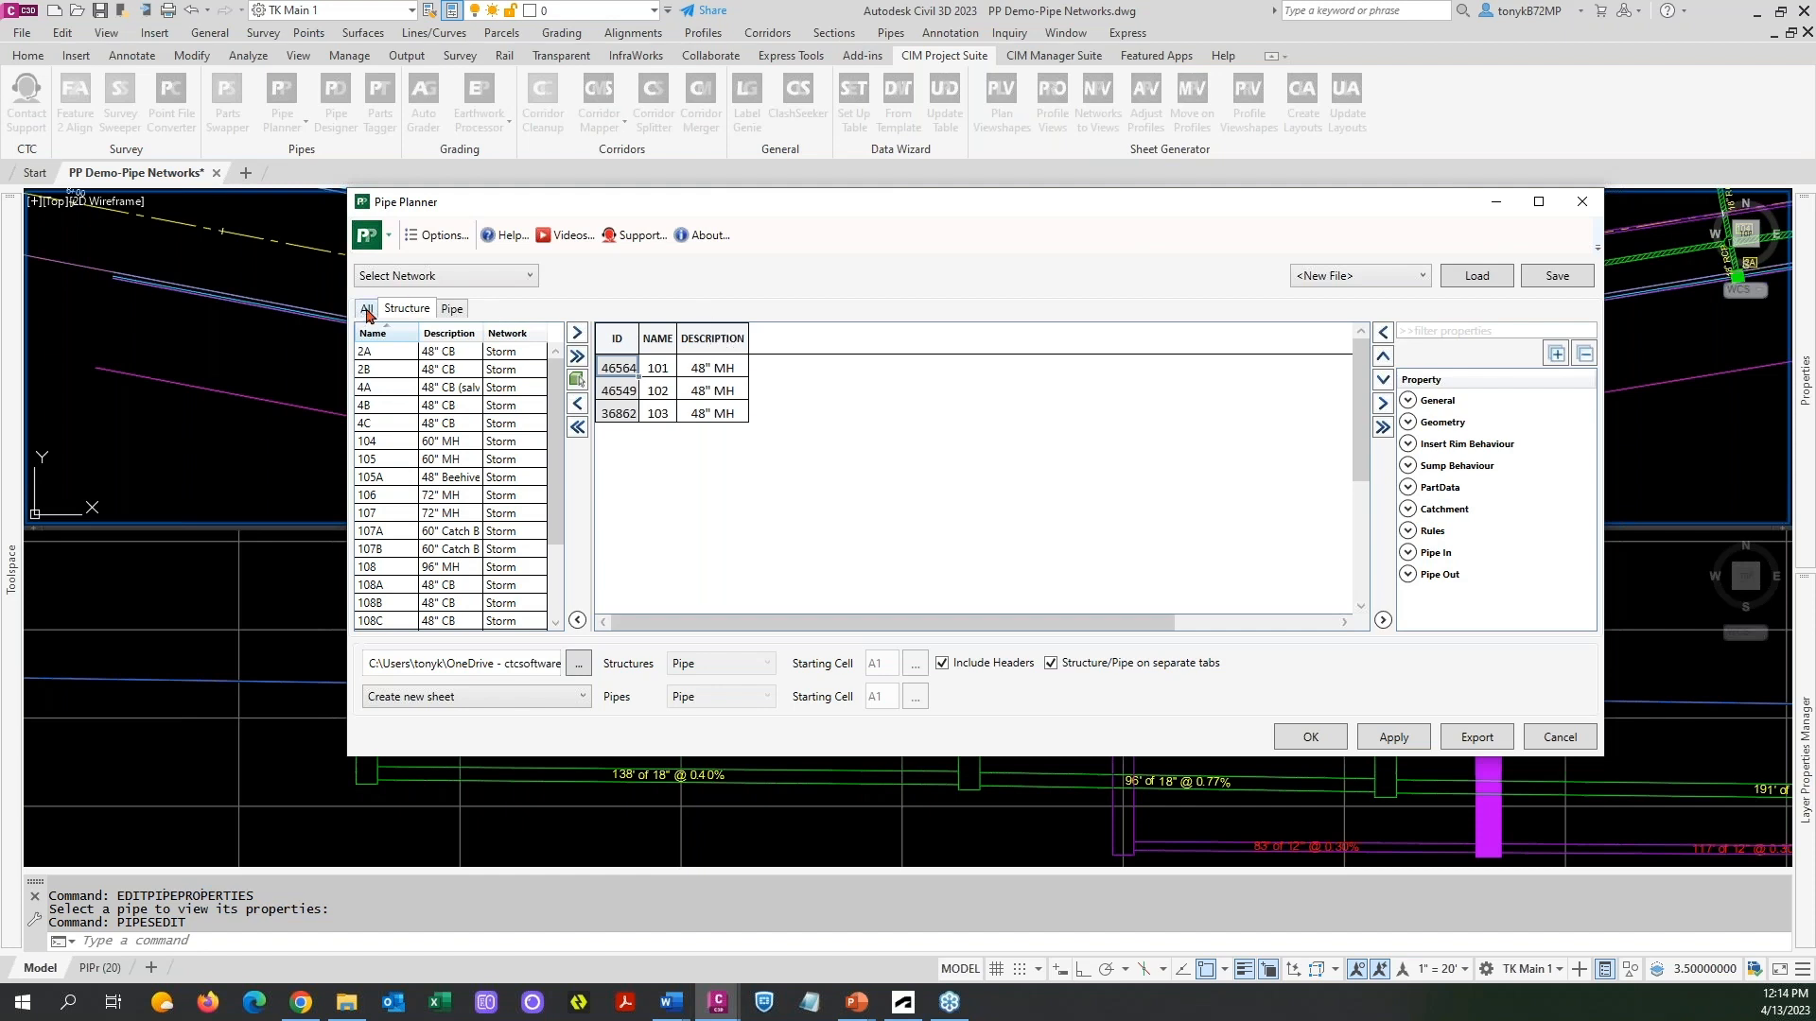
{"action": "left_click", "coordinate": [367, 309]}
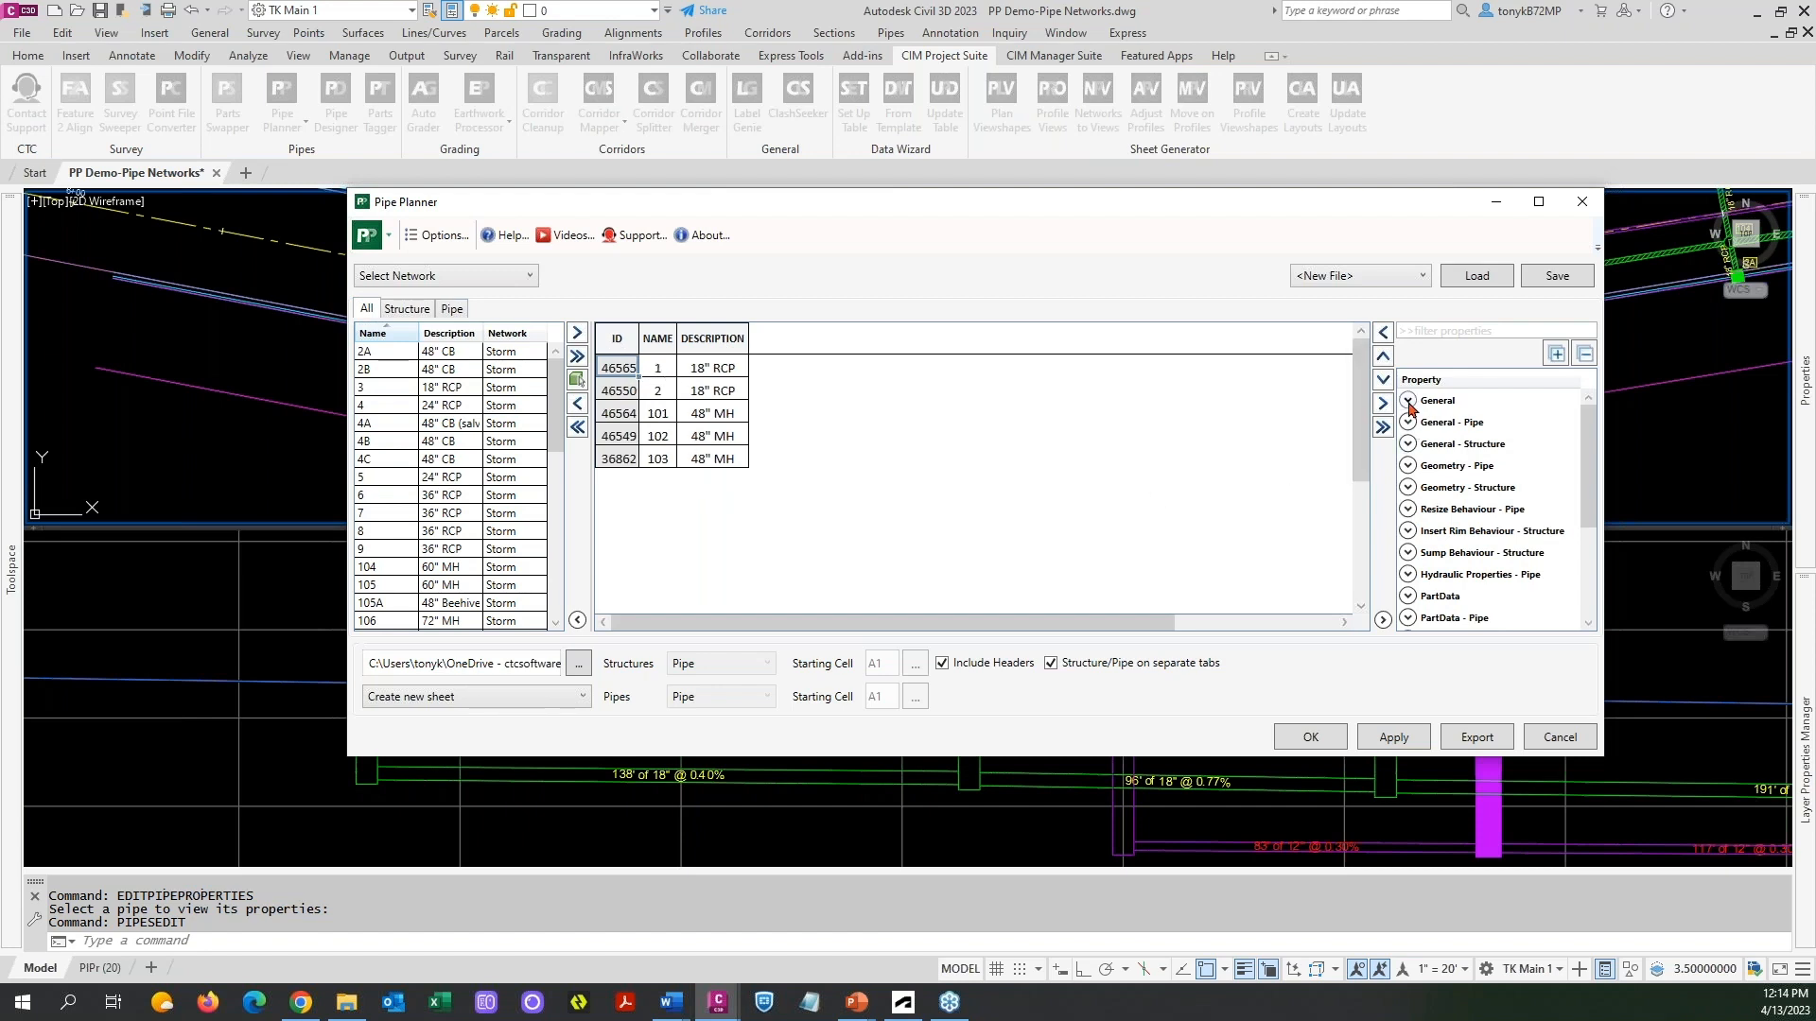
Examine the properties available in the General, General - Pipe, General - Structure and Geometry - Pipe groups.
{"action": "left_click", "coordinate": [1408, 402]}
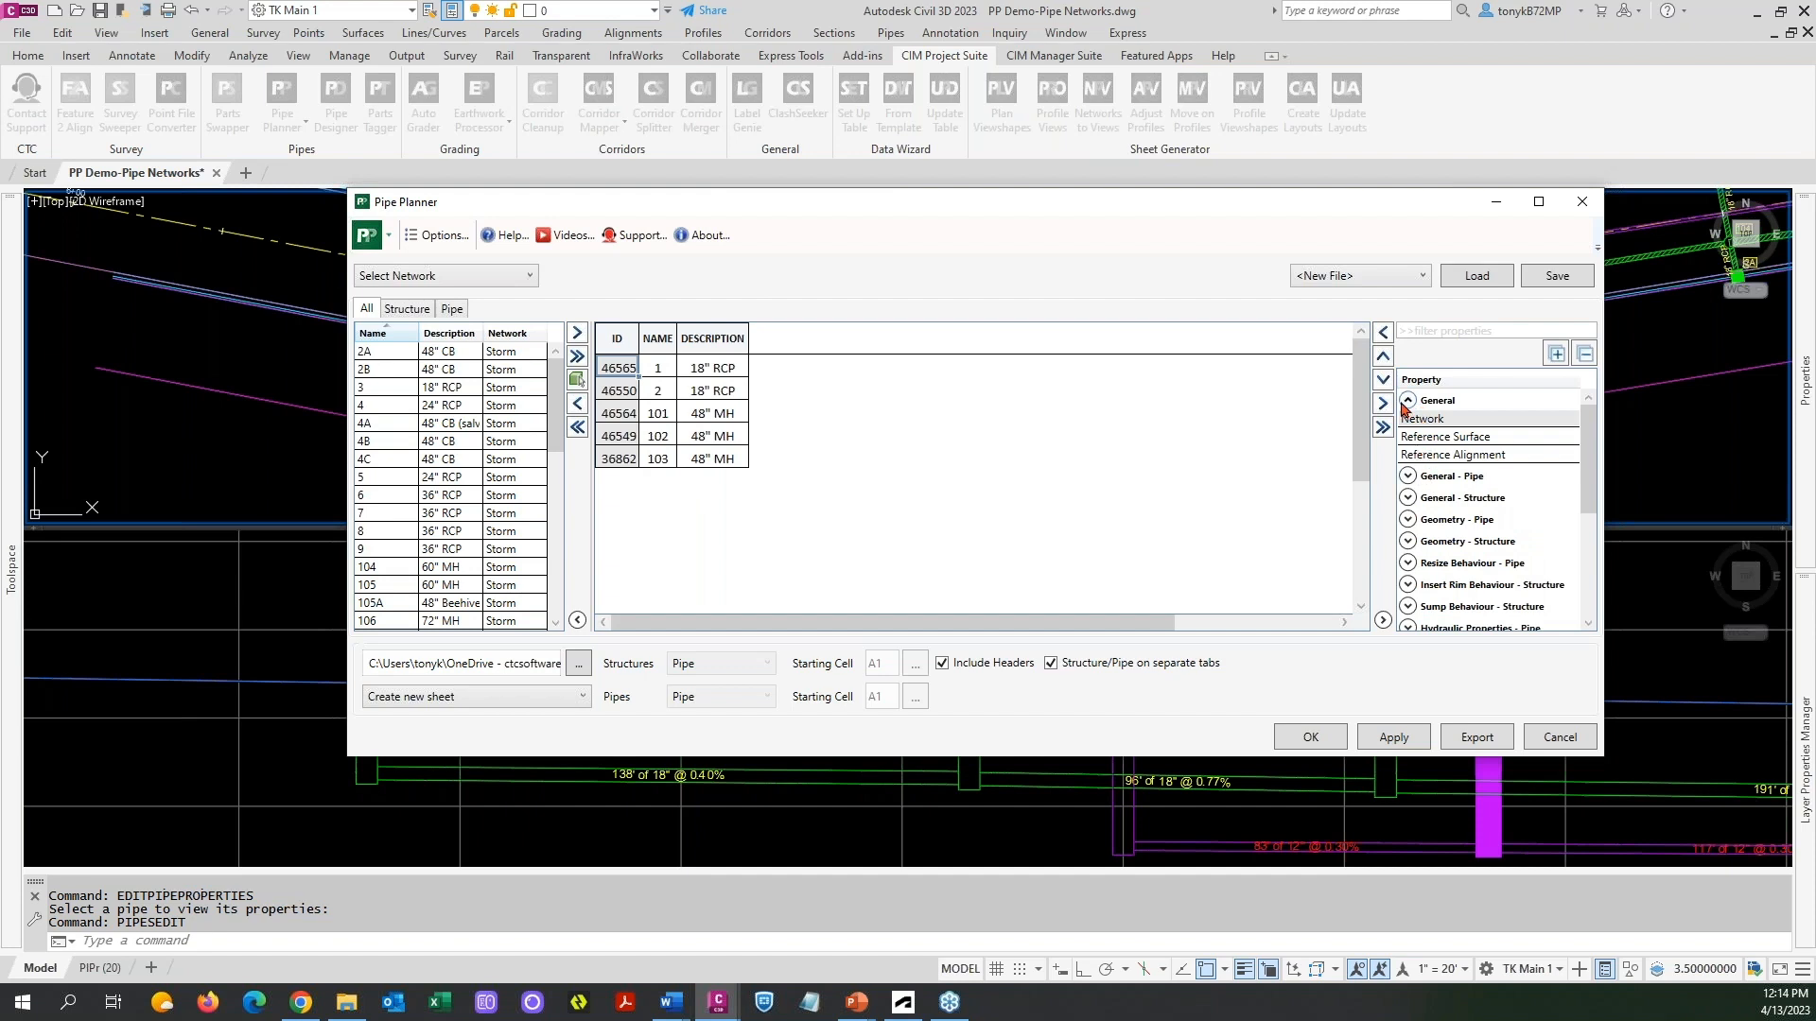
{"action": "left_click", "coordinate": [1408, 404]}
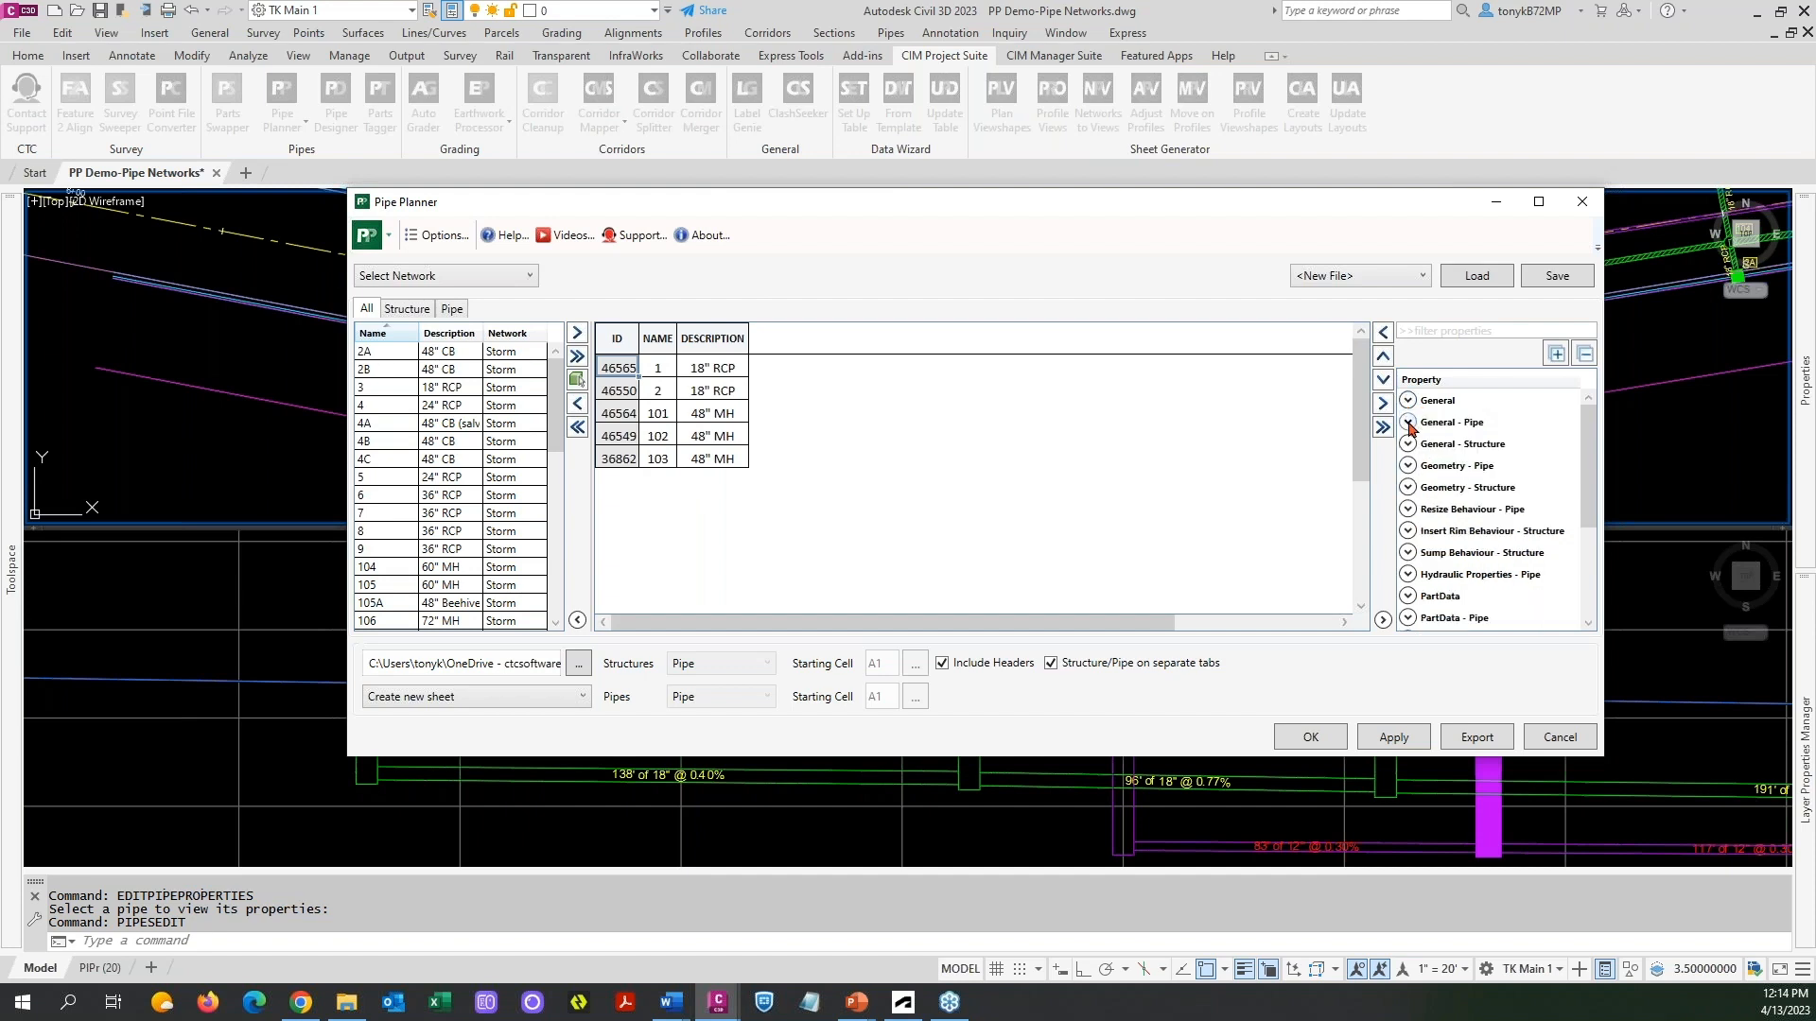
{"action": "left_click", "coordinate": [1408, 423]}
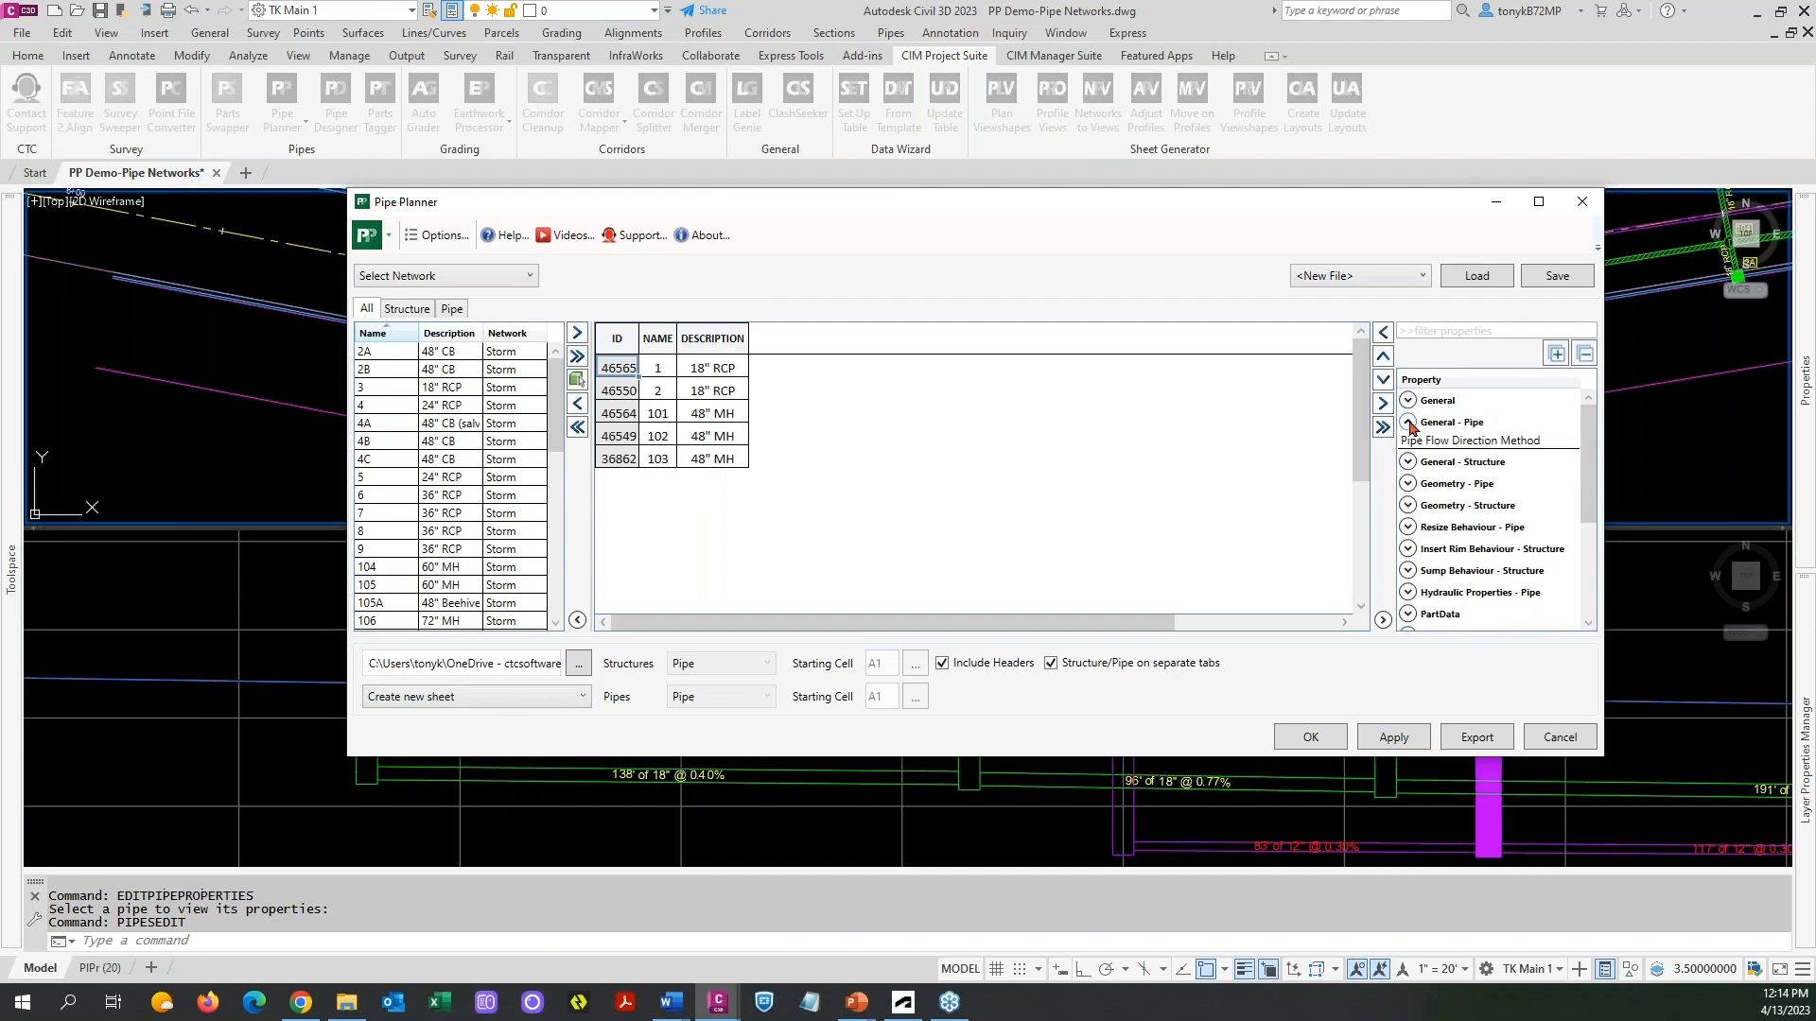
{"action": "left_click", "coordinate": [1408, 423]}
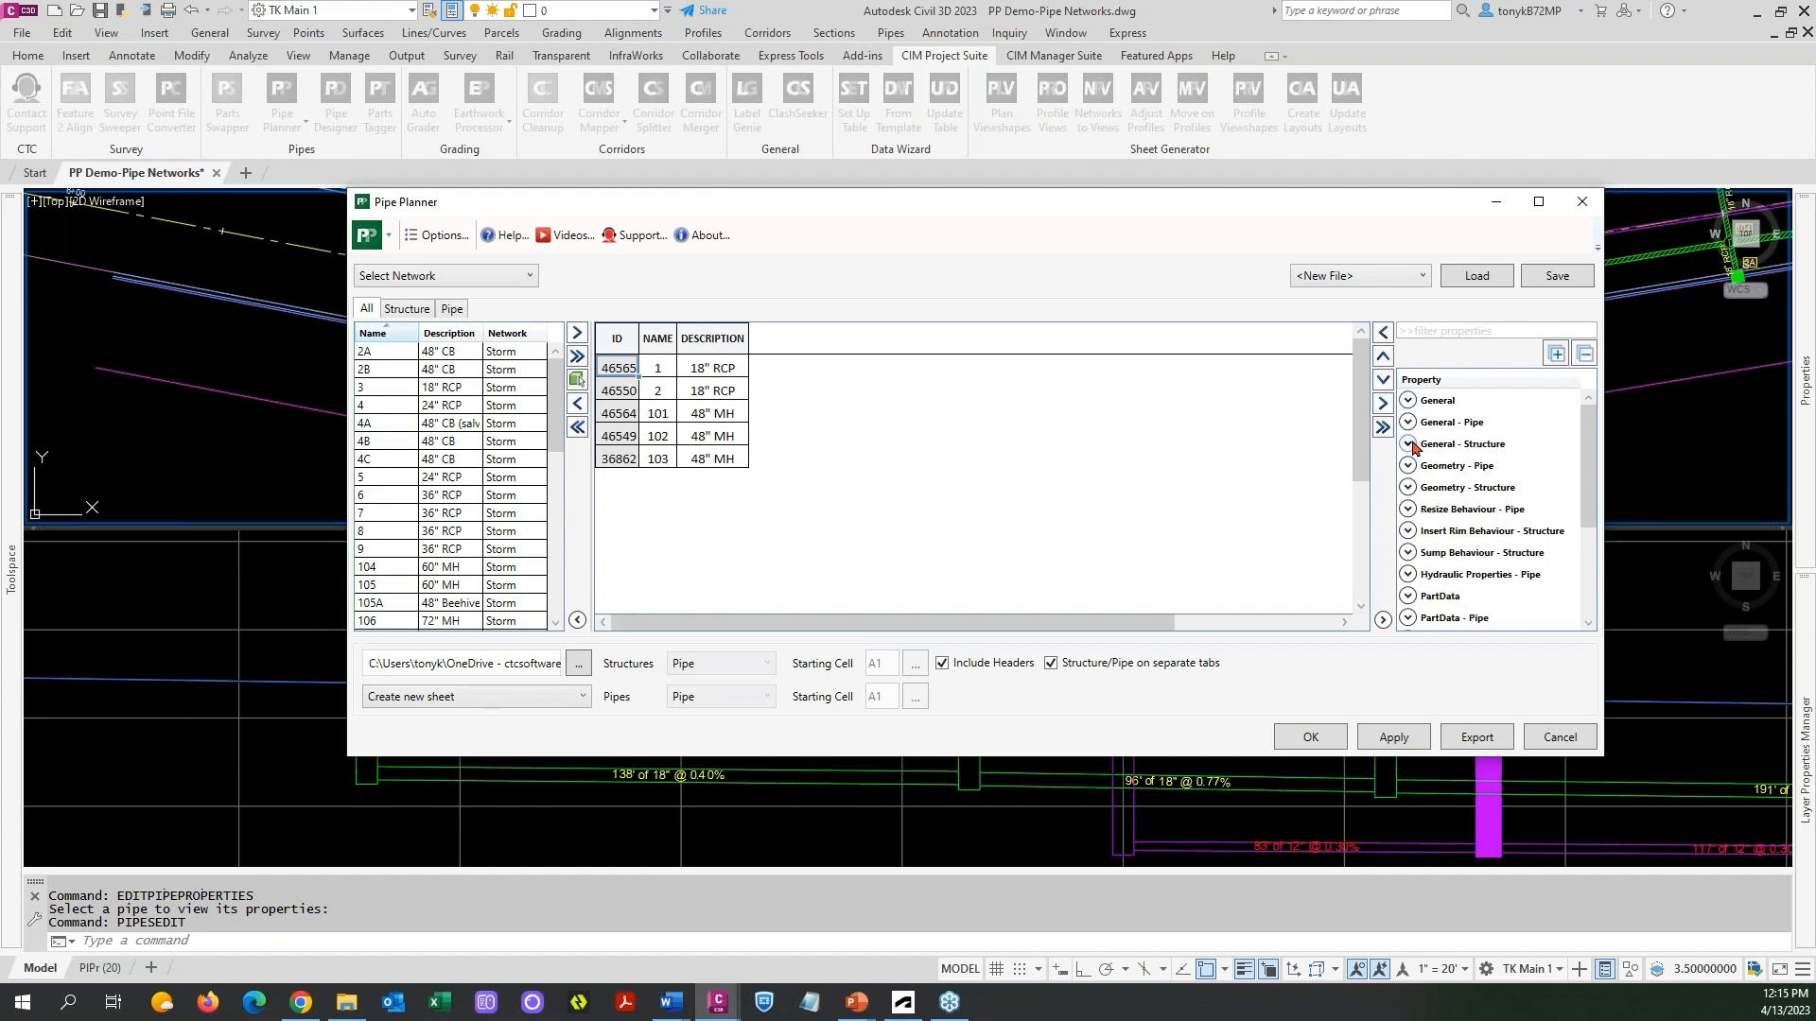
{"action": "left_click", "coordinate": [1408, 444]}
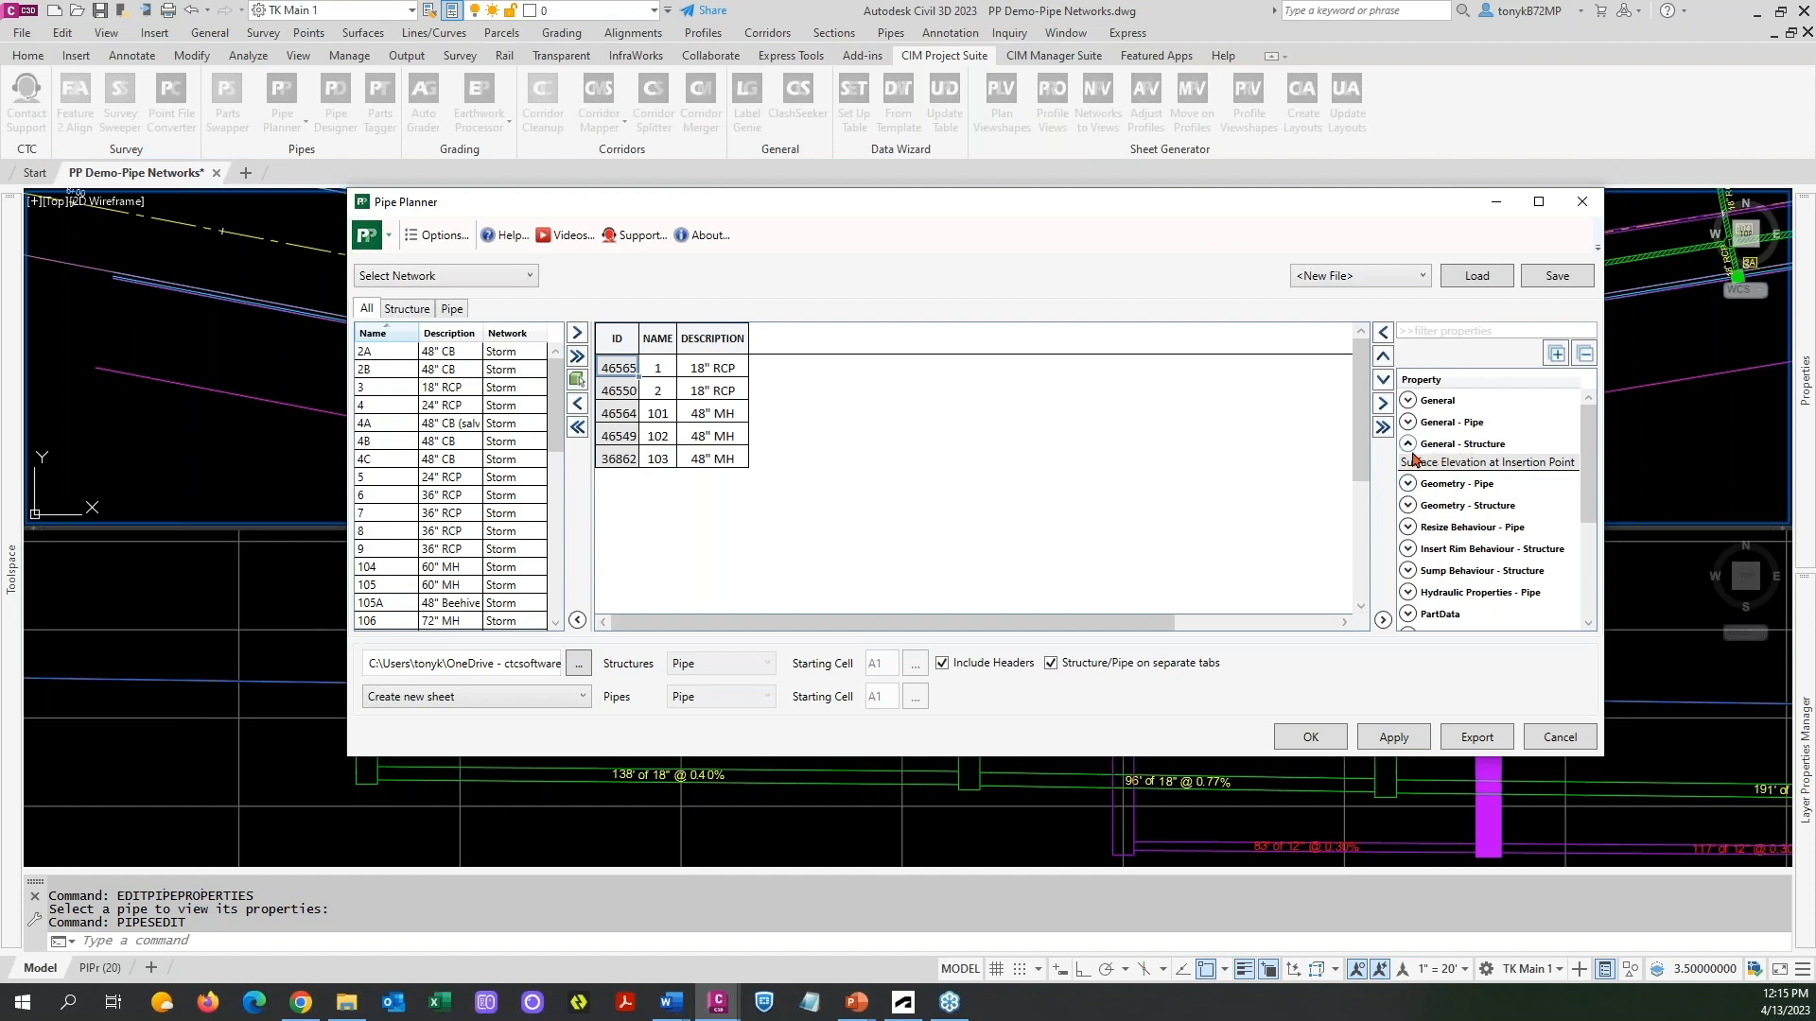
{"action": "left_click", "coordinate": [1408, 444]}
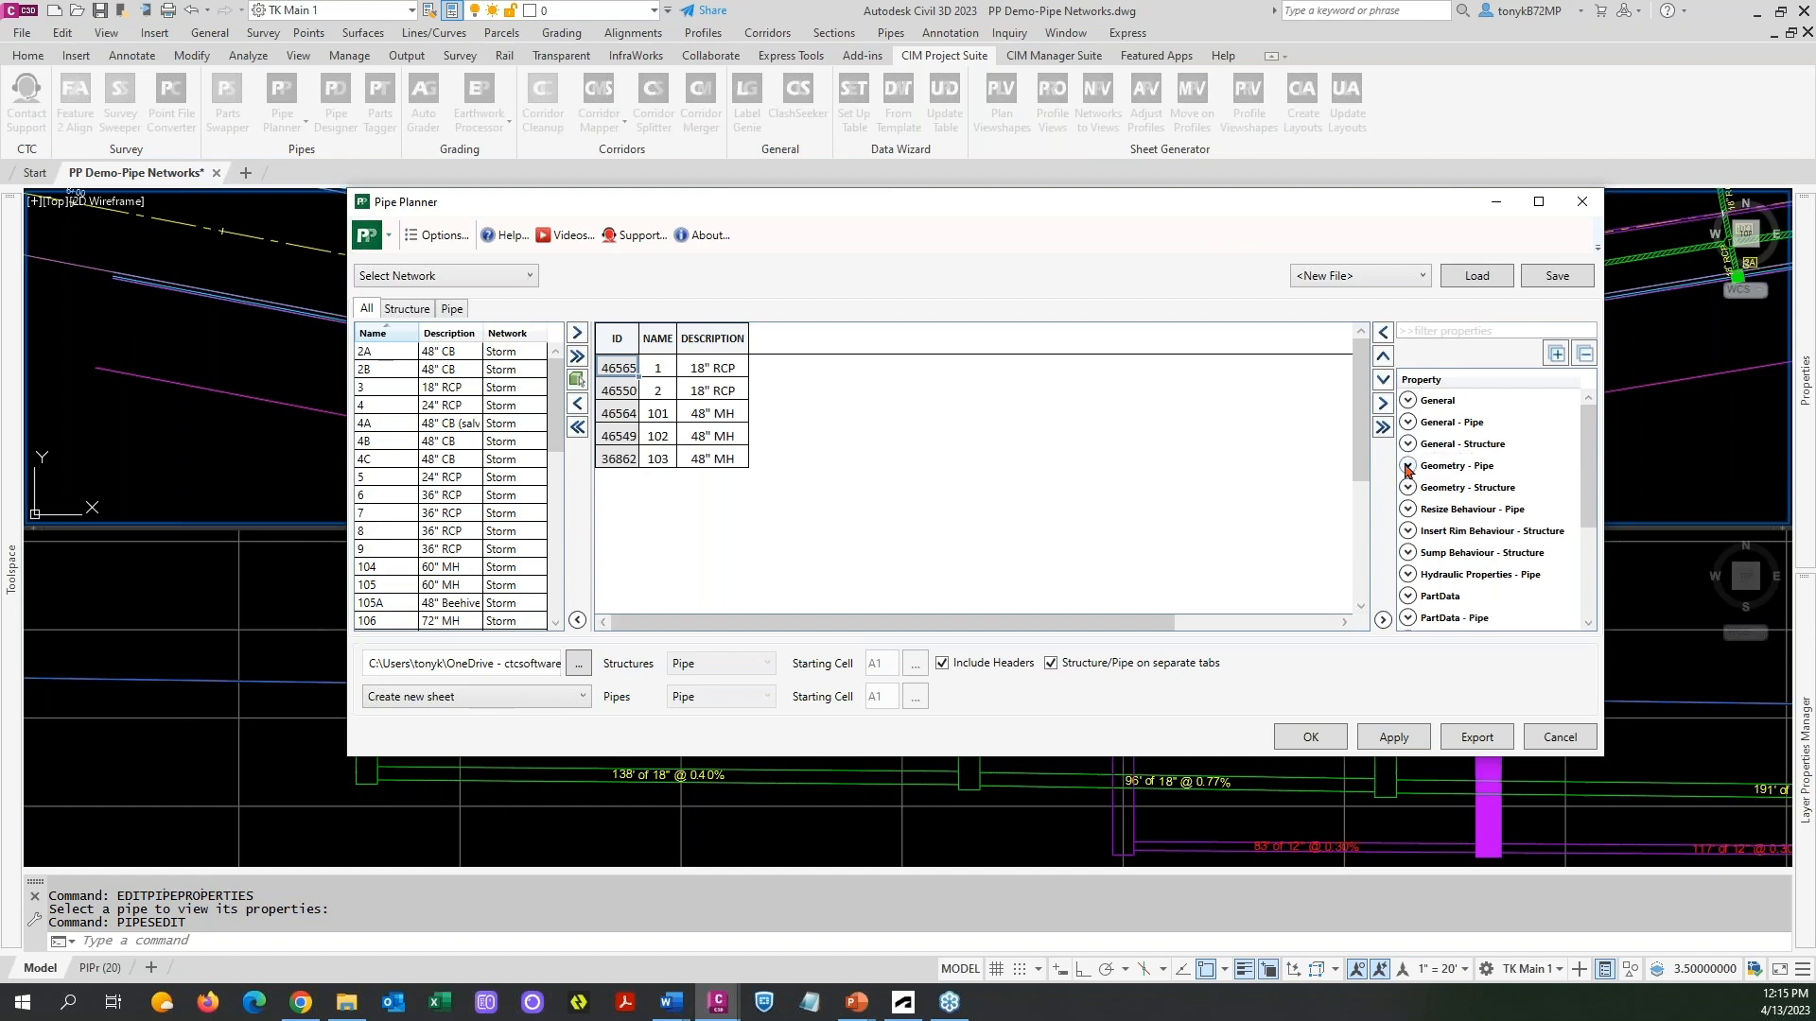
{"action": "left_click", "coordinate": [1408, 466]}
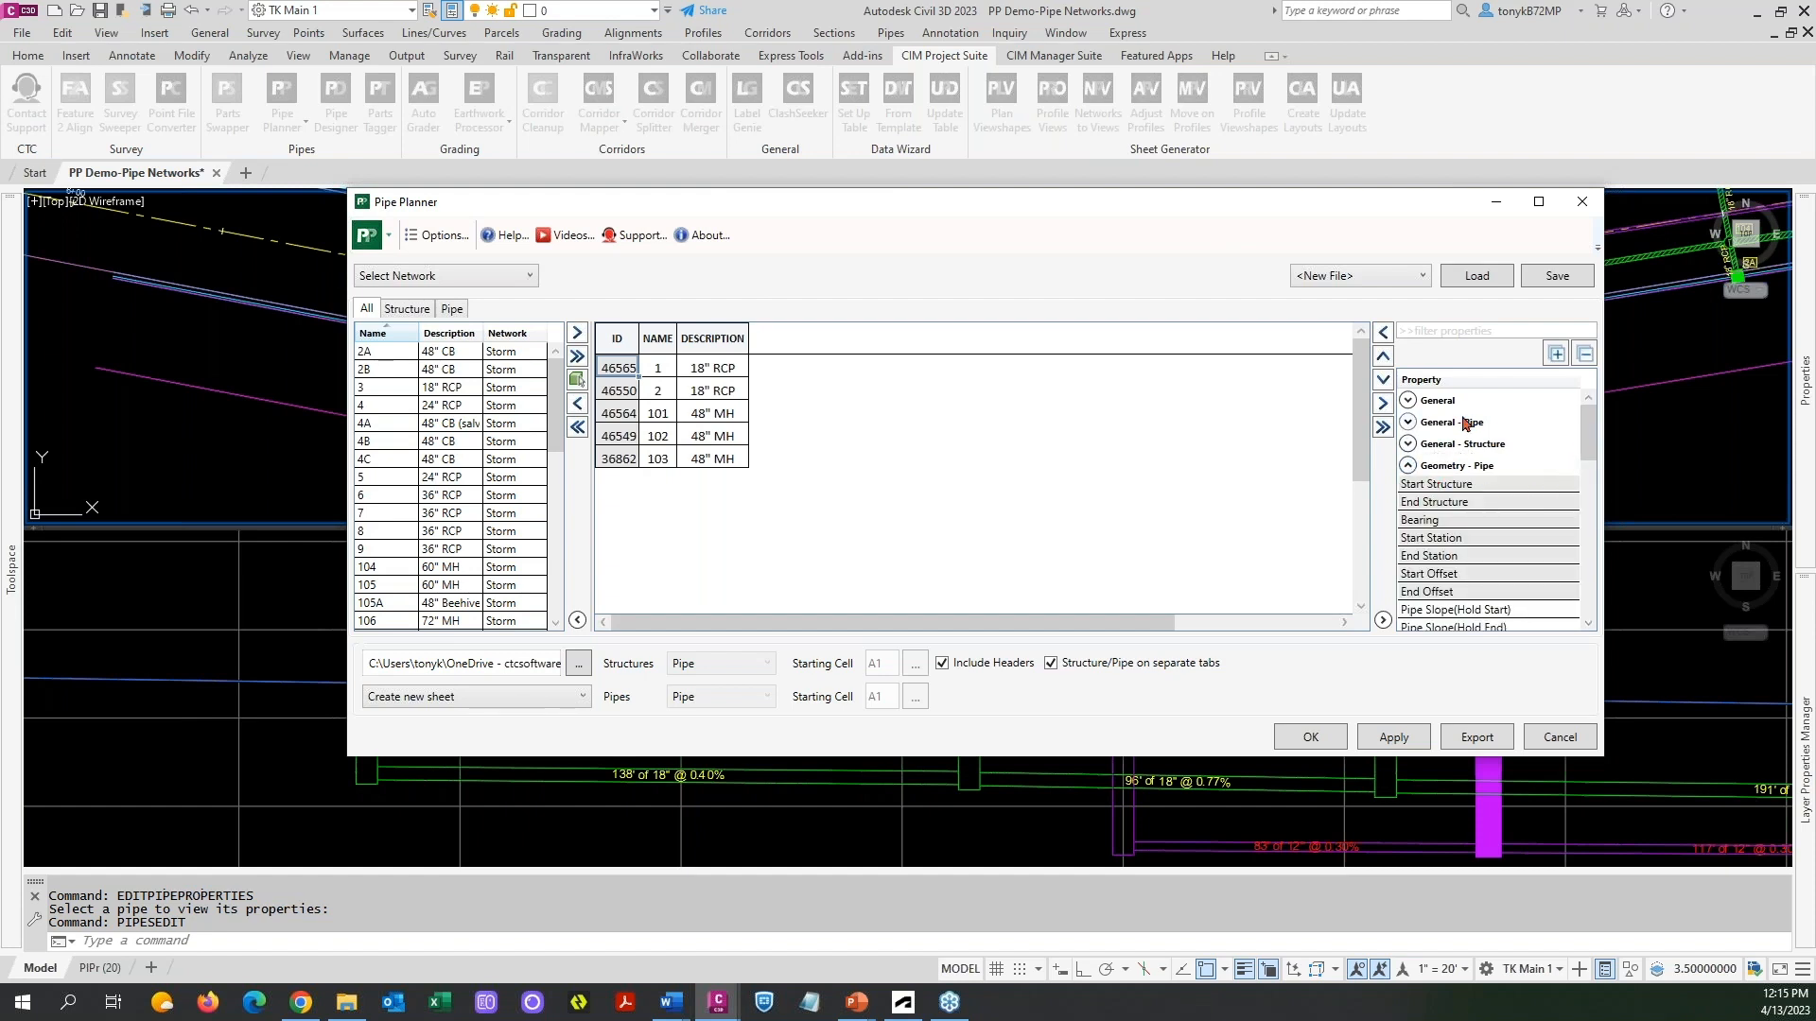
{"action": "left_click", "coordinate": [1408, 400]}
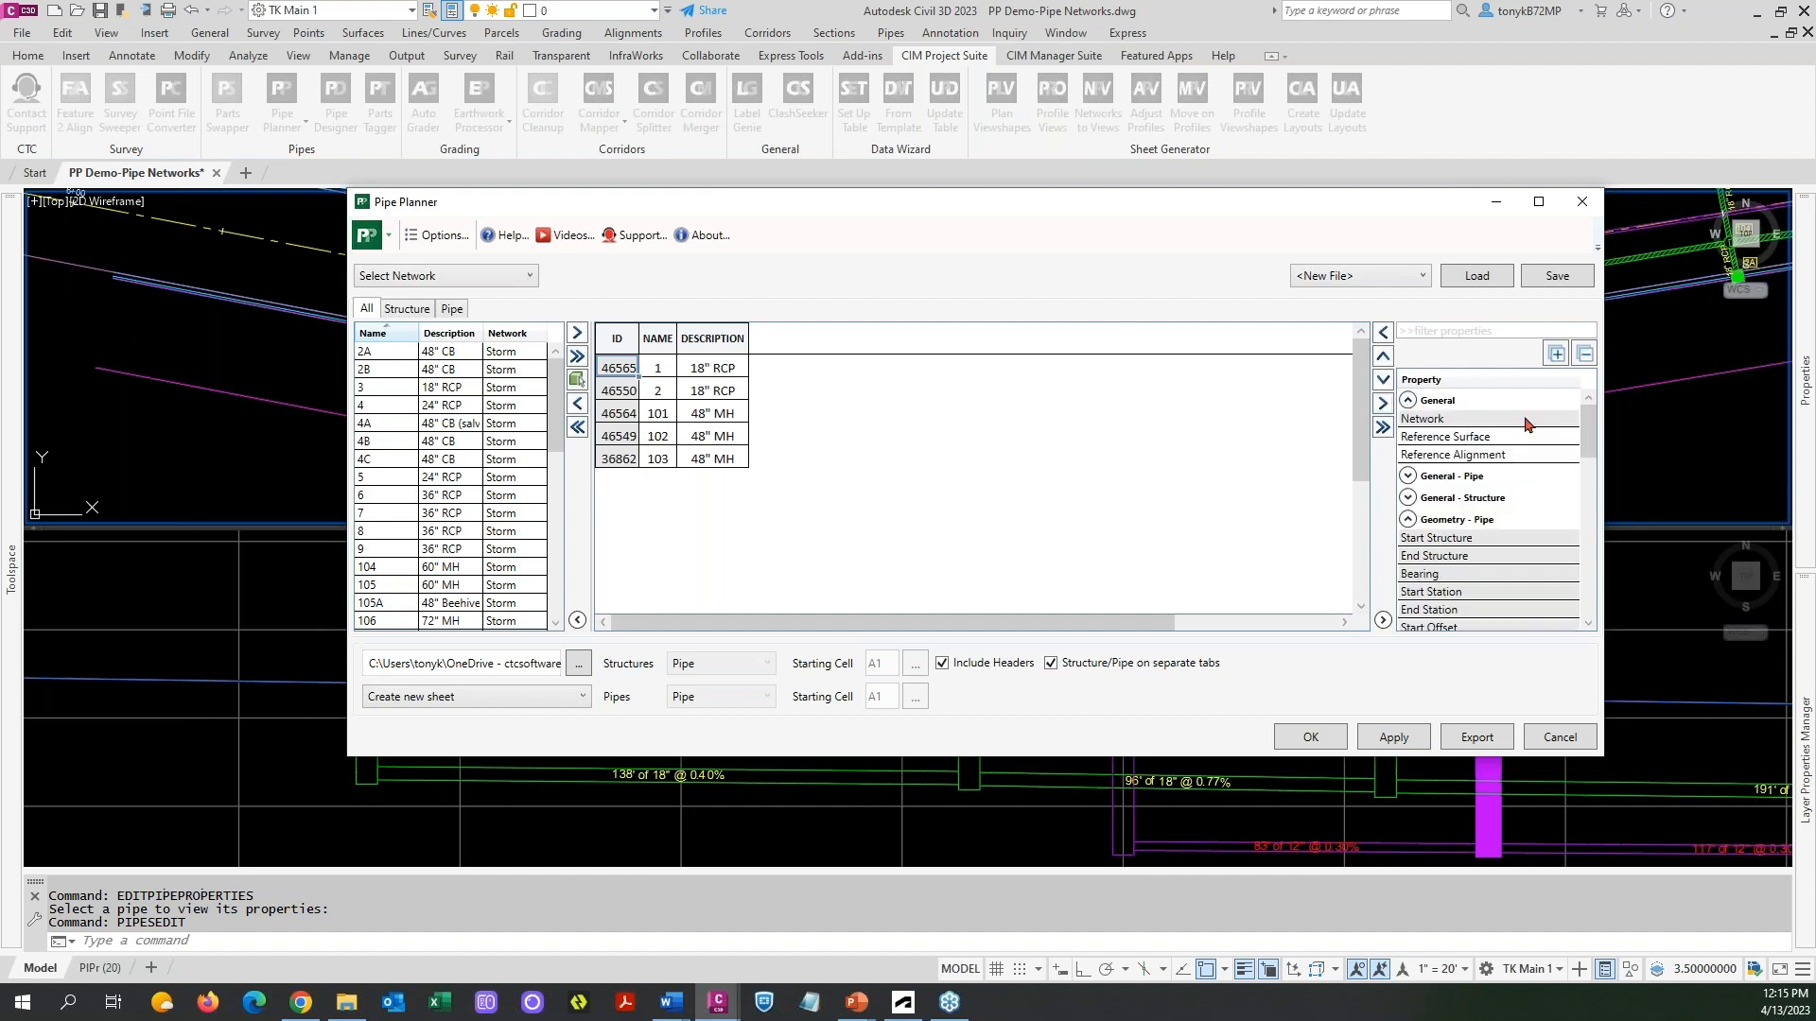
{"action": "left_click", "coordinate": [1408, 400]}
{"action": "left_click", "coordinate": [1408, 400]}
Remove the Description column from the combined table and add it back from the General properties.
{"action": "left_click", "coordinate": [723, 335]}
{"action": "right_click", "coordinate": [723, 337]}
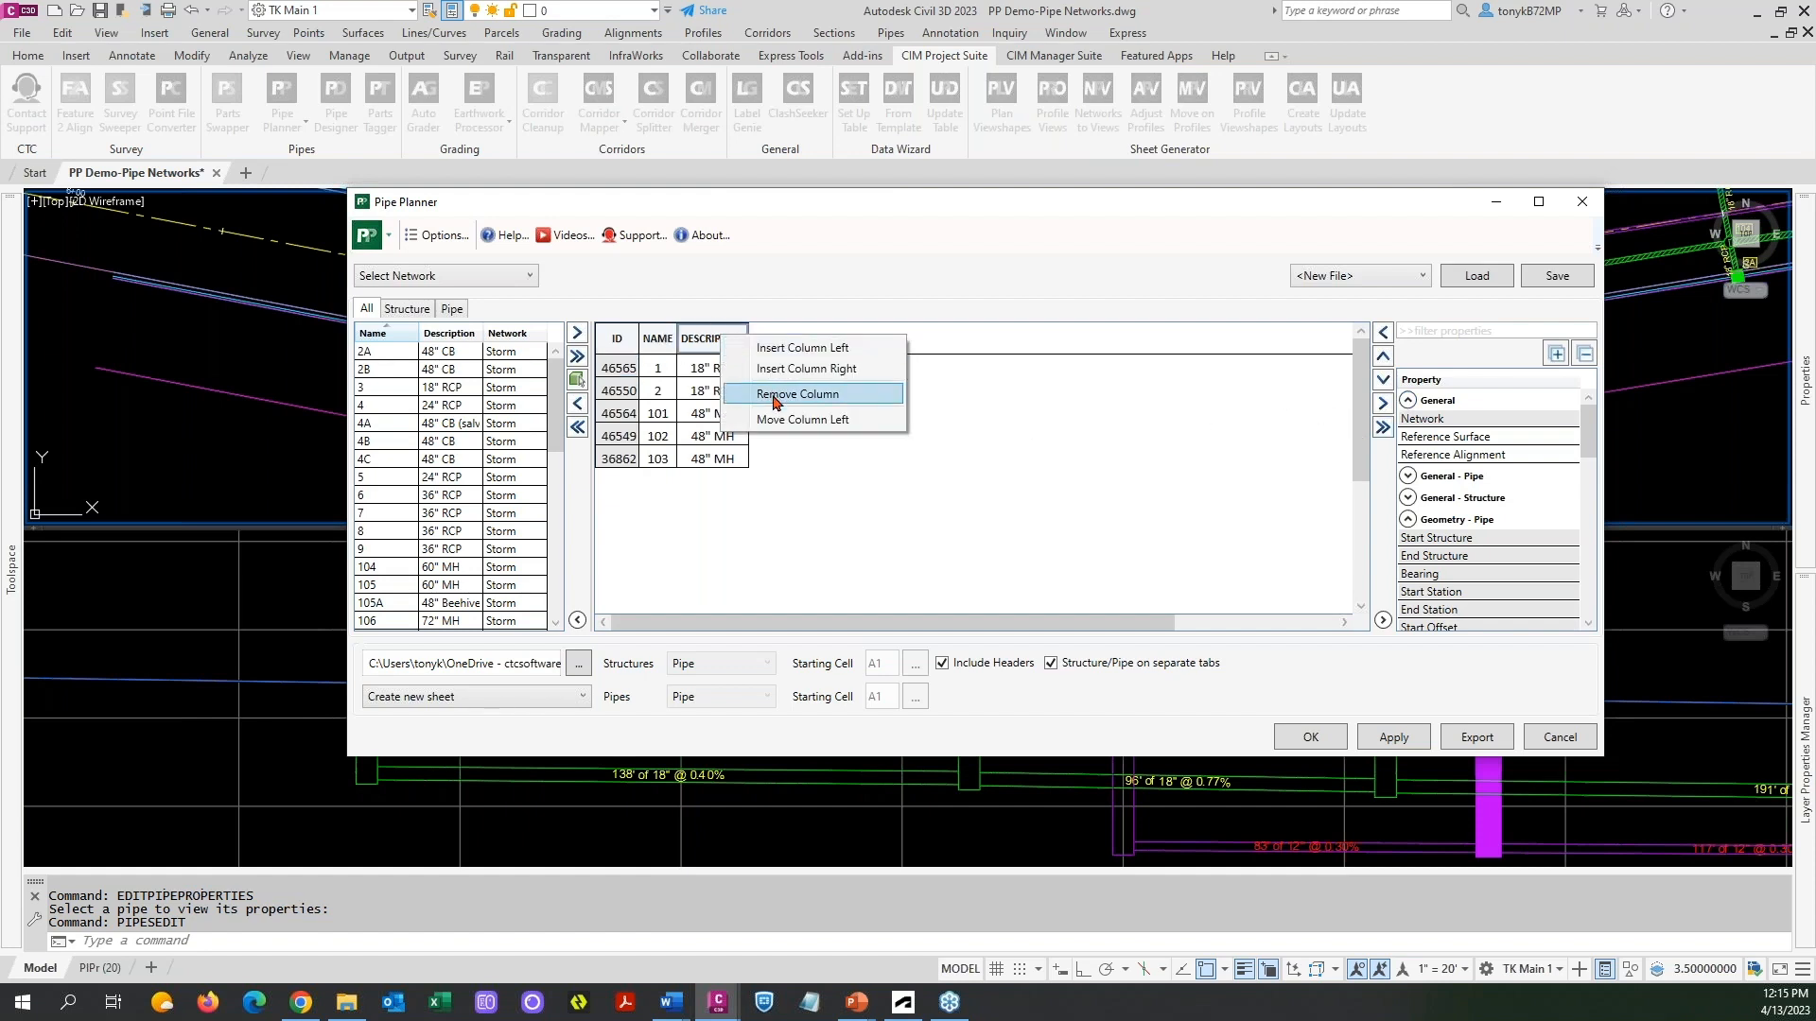
{"action": "left_click", "coordinate": [905, 495]}
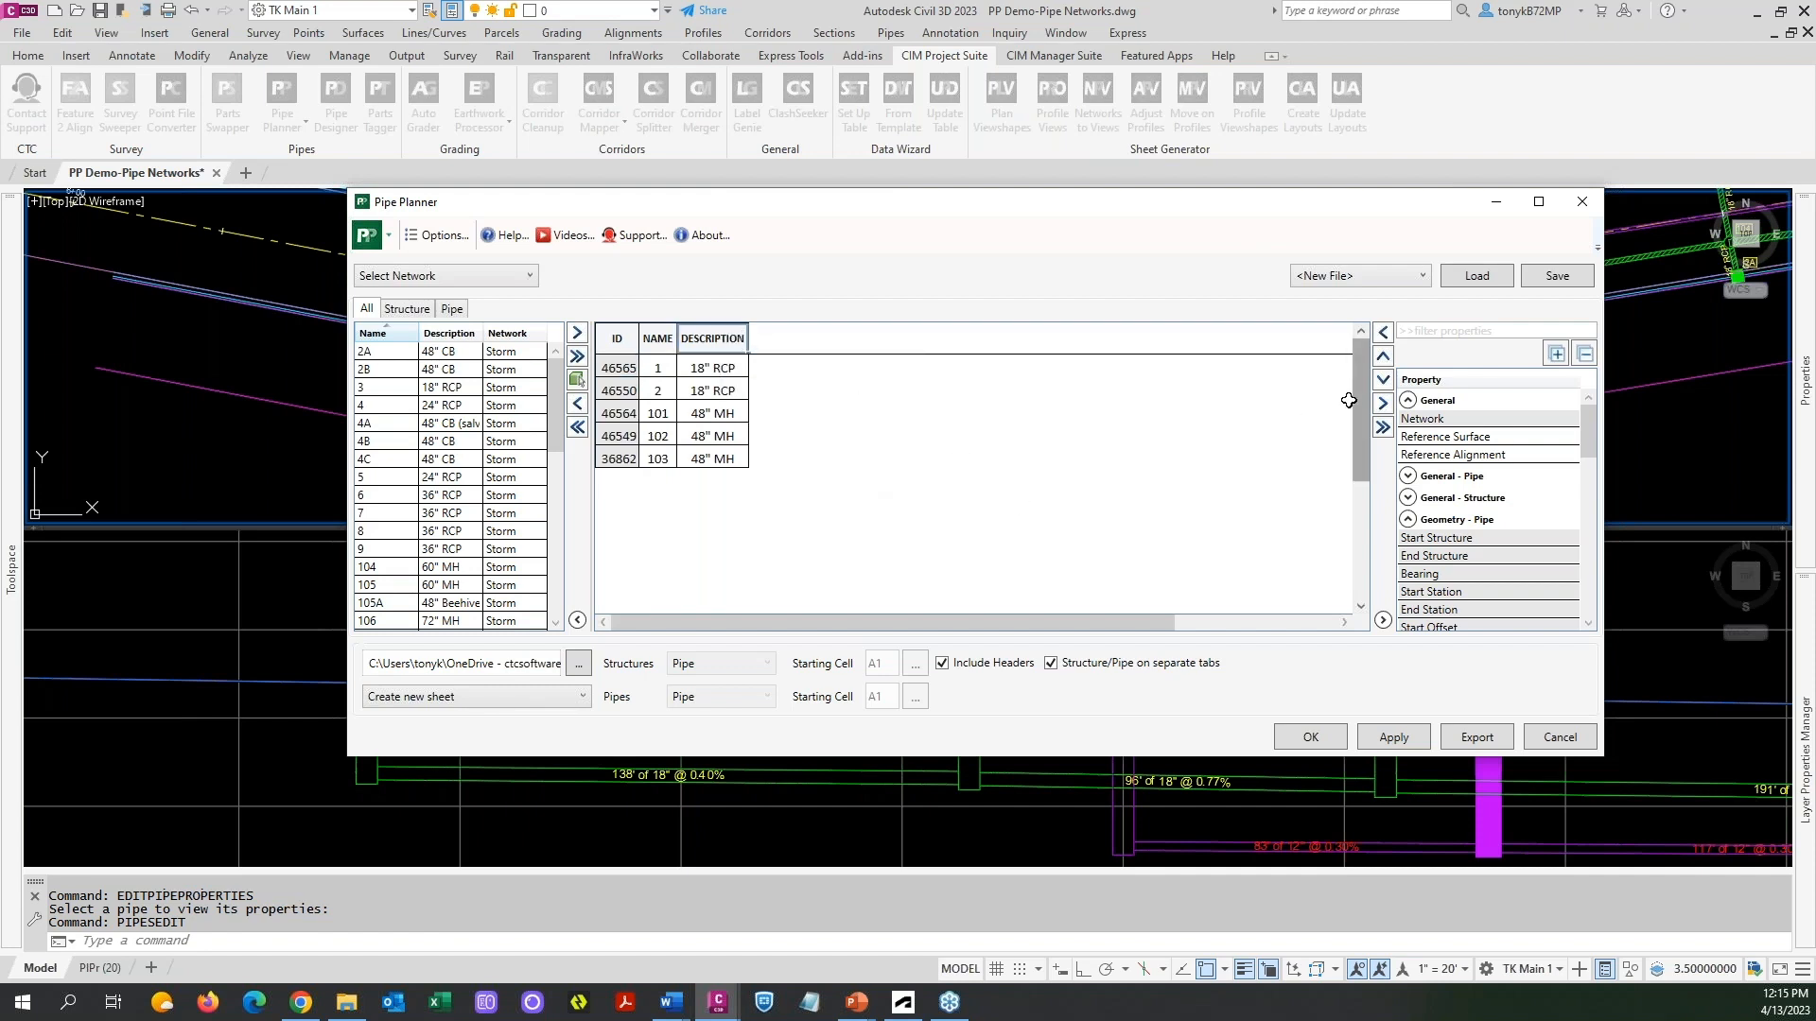
{"action": "left_click", "coordinate": [1382, 404]}
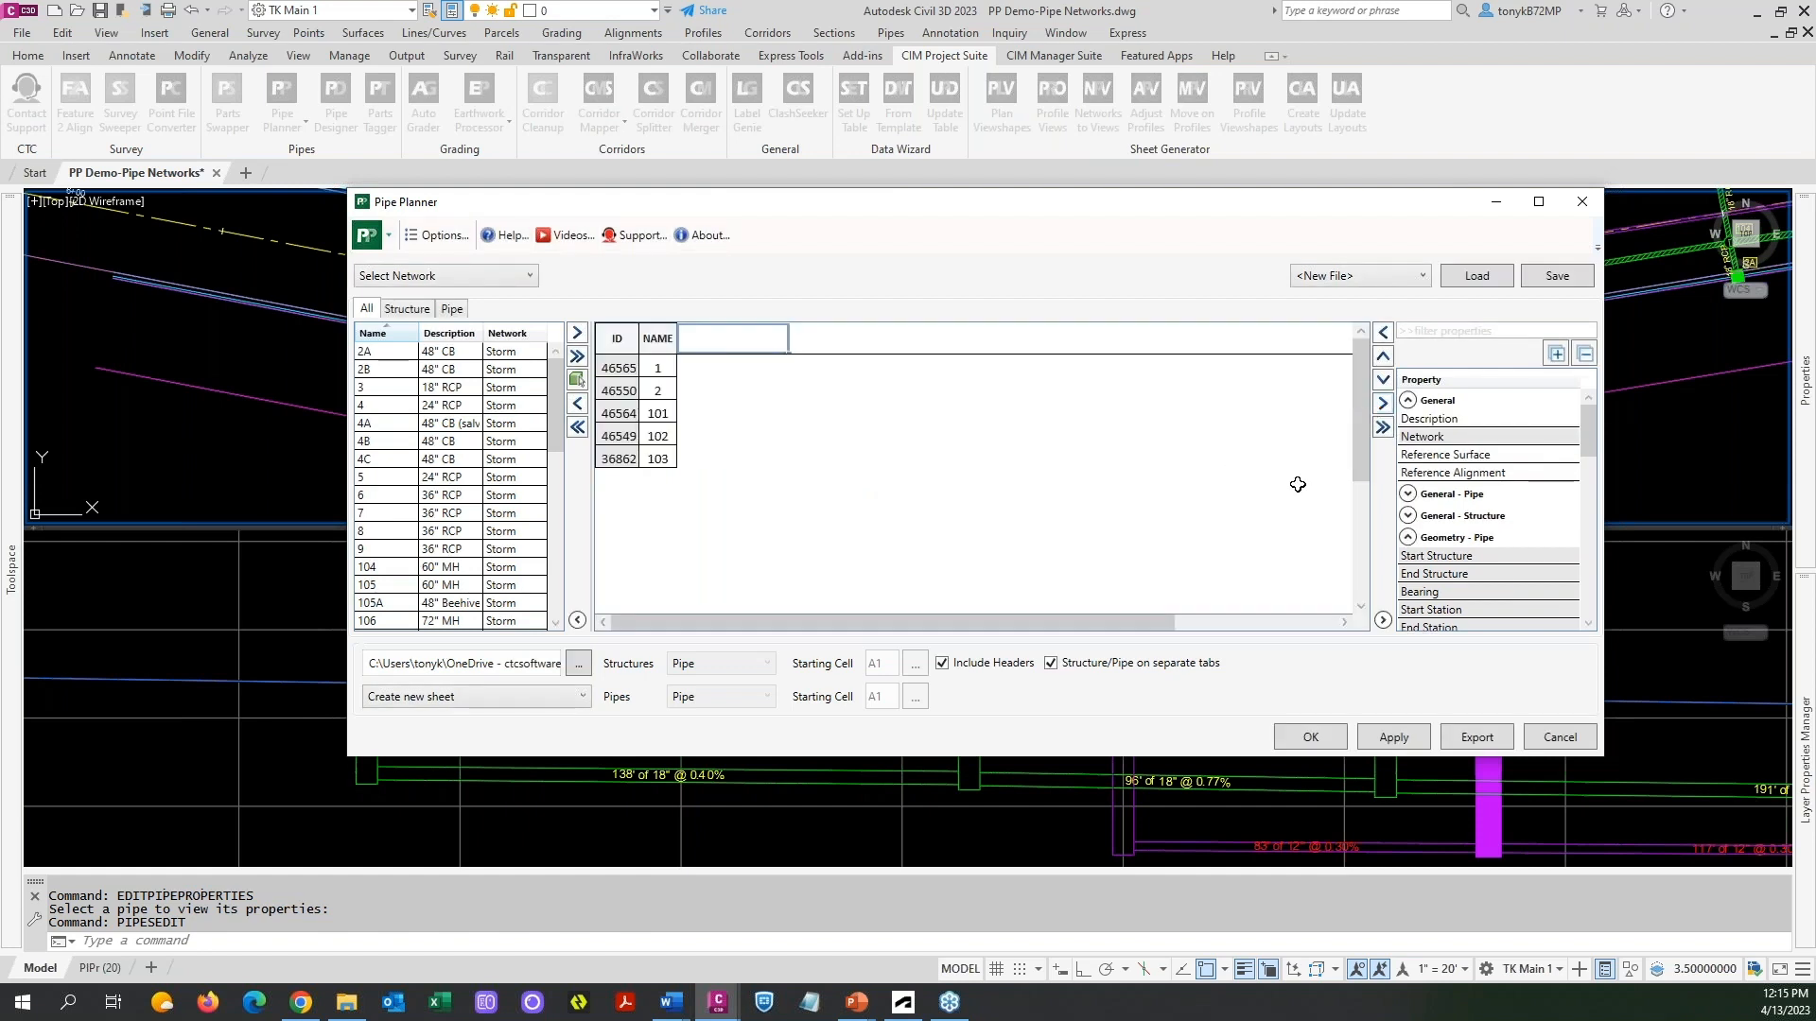
{"action": "left_click", "coordinate": [1428, 424]}
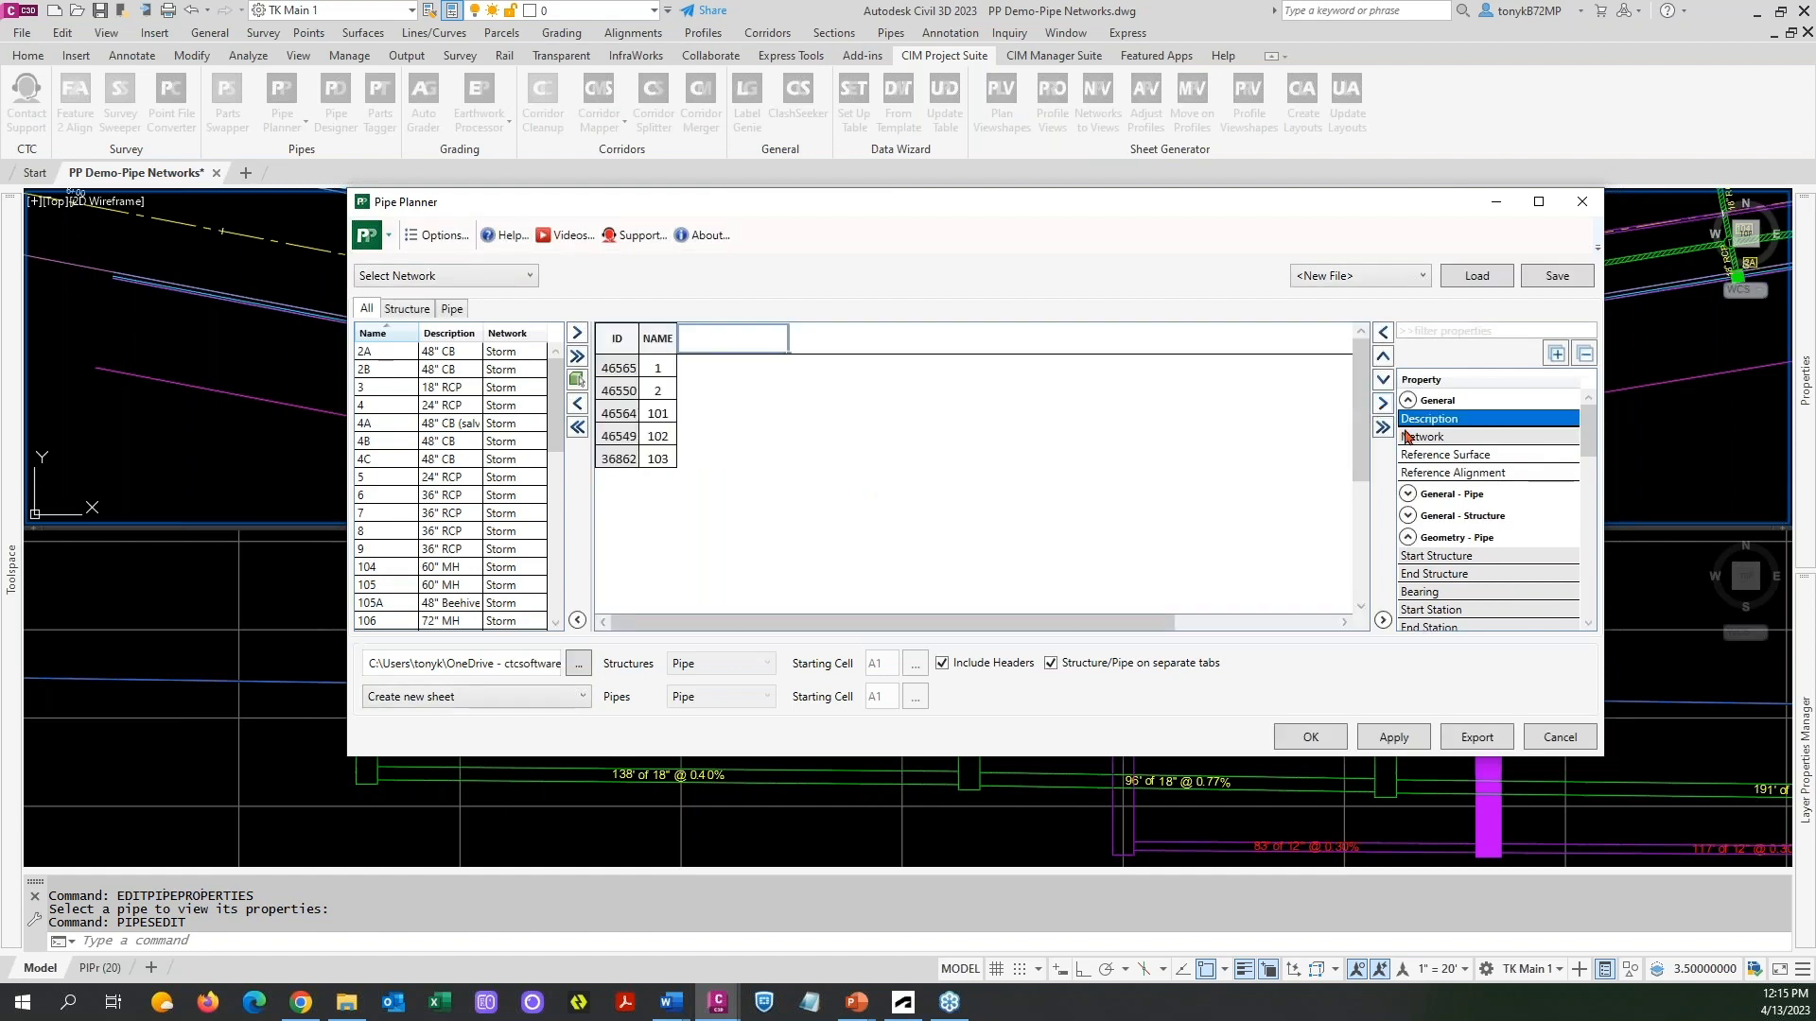
{"action": "left_click", "coordinate": [1383, 332]}
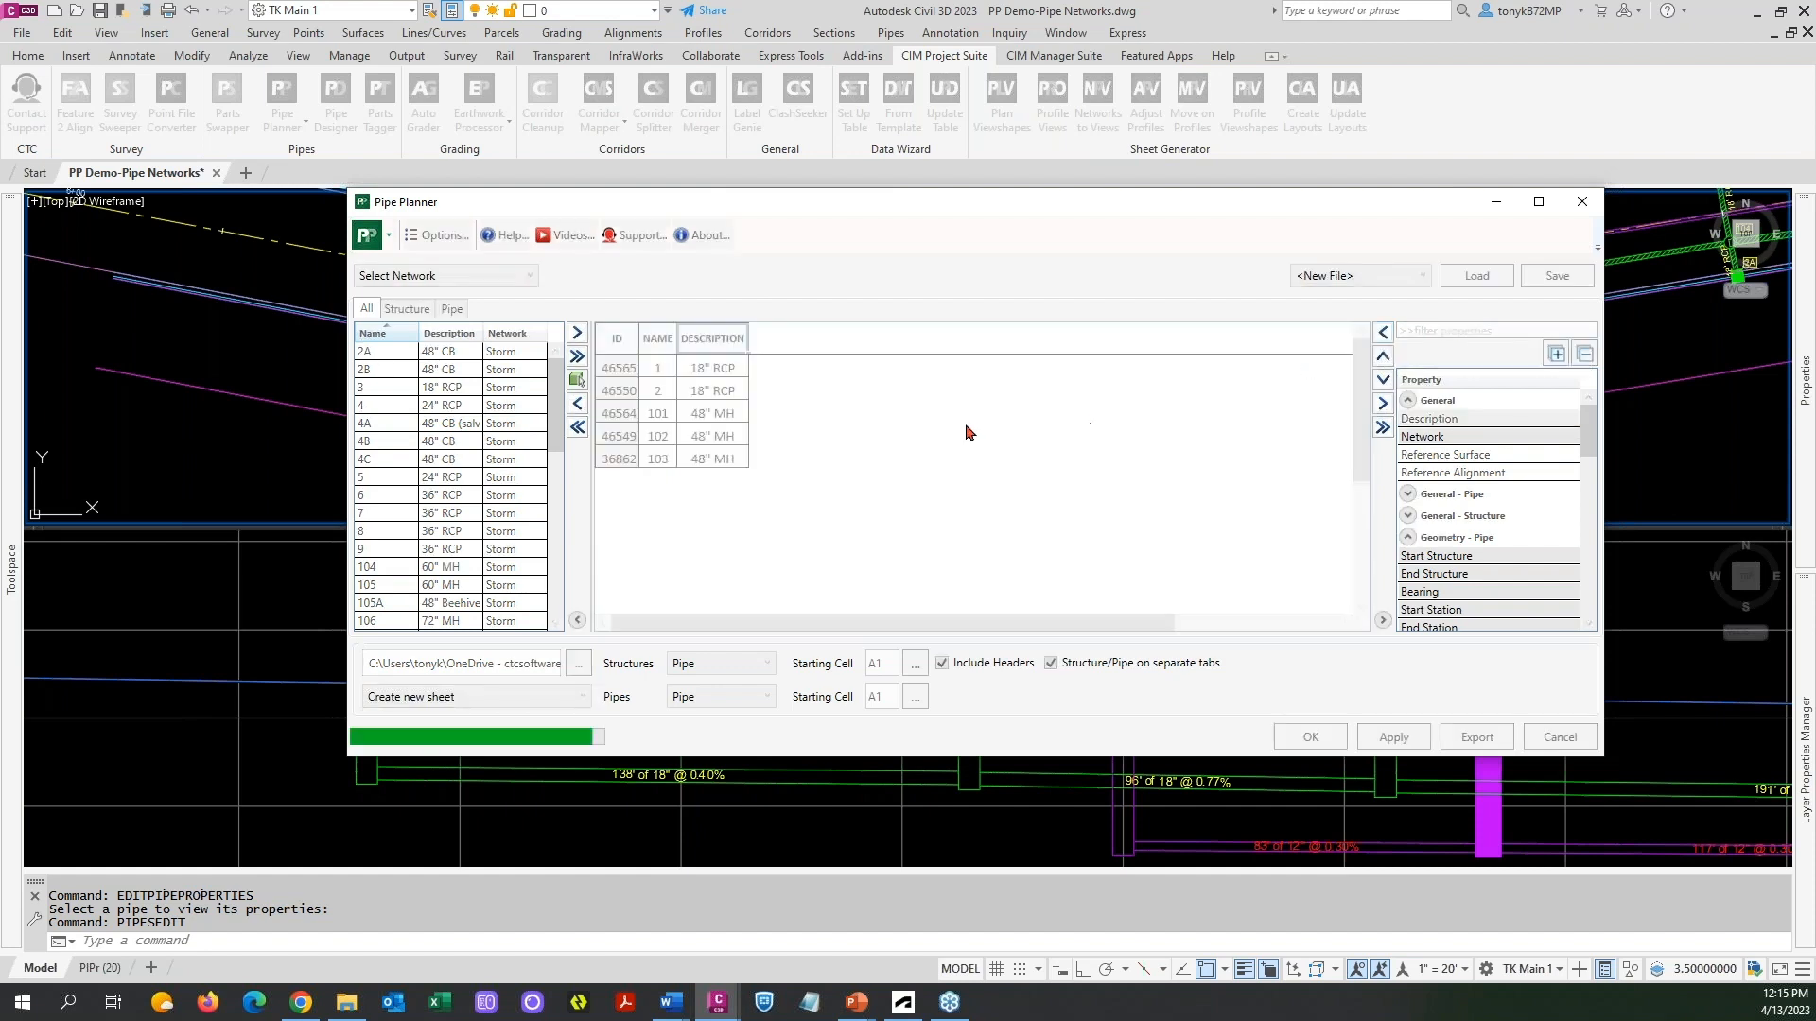
Add the Start Invert Elevation and End Invert Elevation columns from the Geometry - Pipe properties to the combined table.
{"action": "left_click", "coordinate": [1408, 400]}
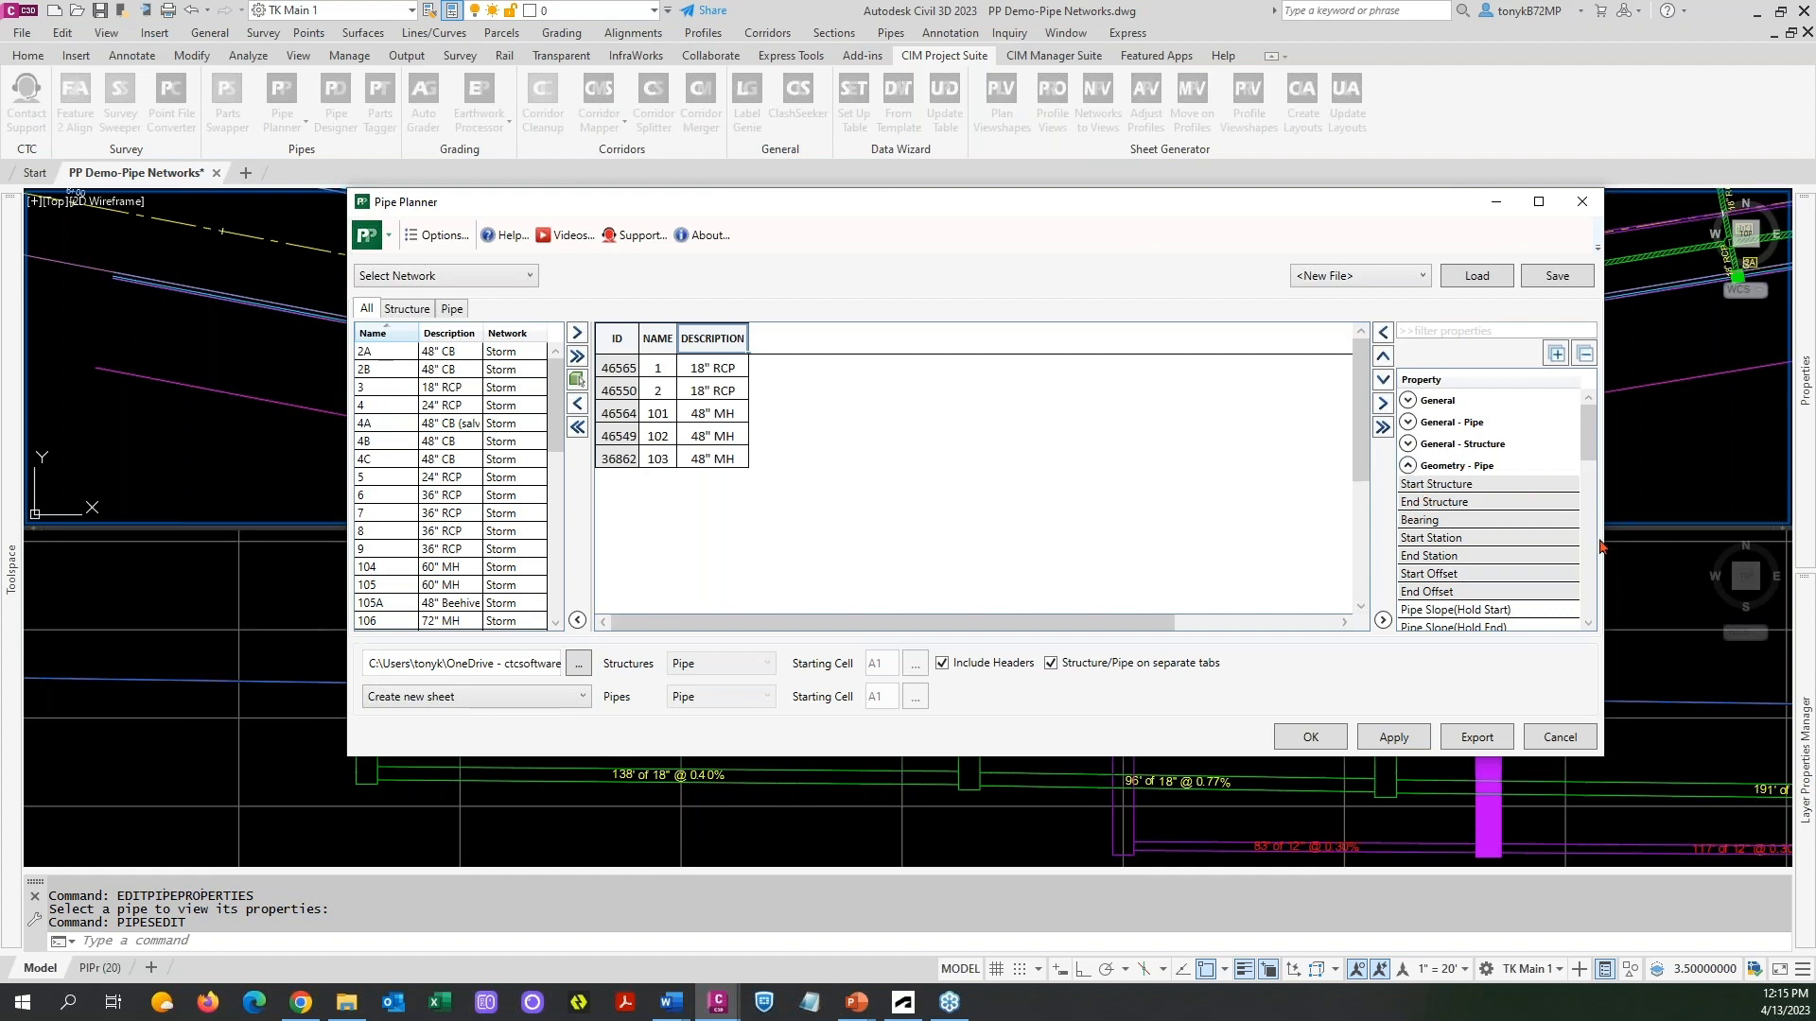
{"action": "left_click", "coordinate": [1587, 624]}
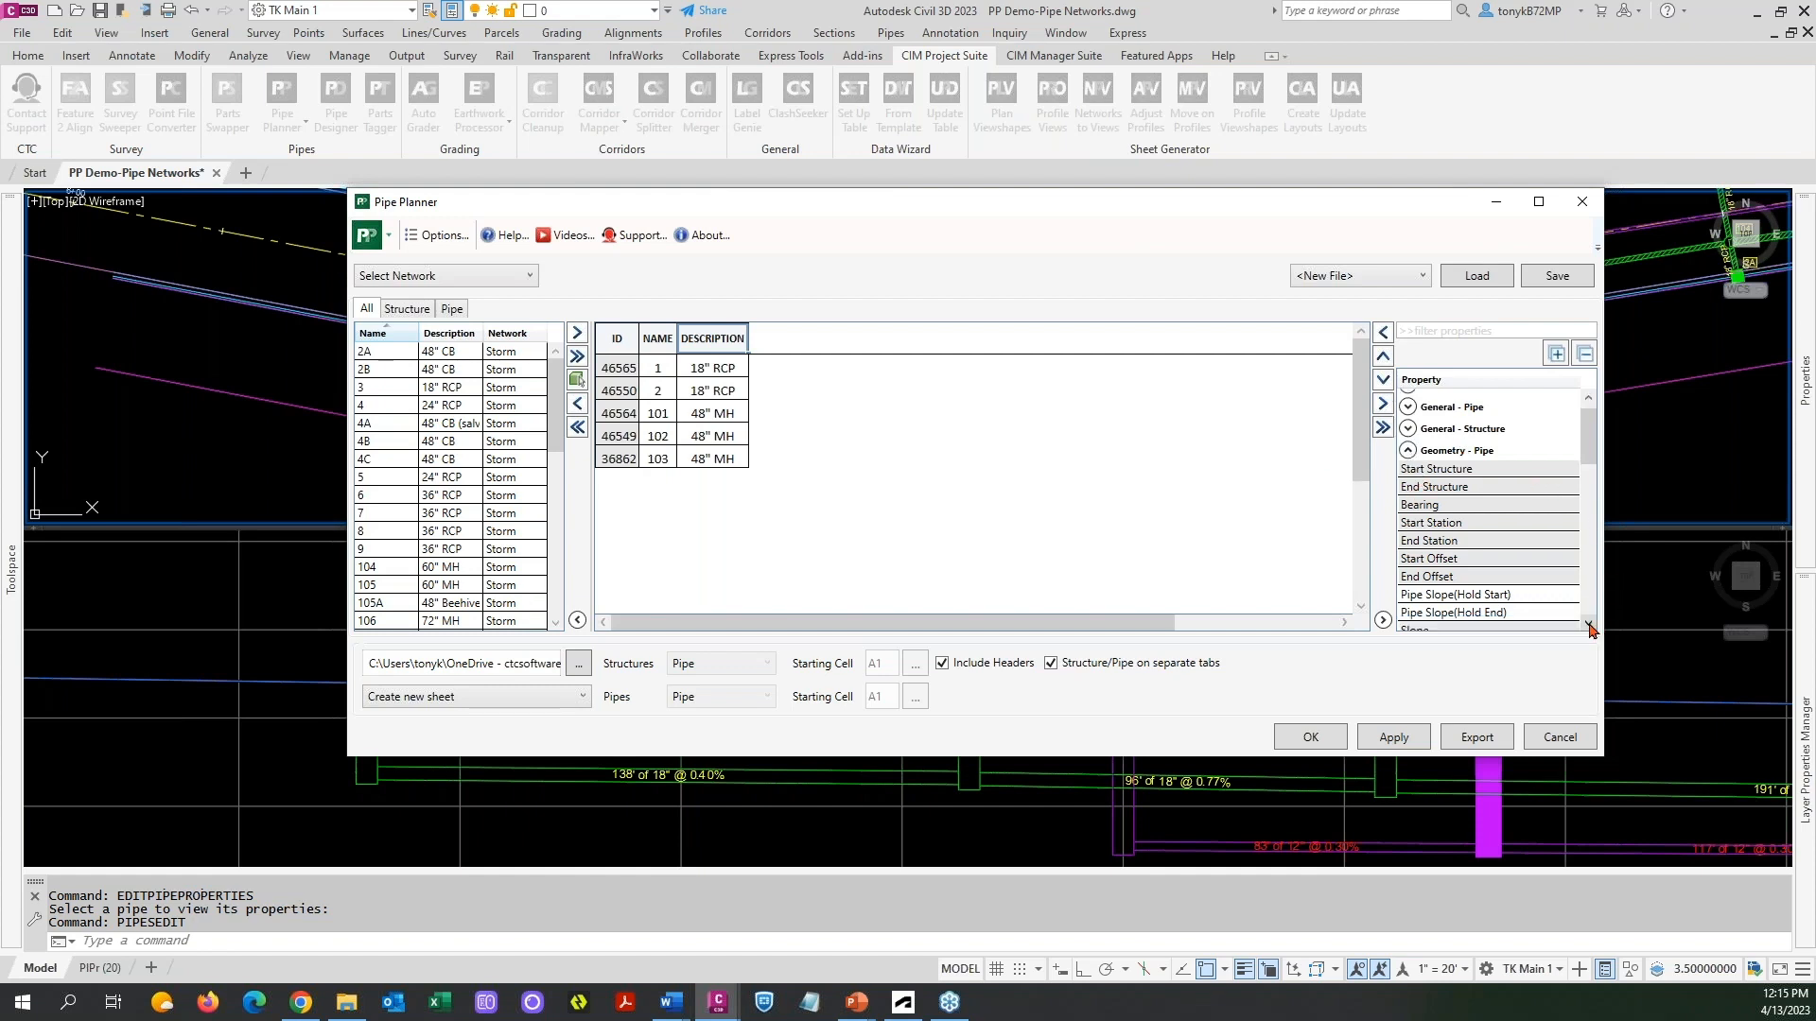
{"action": "left_click", "coordinate": [1588, 624]}
{"action": "left_click", "coordinate": [1588, 624]}
{"action": "left_click", "coordinate": [1588, 624]}
{"action": "left_click", "coordinate": [1587, 624]}
{"action": "left_click", "coordinate": [1588, 624]}
{"action": "left_click", "coordinate": [1588, 624]}
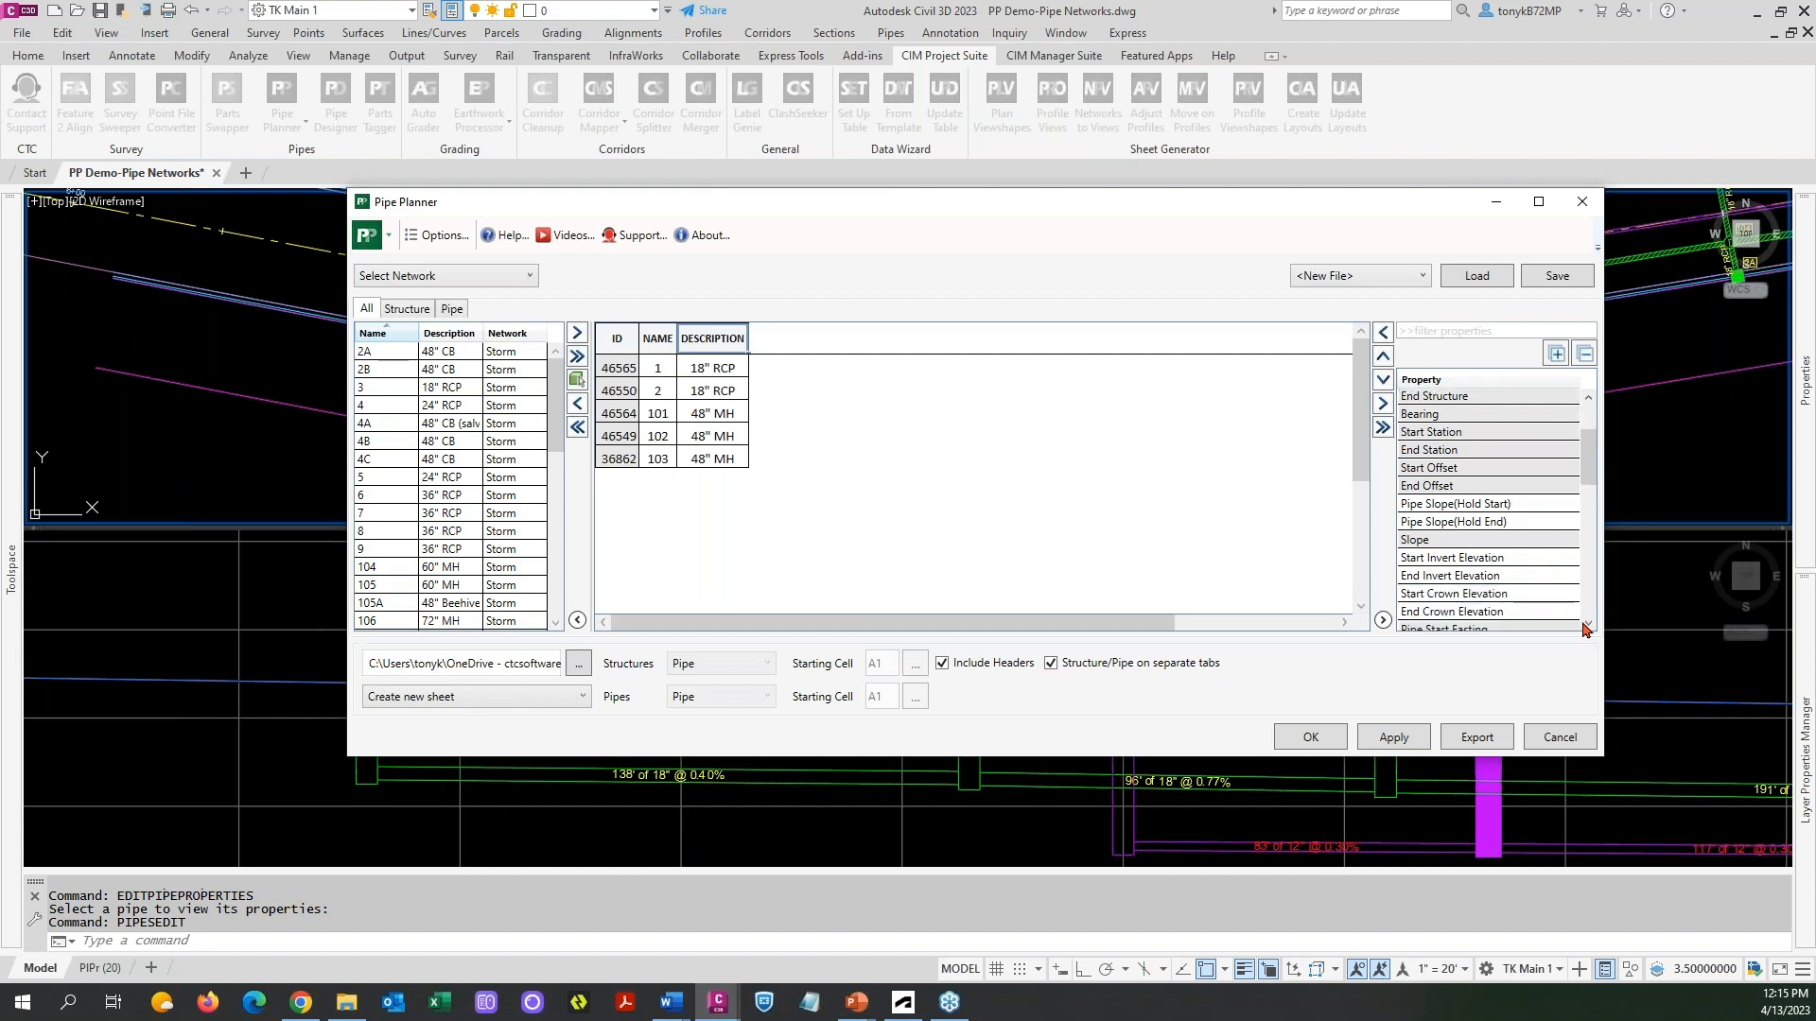
{"action": "left_click", "coordinate": [1587, 624]}
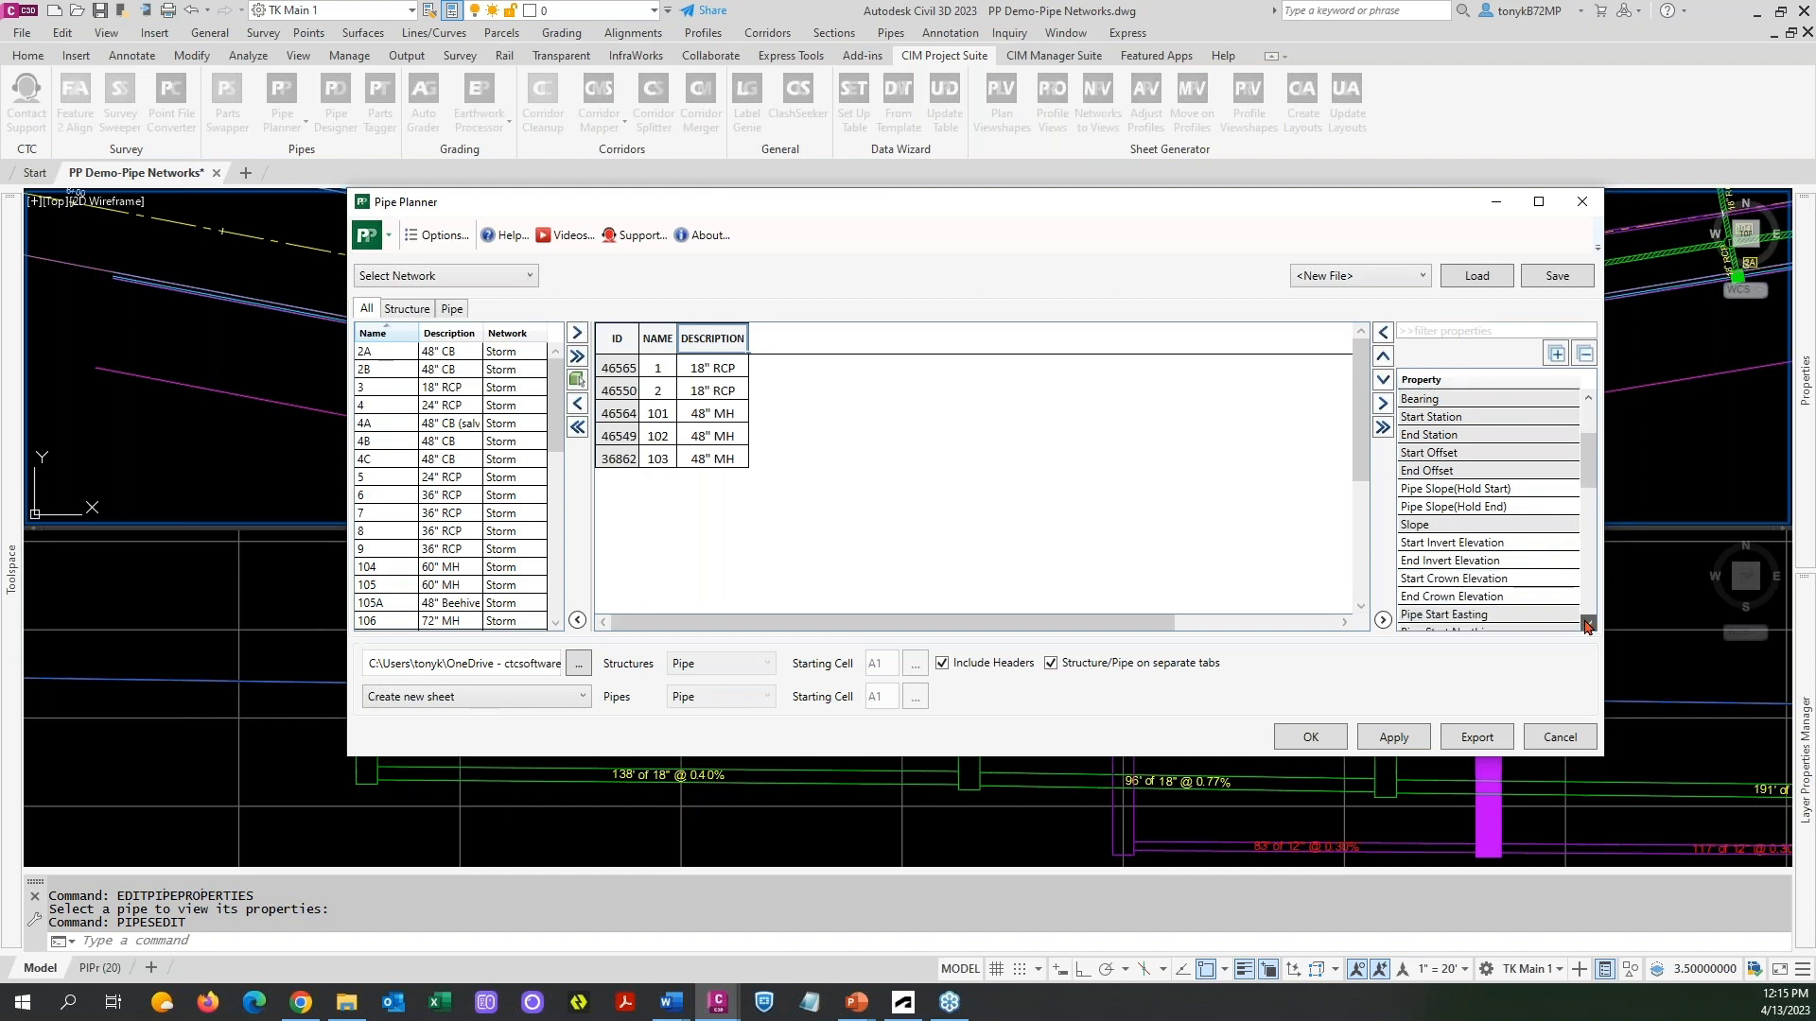
{"action": "left_click", "coordinate": [1588, 624]}
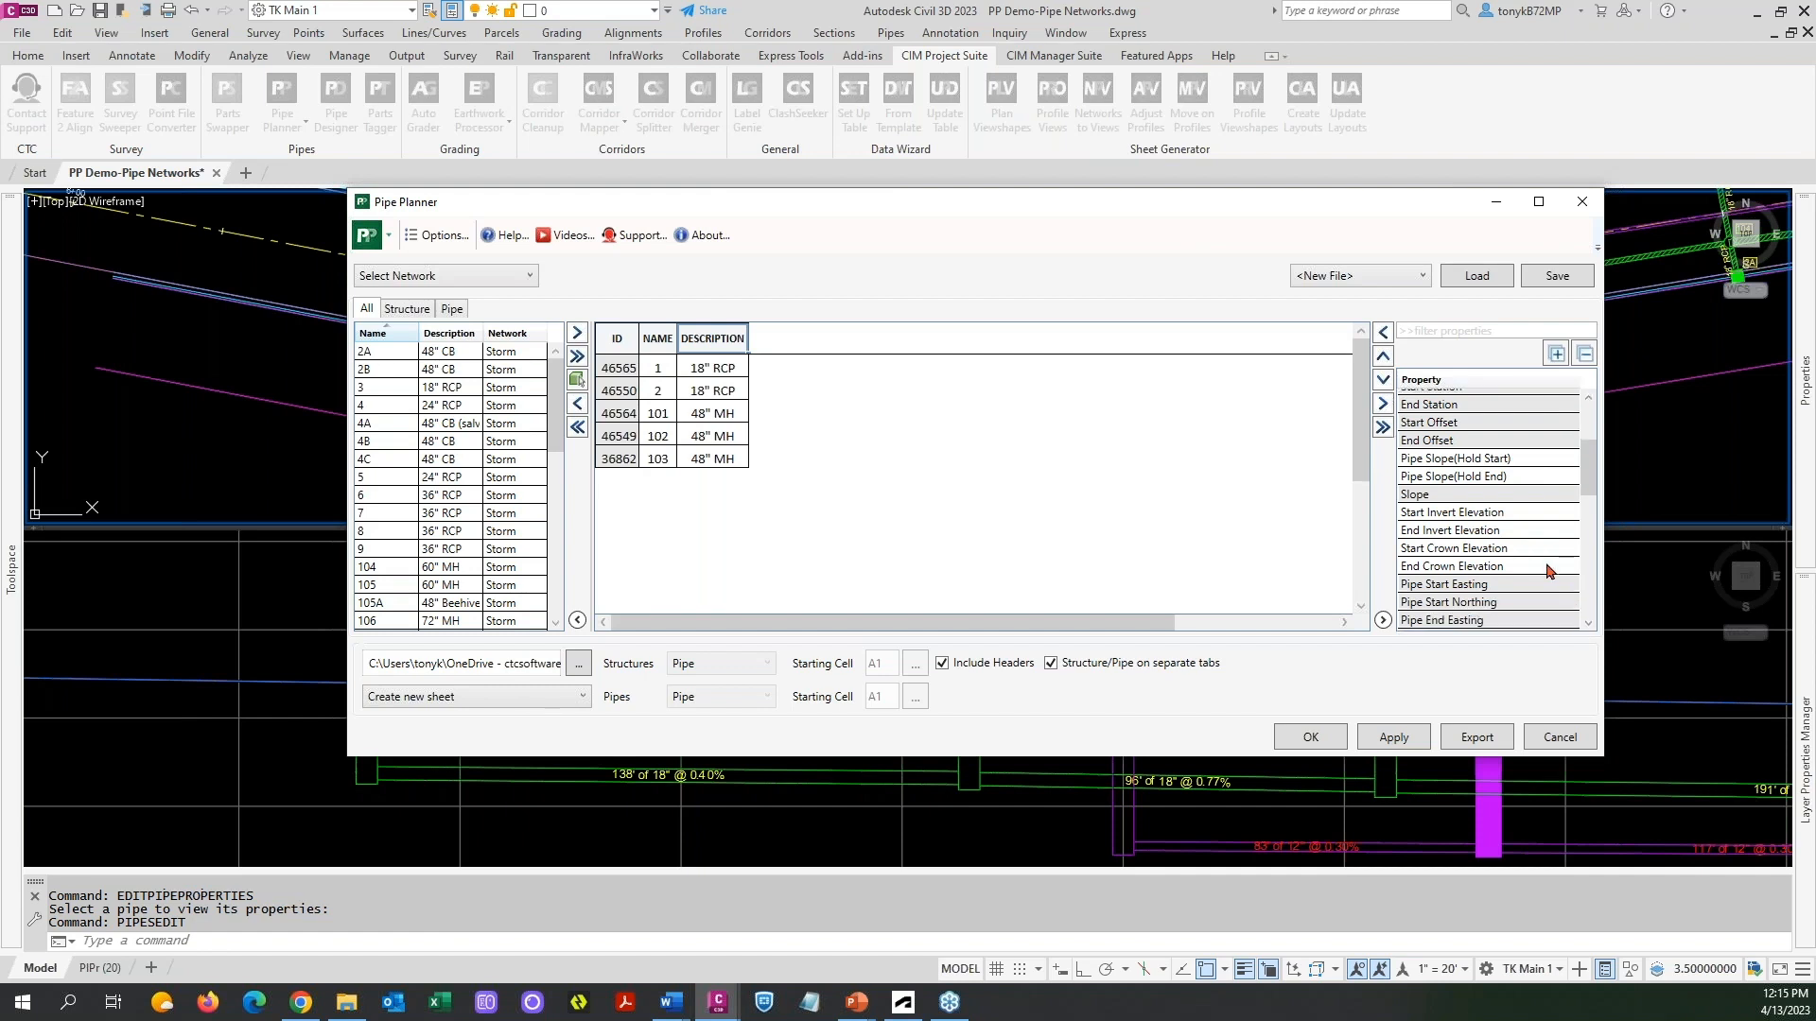
{"action": "left_click", "coordinate": [1410, 516]}
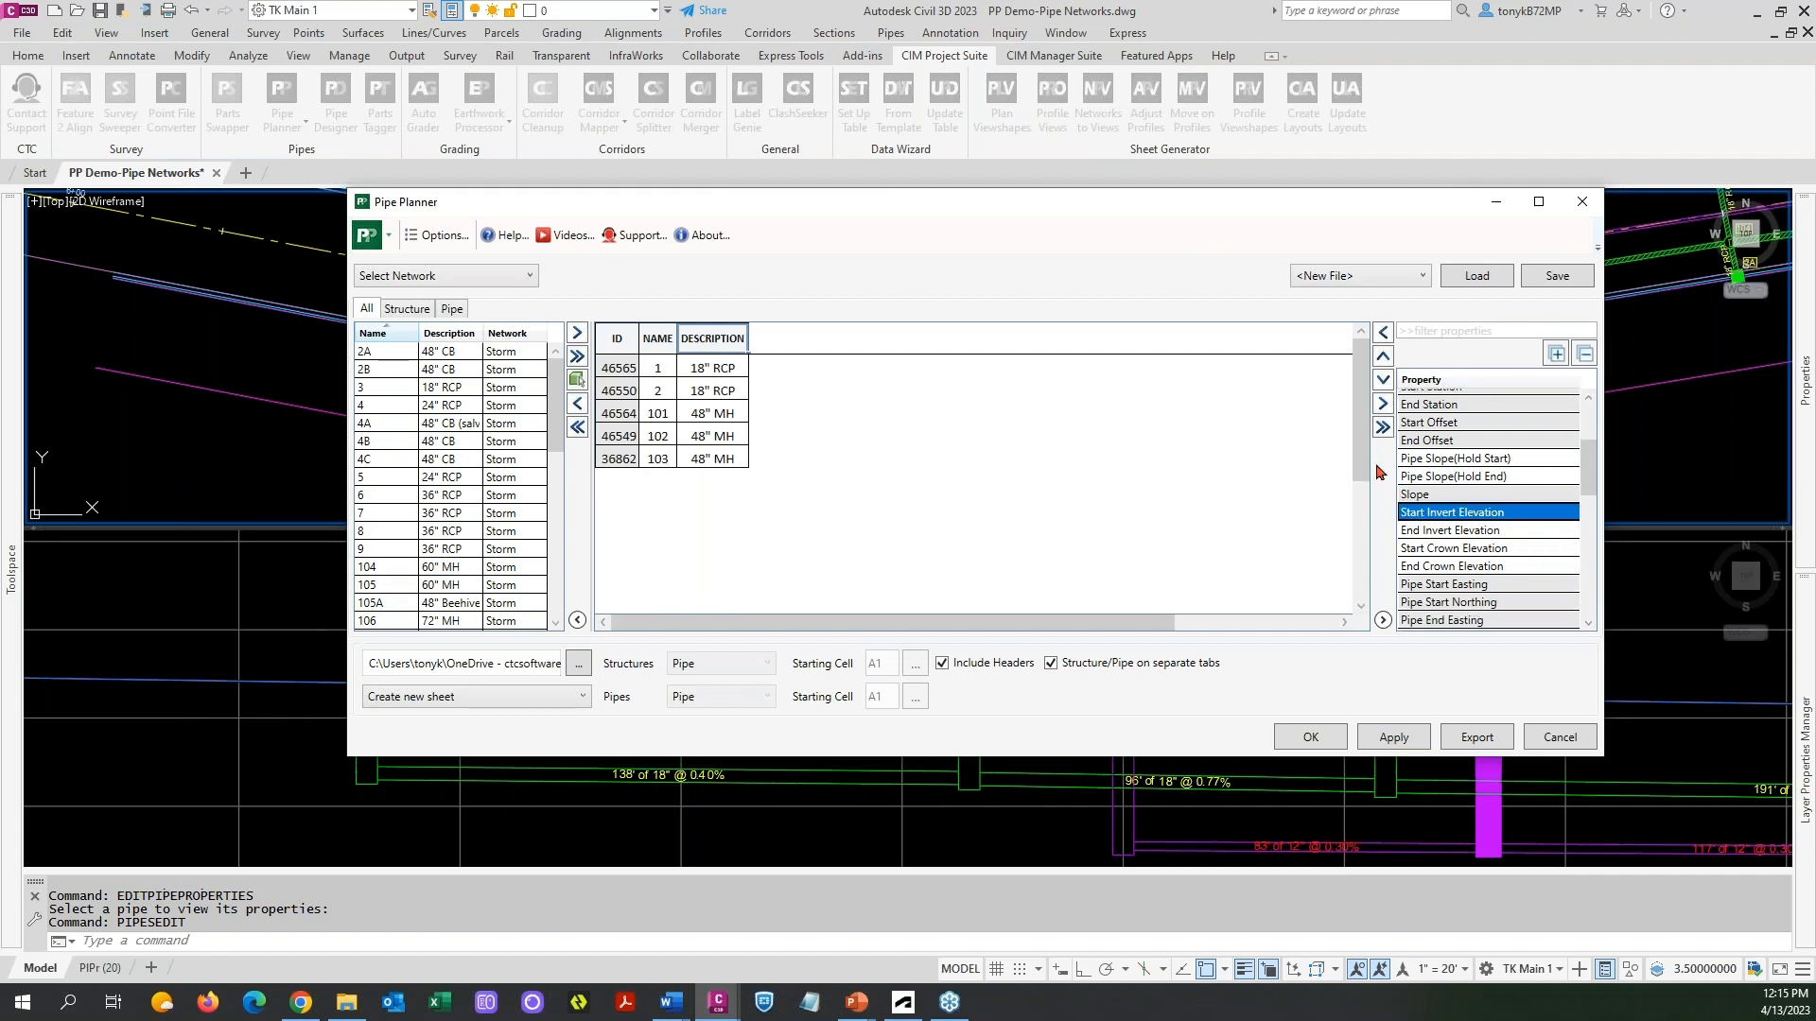
{"action": "left_click", "coordinate": [1382, 336]}
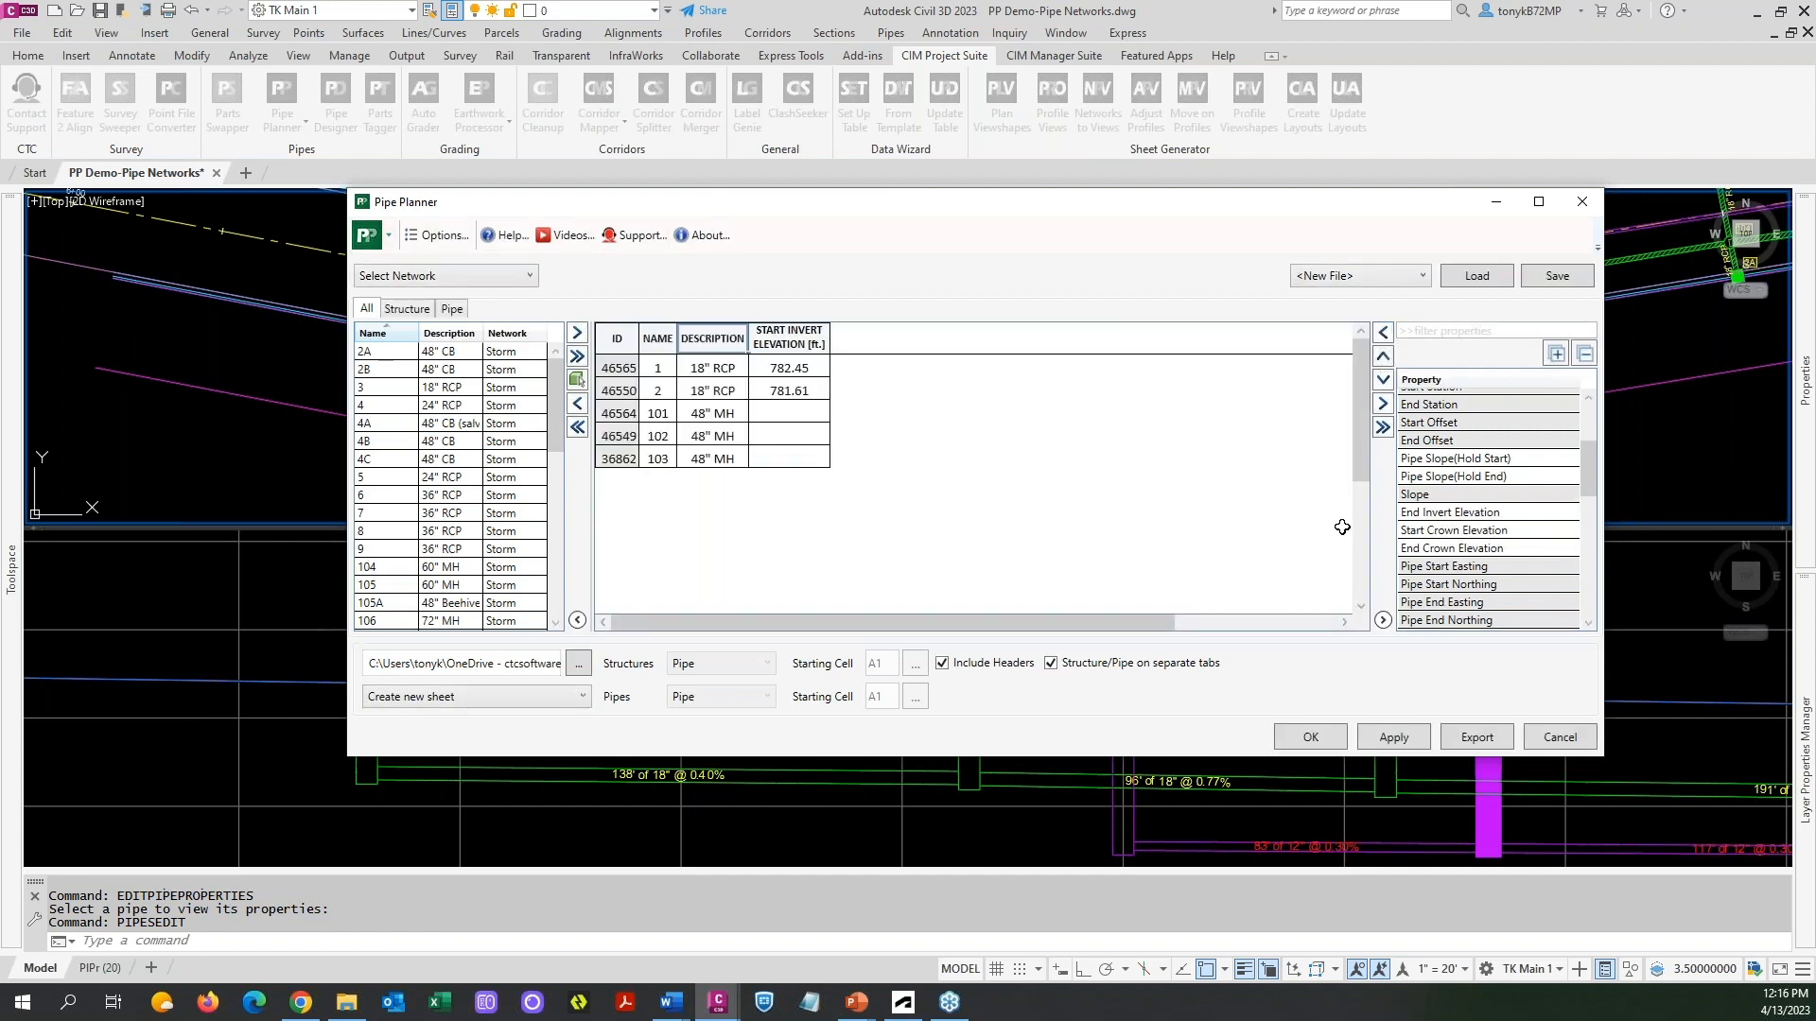
{"action": "left_click", "coordinate": [1421, 516]}
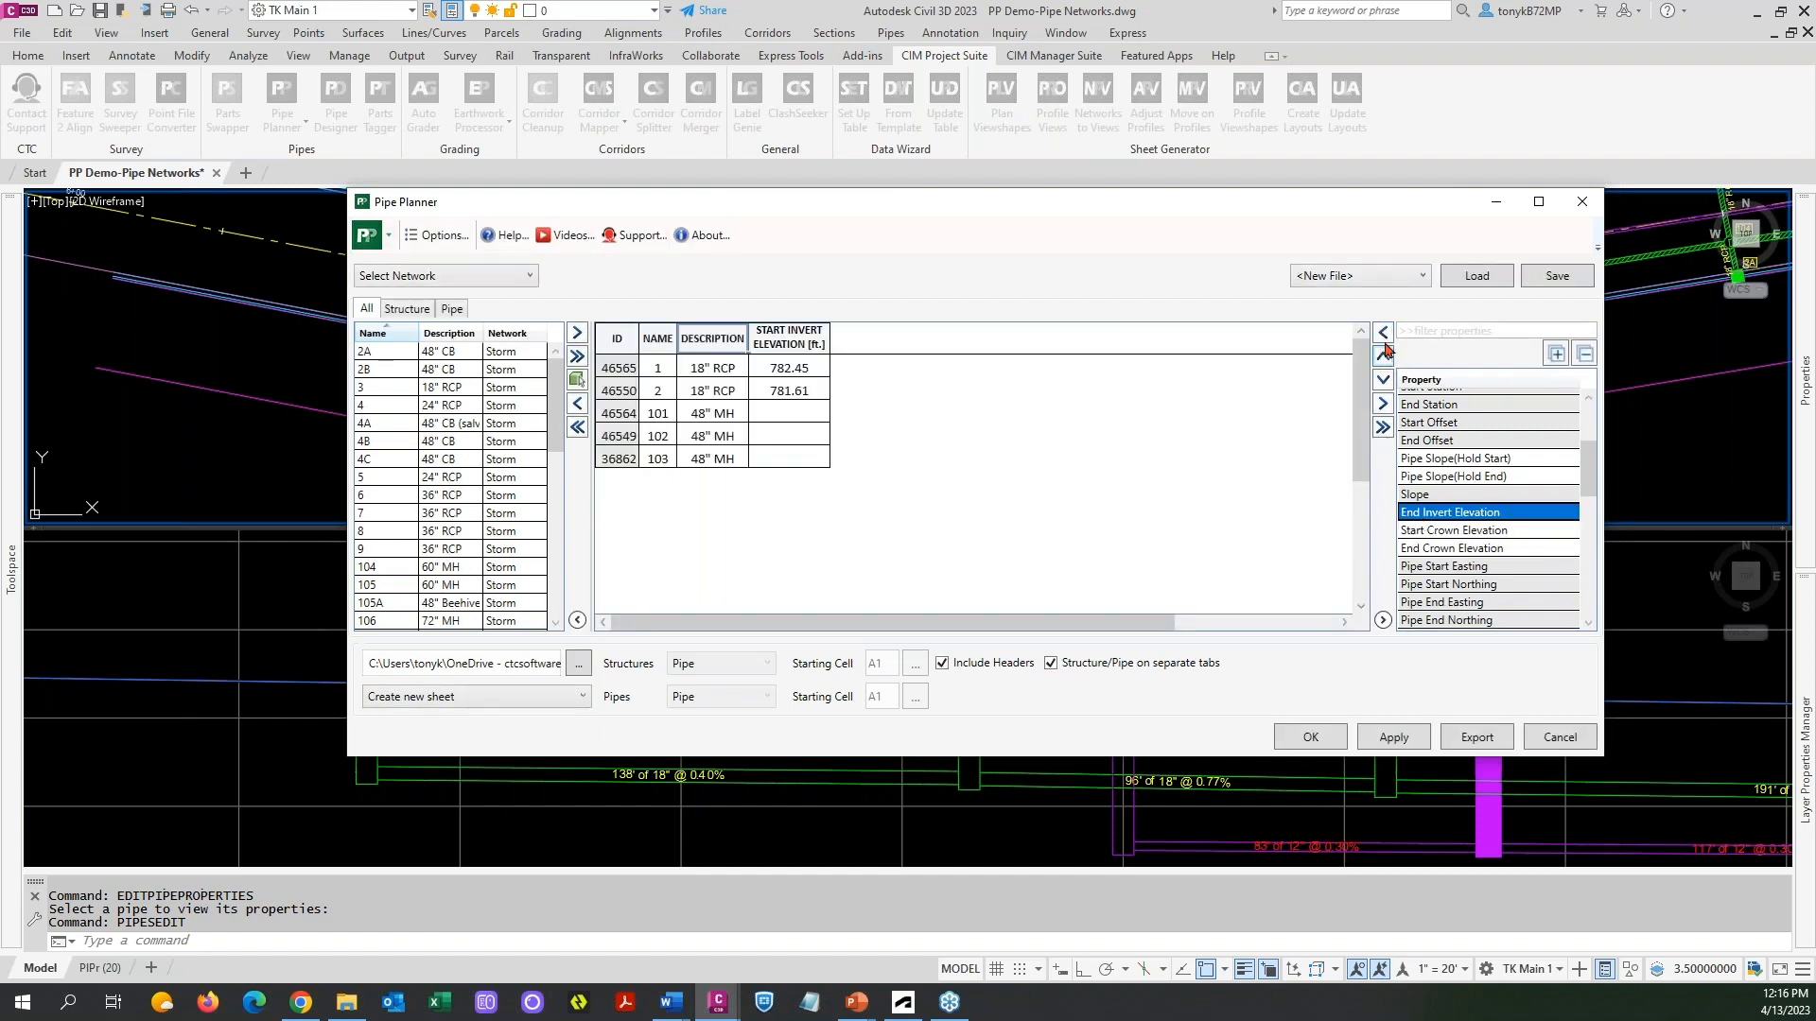
{"action": "left_click", "coordinate": [1383, 337]}
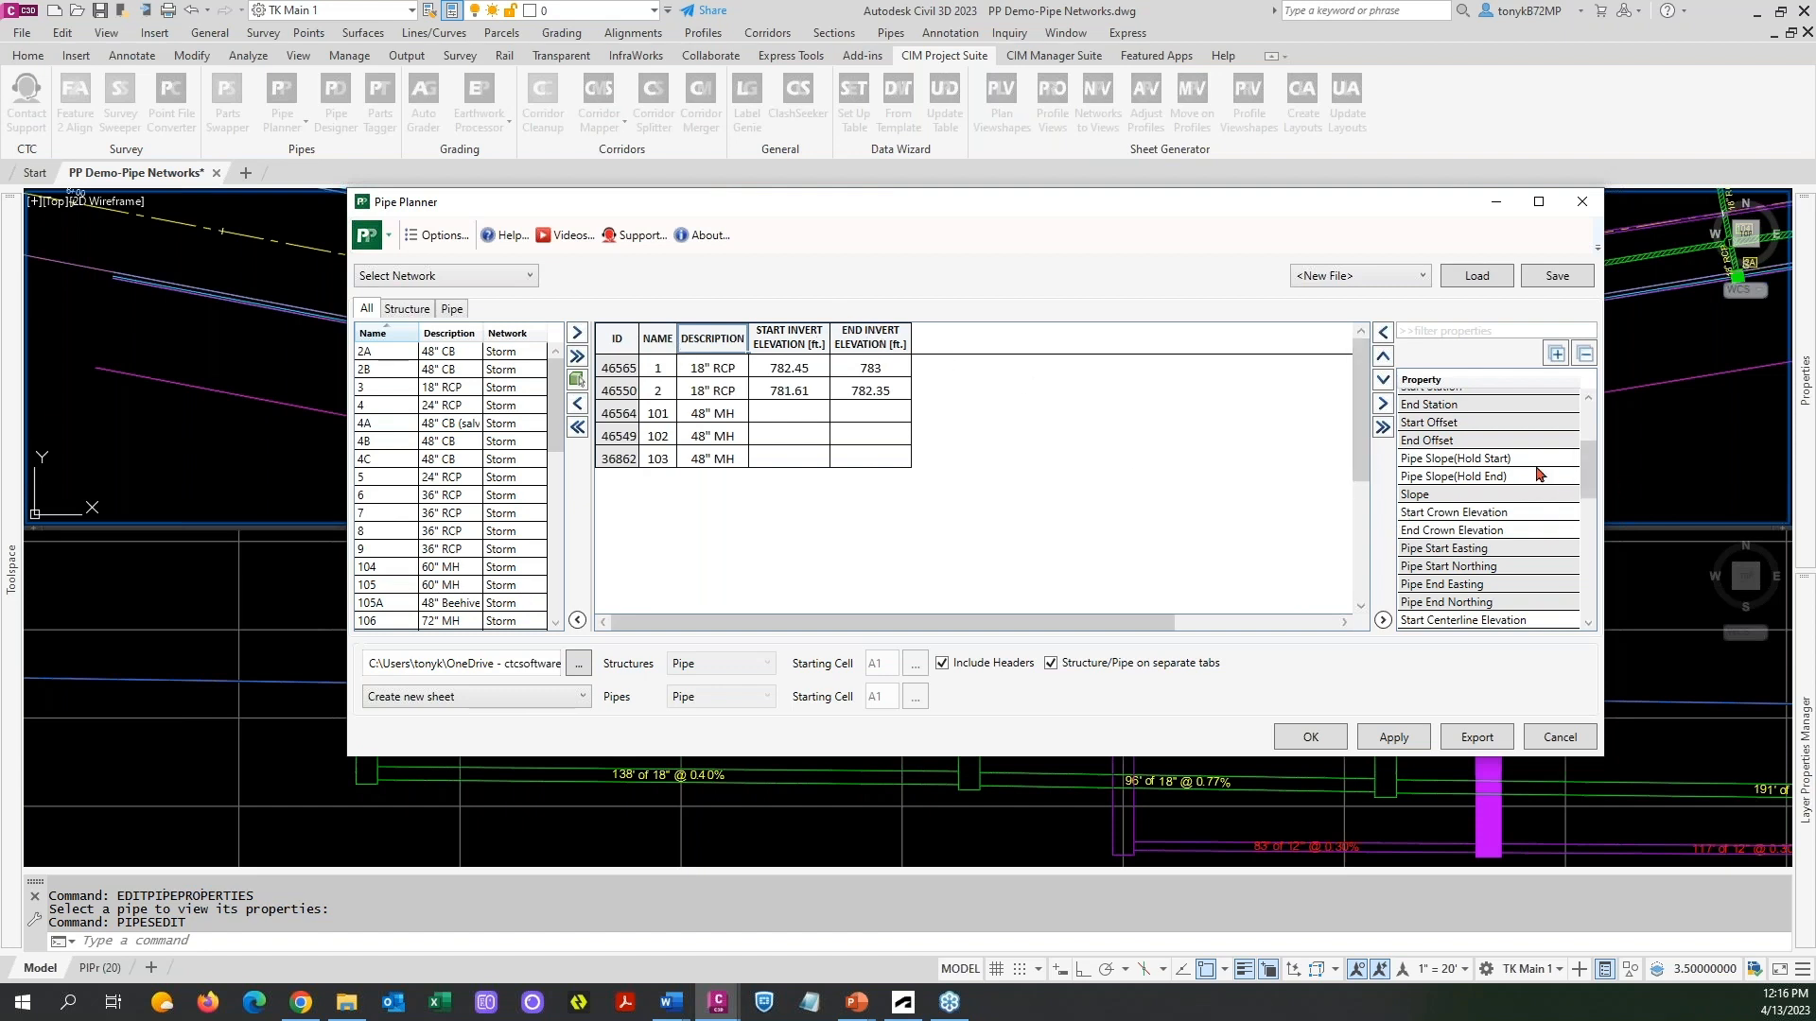
Collapse the Geometry - Pipe property group and load the saved Basic All configuration into the table.
{"action": "left_click_drag", "start_coordinate": [1588, 470], "coordinate": [1587, 428]}
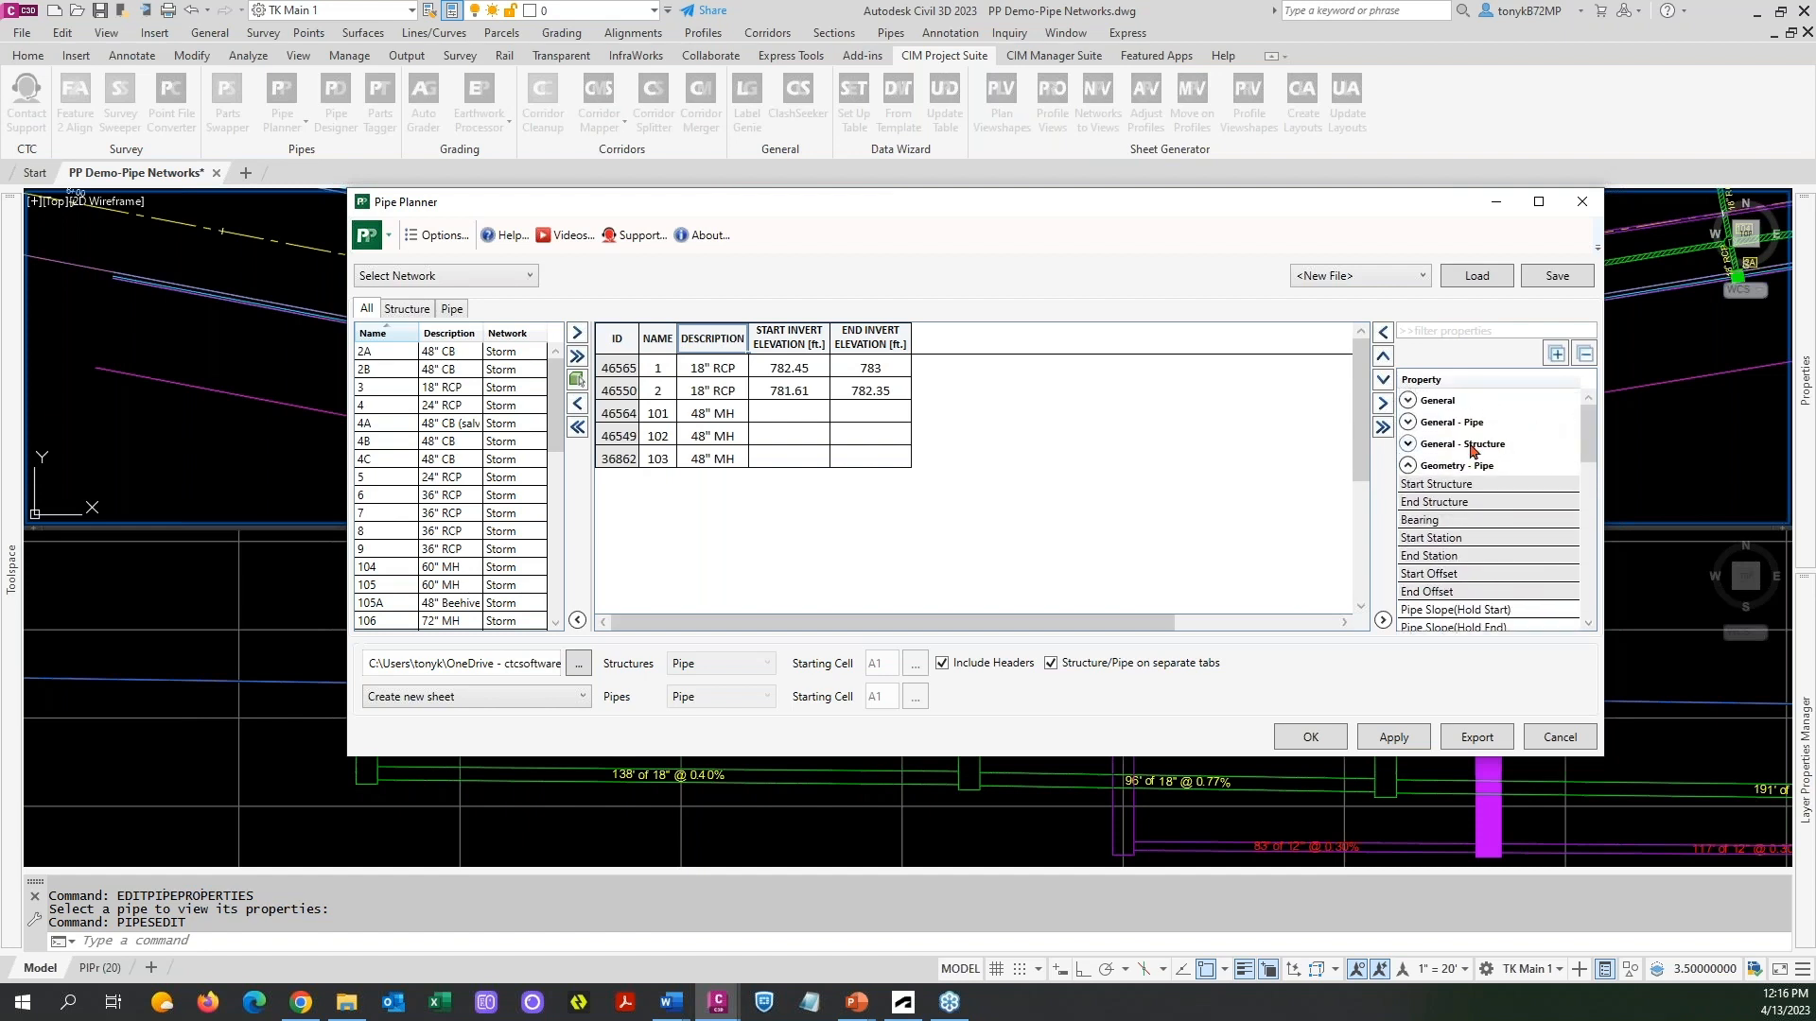
{"action": "left_click", "coordinate": [1408, 465]}
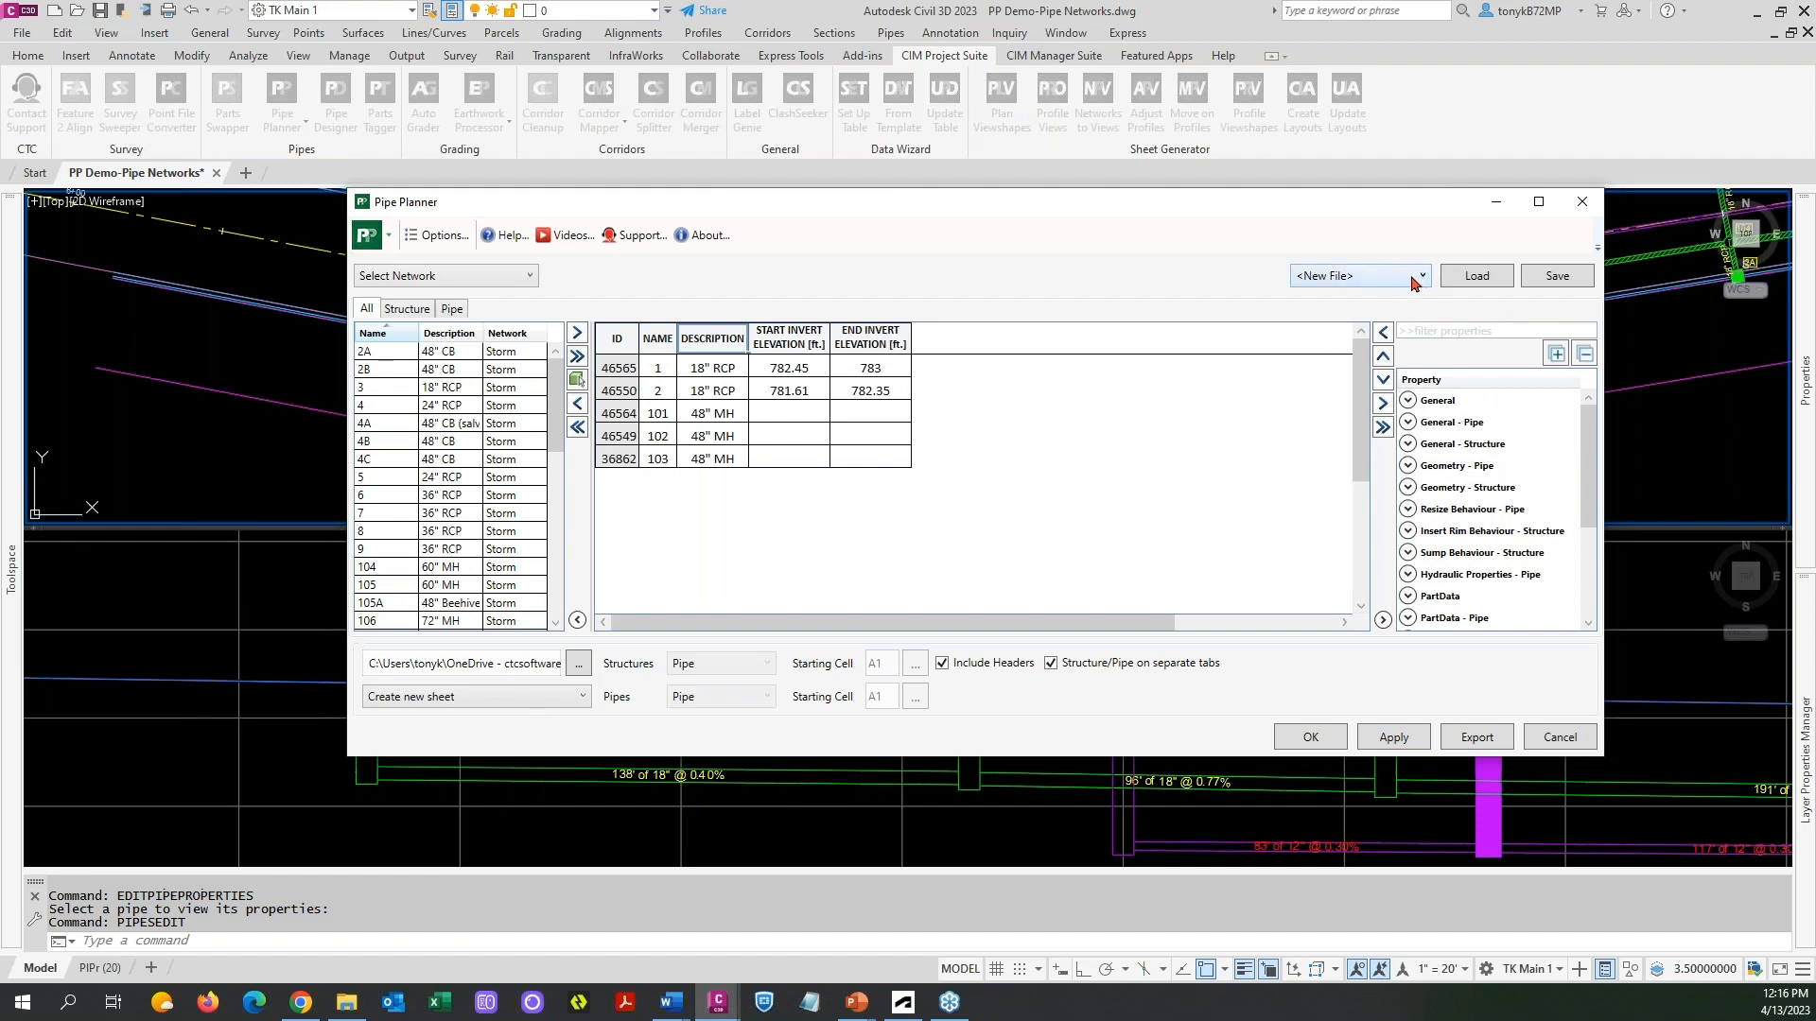
{"action": "left_click", "coordinate": [1416, 277]}
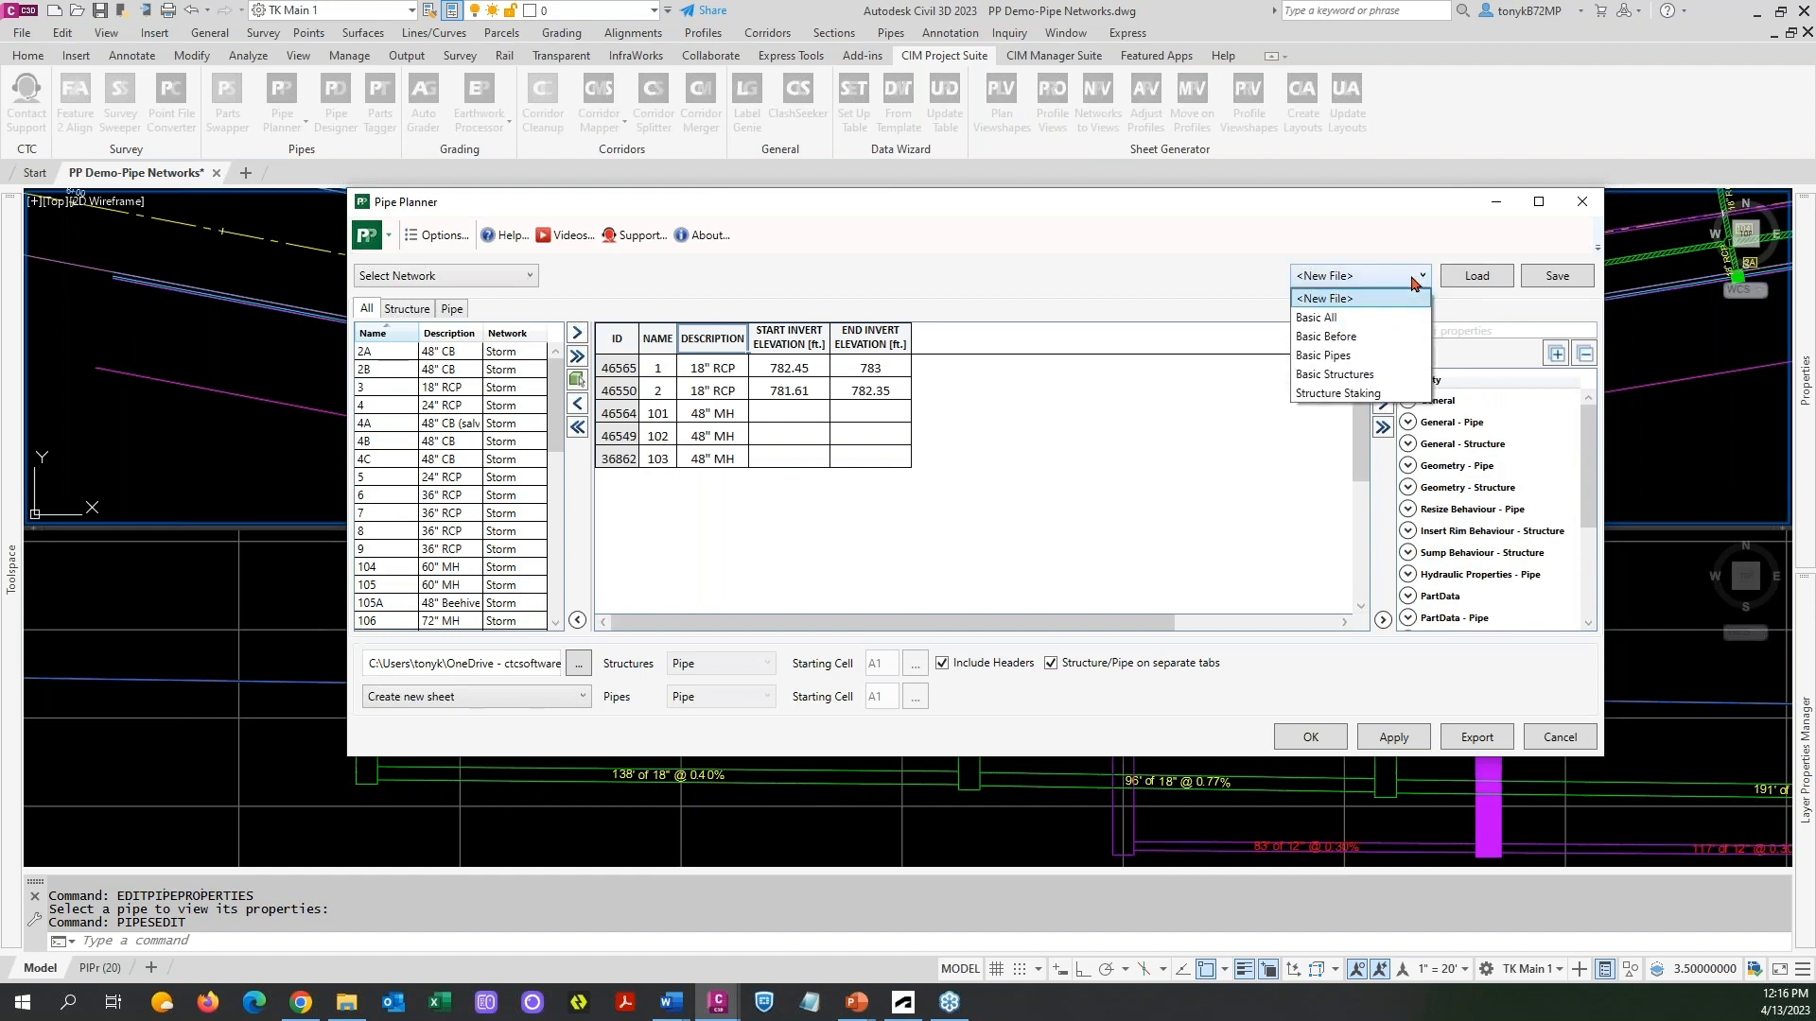
{"action": "left_click", "coordinate": [1308, 322]}
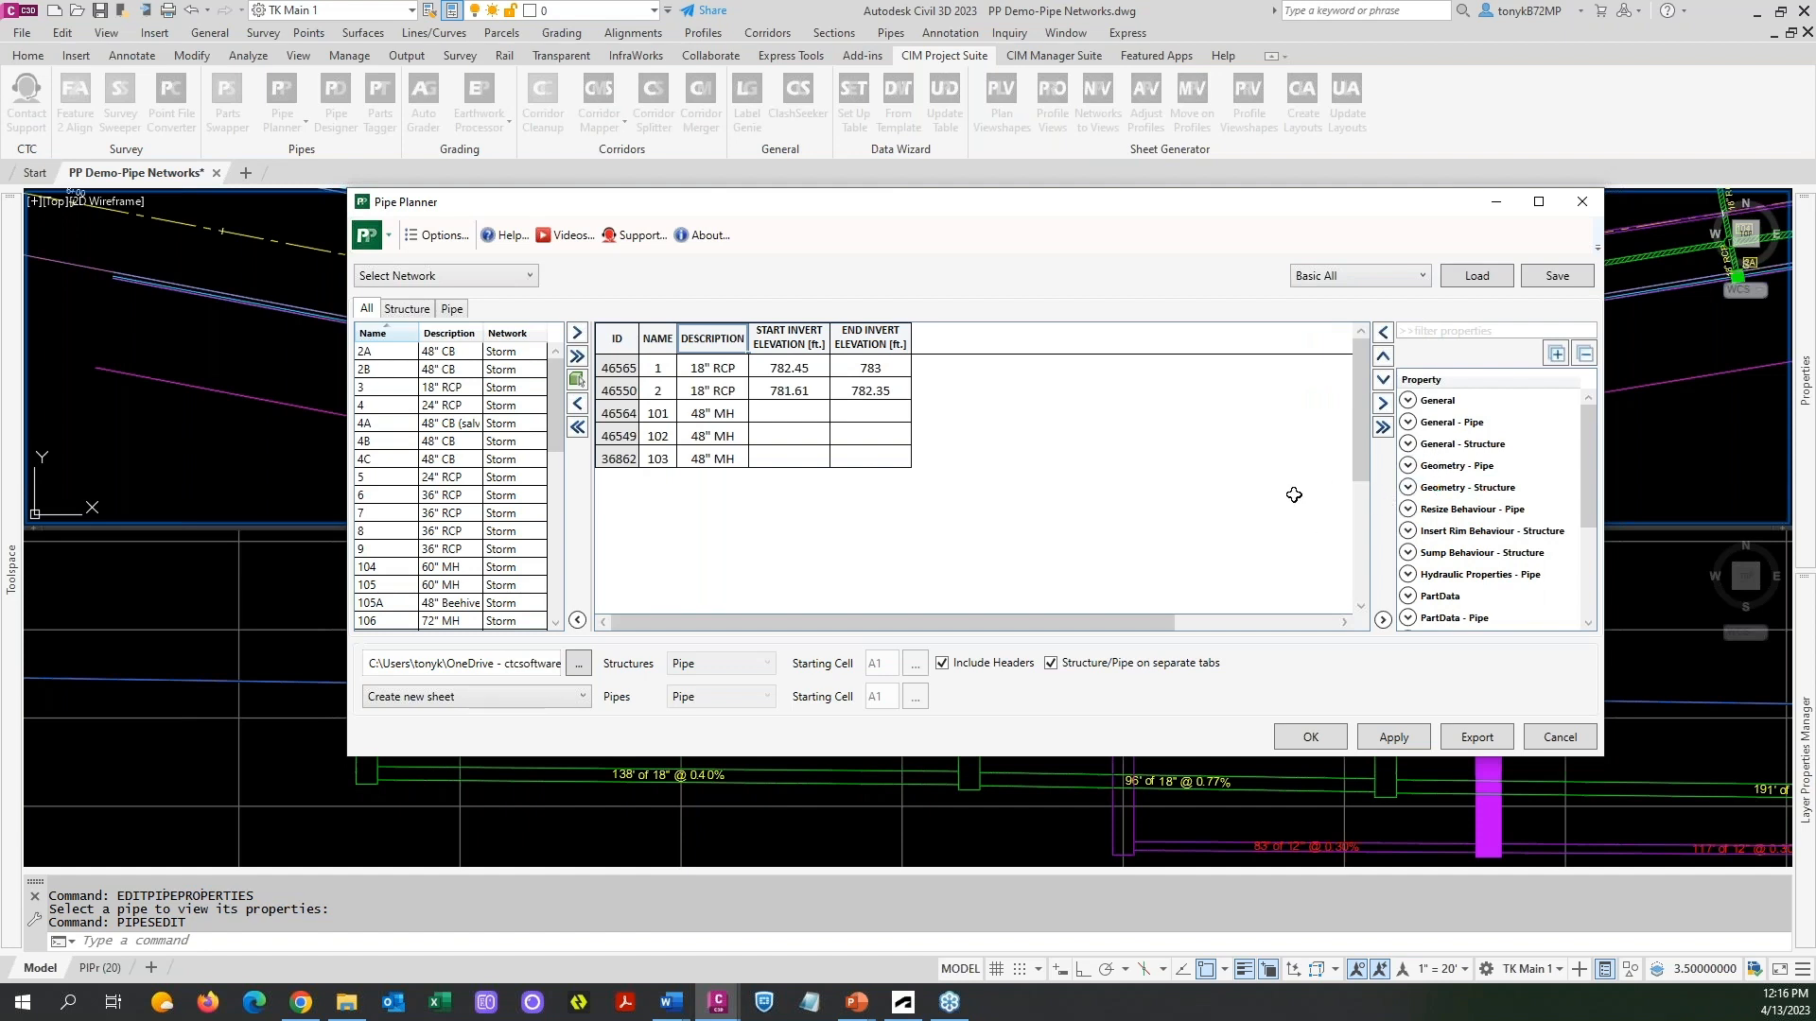
{"action": "left_click", "coordinate": [1492, 287]}
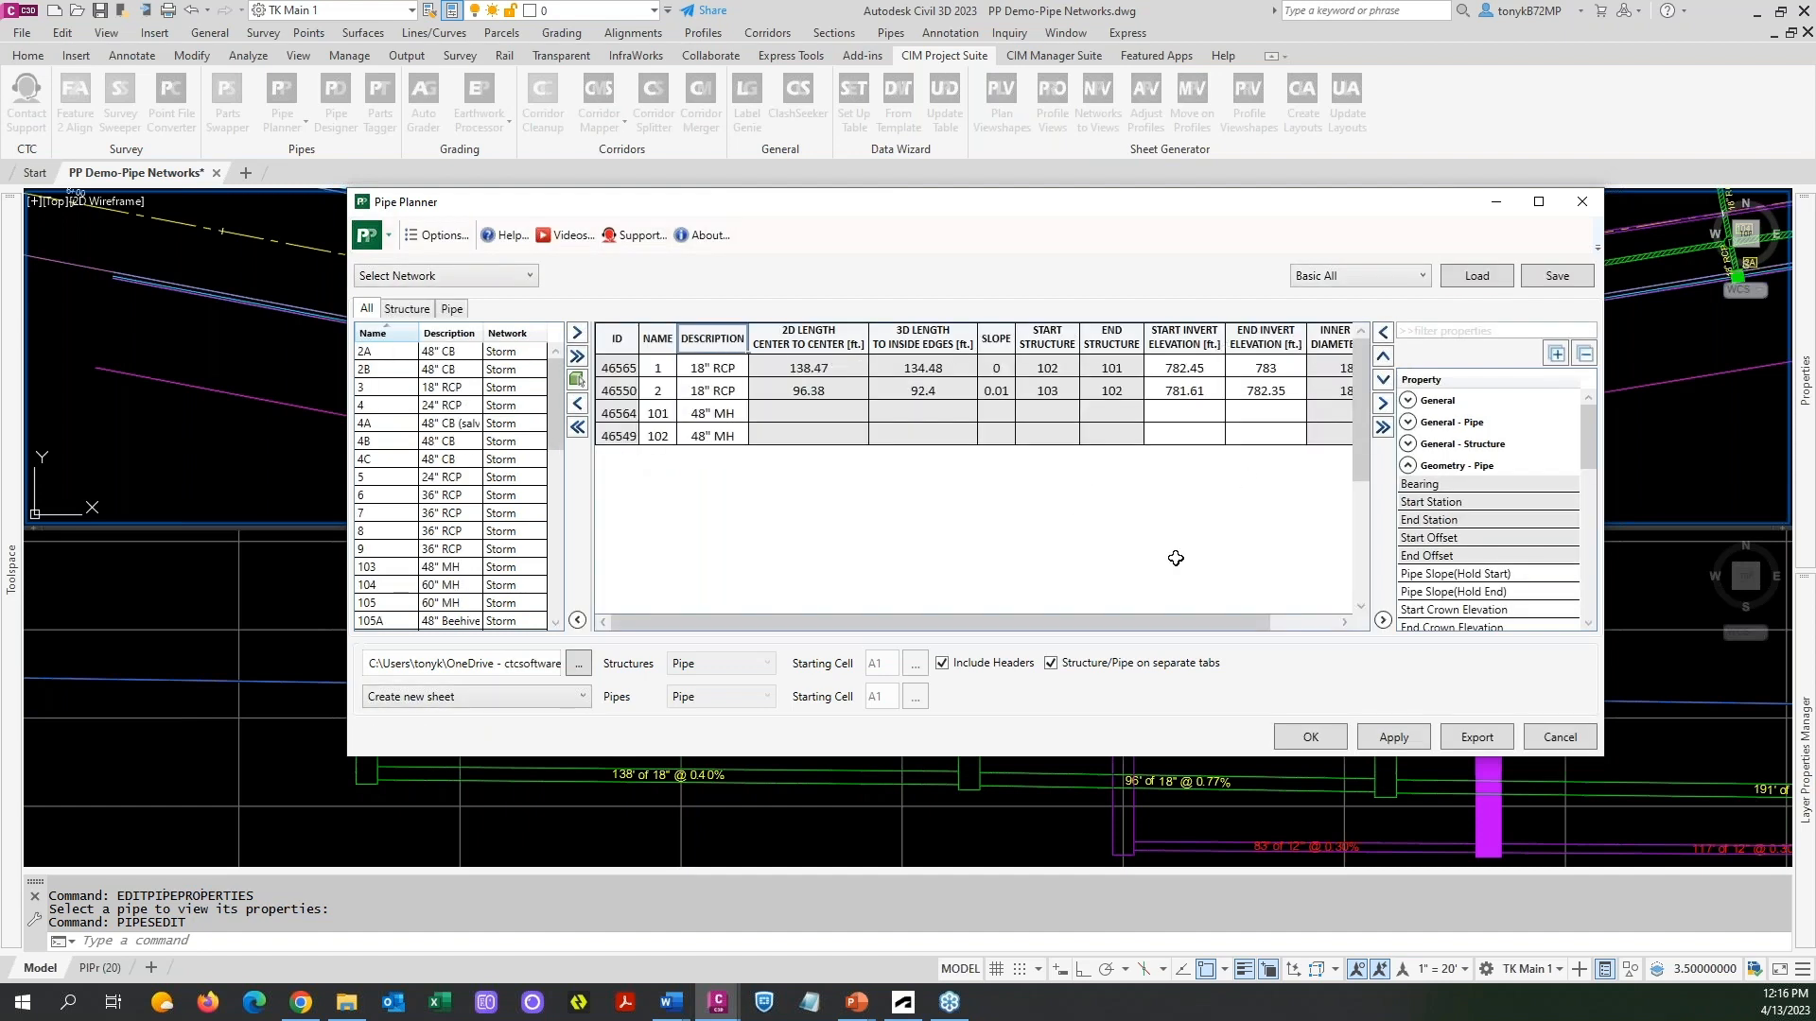
{"action": "left_click_drag", "start_coordinate": [967, 624], "coordinate": [922, 613]}
{"action": "left_click_drag", "start_coordinate": [1002, 614], "coordinate": [910, 617]}
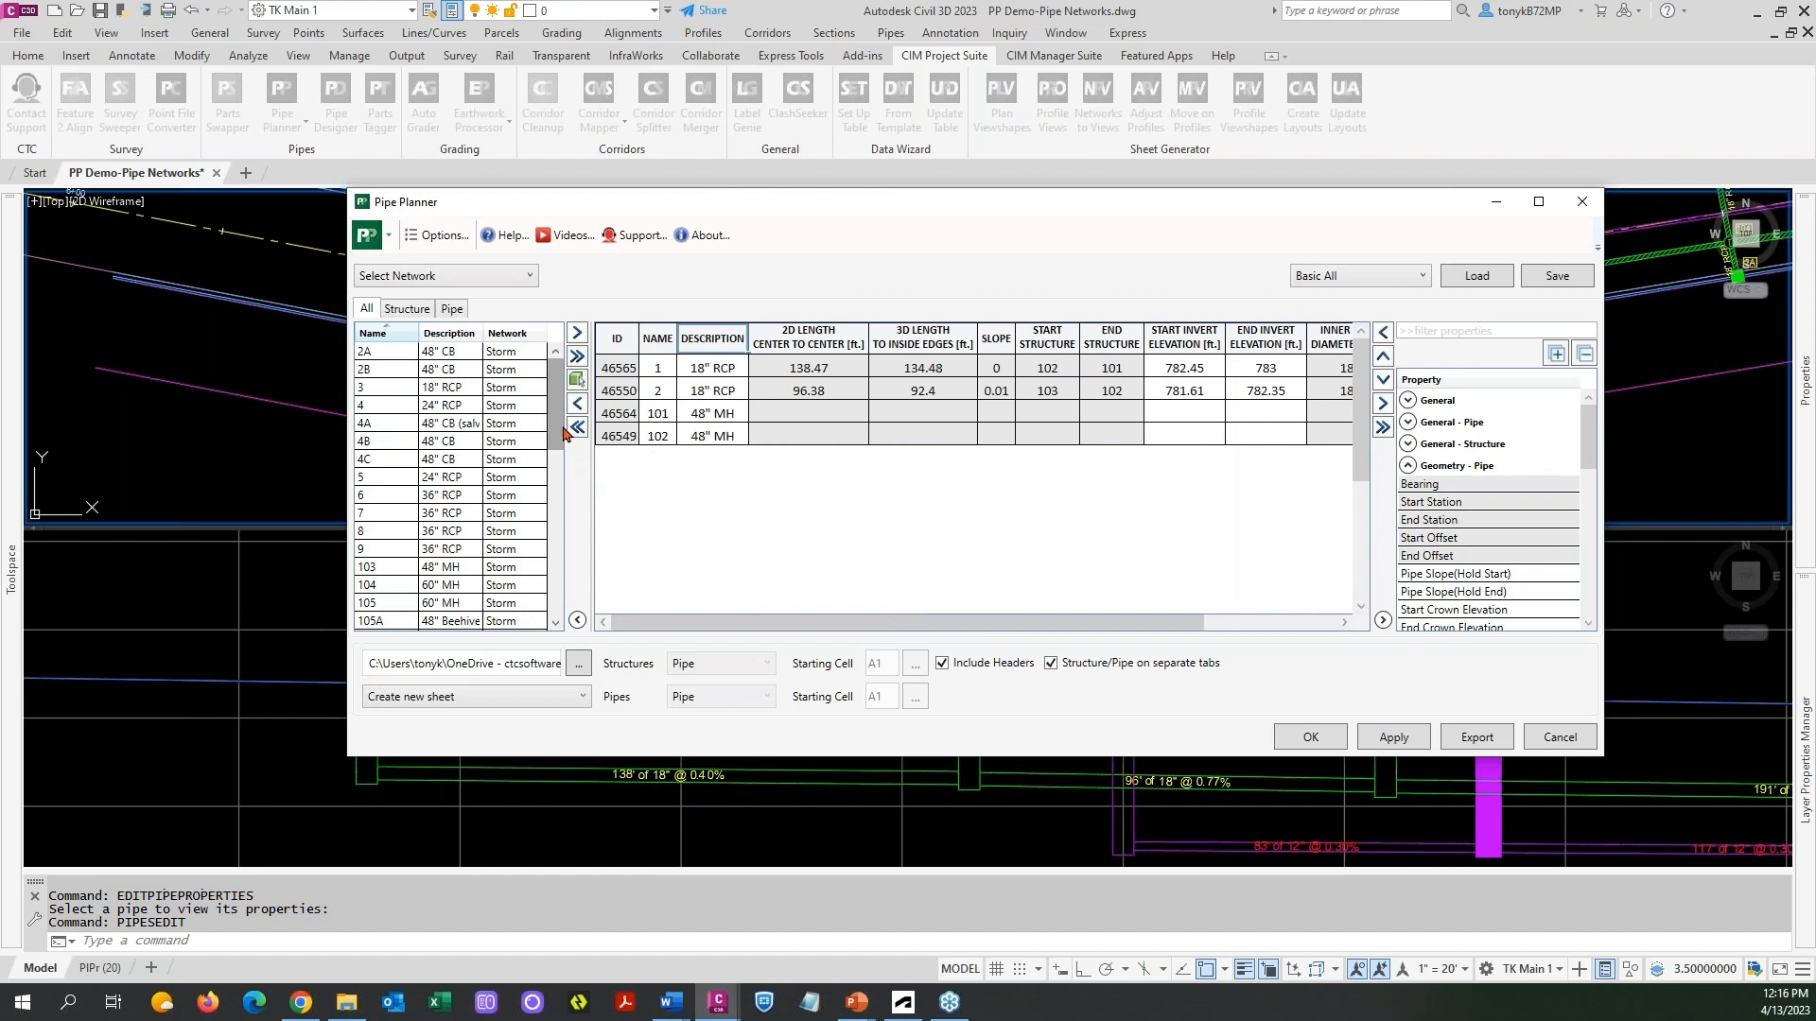
Add Storm structure 103 to the structure table and return to the combined view of pipes and structures.
{"action": "left_click", "coordinate": [416, 312]}
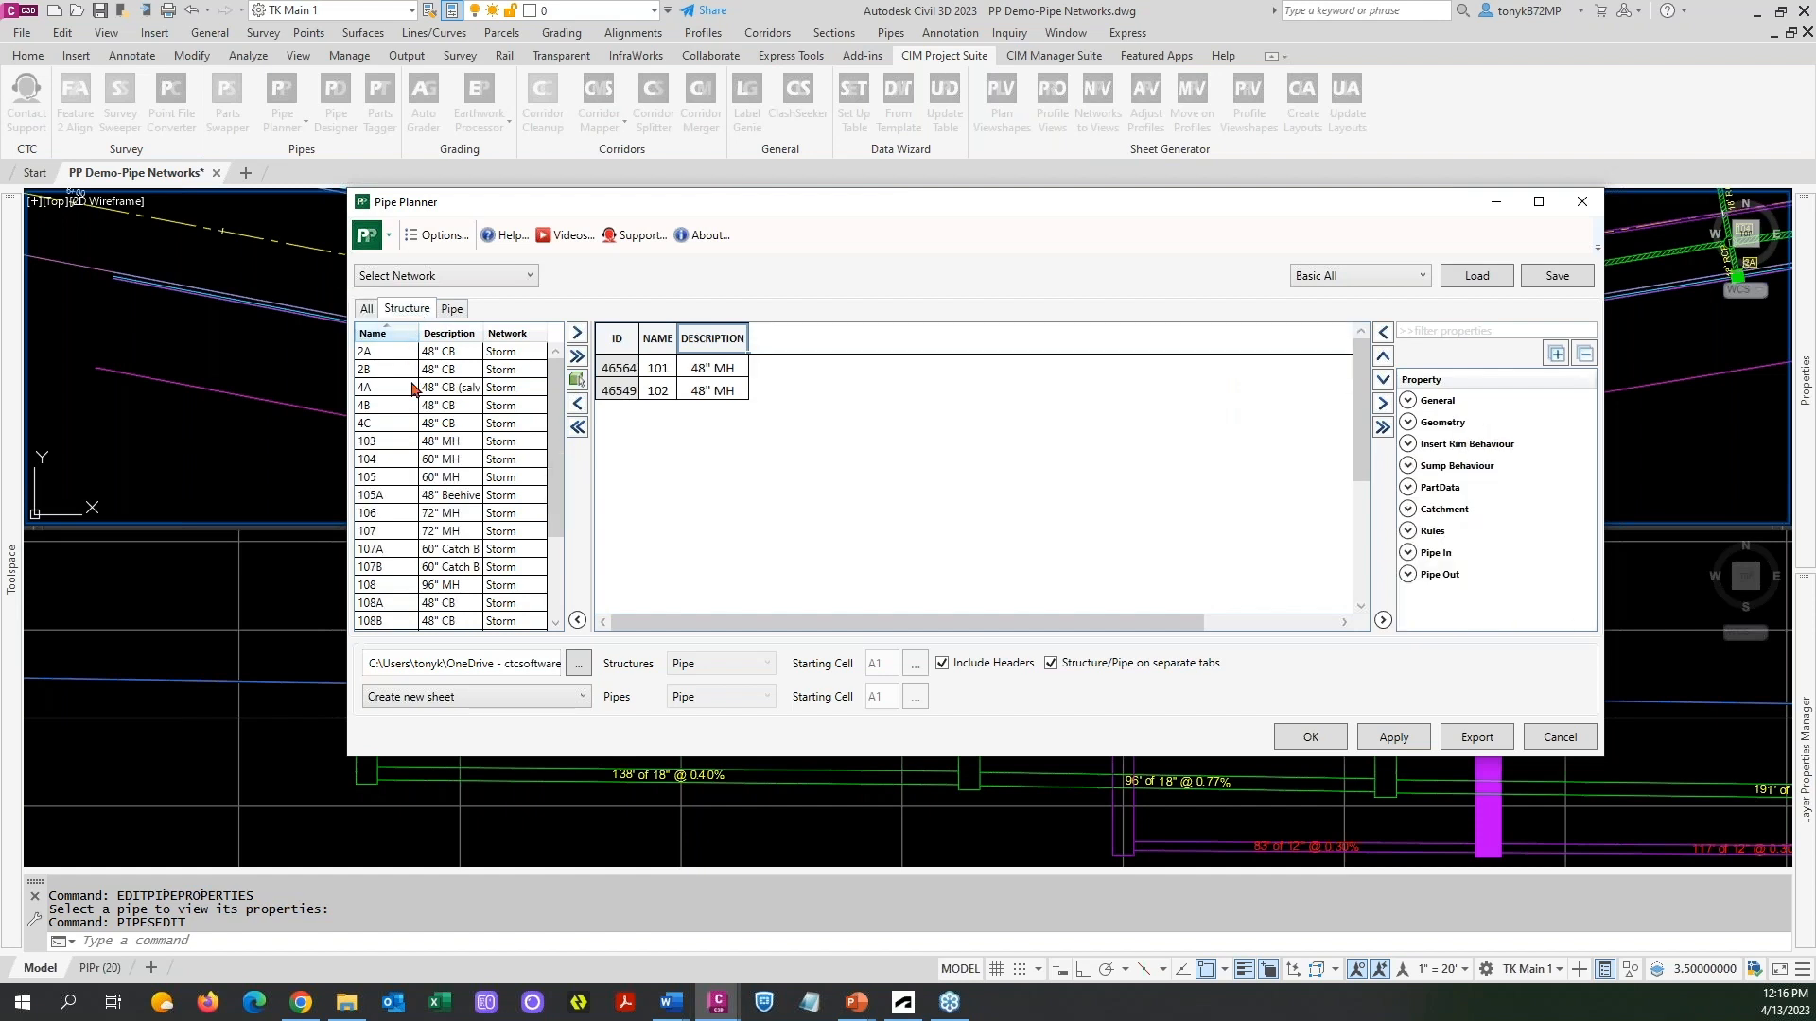
{"action": "left_click", "coordinate": [386, 444]}
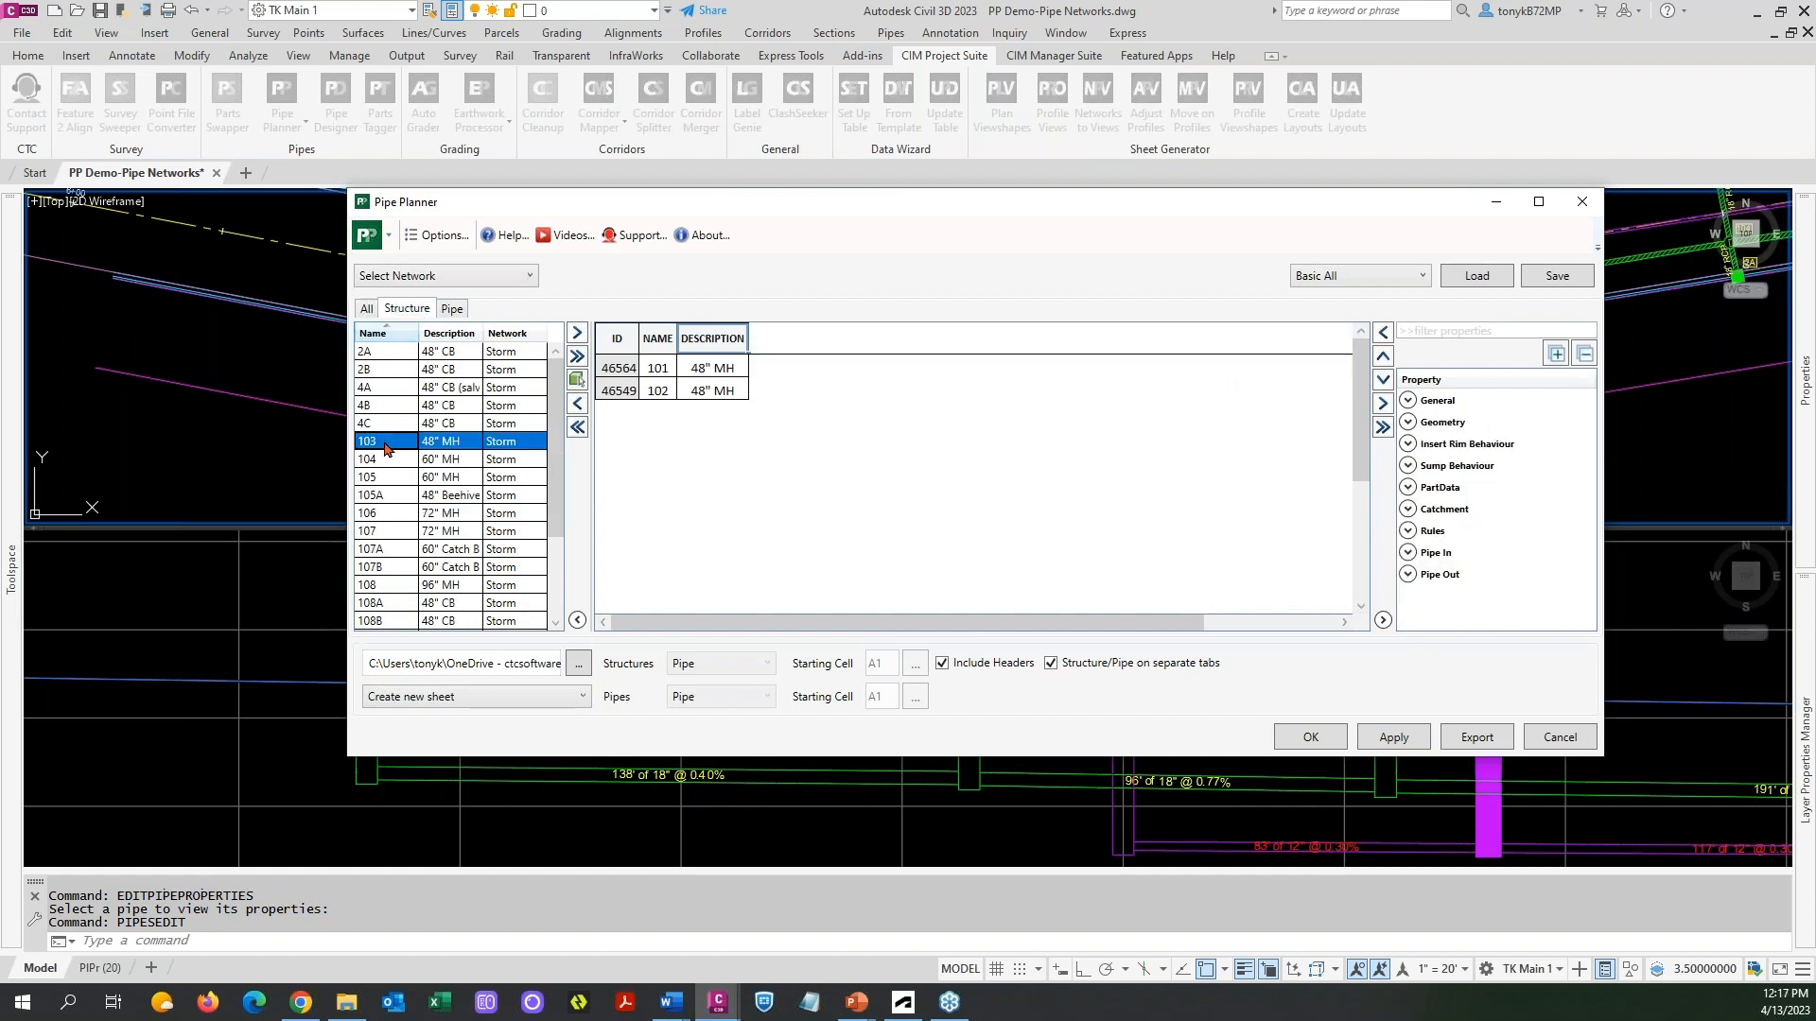
{"action": "left_click", "coordinate": [577, 334]}
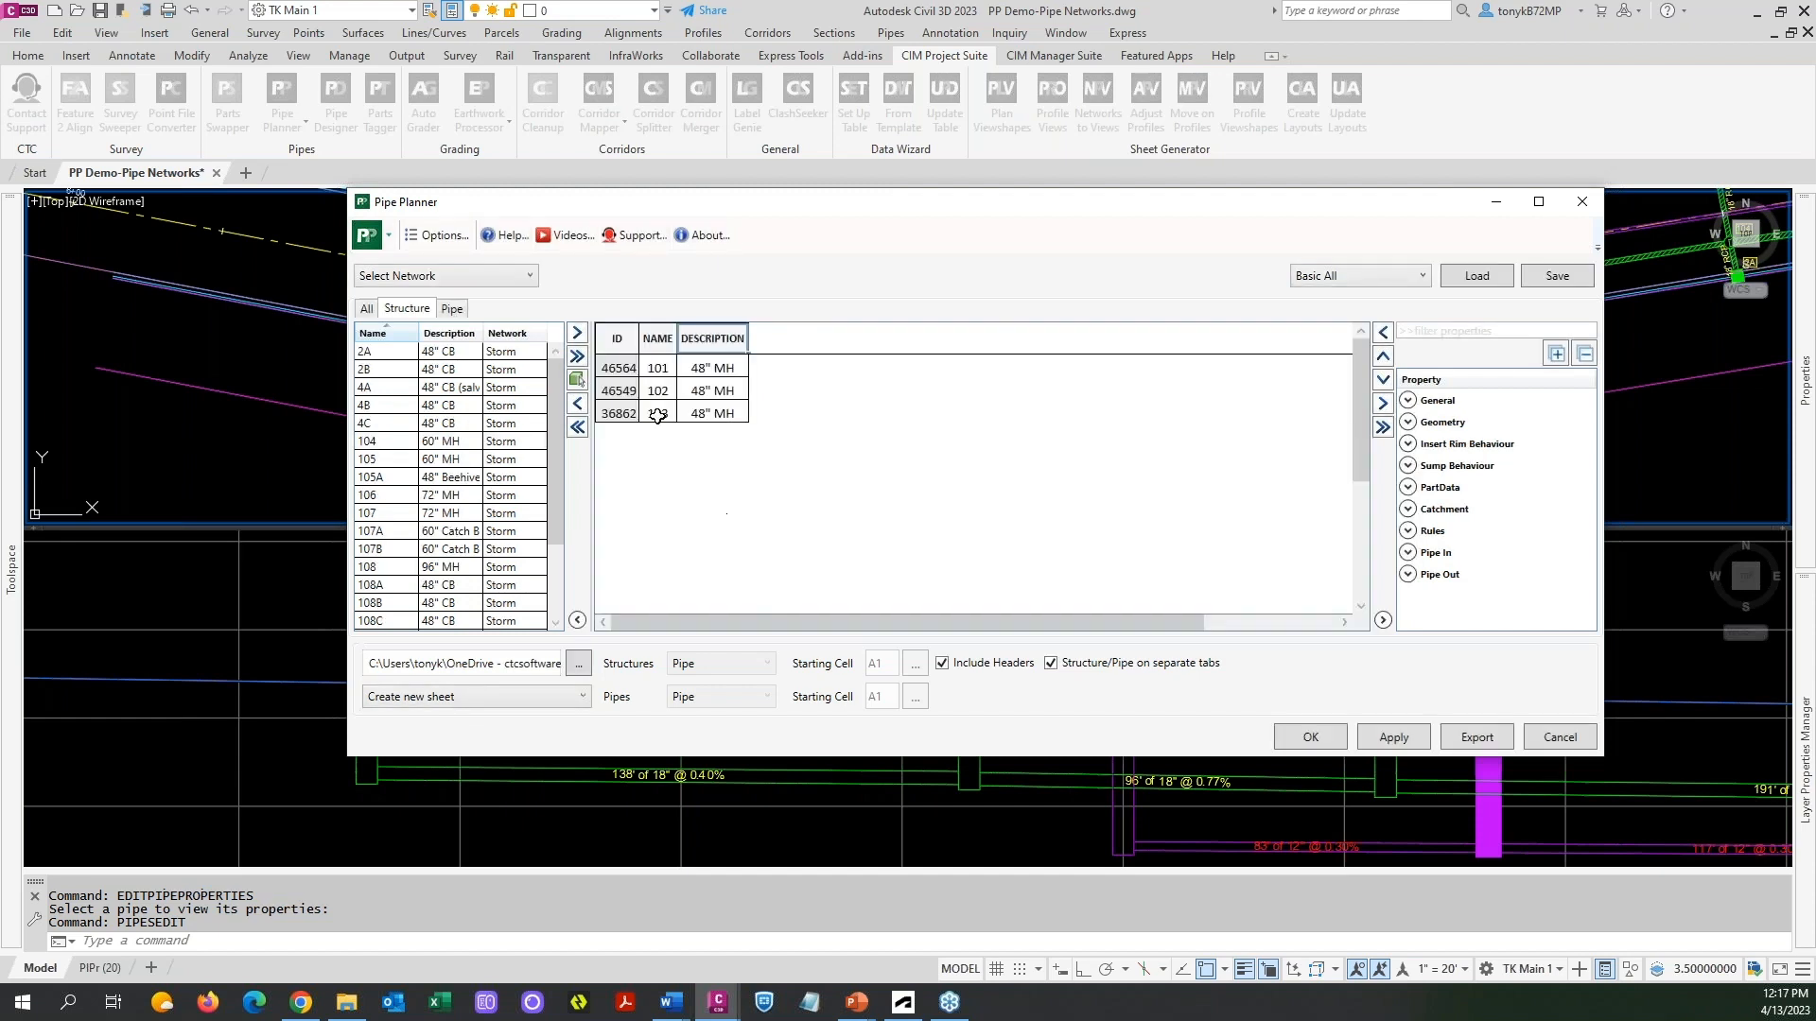
{"action": "left_click", "coordinate": [365, 310]}
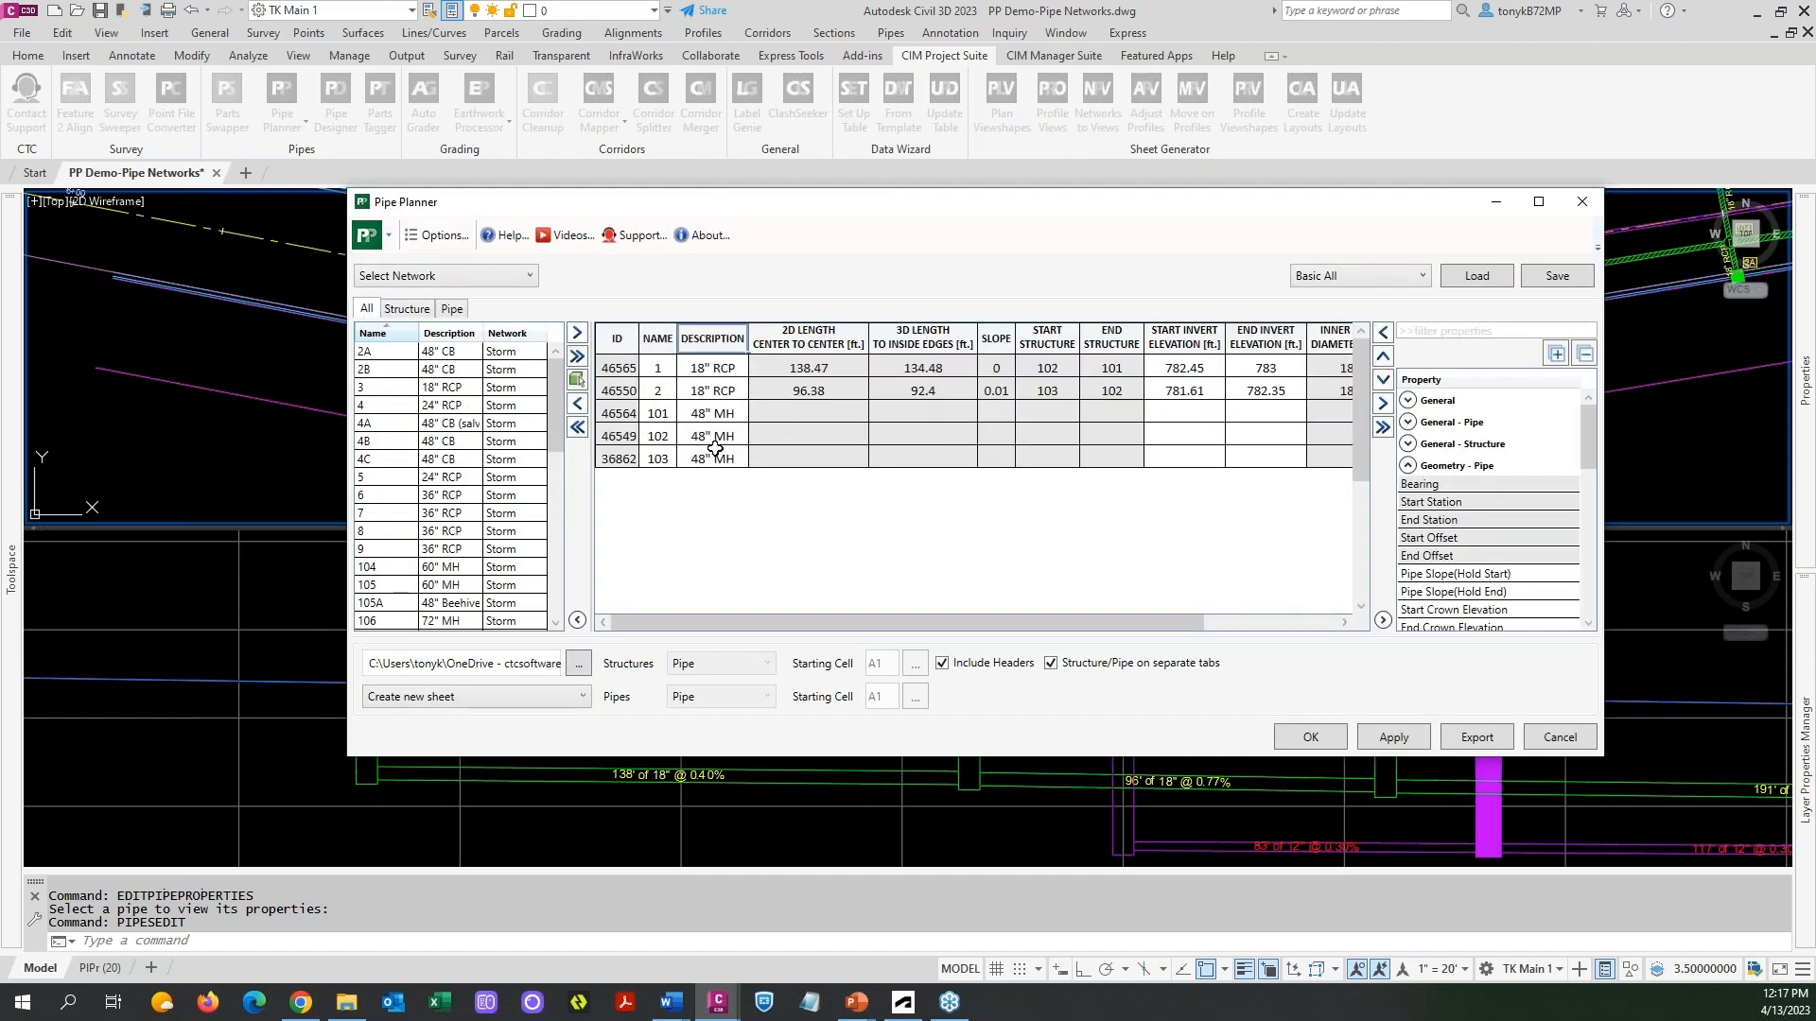
Sort the combined table by name in descending and ascending order, and by description.
{"action": "left_click", "coordinate": [659, 337]}
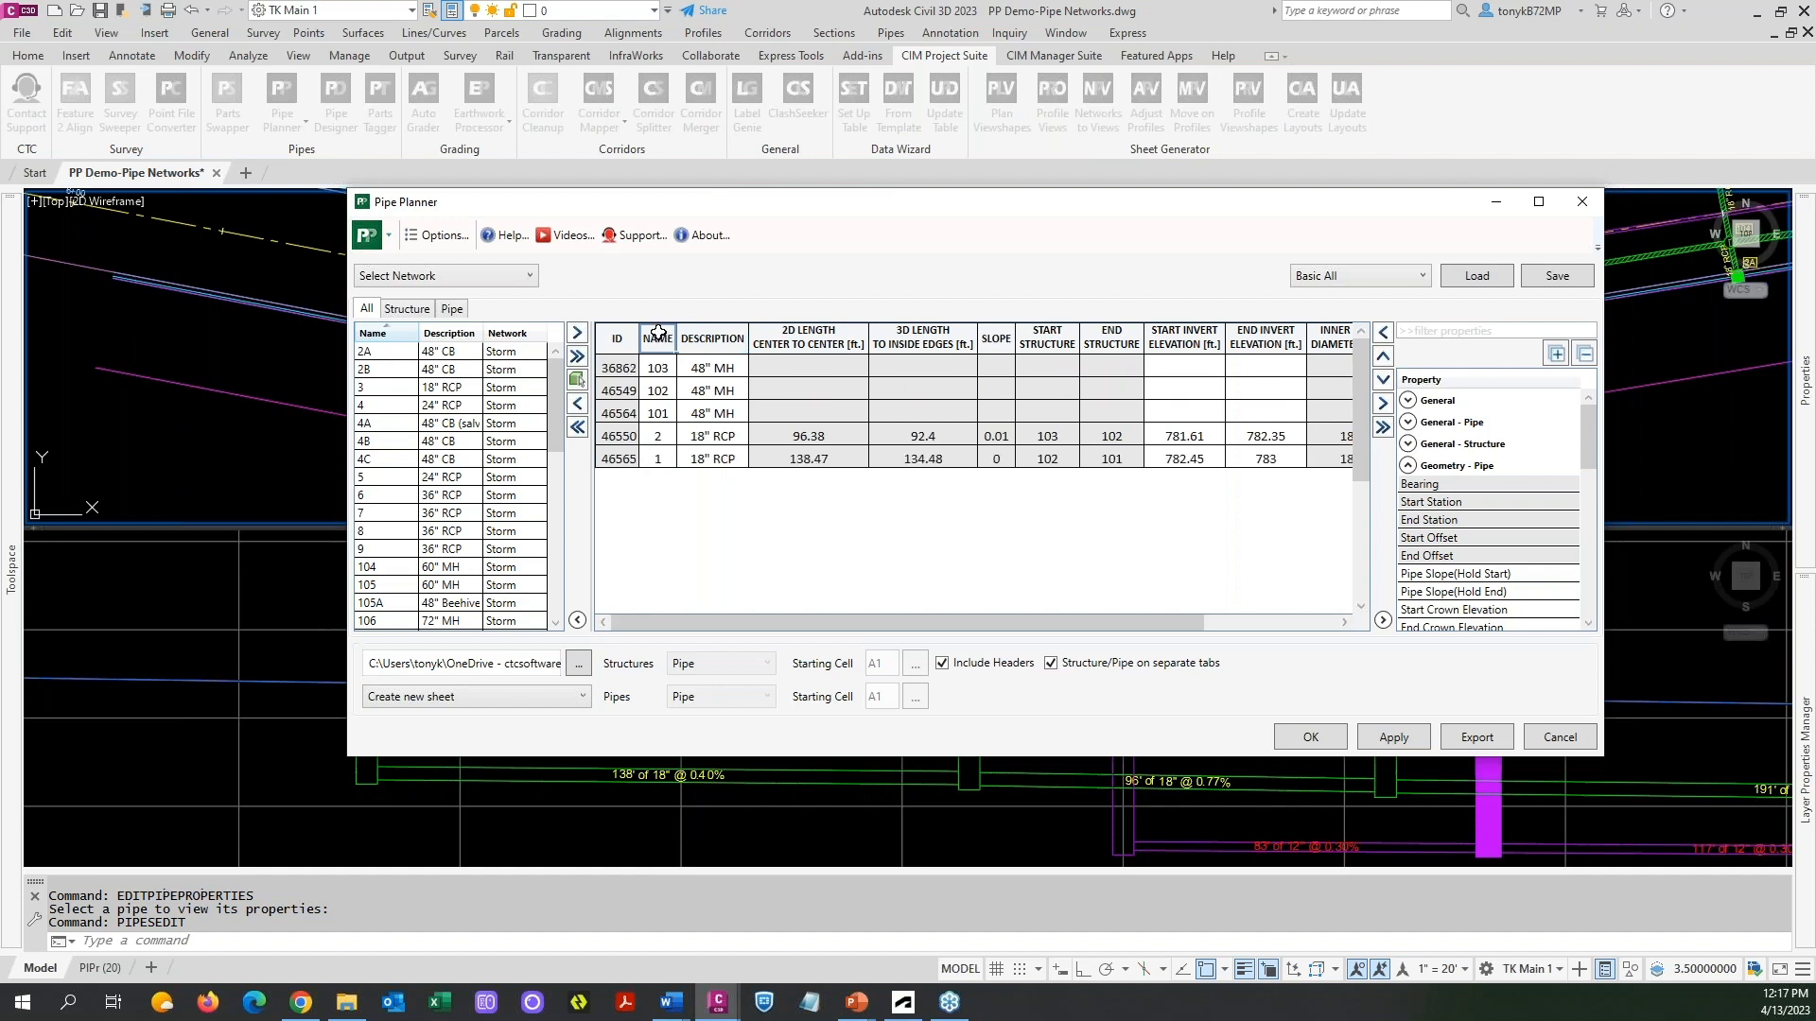
{"action": "left_click", "coordinate": [659, 337]}
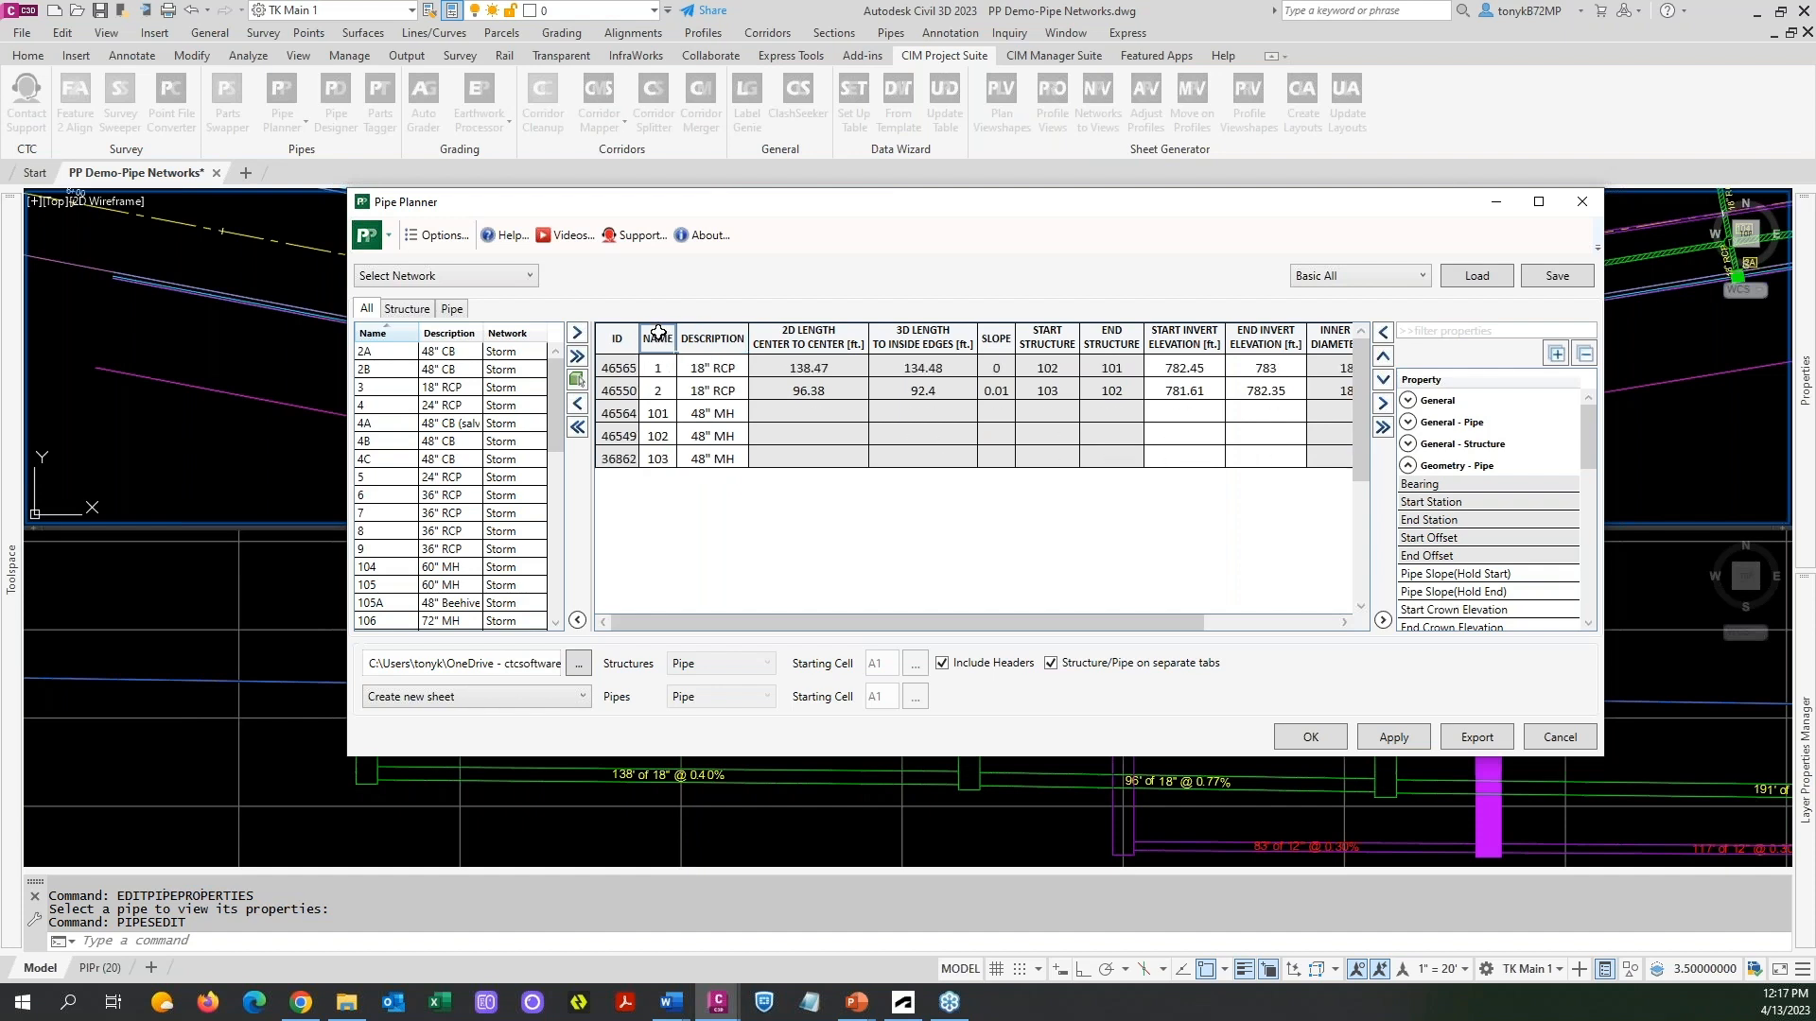
{"action": "left_click", "coordinate": [722, 337]}
{"action": "mouse_move", "coordinate": [1179, 628]}
{"action": "left_mouse_down"}
{"action": "mouse_move", "coordinate": [1312, 614]}
{"action": "mouse_move", "coordinate": [1179, 621]}
{"action": "left_mouse_up"}
Load the saved Basic Structures configuration to show the structure data columns.
{"action": "left_click", "coordinate": [1423, 277]}
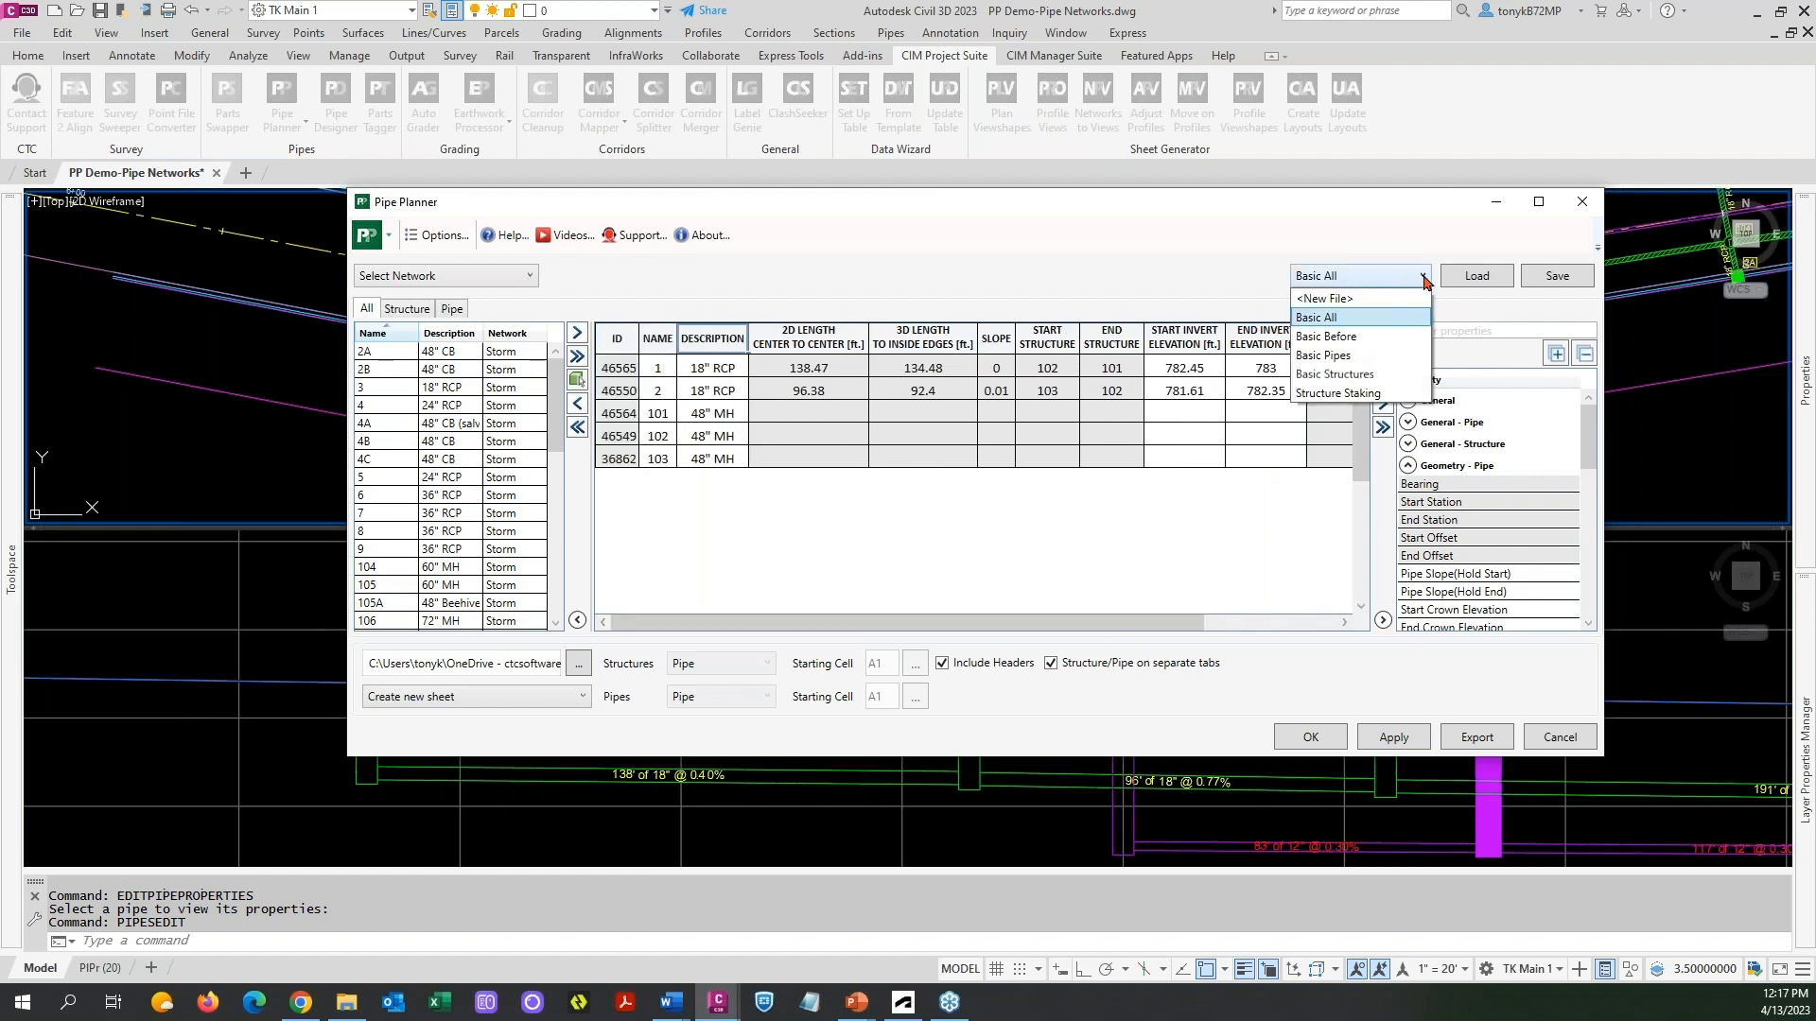
{"action": "left_click", "coordinate": [1340, 376]}
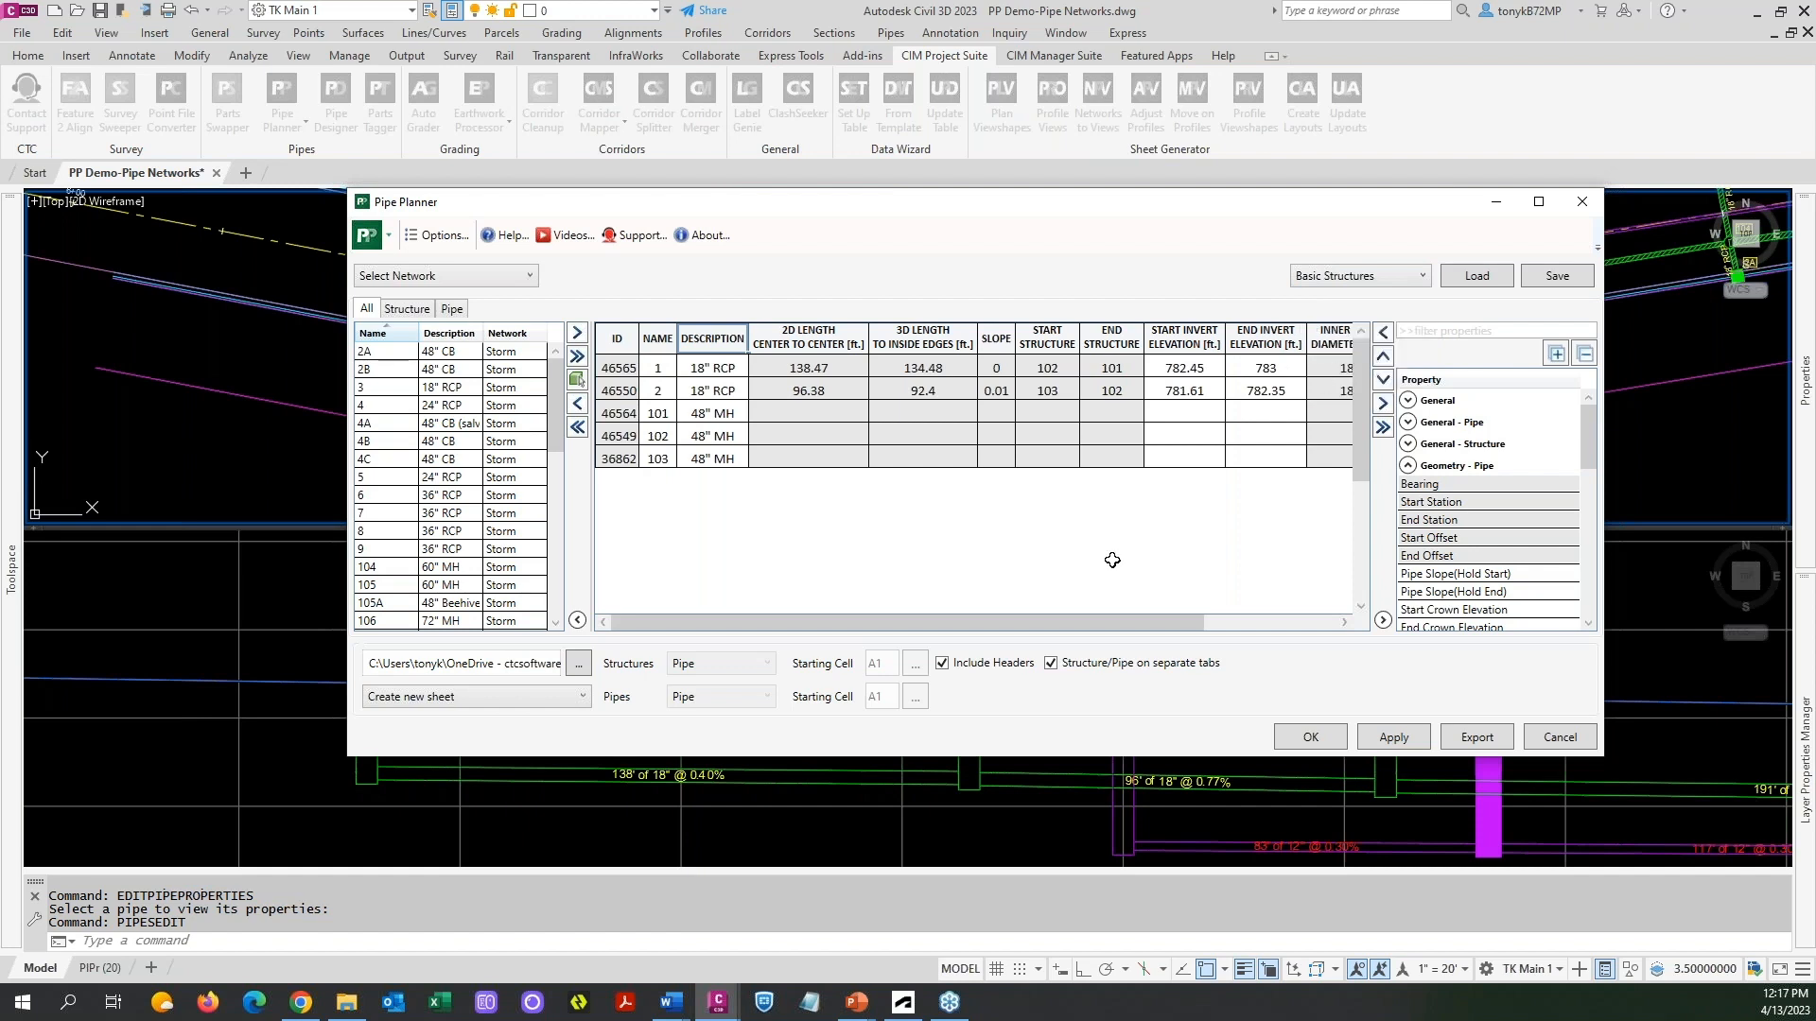
{"action": "left_click", "coordinate": [1476, 277]}
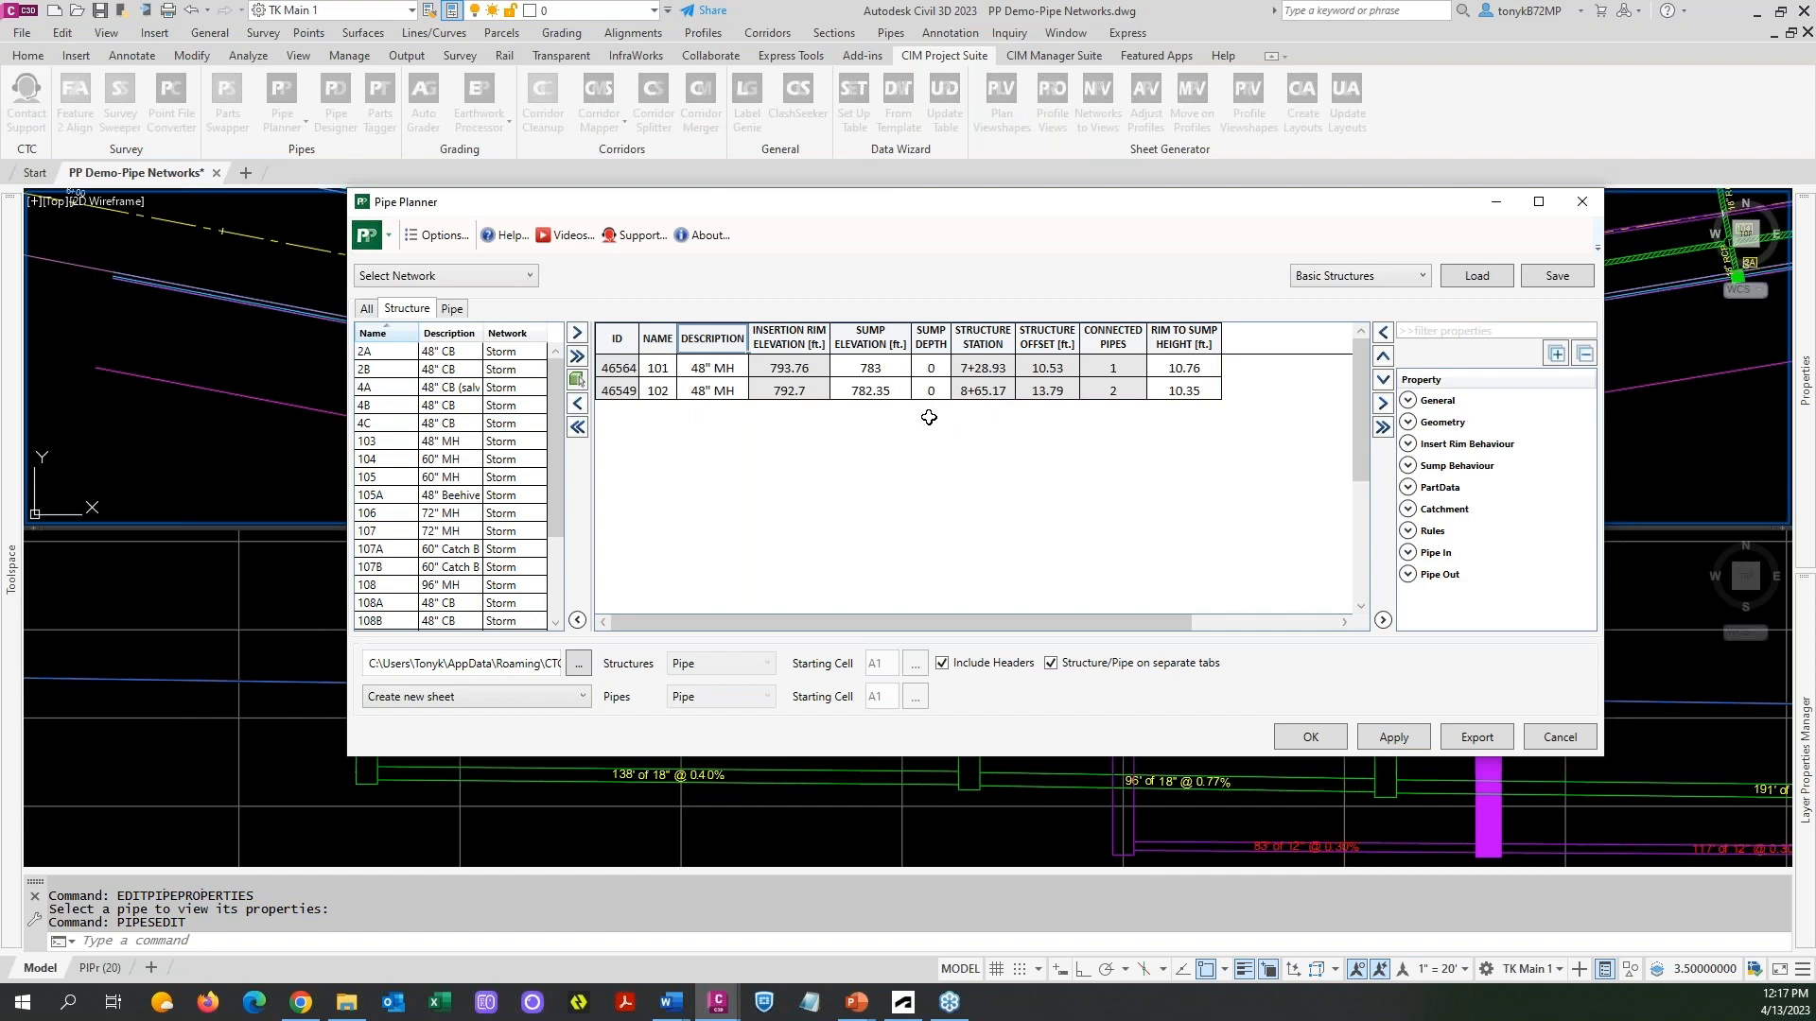
Set the sump depth of structure 101 to .1 ft.
{"action": "double_click", "coordinate": [934, 367]}
{"action": "left_click_drag", "start_coordinate": [923, 368], "coordinate": [933, 368]}
{"action": "key", "text": "Return"}
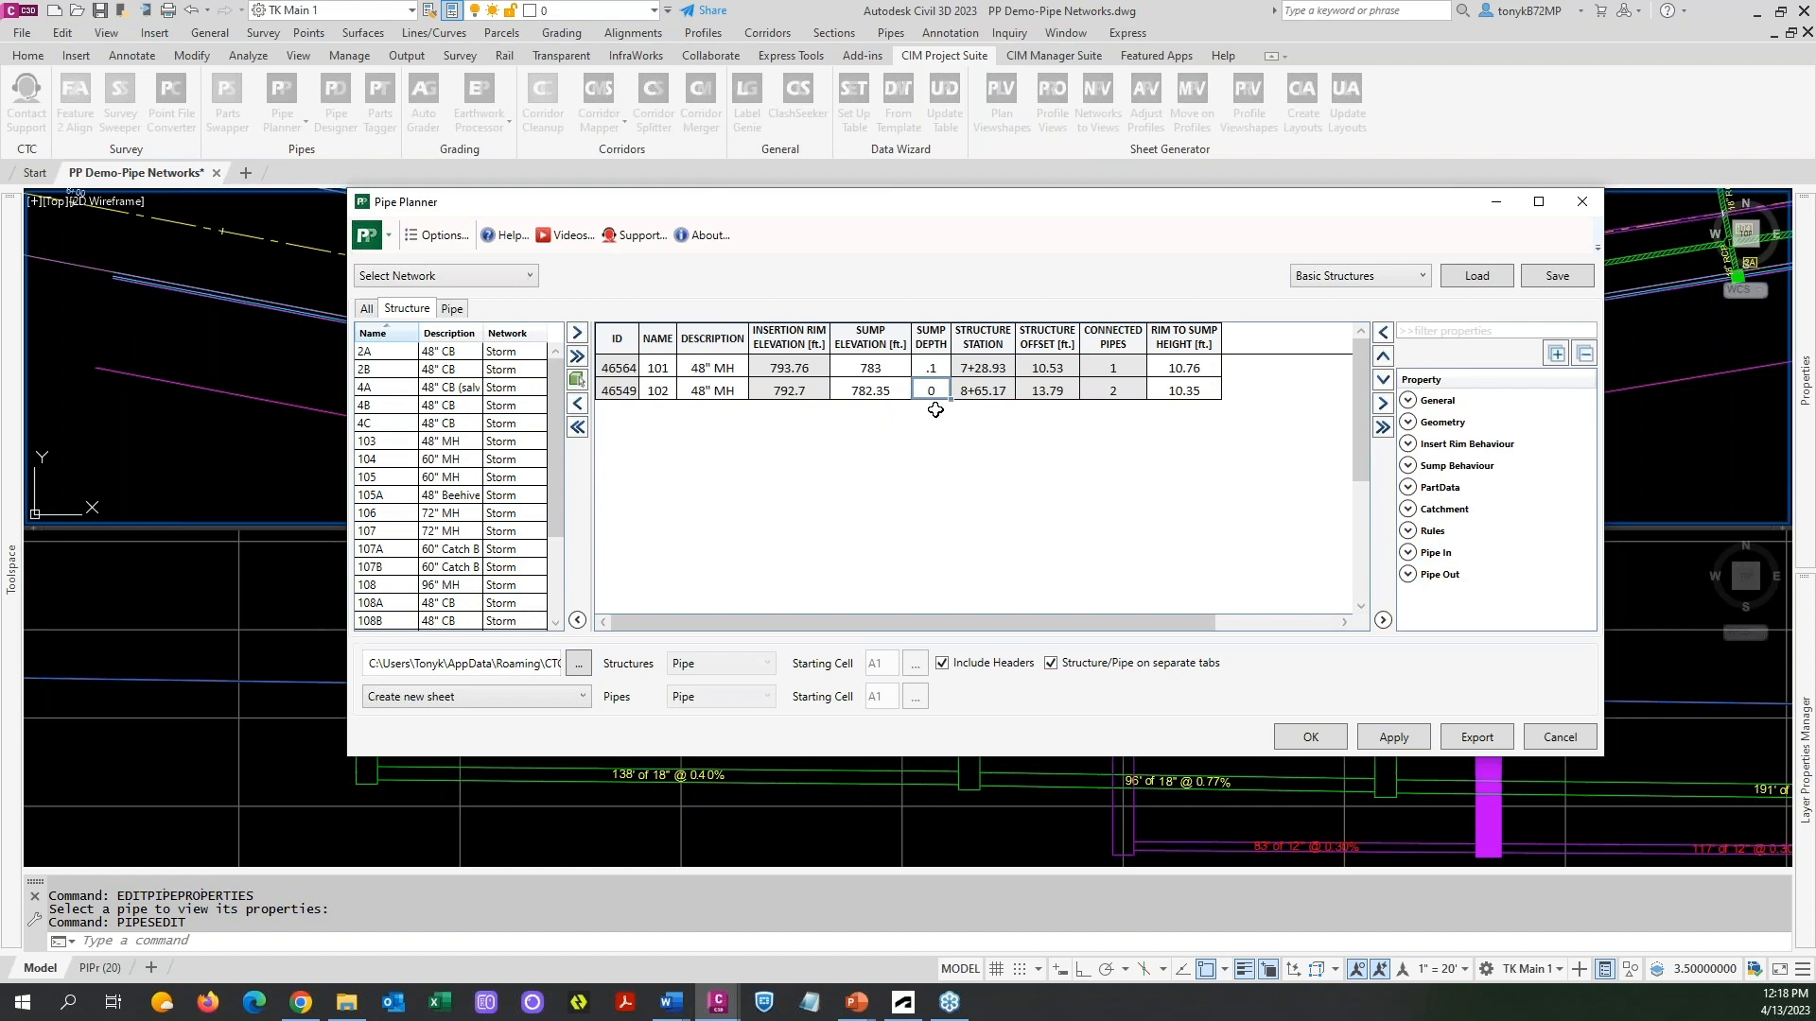
Uncover the profile labels behind the Pipe Planner window, apply the table edits to the drawing, and close Pipe Planner.
{"action": "left_click_drag", "start_coordinate": [939, 215], "coordinate": [914, 25]}
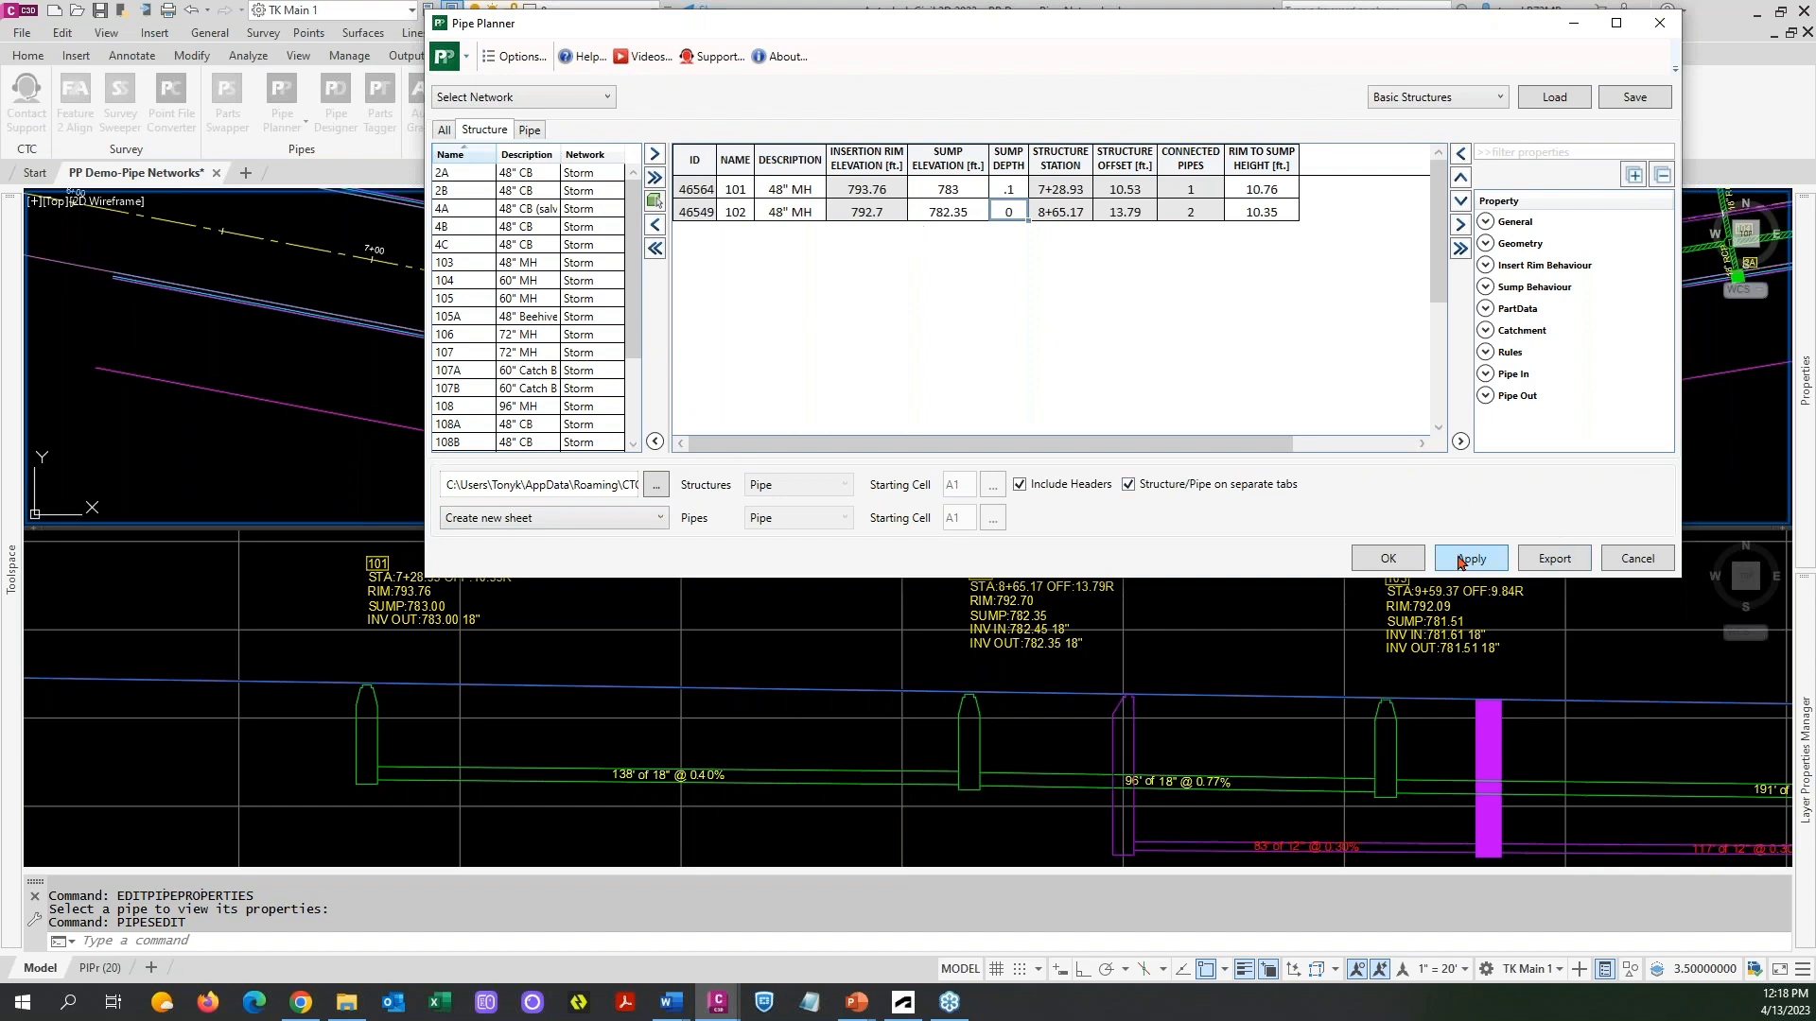
{"action": "left_click", "coordinate": [1461, 562]}
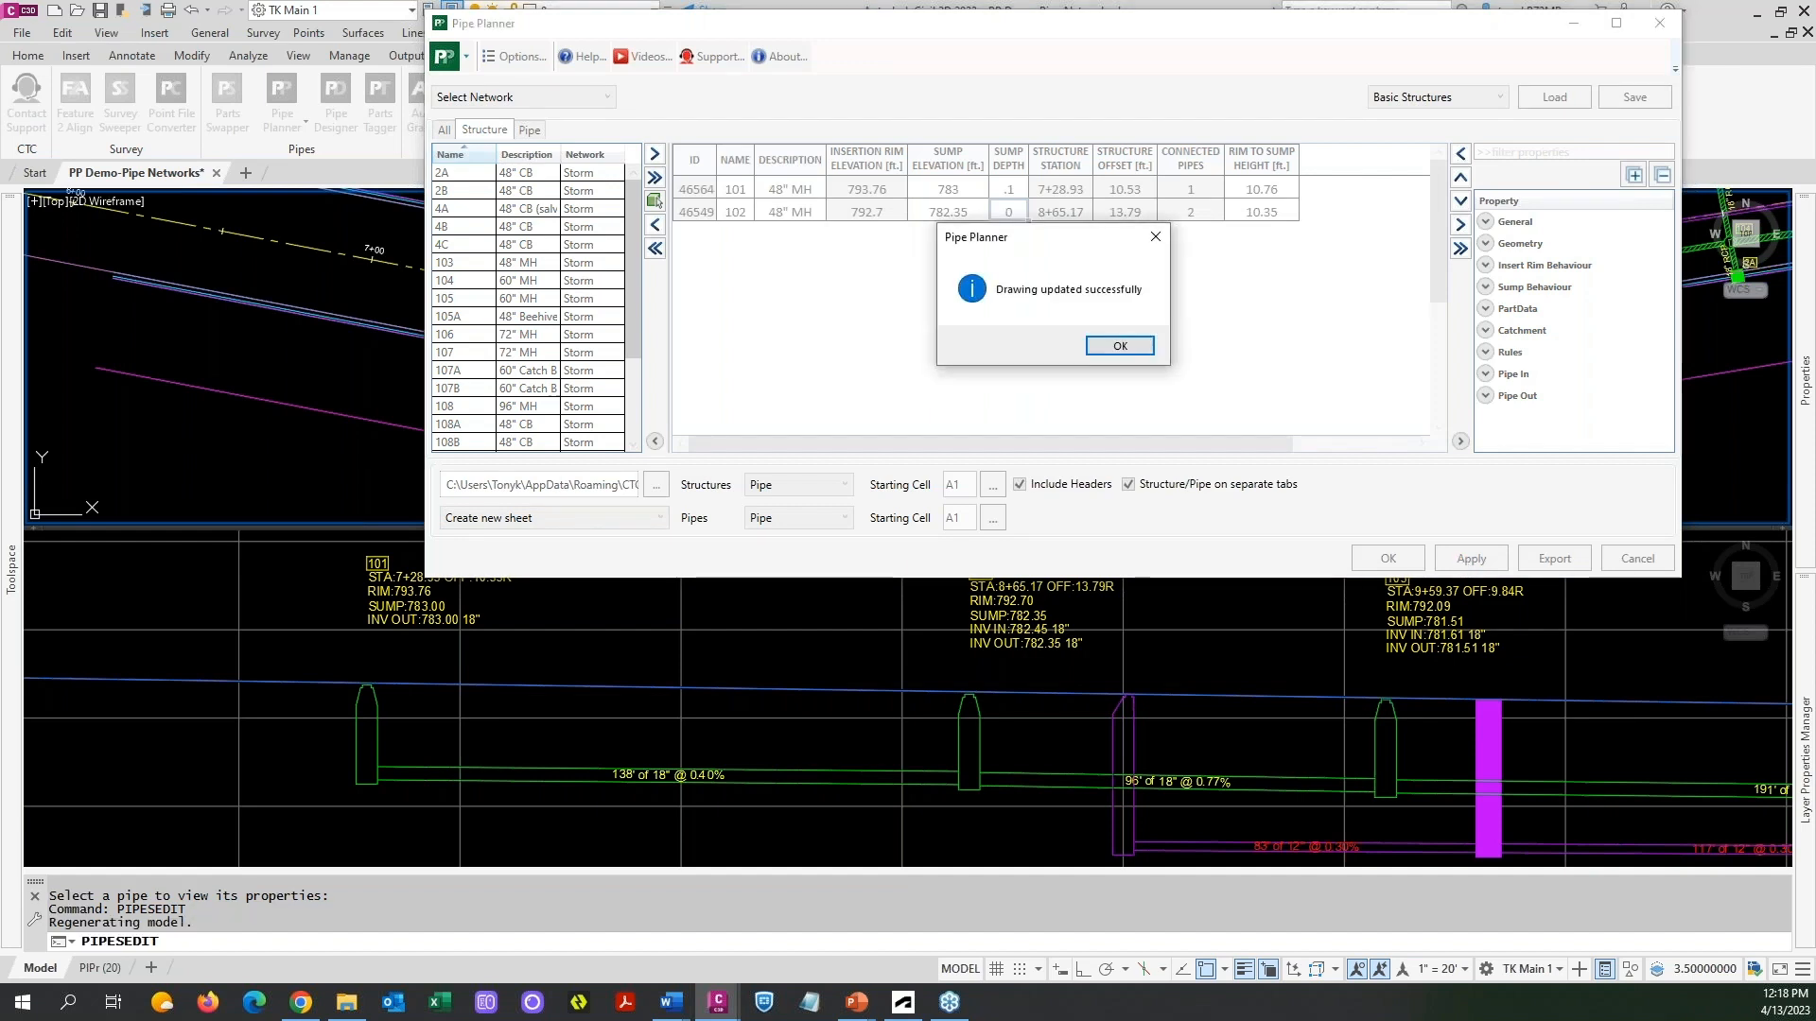
{"action": "left_click", "coordinate": [1117, 347]}
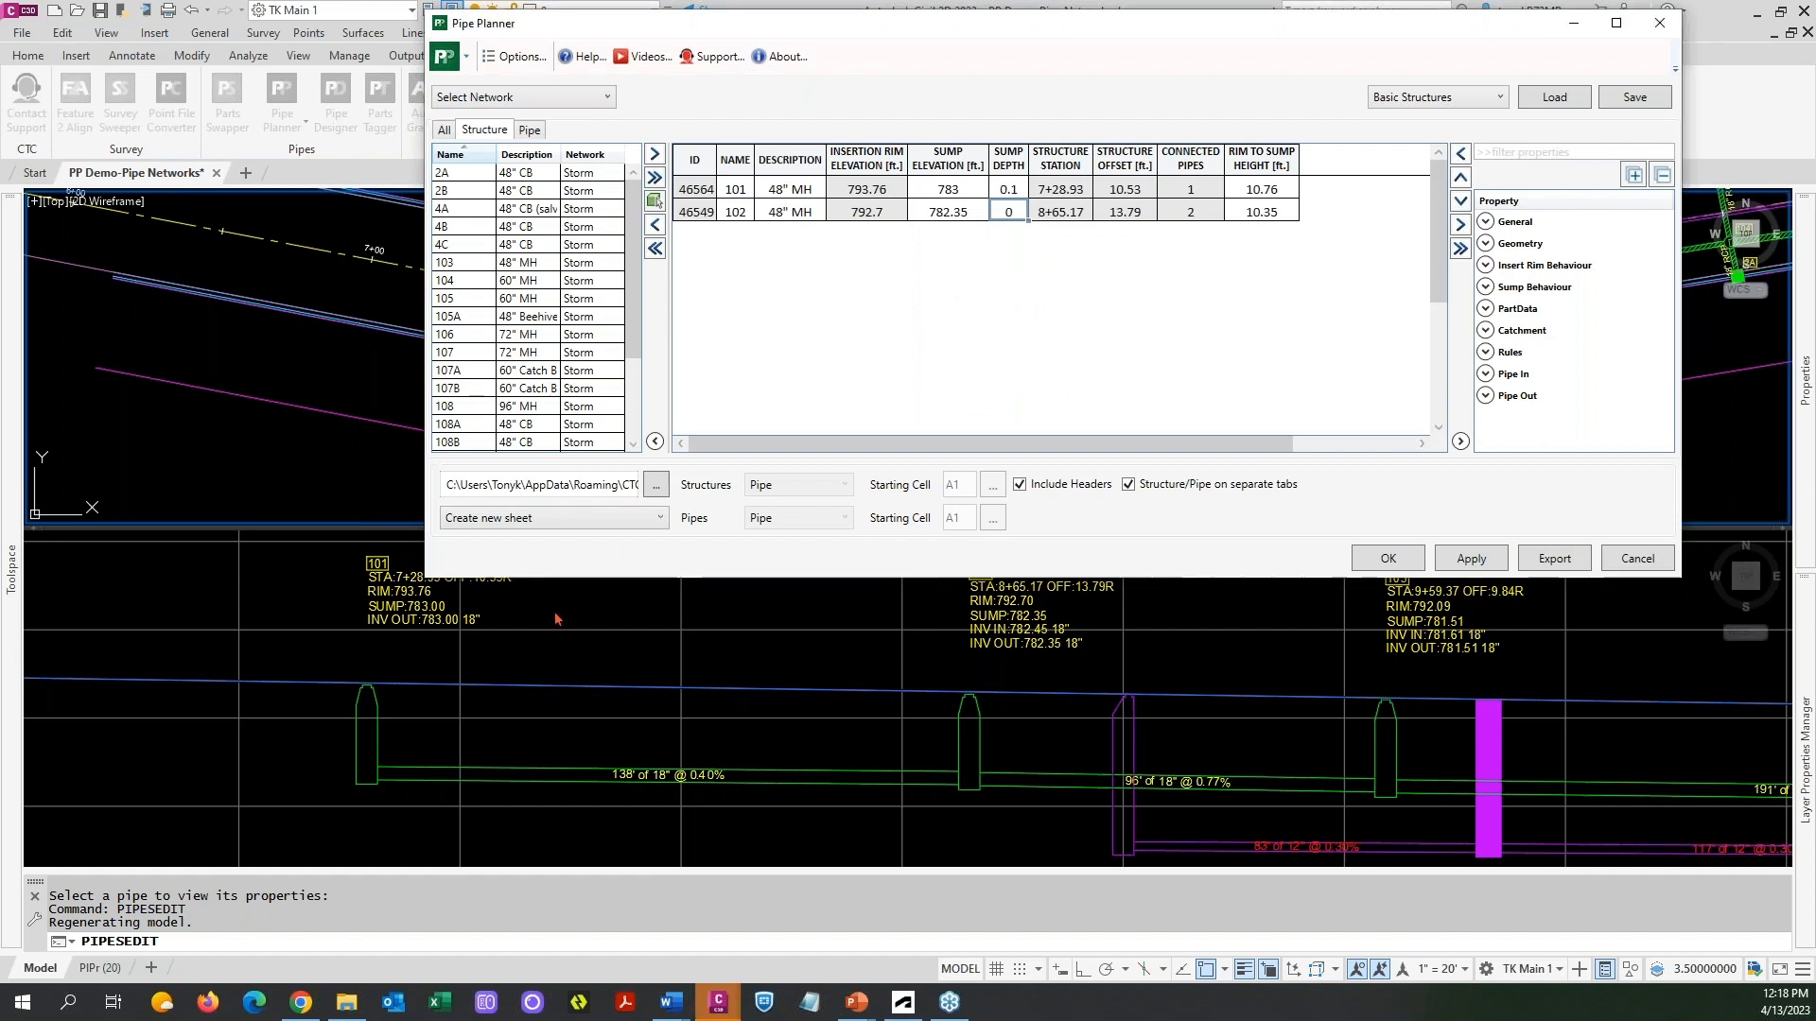
{"action": "left_click", "coordinate": [1388, 559]}
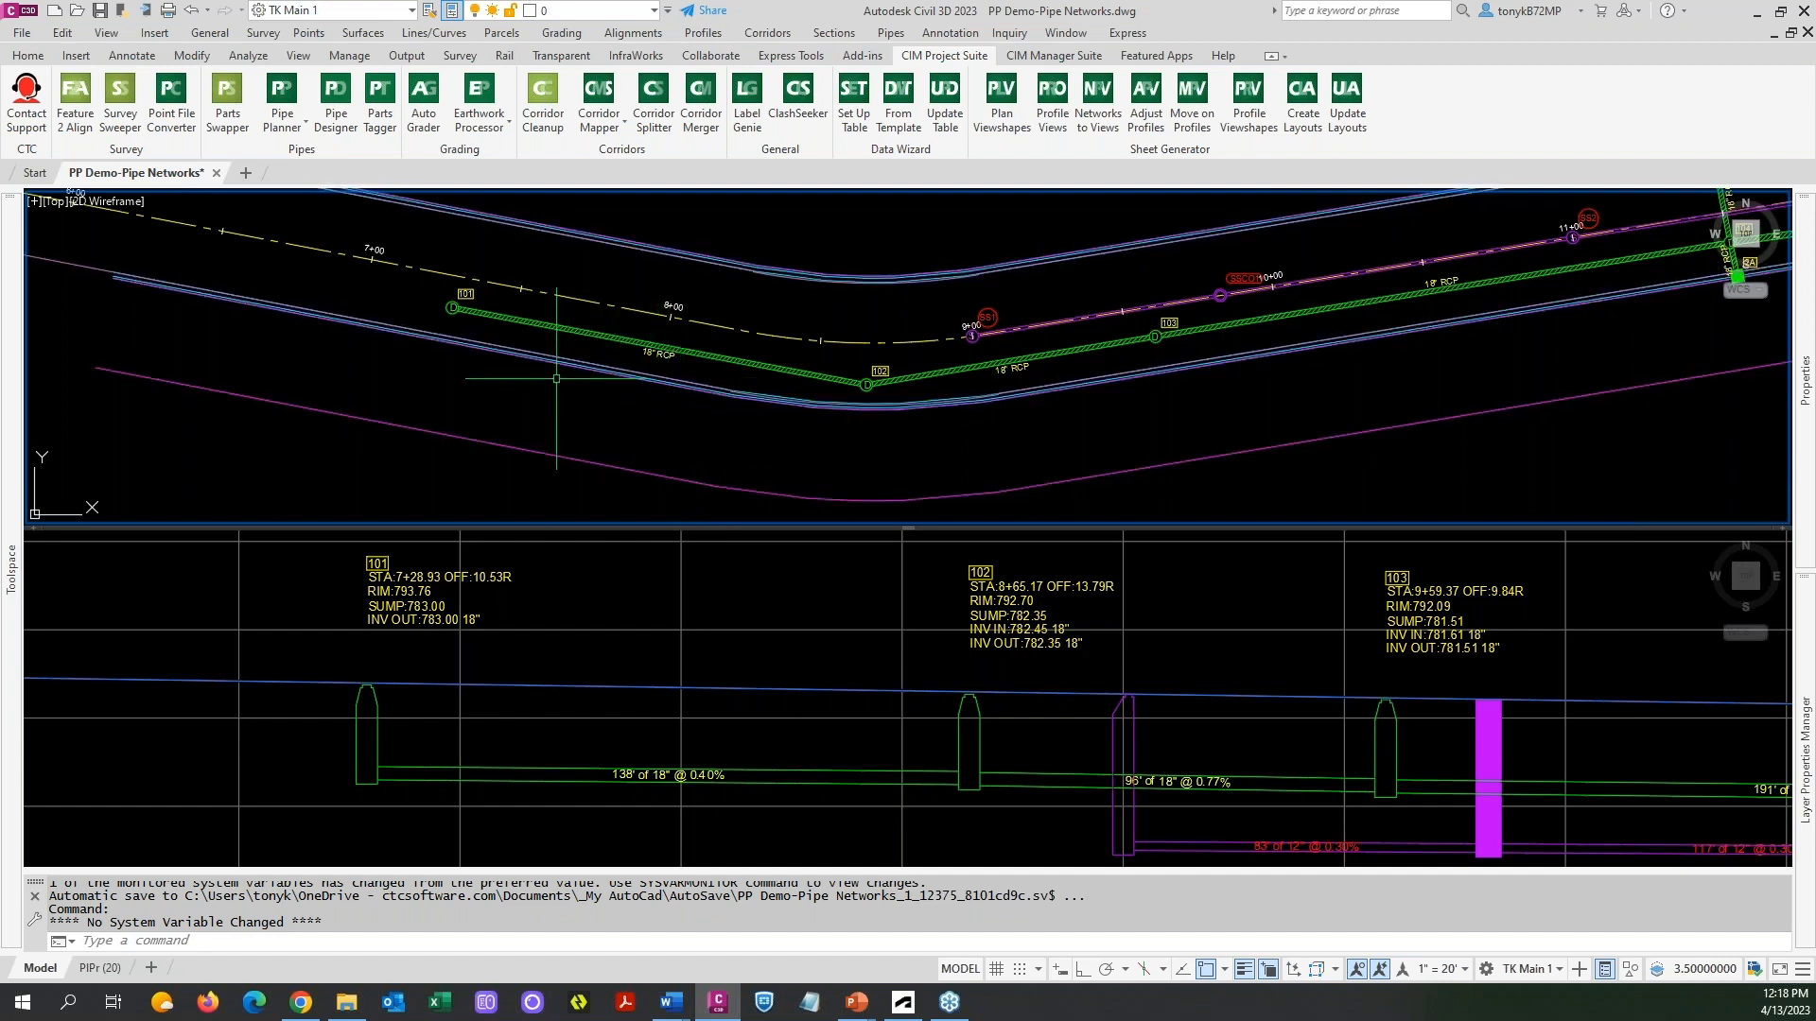
{"action": "right_click", "coordinate": [554, 378]}
{"action": "mouse_move", "coordinate": [627, 412]}
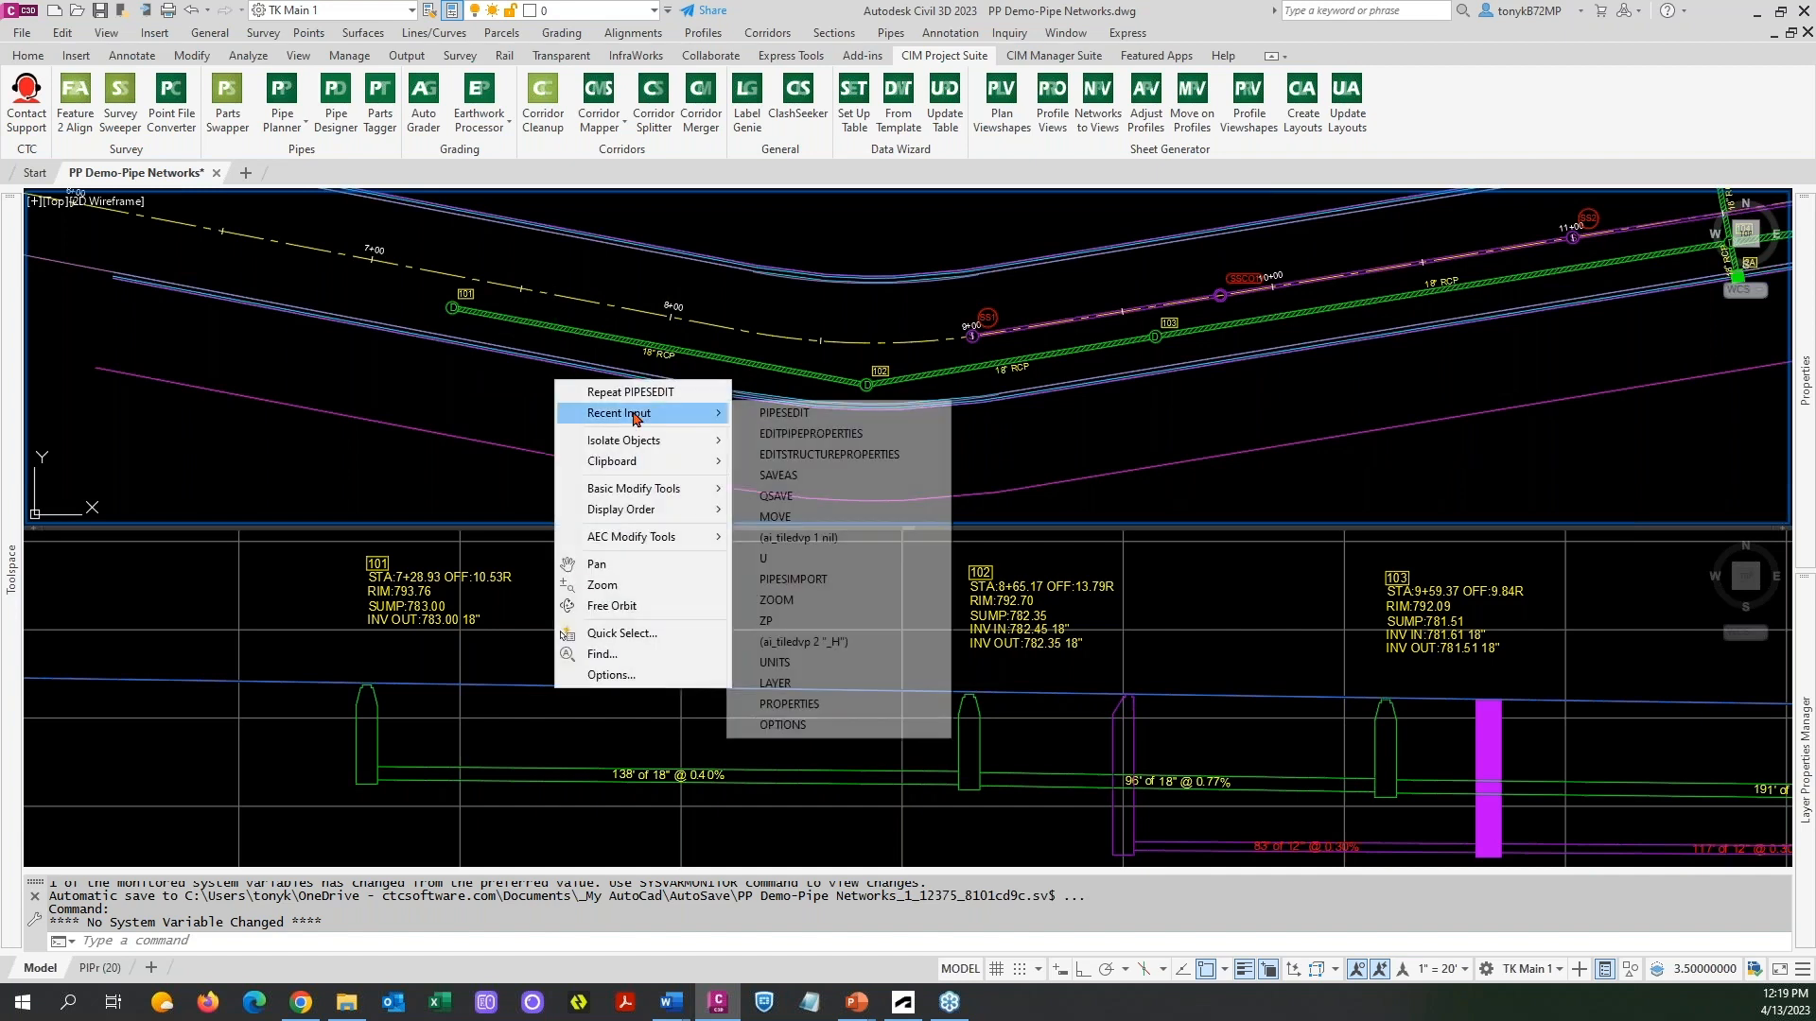
{"action": "left_click", "coordinate": [811, 436]}
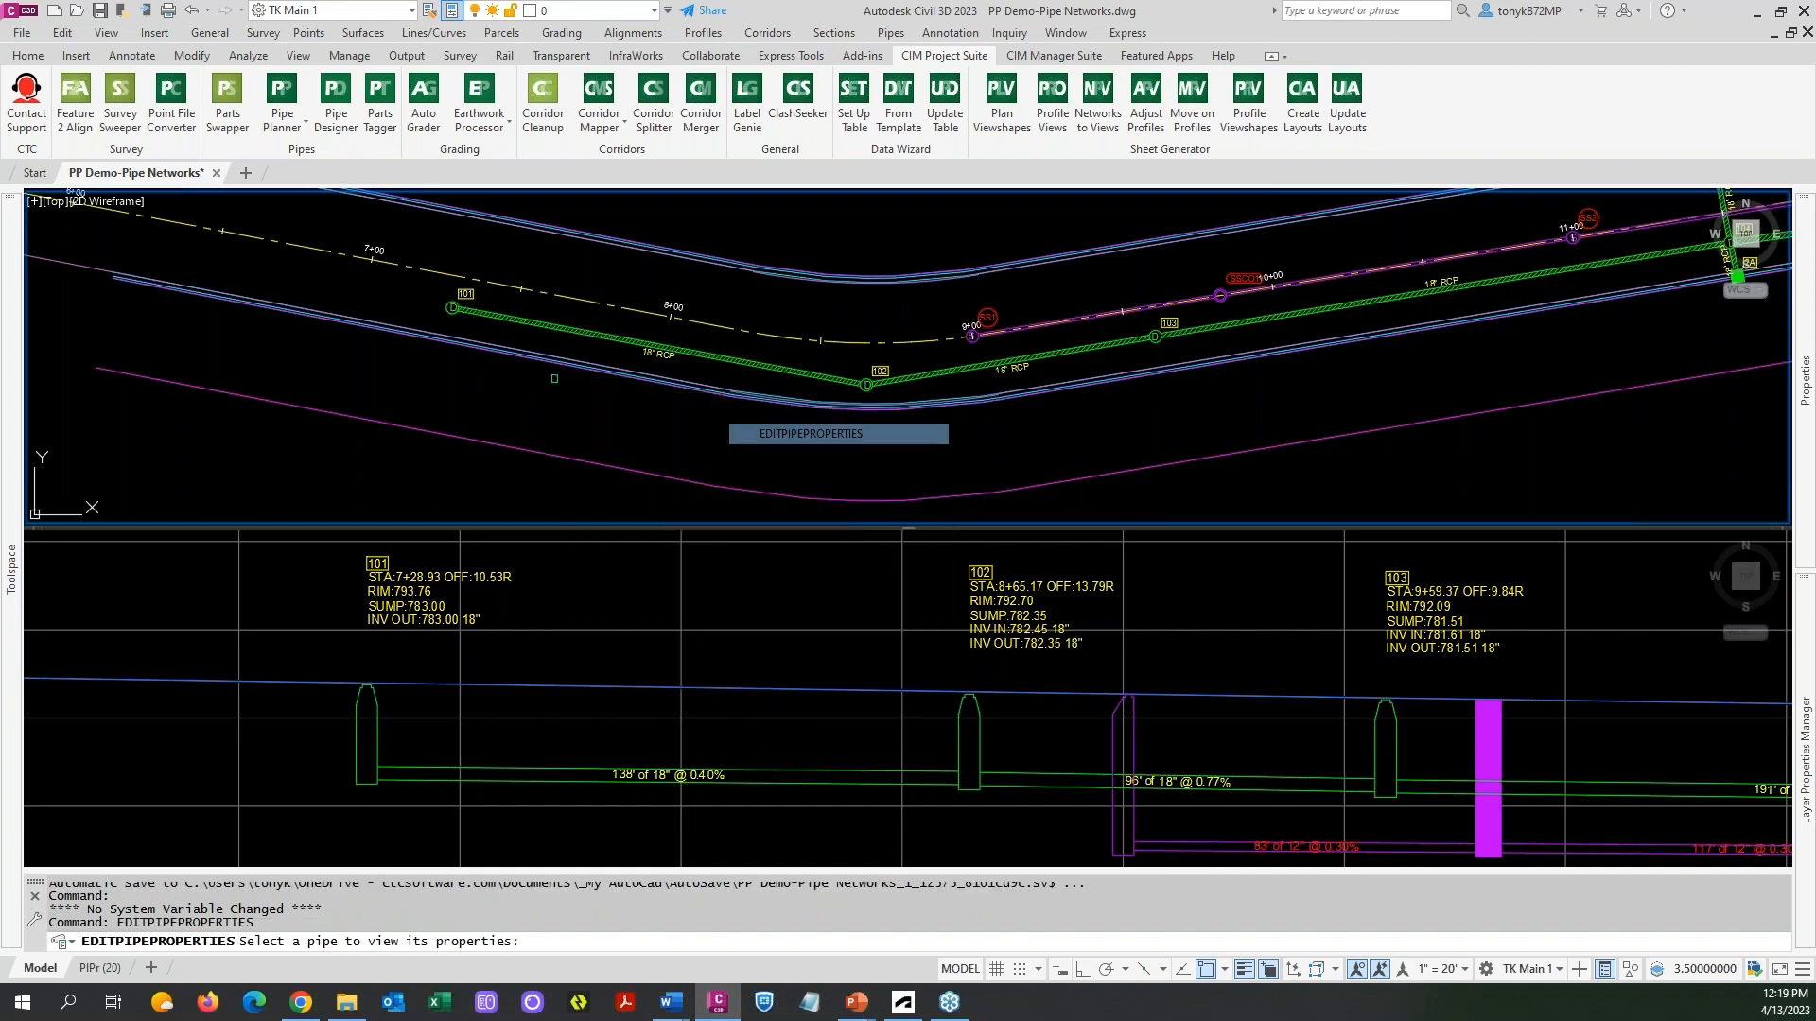
{"action": "key", "text": "Escape"}
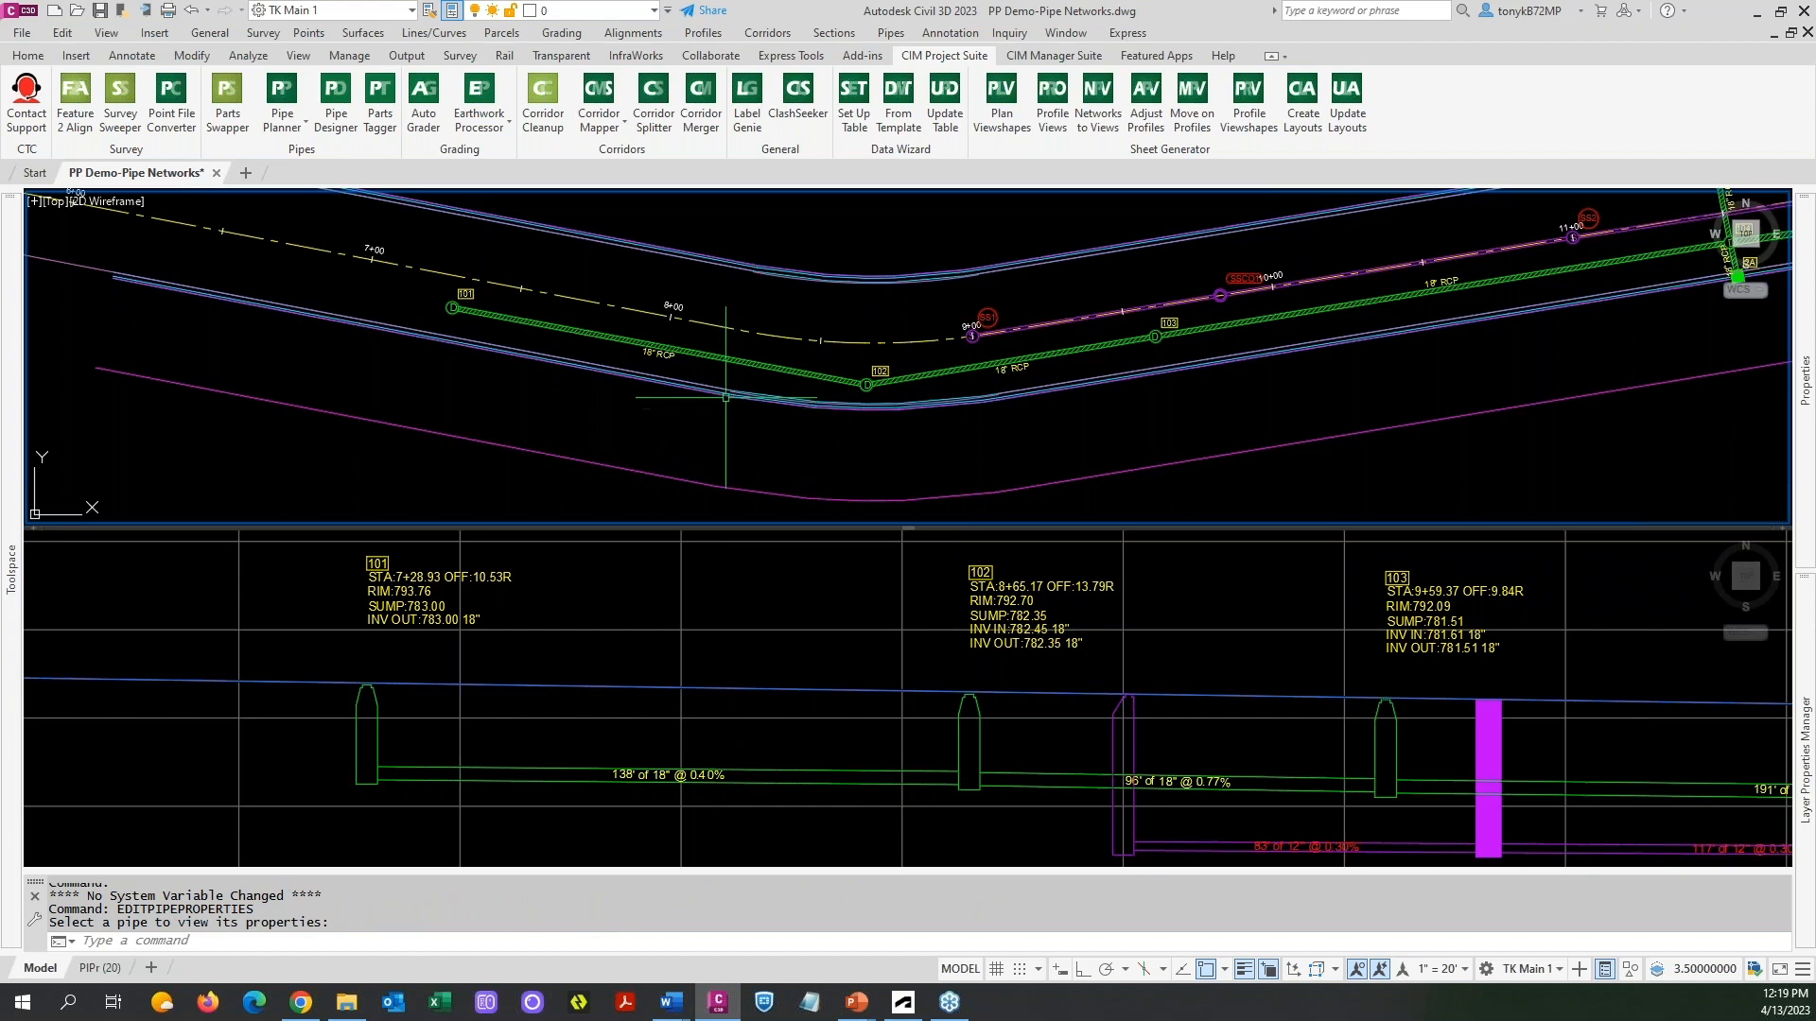
Open the structure properties of manhole 101 in the plan view.
{"action": "scroll", "coordinate": [424, 308], "scroll_direction": "up", "scroll_amount": 2}
{"action": "left_click", "coordinate": [470, 315]}
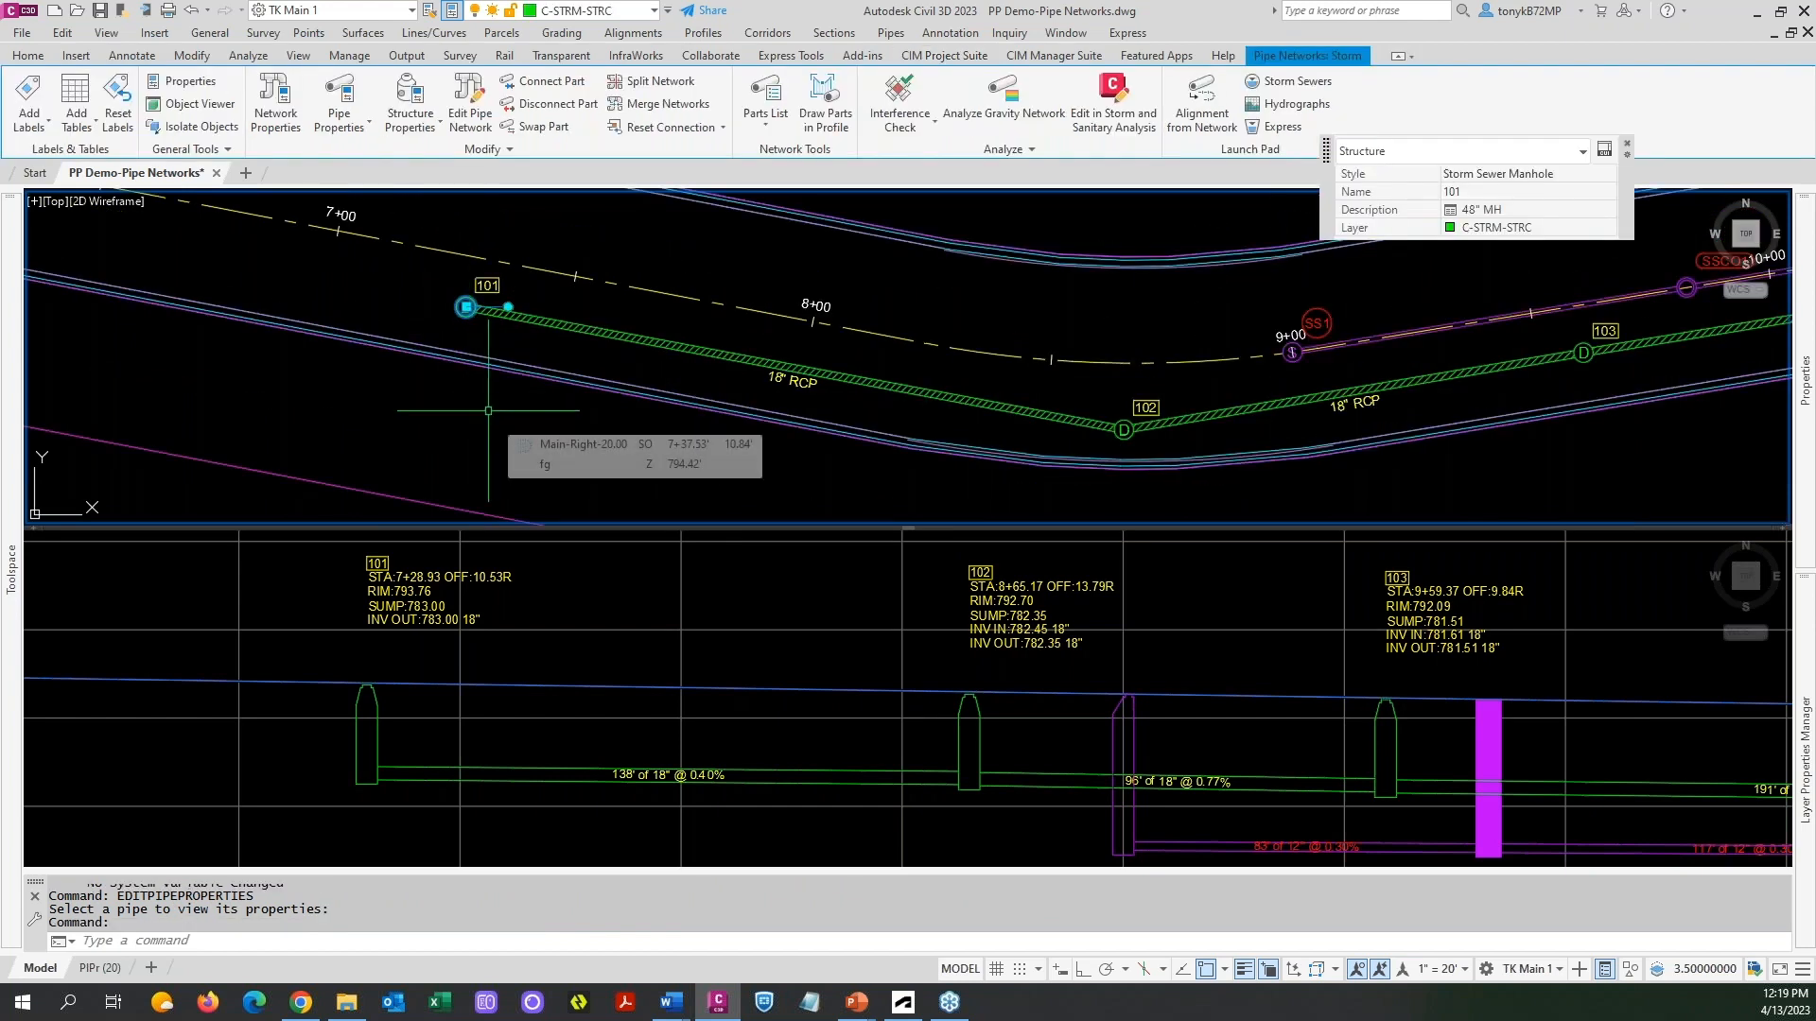
{"action": "right_click", "coordinate": [488, 411]}
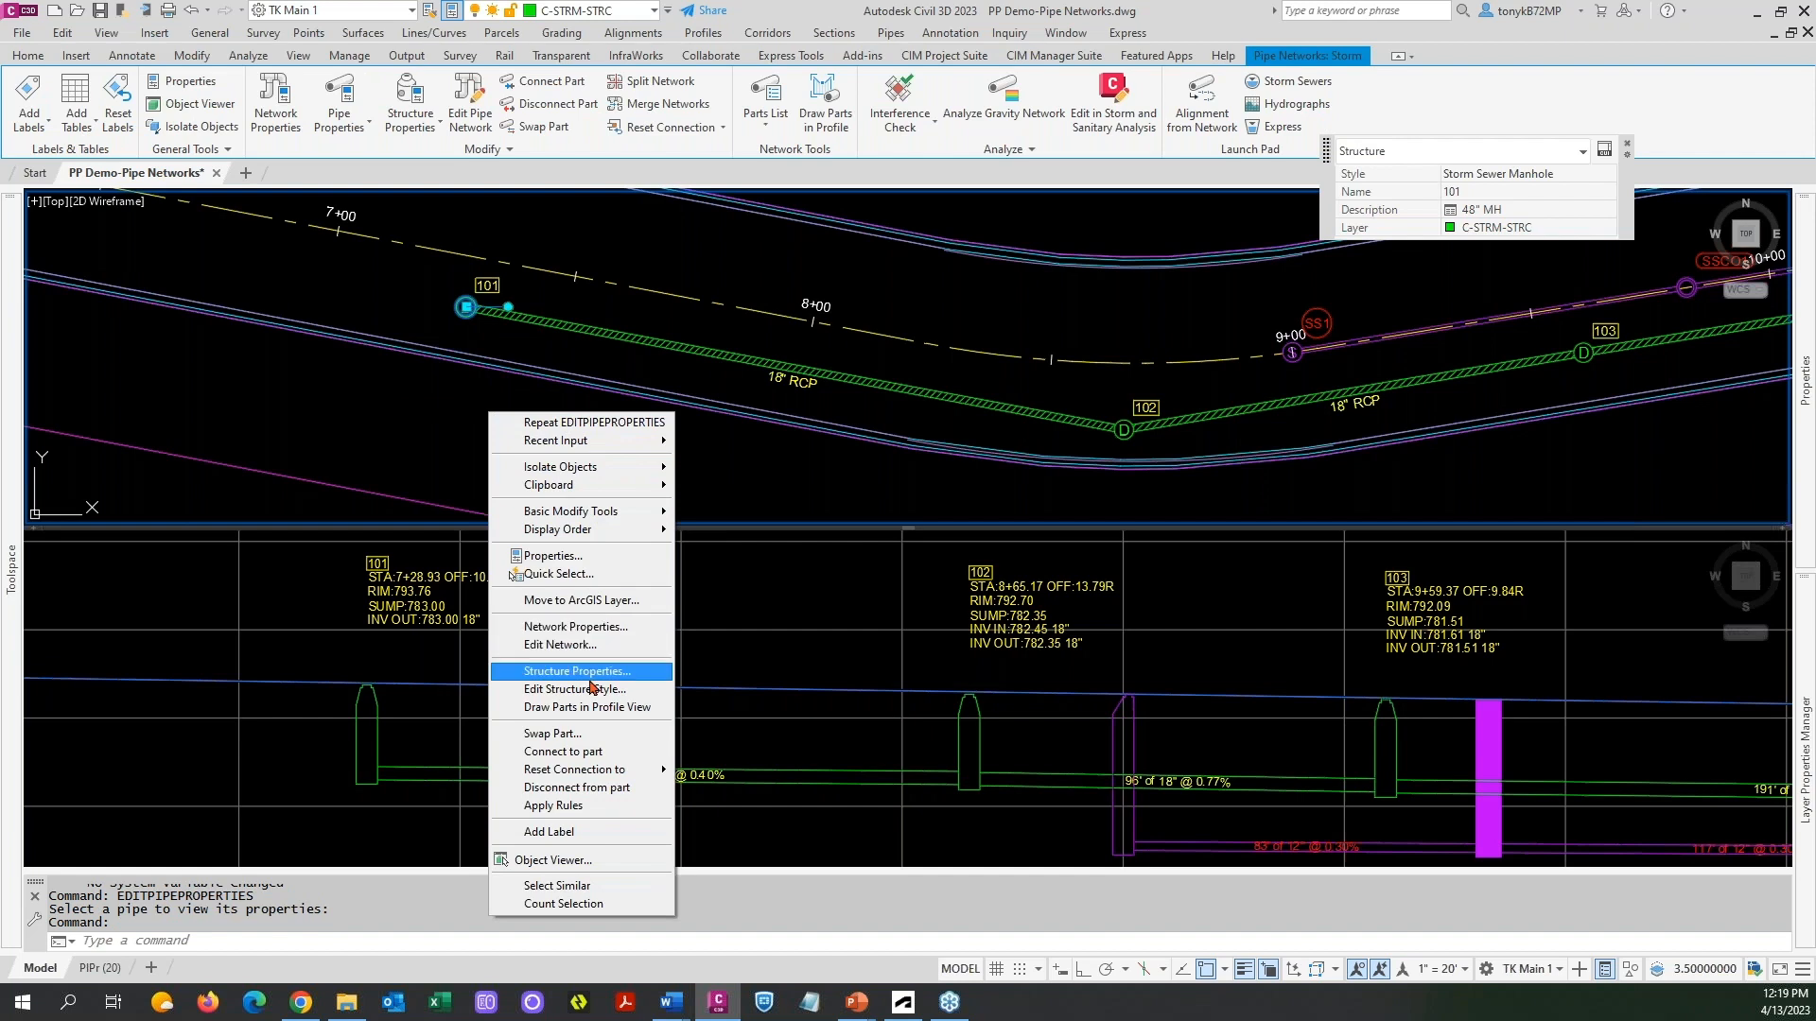
{"action": "left_click", "coordinate": [585, 673]}
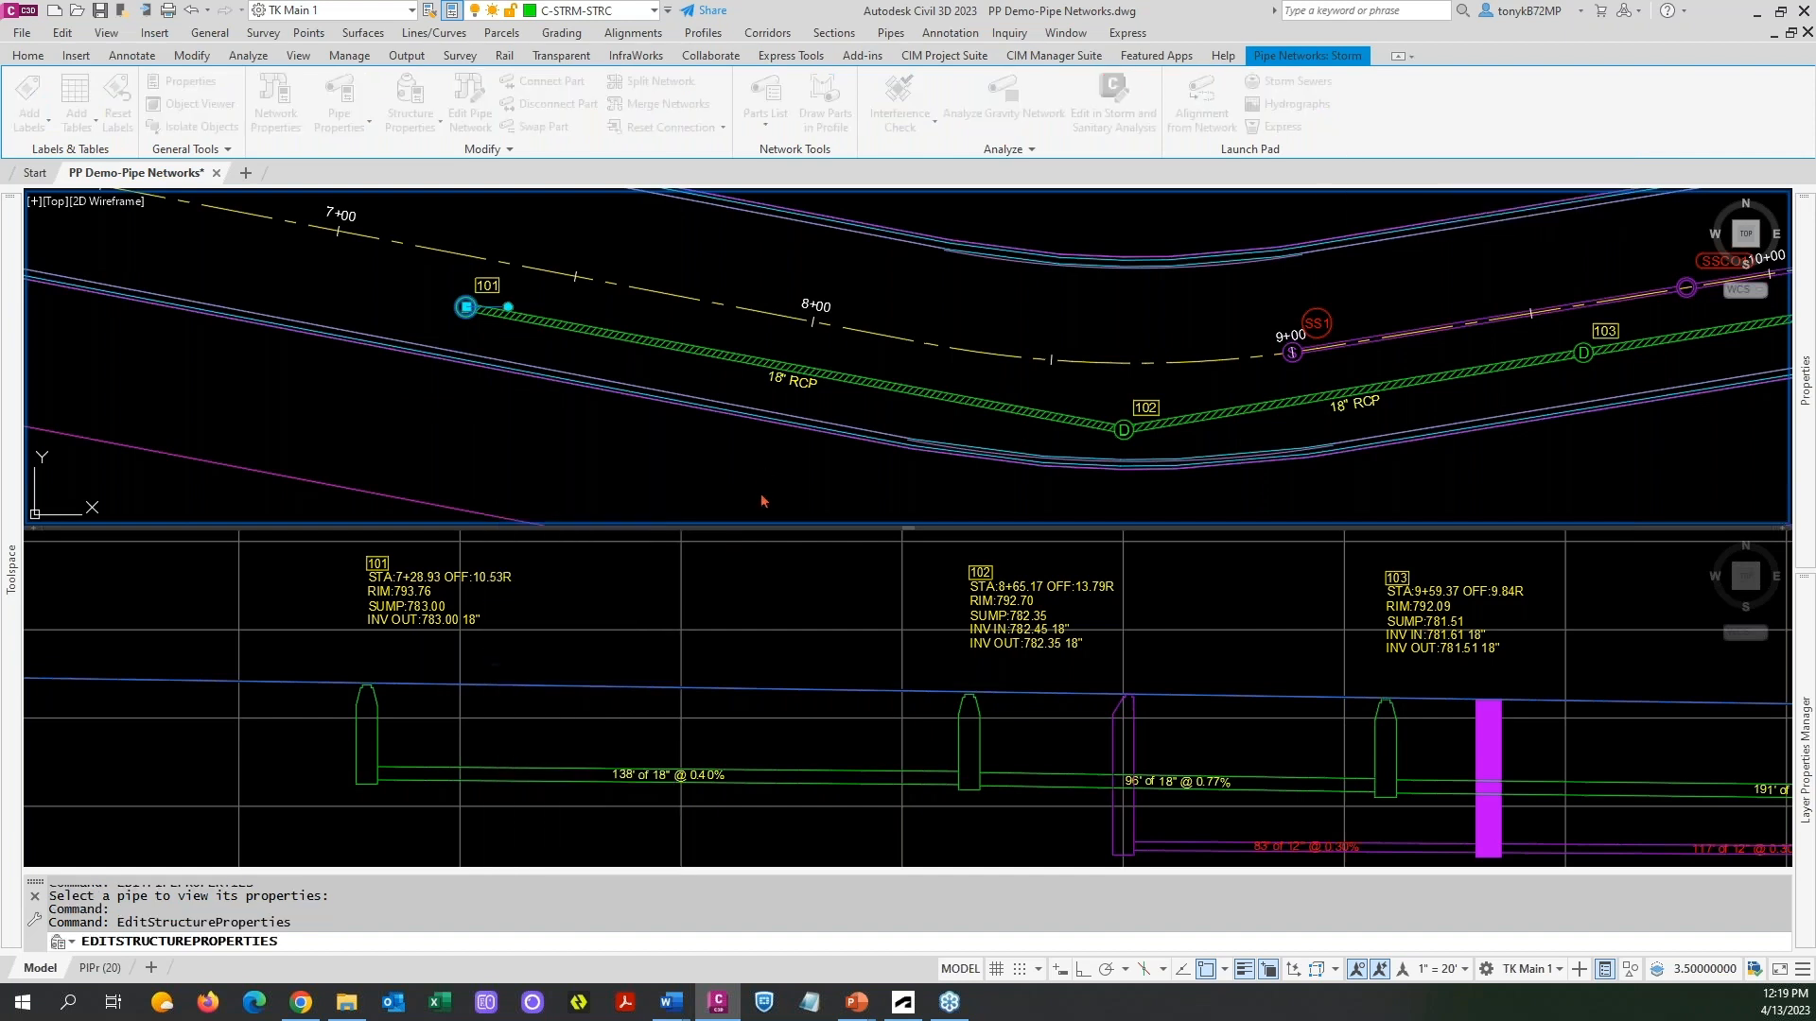
Check the sump depth in structure 101's part properties and close its properties.
{"action": "left_click", "coordinate": [551, 249]}
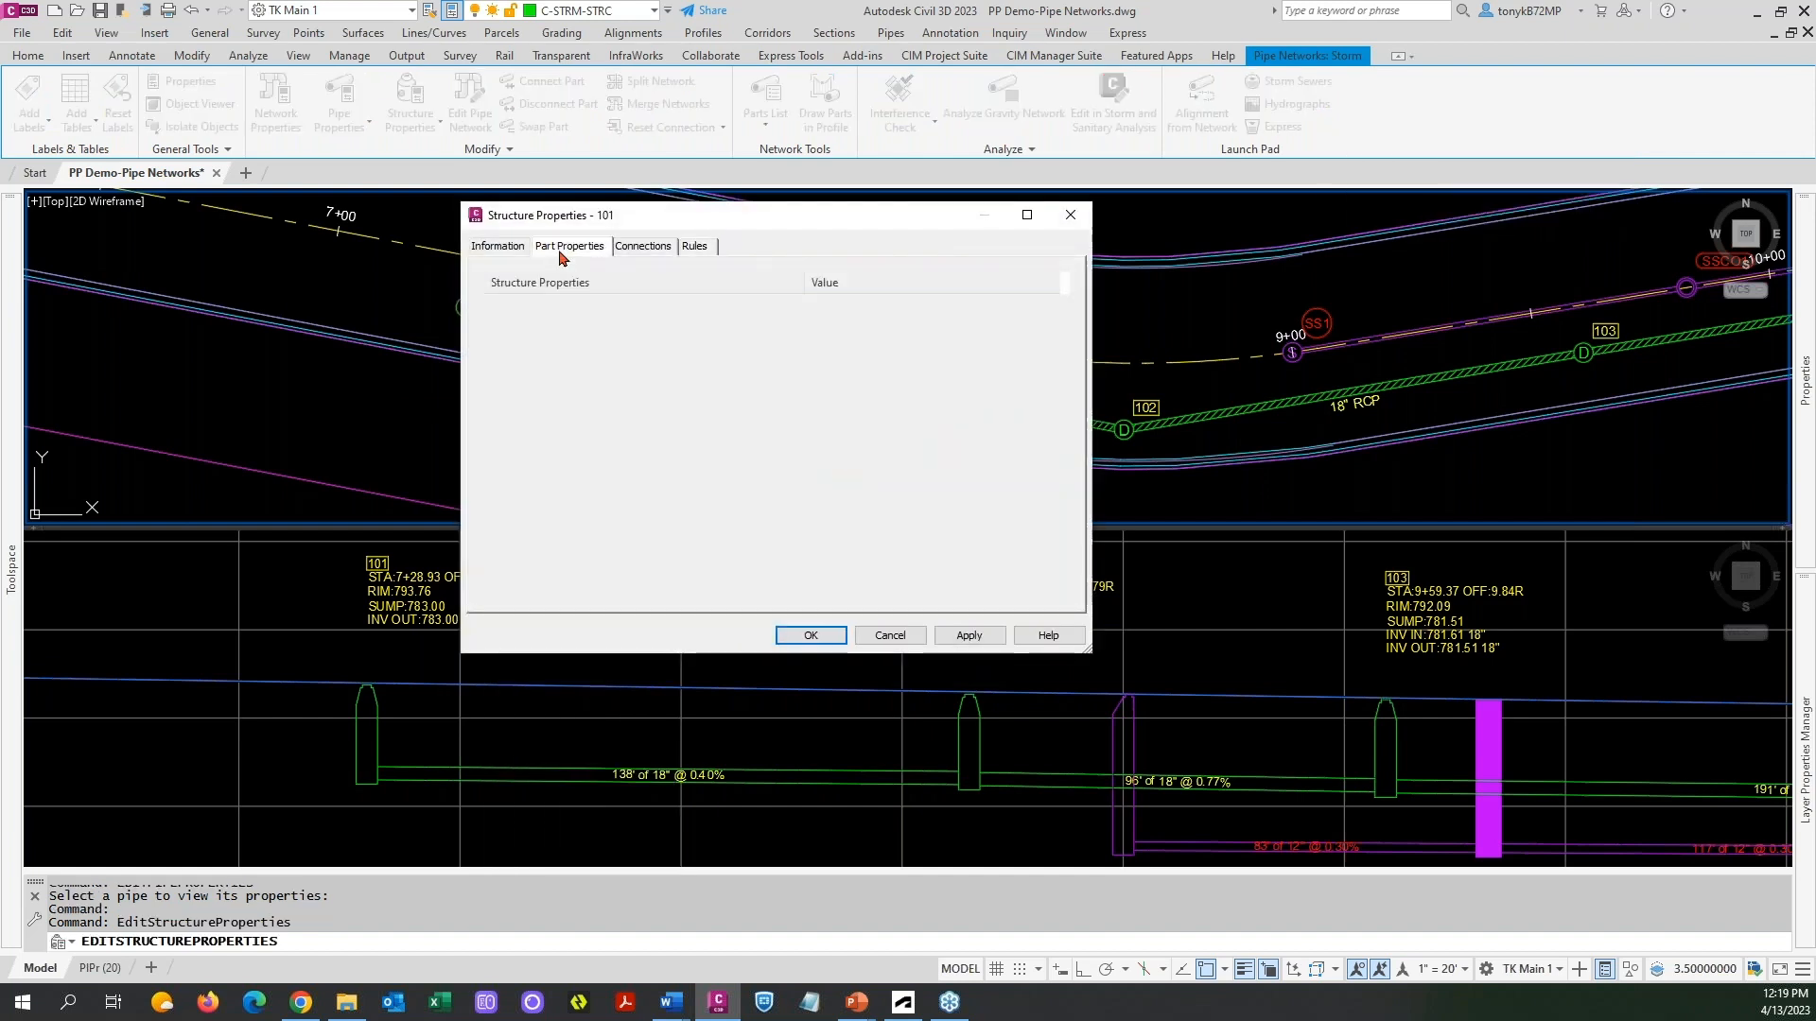
{"action": "scroll", "coordinate": [1061, 425], "scroll_direction": "down", "scroll_amount": 4}
{"action": "mouse_move", "coordinate": [1061, 426]}
{"action": "left_mouse_down"}
{"action": "mouse_move", "coordinate": [1059, 445]}
{"action": "mouse_move", "coordinate": [1058, 418]}
{"action": "left_mouse_up"}
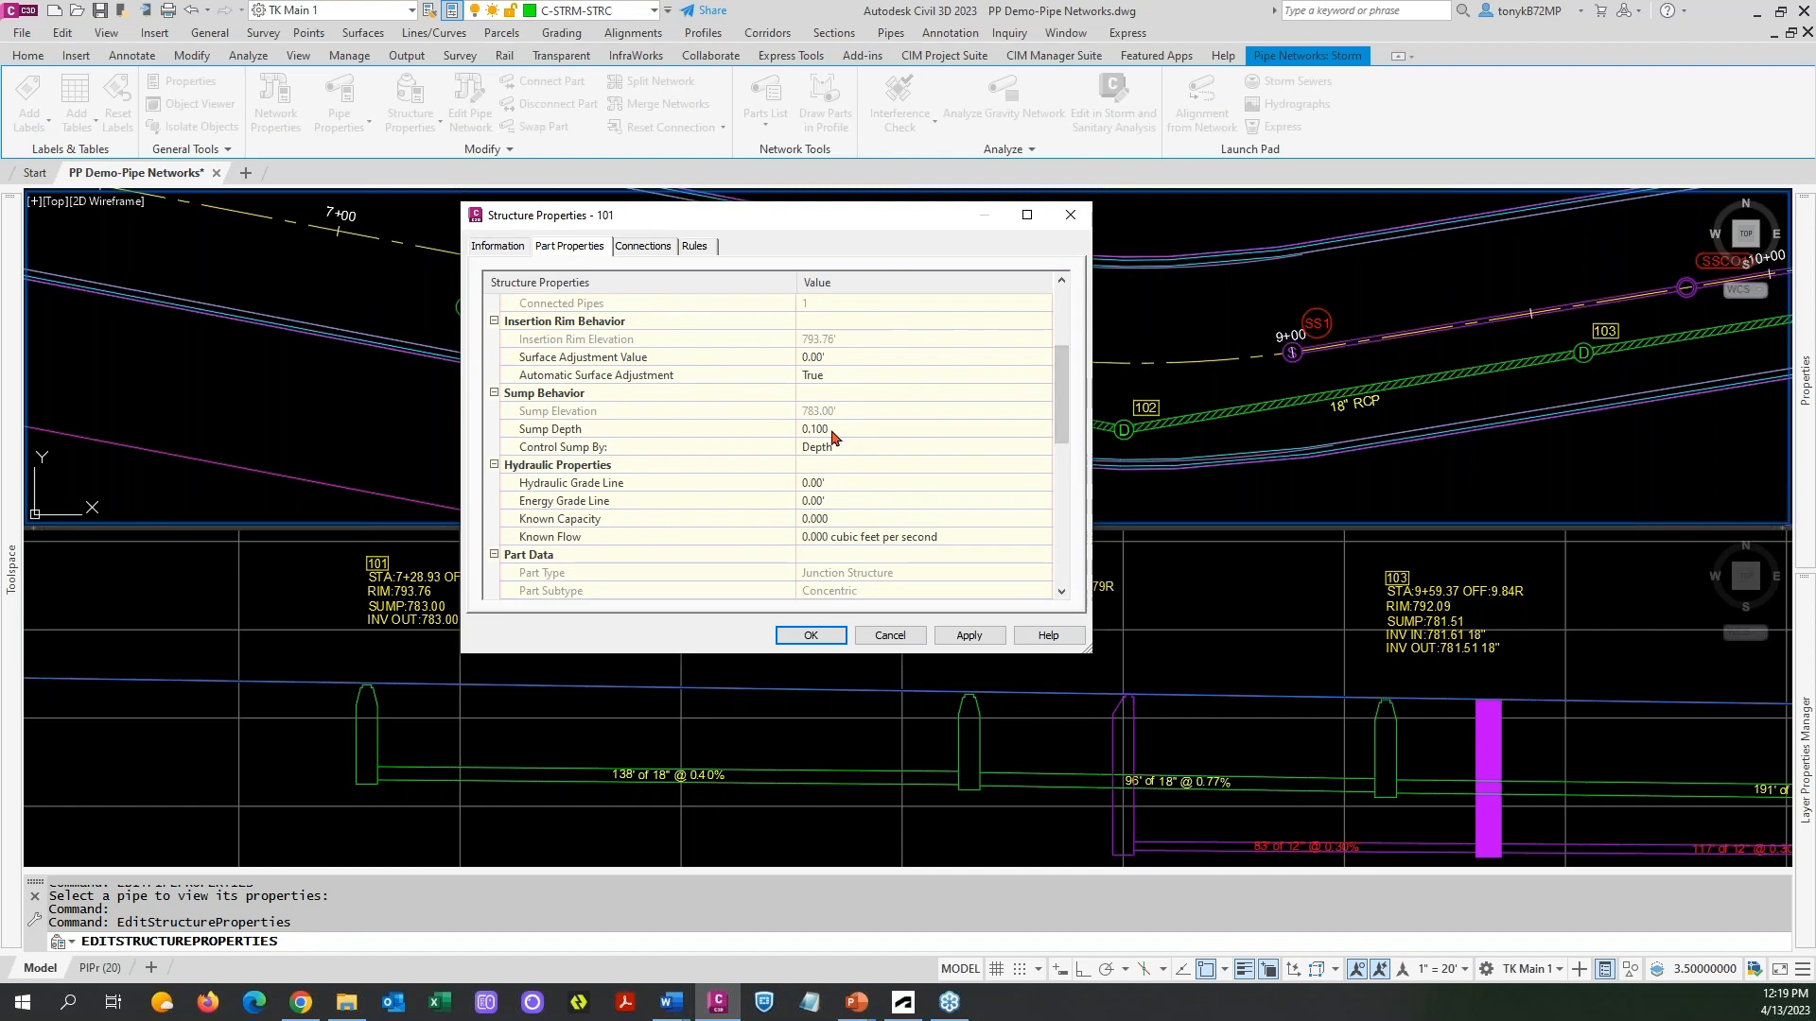
{"action": "left_click", "coordinate": [812, 635]}
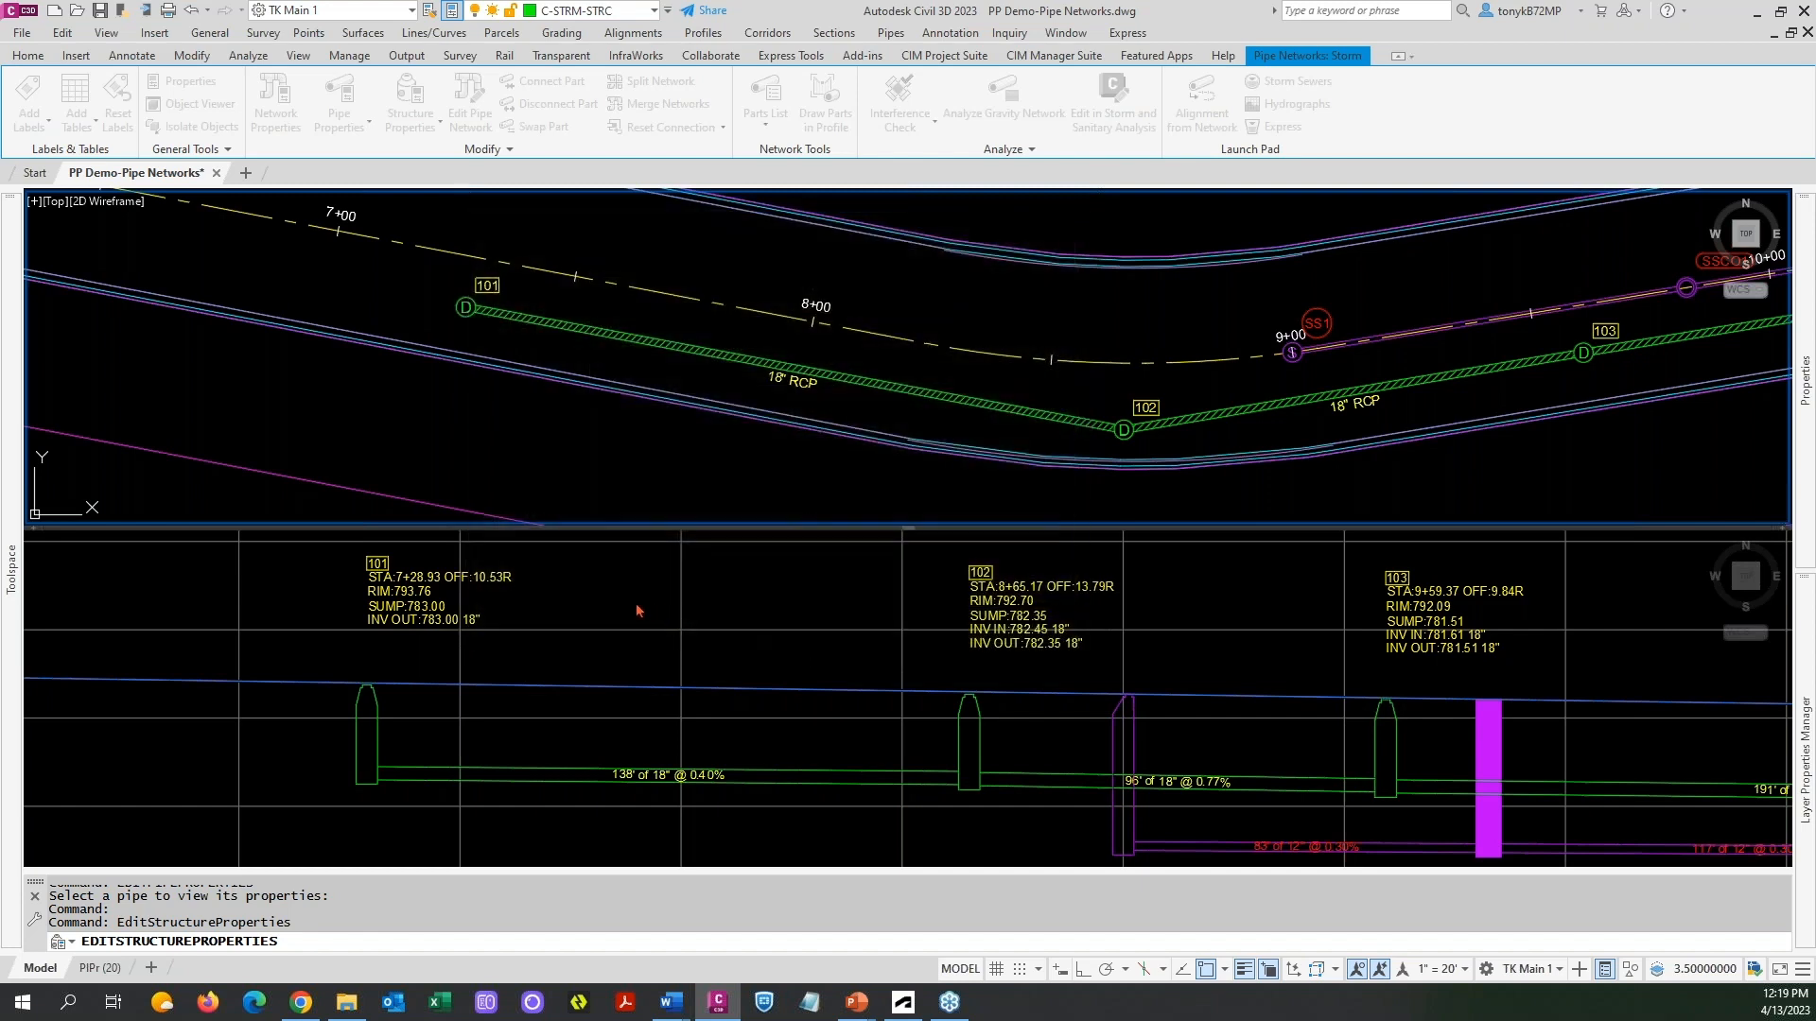
{"action": "left_click", "coordinate": [636, 600]}
{"action": "double_click", "coordinate": [629, 603]}
{"action": "left_click", "coordinate": [629, 602]}
{"action": "left_click", "coordinate": [628, 605]}
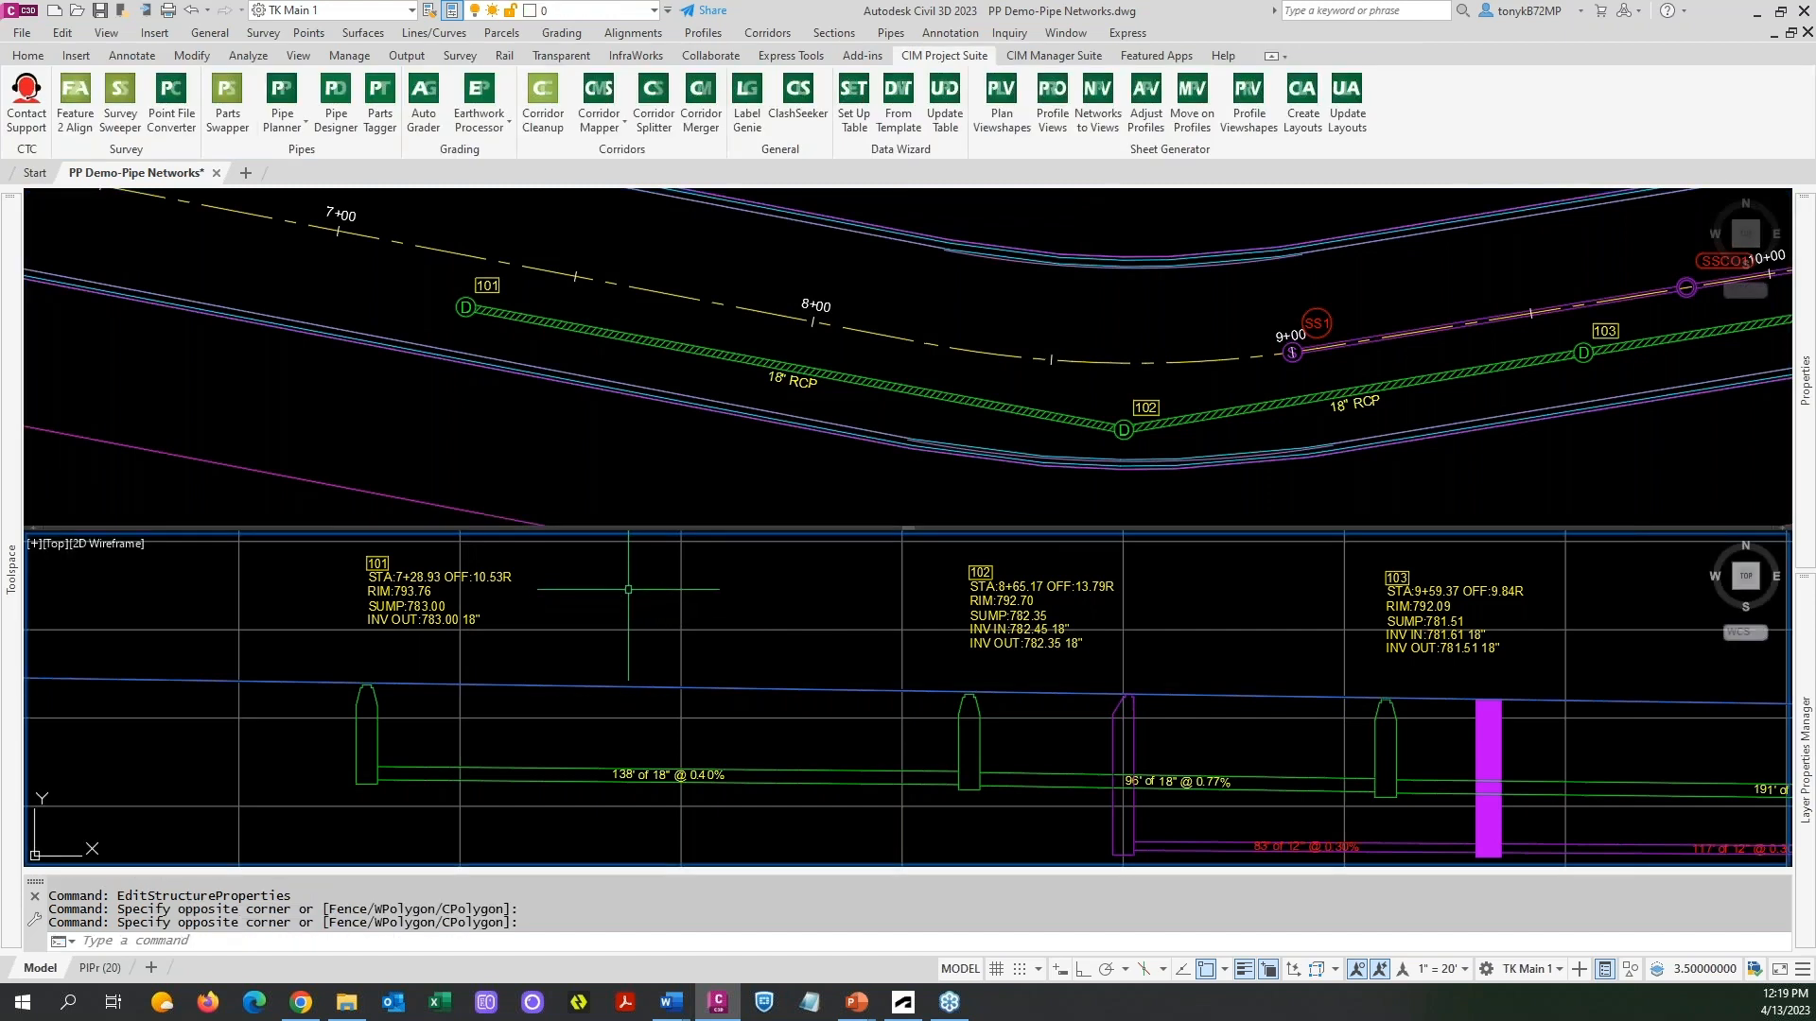
{"action": "scroll", "coordinate": [629, 596], "scroll_direction": "down", "scroll_amount": 2}
{"action": "scroll", "coordinate": [629, 595], "scroll_direction": "up", "scroll_amount": 2}
{"action": "key", "text": "Escape"}
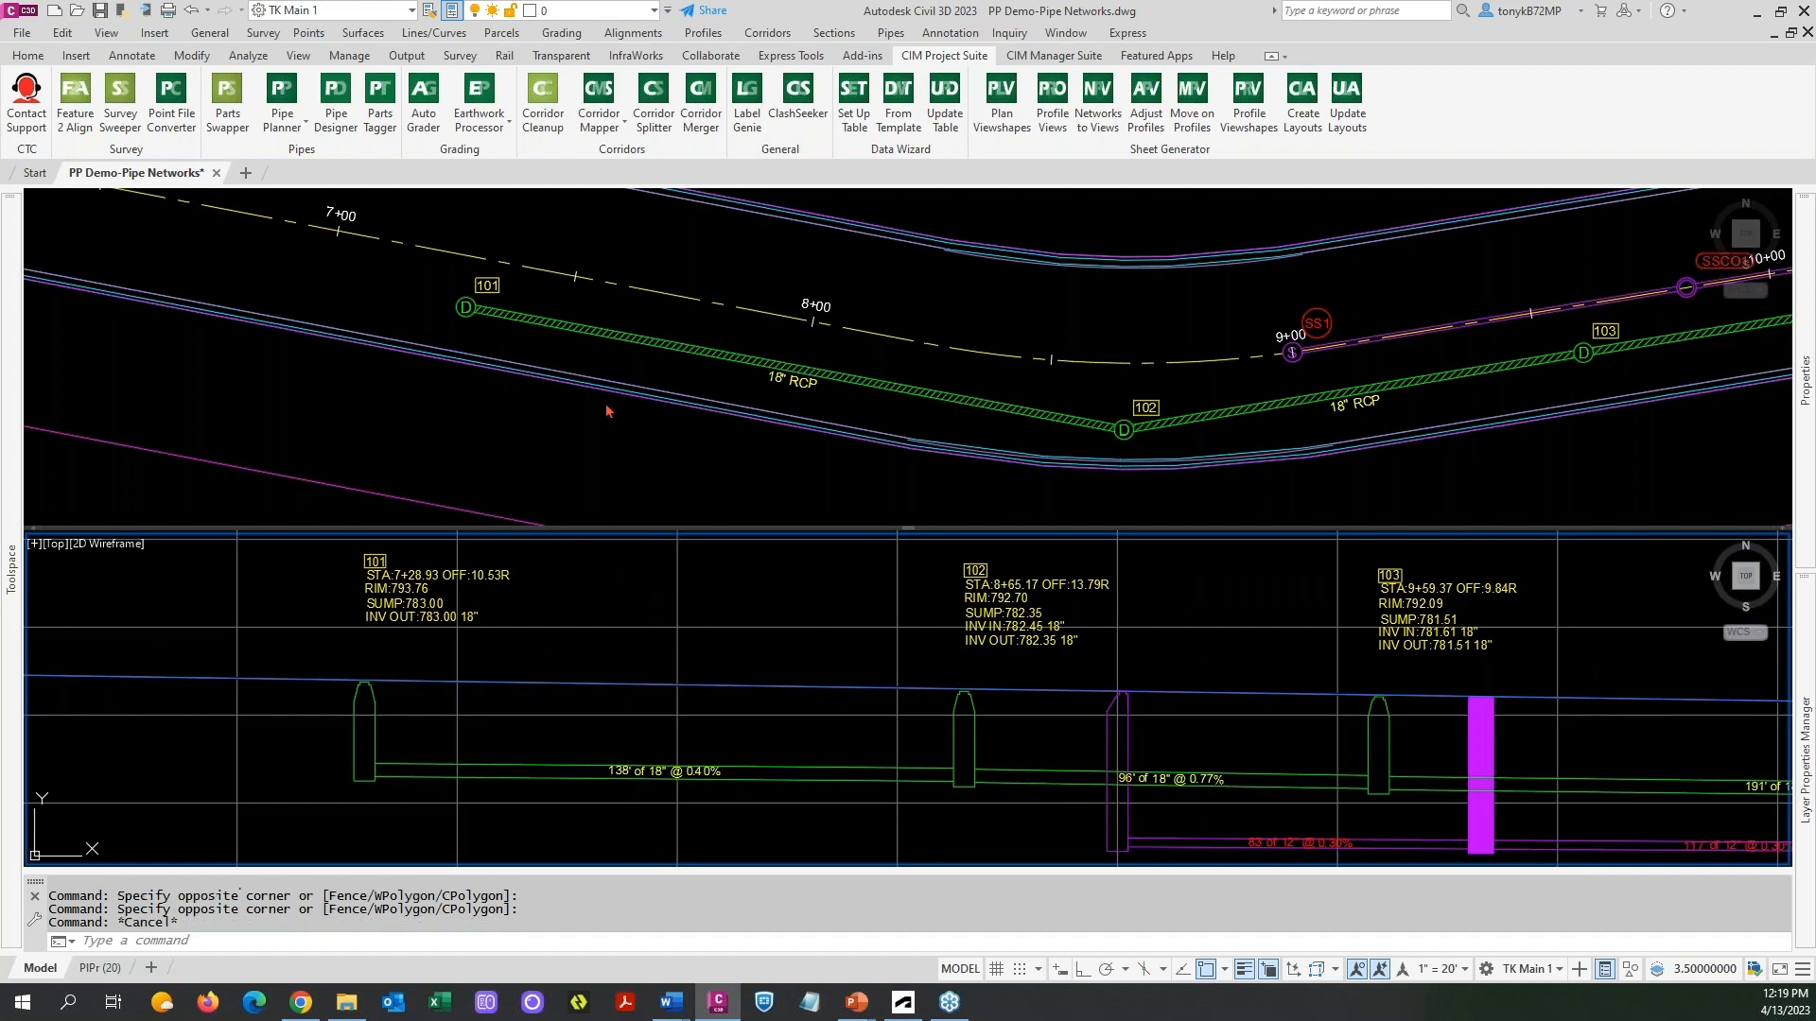
Reopen Pipe Planner to edit the pipe networks.
{"action": "left_click", "coordinate": [304, 123]}
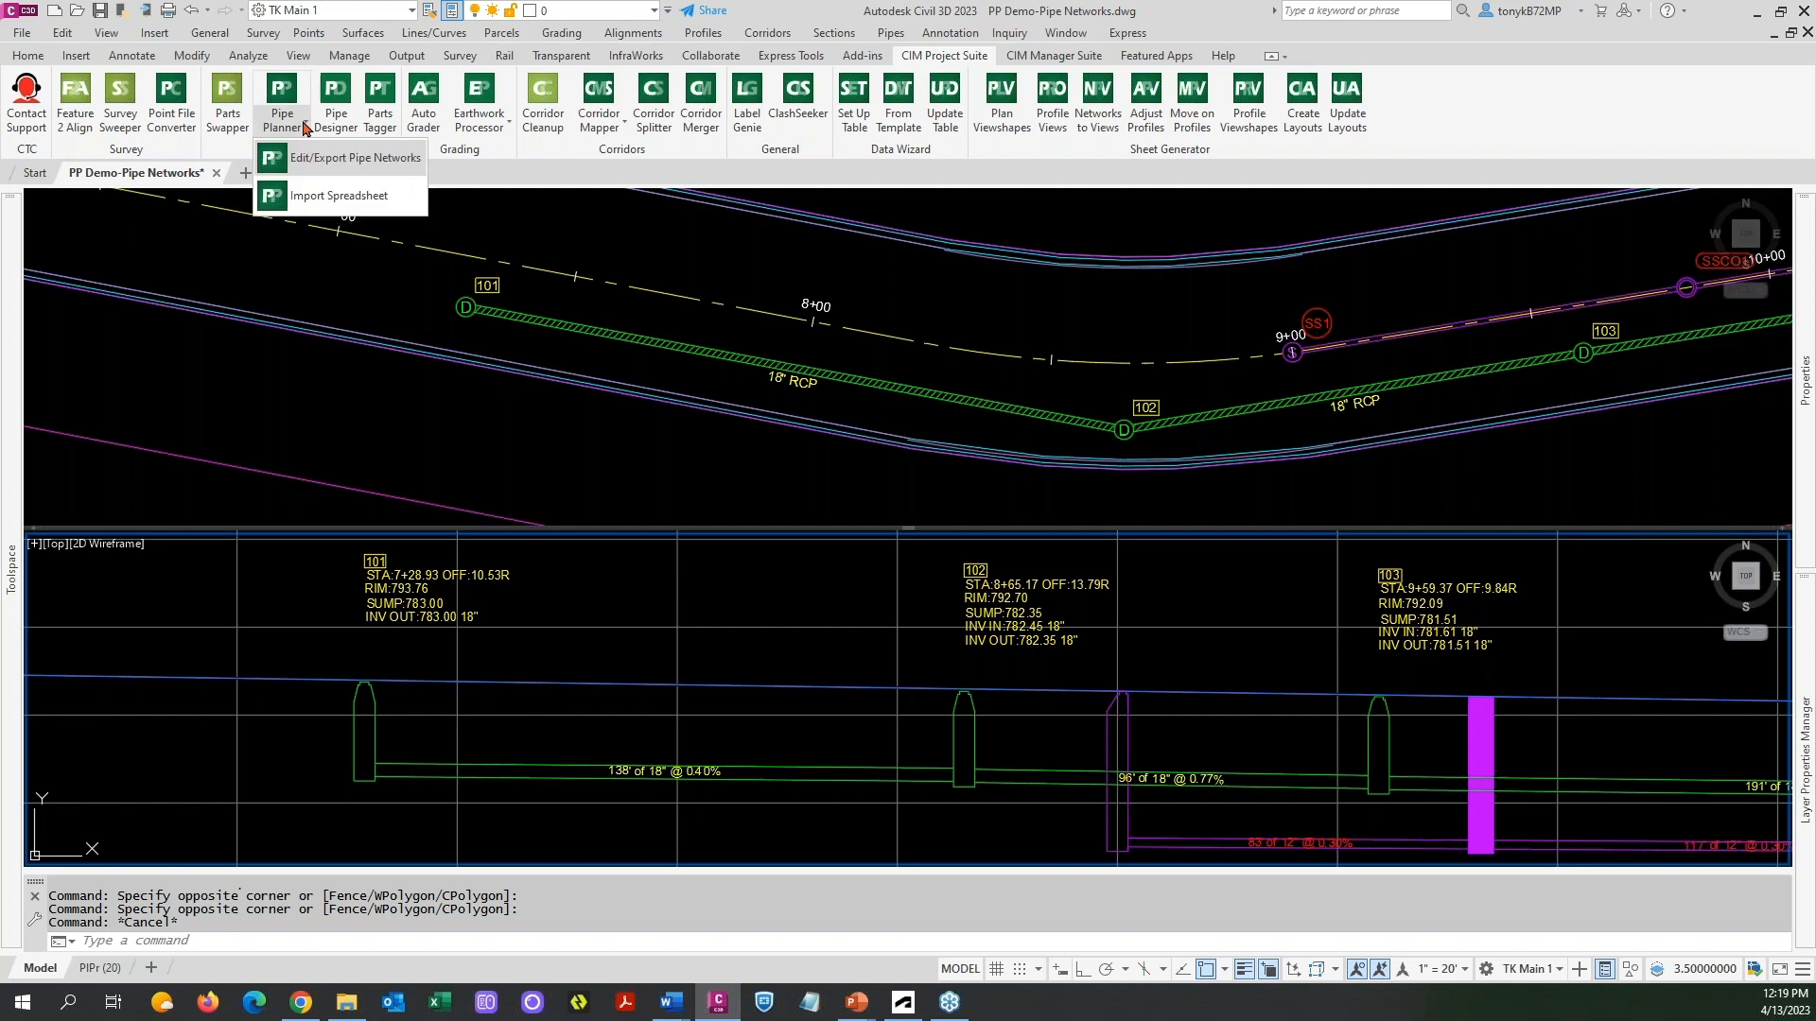
{"action": "left_click", "coordinate": [330, 168]}
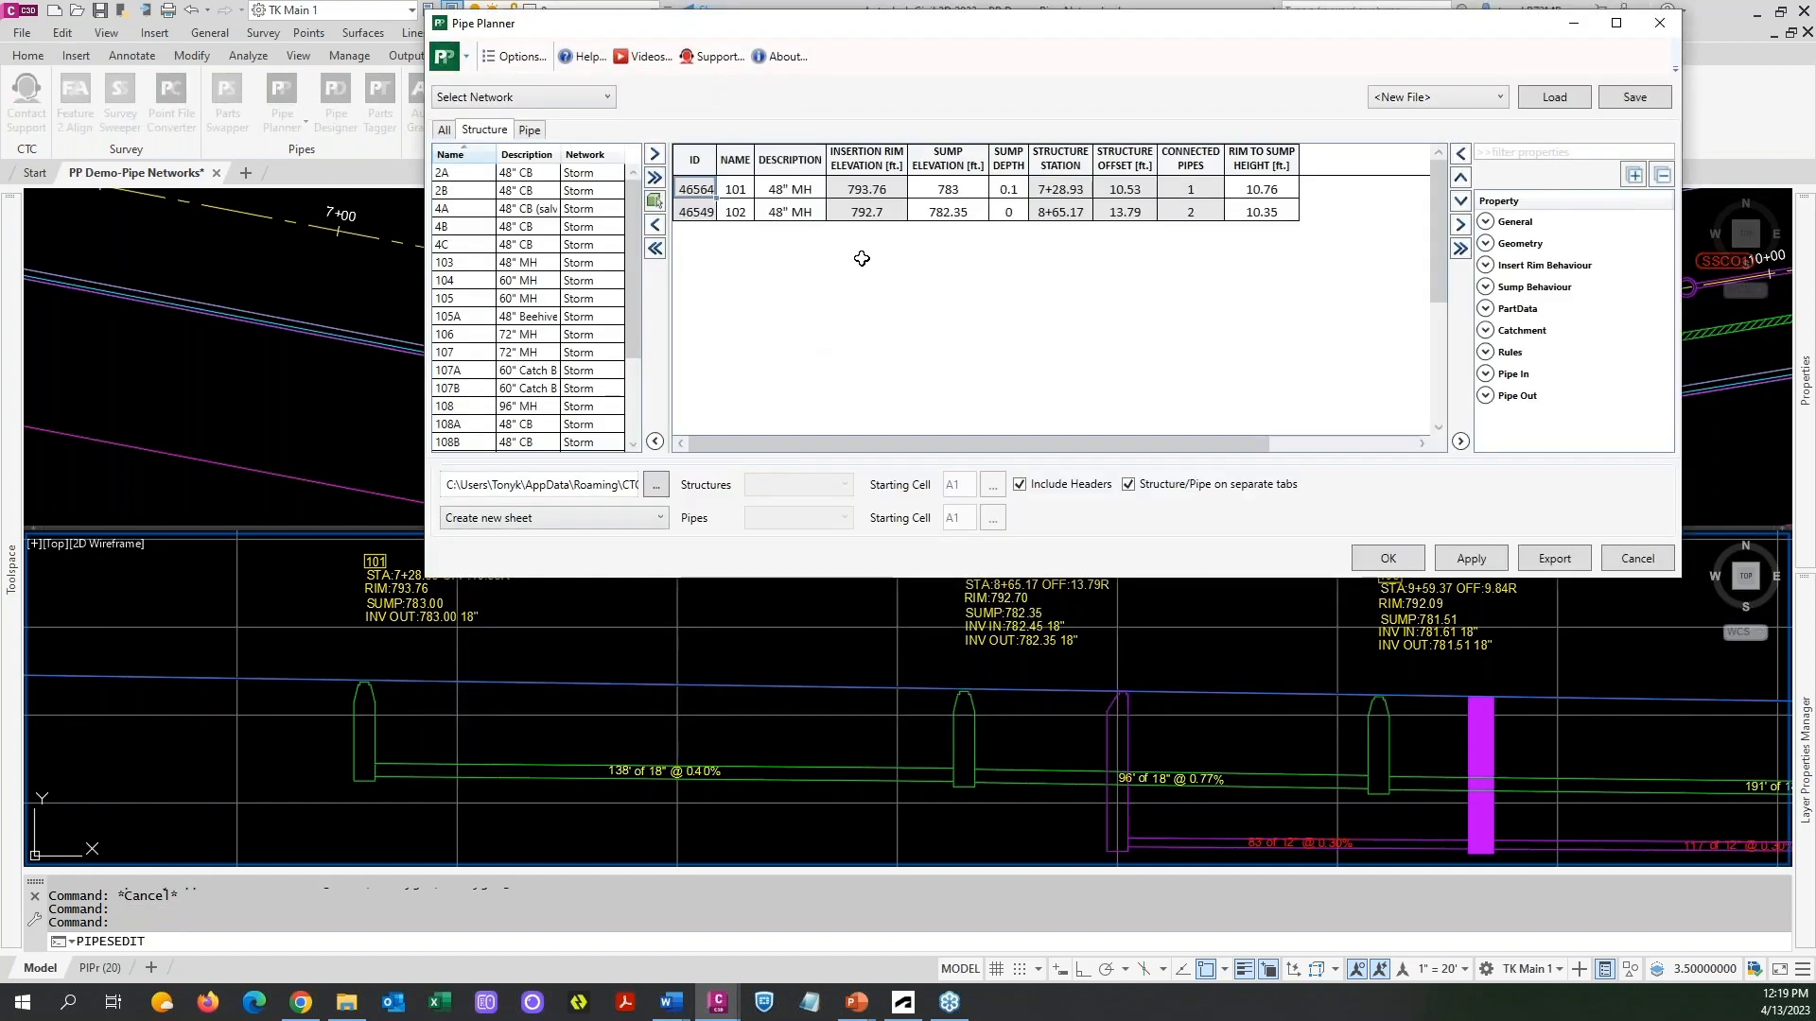
Try to set structure 101's sump elevation to 782.9 ft and apply the change to the drawing.
{"action": "left_click", "coordinate": [971, 188]}
{"action": "double_click", "coordinate": [951, 188]}
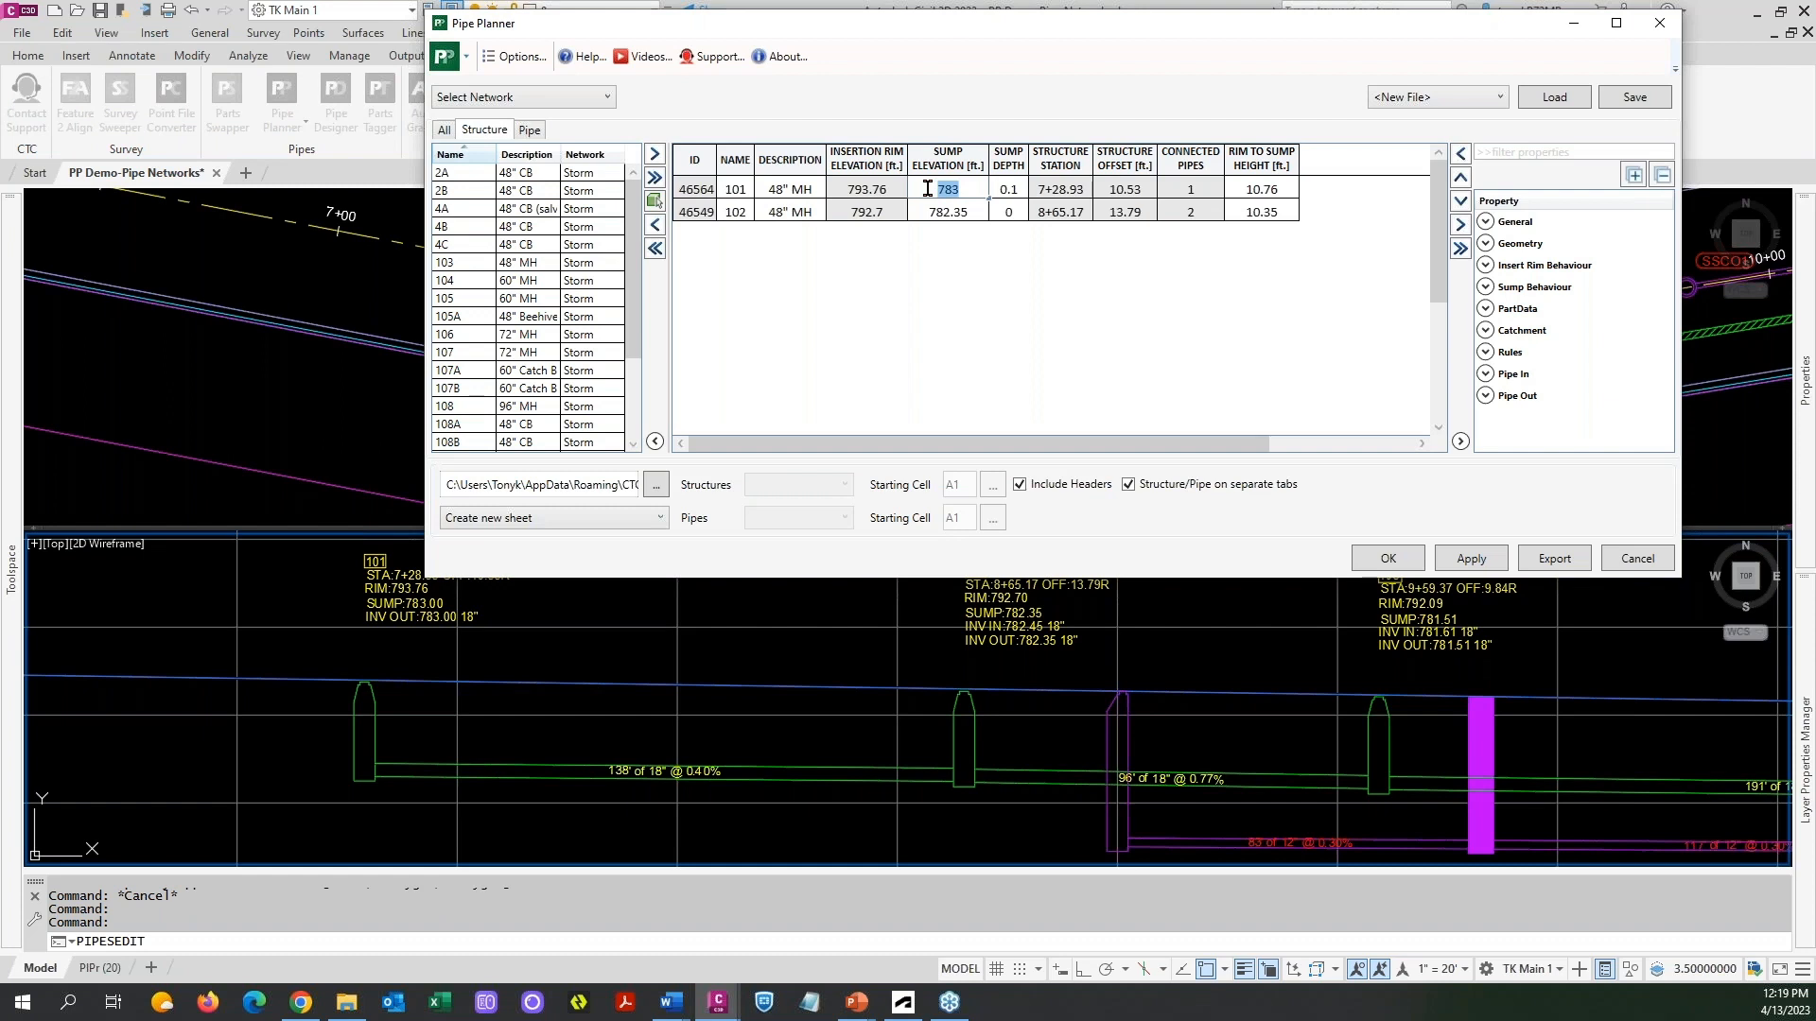
{"action": "type", "text": "782.96"}
{"action": "key", "text": "BackSpace"}
{"action": "key", "text": "Return"}
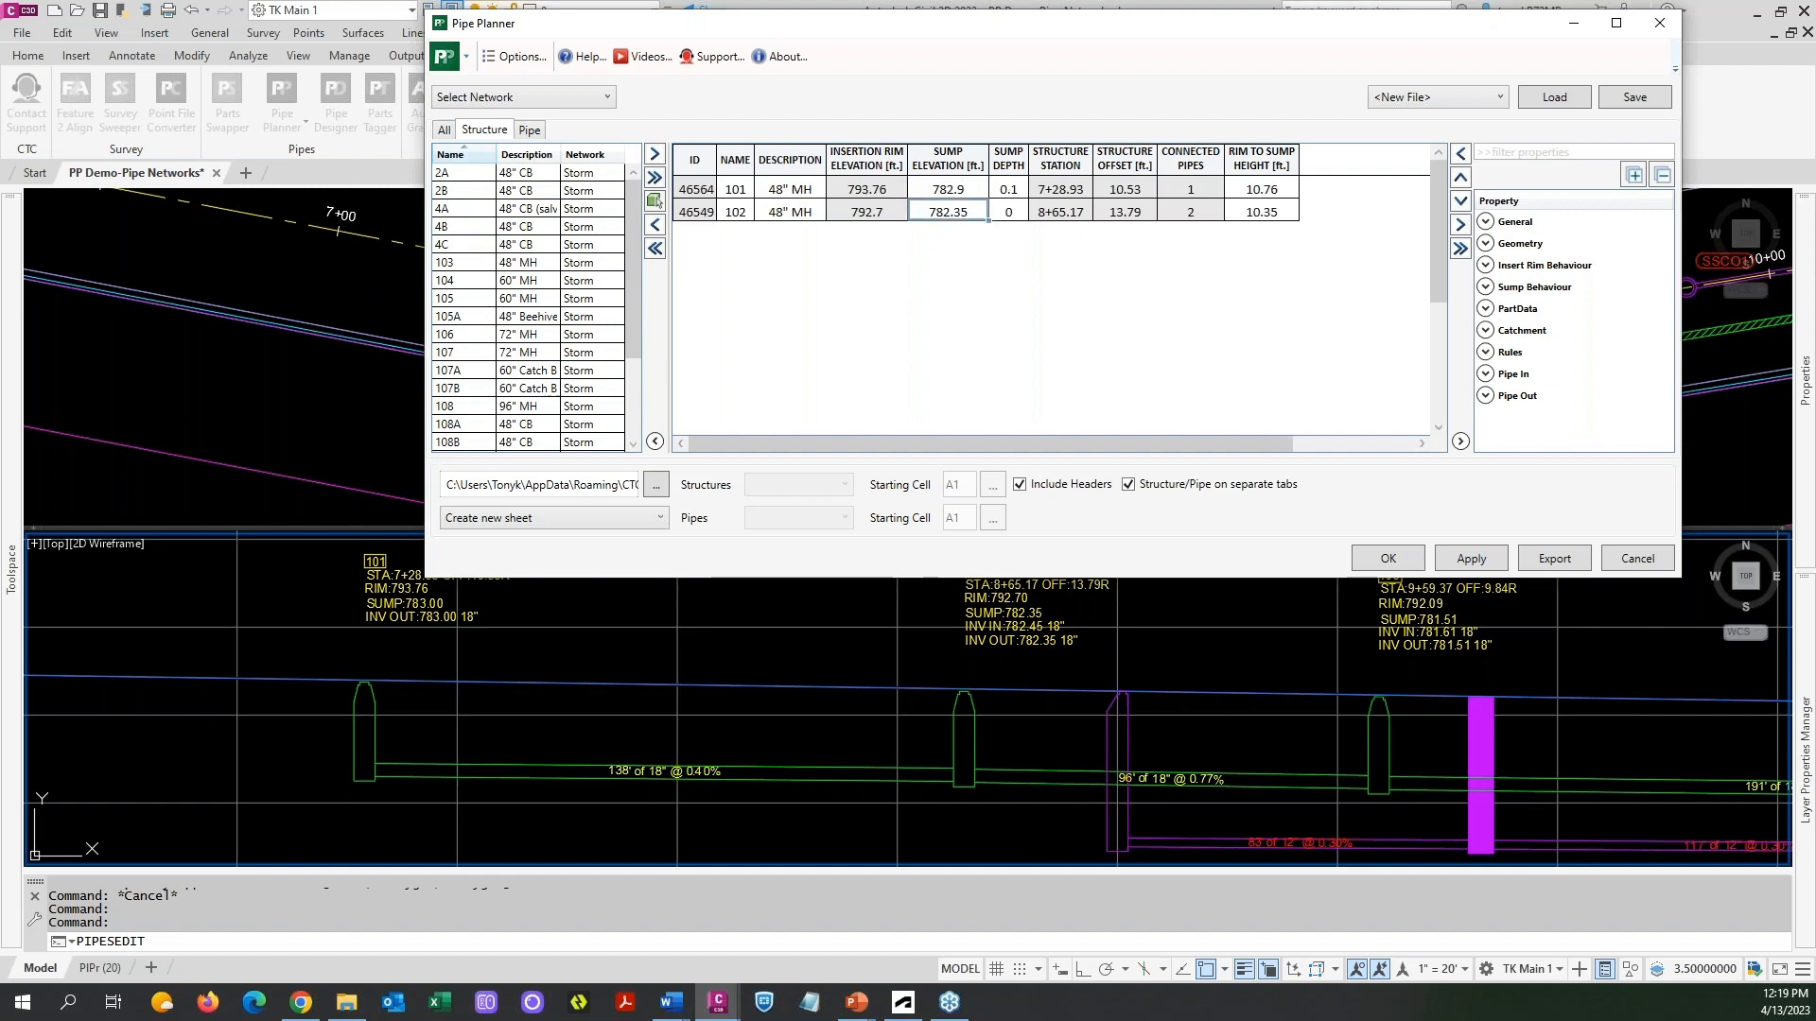
{"action": "left_click", "coordinate": [1208, 282]}
{"action": "left_click", "coordinate": [1444, 564]}
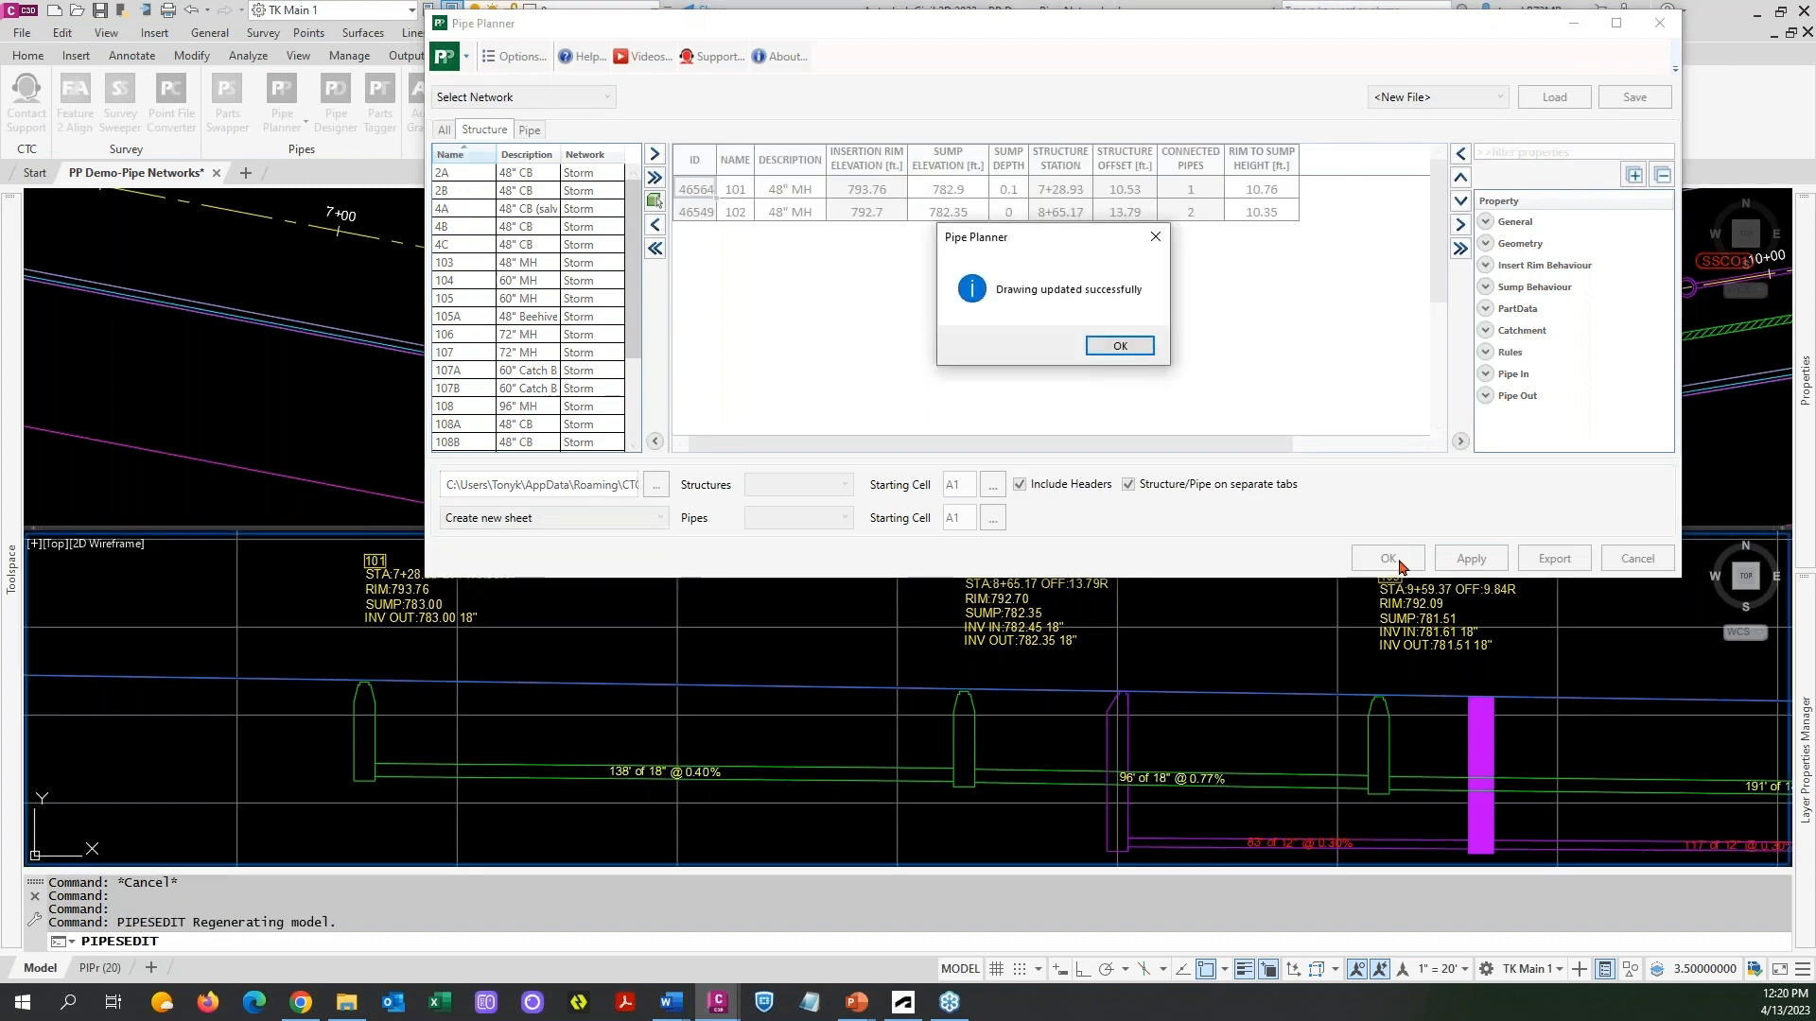
{"action": "left_click", "coordinate": [1106, 347]}
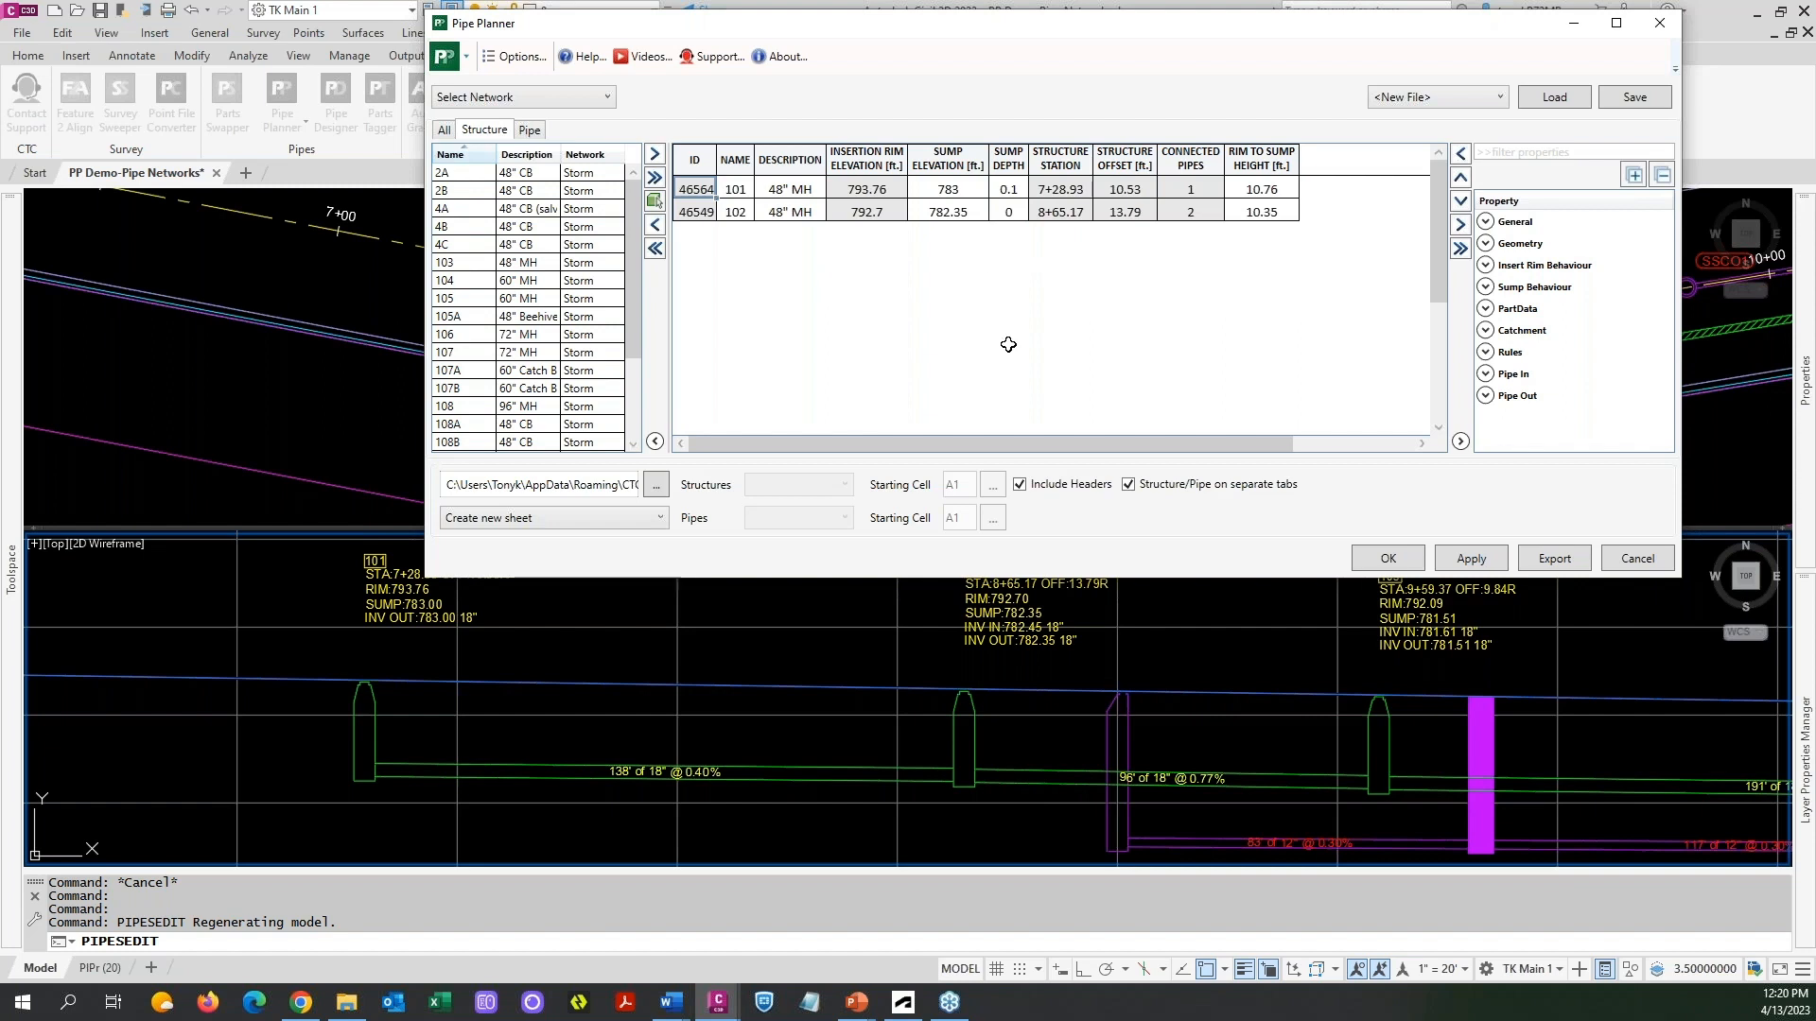
View the combined pipe and structure table and check structure 101's sump elevation there.
{"action": "left_click_drag", "start_coordinate": [1056, 31], "coordinate": [1025, 89]}
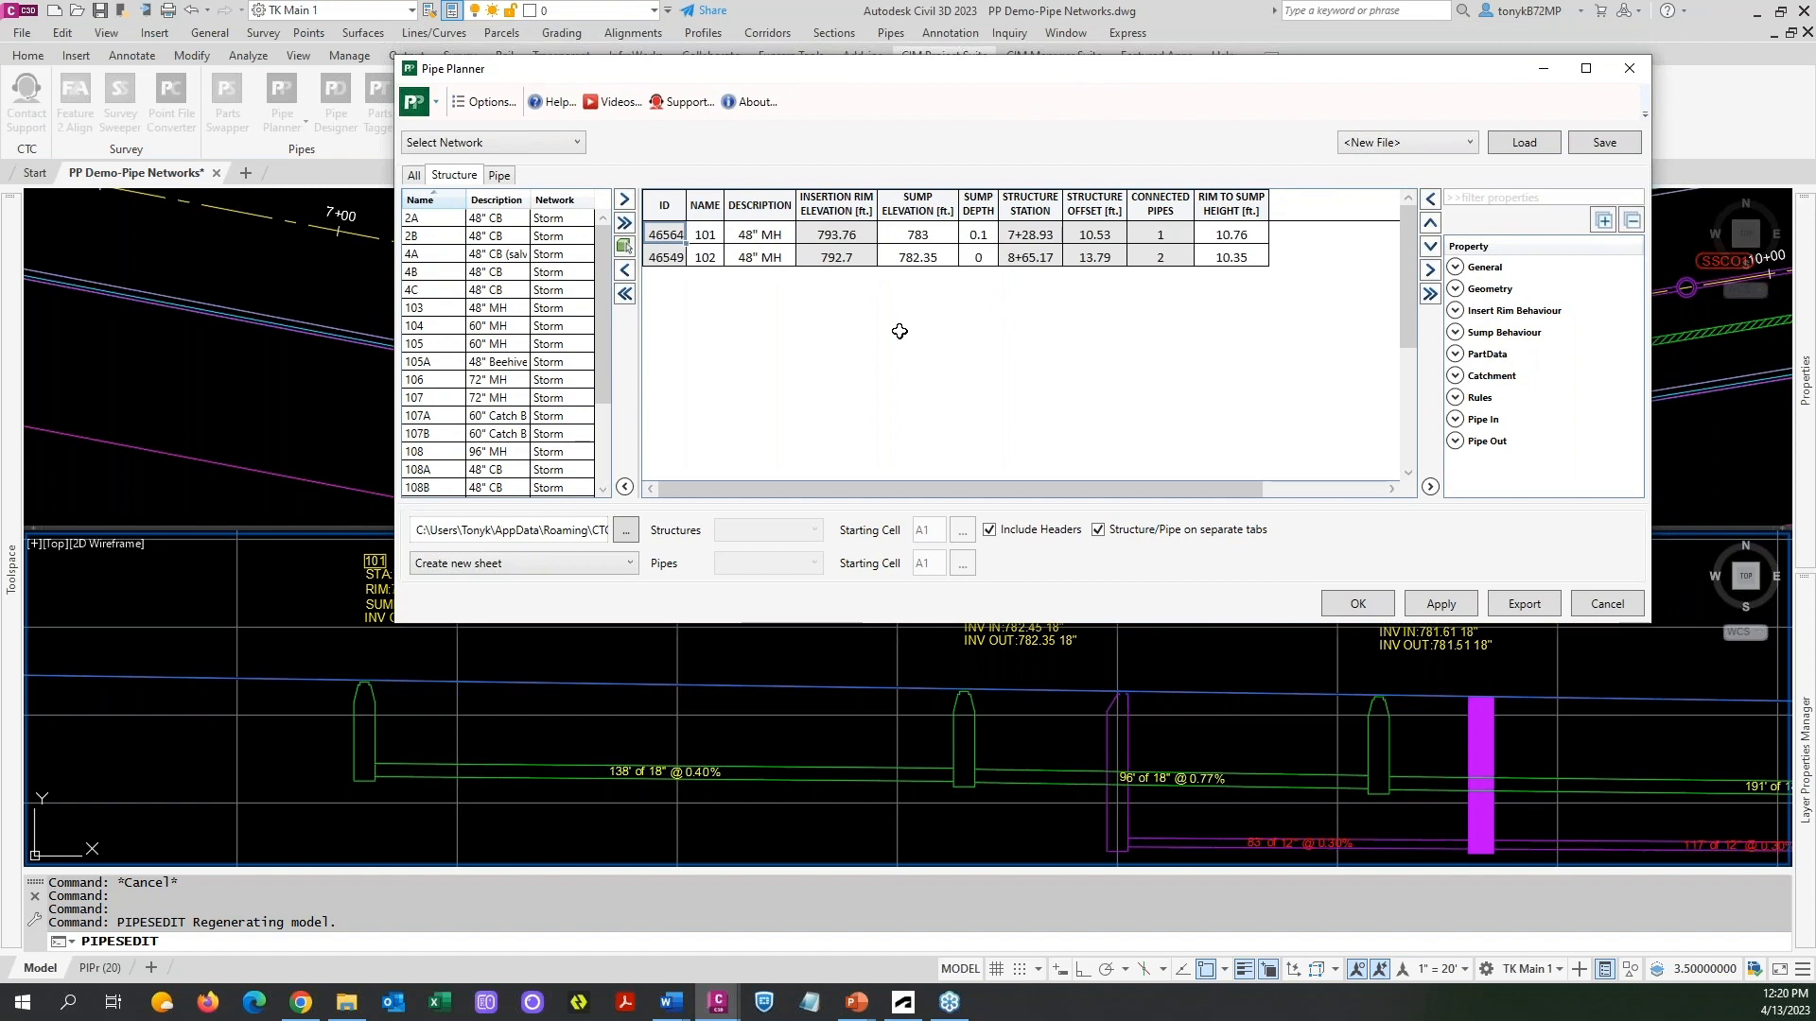
{"action": "left_click", "coordinate": [413, 178]}
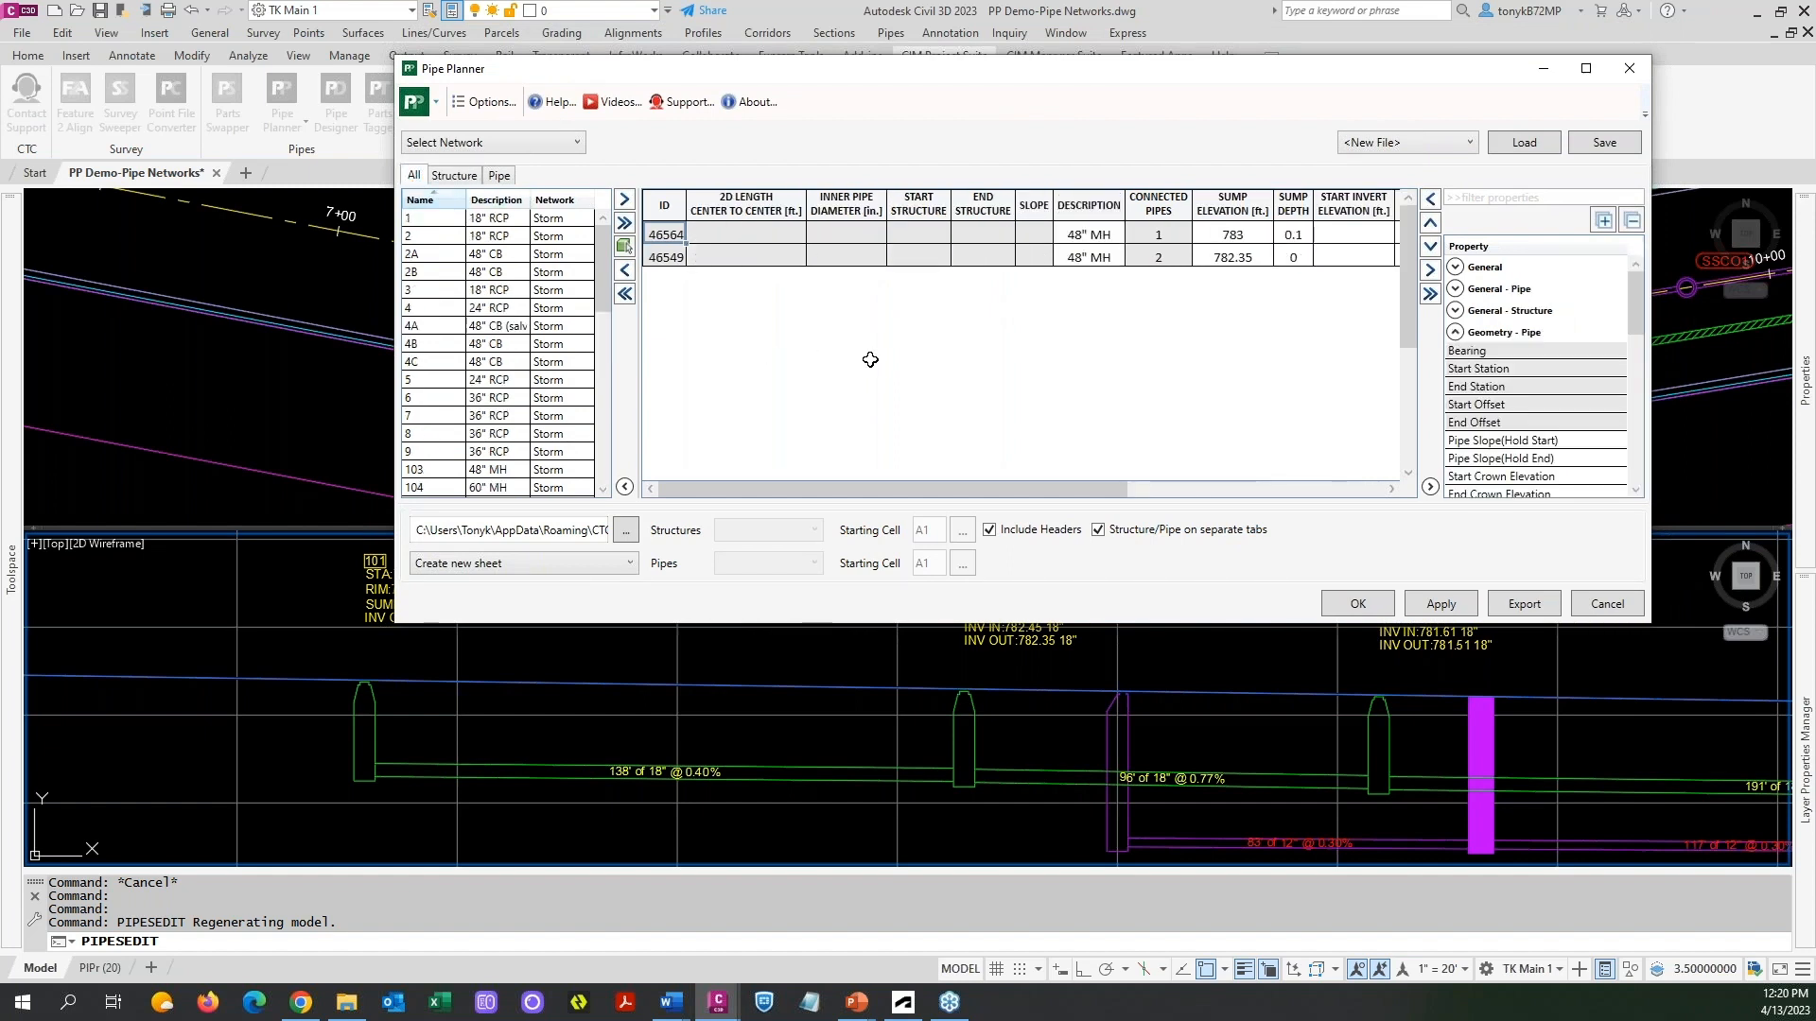
{"action": "left_click_drag", "start_coordinate": [1008, 489], "coordinate": [1101, 490]}
{"action": "left_click_drag", "start_coordinate": [917, 85], "coordinate": [890, 124]}
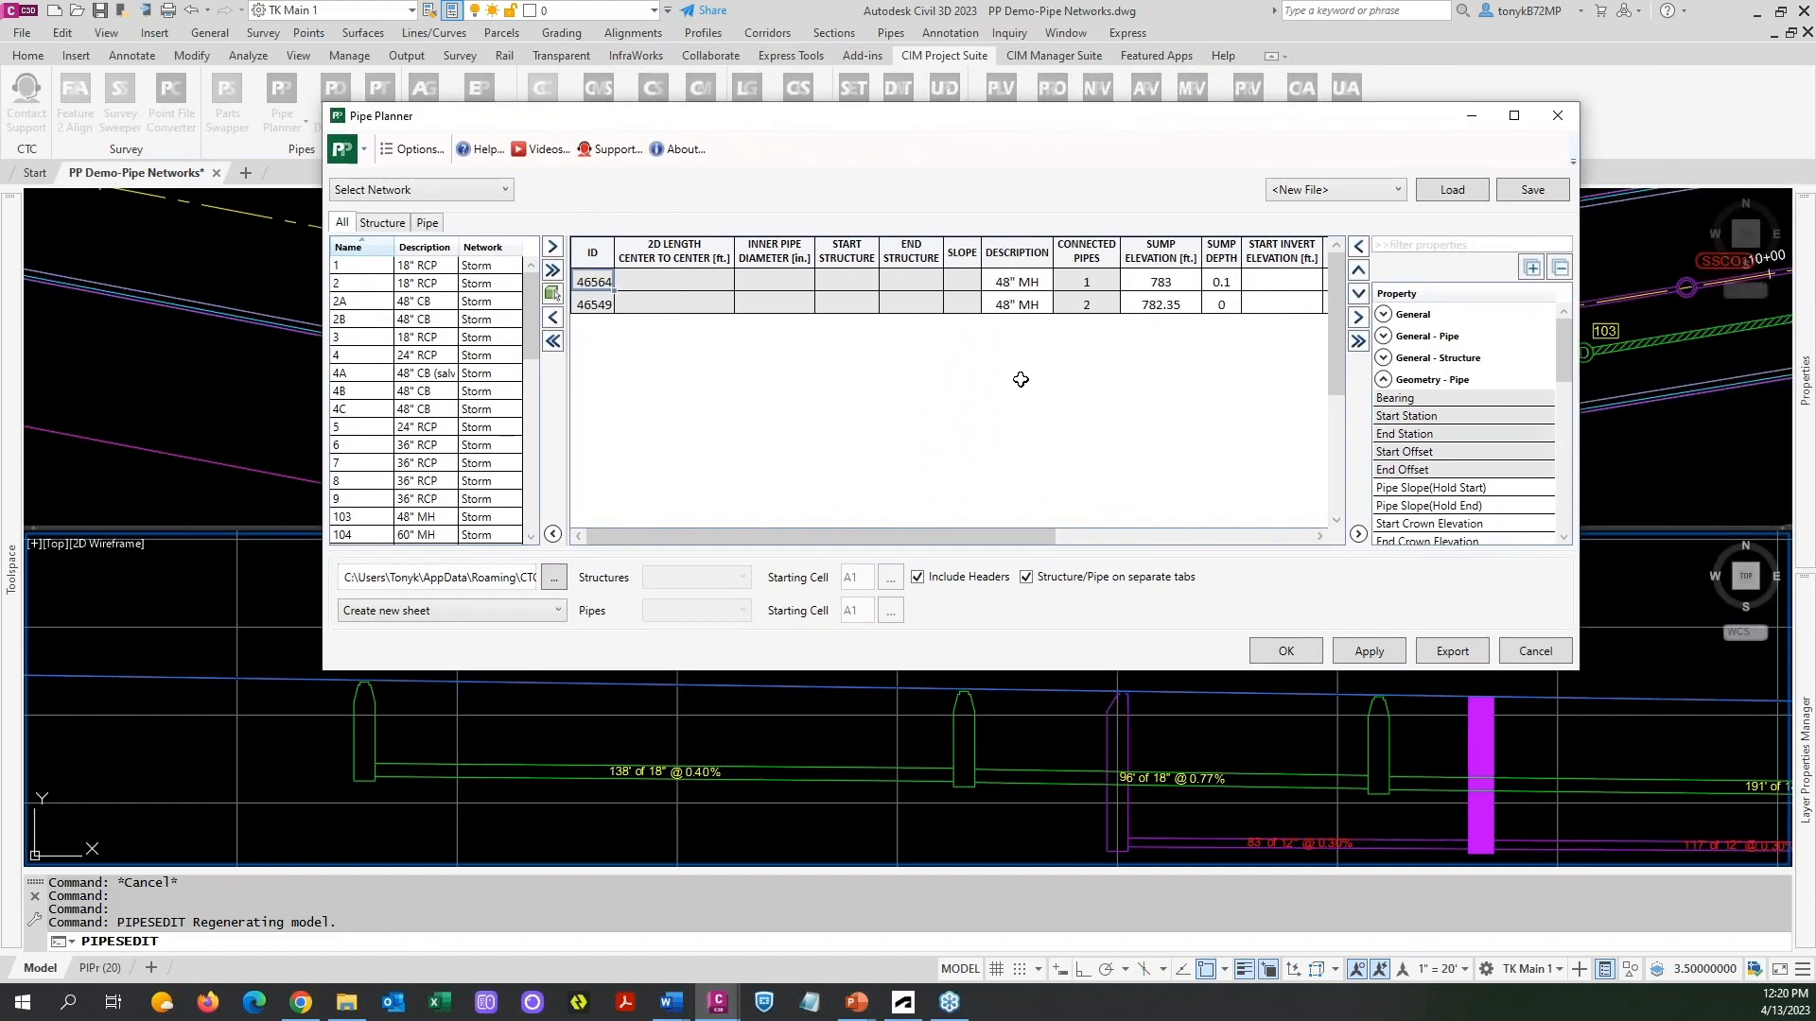
{"action": "left_click", "coordinate": [1180, 282]}
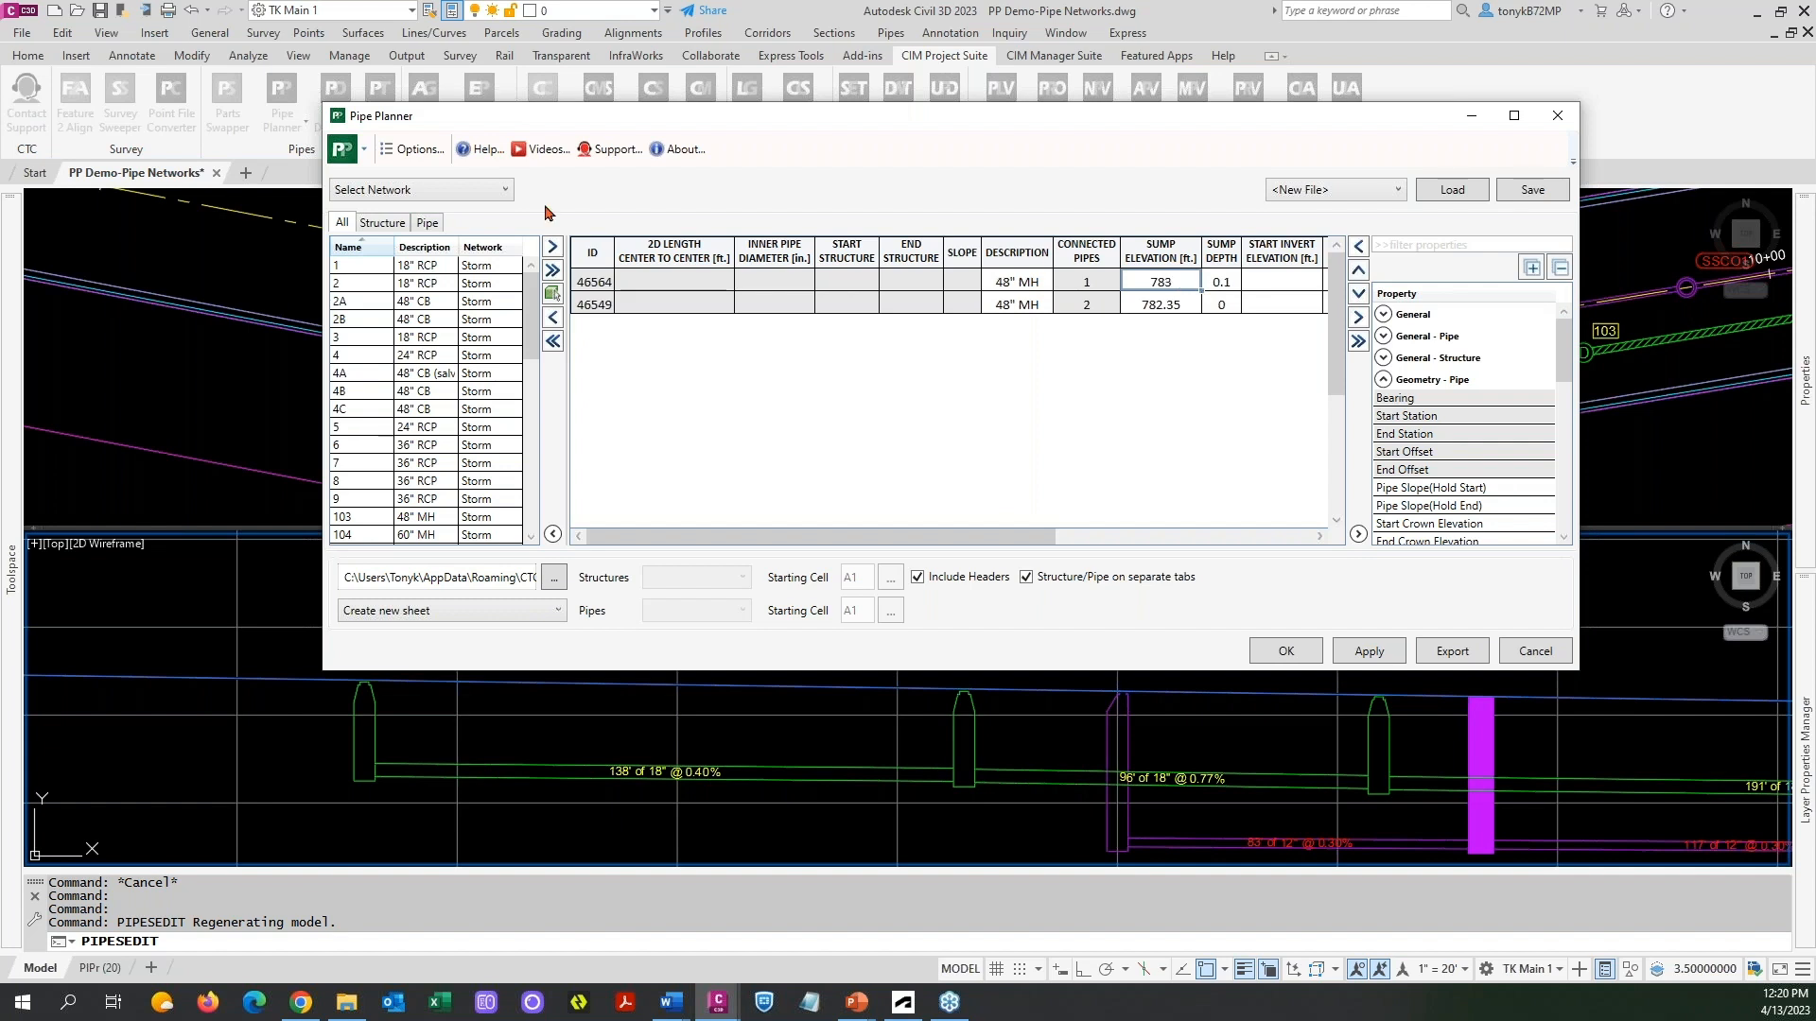
In the structure table, set structure 101's sump depth to 0 and apply the change to the drawing.
{"action": "left_click", "coordinate": [383, 224]}
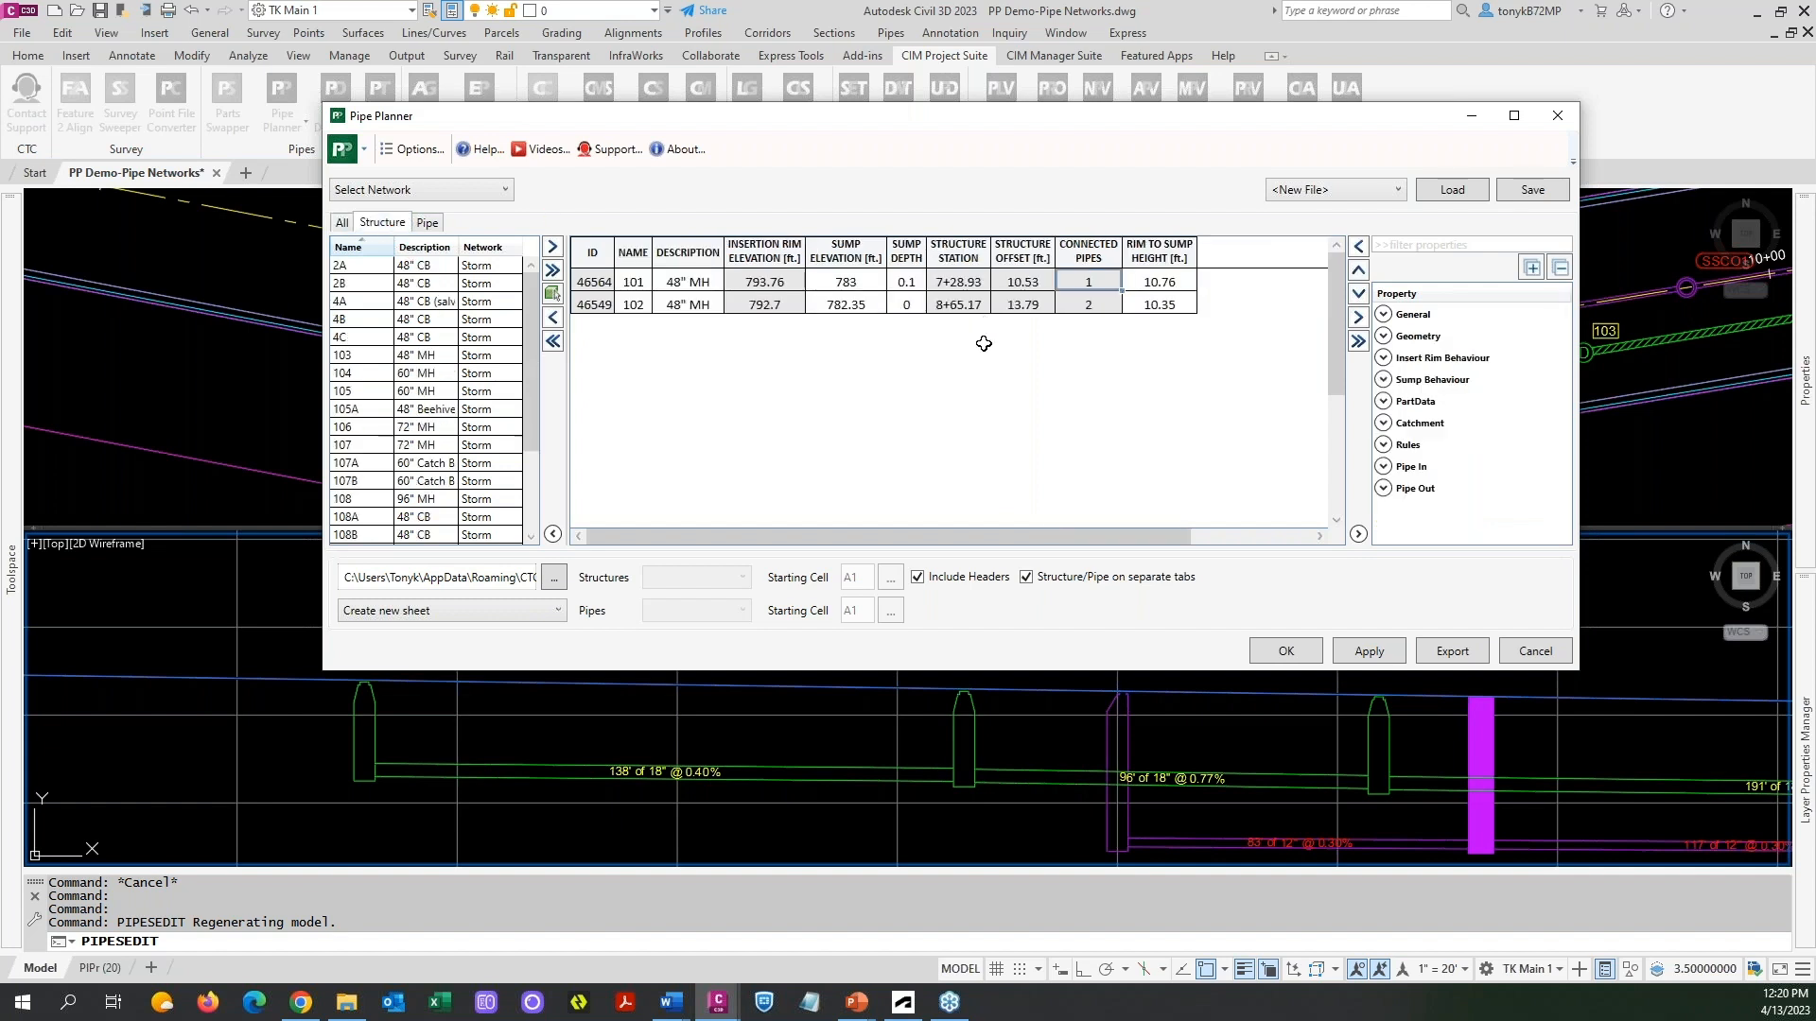
{"action": "left_click", "coordinate": [915, 281]}
{"action": "left_click", "coordinate": [931, 281]}
{"action": "left_click", "coordinate": [899, 278]}
{"action": "type", "text": "0"}
{"action": "key", "text": "Return"}
{"action": "left_click", "coordinate": [1371, 653]}
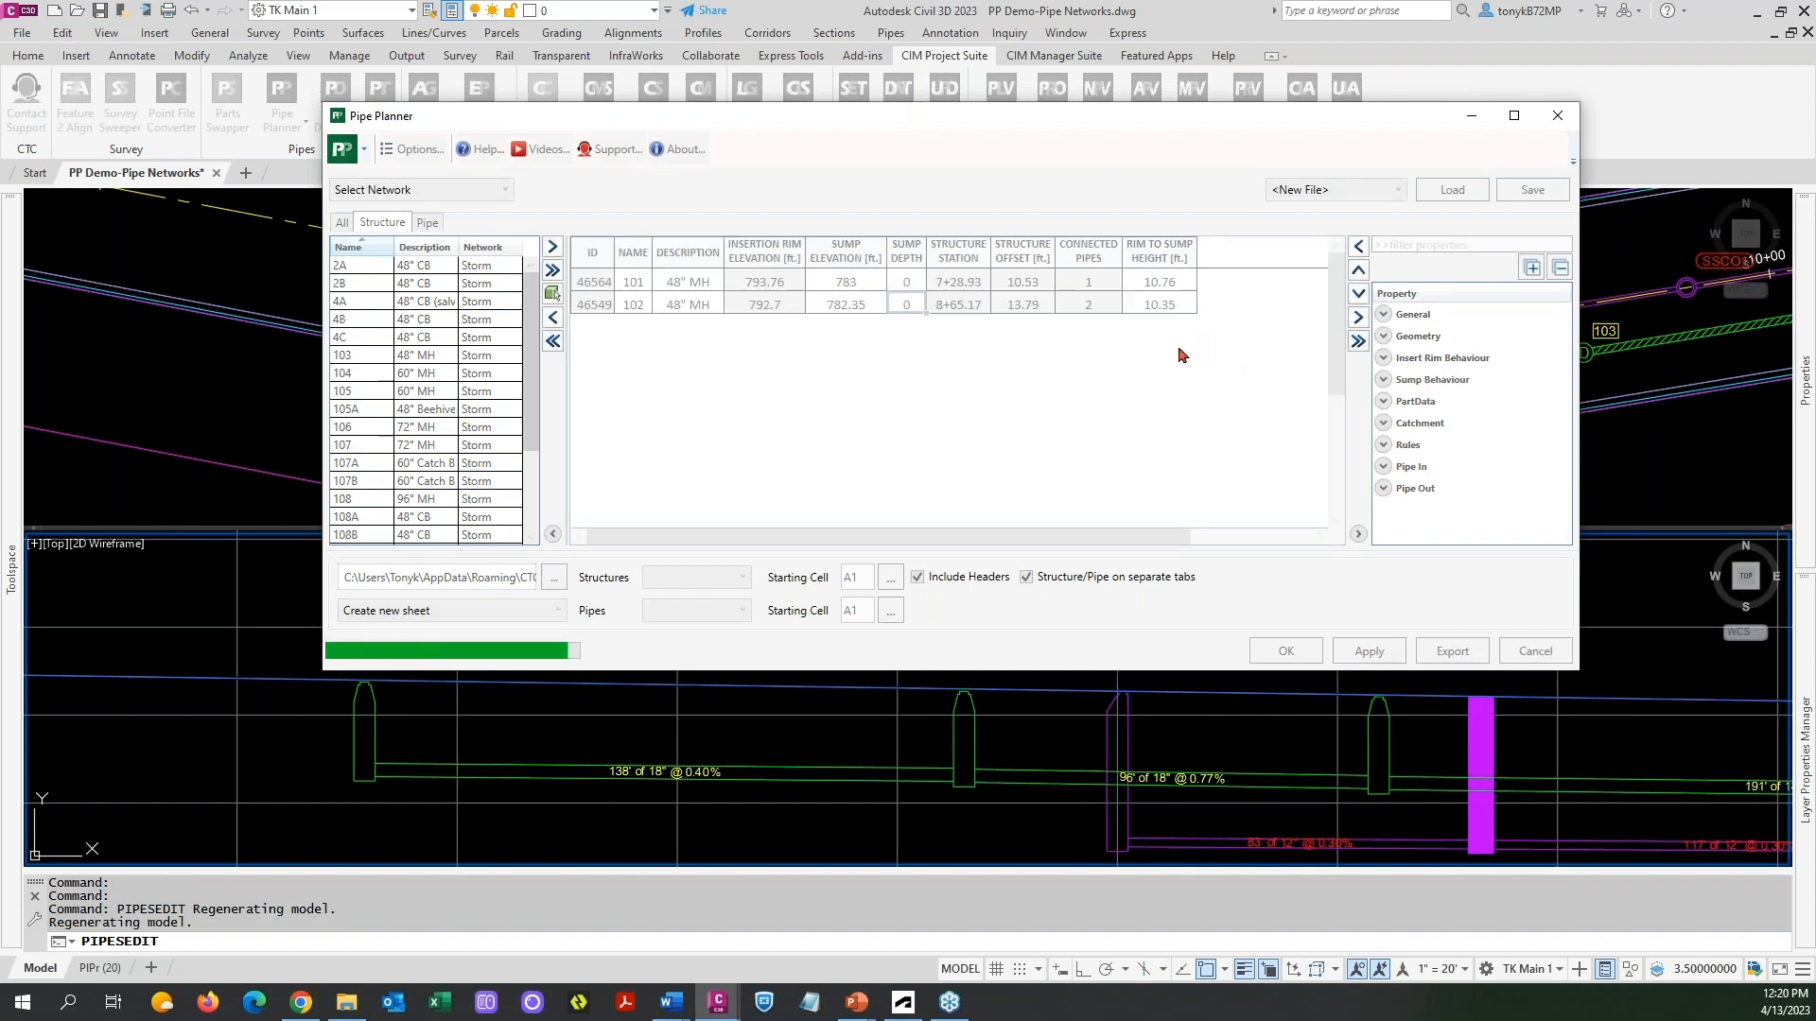
{"action": "left_click", "coordinate": [1021, 437]}
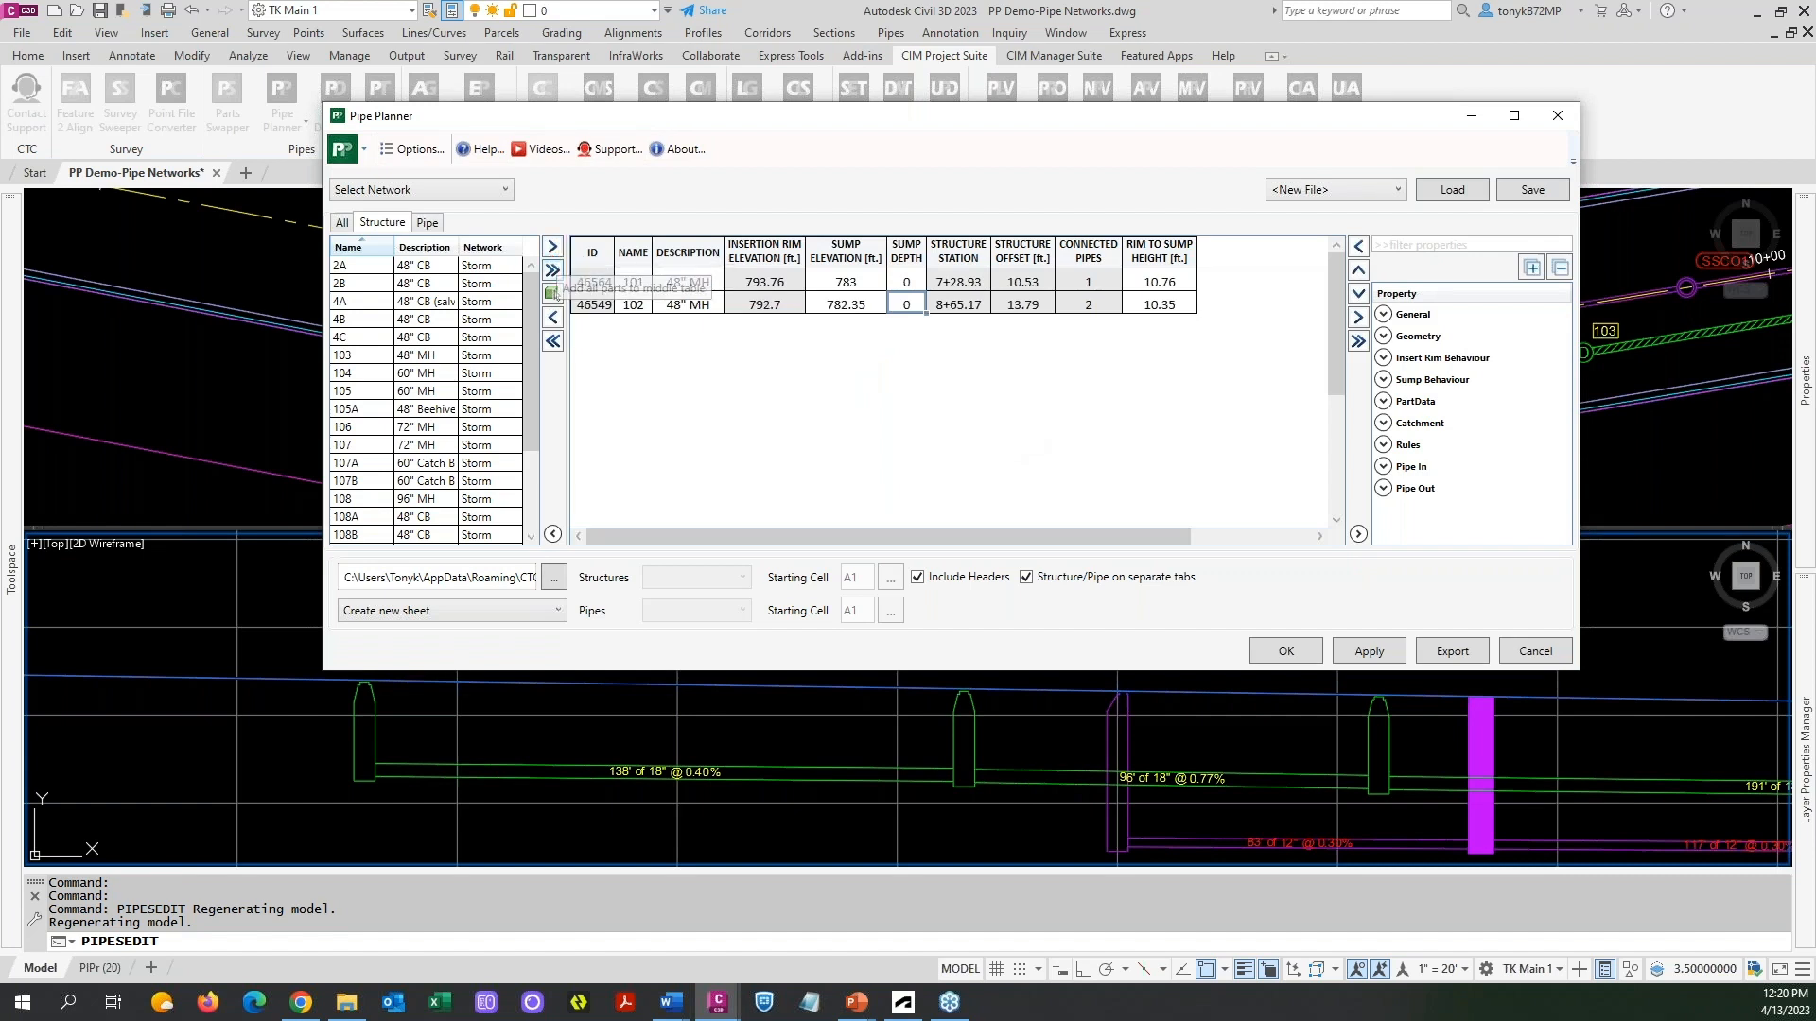
Remove the Sump Depth column from the structure table and add all remaining structures, 2A through EX6.
{"action": "left_click", "coordinate": [910, 246]}
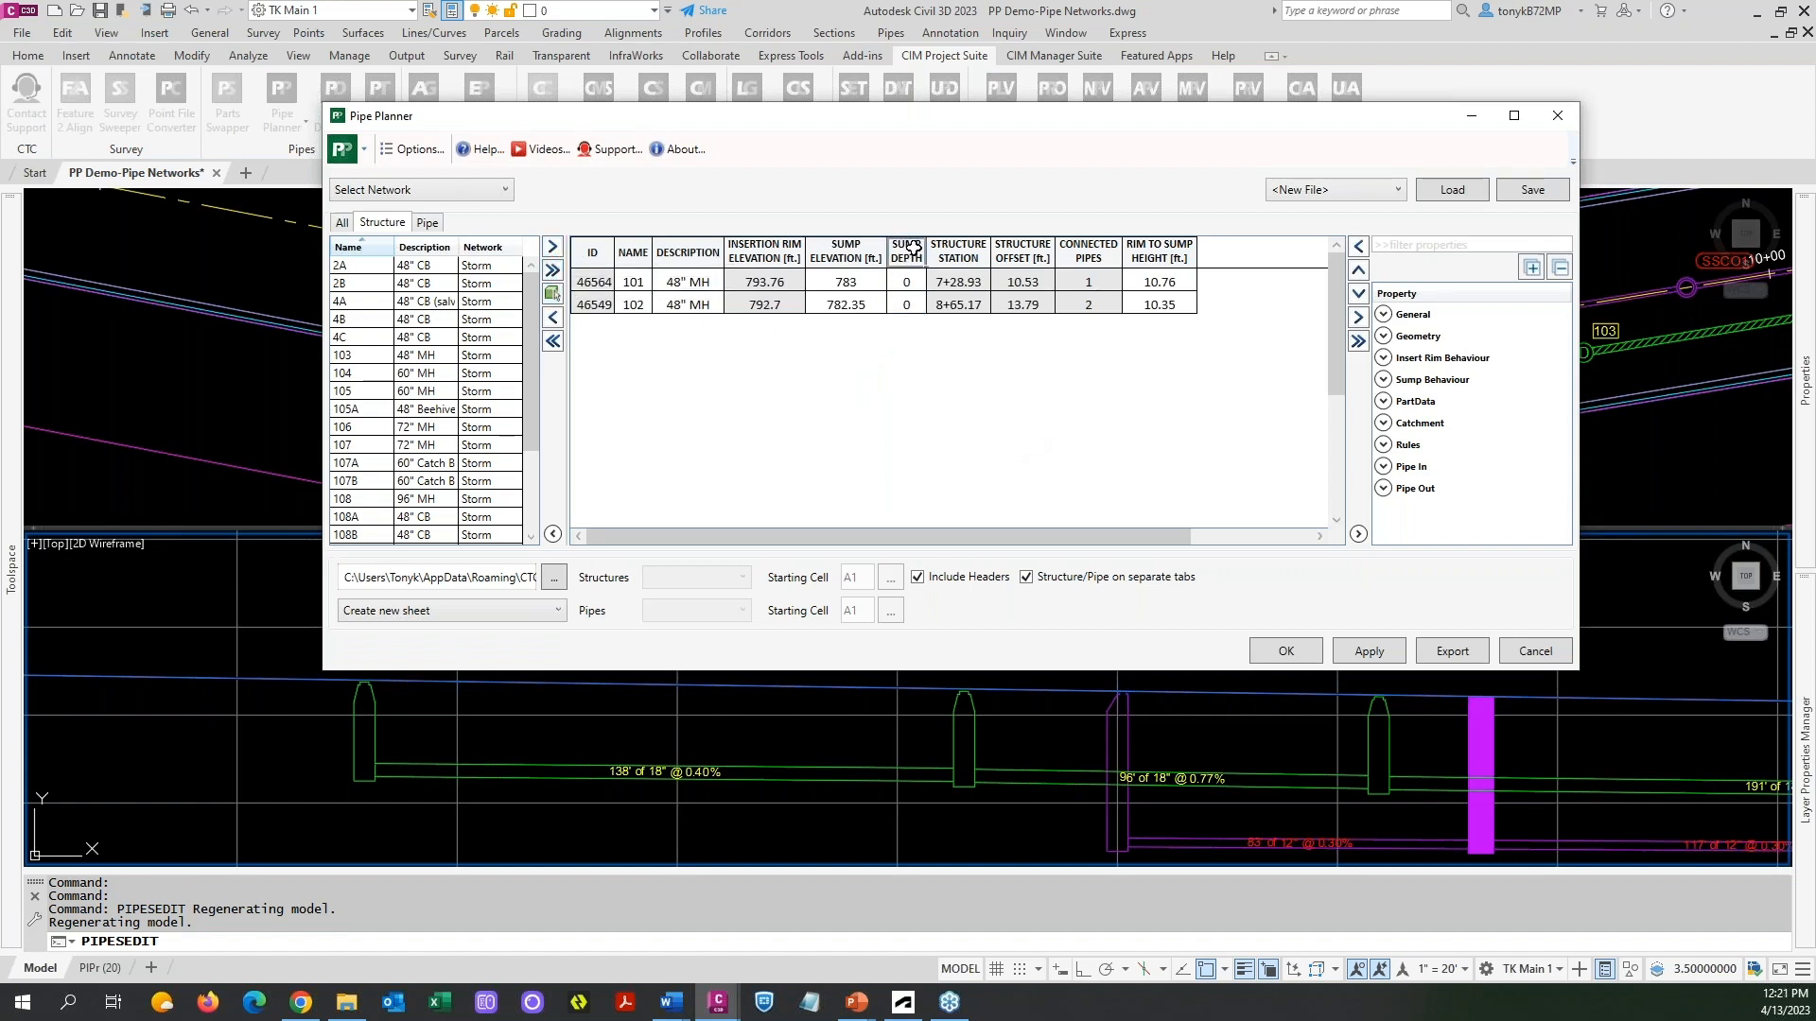
{"action": "left_click", "coordinate": [1357, 318]}
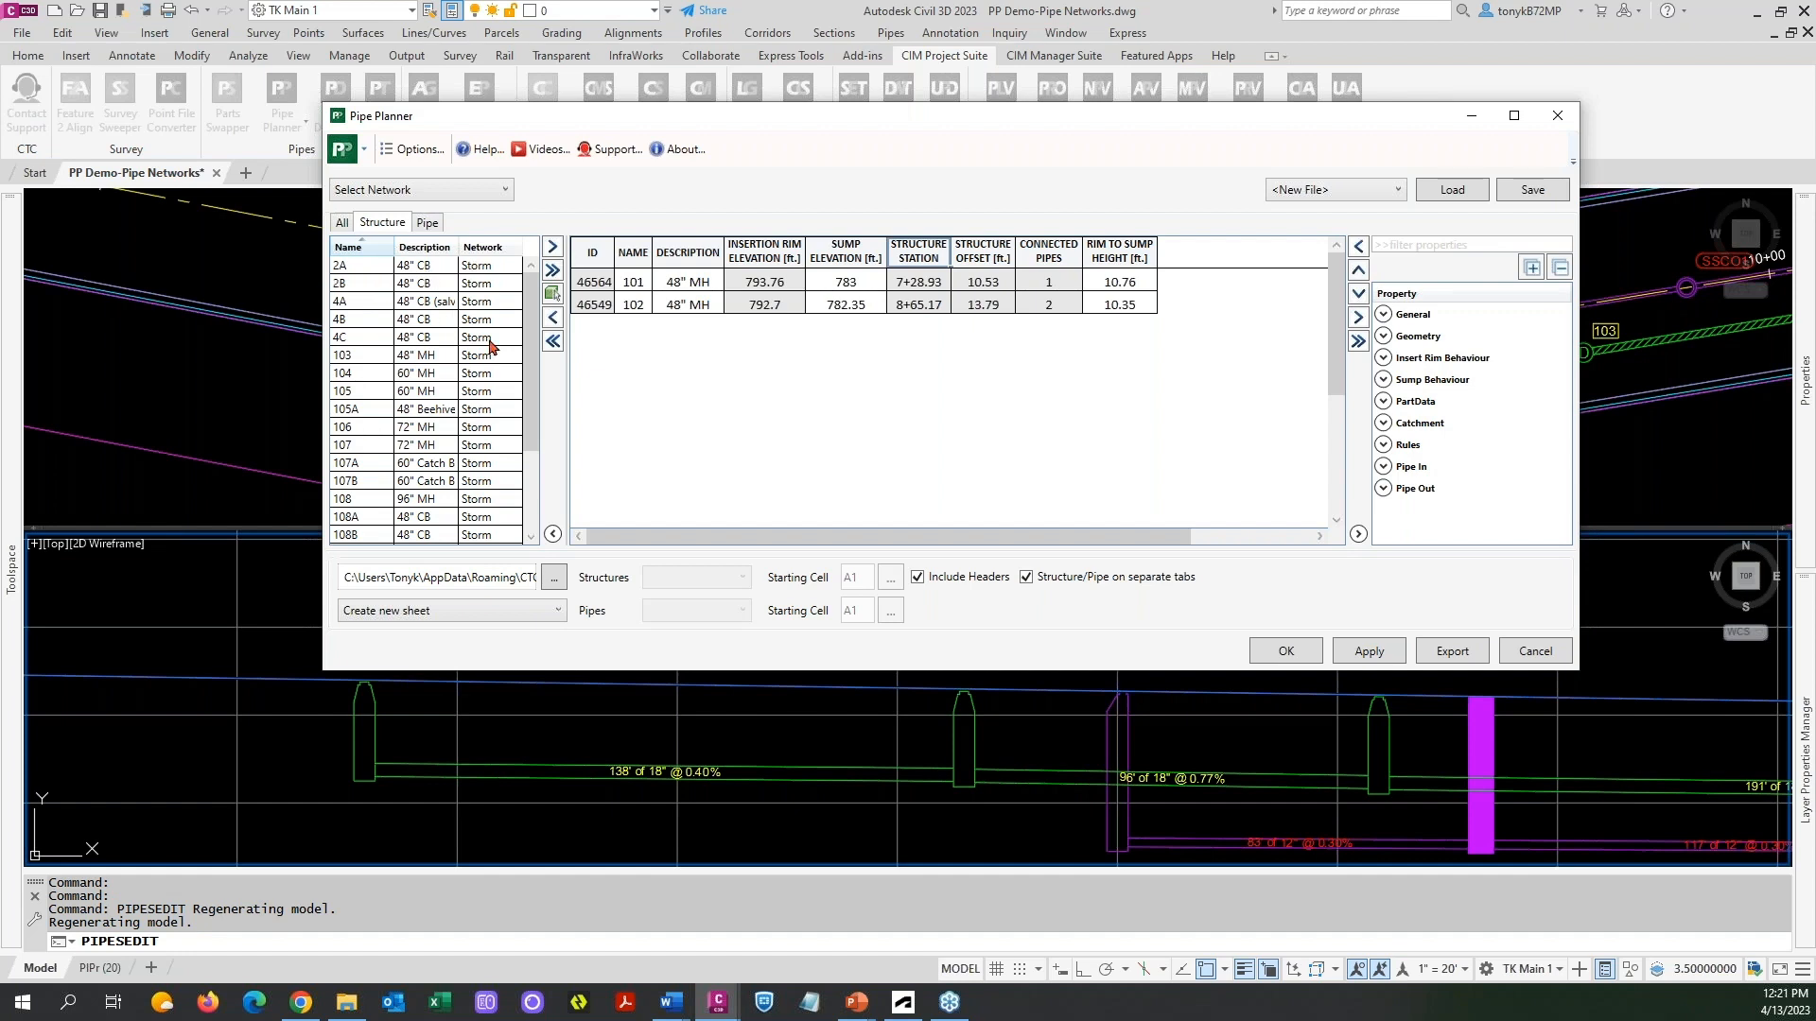
{"action": "left_click", "coordinate": [364, 267]}
{"action": "left_click_drag", "start_coordinate": [525, 340], "coordinate": [521, 509]}
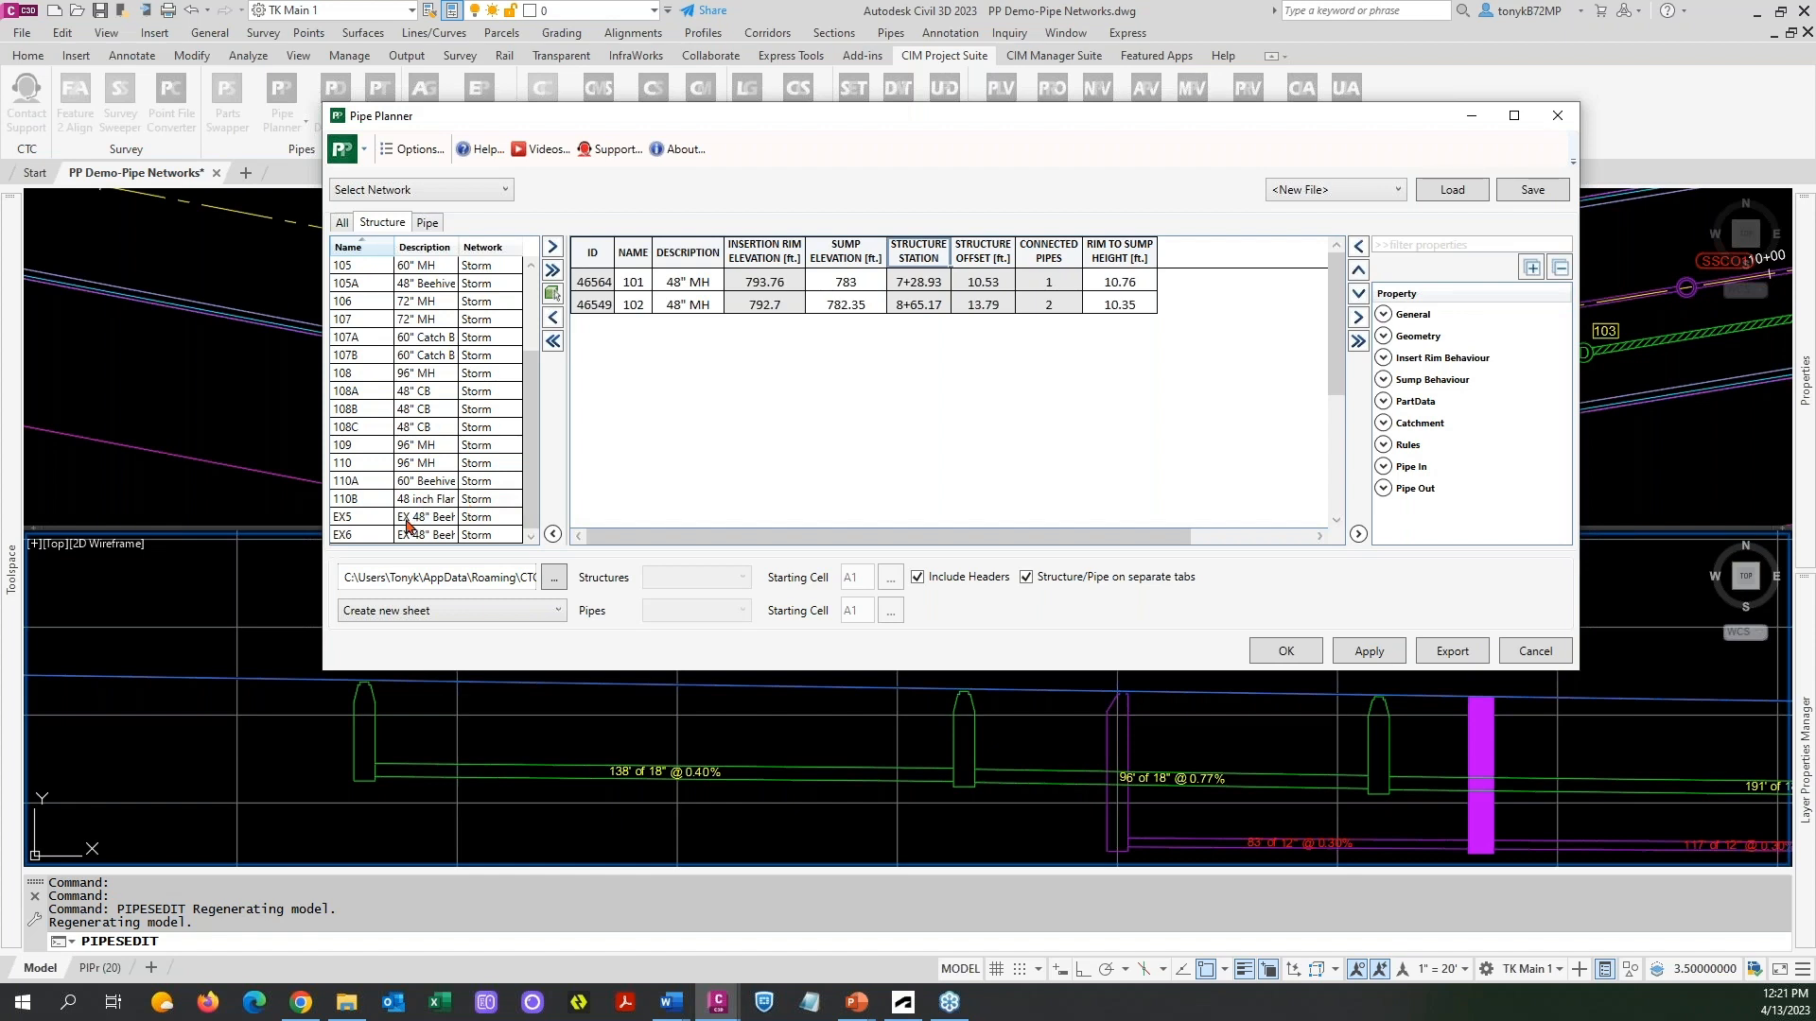
{"action": "left_click", "coordinate": [358, 537], "text": "shift"}
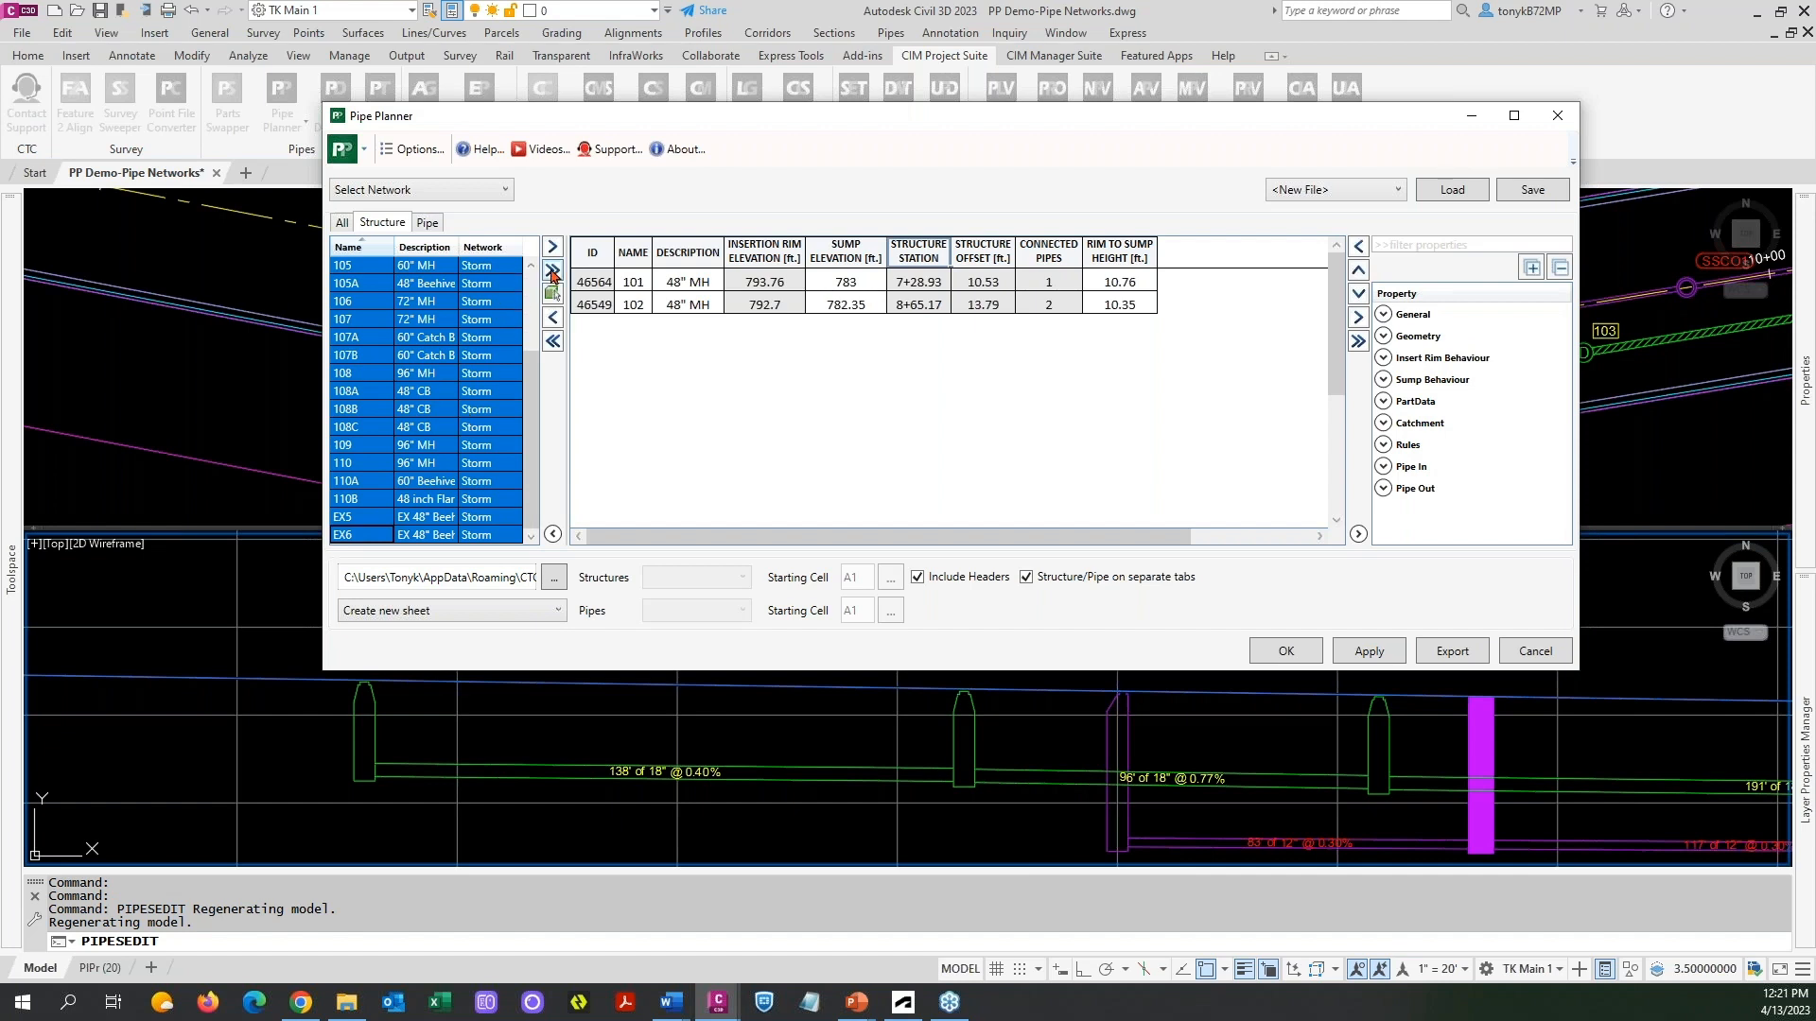
{"action": "left_click", "coordinate": [552, 271]}
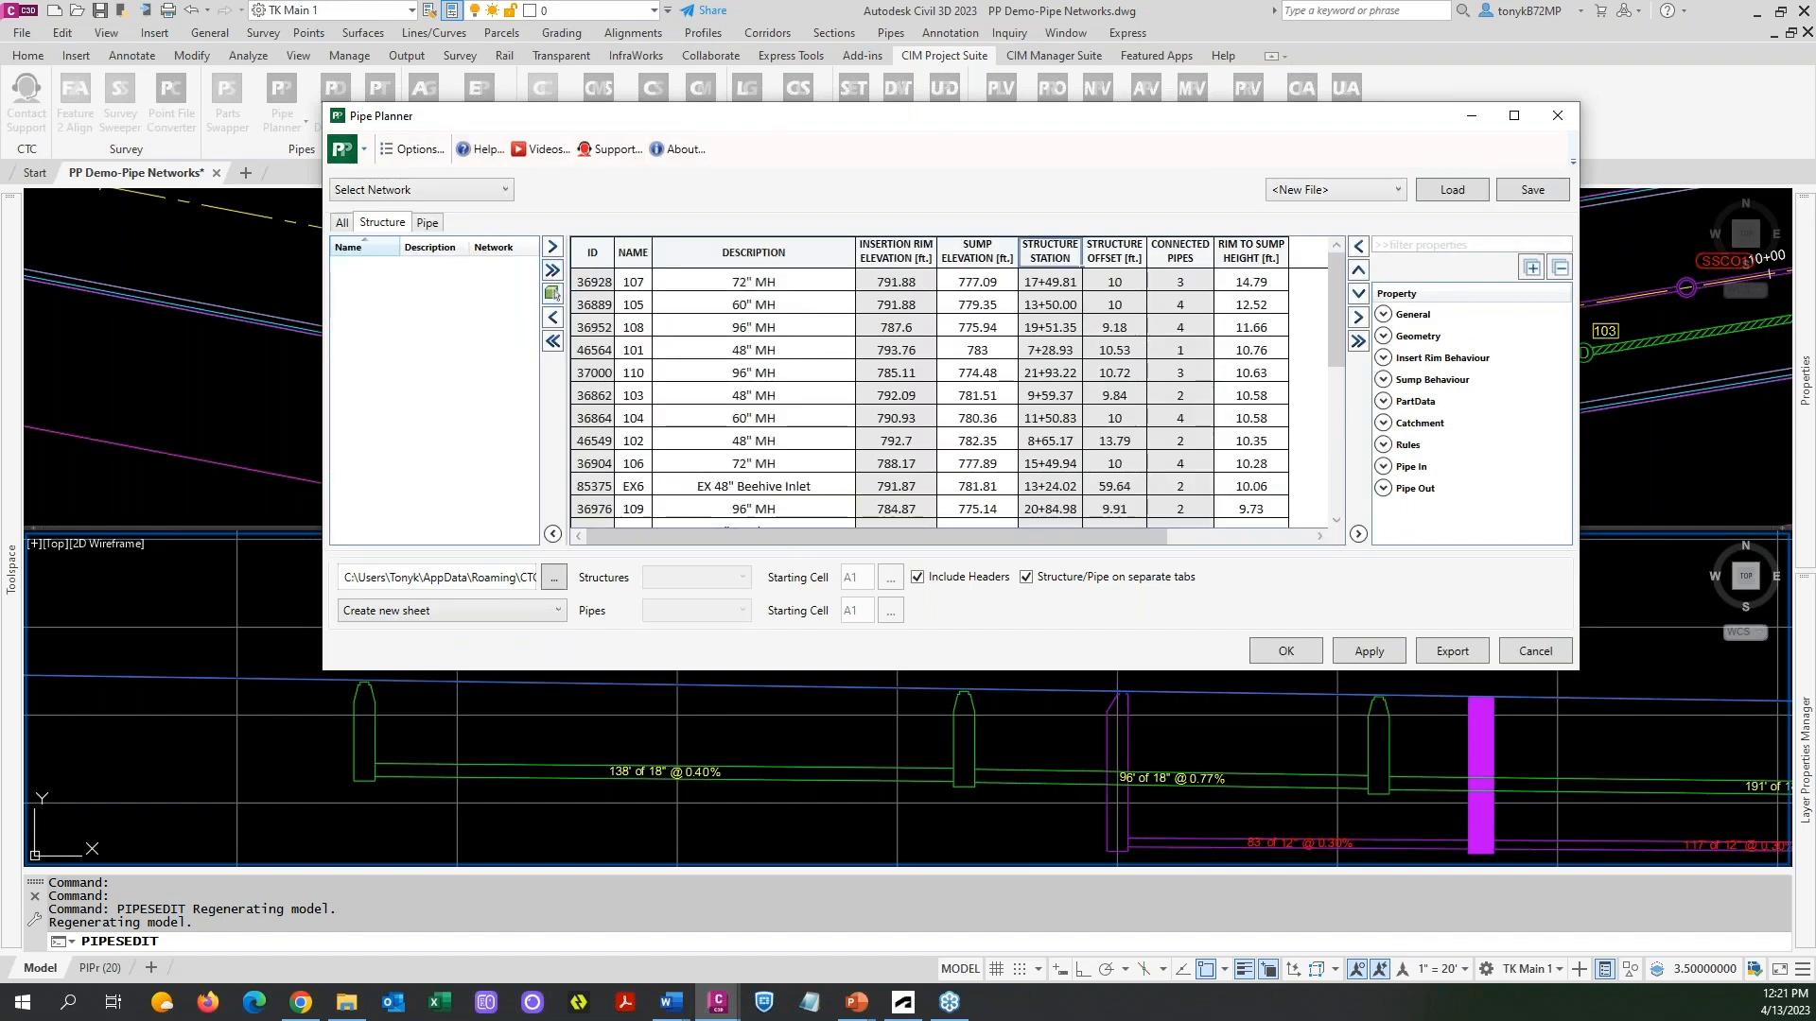
Add all the storm pipes, 1 through Pipe - (152), to the combined table of all parts.
{"action": "left_click_drag", "start_coordinate": [736, 536], "coordinate": [431, 247]}
{"action": "left_click", "coordinate": [427, 222]}
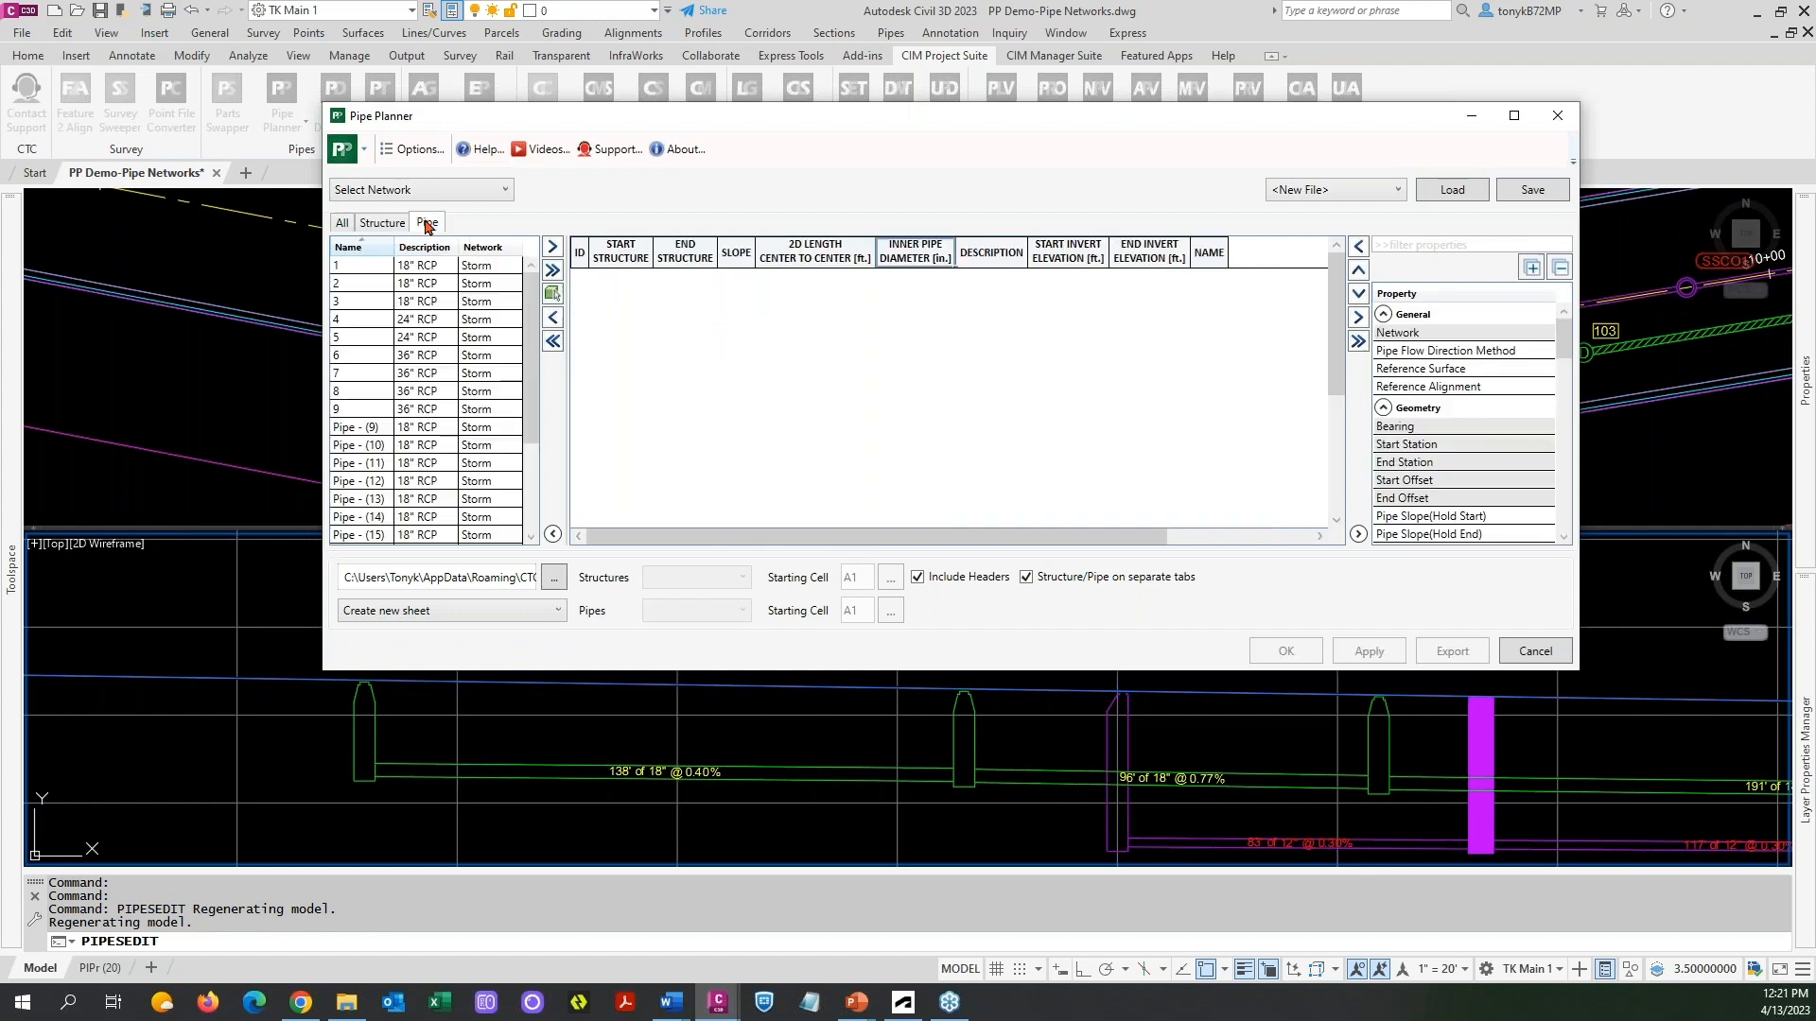
{"action": "left_click", "coordinate": [340, 227]}
{"action": "left_click", "coordinate": [360, 269]}
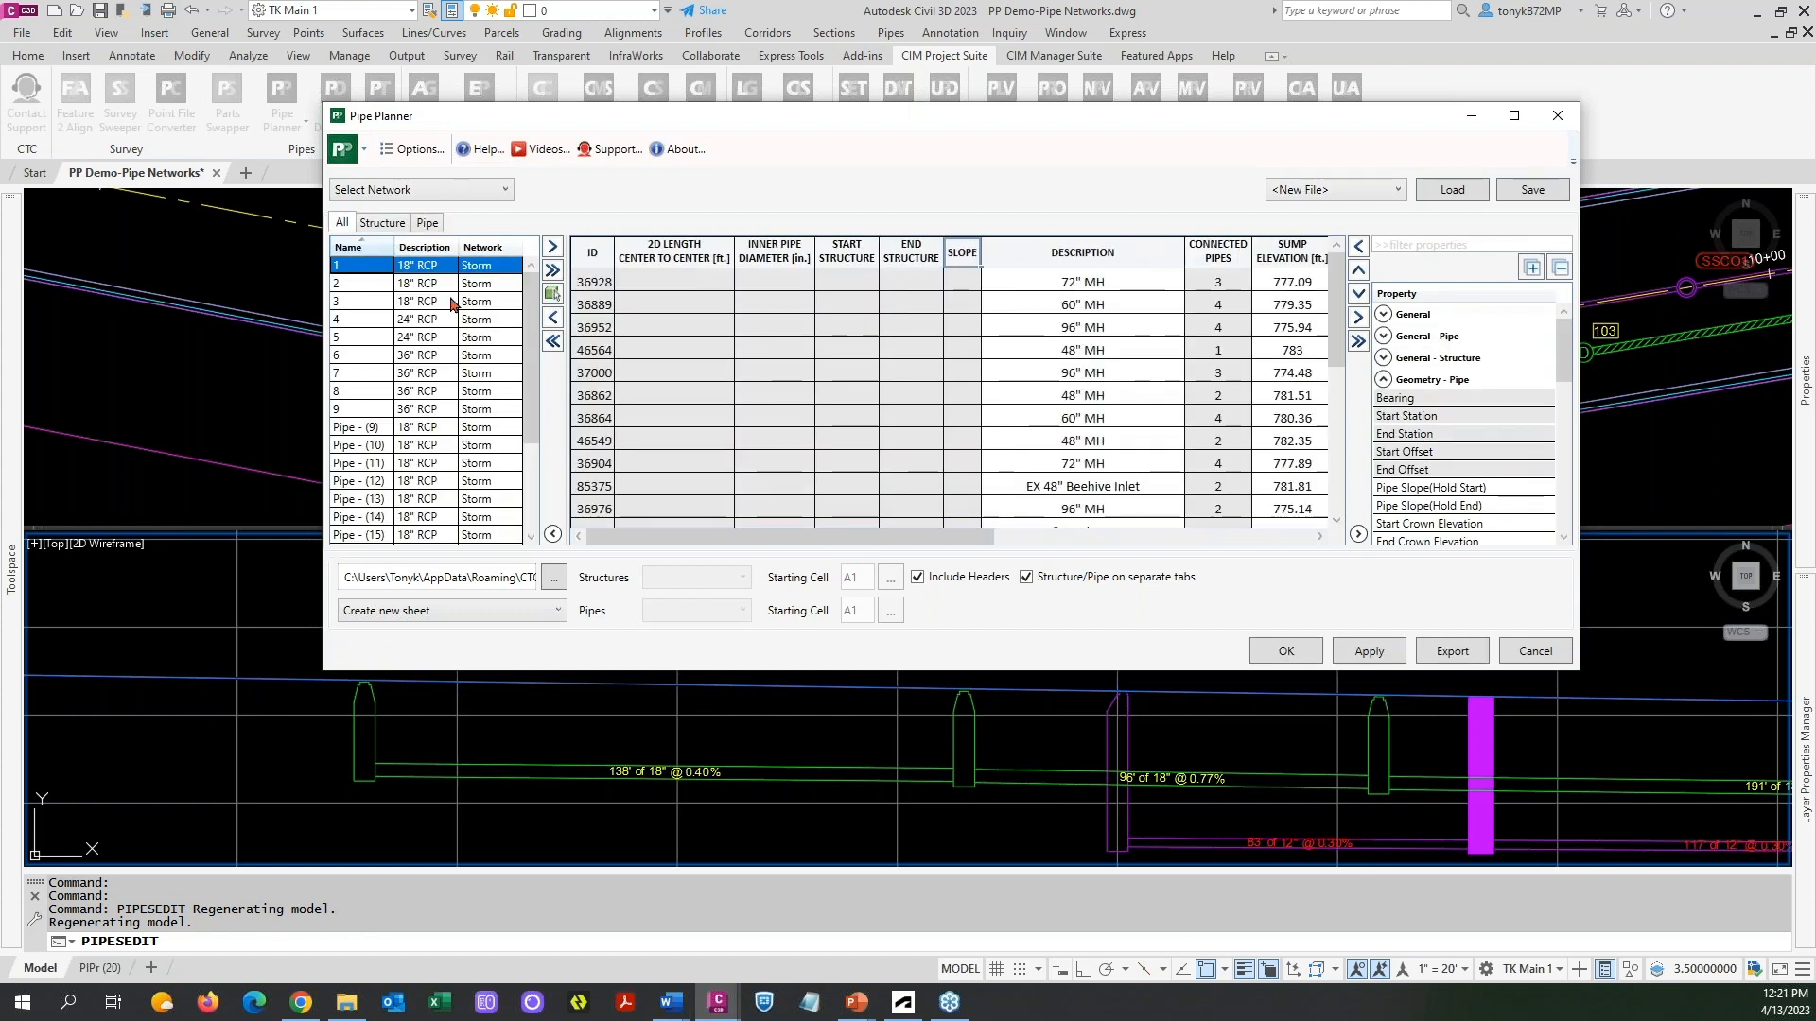
{"action": "scroll", "coordinate": [526, 348], "scroll_direction": "down", "scroll_amount": 3}
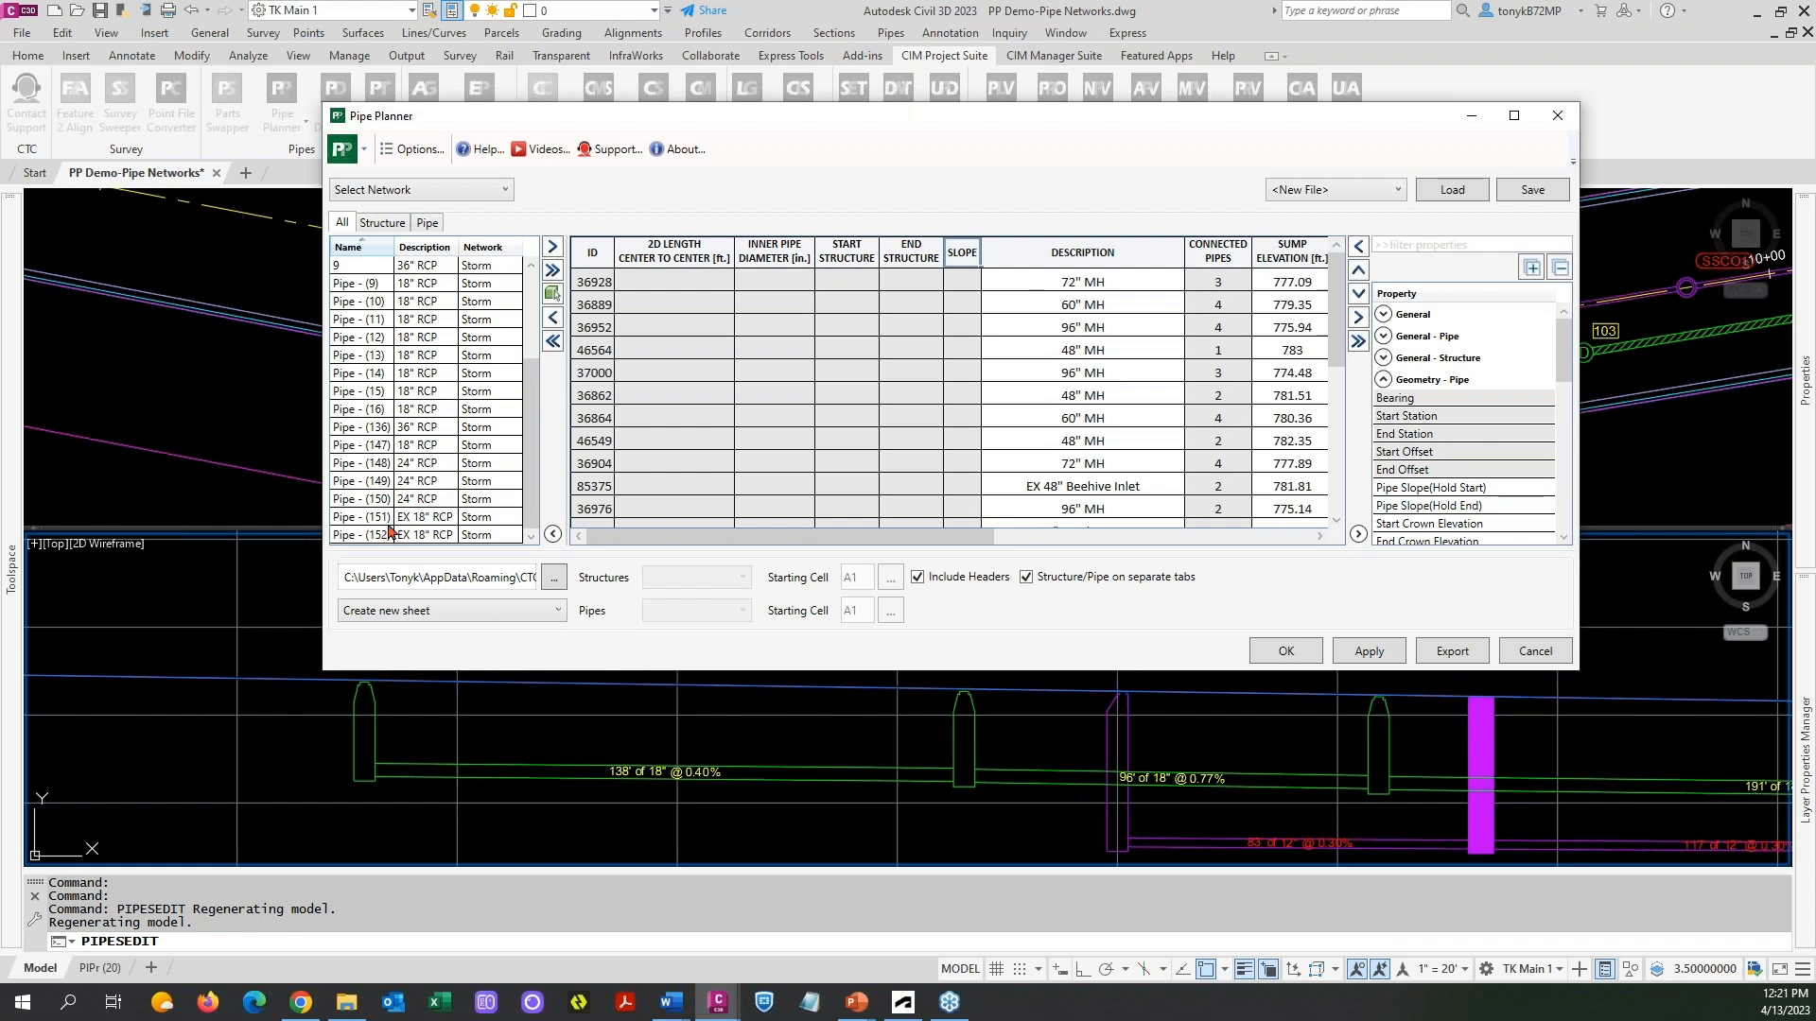
{"action": "left_click", "coordinate": [338, 536], "text": "shift"}
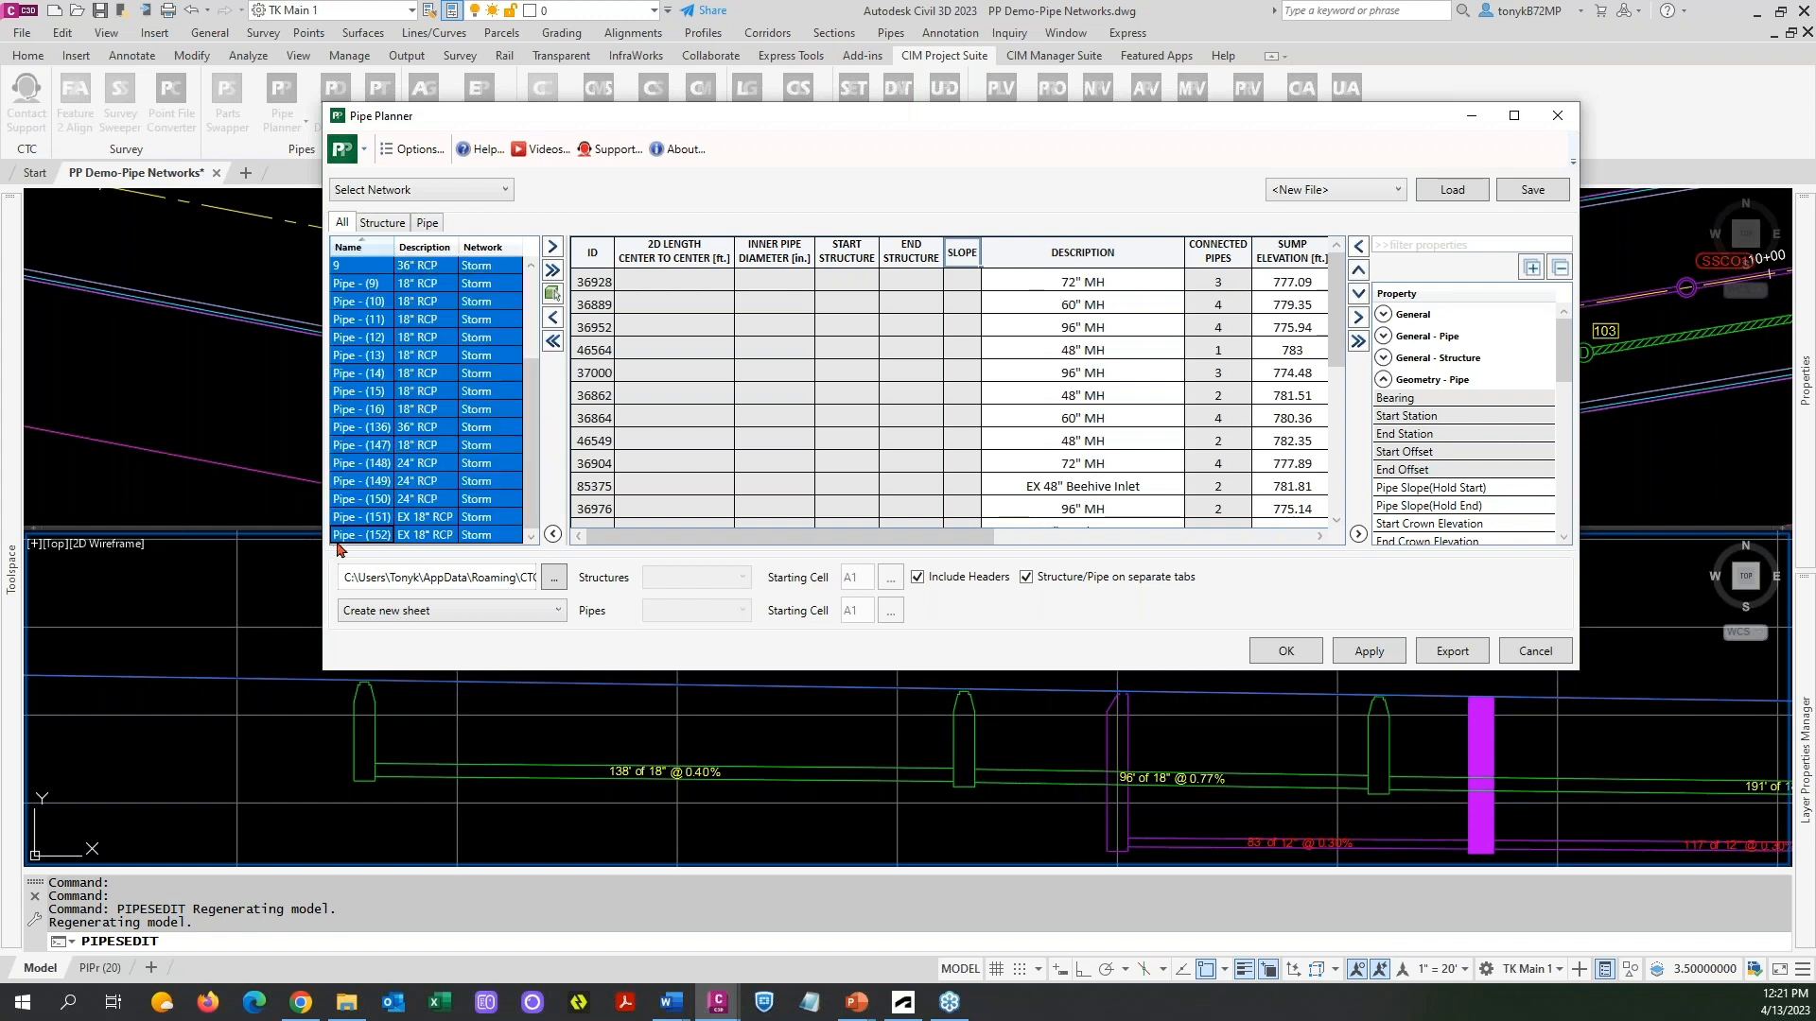
{"action": "left_click", "coordinate": [554, 248]}
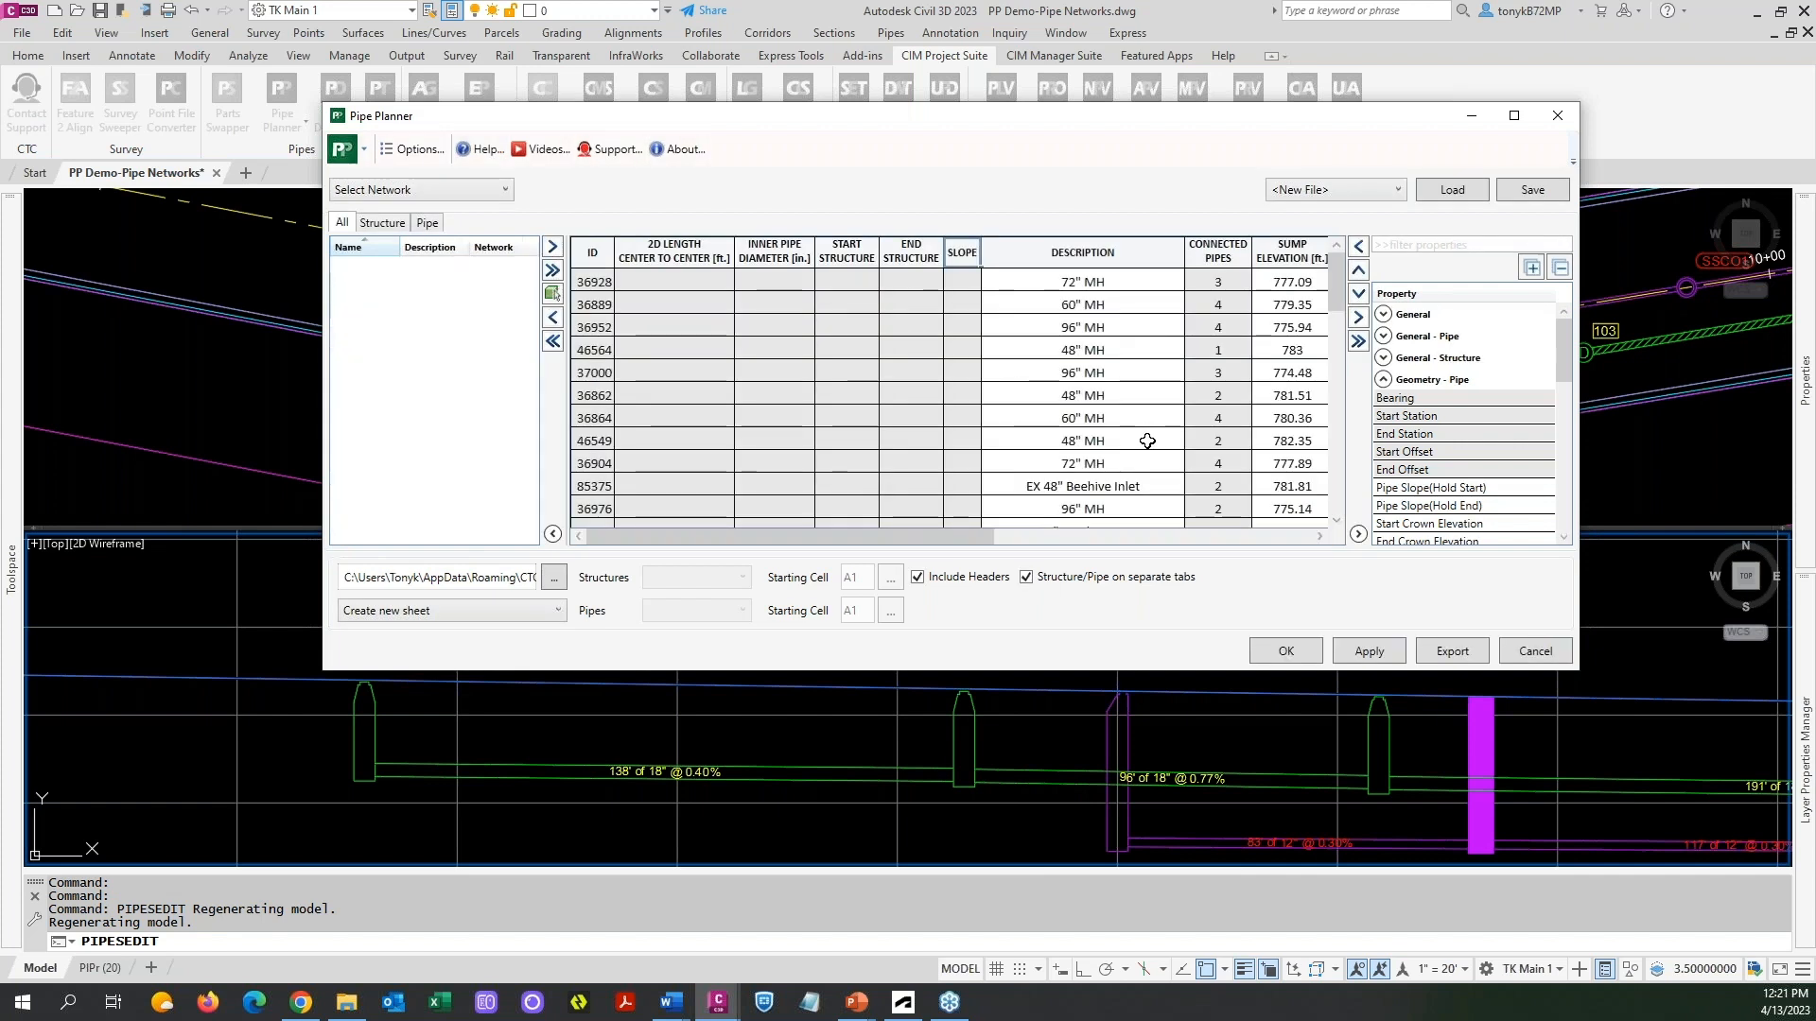
Add all remaining properties of the General through Geometry - Structure groups, Network to Structure Easting, as columns of the combined parts table.
{"action": "left_click", "coordinate": [1382, 381]}
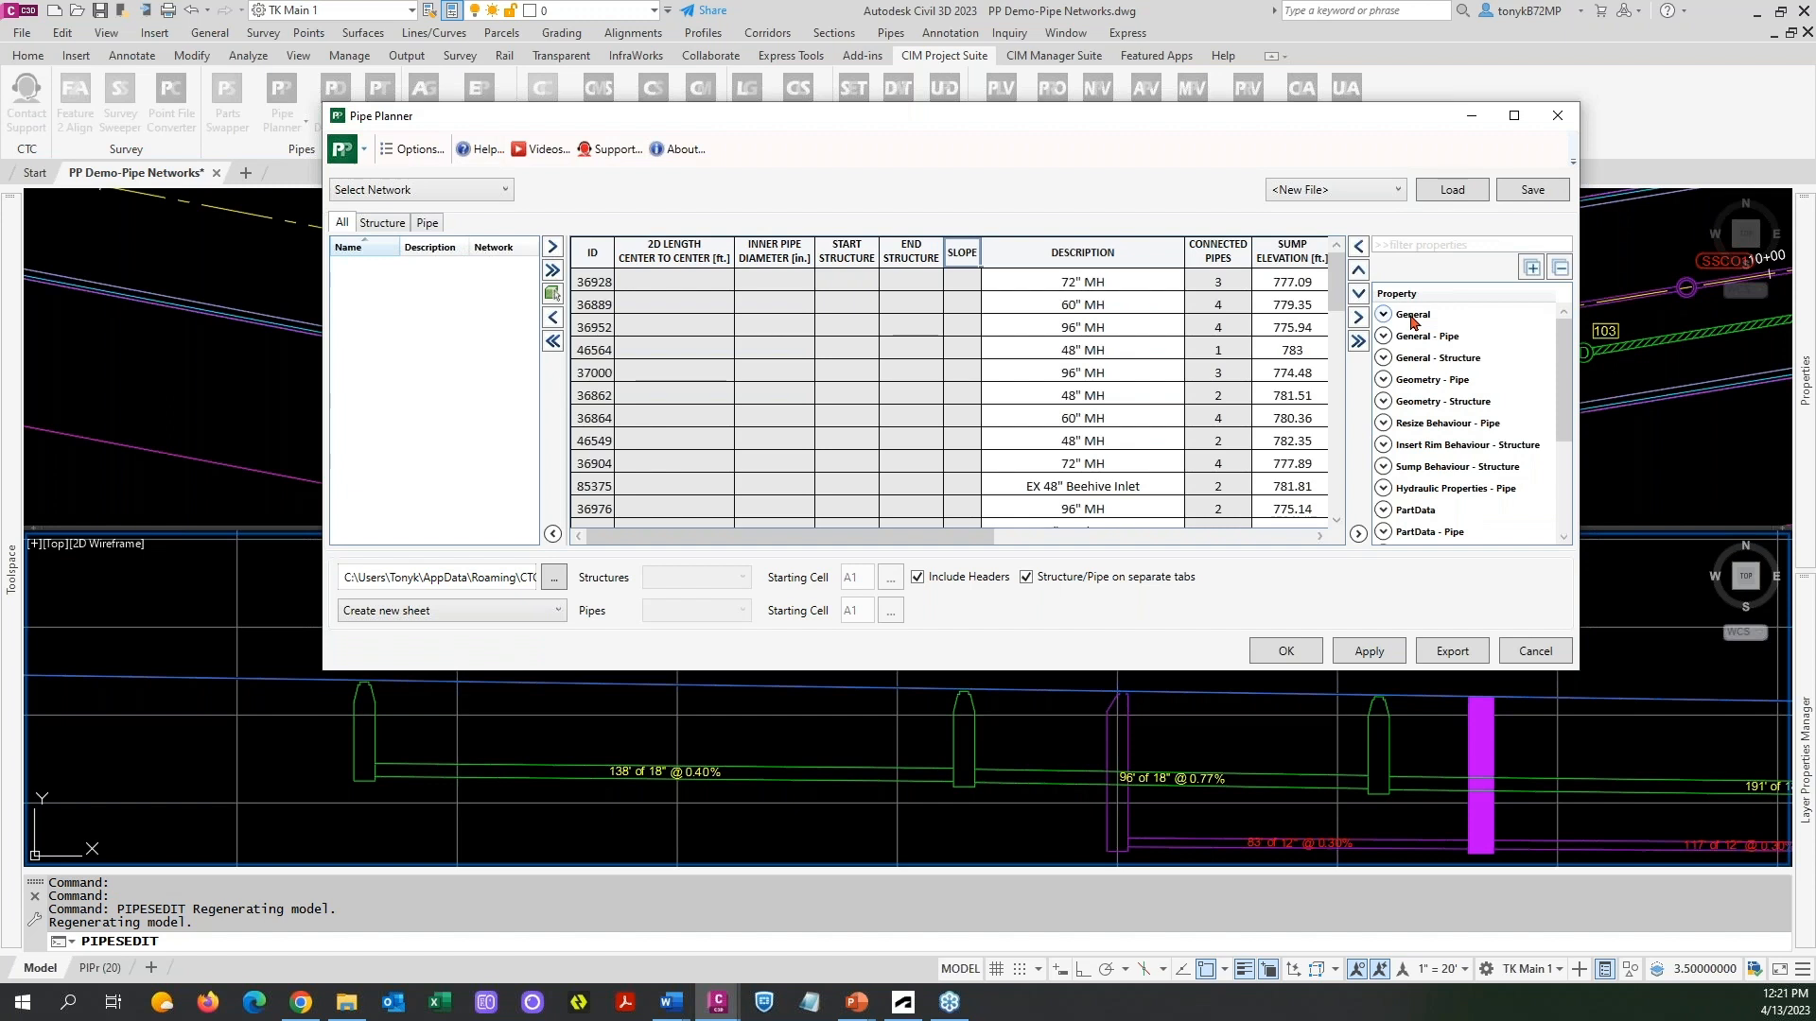
{"action": "left_click", "coordinate": [1273, 536]}
{"action": "mouse_move", "coordinate": [1337, 305]}
{"action": "left_mouse_down"}
{"action": "mouse_move", "coordinate": [1344, 484]}
{"action": "mouse_move", "coordinate": [1338, 304]}
{"action": "left_mouse_up"}
{"action": "left_click_drag", "start_coordinate": [1265, 541], "coordinate": [912, 558]}
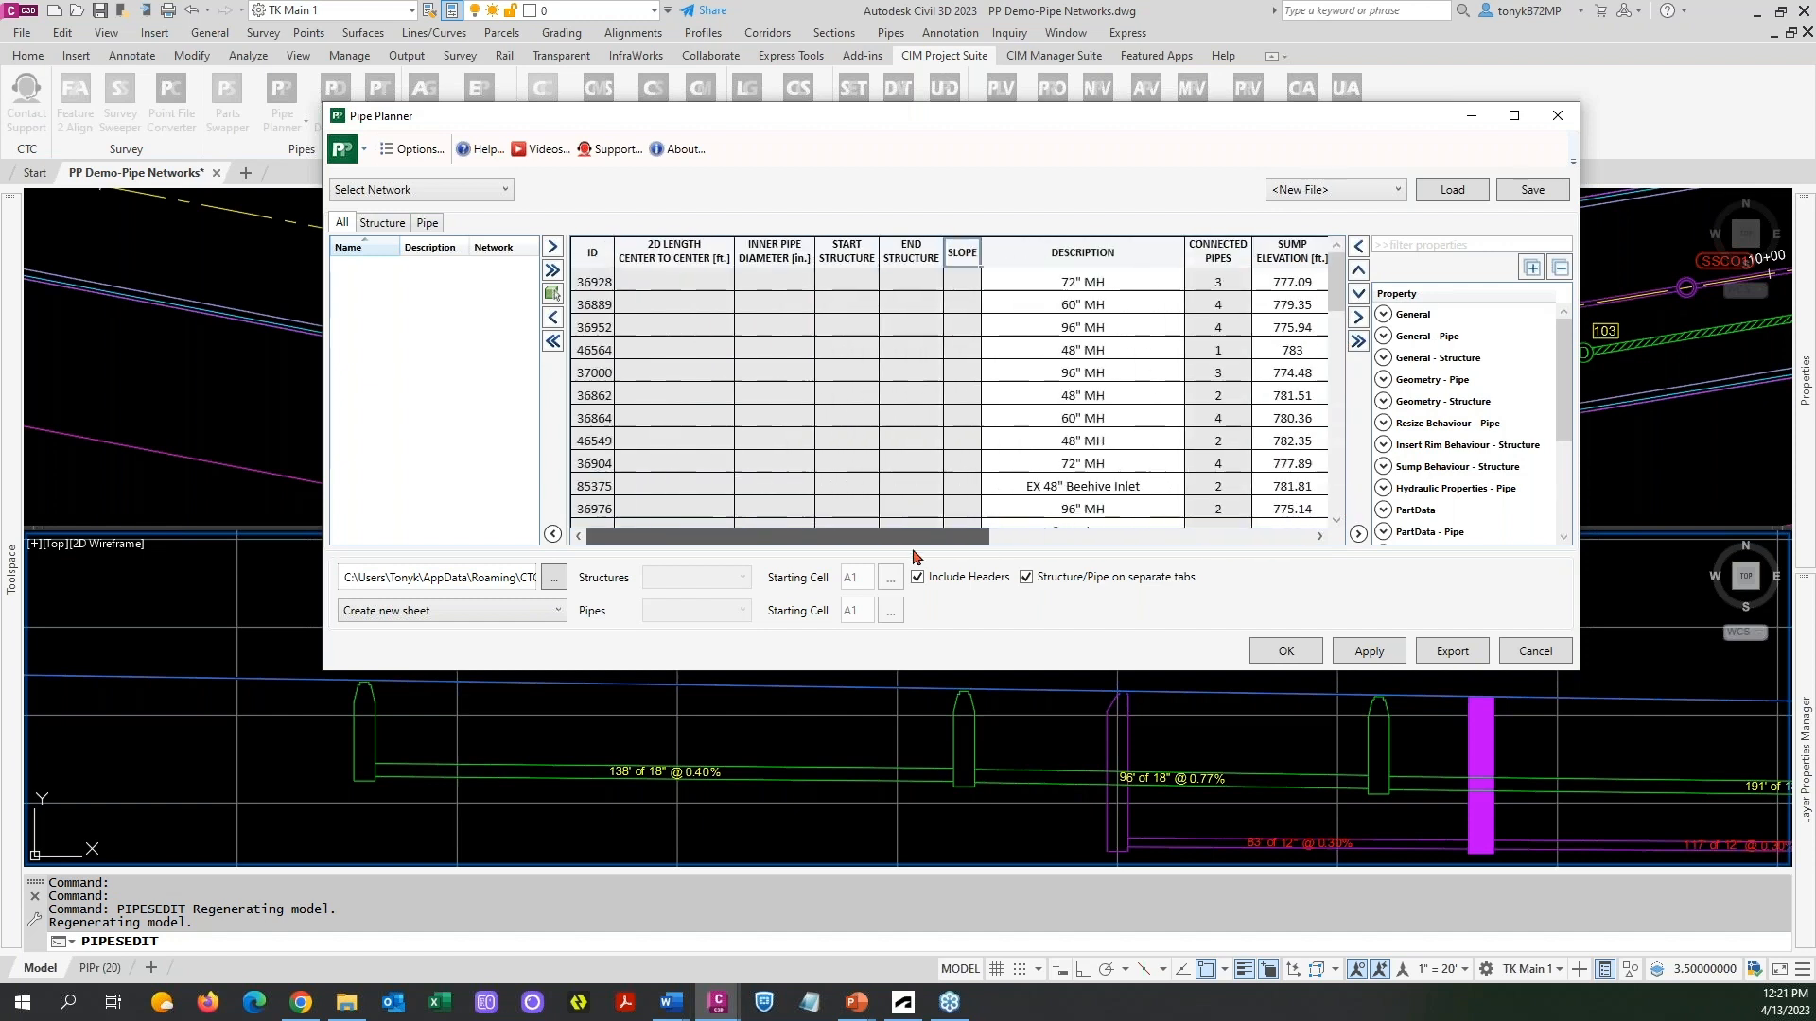
{"action": "left_click", "coordinate": [1382, 314]}
{"action": "left_click_drag", "start_coordinate": [1566, 373], "coordinate": [1562, 407]}
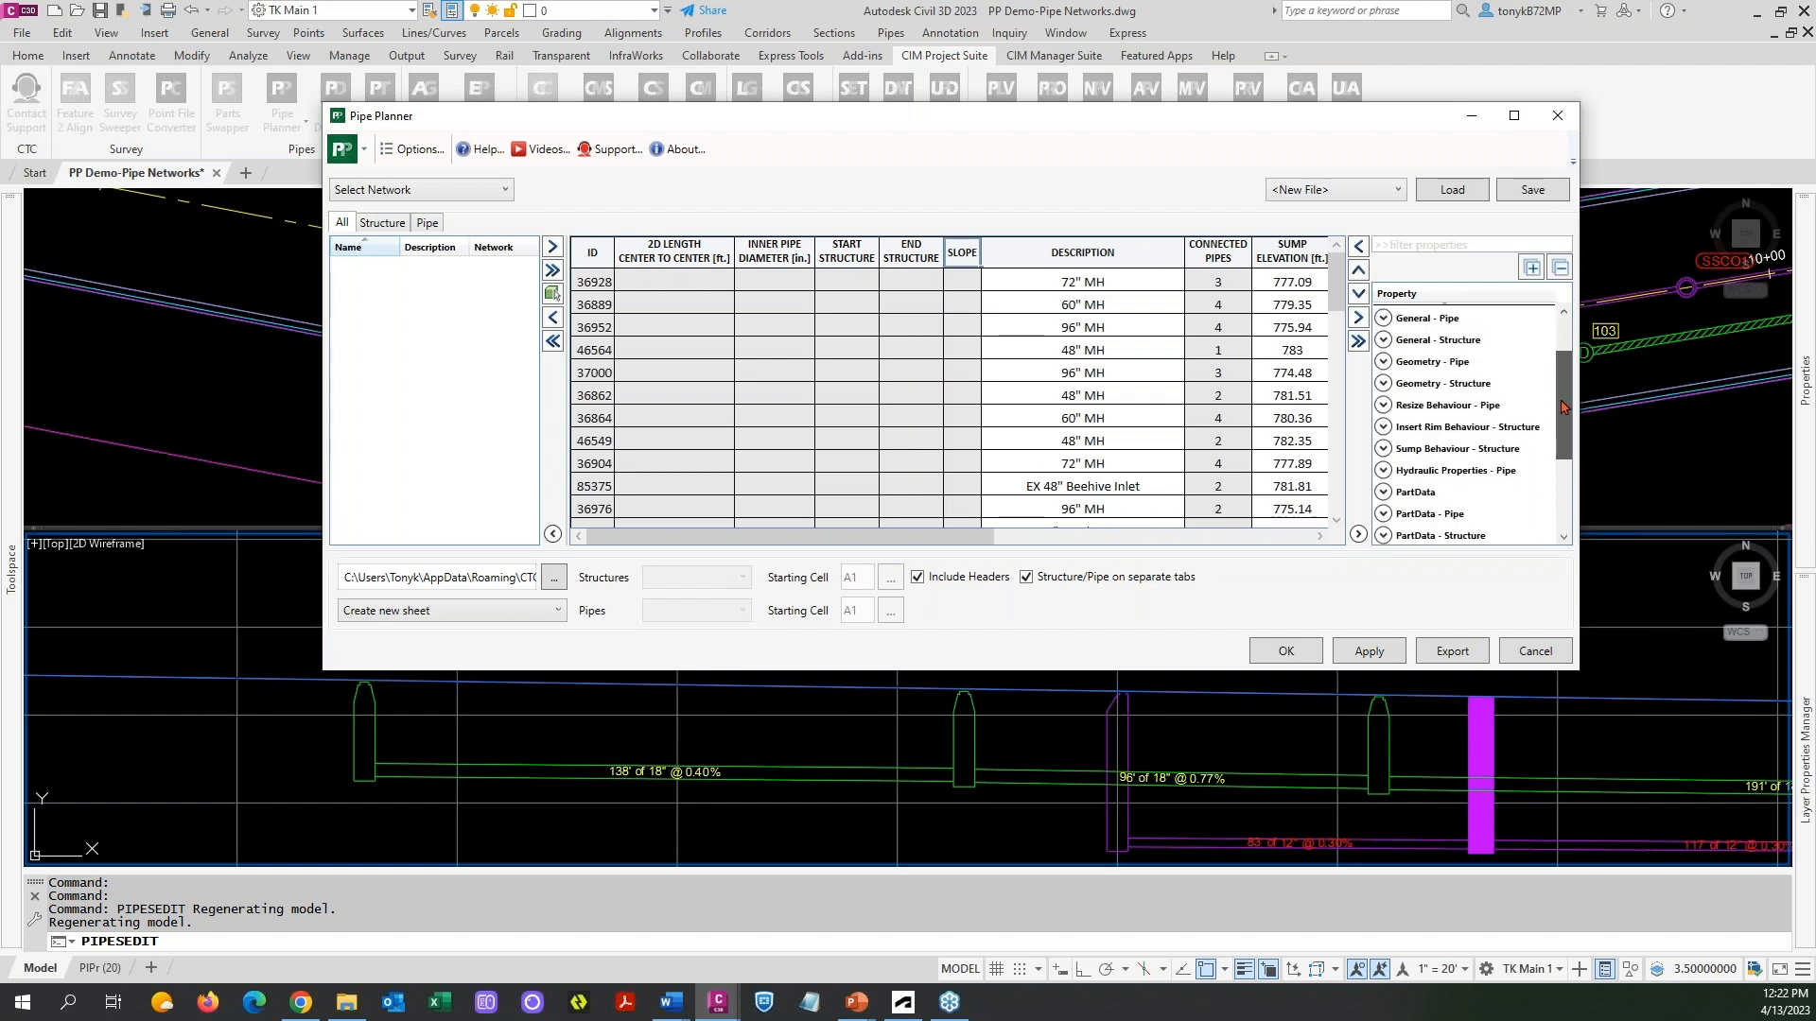
{"action": "left_click", "coordinate": [1383, 383]}
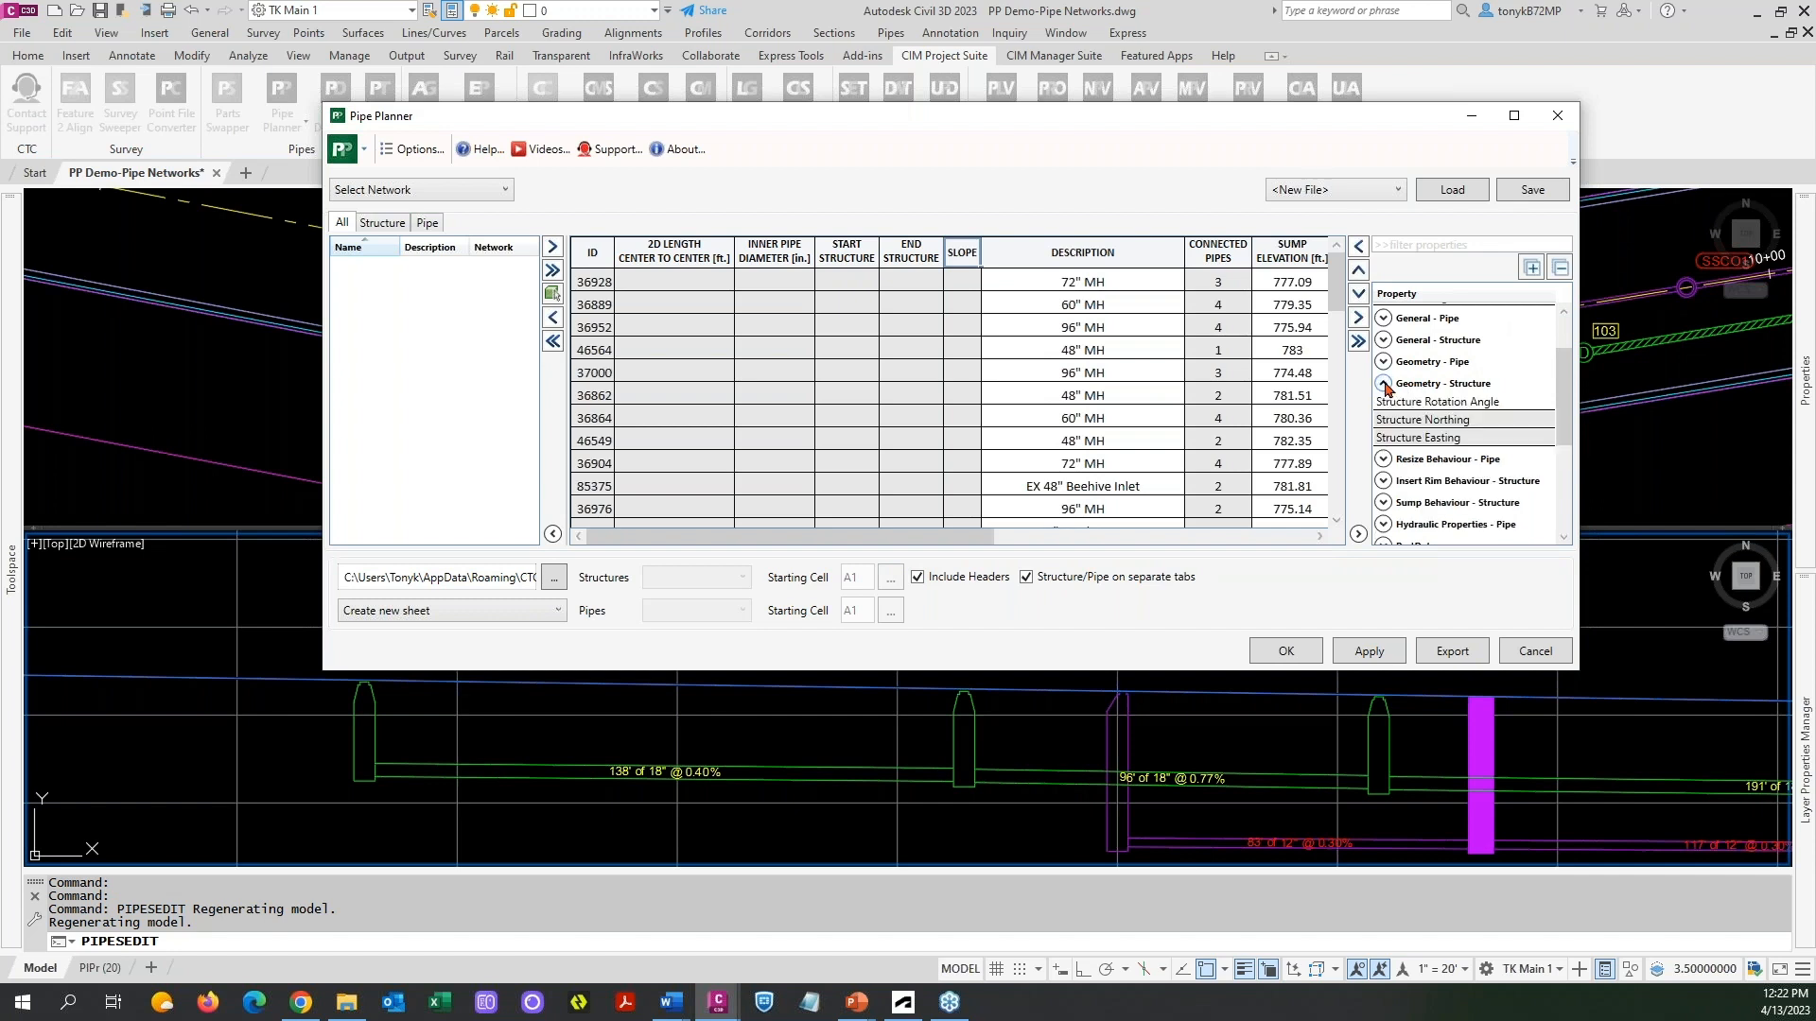
{"action": "left_click", "coordinate": [1431, 444]}
{"action": "scroll", "coordinate": [1558, 397], "scroll_direction": "up", "scroll_amount": 2}
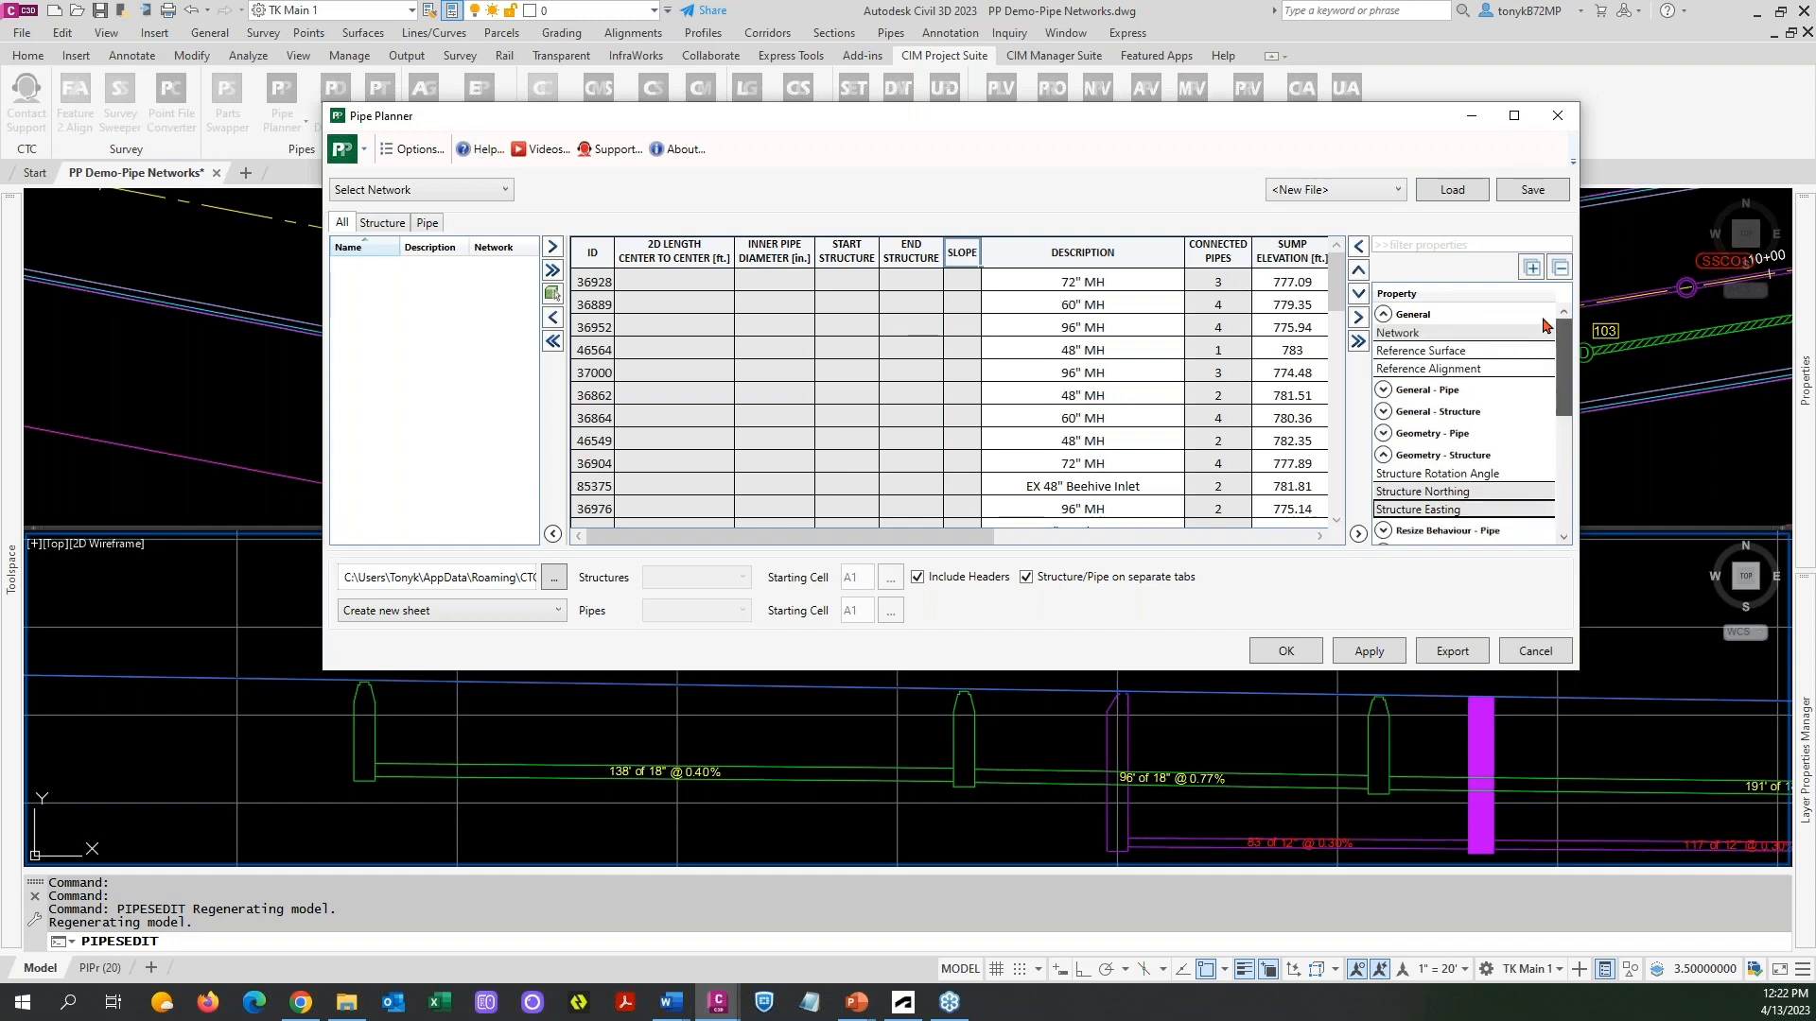
{"action": "left_click", "coordinate": [1406, 334]}
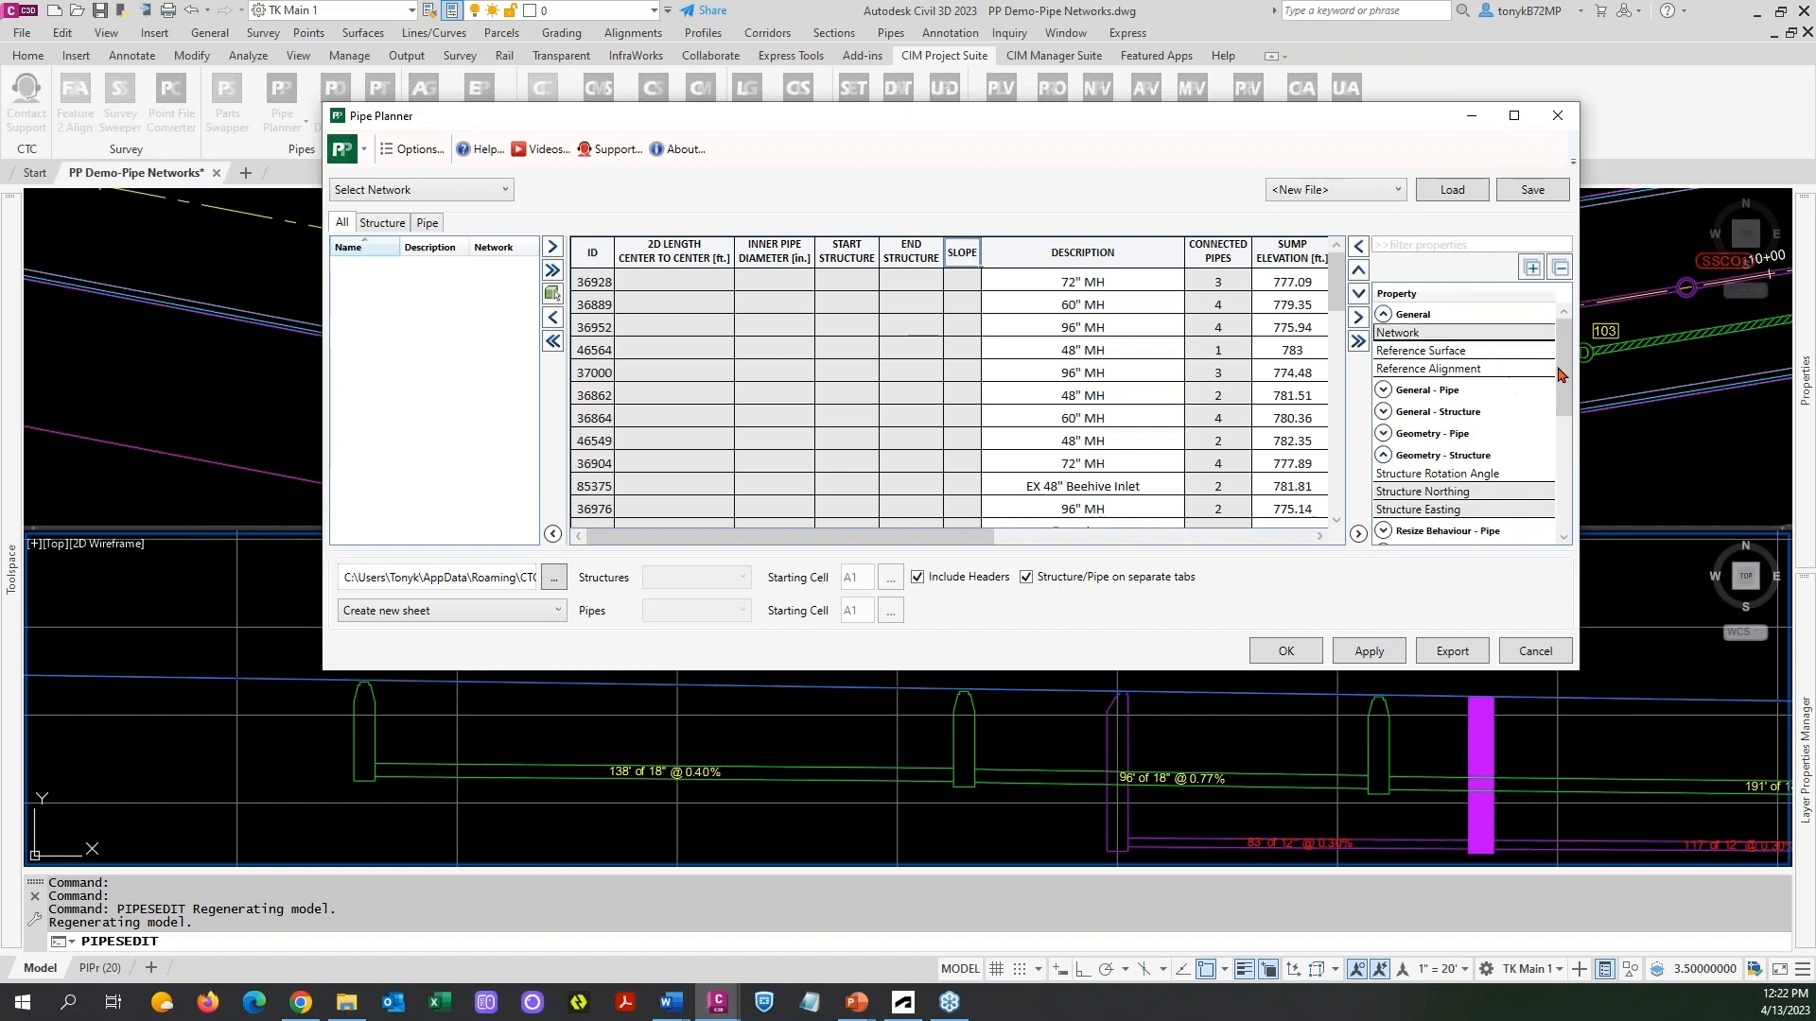
{"action": "scroll", "coordinate": [1434, 384], "scroll_direction": "down", "scroll_amount": 3}
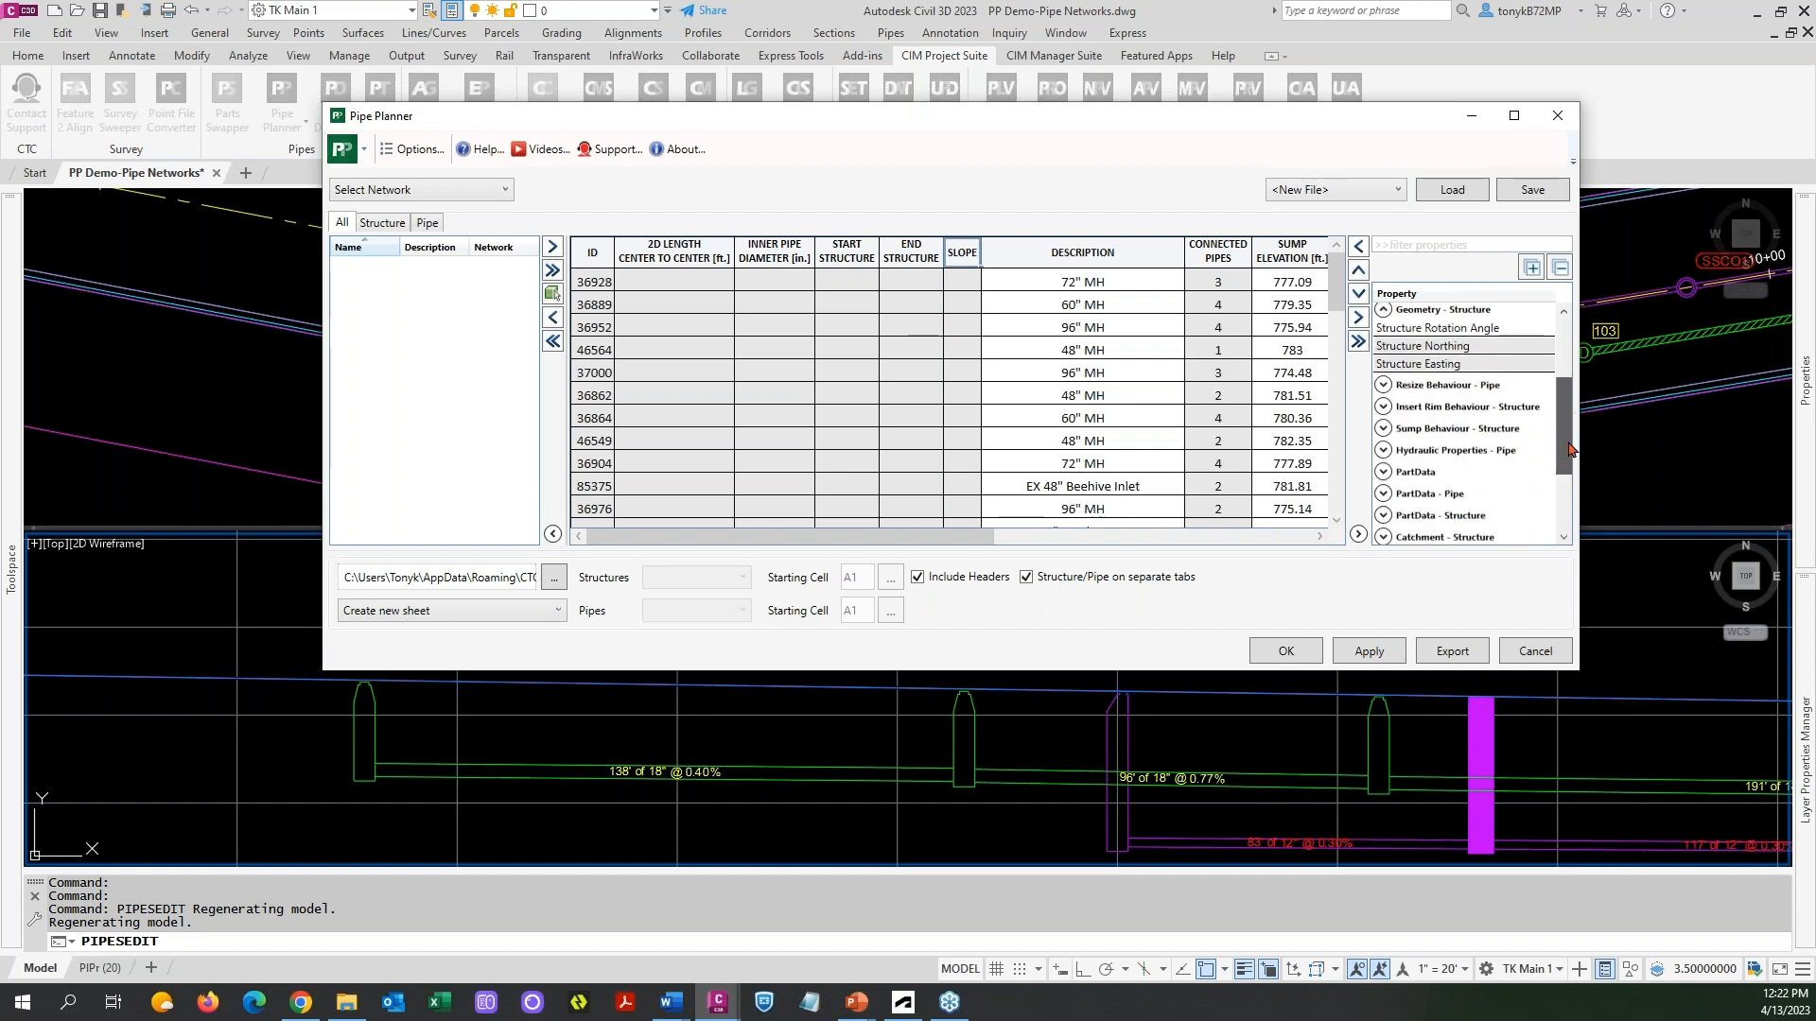
{"action": "left_click", "coordinate": [1418, 377], "text": "shift"}
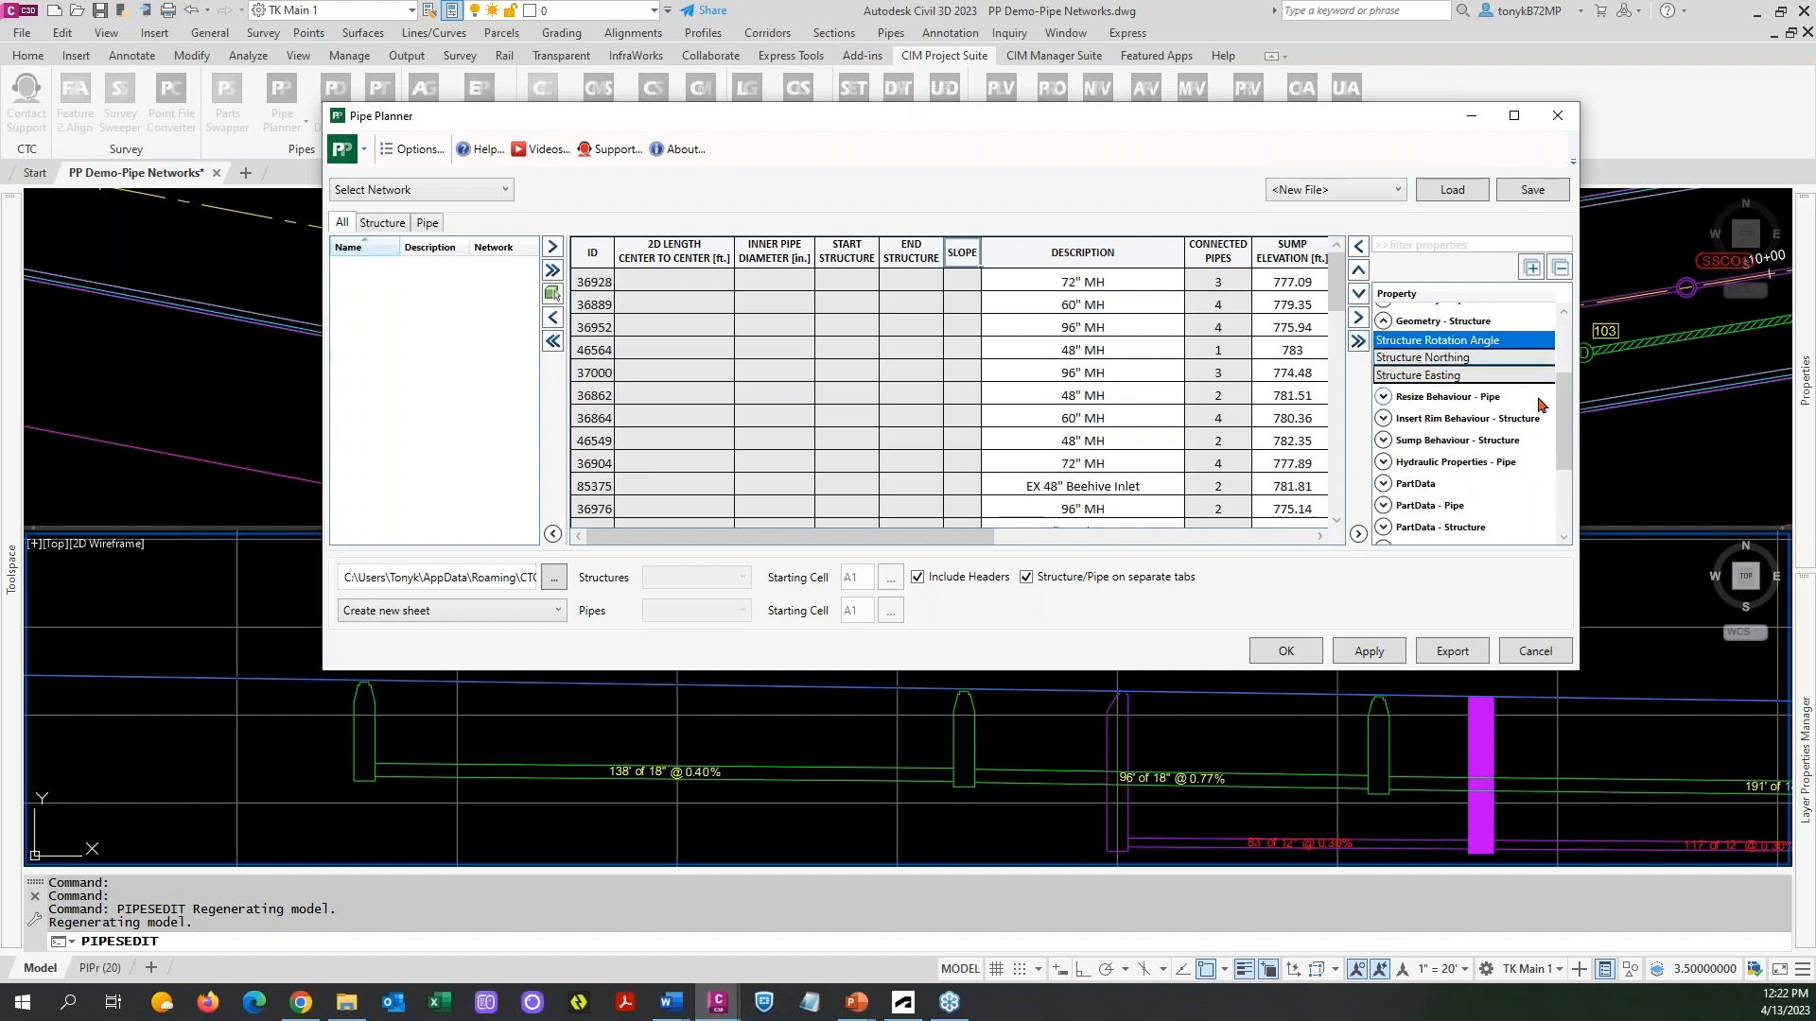
{"action": "scroll", "coordinate": [1547, 366], "scroll_direction": "up", "scroll_amount": 1}
{"action": "scroll", "coordinate": [1547, 366], "scroll_direction": "up", "scroll_amount": 1}
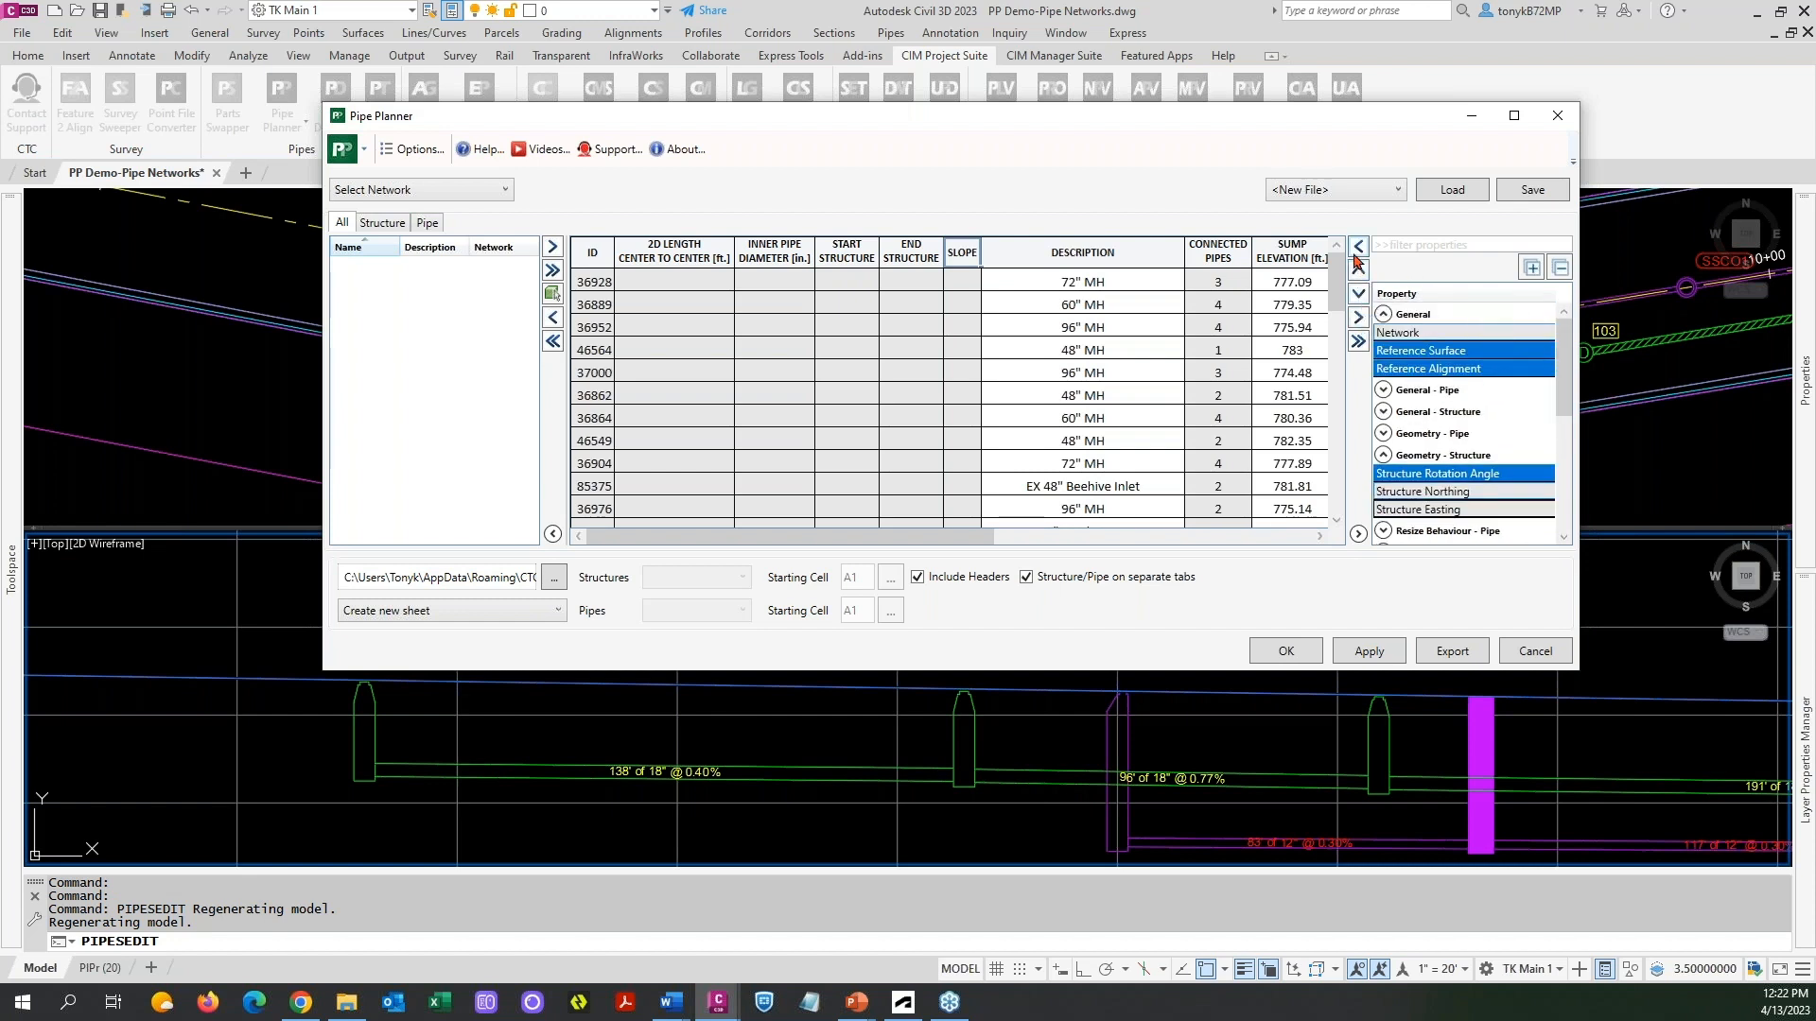
{"action": "left_click", "coordinate": [1358, 250]}
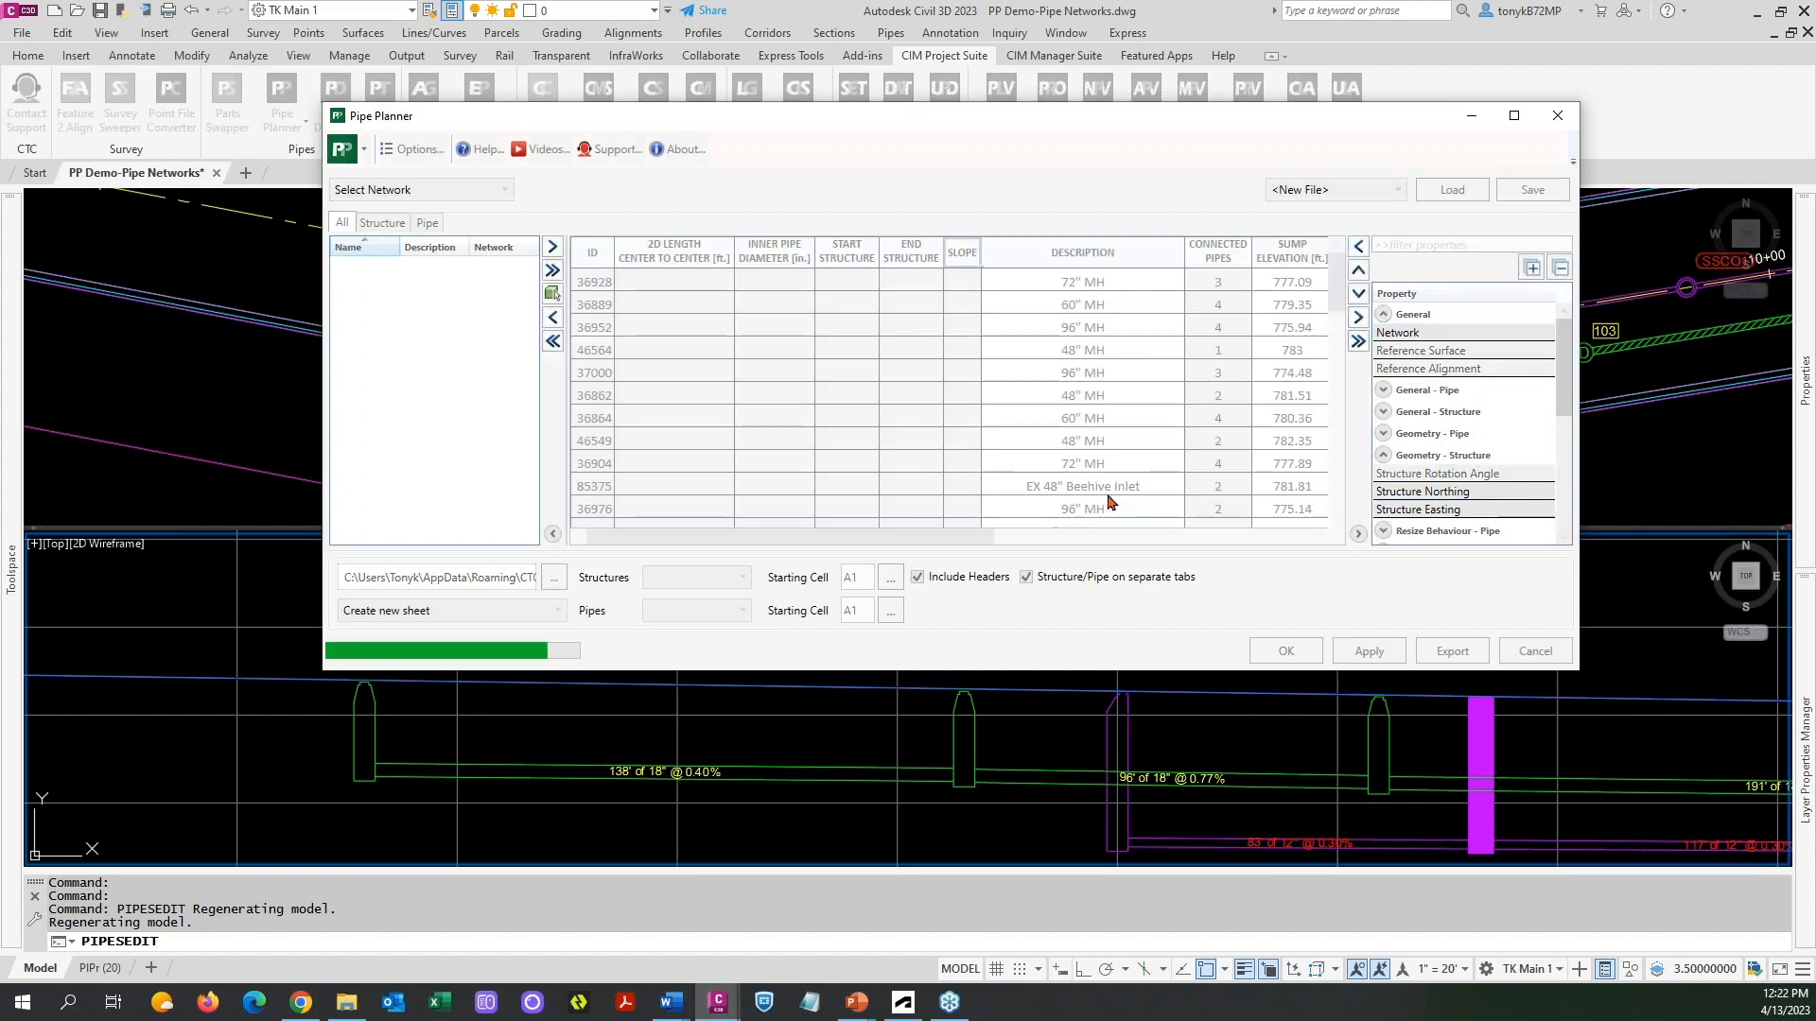
Look over the added columns, clear all property columns from the combined table and load the Basic All template.
{"action": "left_click_drag", "start_coordinate": [656, 538], "coordinate": [961, 527]}
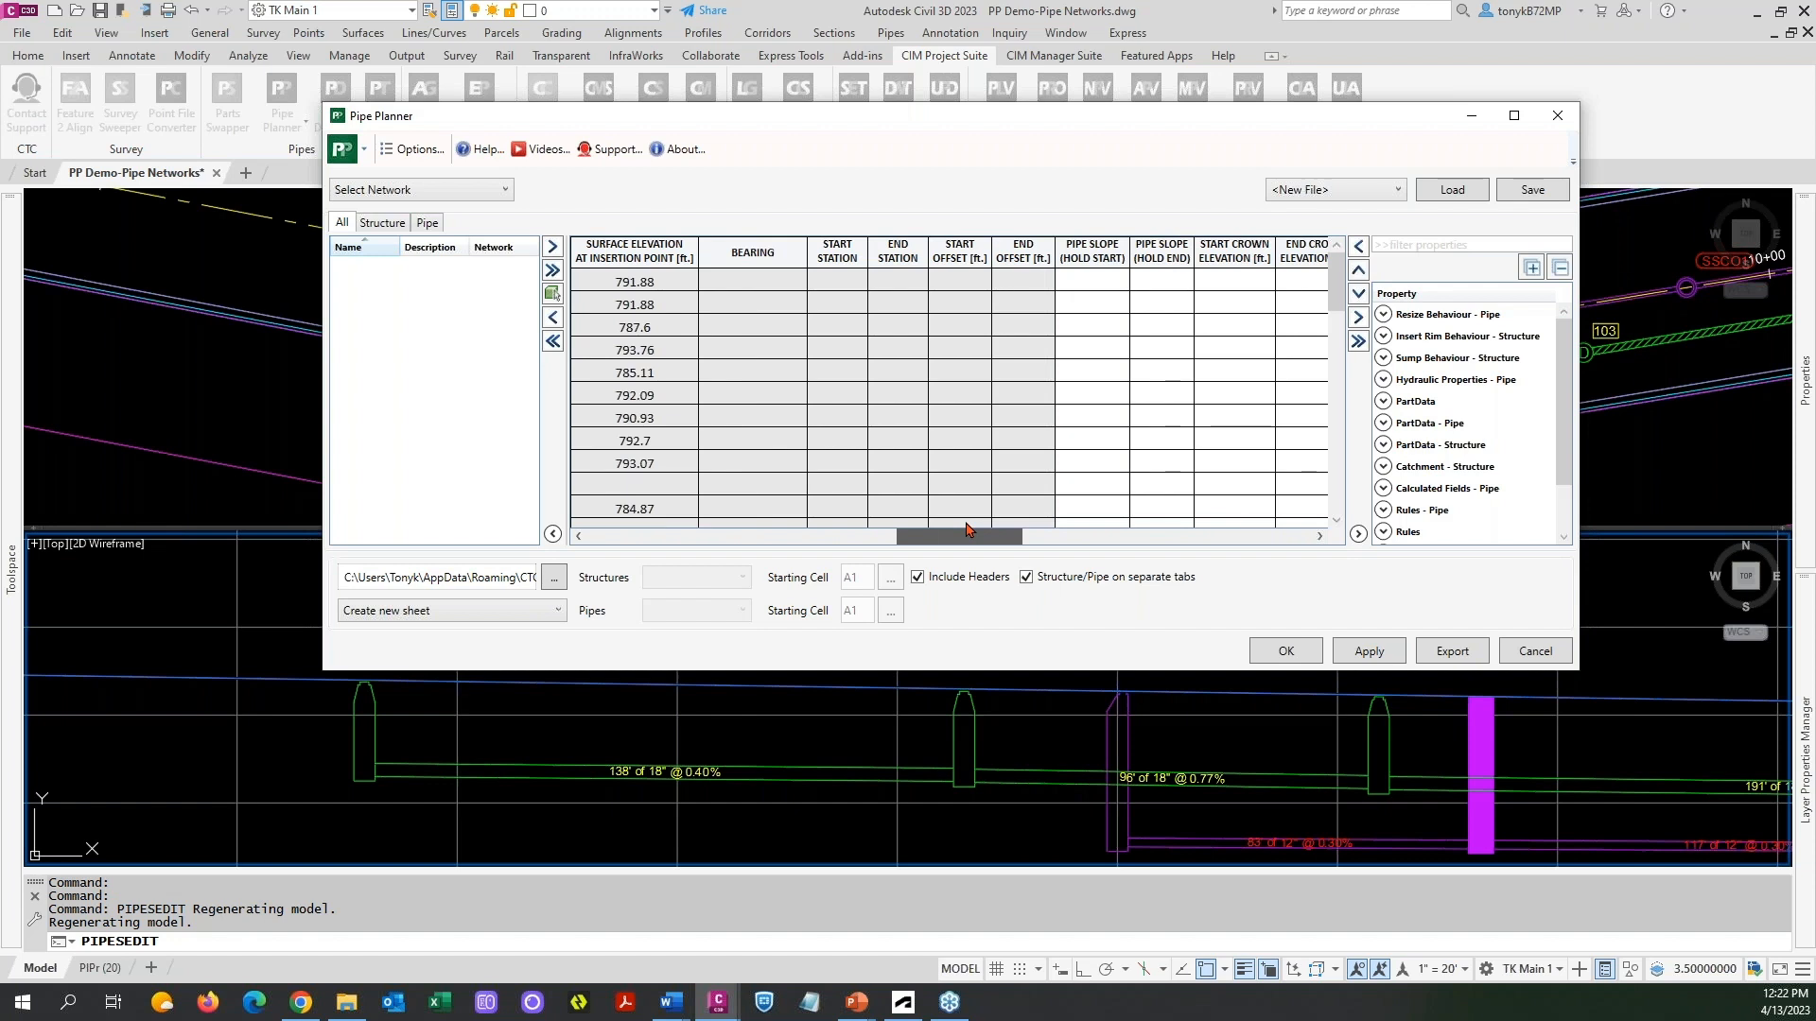
{"action": "left_click_drag", "start_coordinate": [1337, 300], "coordinate": [1369, 427]}
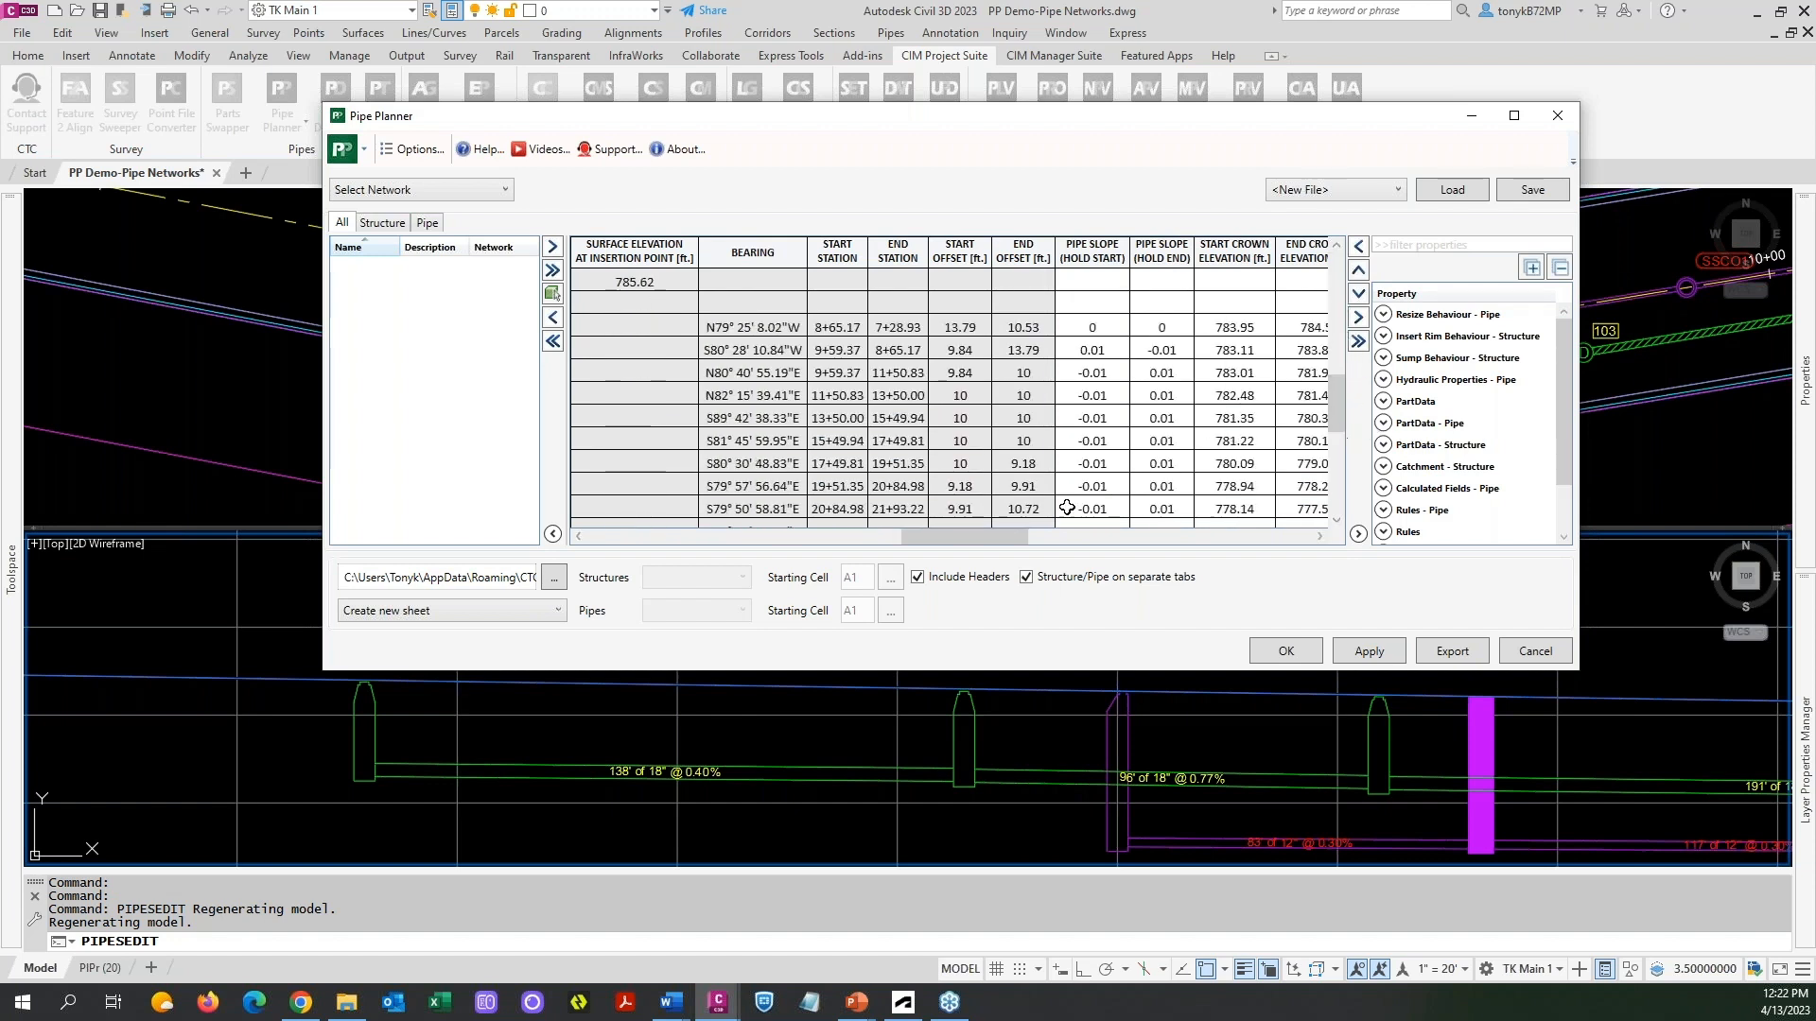
{"action": "left_click_drag", "start_coordinate": [1002, 538], "coordinate": [754, 558]}
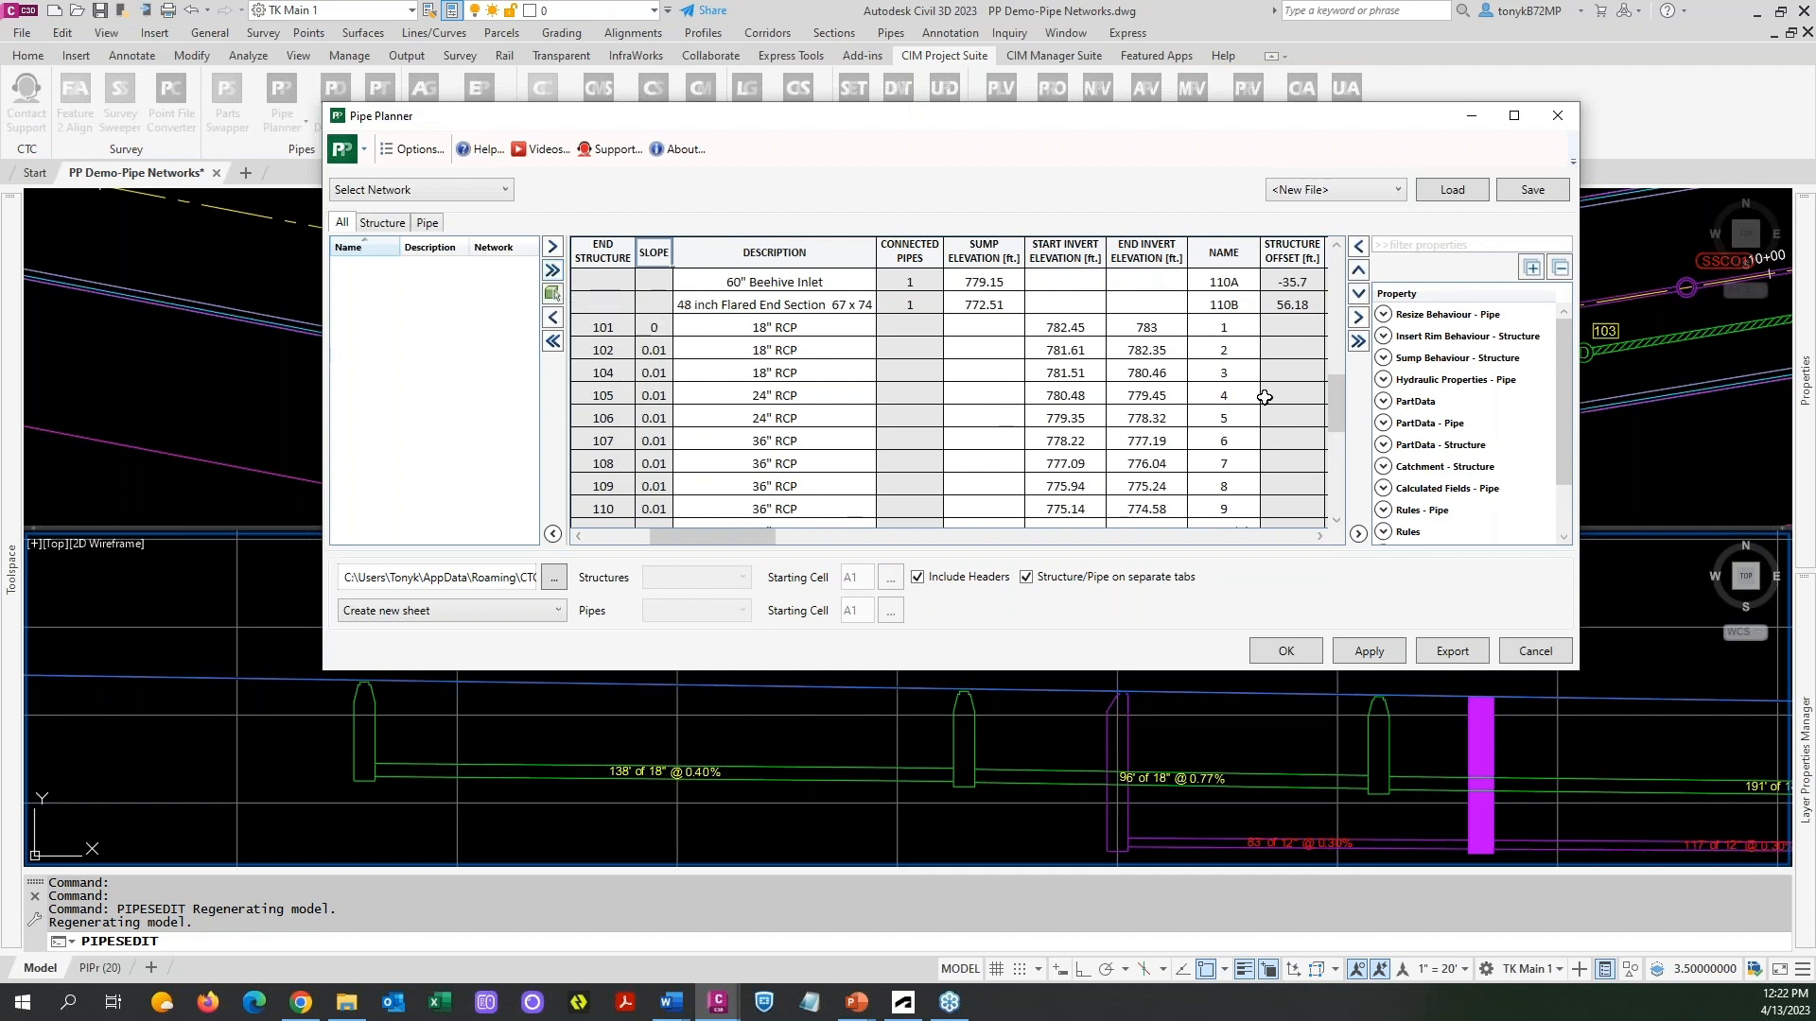
{"action": "left_click", "coordinate": [1358, 343]}
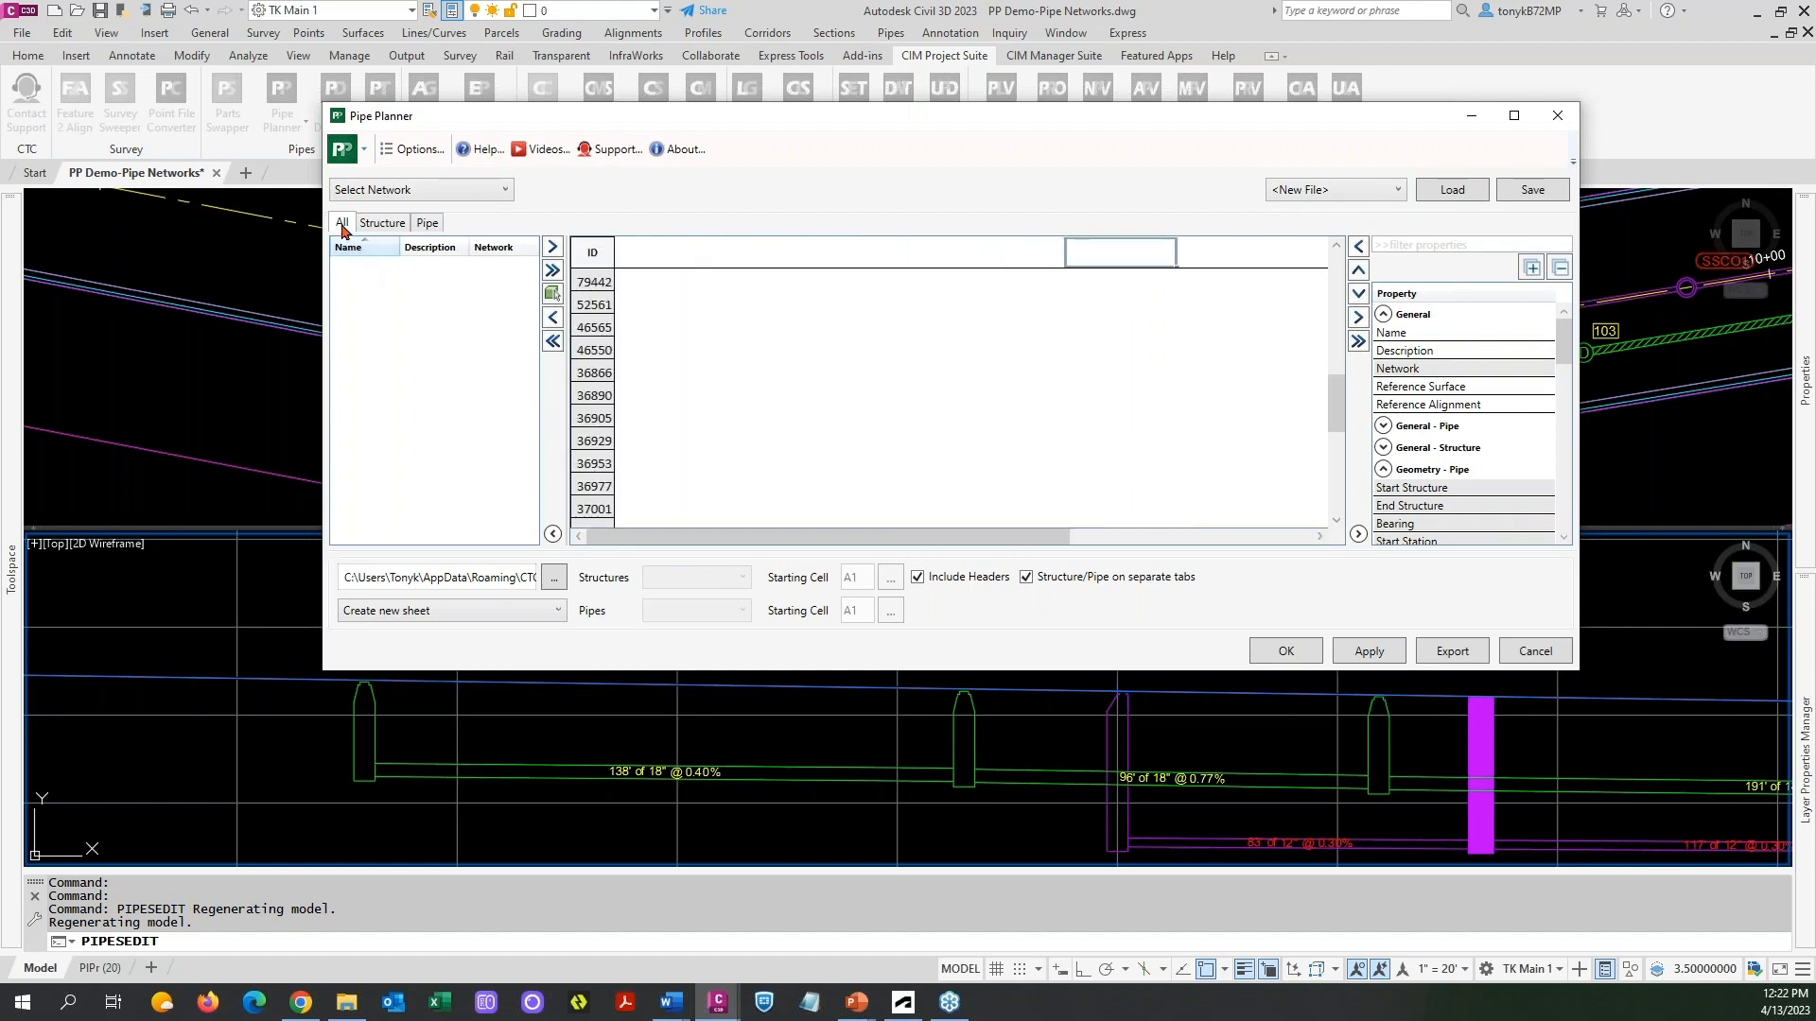
{"action": "left_click", "coordinate": [1393, 191]}
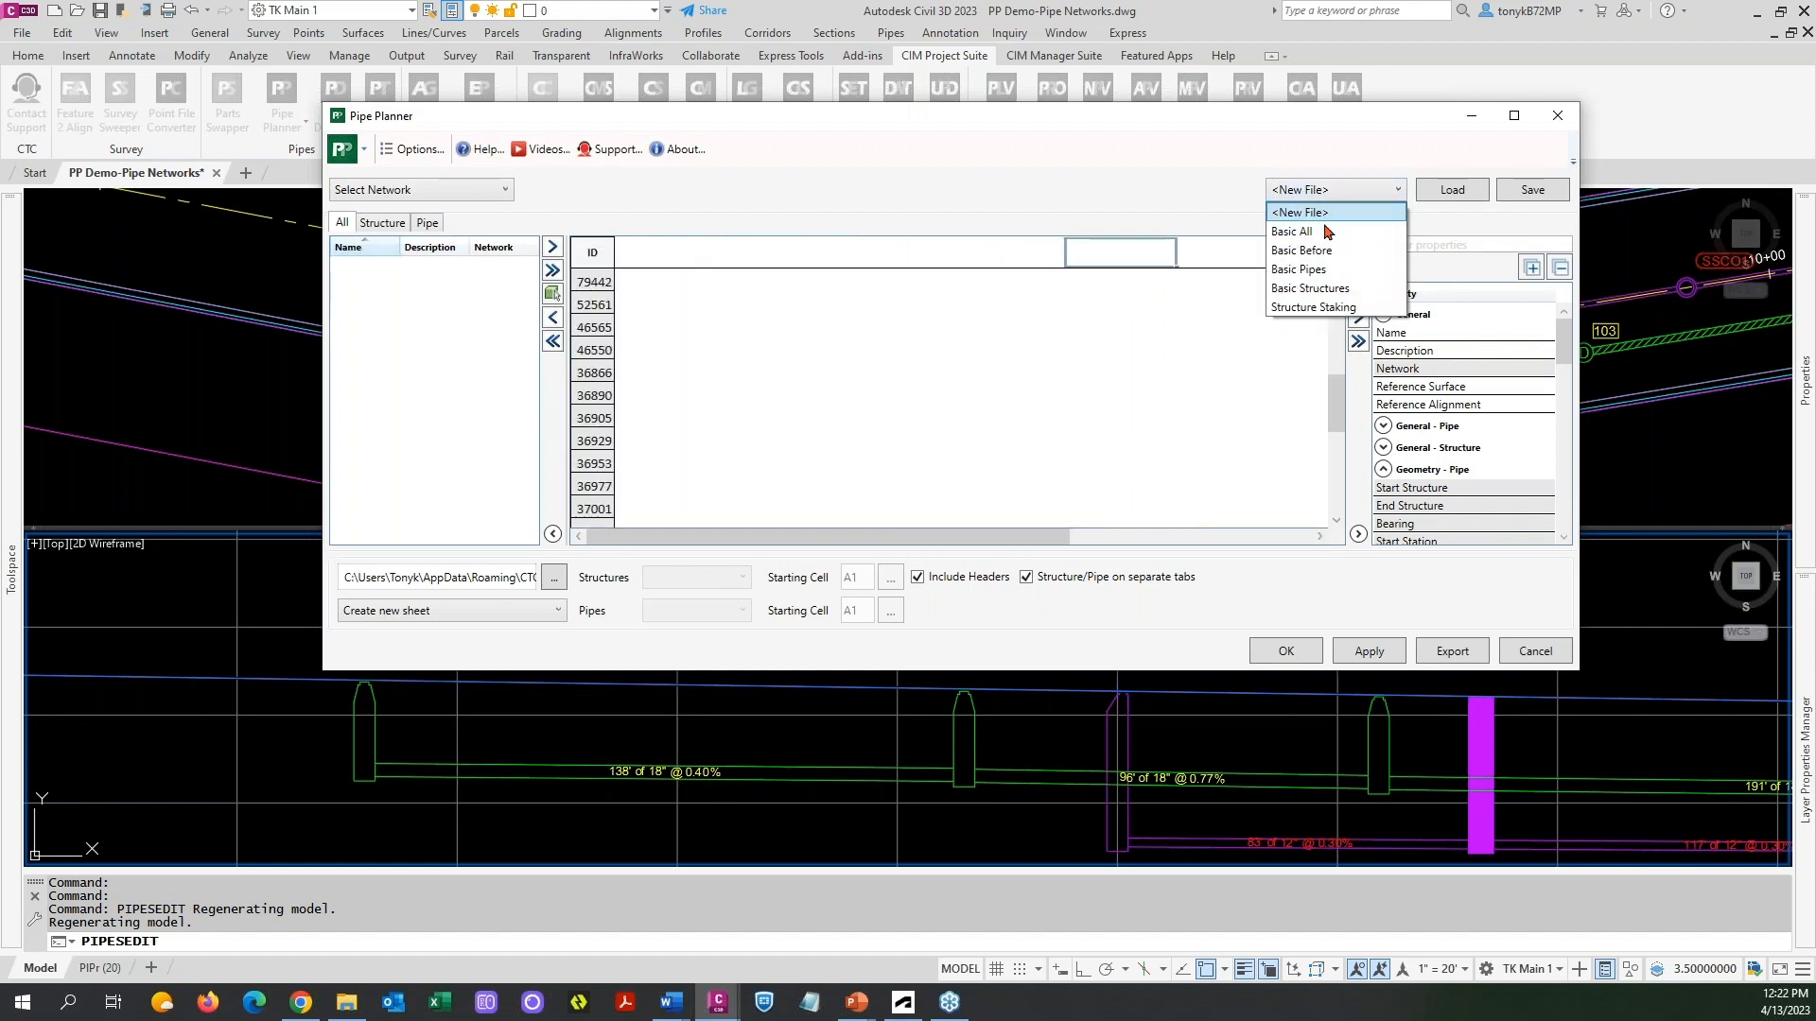
{"action": "left_click", "coordinate": [1323, 225]}
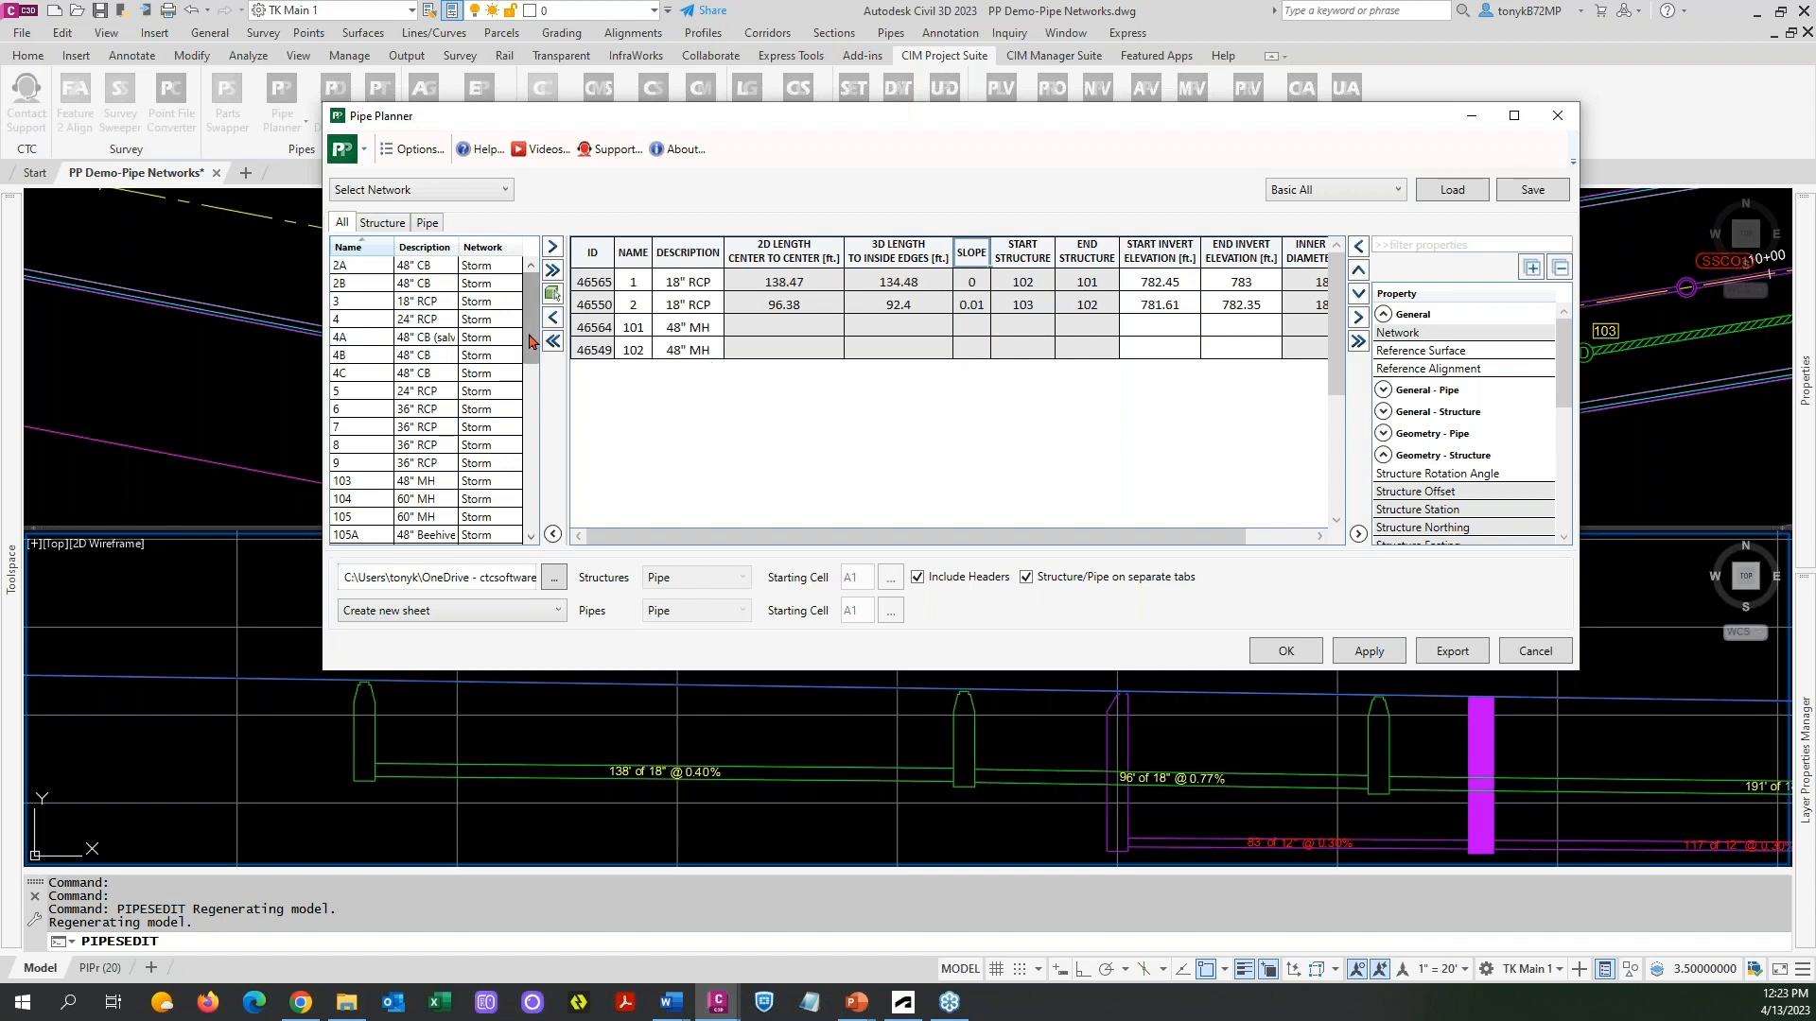
Add structure 103 to the structure table and check its row in the combined table of all parts.
{"action": "left_click", "coordinate": [383, 224]}
{"action": "left_click", "coordinate": [366, 359]}
{"action": "left_click", "coordinate": [552, 247]}
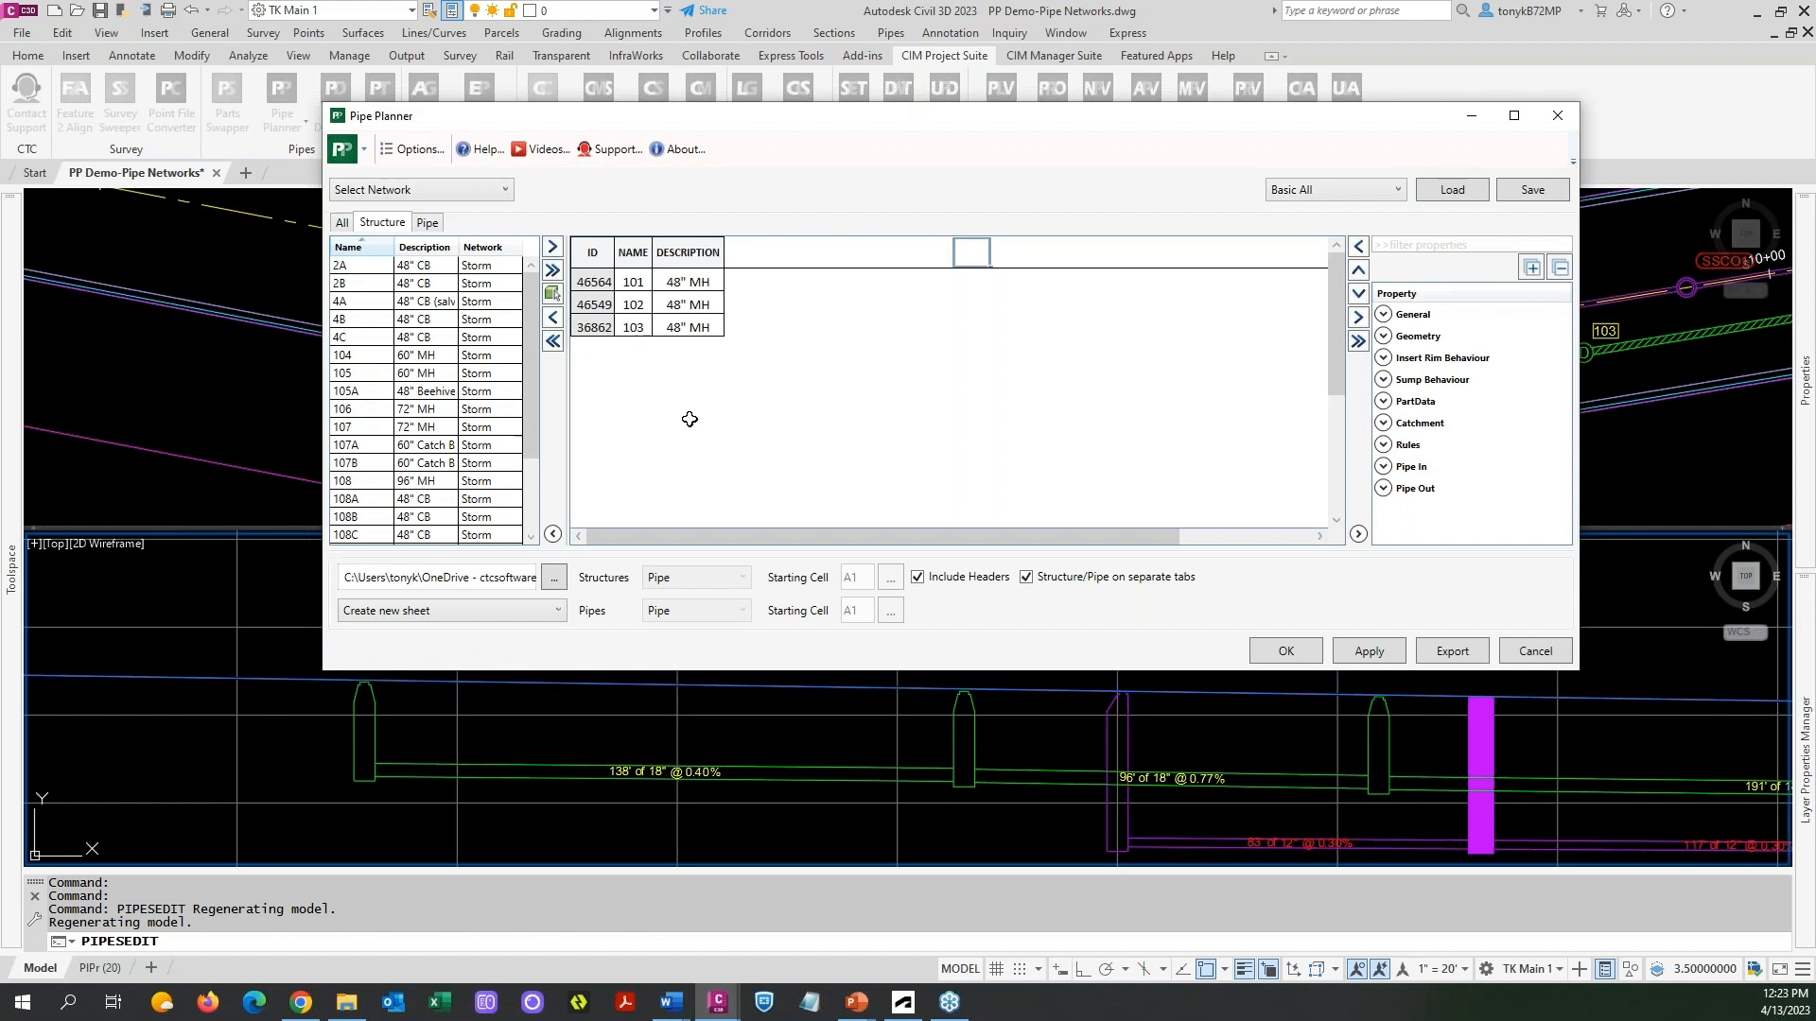
{"action": "left_click", "coordinate": [341, 223]}
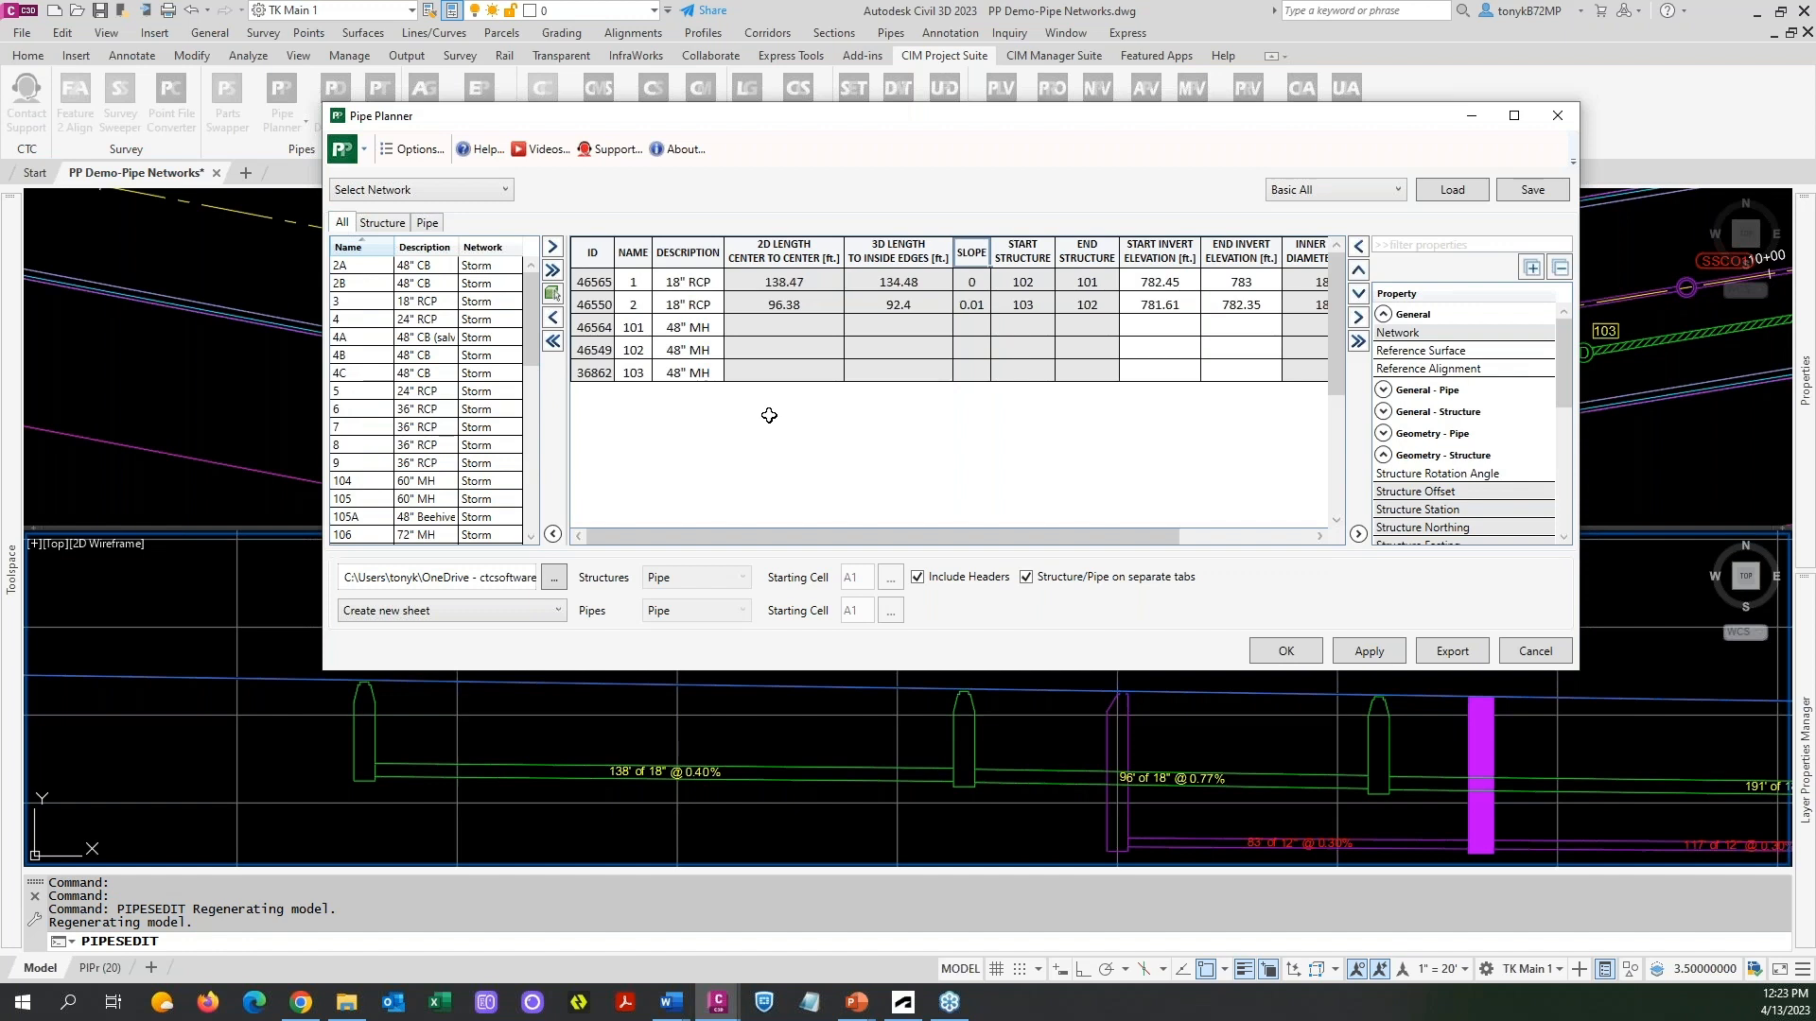
{"action": "left_click_drag", "start_coordinate": [860, 537], "coordinate": [946, 539]}
Save the current parts and columns over the existing Basic All.pp template.
{"action": "left_click", "coordinate": [1532, 189]}
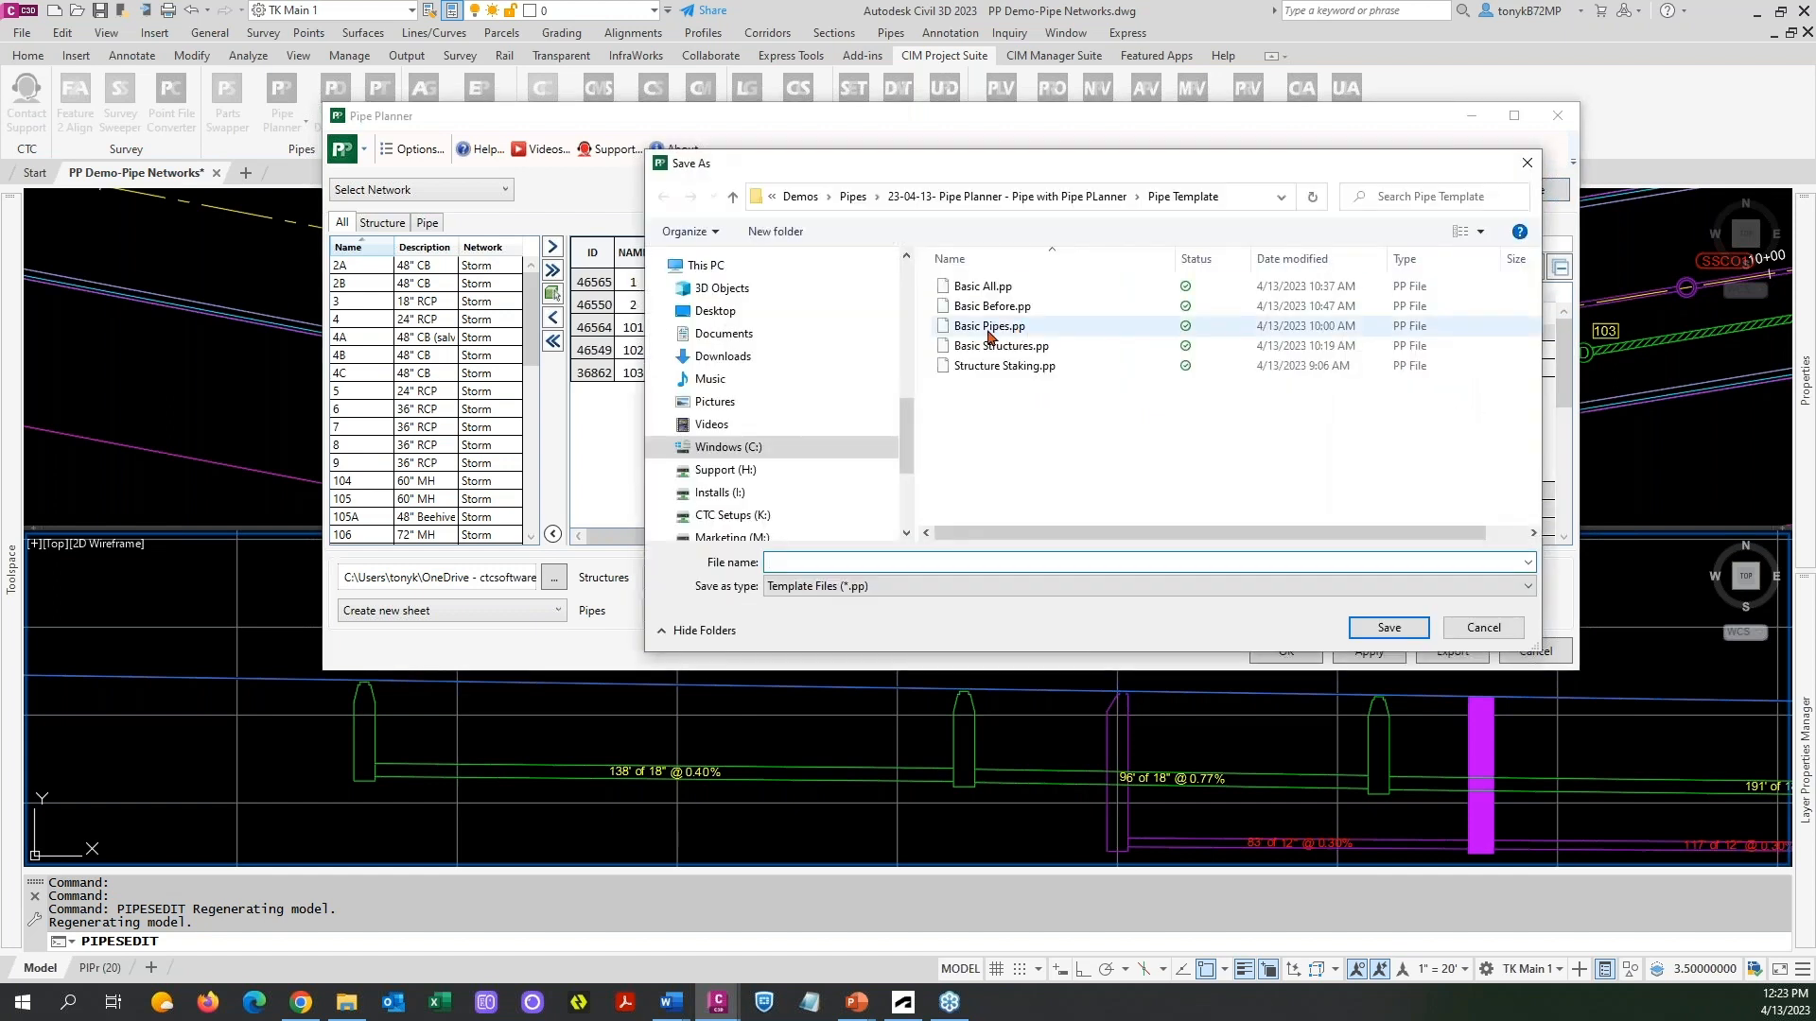
{"action": "left_click", "coordinate": [1390, 628]}
{"action": "left_click", "coordinate": [950, 502]}
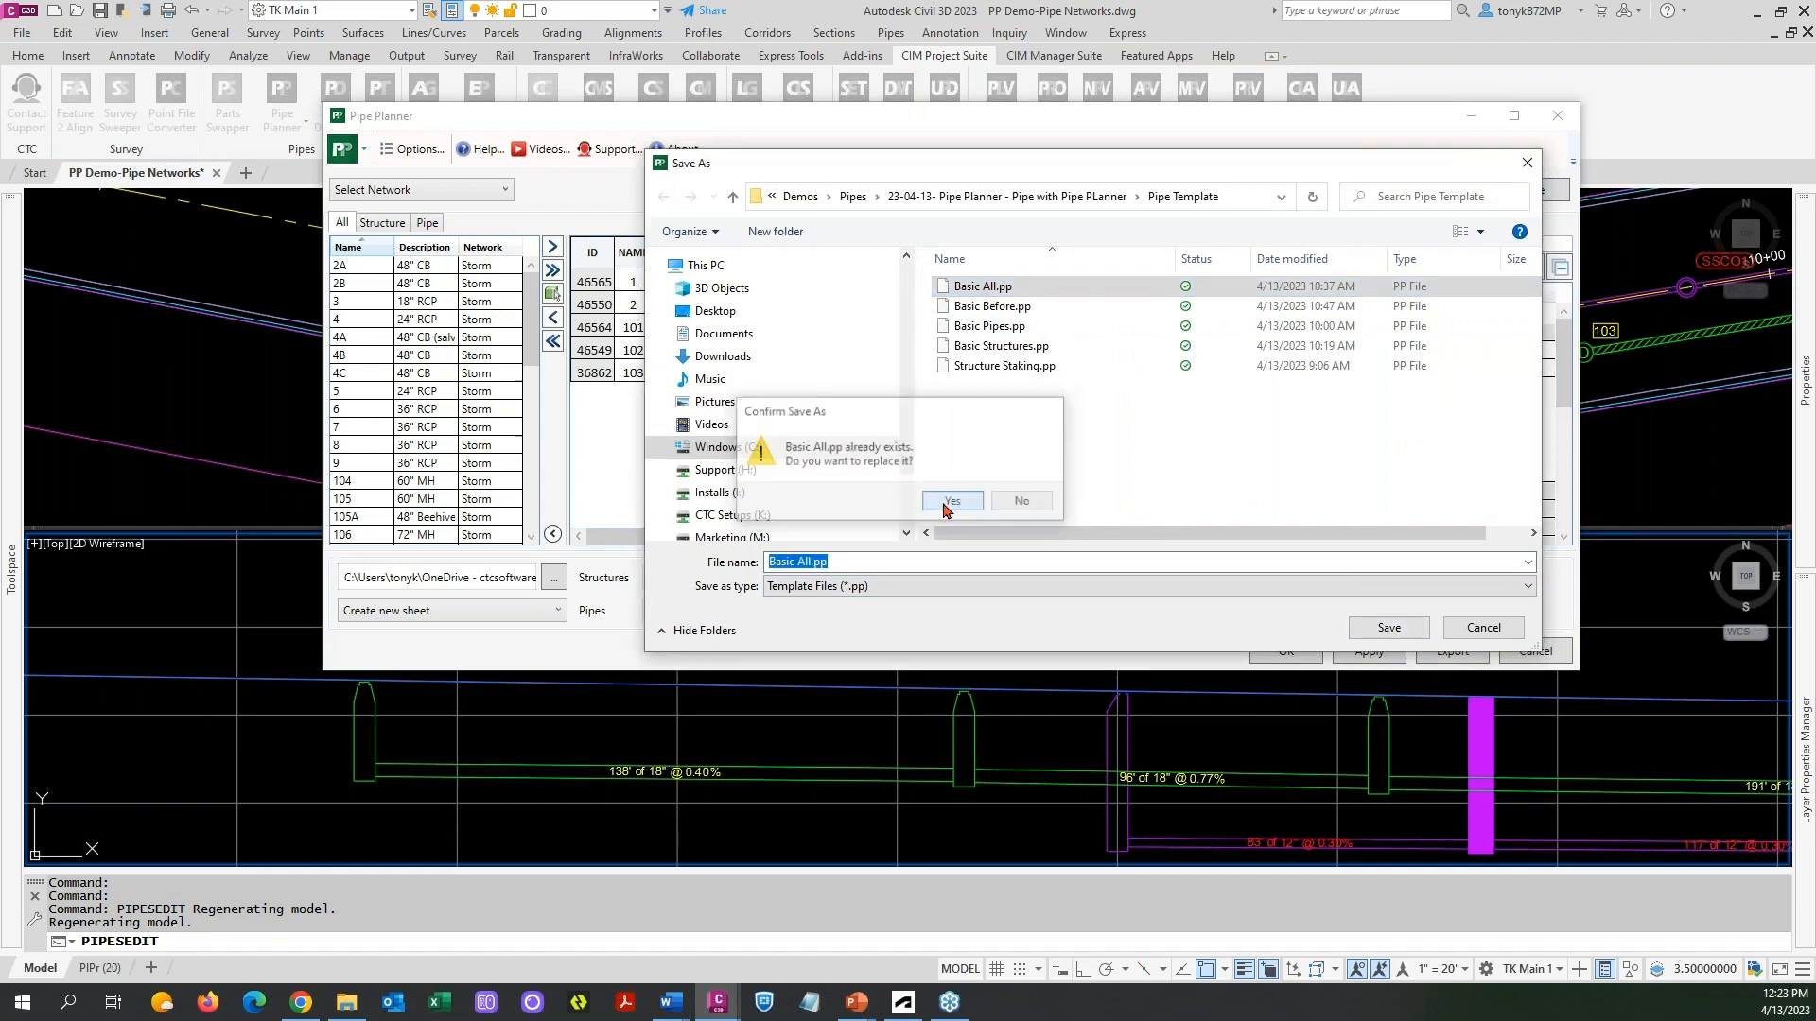
{"action": "left_click", "coordinate": [1012, 441]}
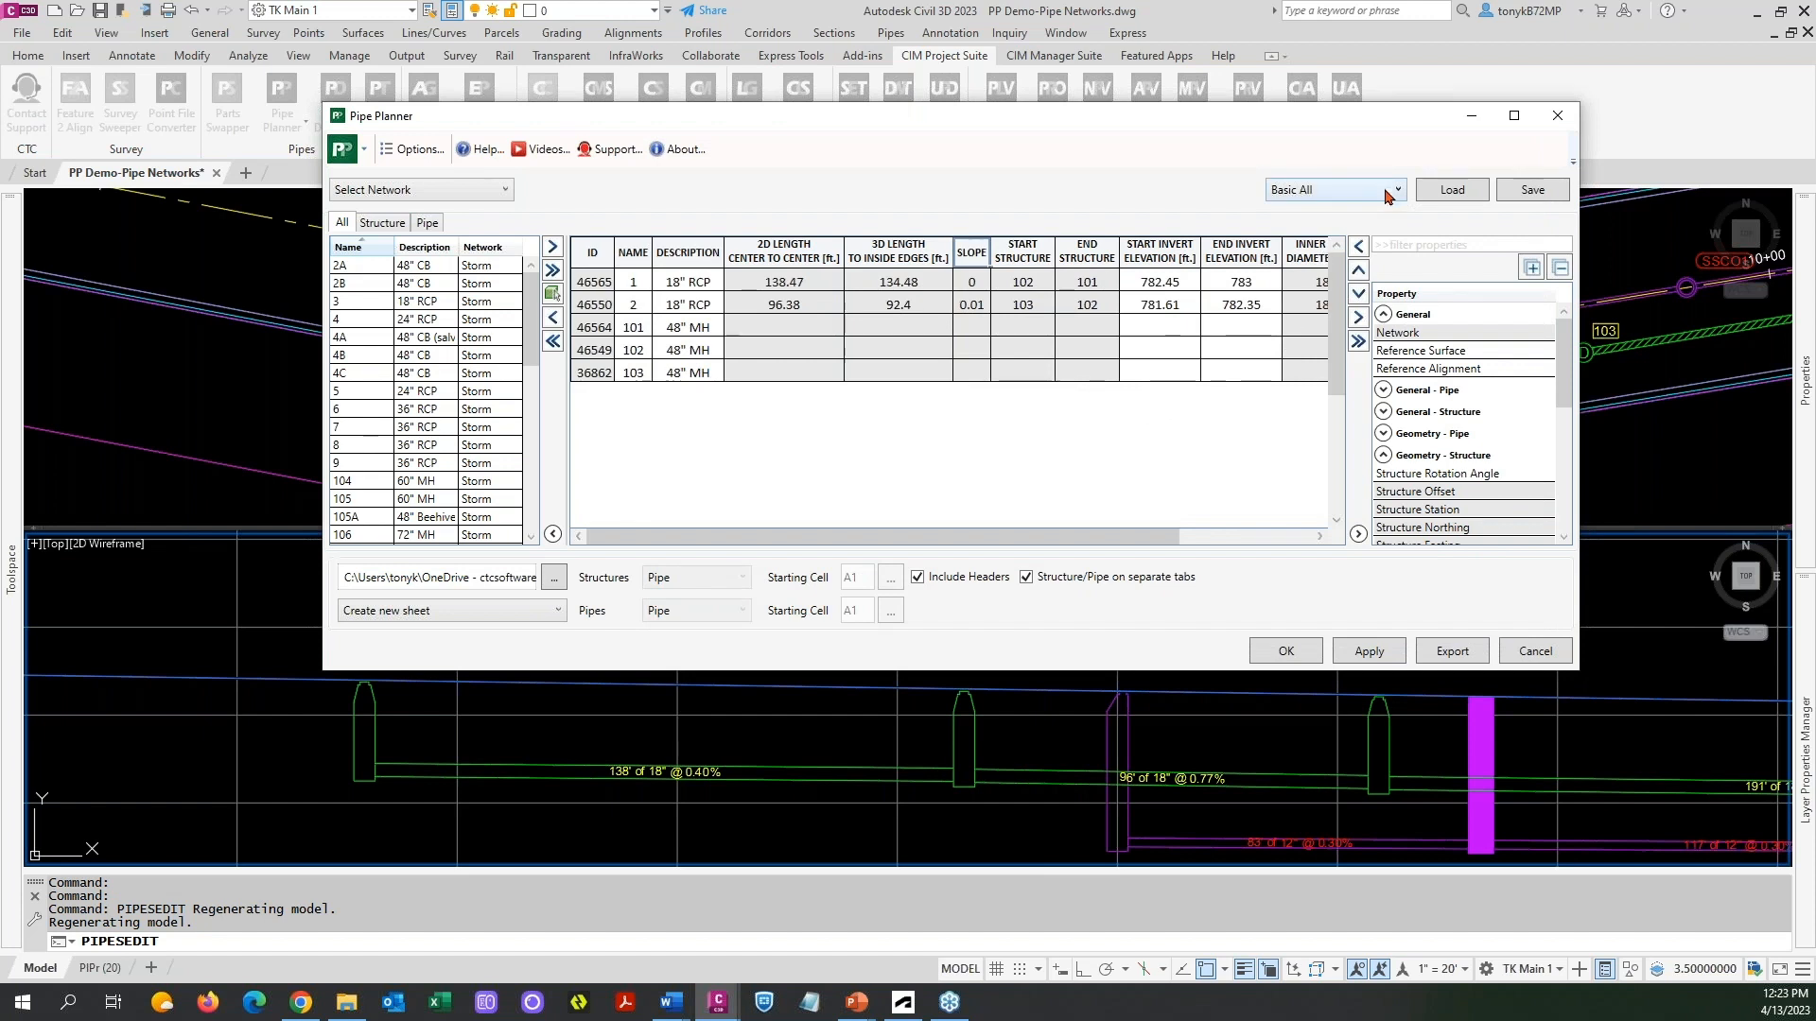
Load the Basic Structures template into the structure table.
{"action": "left_click", "coordinate": [374, 227]}
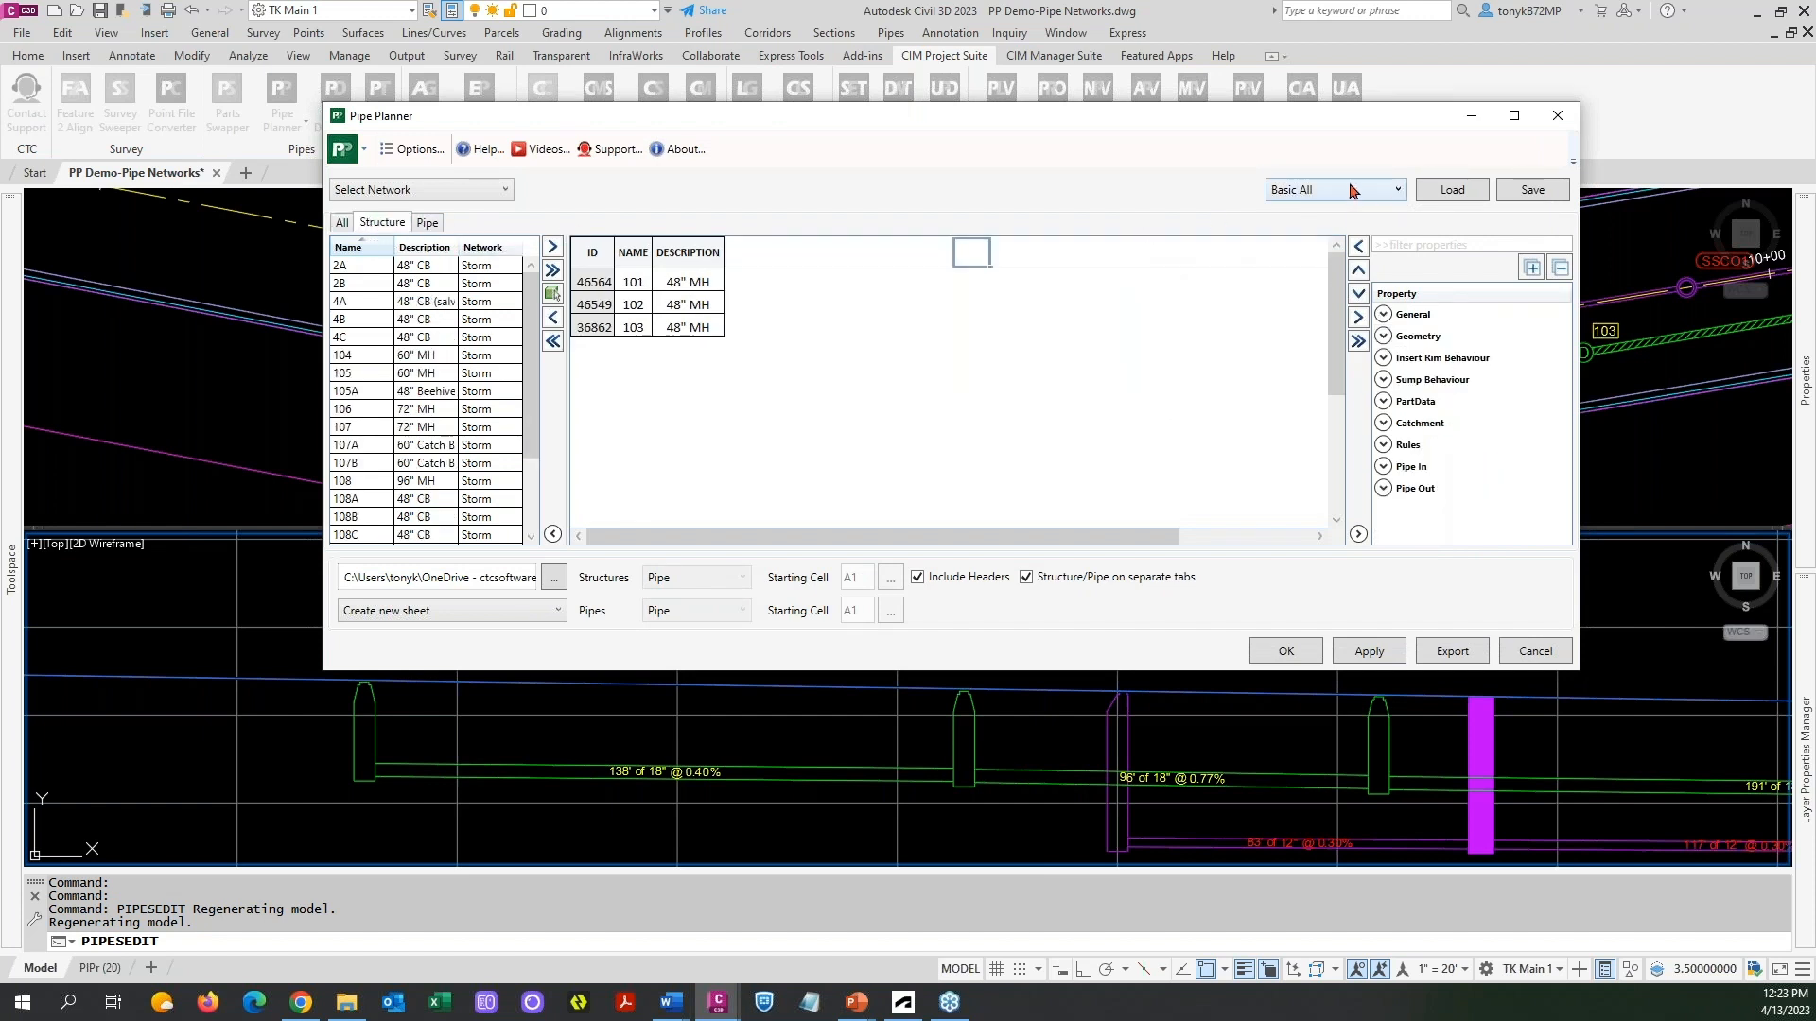
{"action": "left_click", "coordinate": [1352, 190]}
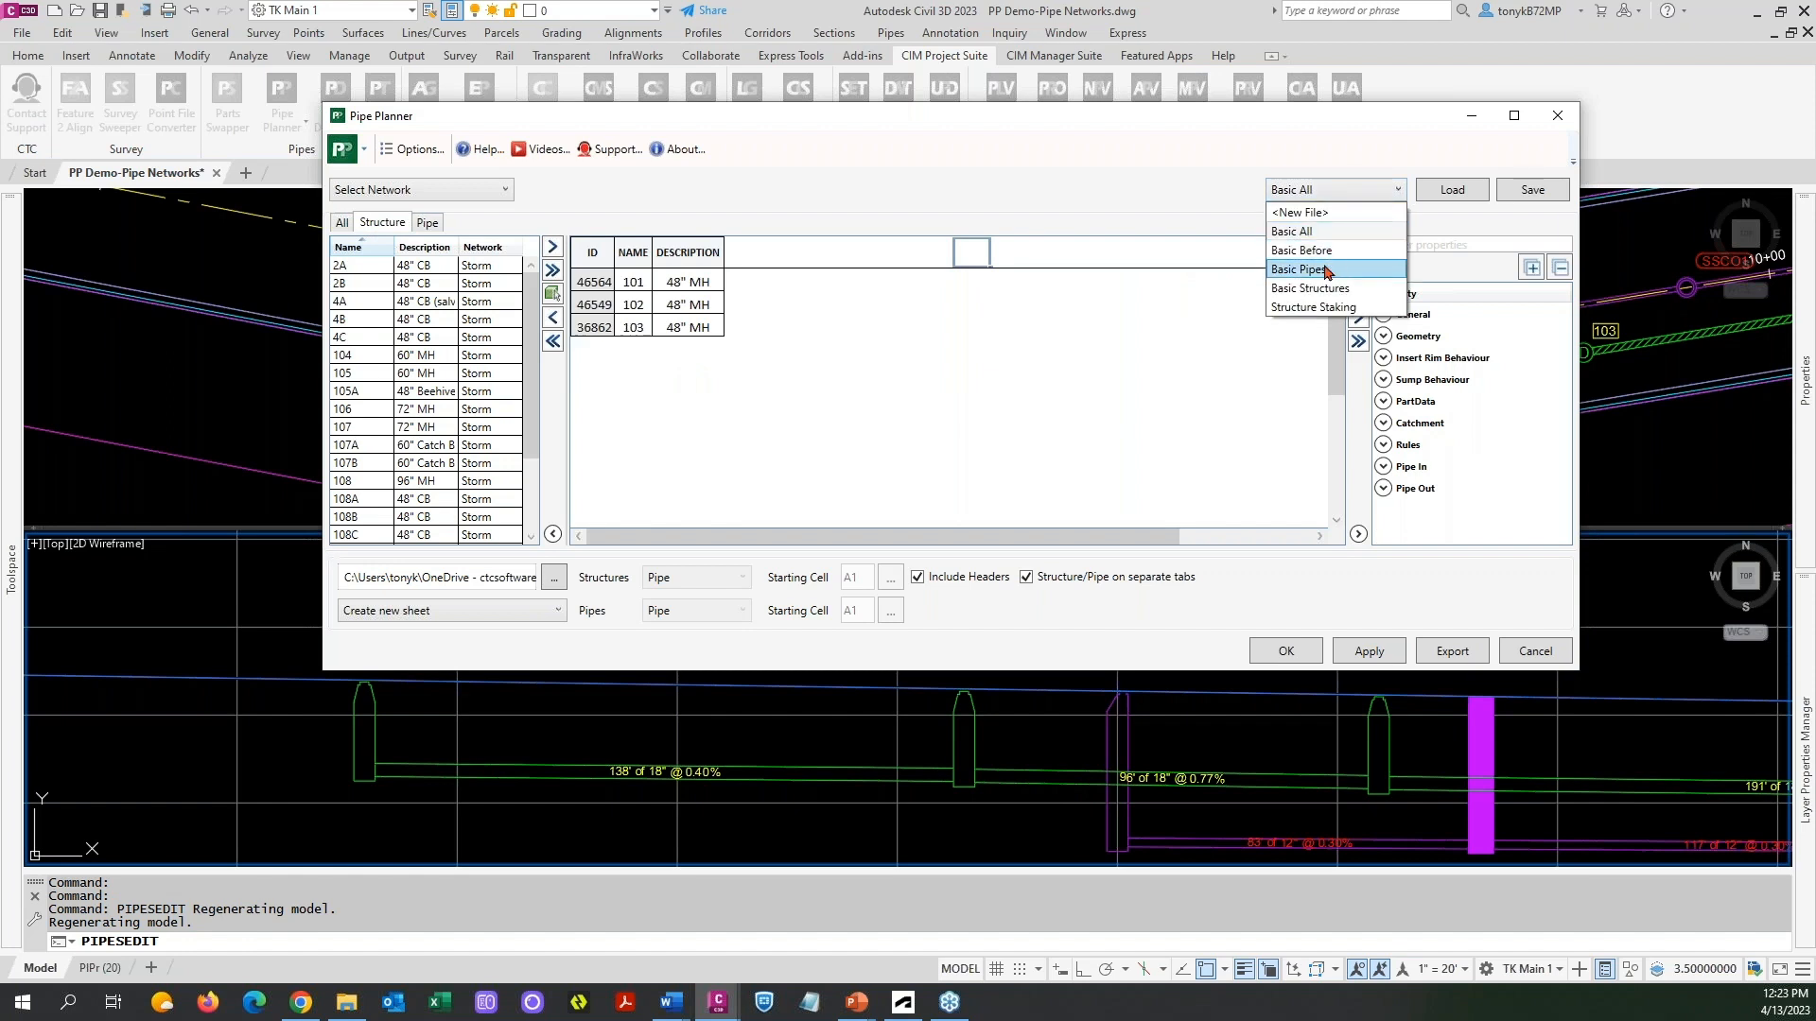
{"action": "left_click", "coordinate": [1321, 289]}
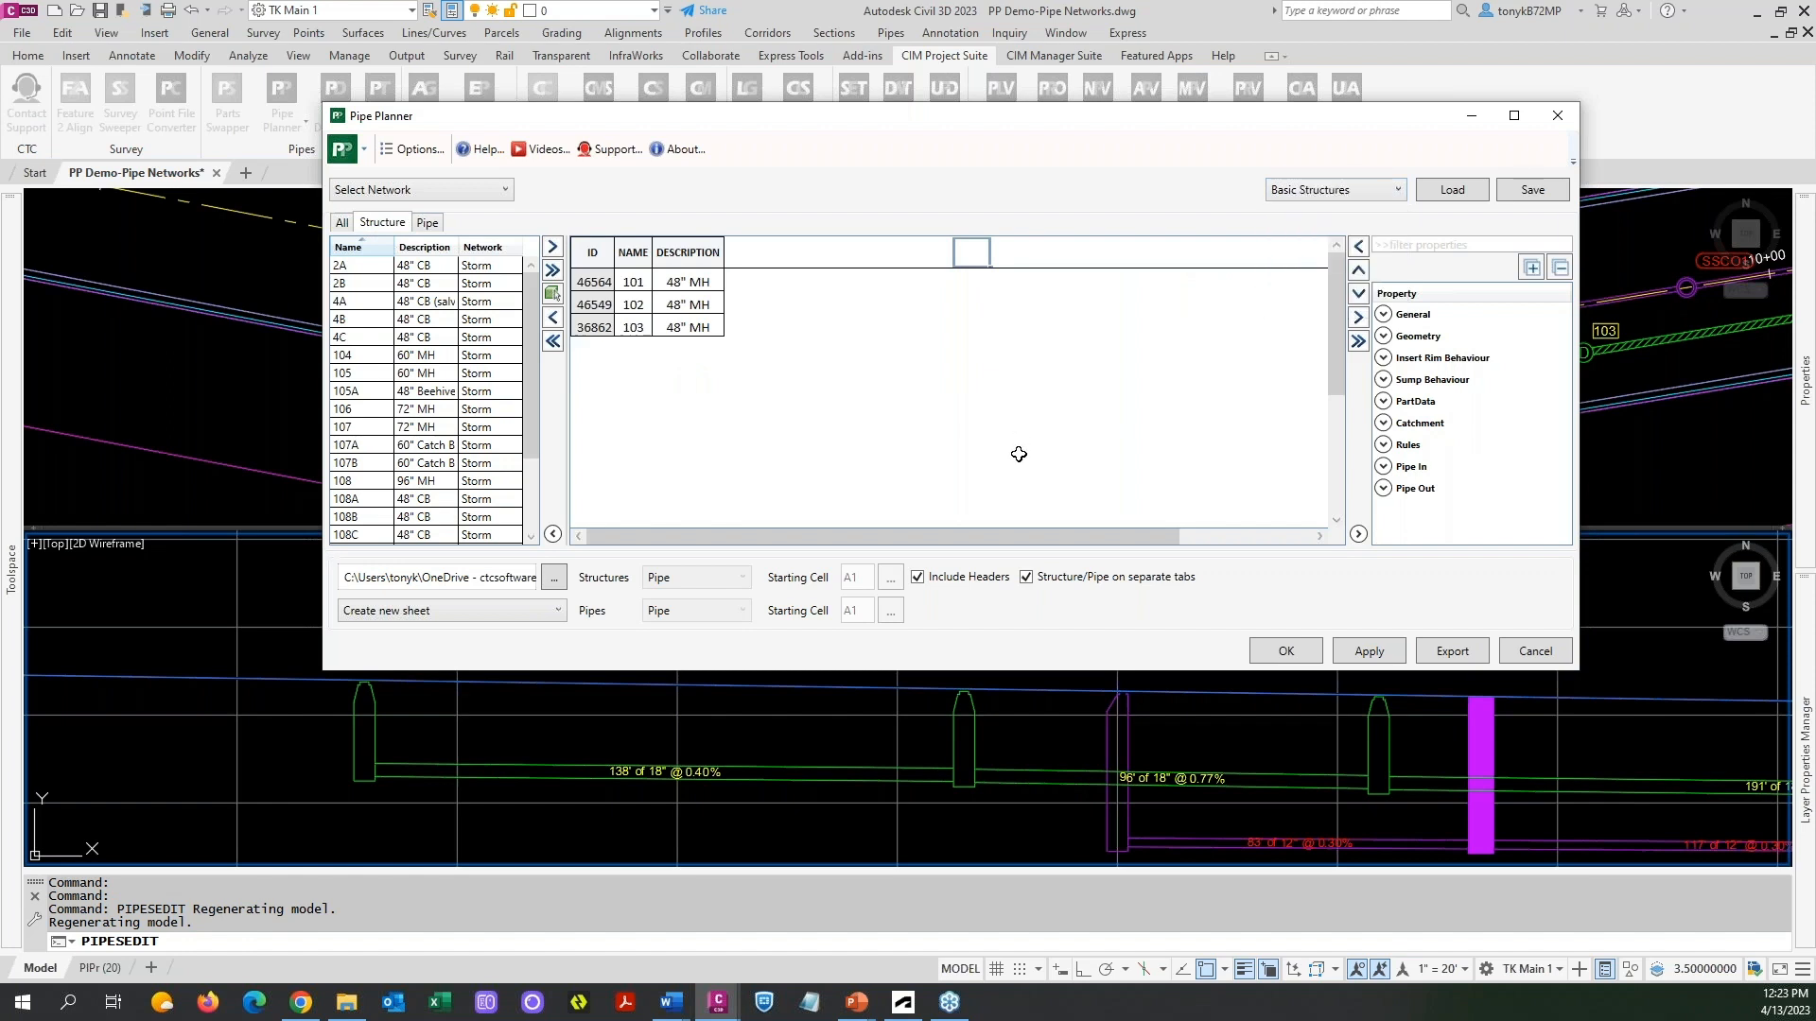
{"action": "left_click", "coordinate": [1450, 192]}
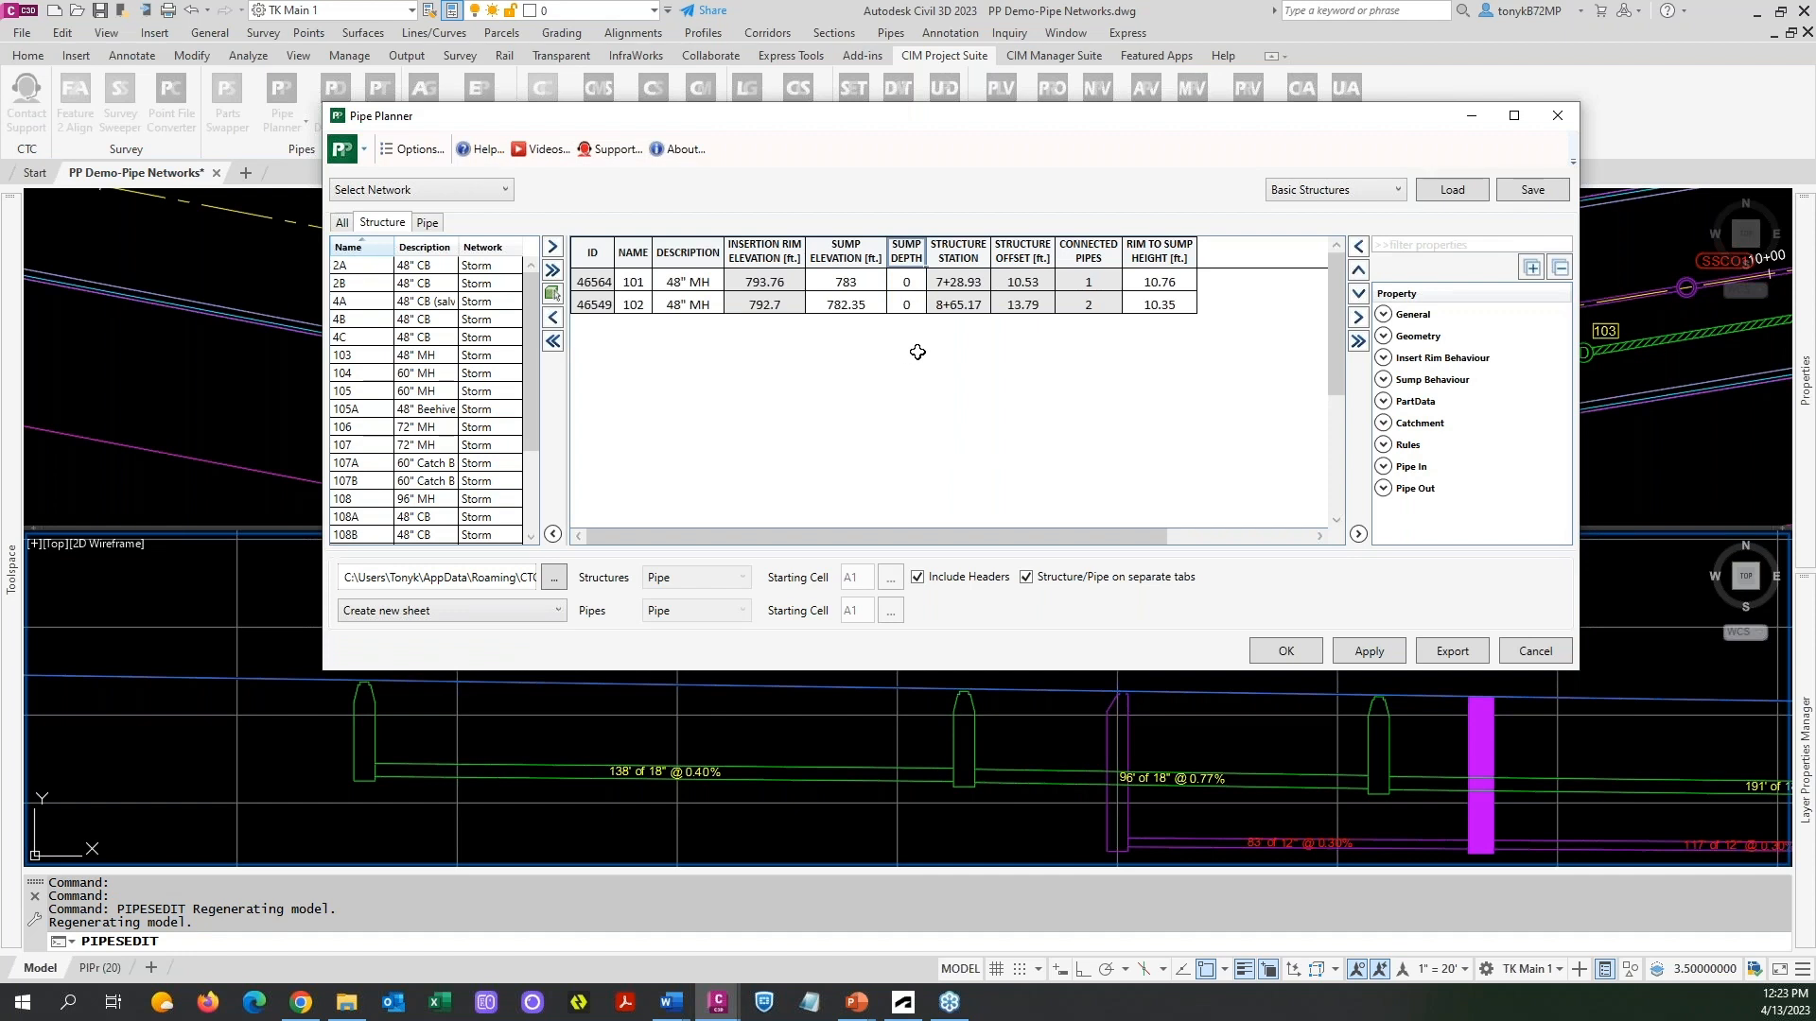
Load the Basic Pipes template into the pipe table.
{"action": "left_click", "coordinate": [426, 223]}
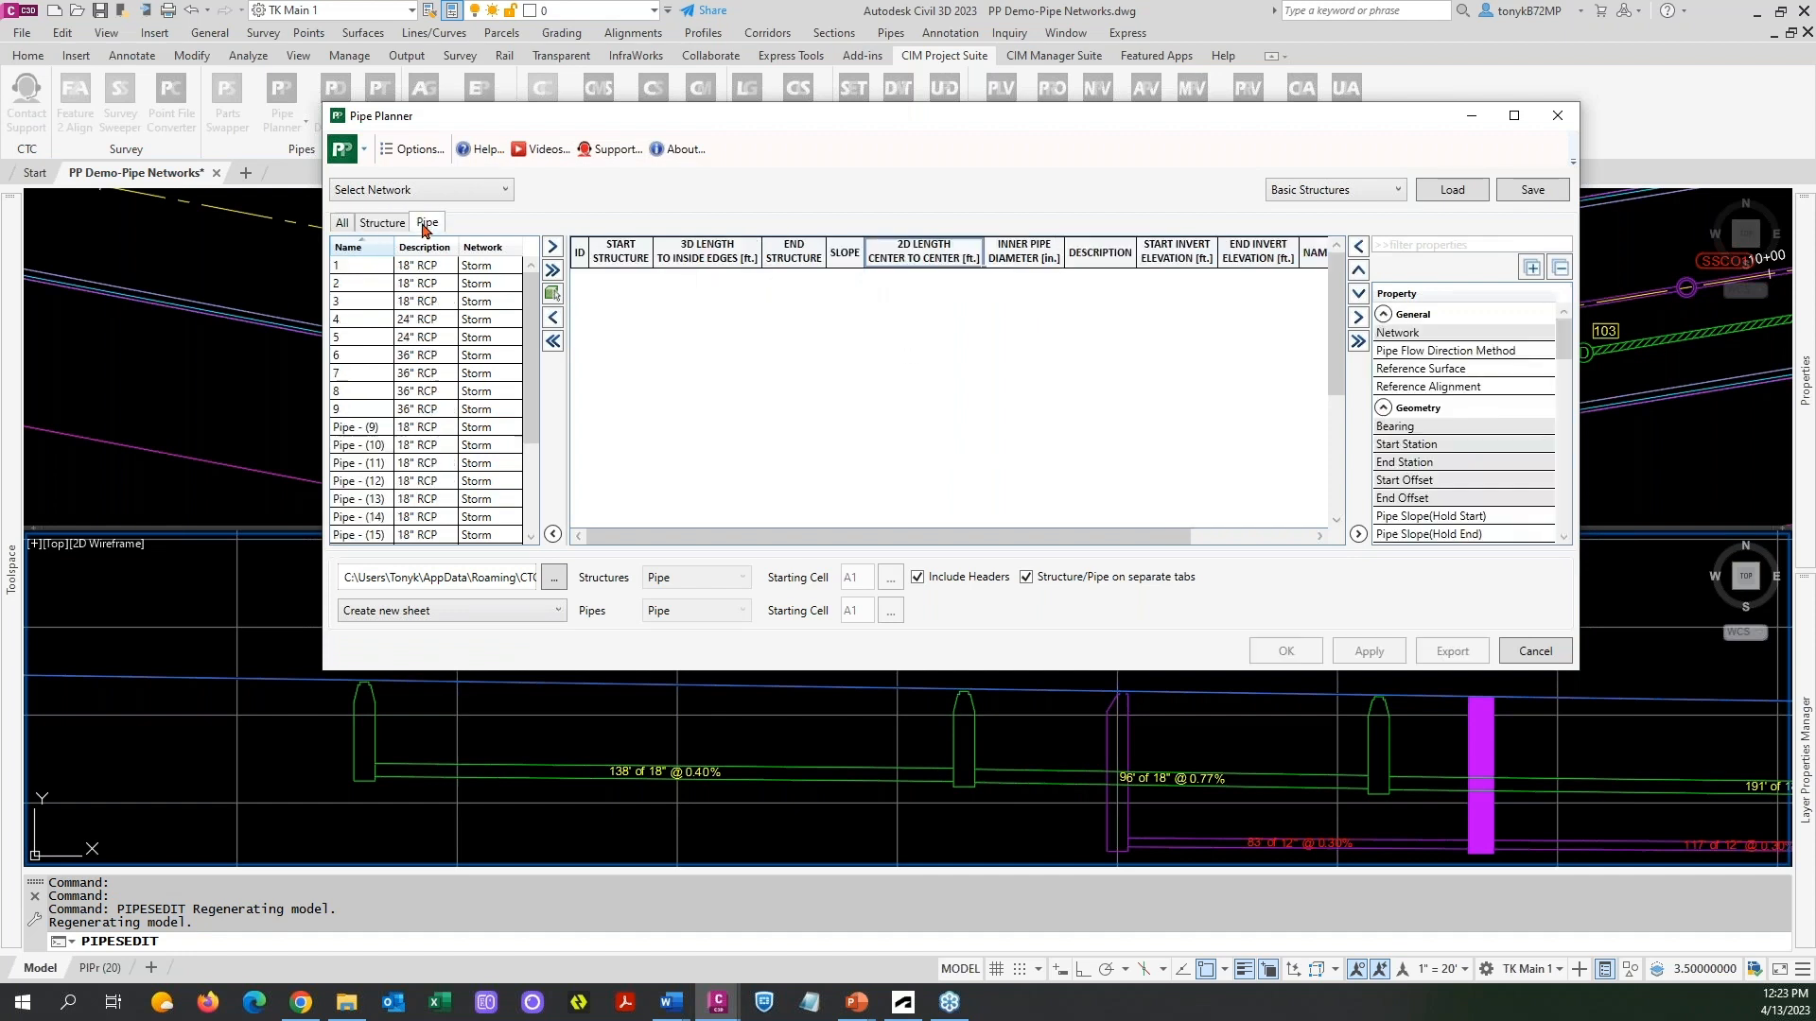
{"action": "left_click", "coordinate": [1389, 197]}
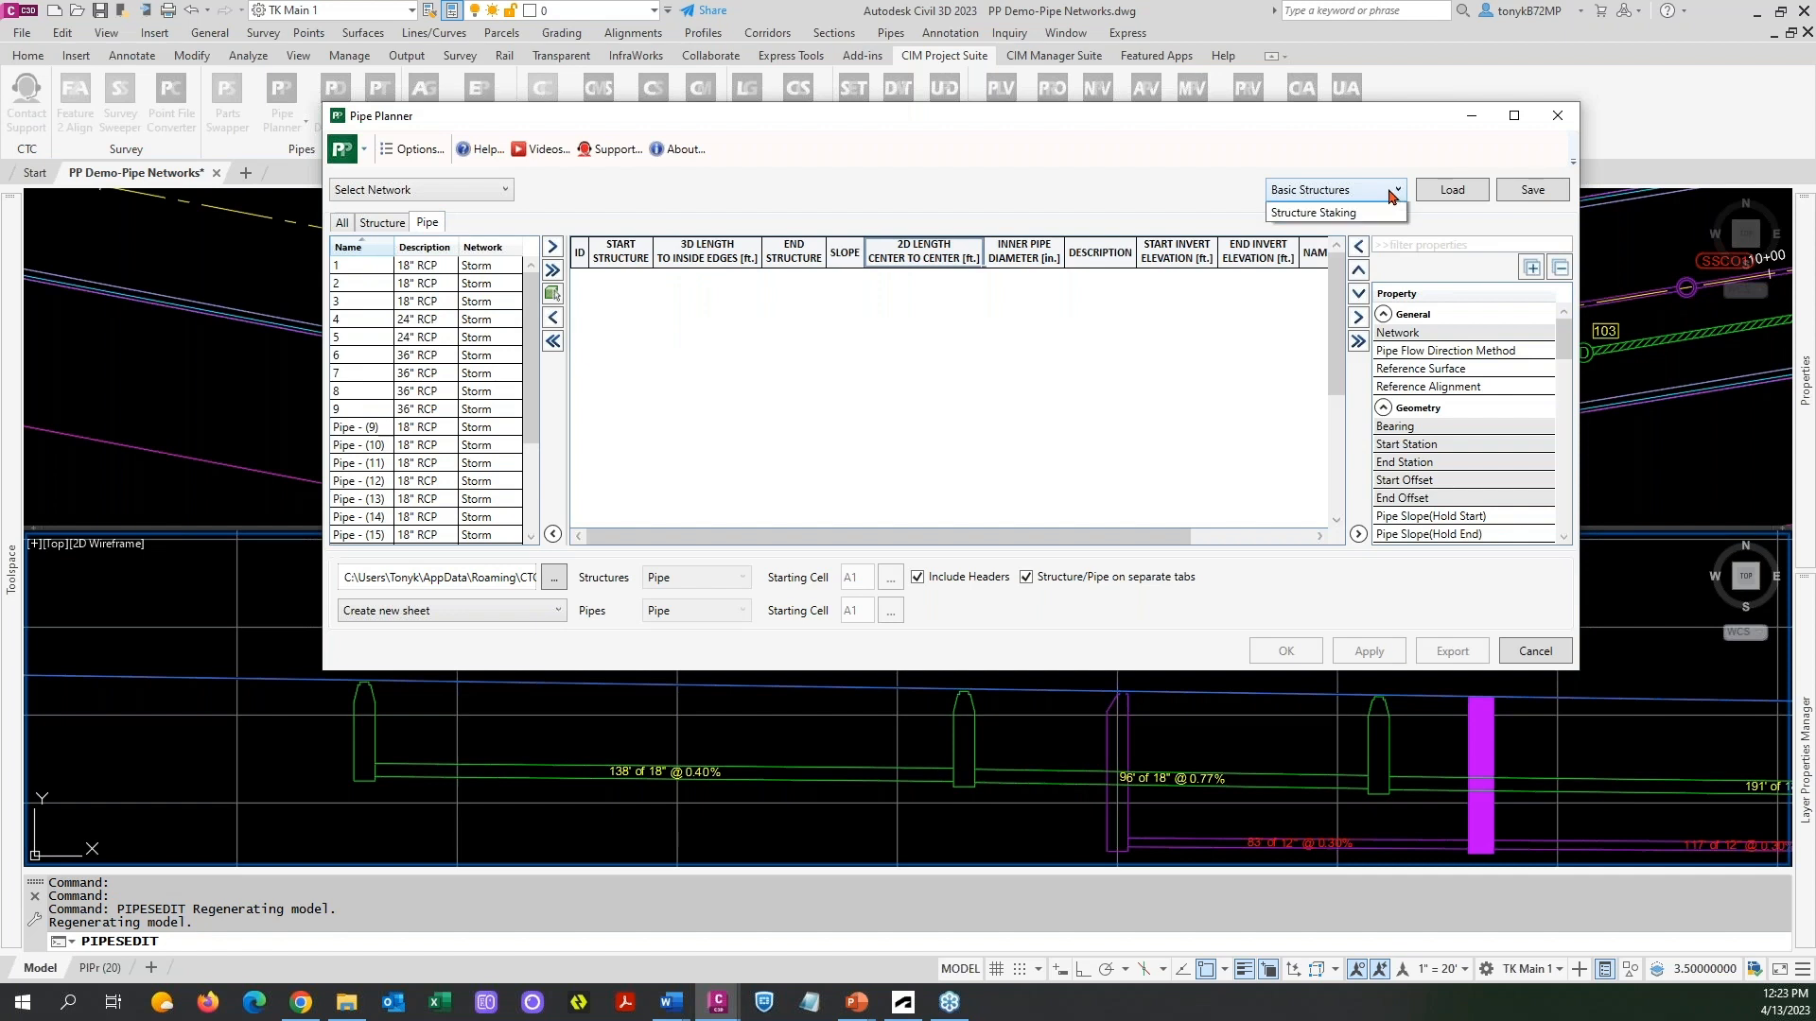
{"action": "left_click", "coordinate": [1324, 253]}
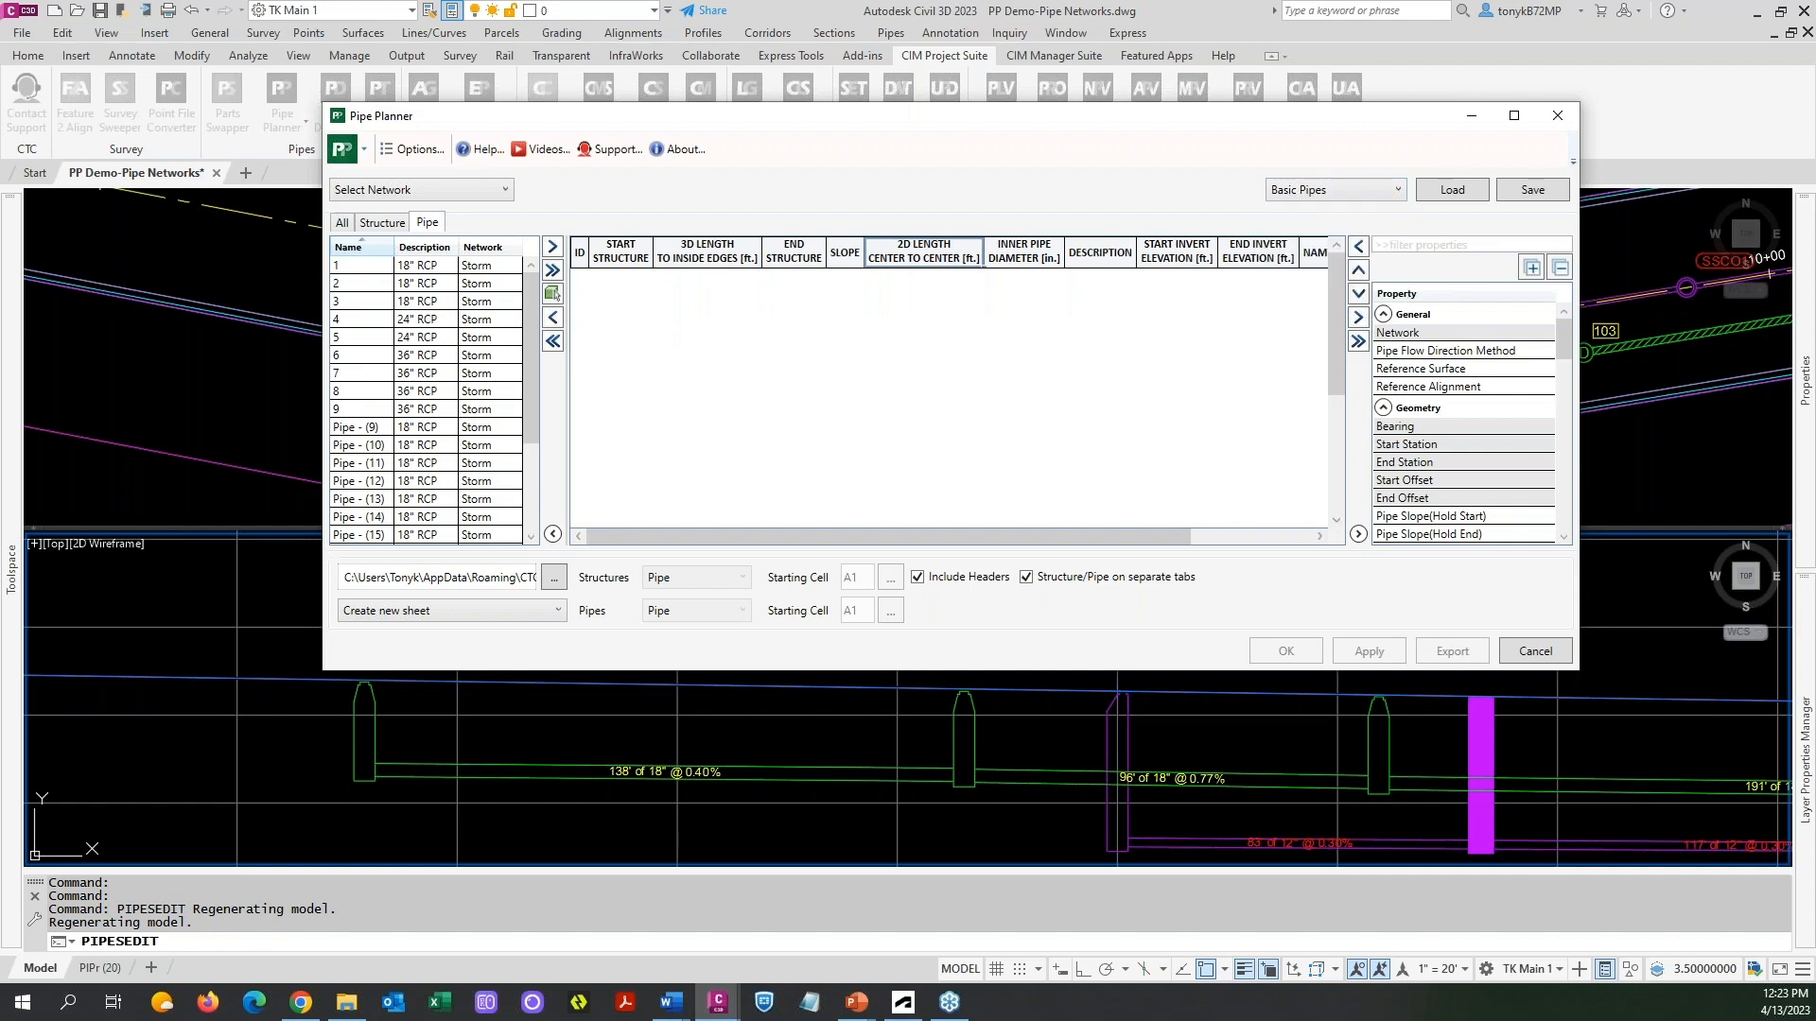
{"action": "left_click", "coordinate": [1444, 192]}
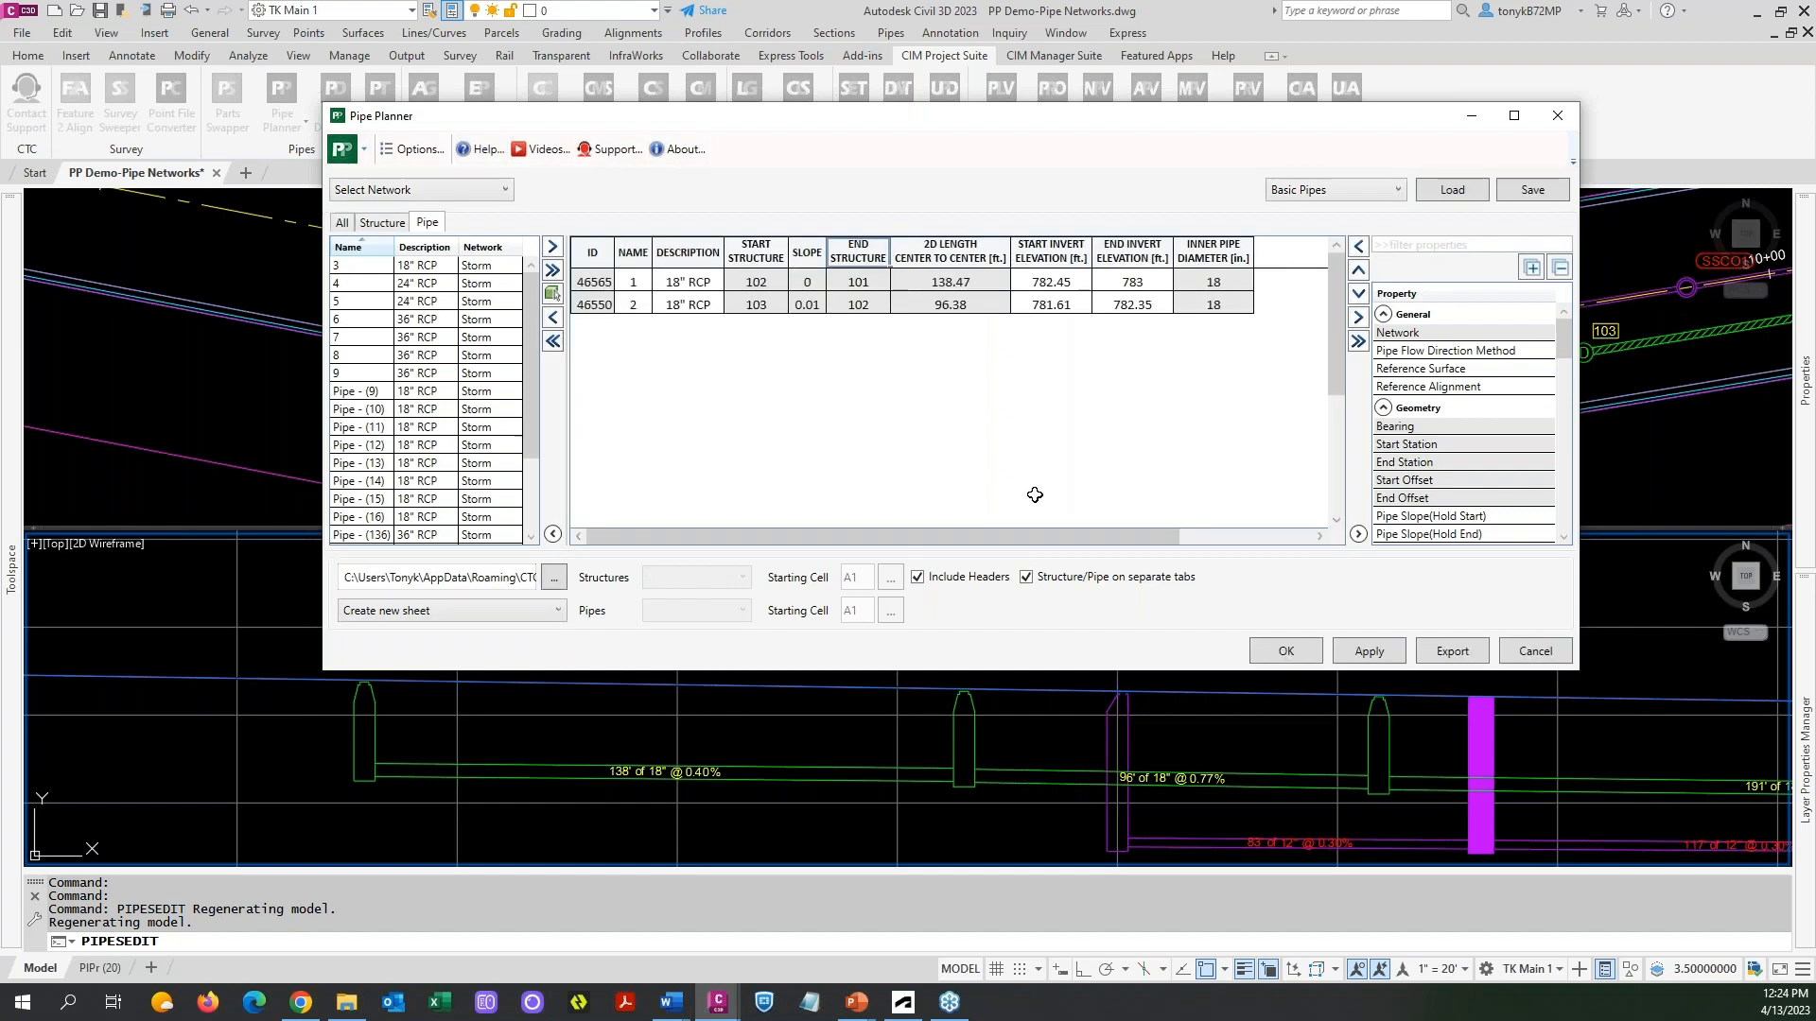
Set the start invert elevation of pipe 1 to 782.5 and pipe 2 to 781.5, and apply the changes to the drawing.
{"action": "left_click_drag", "start_coordinate": [1063, 539], "coordinate": [1011, 540]}
{"action": "mouse_move", "coordinate": [1031, 116]}
{"action": "left_mouse_down"}
{"action": "mouse_move", "coordinate": [1017, 122]}
{"action": "mouse_move", "coordinate": [1012, 28]}
{"action": "left_mouse_up"}
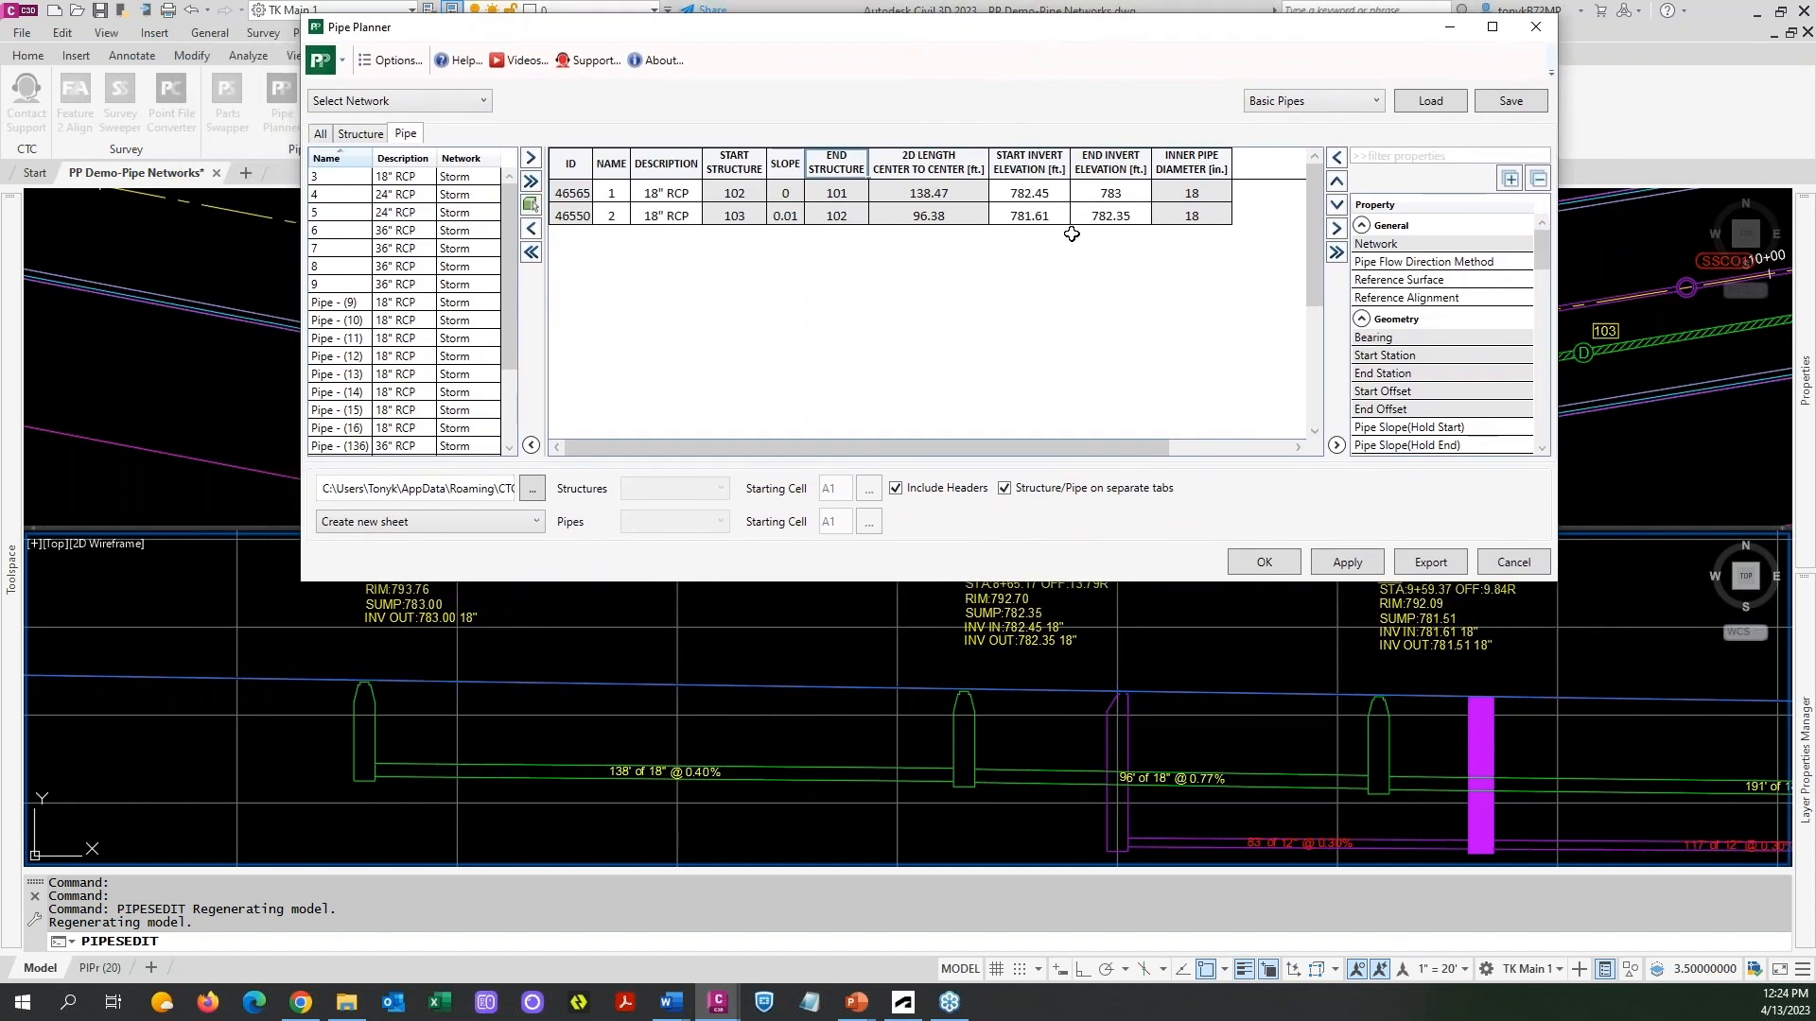
{"action": "left_click", "coordinate": [1131, 196]}
{"action": "double_click", "coordinate": [1117, 194]}
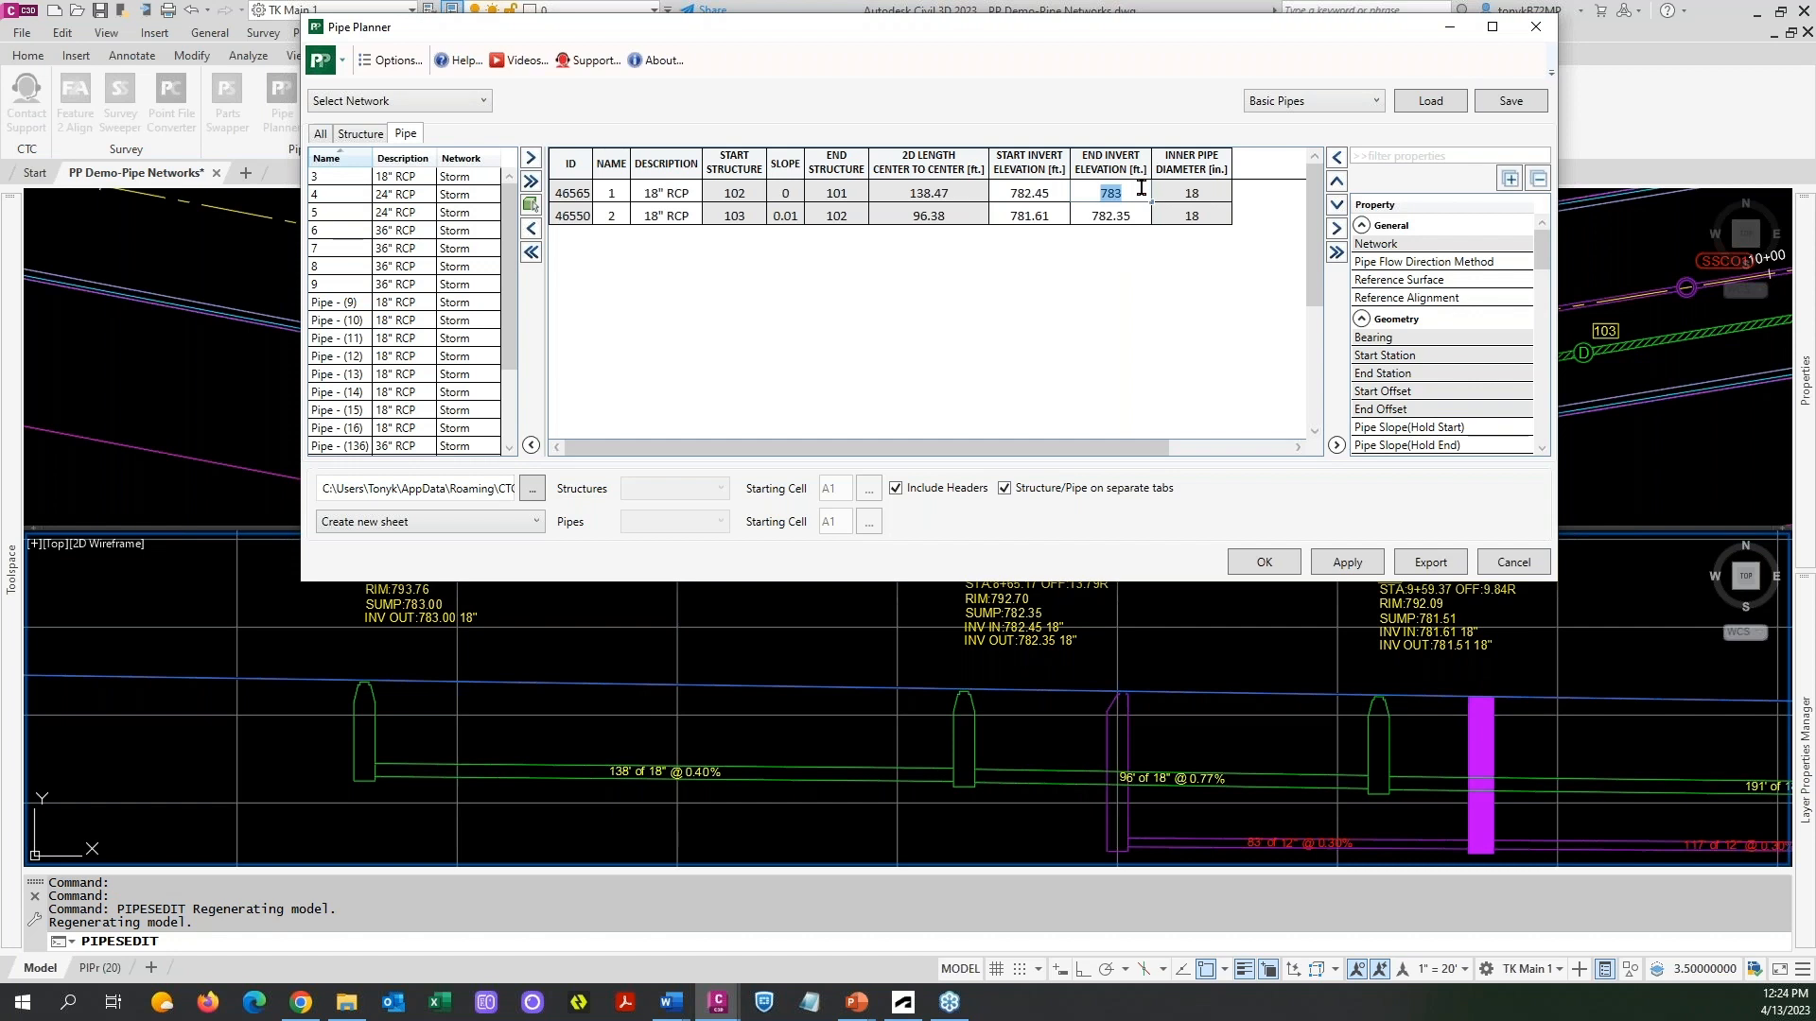
{"action": "left_click", "coordinate": [1066, 193]}
{"action": "type", "text": "5"}
{"action": "left_click", "coordinate": [1049, 214]}
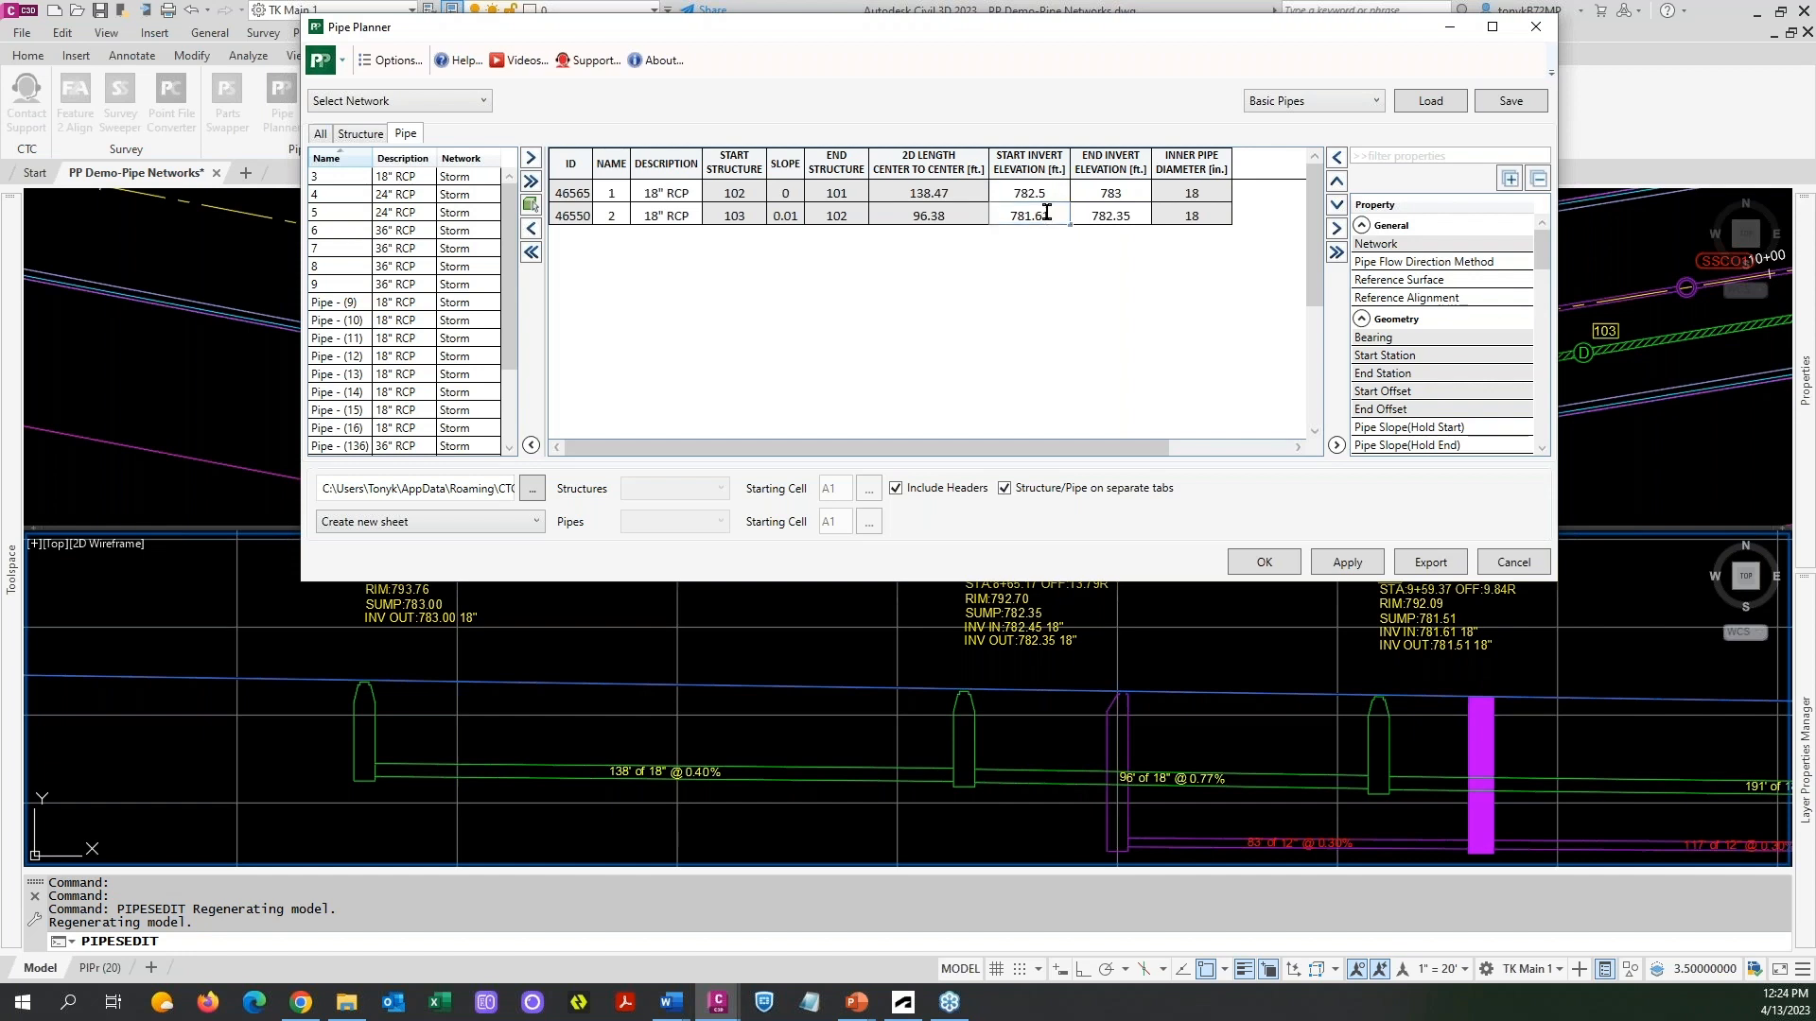
{"action": "type", "text": "5"}
{"action": "left_click", "coordinate": [1346, 563]}
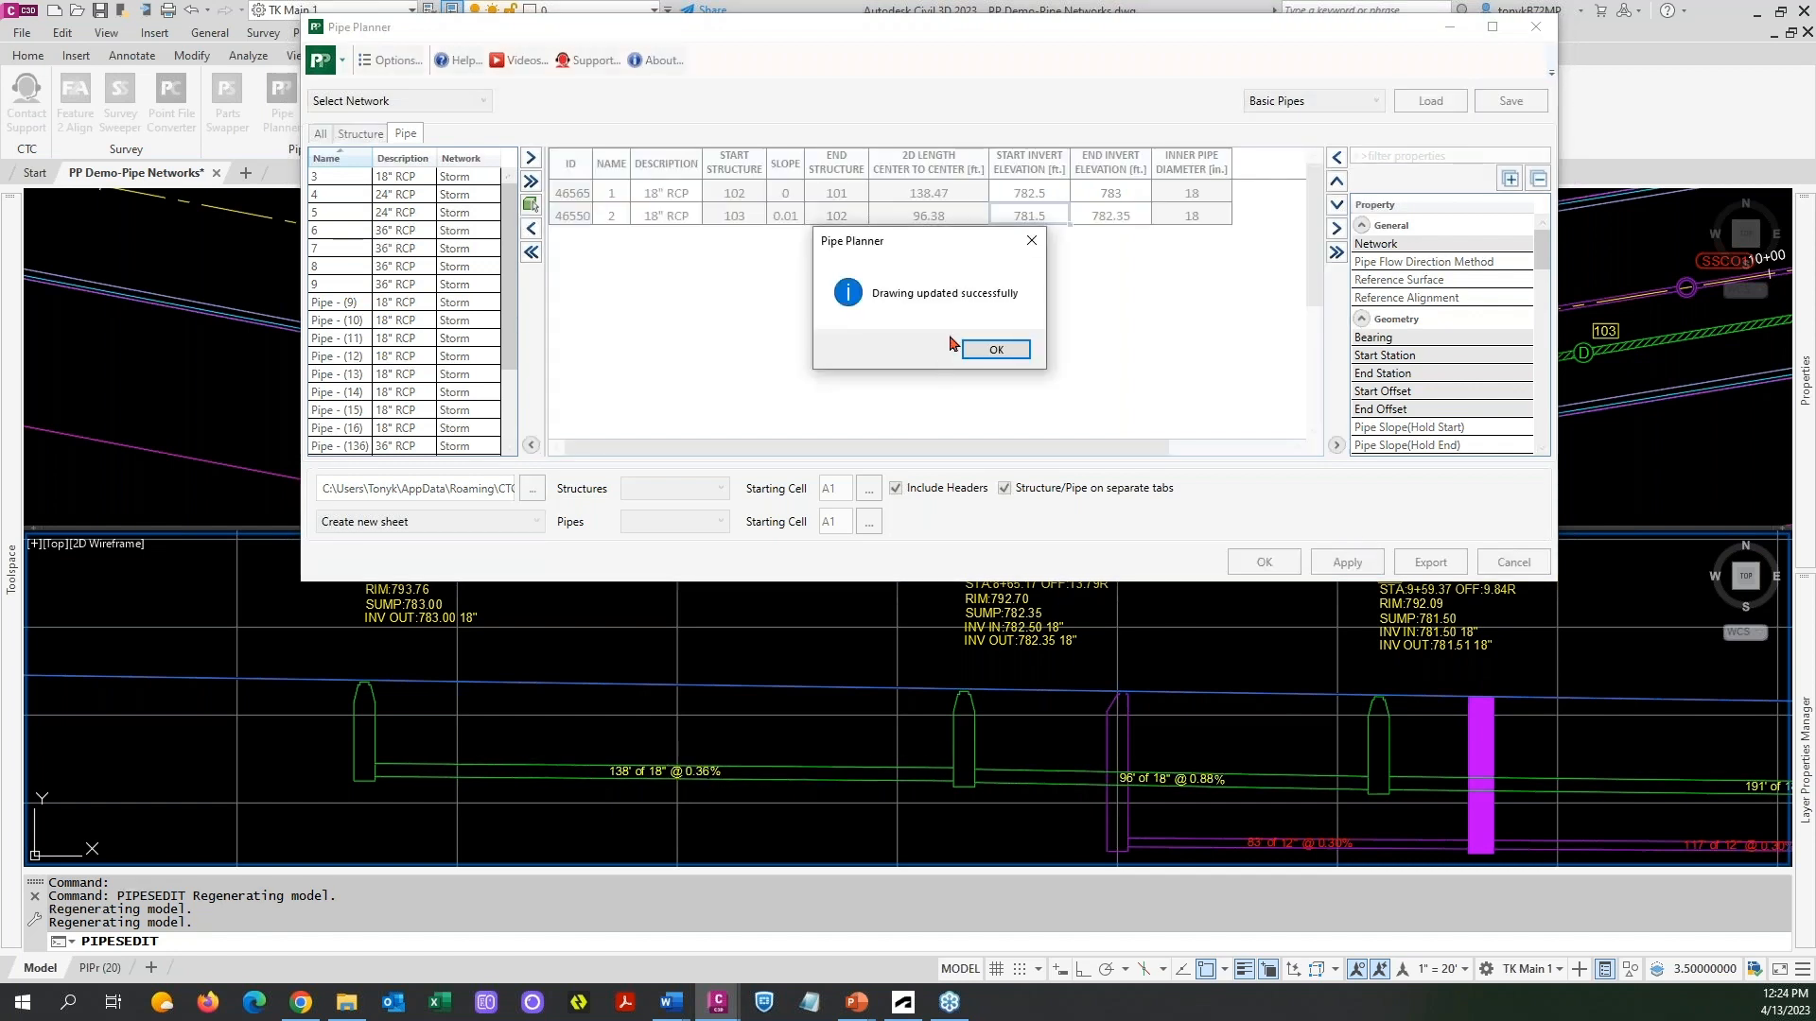
{"action": "left_click", "coordinate": [995, 351]}
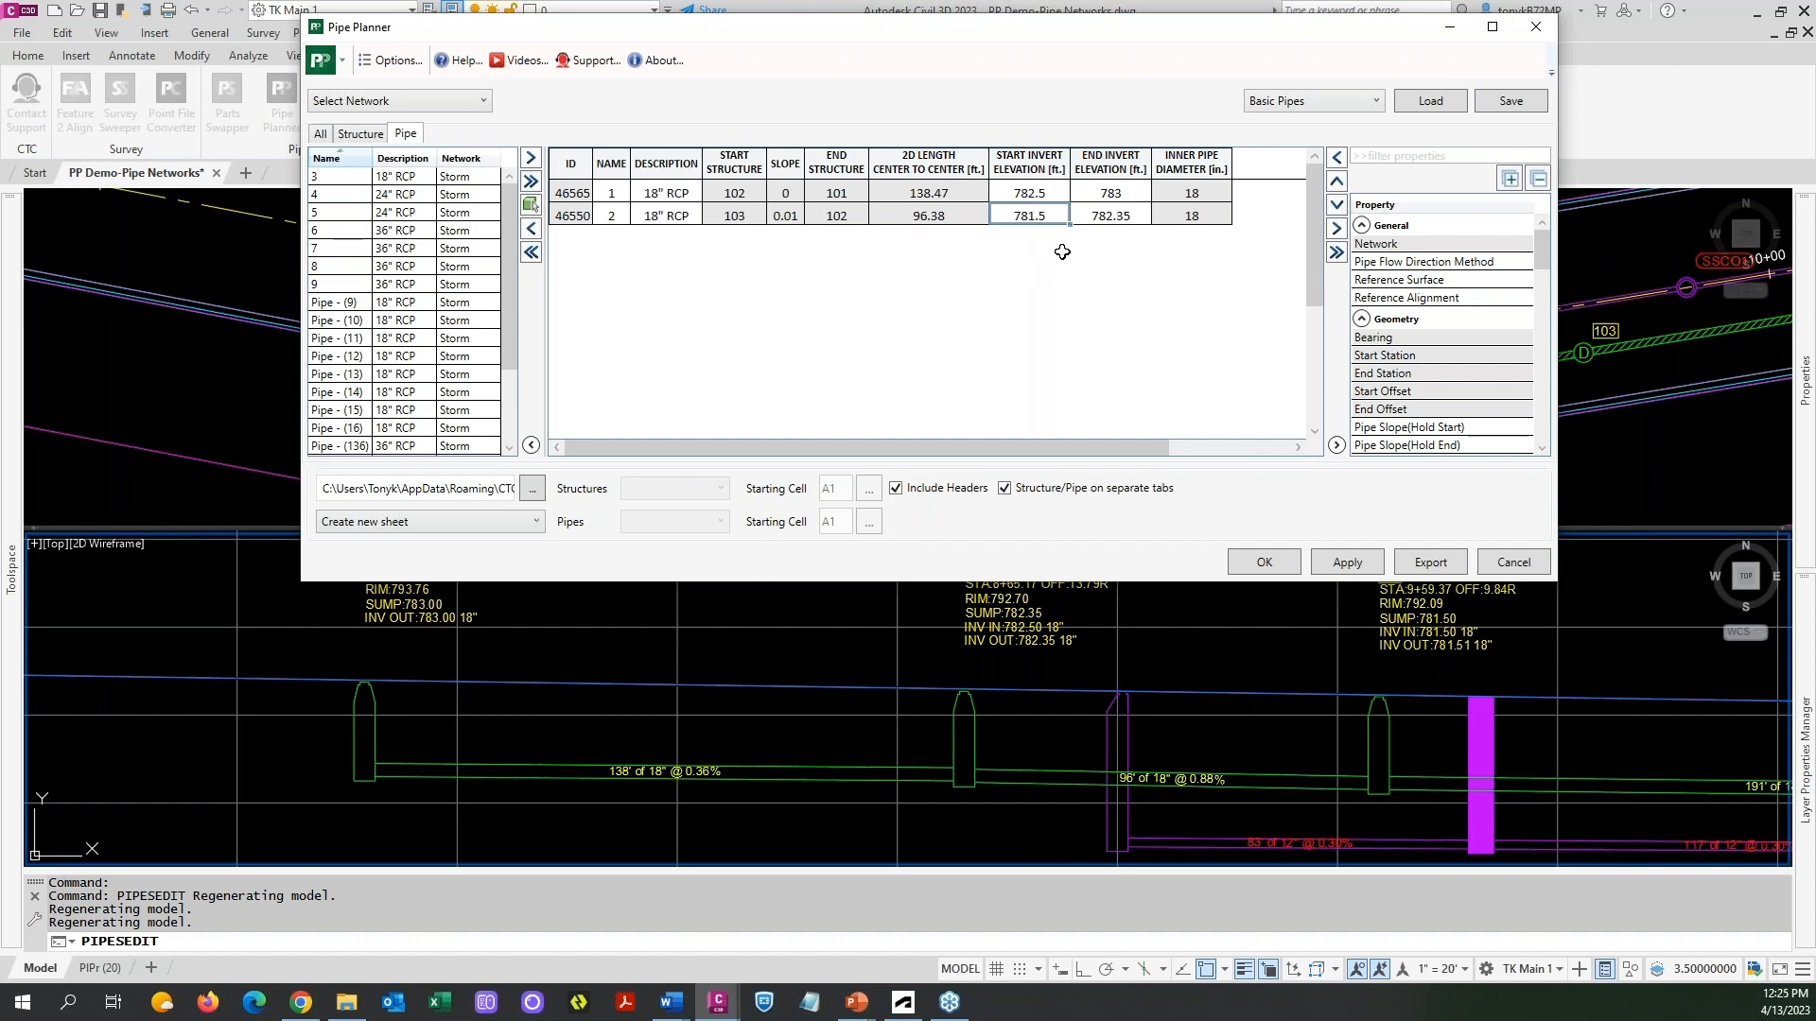
Examine the available Geometry and PartData properties for pipes in the property list.
{"action": "left_click", "coordinate": [1361, 227]}
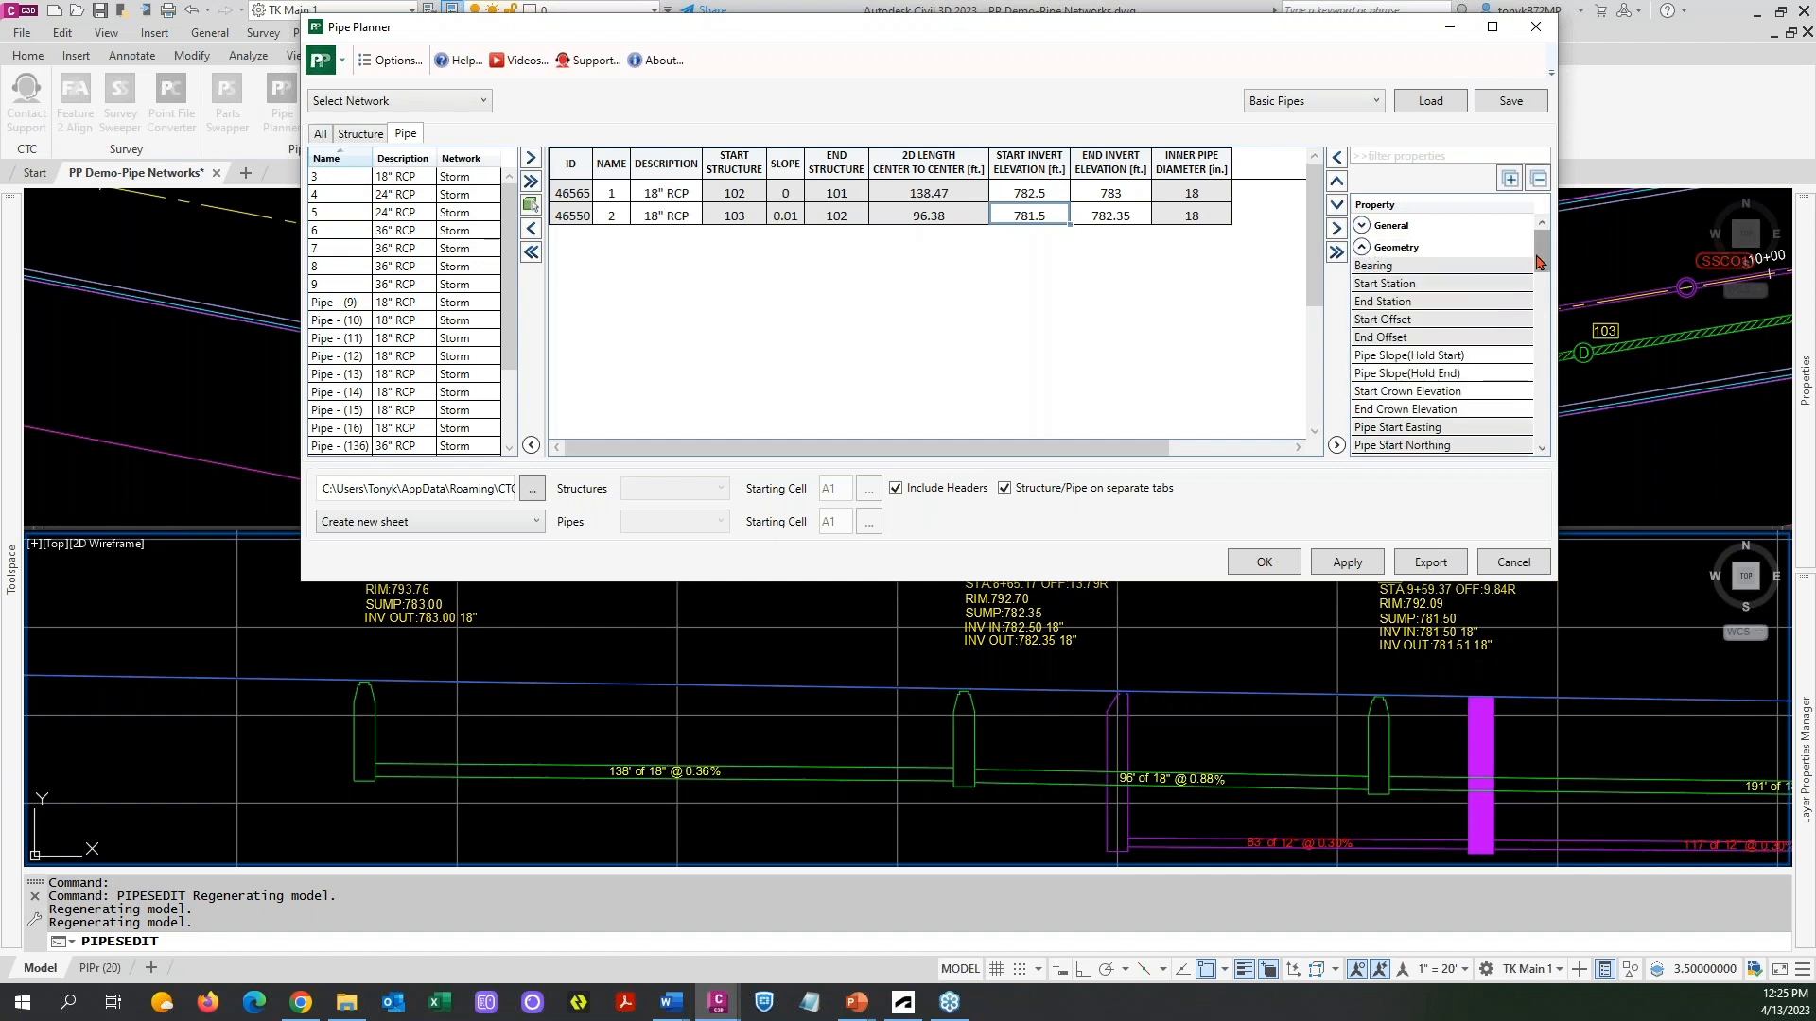
{"action": "mouse_move", "coordinate": [1541, 264]}
{"action": "left_mouse_down"}
{"action": "mouse_move", "coordinate": [1541, 295]}
{"action": "mouse_move", "coordinate": [1544, 264]}
{"action": "left_mouse_up"}
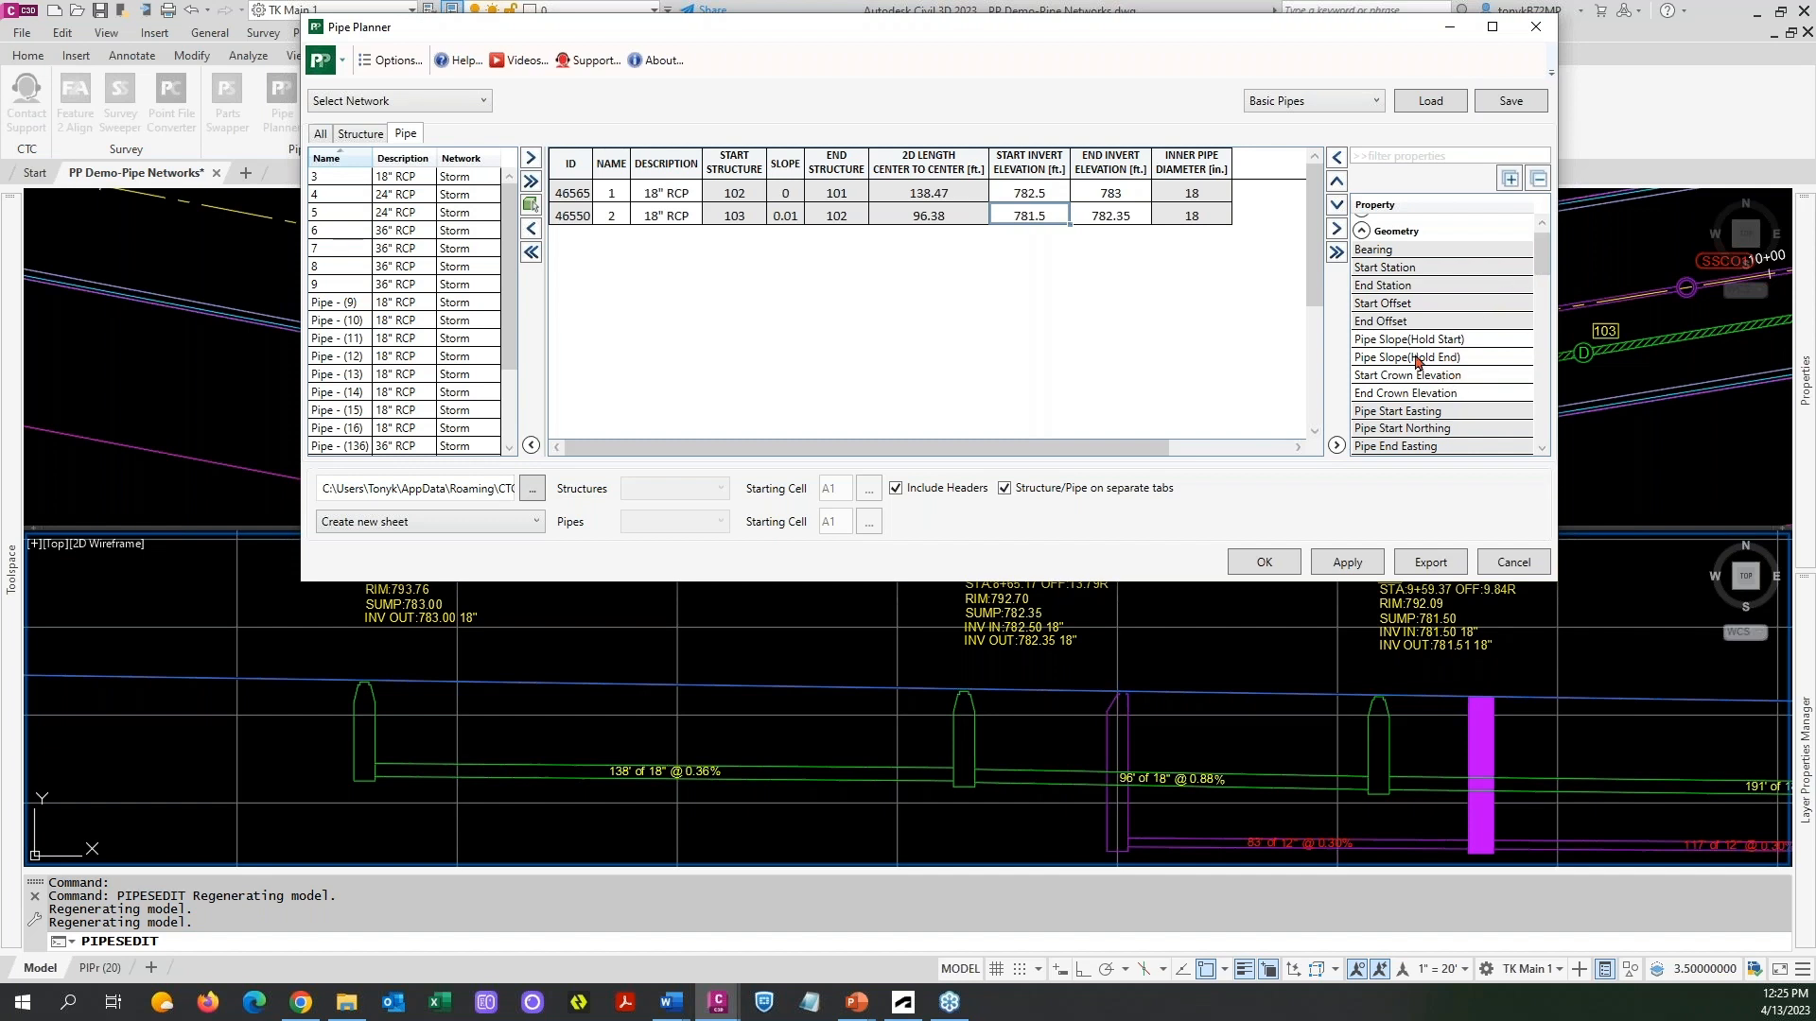
{"action": "left_click", "coordinate": [1362, 232]}
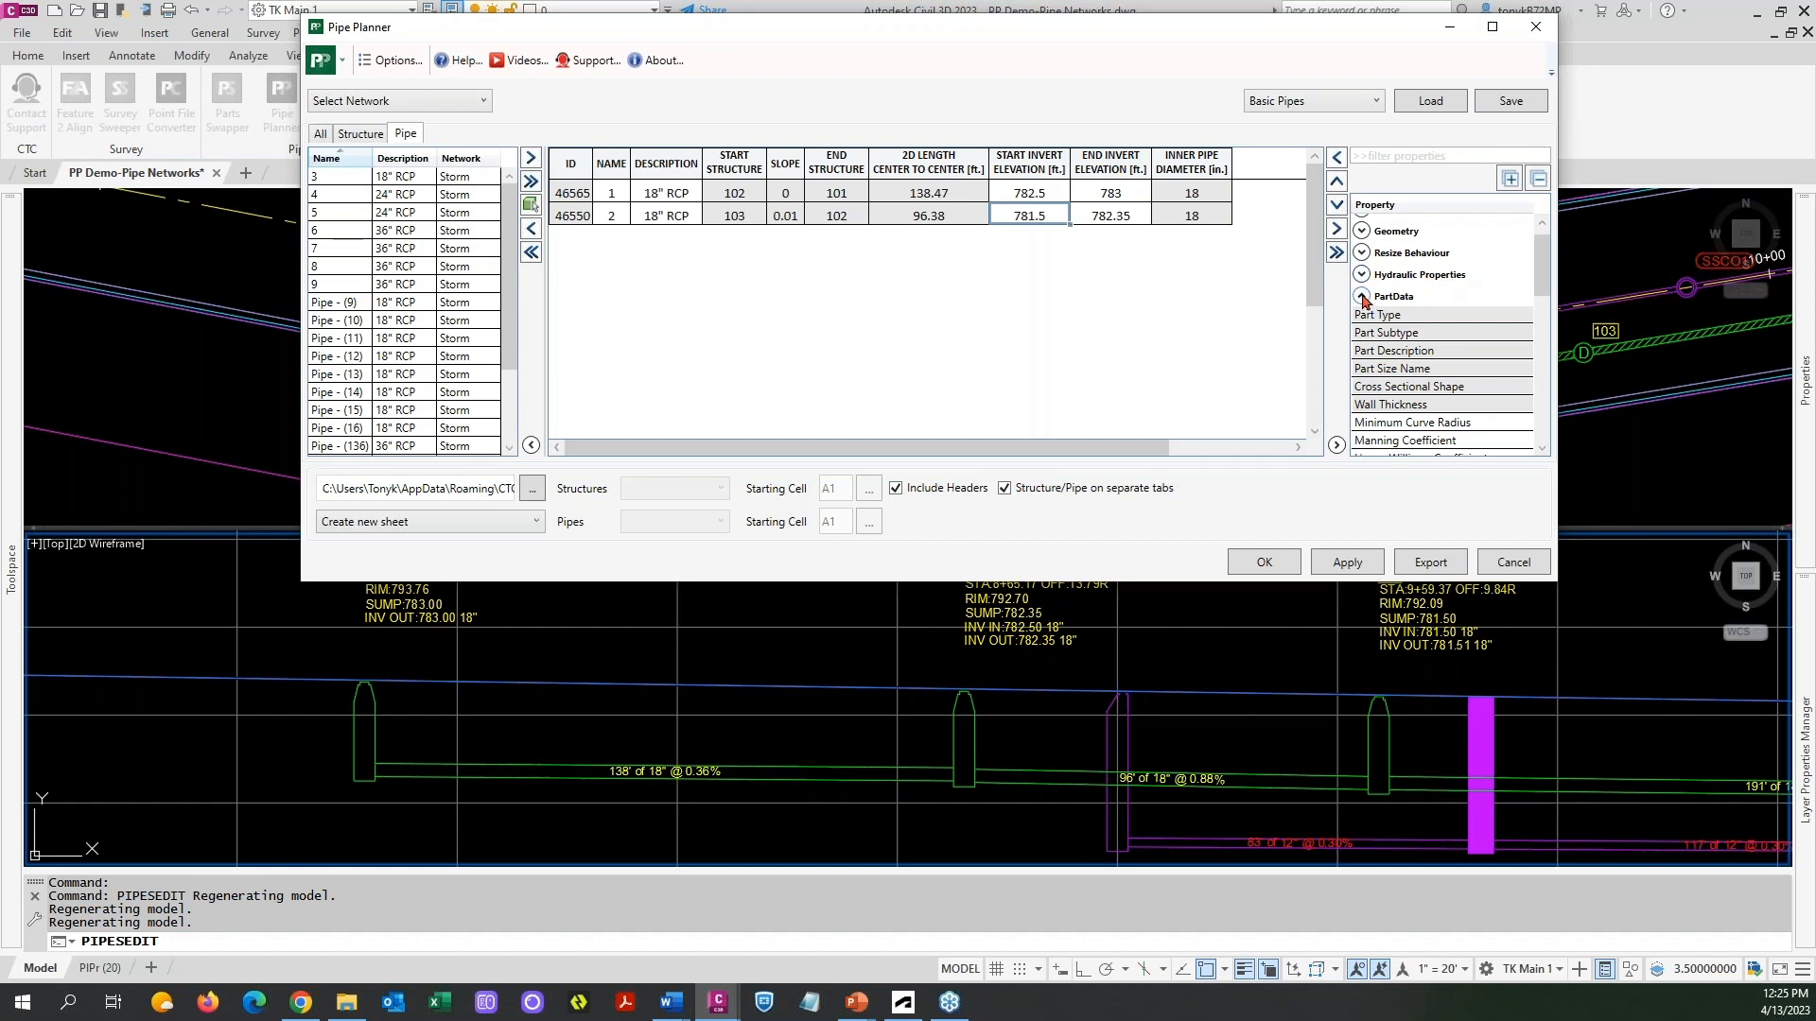
{"action": "mouse_move", "coordinate": [1541, 291]}
{"action": "left_mouse_down"}
{"action": "mouse_move", "coordinate": [1536, 324]}
{"action": "mouse_move", "coordinate": [1535, 285]}
{"action": "left_mouse_up"}
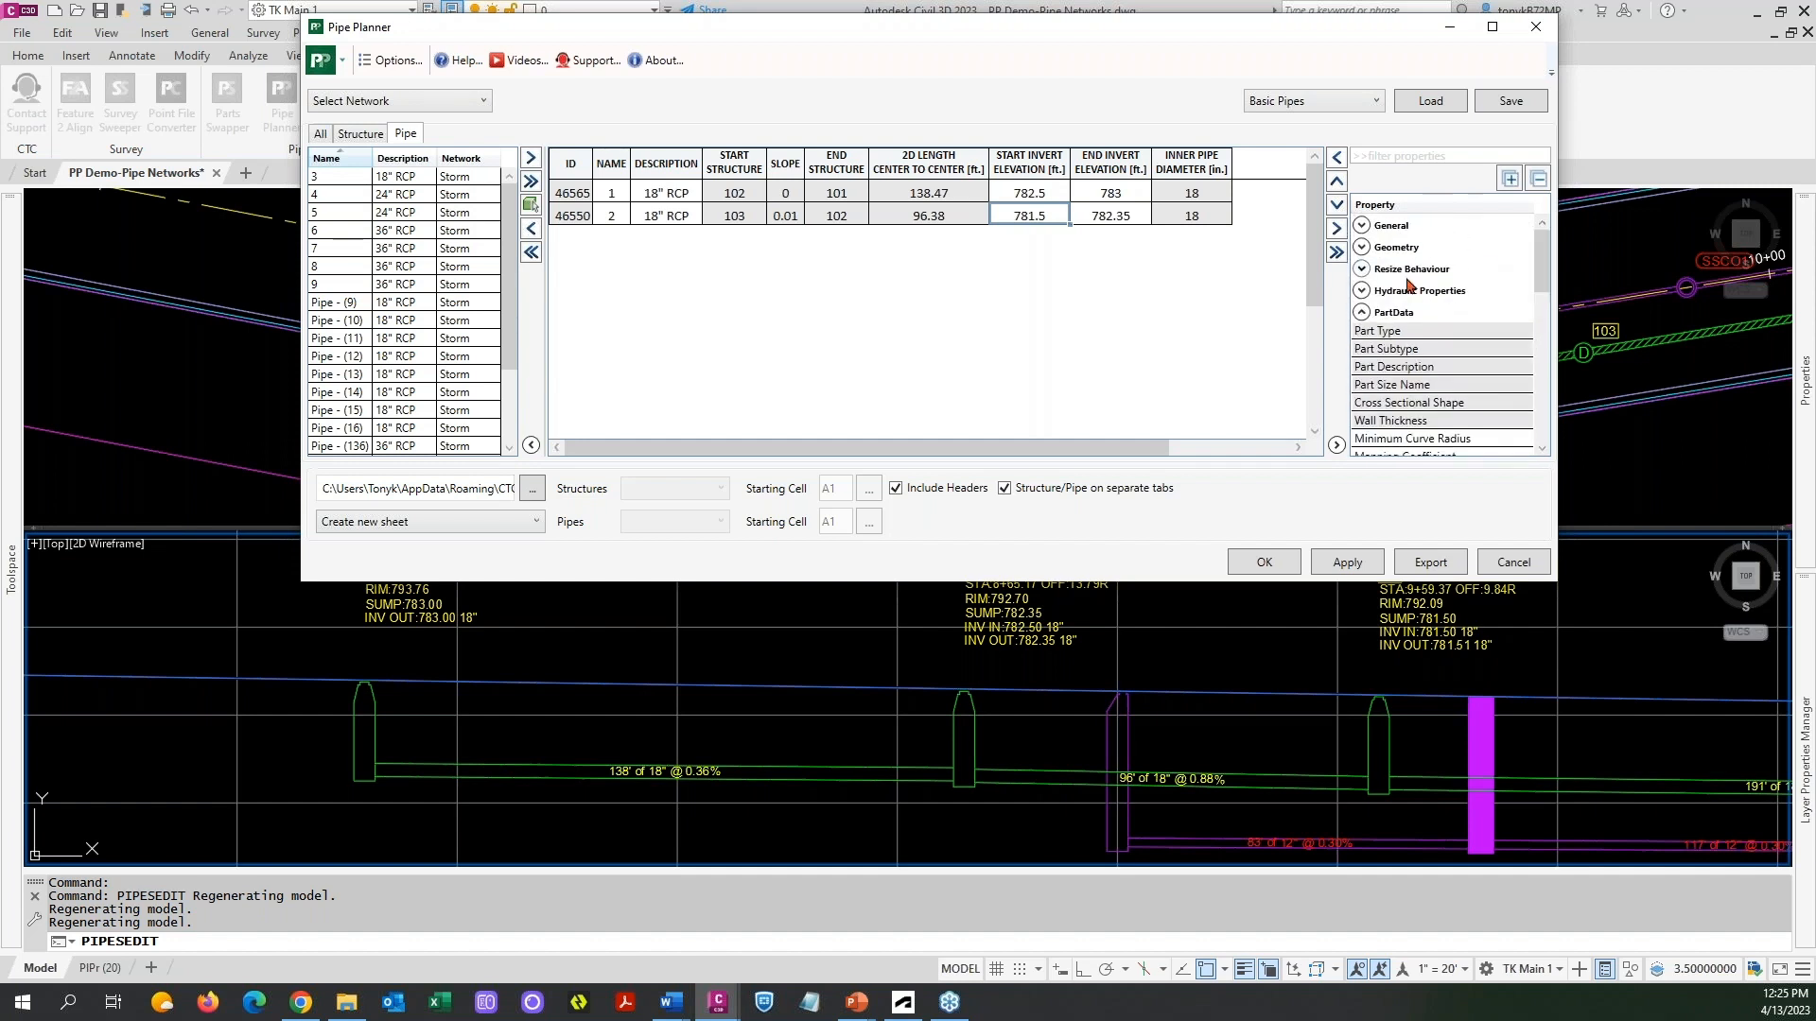
{"action": "left_click", "coordinate": [1360, 312]}
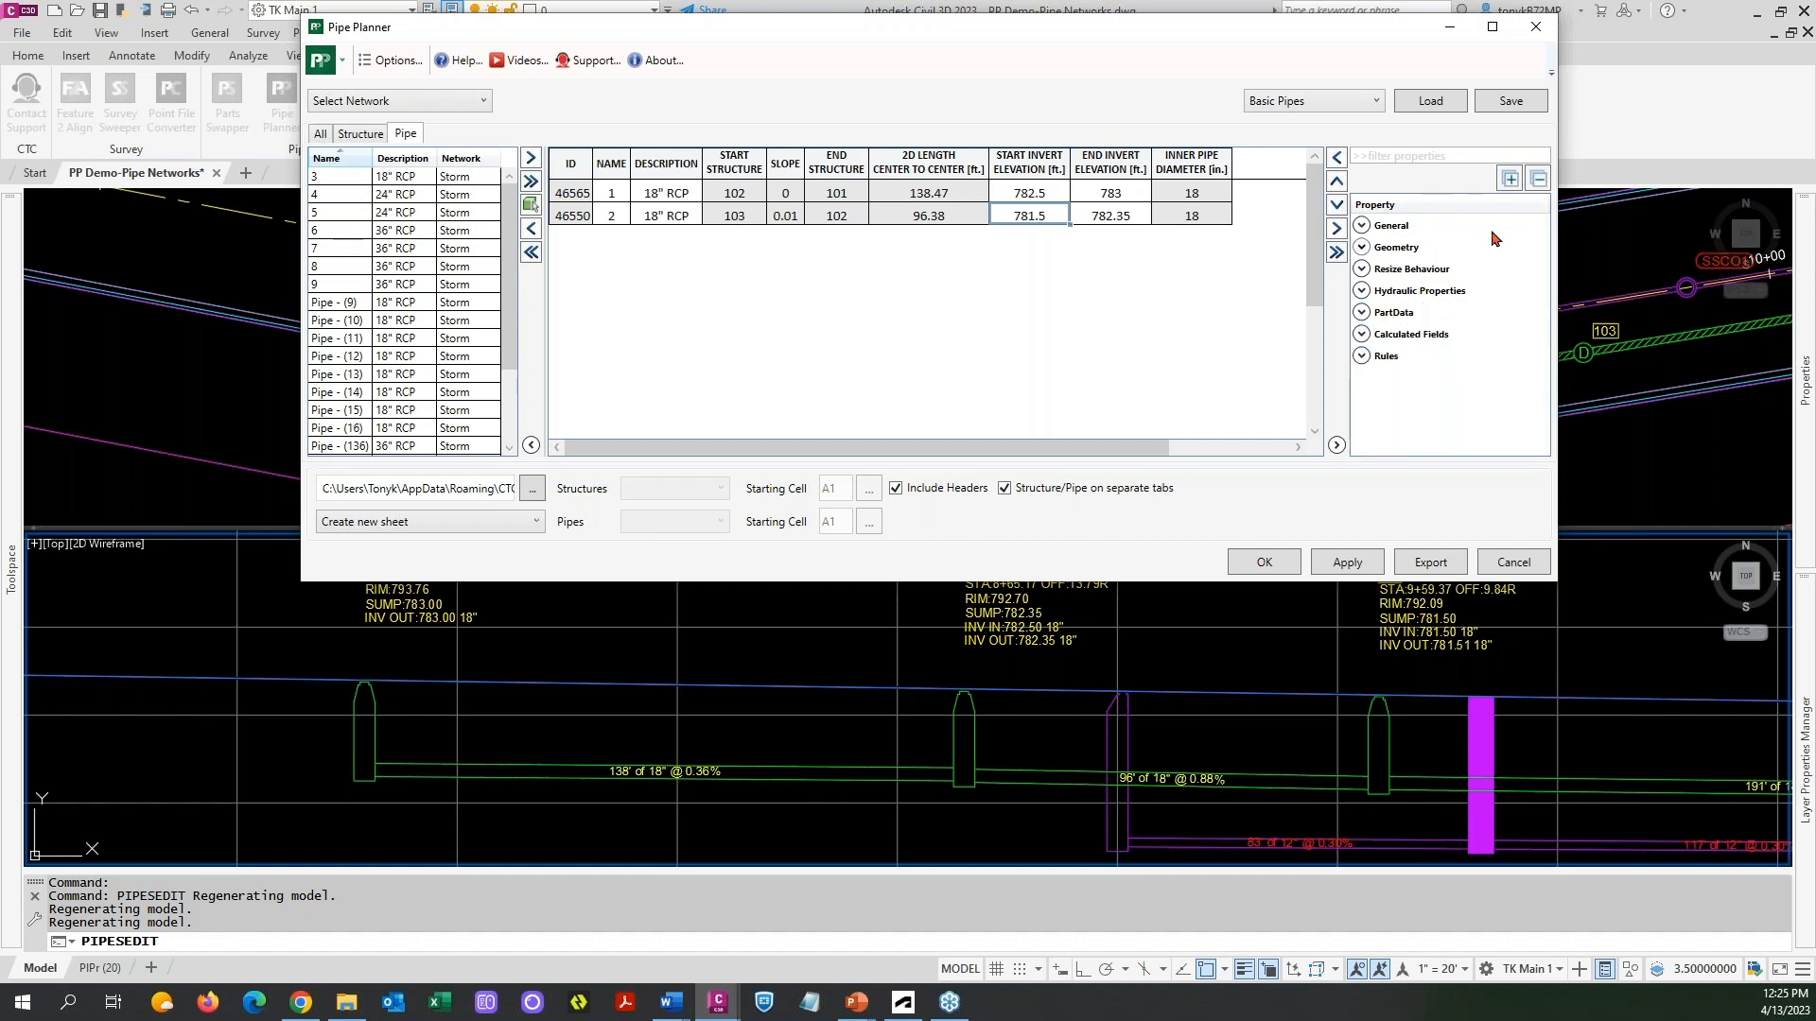
{"action": "left_click", "coordinate": [1361, 312]}
{"action": "left_click_drag", "start_coordinate": [1545, 264], "coordinate": [1545, 278]}
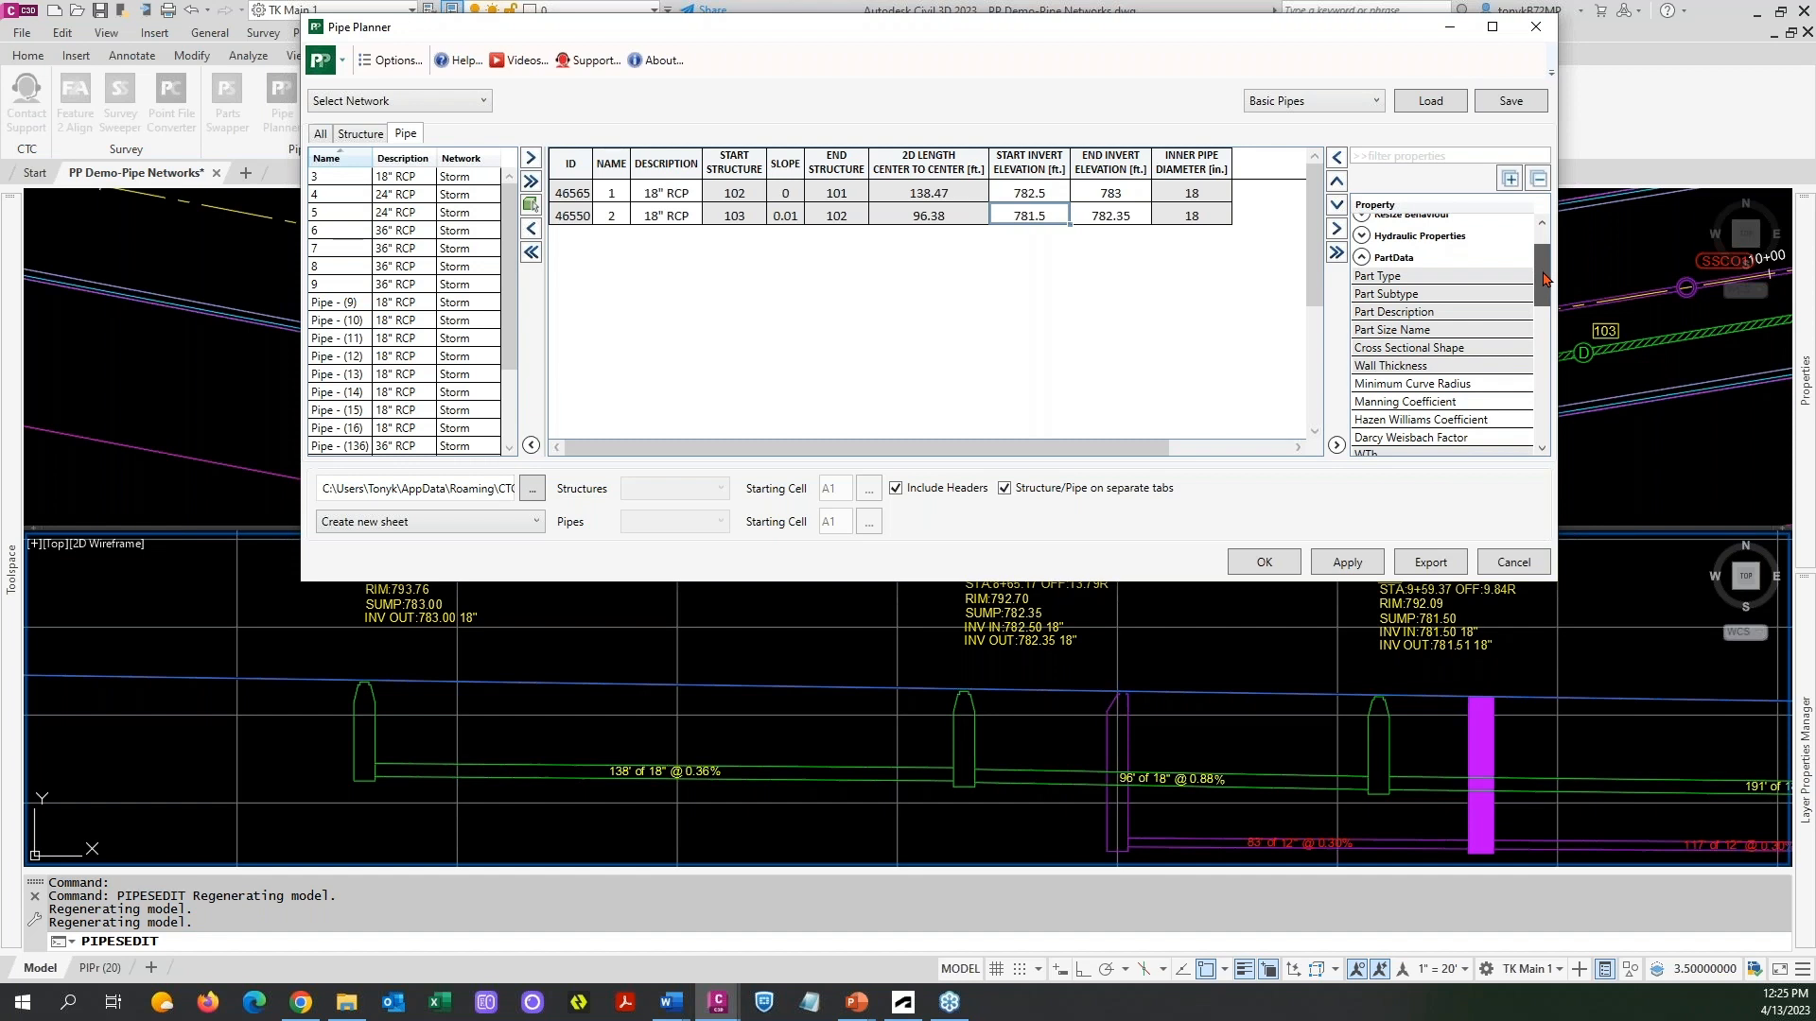
{"action": "left_click_drag", "start_coordinate": [1545, 278], "coordinate": [1536, 307]}
{"action": "left_click", "coordinate": [1538, 179]}
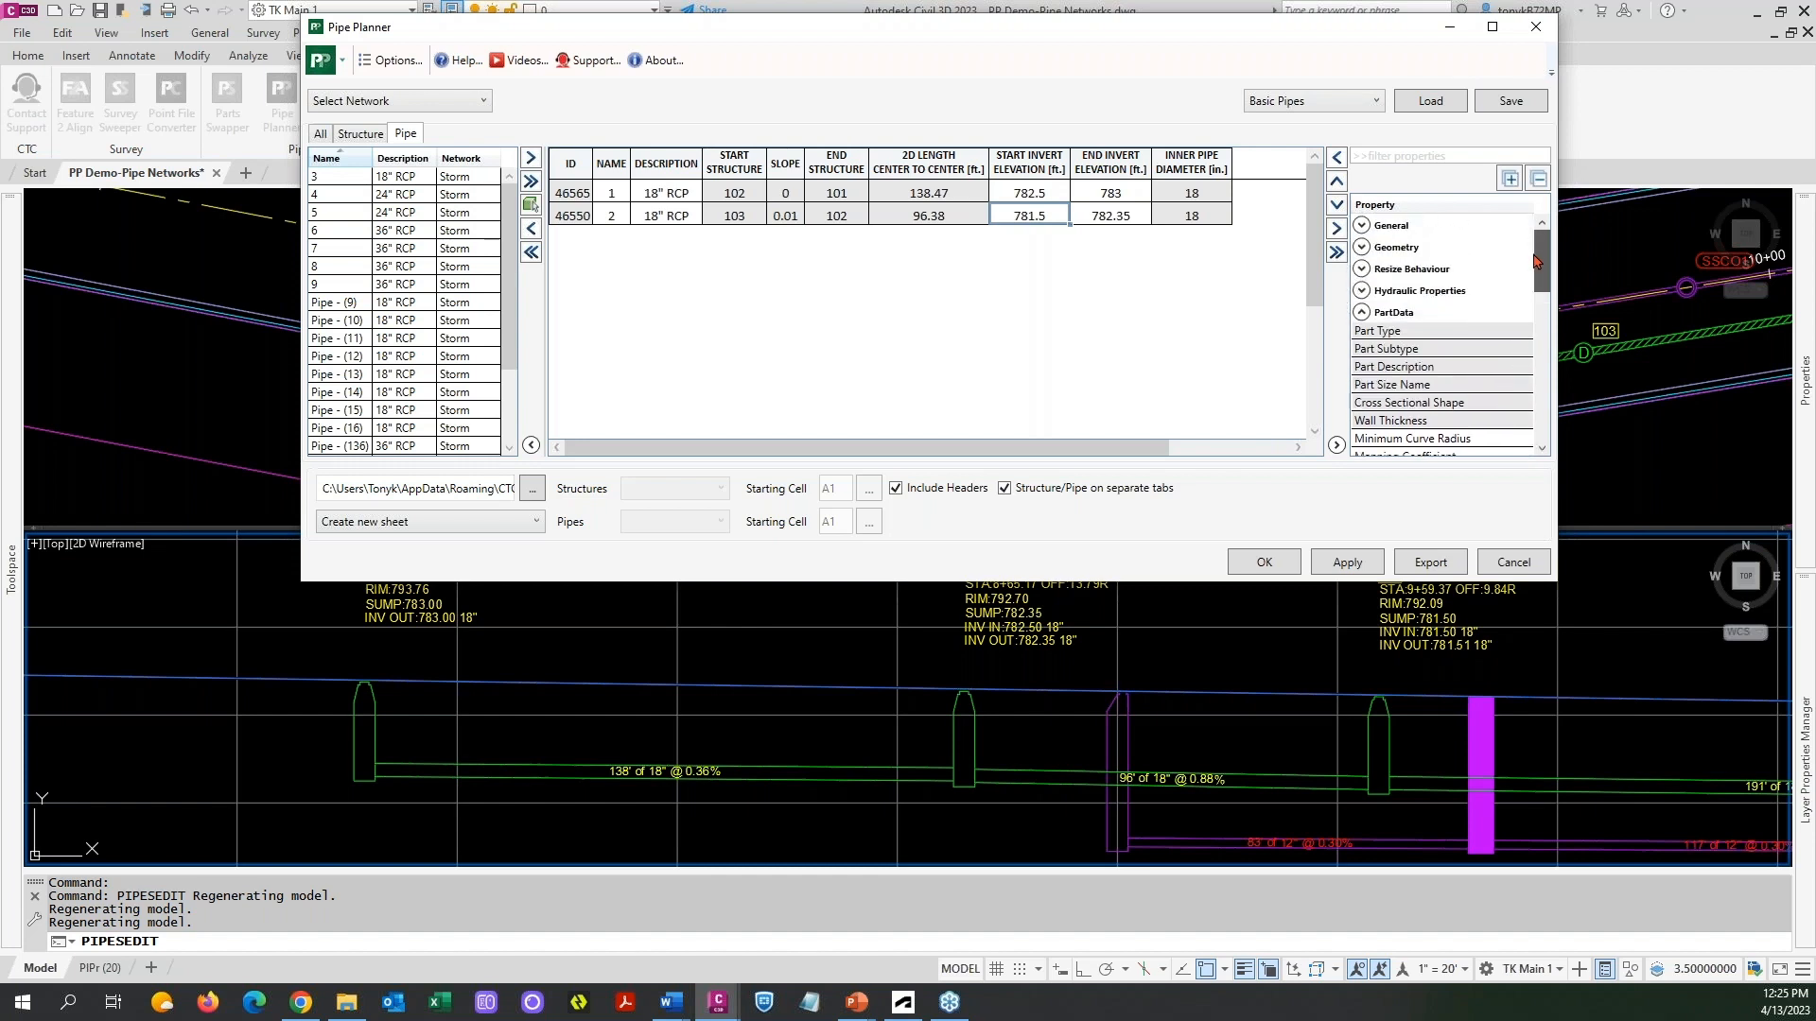
Review the full list of pipe Geometry properties, including slope, crown, centerline, length and cover options, and collapse the category.
{"action": "left_click", "coordinate": [1362, 248]}
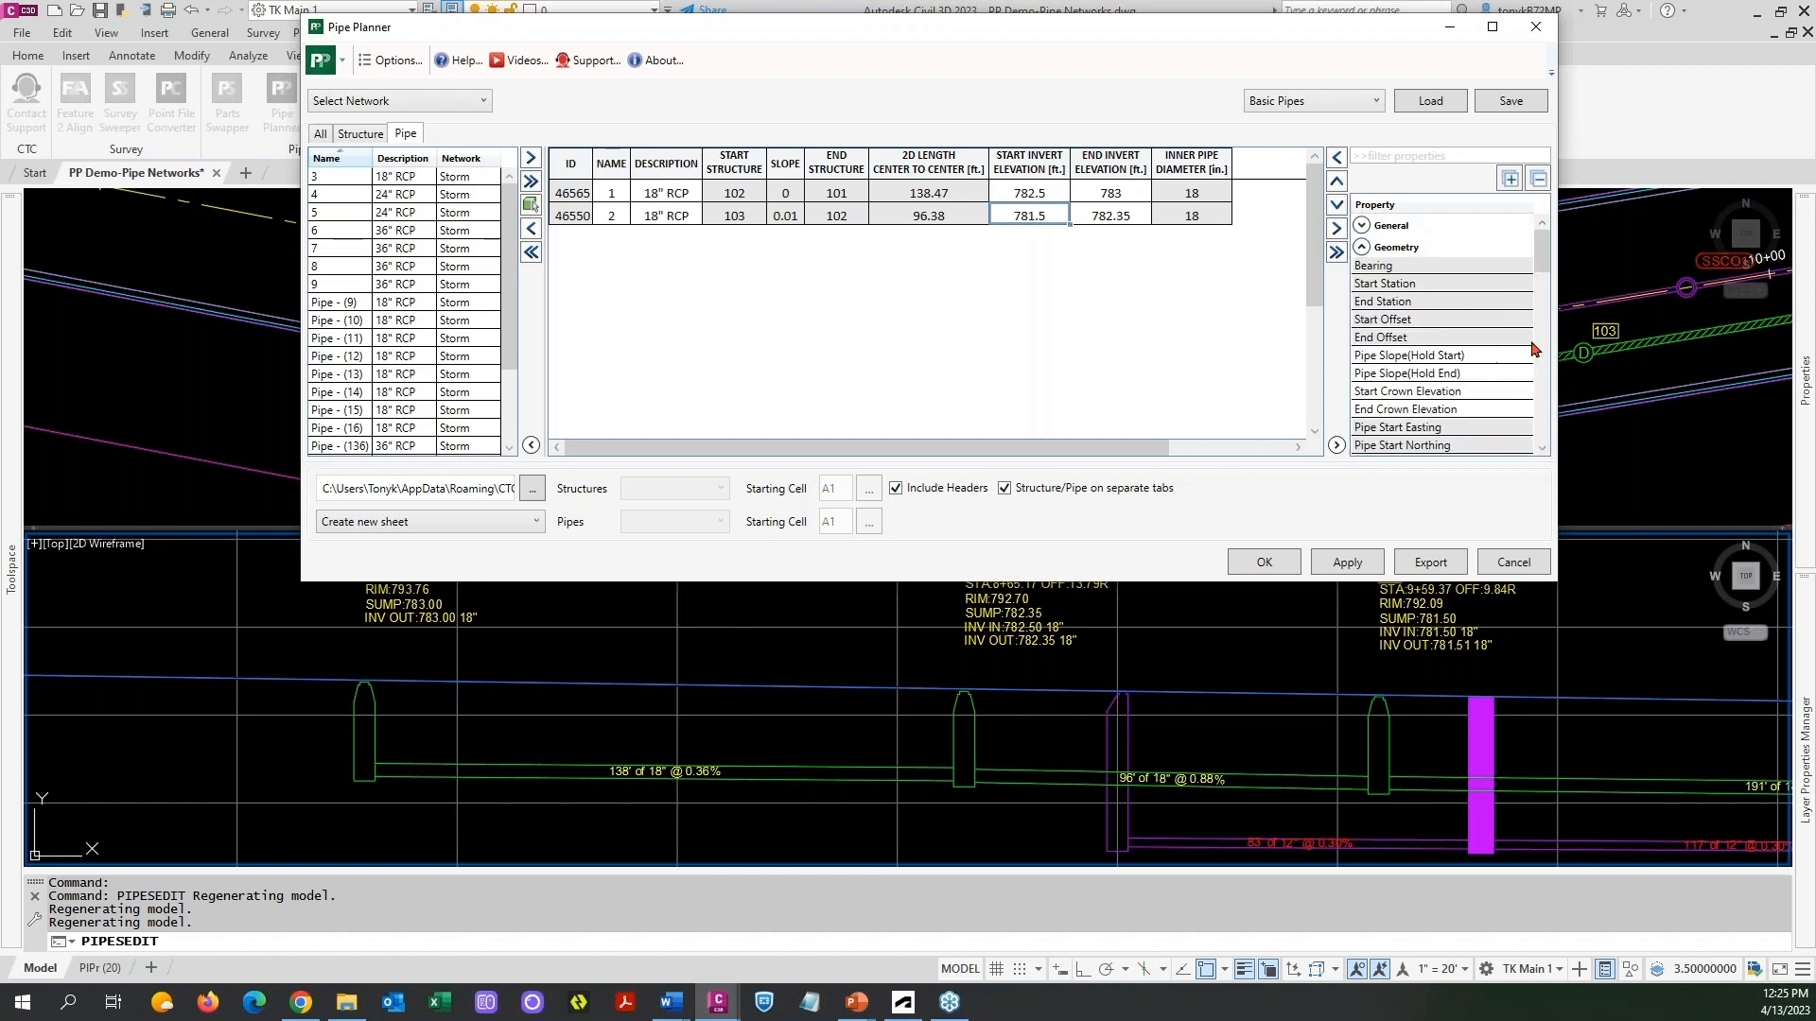
{"action": "left_click", "coordinate": [1539, 262]}
{"action": "left_click_drag", "start_coordinate": [1538, 262], "coordinate": [1539, 280]}
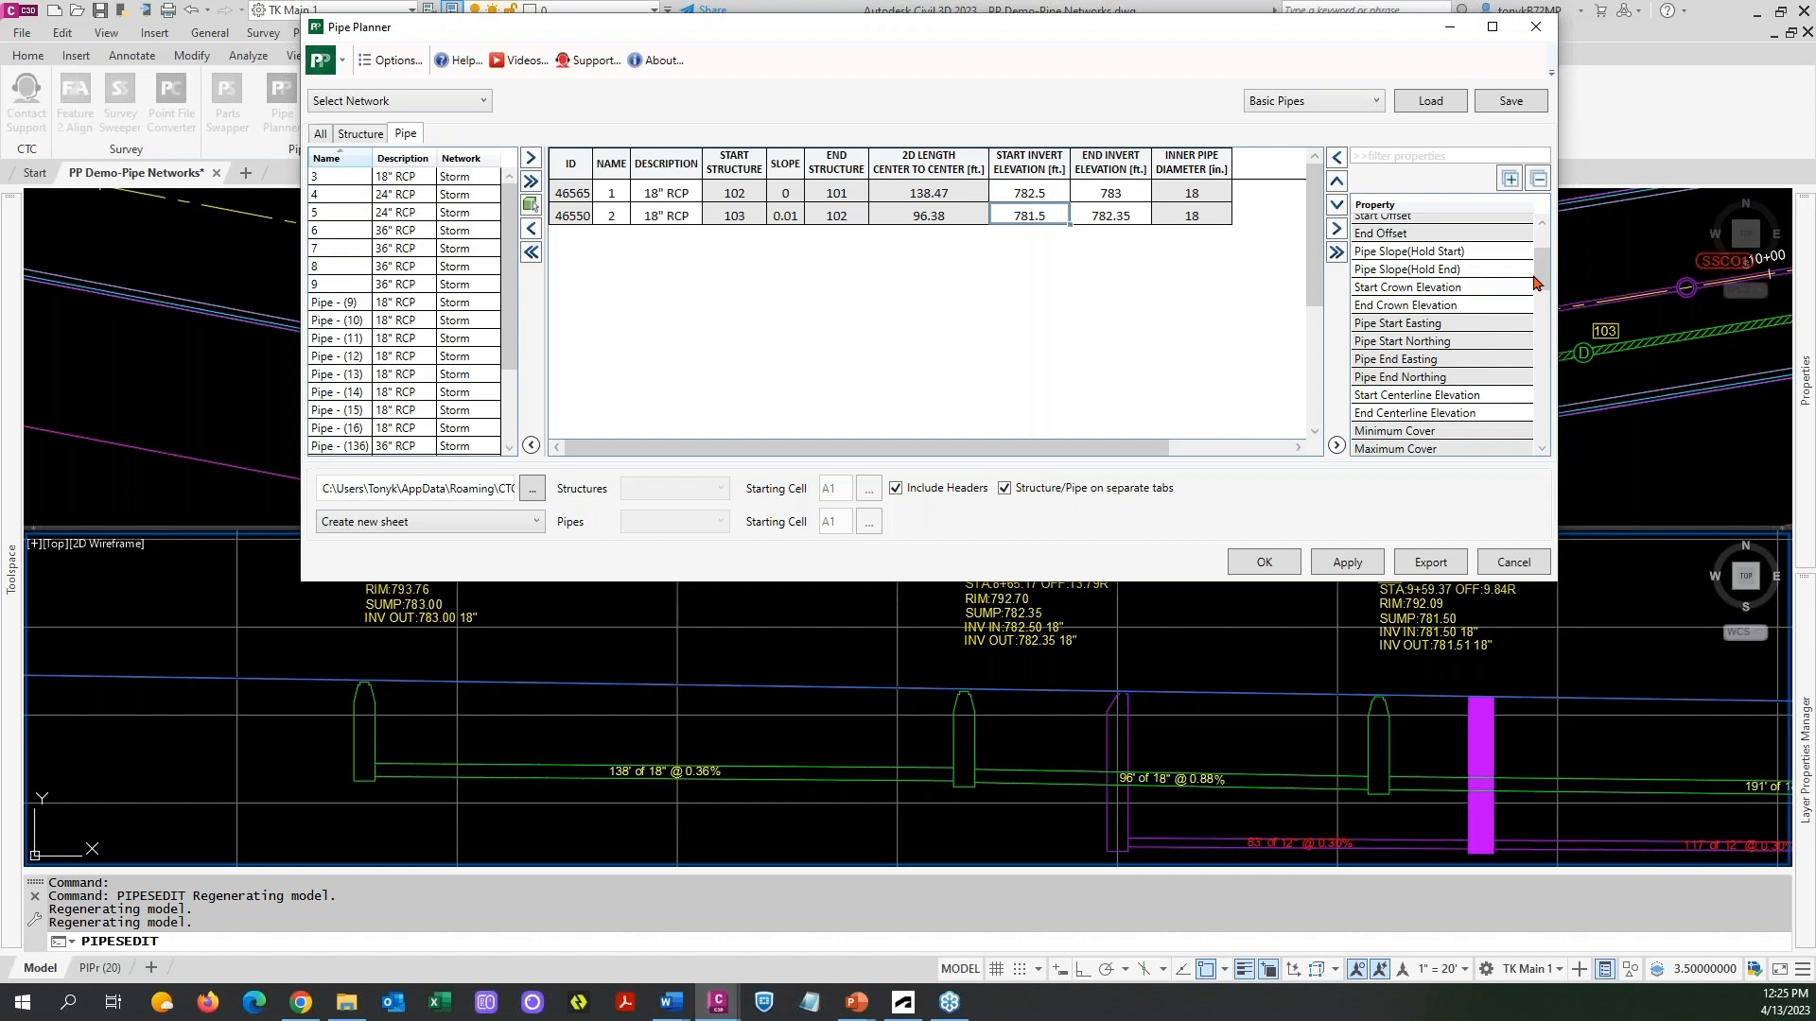
{"action": "mouse_move", "coordinate": [1538, 282]}
{"action": "left_mouse_down"}
{"action": "mouse_move", "coordinate": [1546, 265]}
{"action": "mouse_move", "coordinate": [1541, 296]}
{"action": "left_mouse_up"}
{"action": "left_click", "coordinate": [1229, 311]}
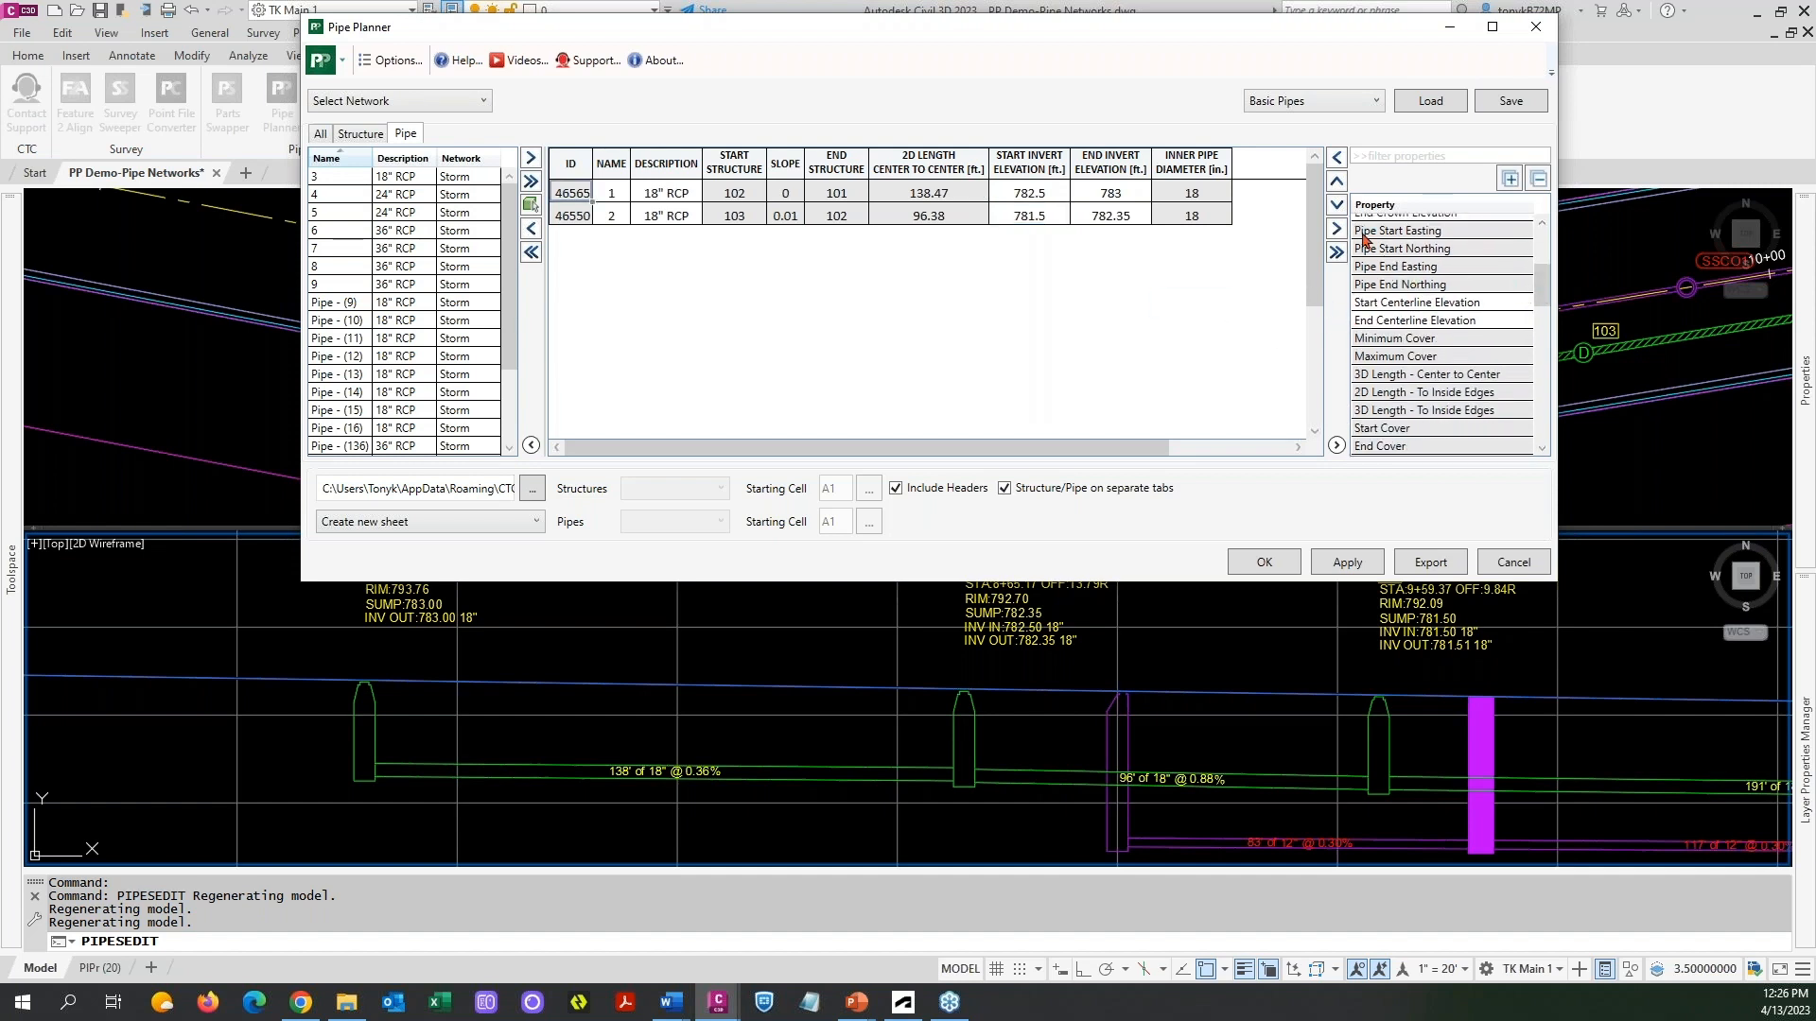
{"action": "left_click_drag", "start_coordinate": [1536, 285], "coordinate": [1538, 244]}
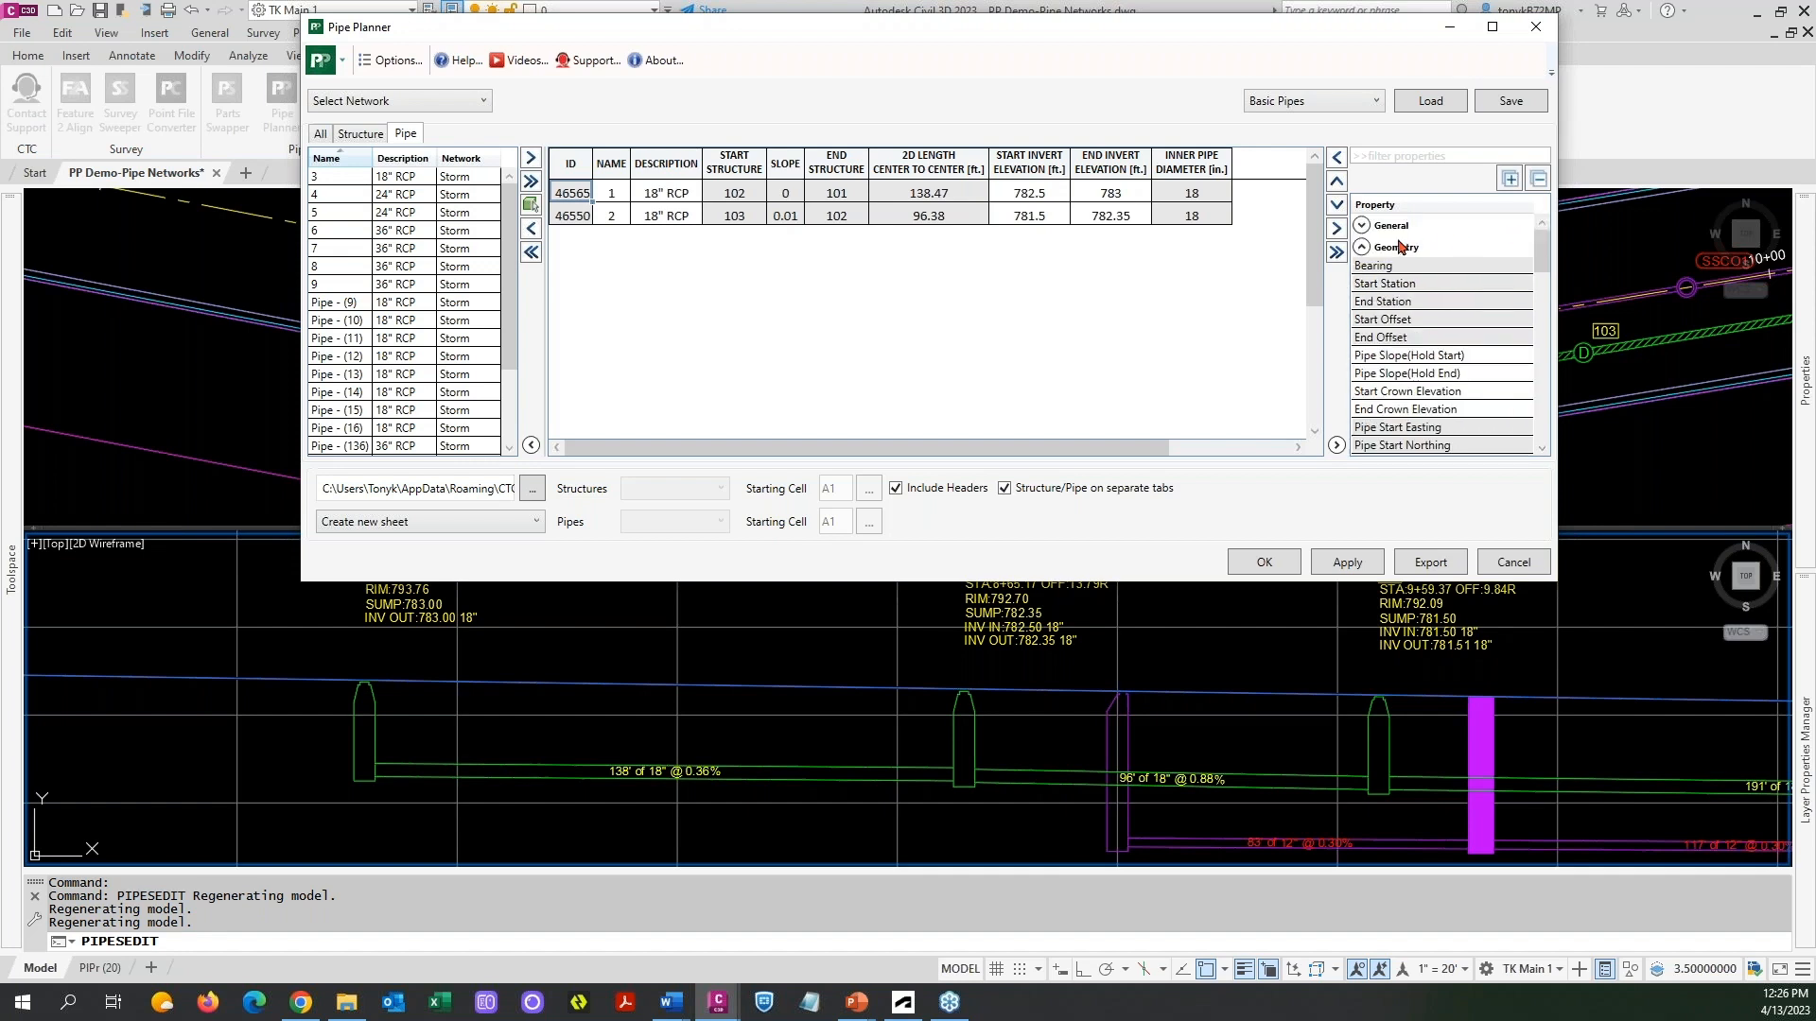
{"action": "left_click", "coordinate": [1363, 249]}
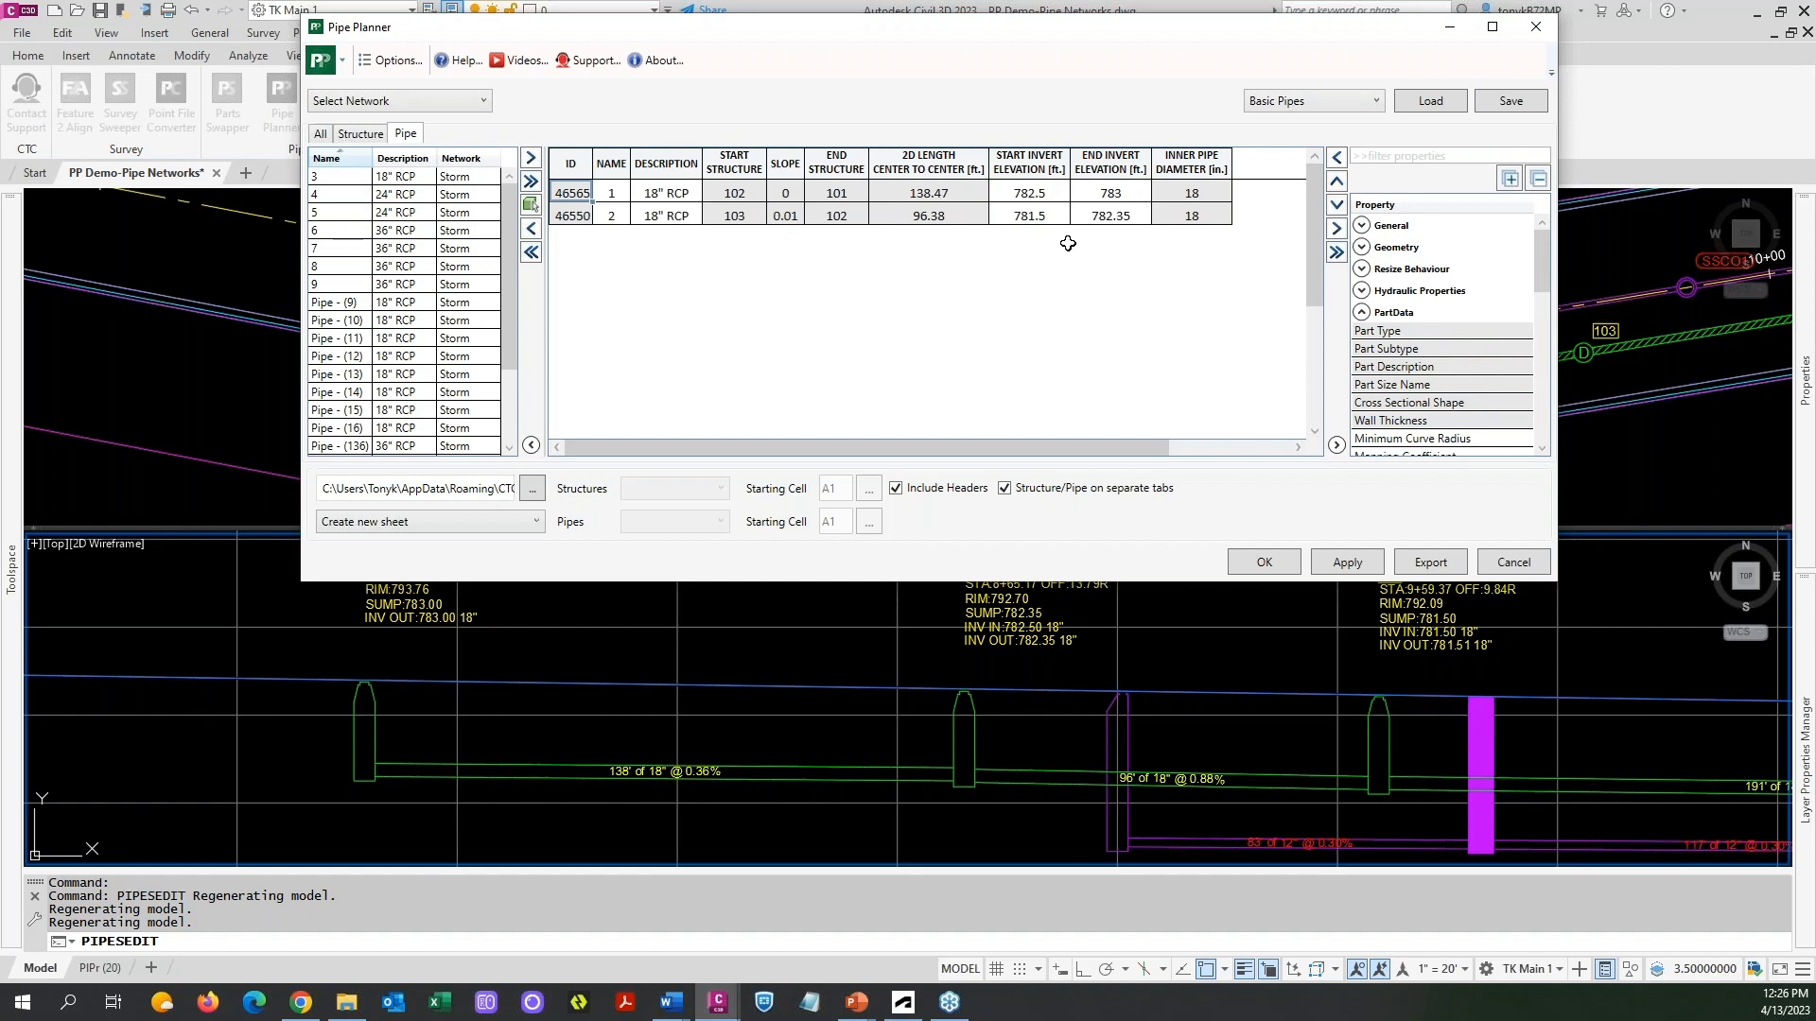
Accept the pipe edits and close Pipe Planner, leaving nothing selected in the profile view.
{"action": "left_click", "coordinate": [1267, 562]}
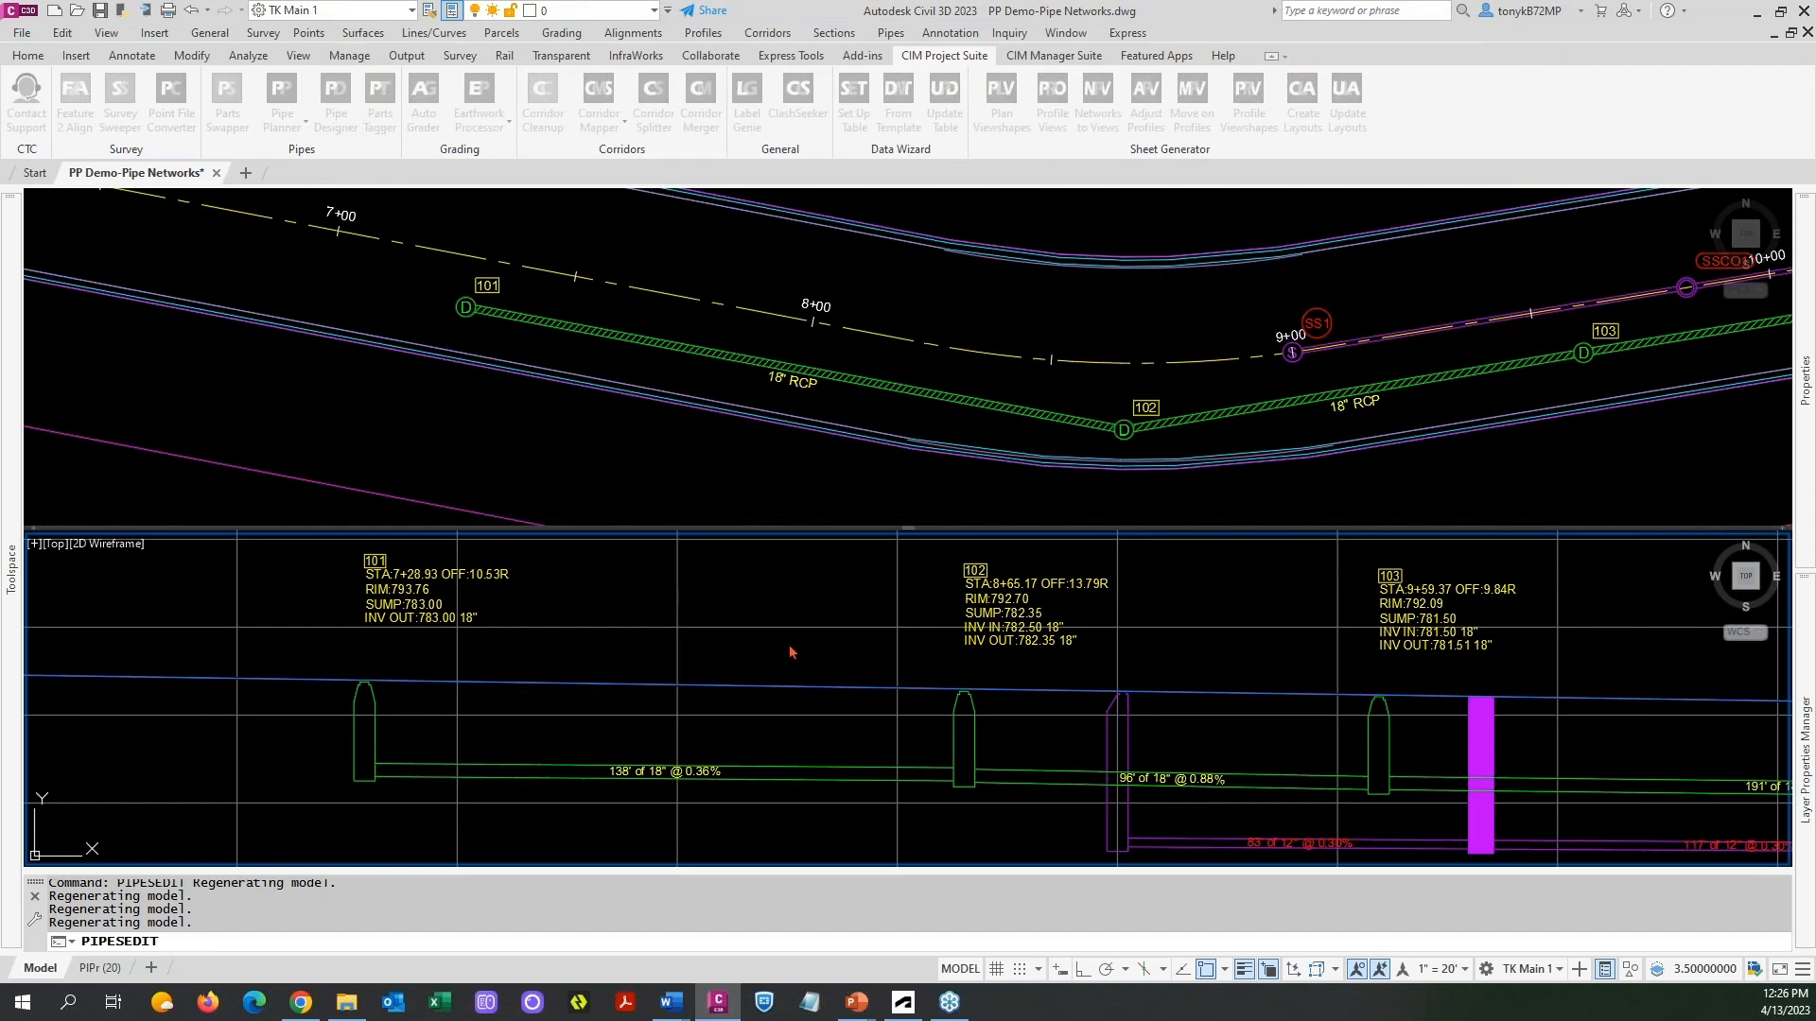
{"action": "left_click", "coordinate": [772, 592]}
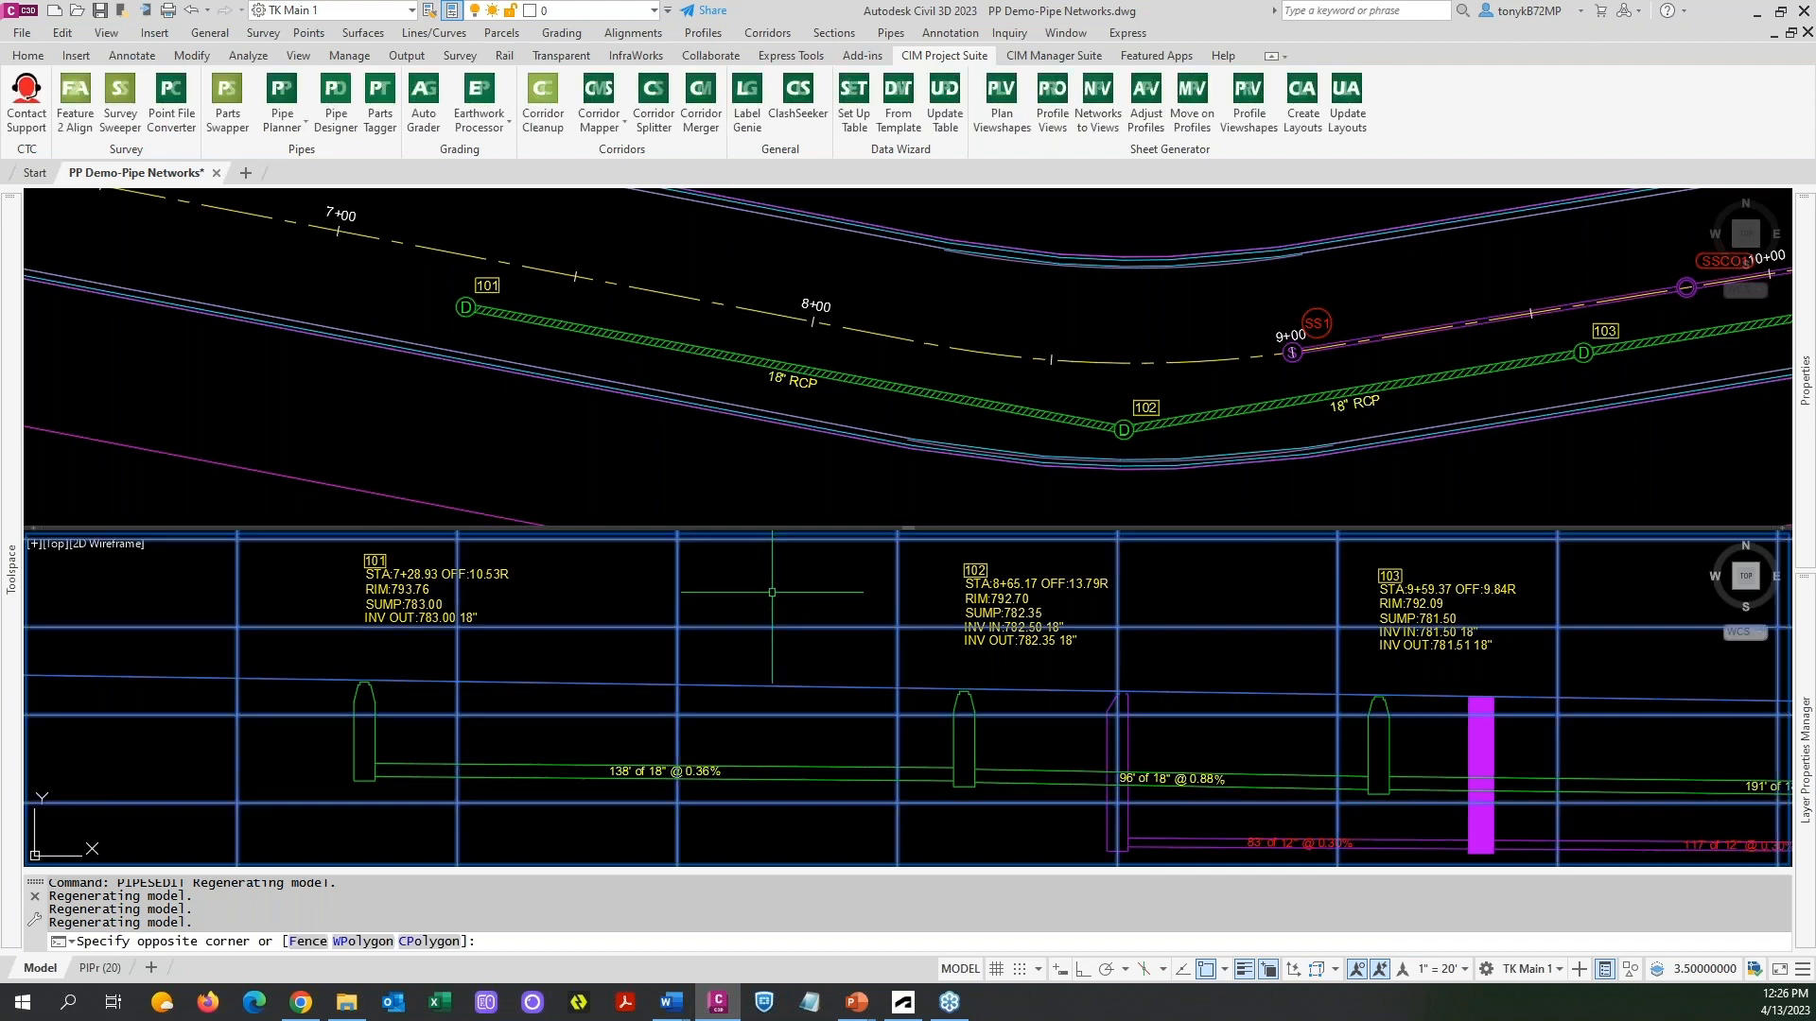
{"action": "left_click", "coordinate": [771, 592]}
{"action": "key", "text": "Escape"}
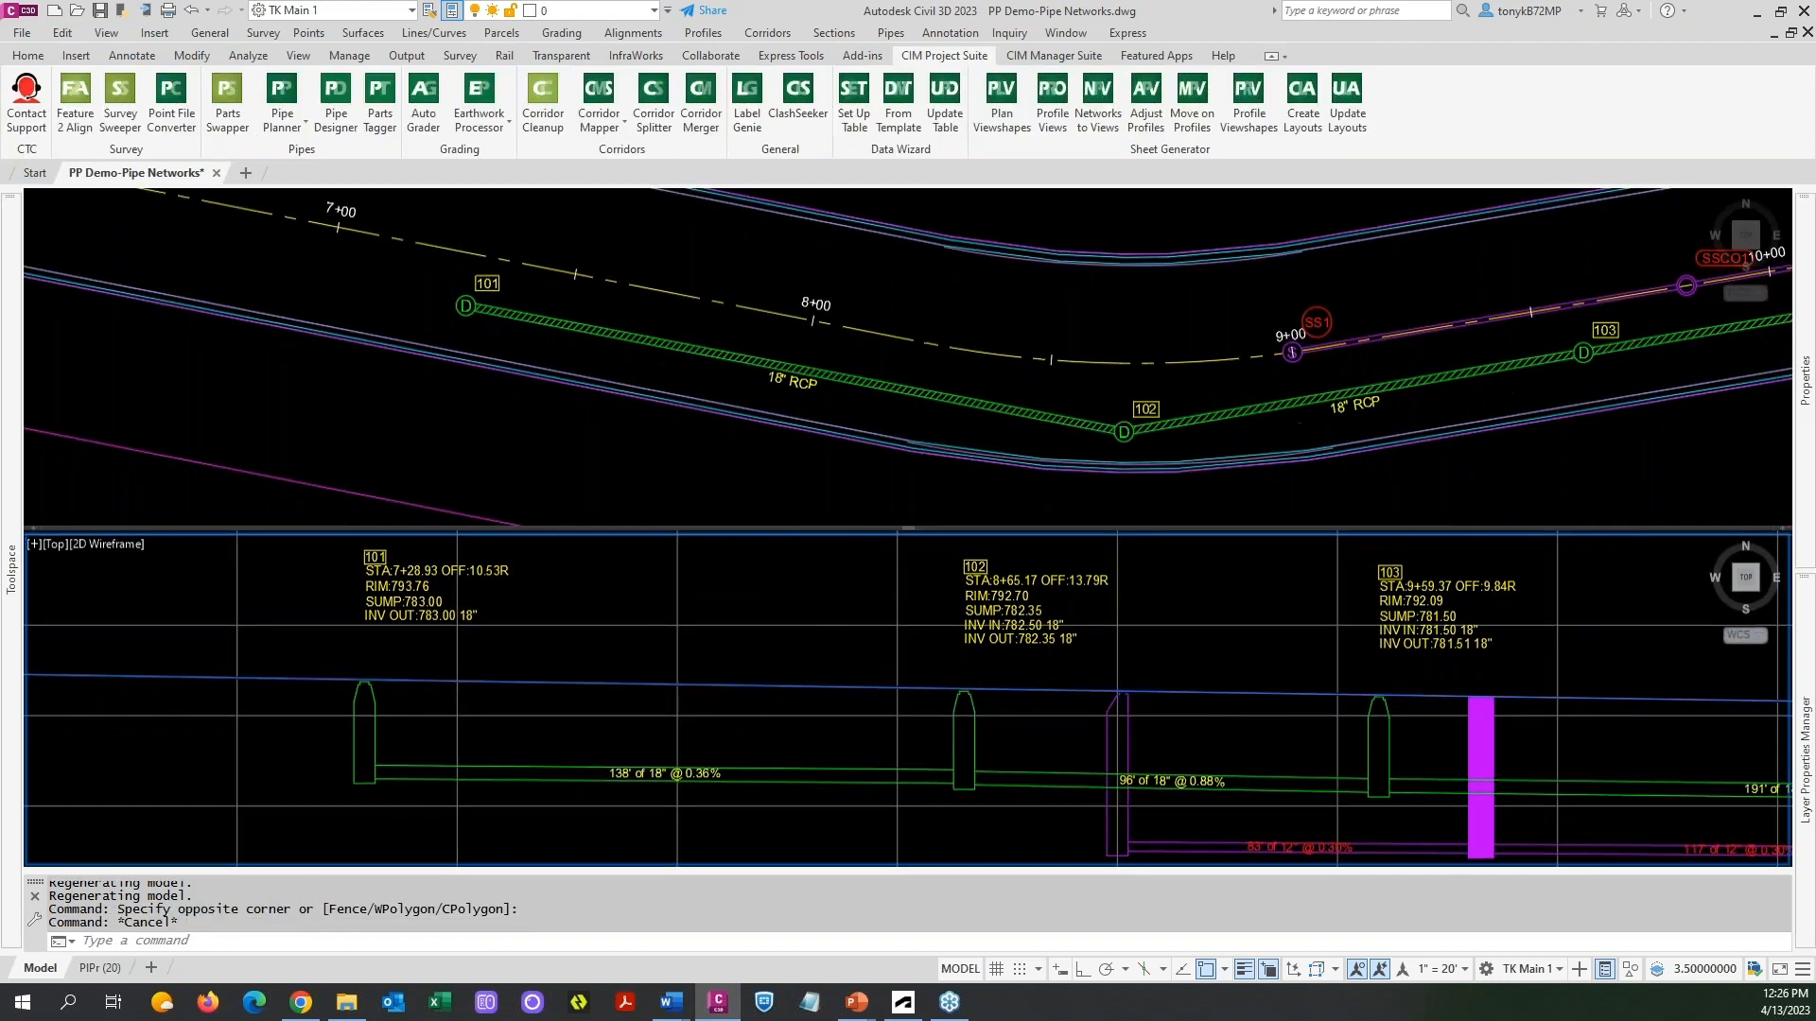
Undo the Pipe Planner invert elevation edits in the drawing.
{"action": "type", "text": "u"}
{"action": "key", "text": "Return"}
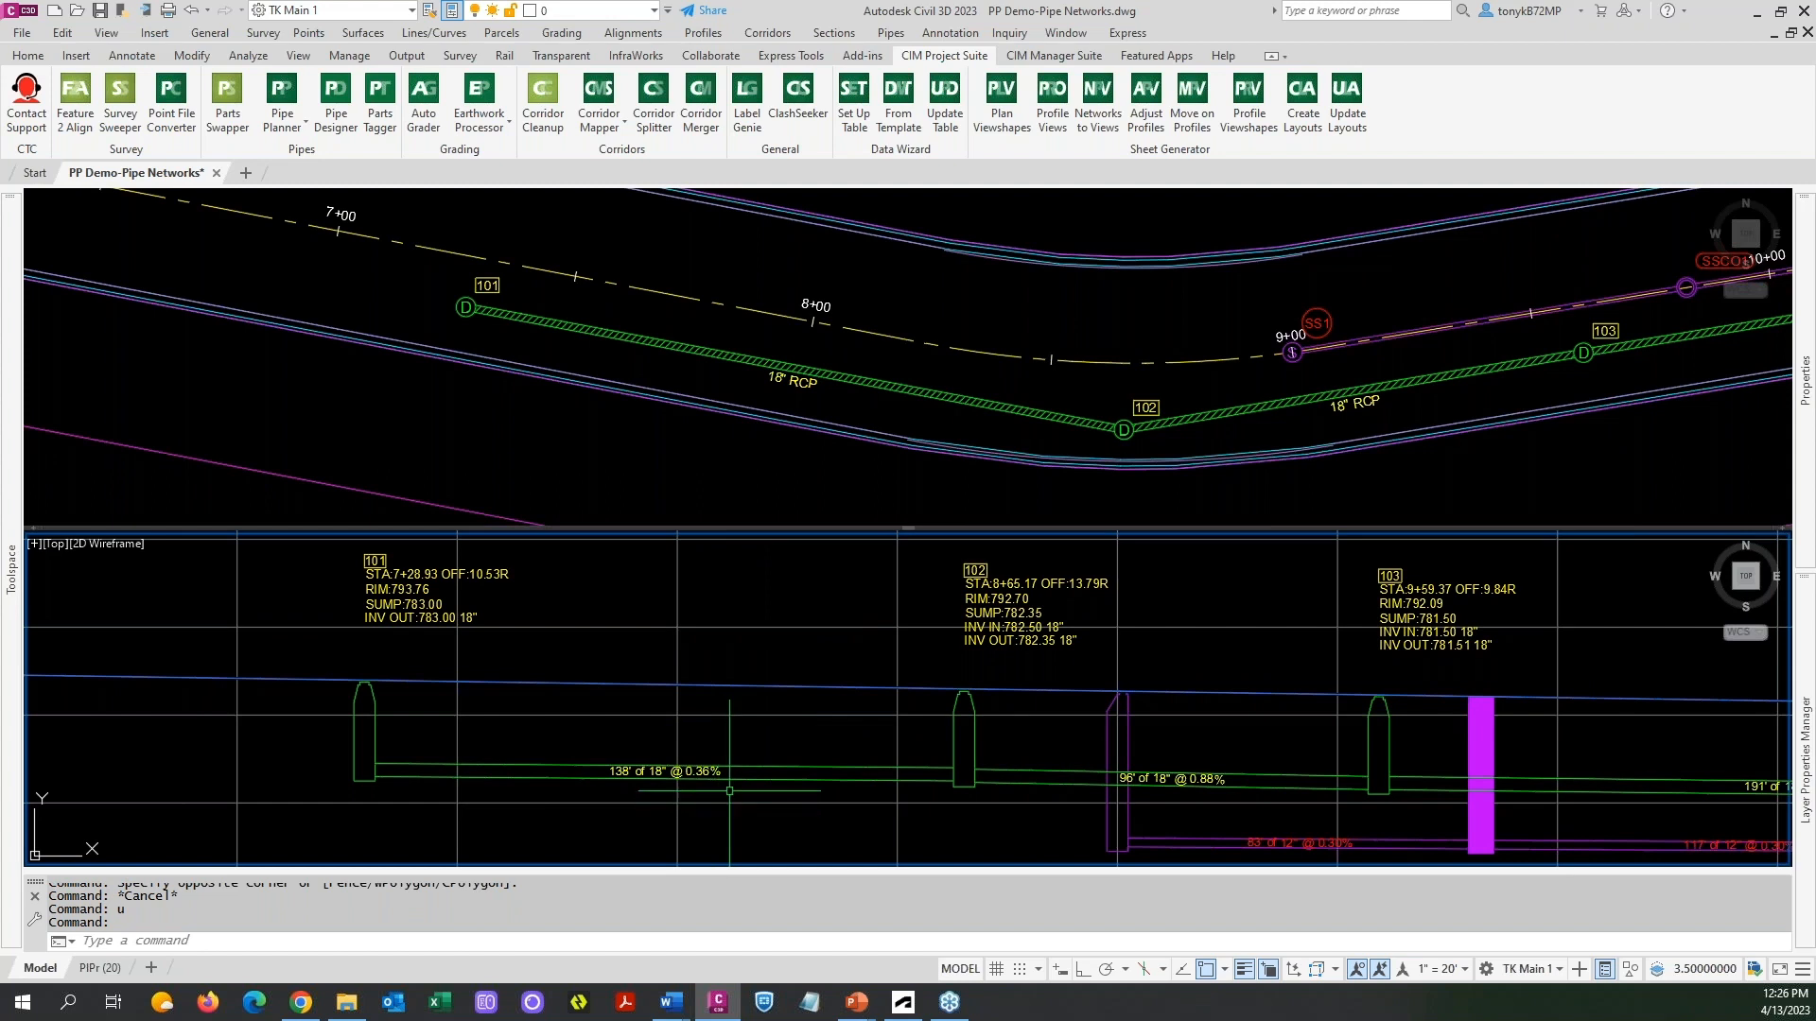
{"action": "key", "text": "Return"}
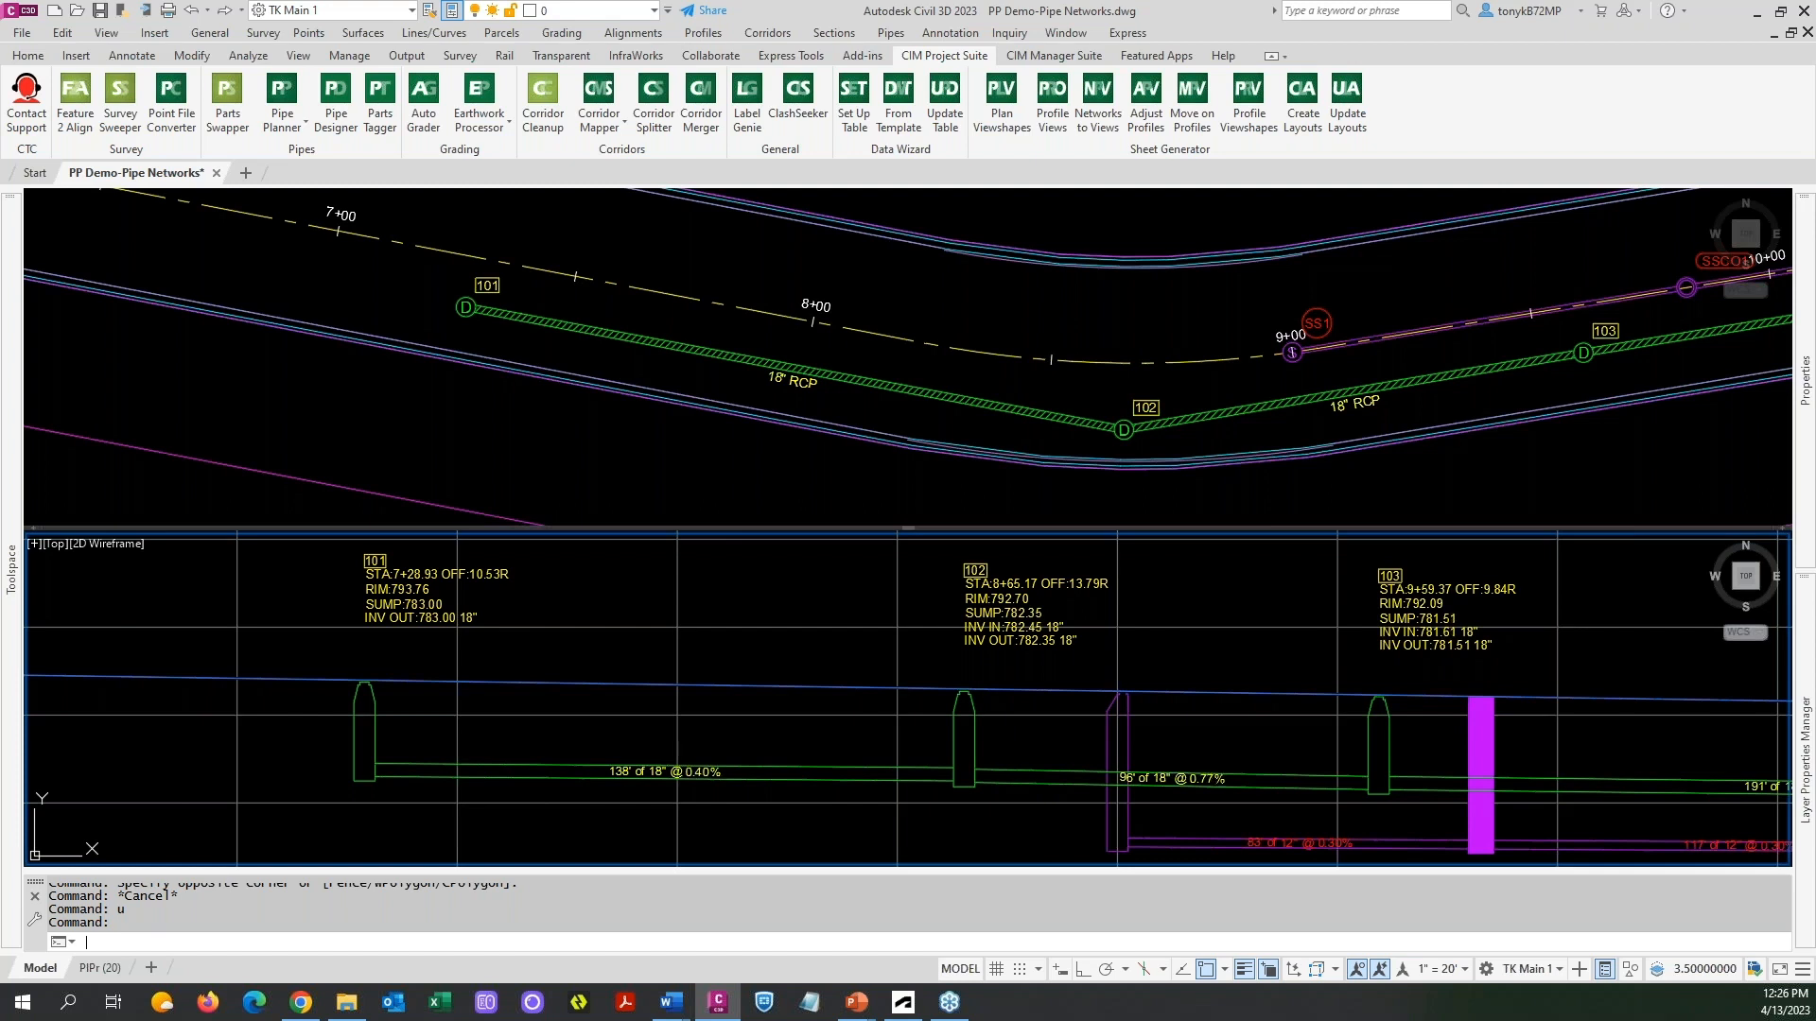
{"action": "type", "text": "u"}
{"action": "key", "text": "Return"}
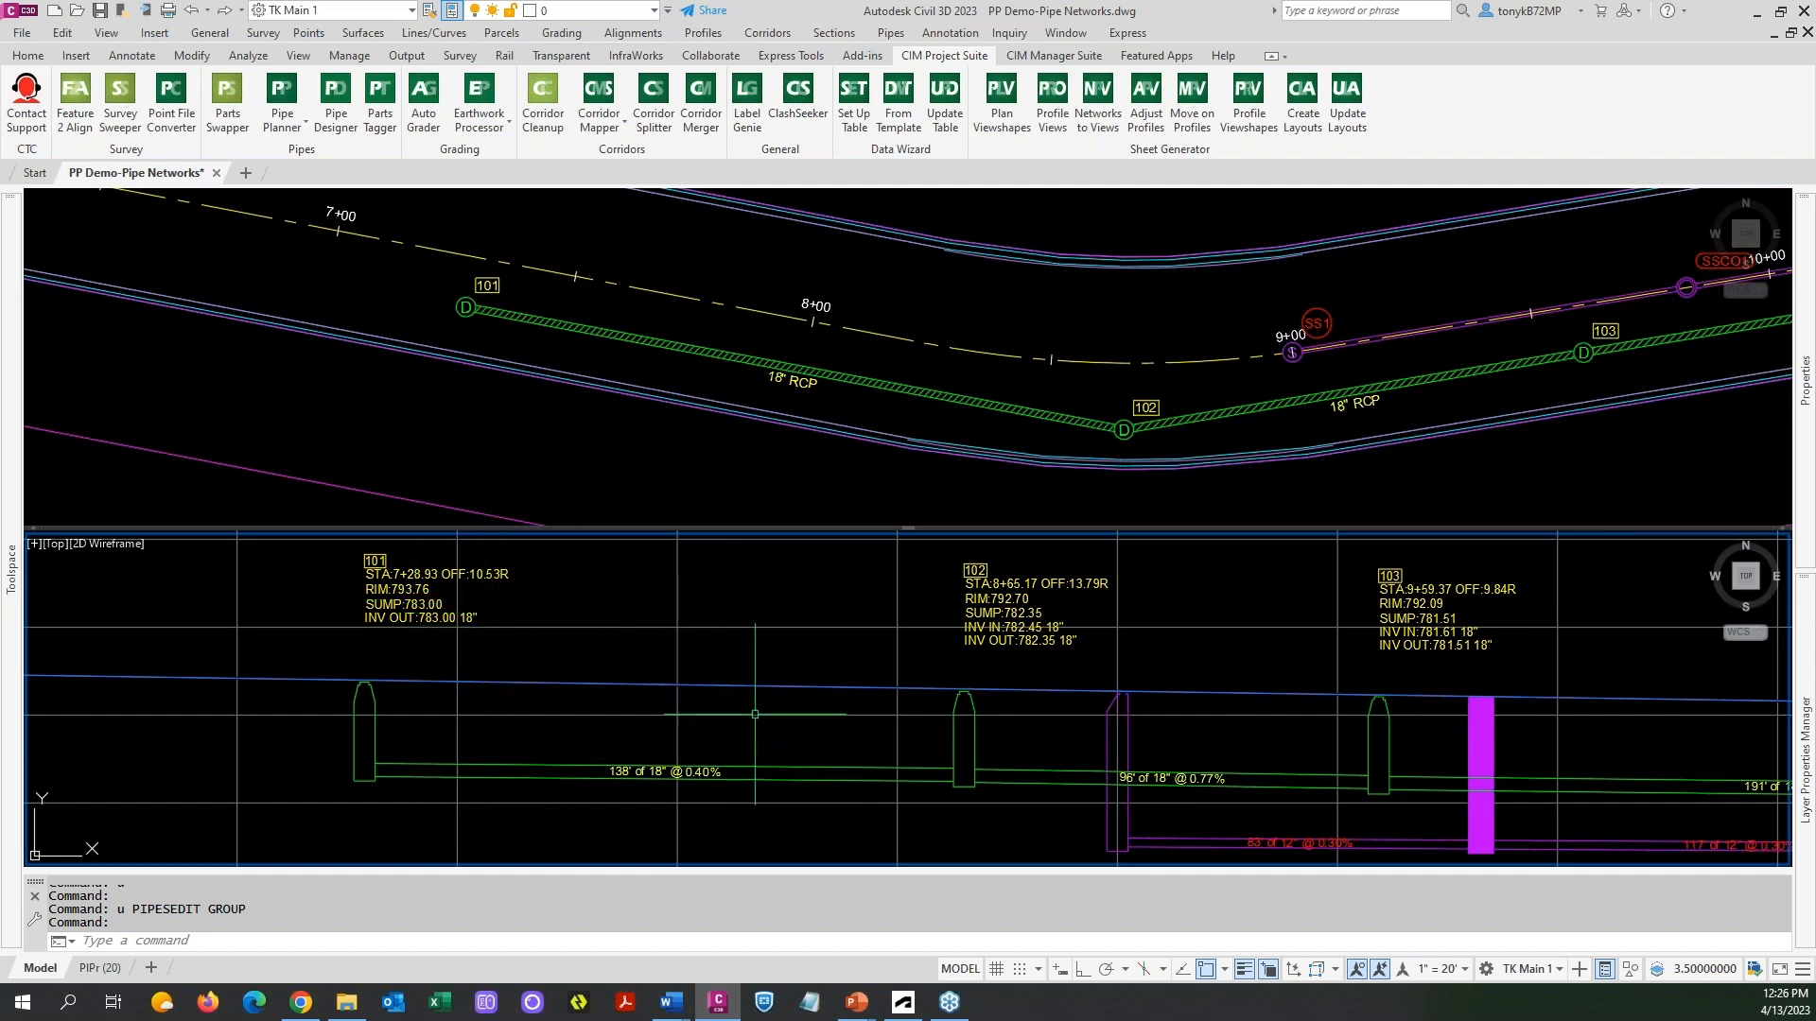
{"action": "key", "text": "ctrl"}
{"action": "key", "text": "ctrl"}
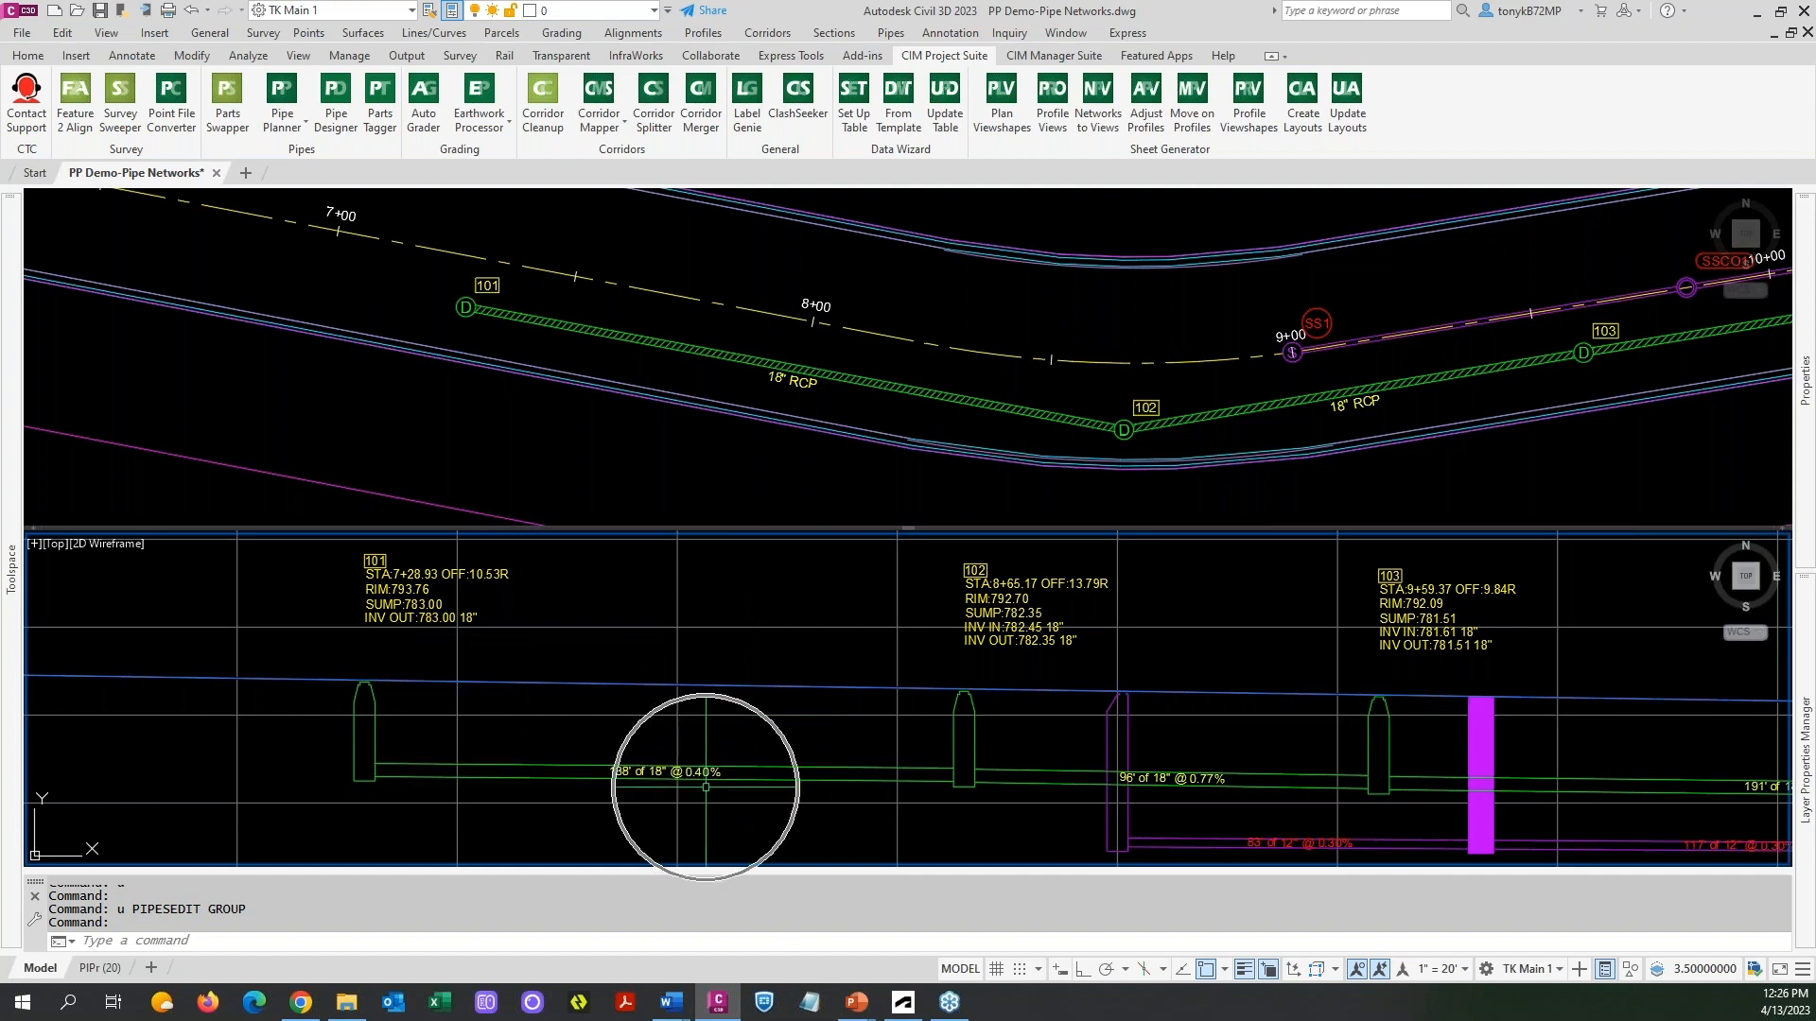
{"action": "key", "text": "Escape"}
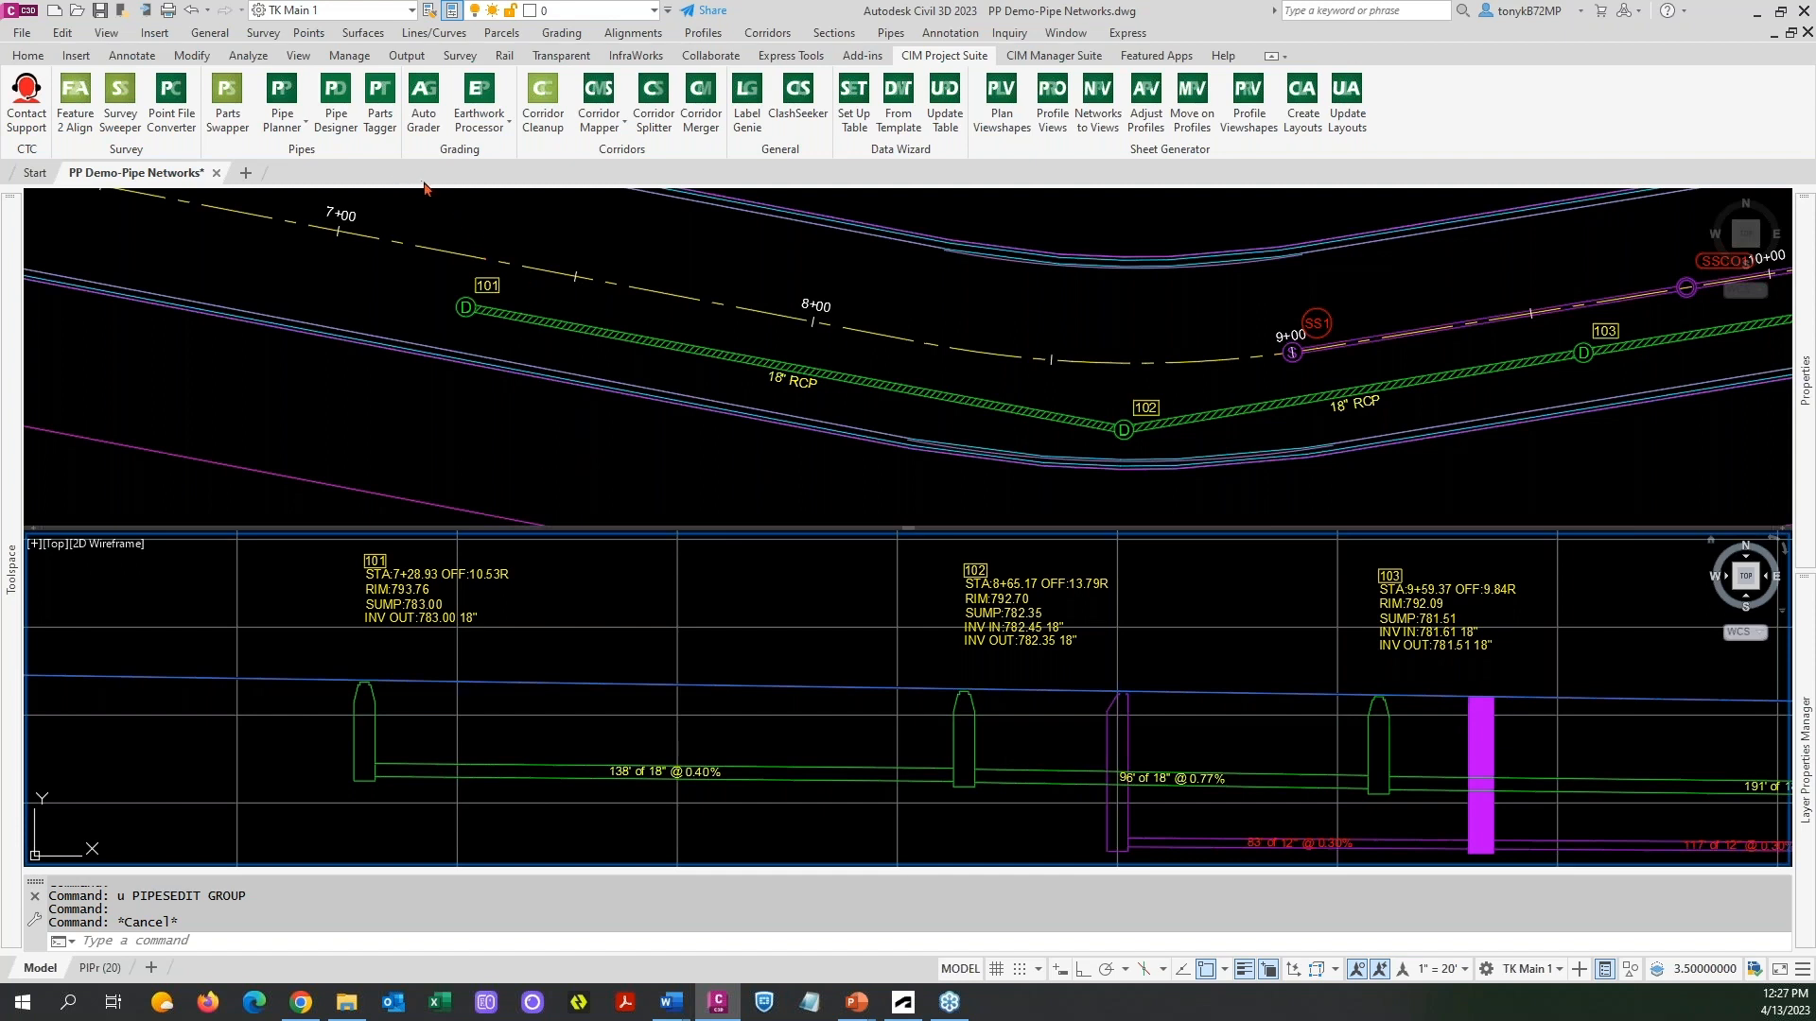
Reopen Pipe Planner, set the sump depth of structure 101 to 0 in the combined parts table, and apply it to the drawing.
{"action": "left_click", "coordinate": [307, 129]}
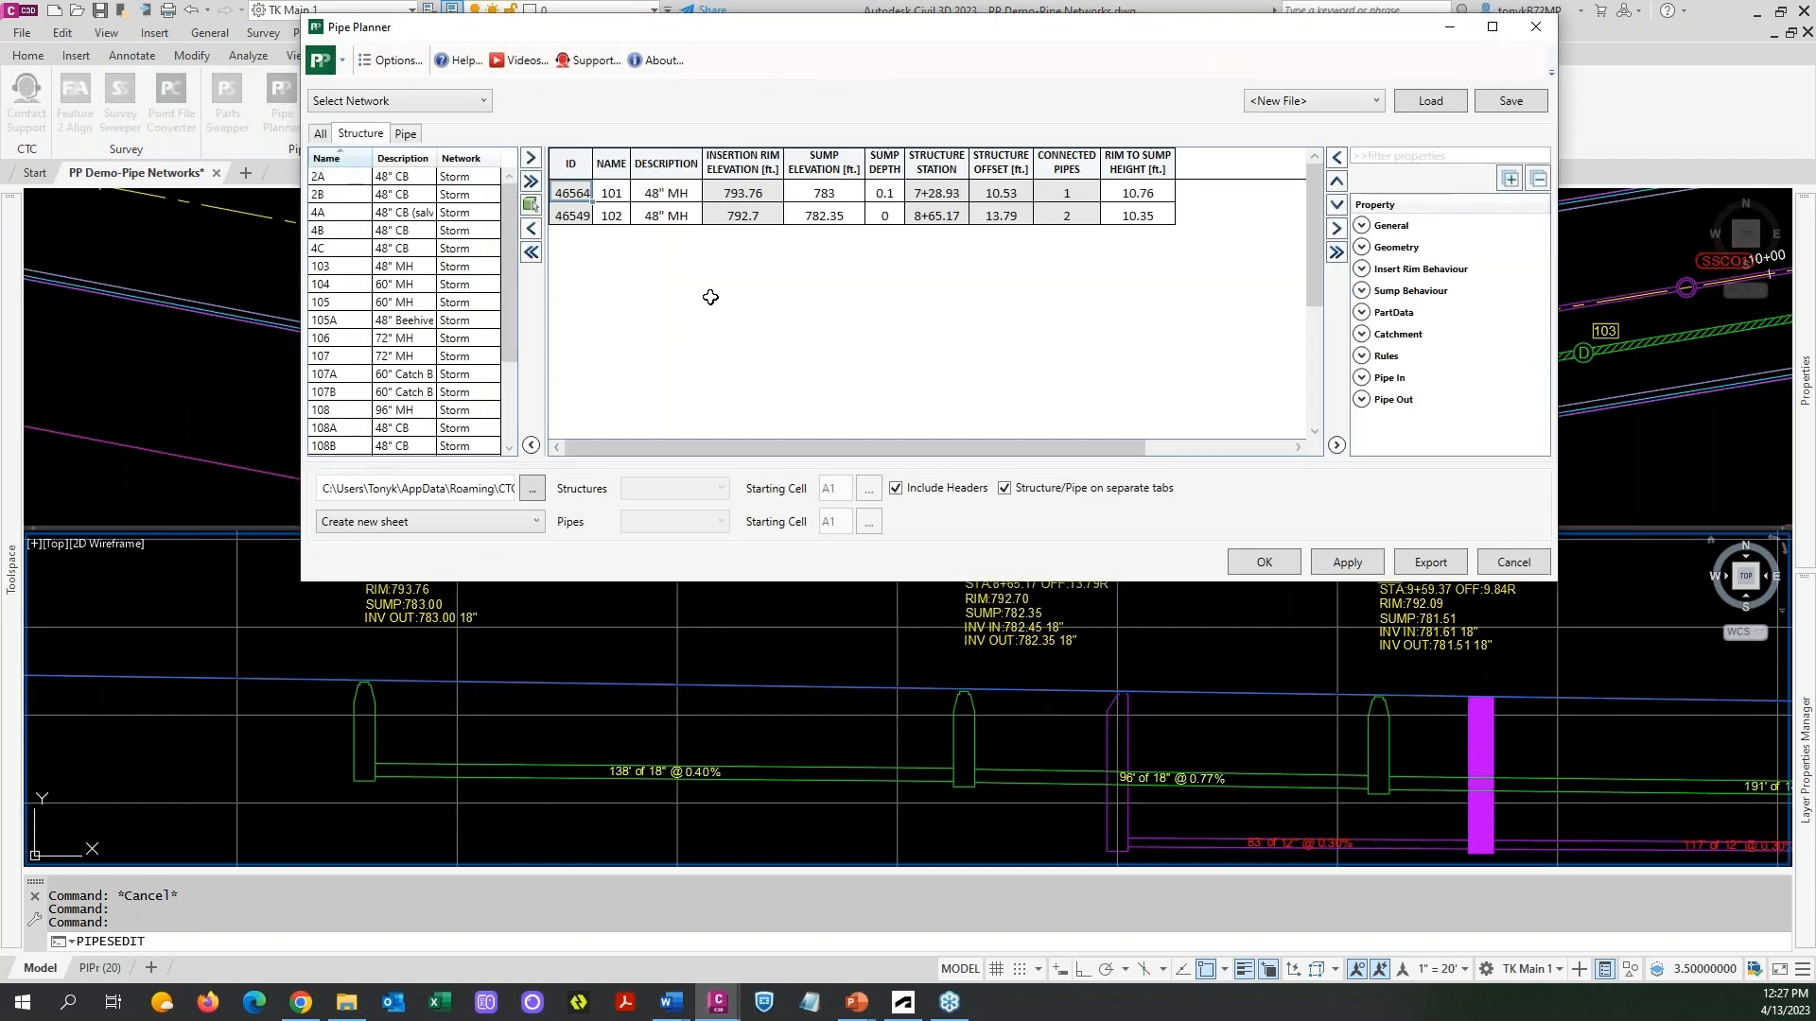
{"action": "left_click", "coordinate": [322, 133]}
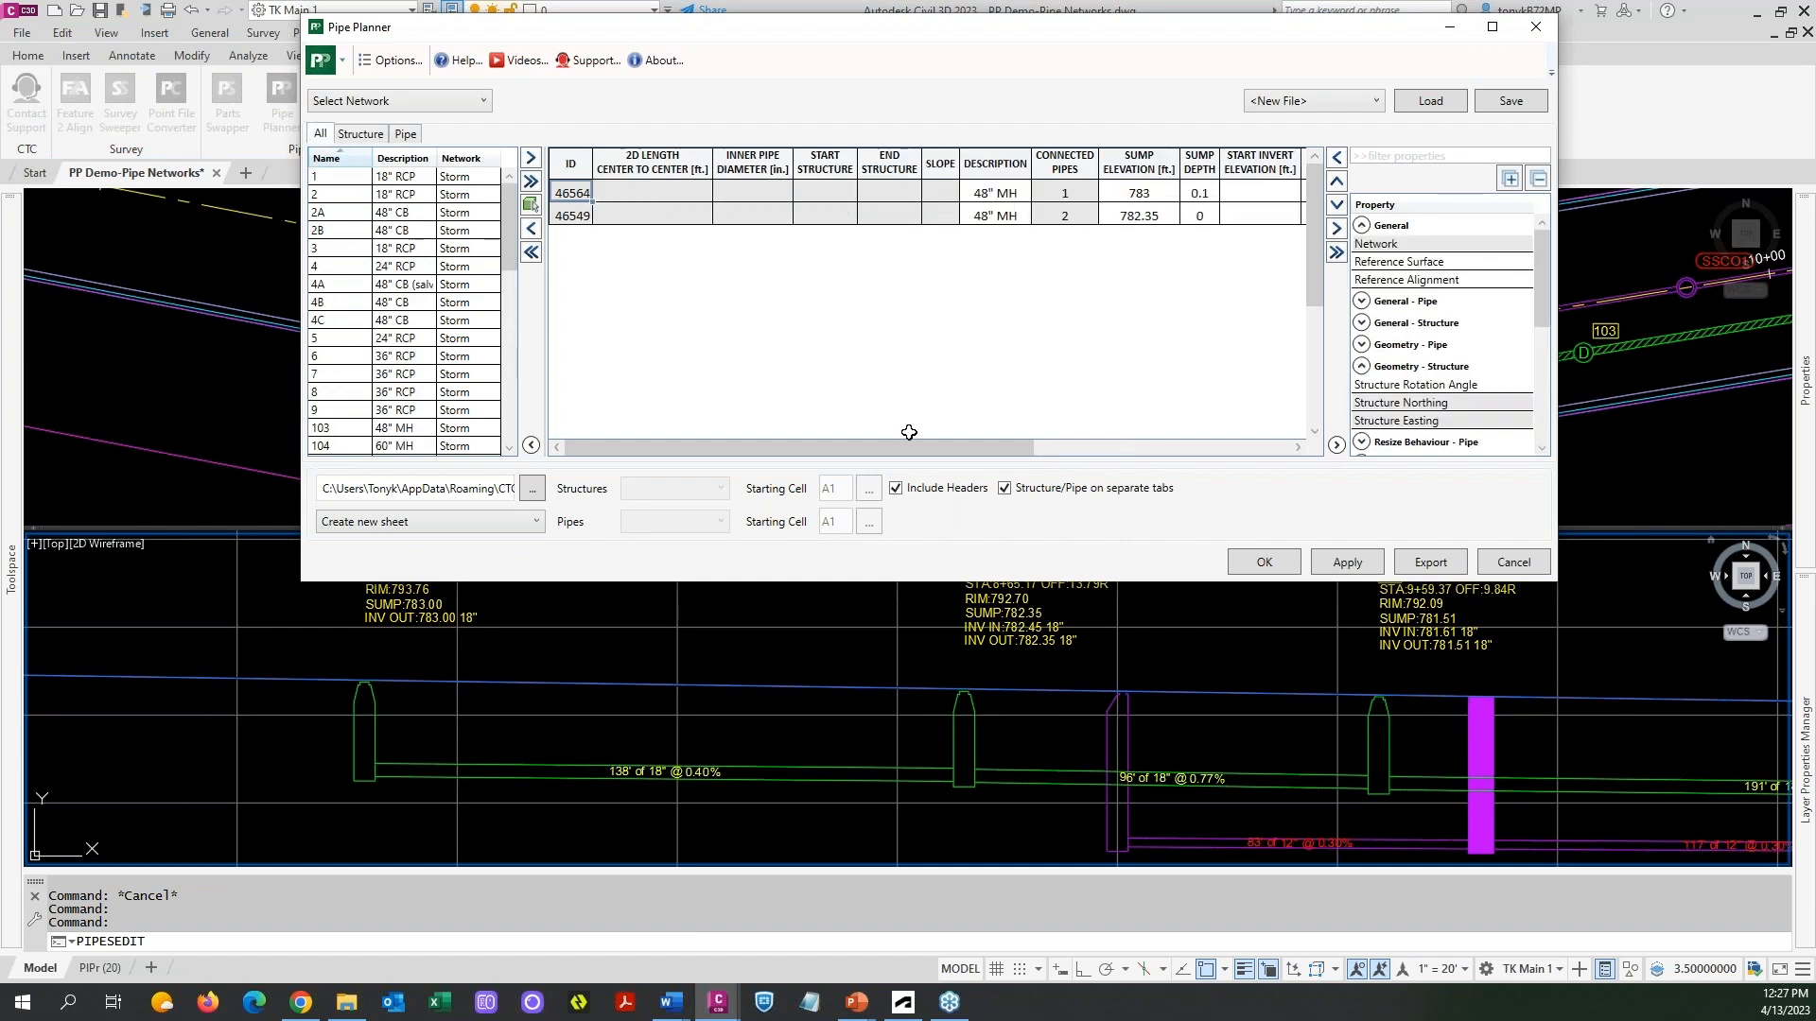
{"action": "left_click", "coordinate": [1200, 191]}
{"action": "type", "text": "0.1"}
{"action": "double_click", "coordinate": [1200, 191]}
{"action": "type", "text": "0"}
{"action": "key", "text": "Return"}
{"action": "left_click", "coordinate": [1347, 562]}
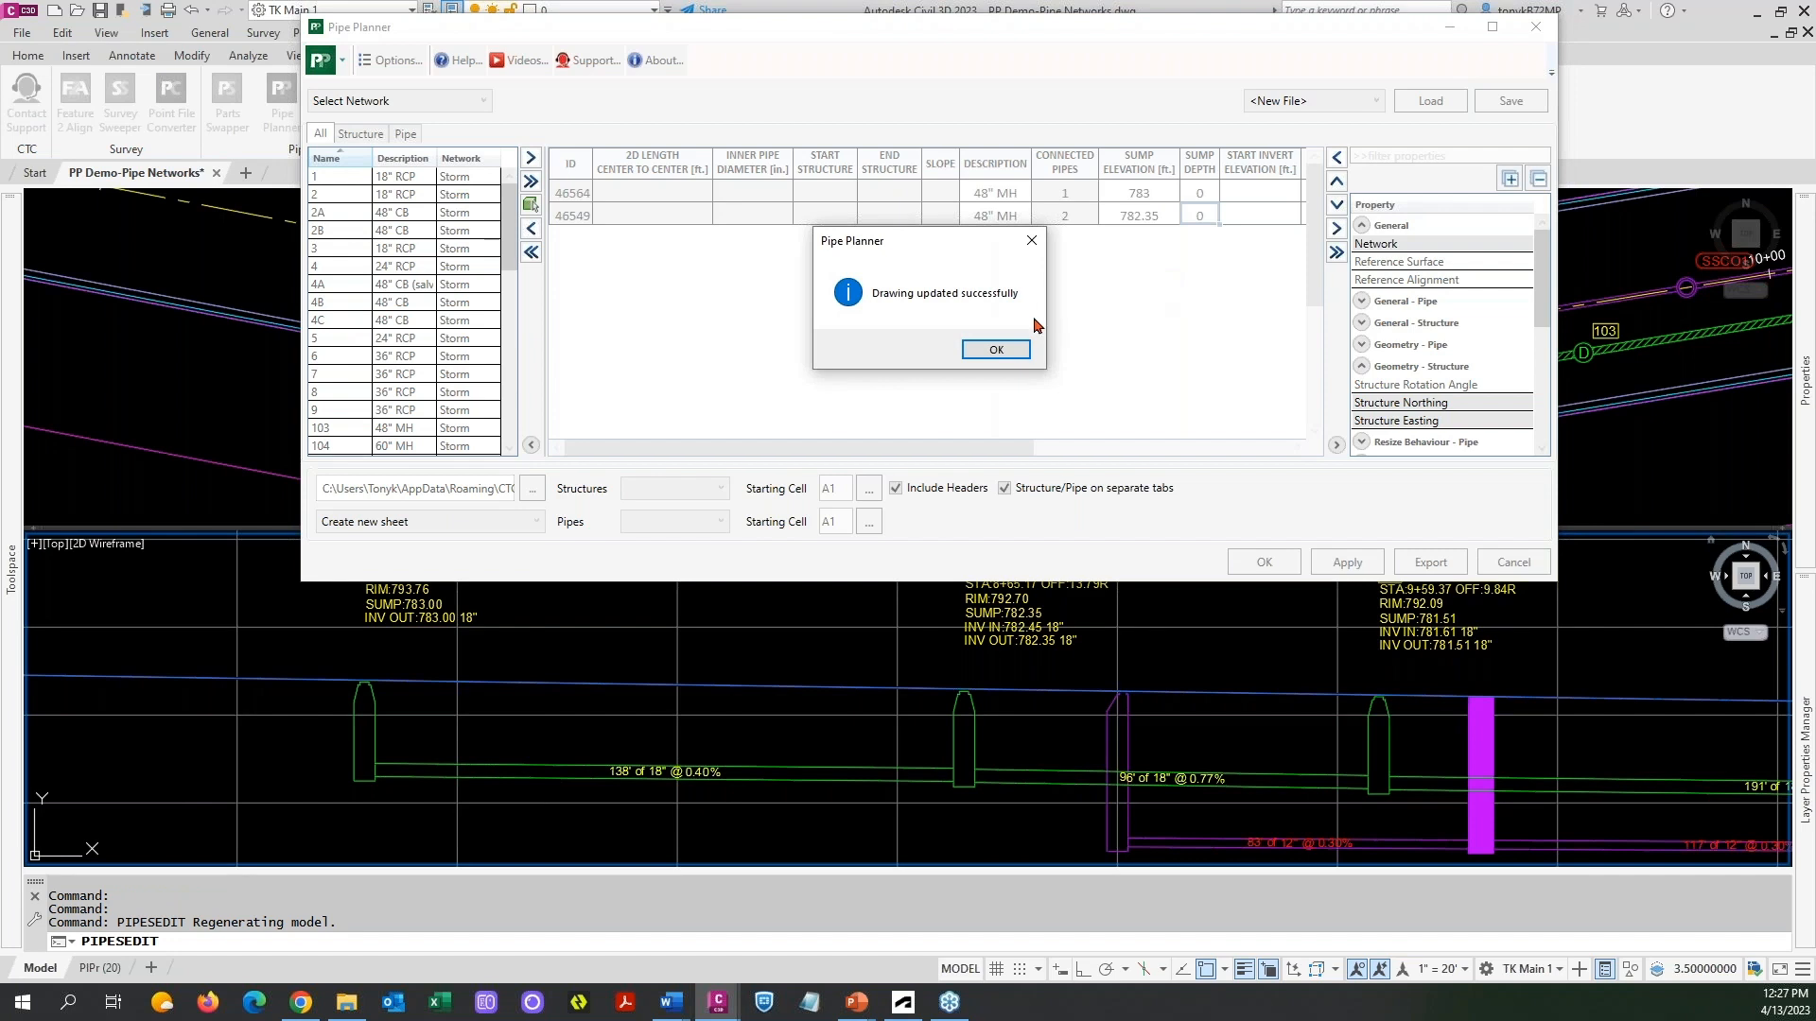
{"action": "left_click", "coordinate": [984, 349]}
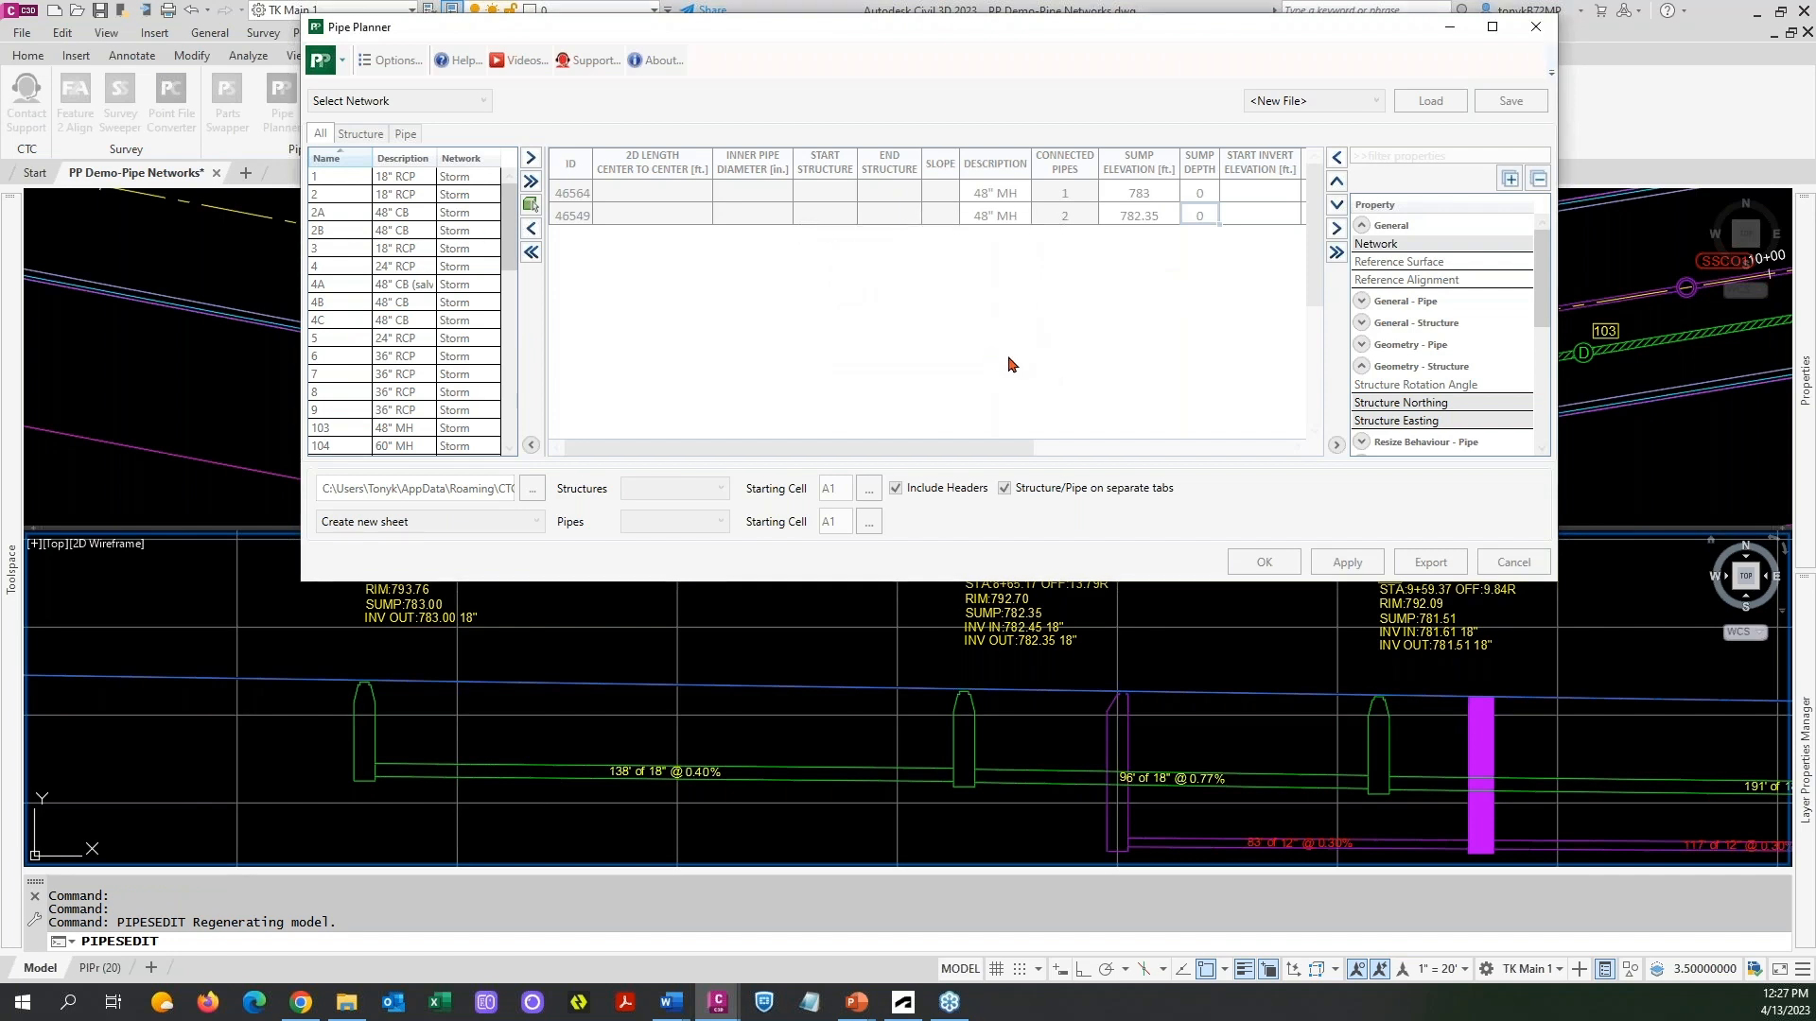
Load the Basic Structures template.
{"action": "left_click_drag", "start_coordinate": [995, 448], "coordinate": [1272, 428]}
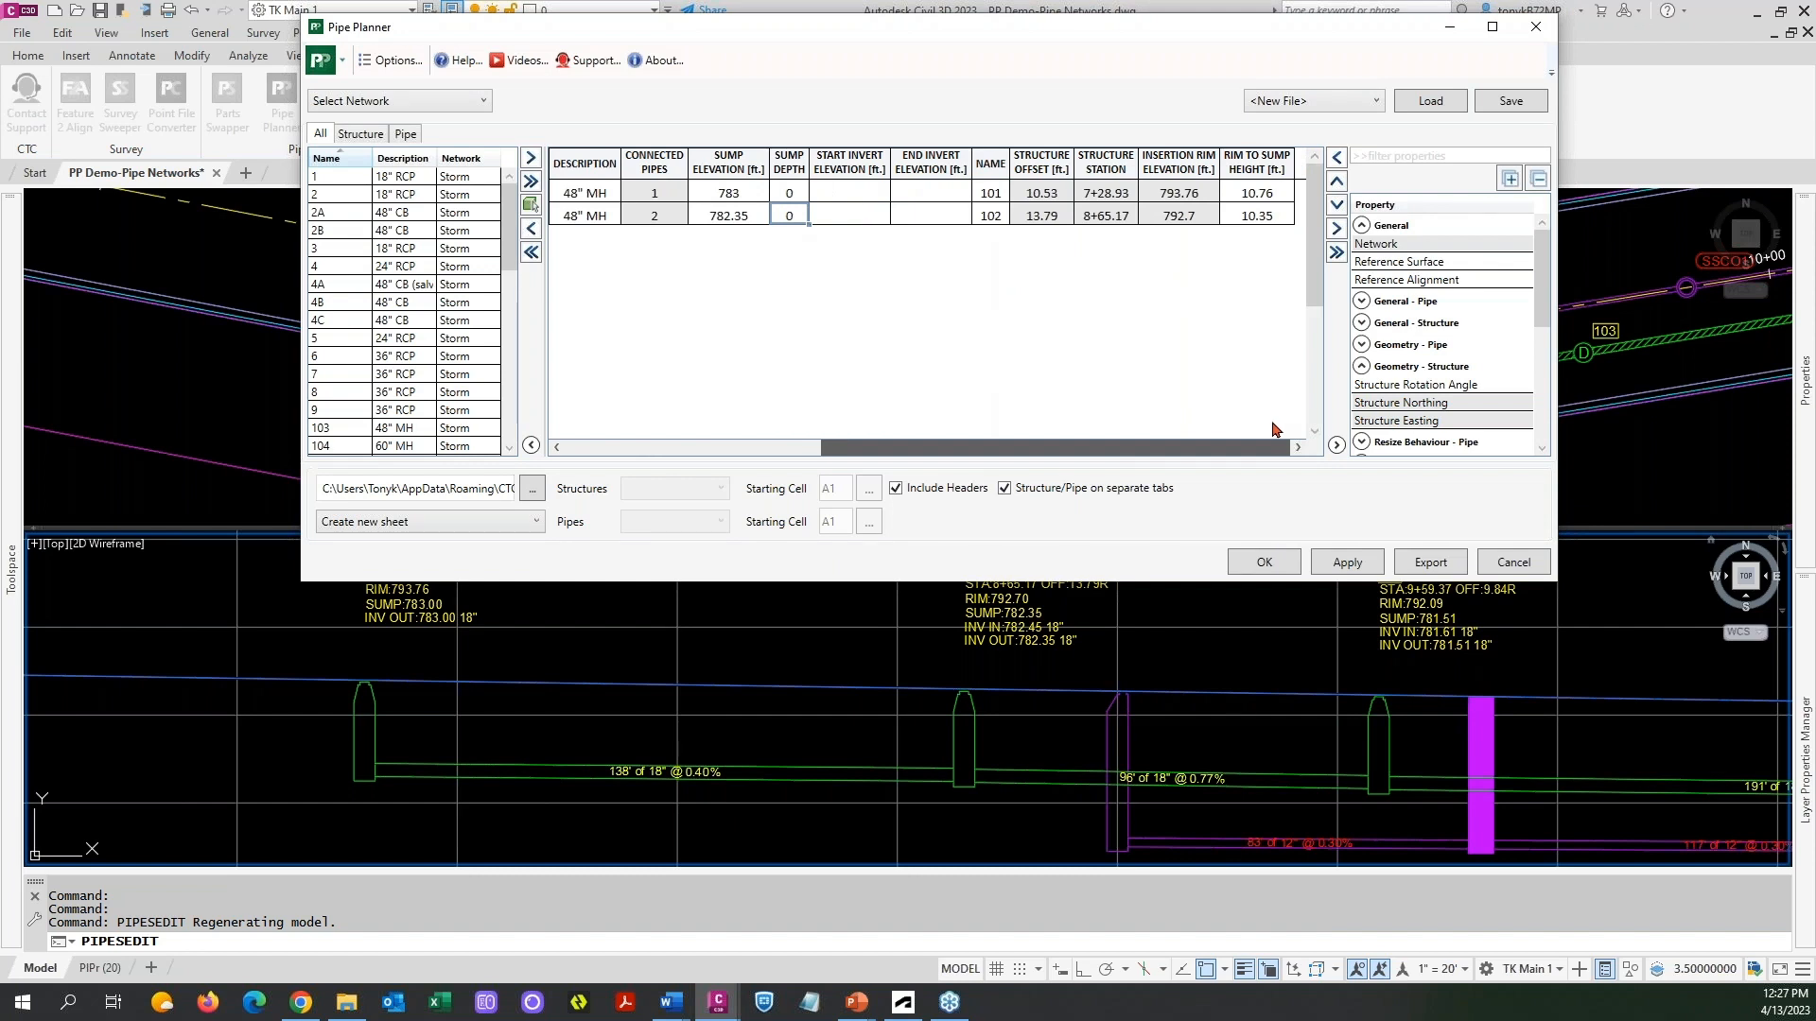
{"action": "left_click_drag", "start_coordinate": [1273, 429], "coordinate": [794, 332]}
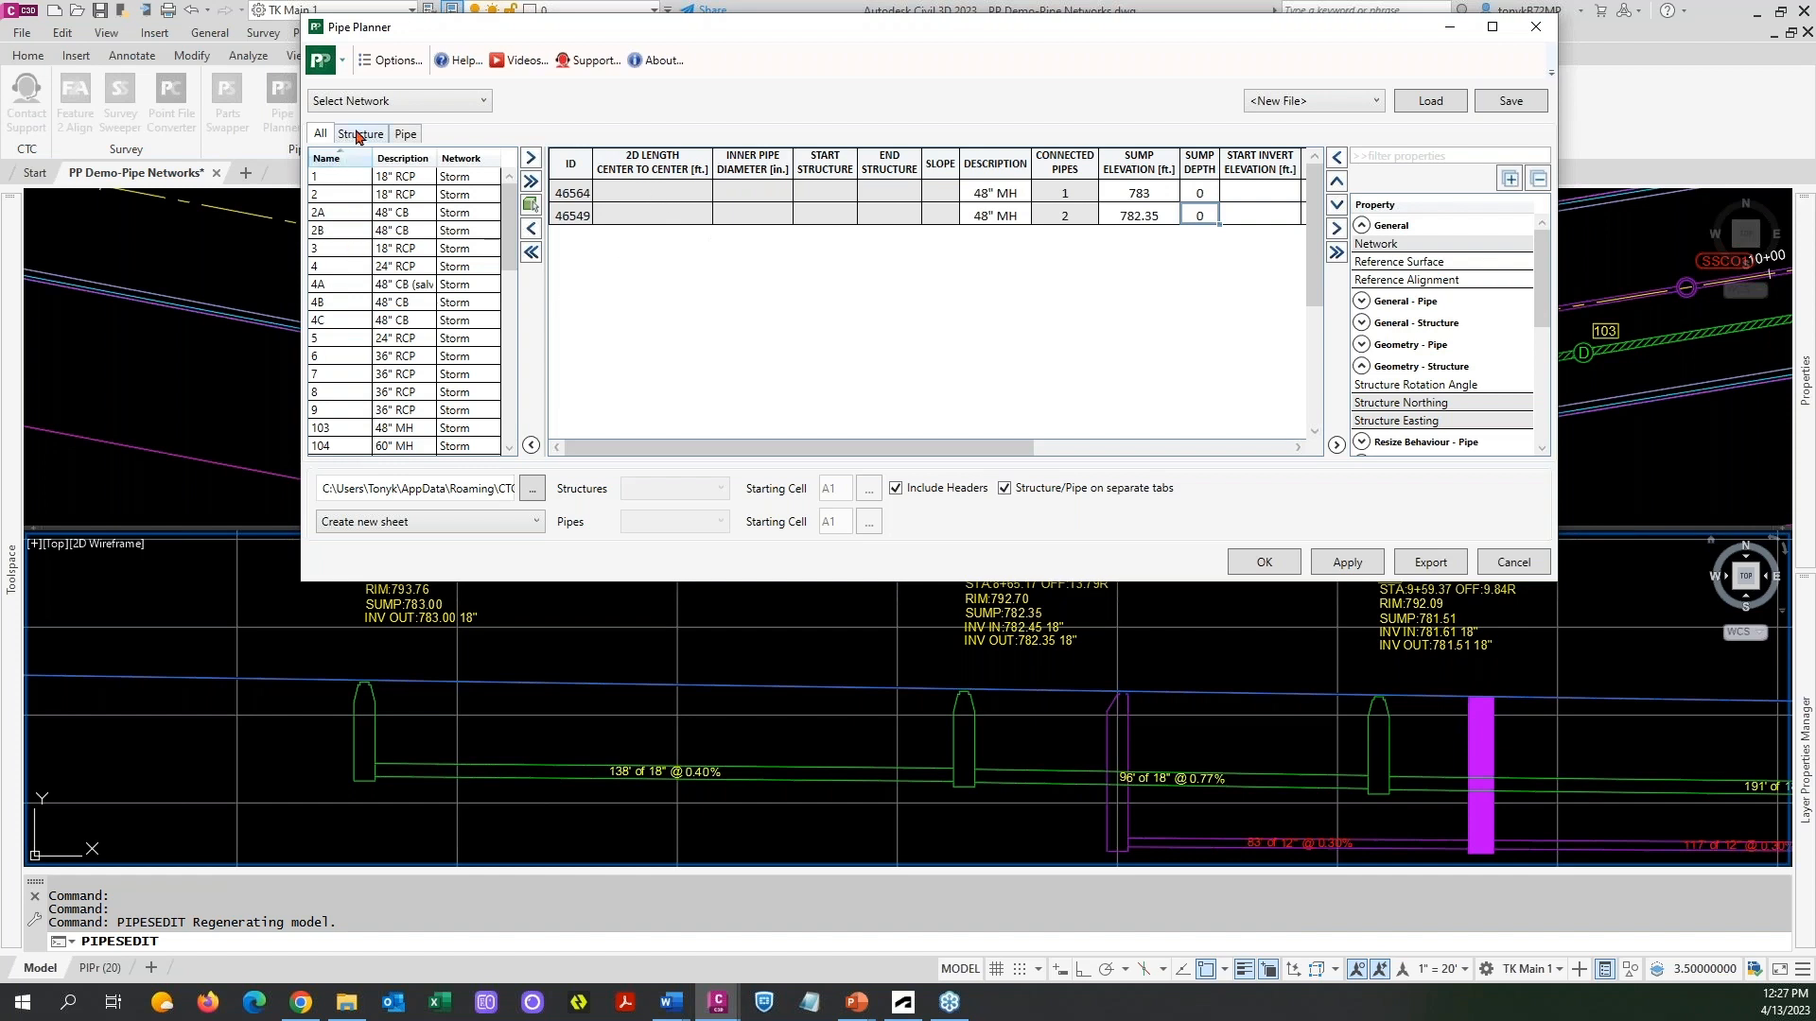
{"action": "left_click", "coordinate": [399, 102]}
{"action": "left_click", "coordinate": [398, 102]}
{"action": "left_click", "coordinate": [1333, 107]}
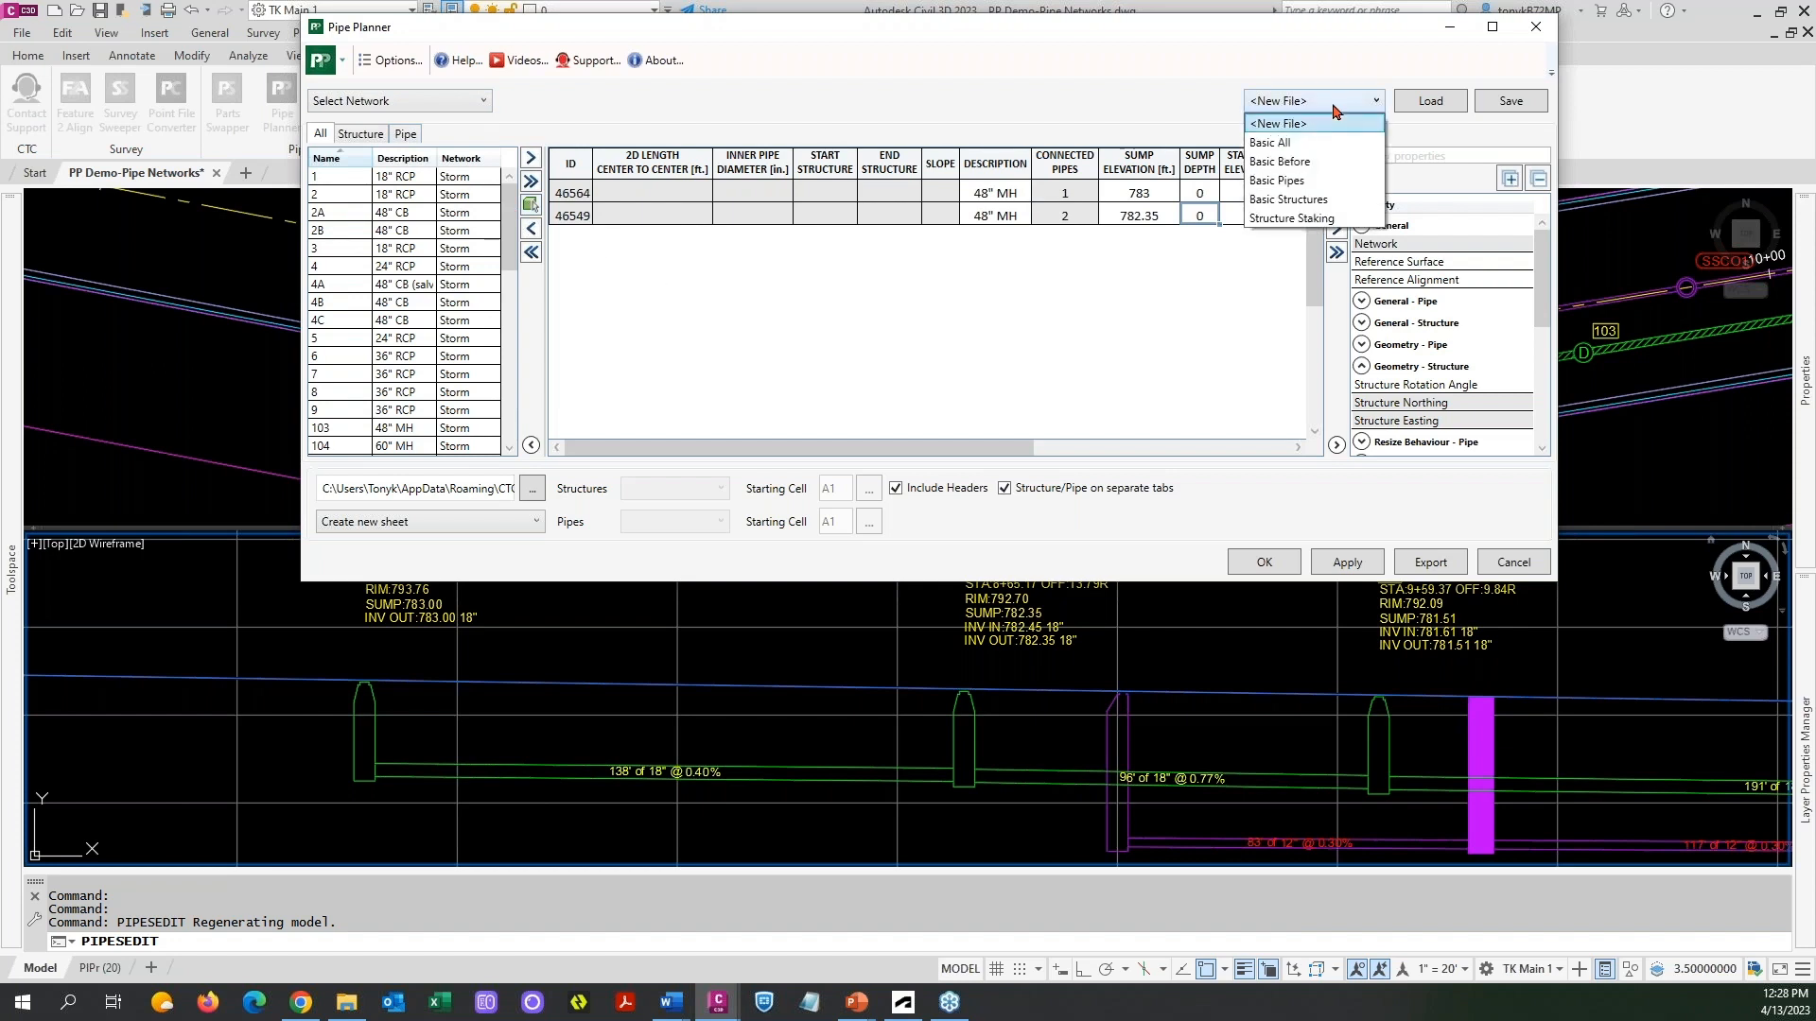
{"action": "left_click", "coordinate": [1283, 163]}
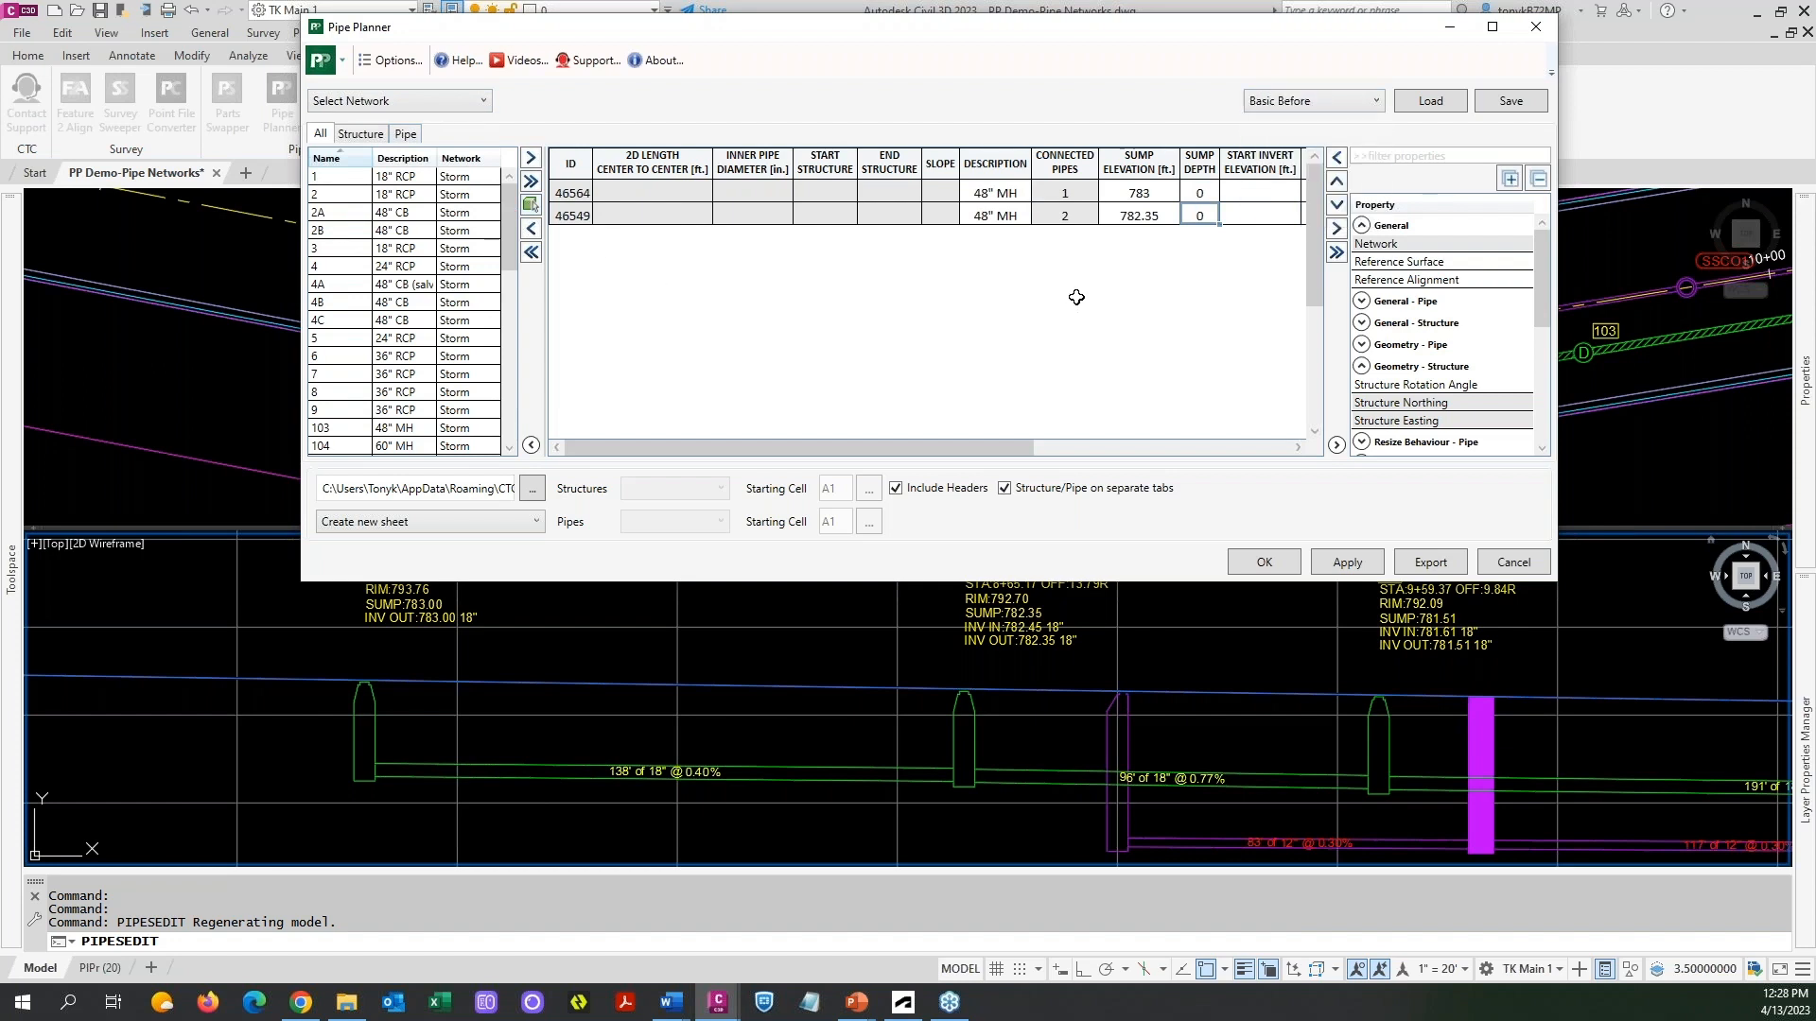
{"action": "left_click", "coordinate": [1376, 102]}
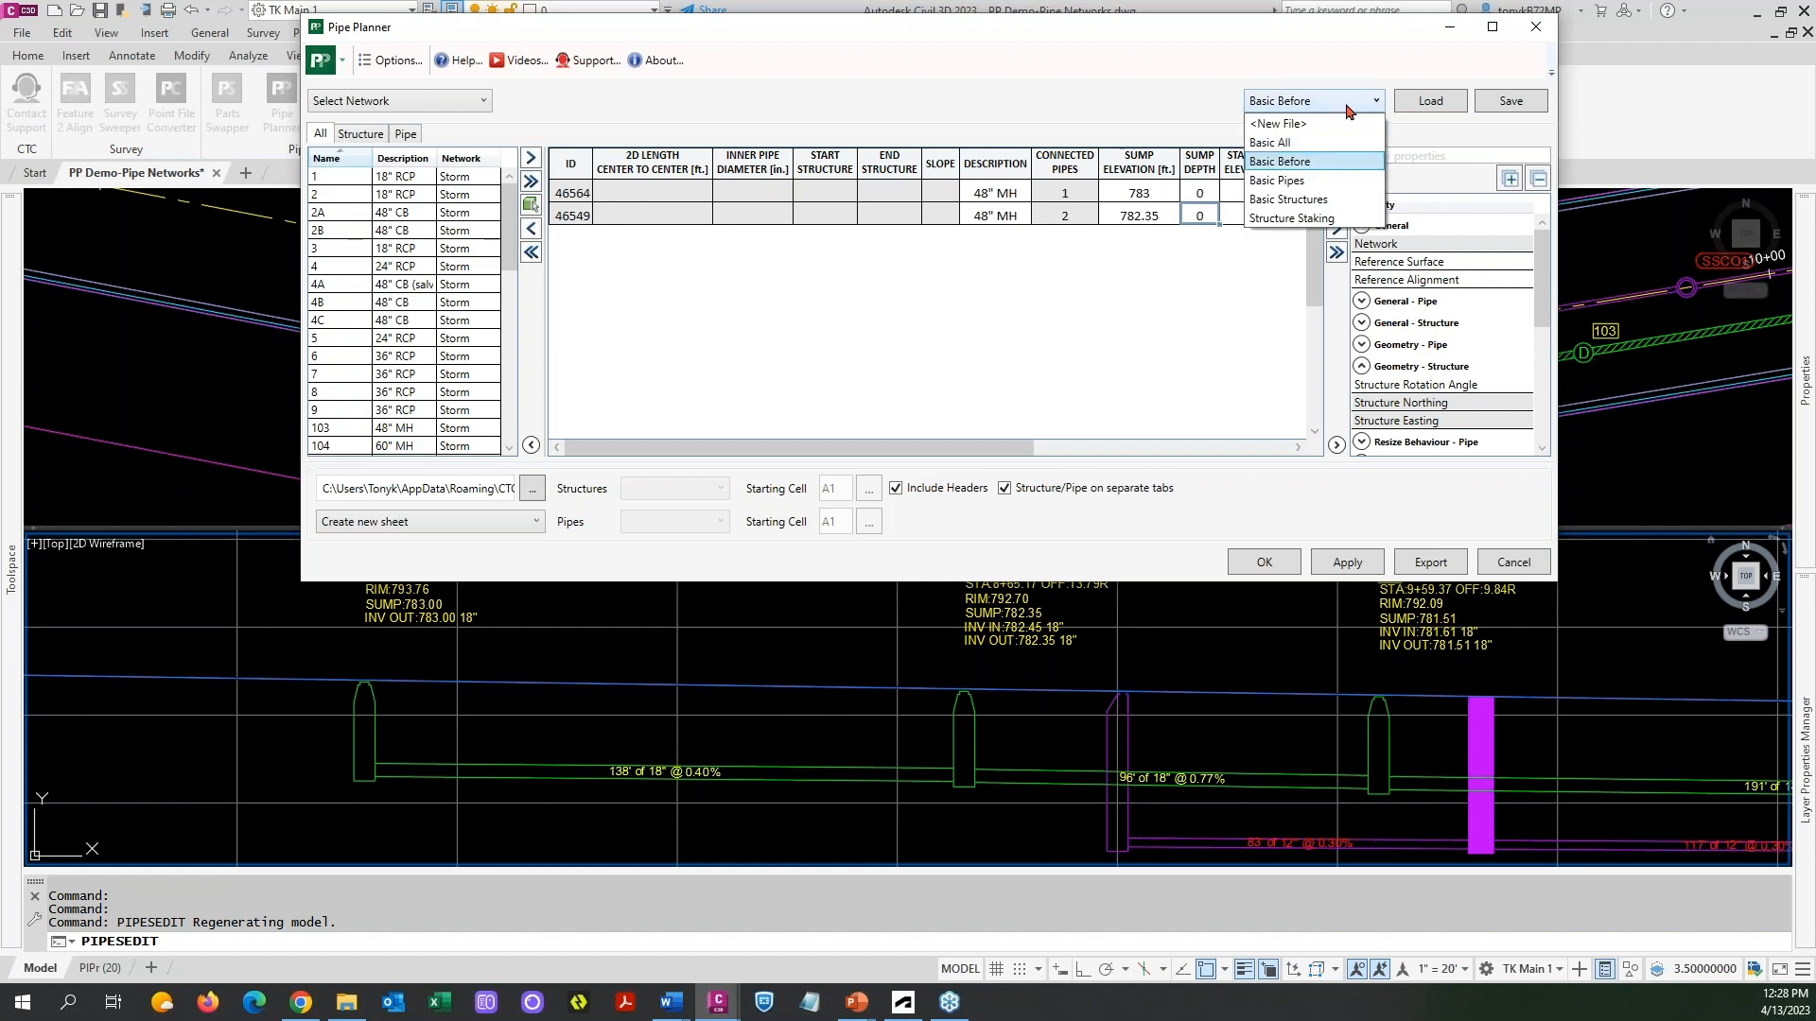
{"action": "left_click", "coordinate": [1310, 199]}
{"action": "left_click", "coordinate": [1432, 101]}
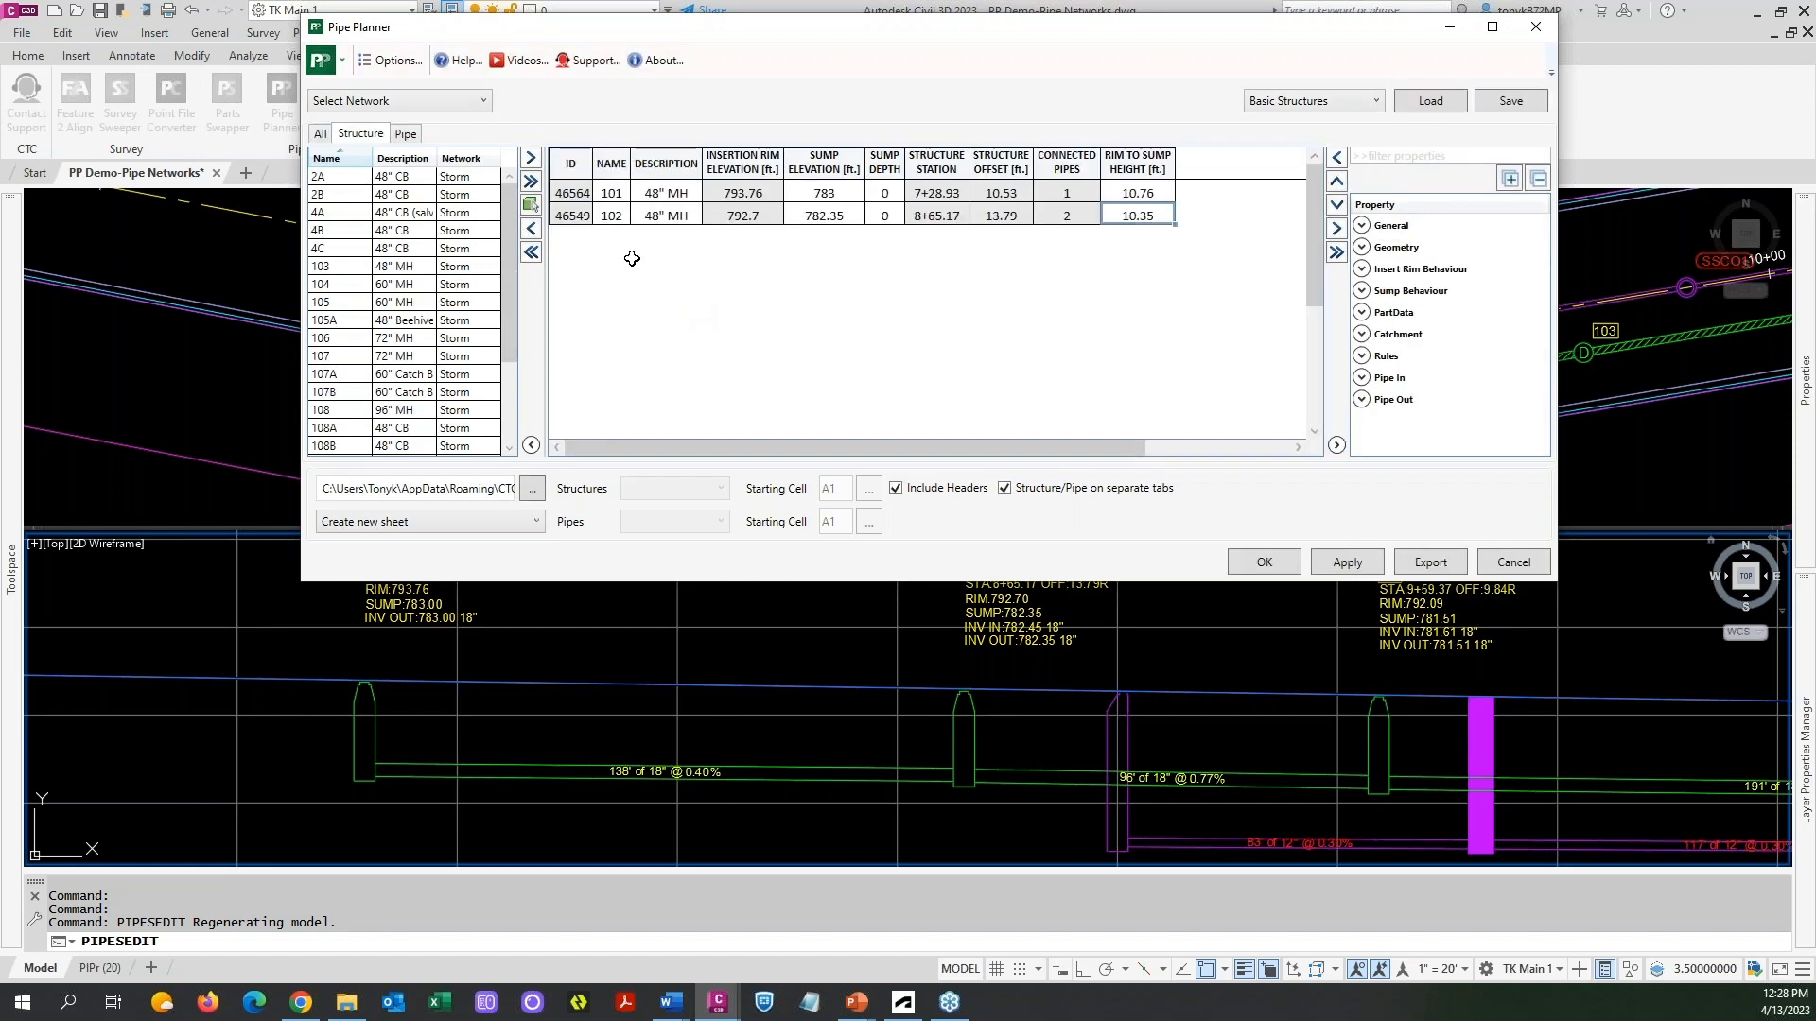
Compare the columns and listed parts in the combined, structure and pipe tables.
{"action": "left_click", "coordinate": [318, 135]}
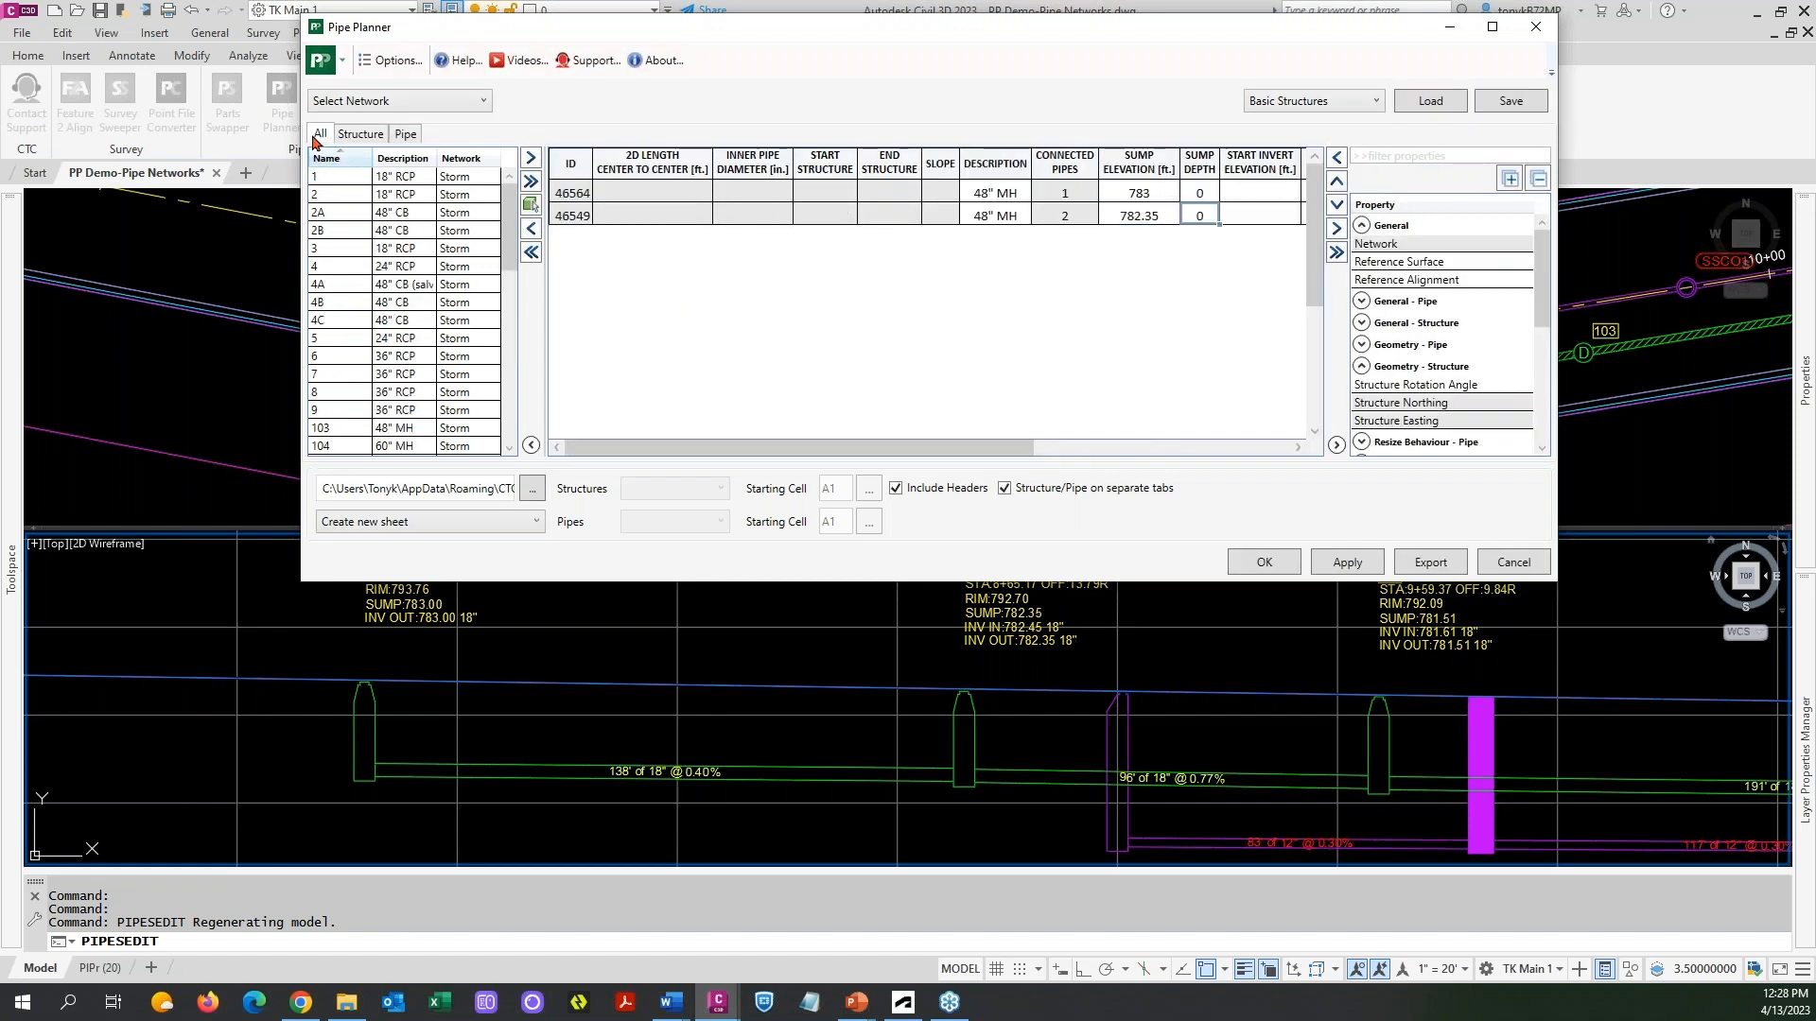
{"action": "mouse_move", "coordinate": [802, 447]}
{"action": "left_mouse_down"}
{"action": "mouse_move", "coordinate": [900, 449]}
{"action": "mouse_move", "coordinate": [778, 444]}
{"action": "left_mouse_up"}
{"action": "left_click_drag", "start_coordinate": [998, 443], "coordinate": [1245, 438]}
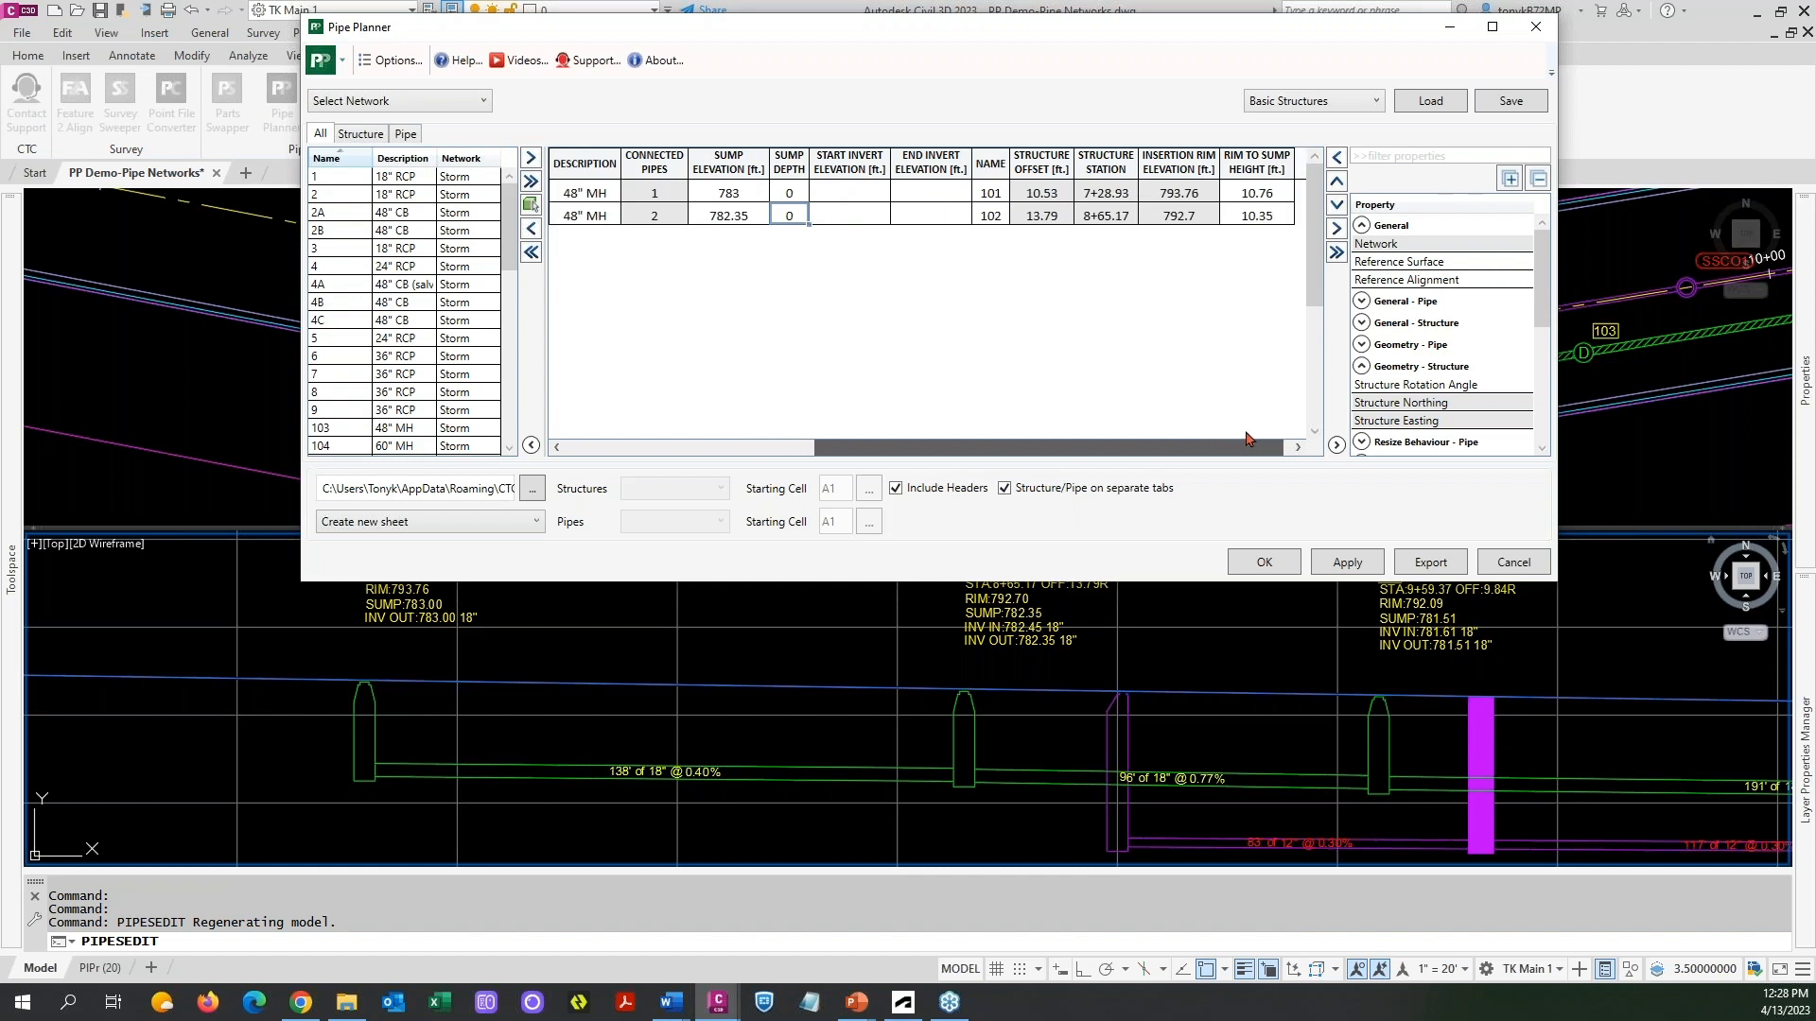
{"action": "left_click", "coordinate": [991, 154]}
{"action": "left_click_drag", "start_coordinate": [1108, 447], "coordinate": [798, 474]}
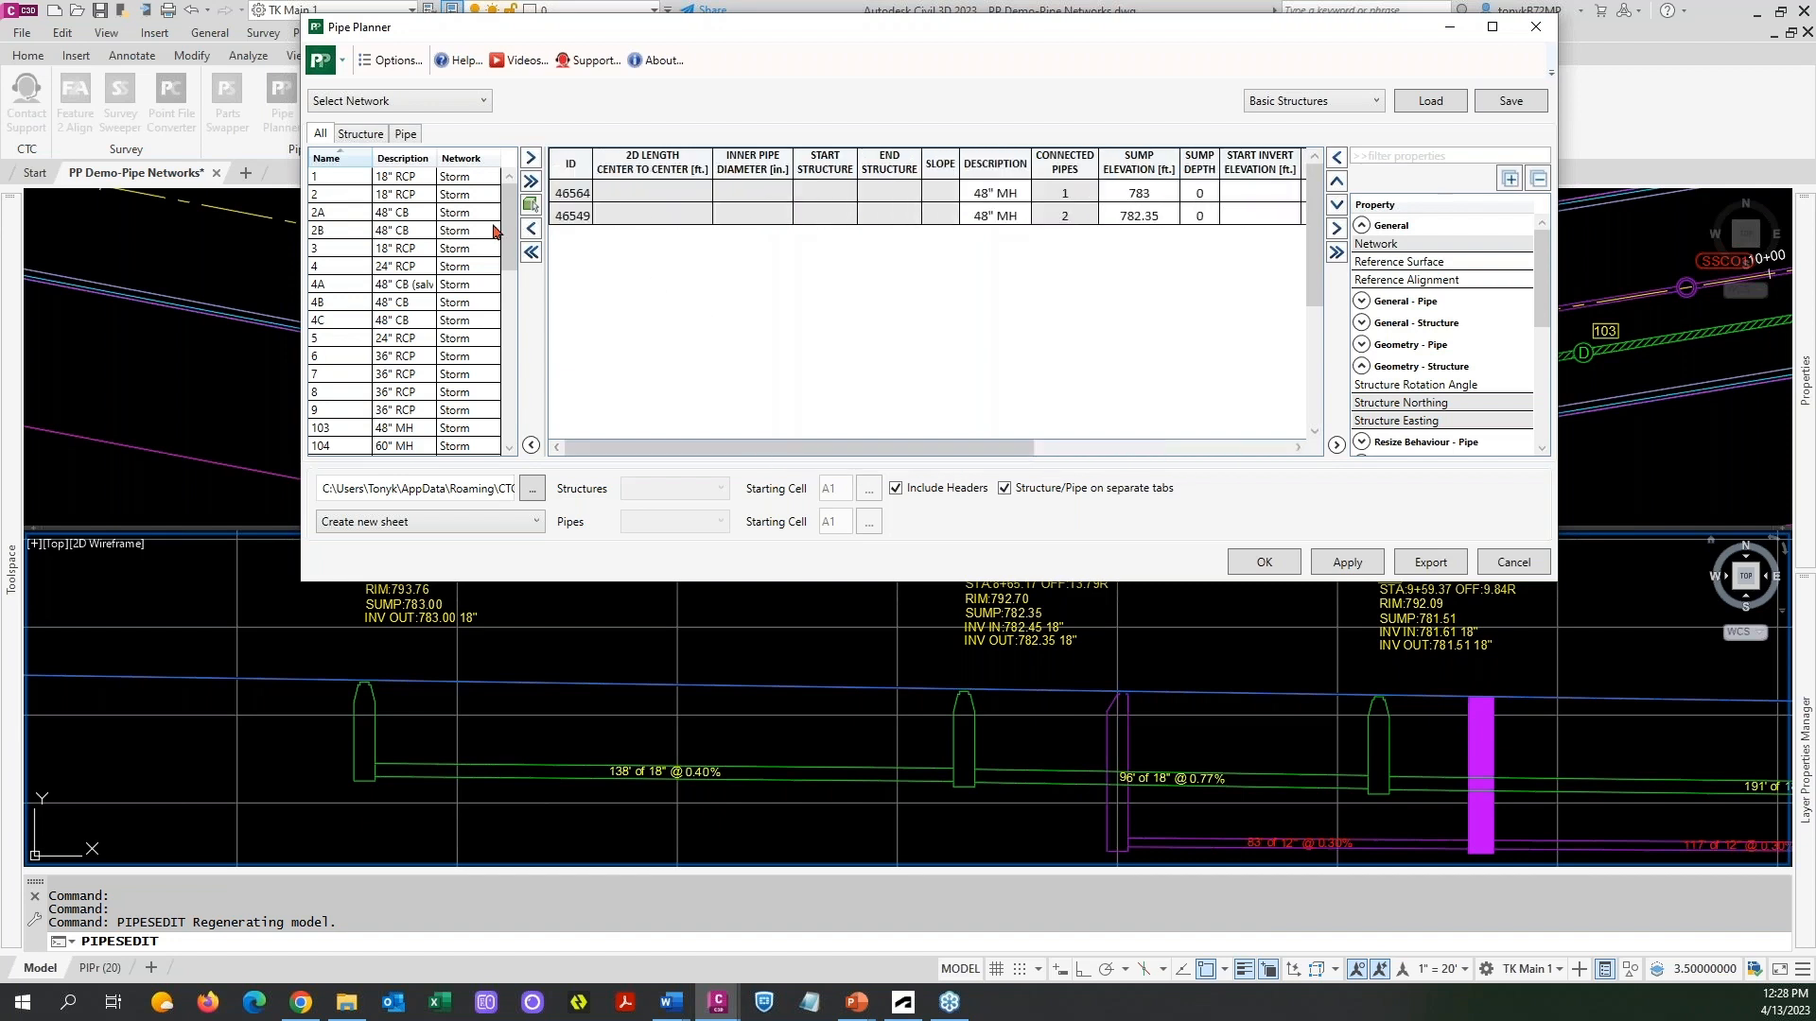
{"action": "left_click", "coordinate": [374, 138]}
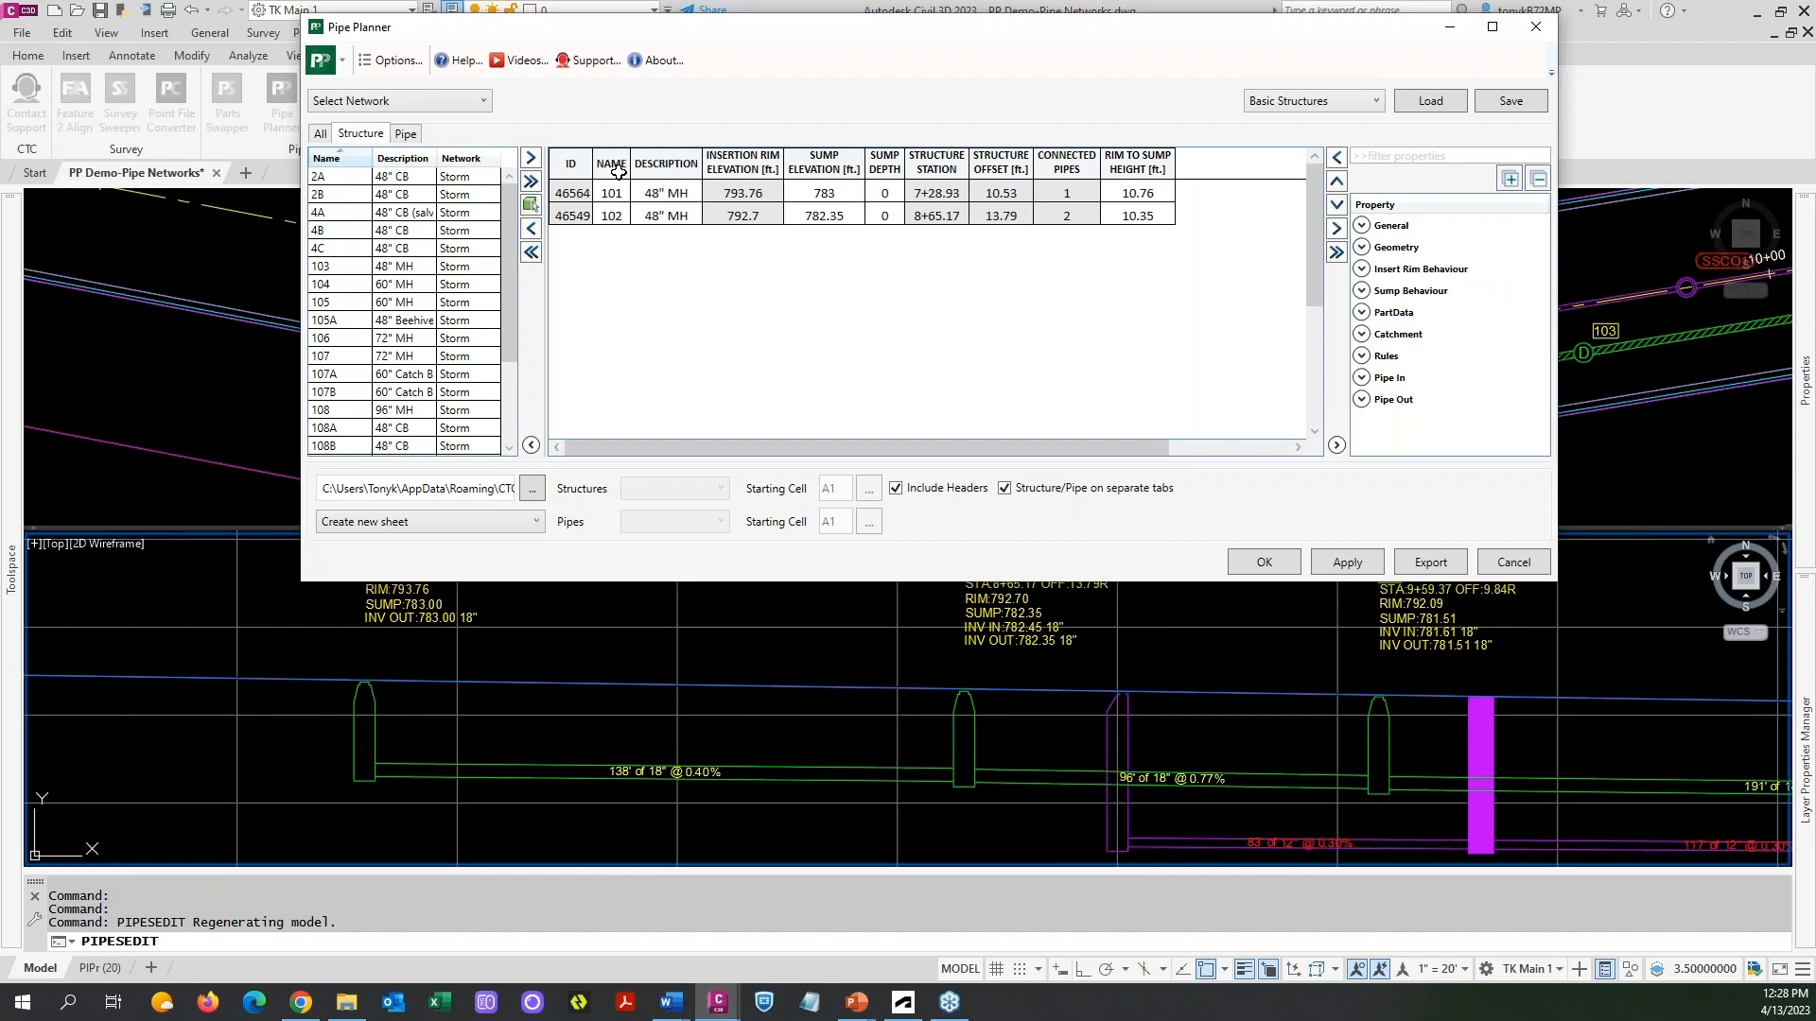
{"action": "left_click", "coordinate": [406, 136]}
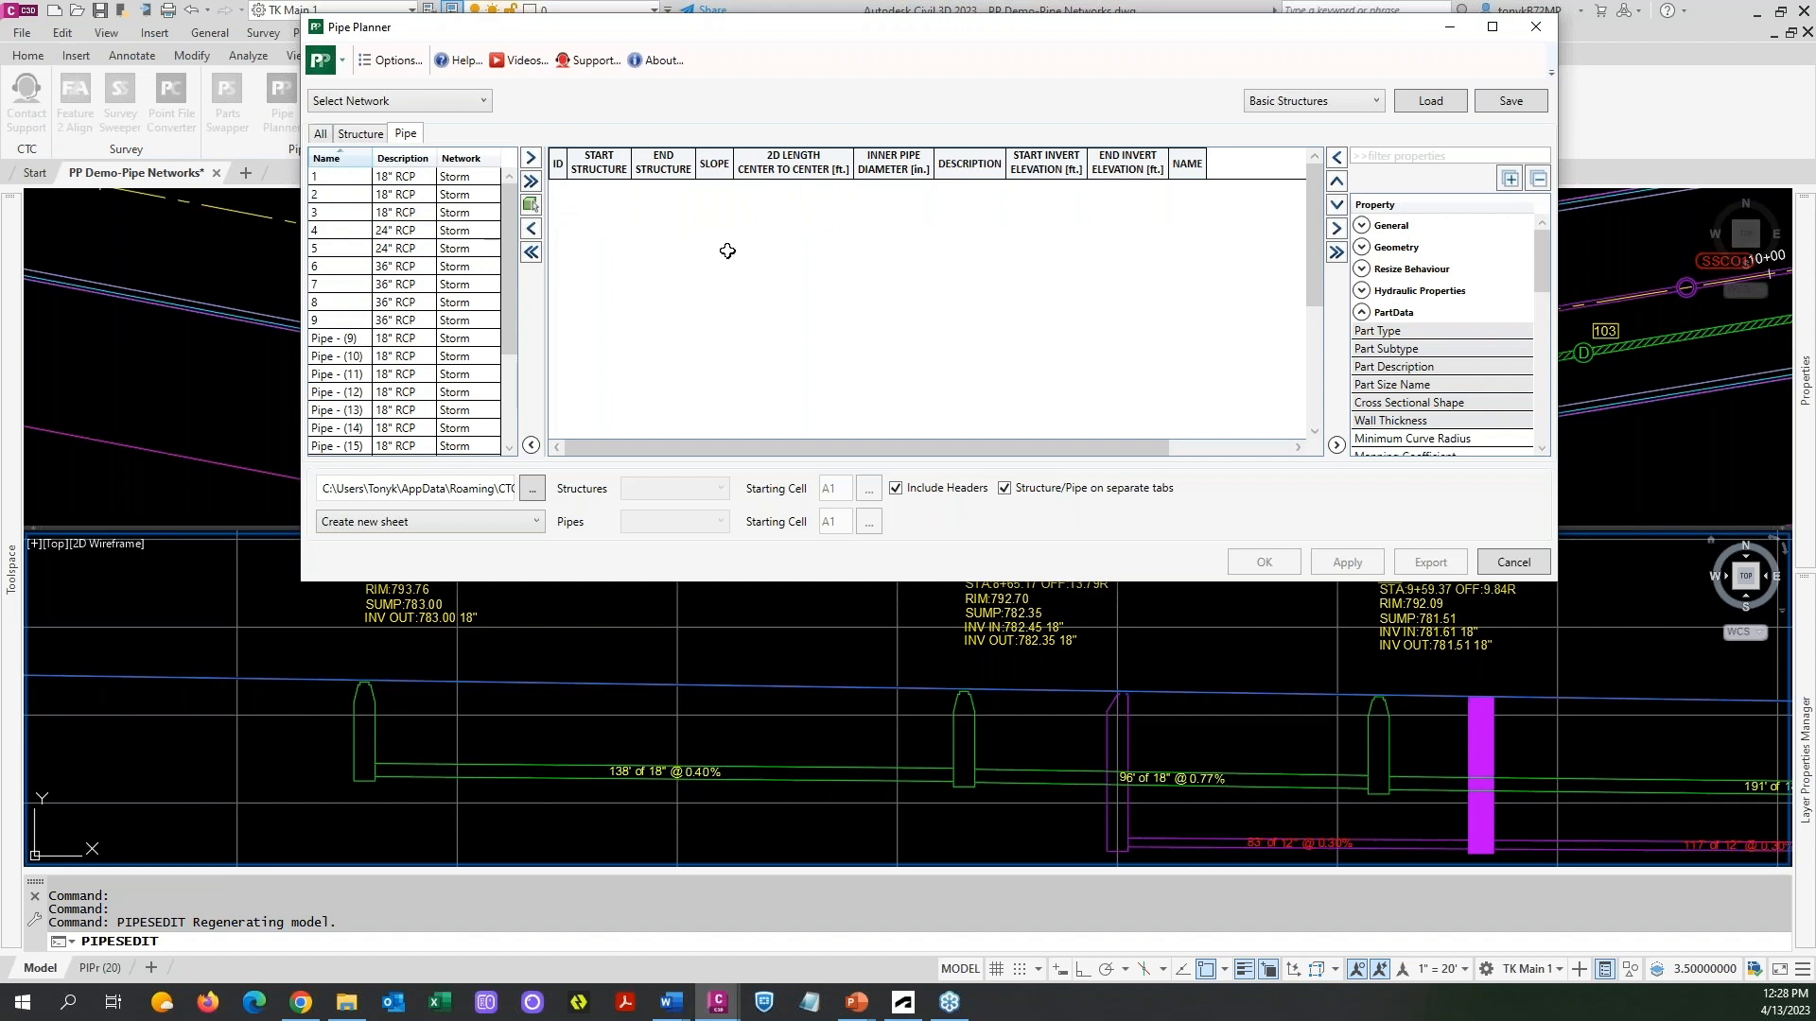
Add pipes 1, 2 and 3 of the Storm network to the pipe table.
{"action": "left_click", "coordinate": [345, 182]}
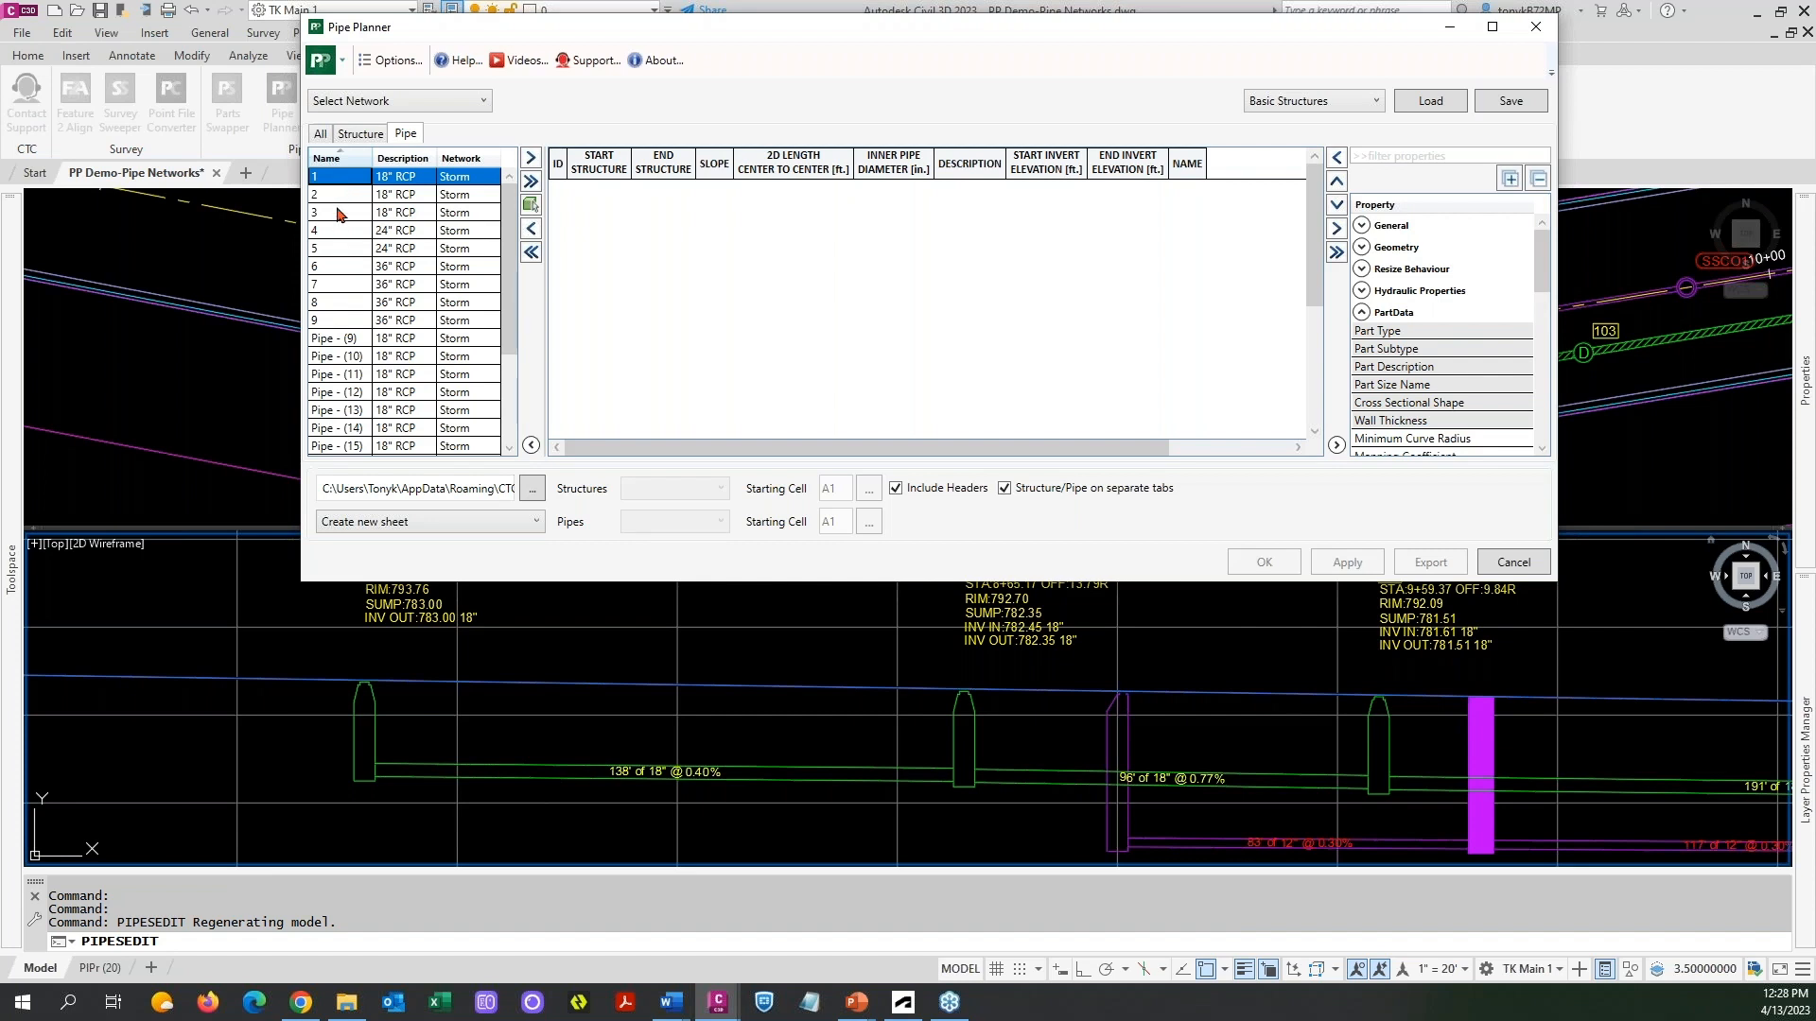
{"action": "left_click", "coordinate": [338, 214], "text": "shift"}
{"action": "left_click", "coordinate": [530, 157]}
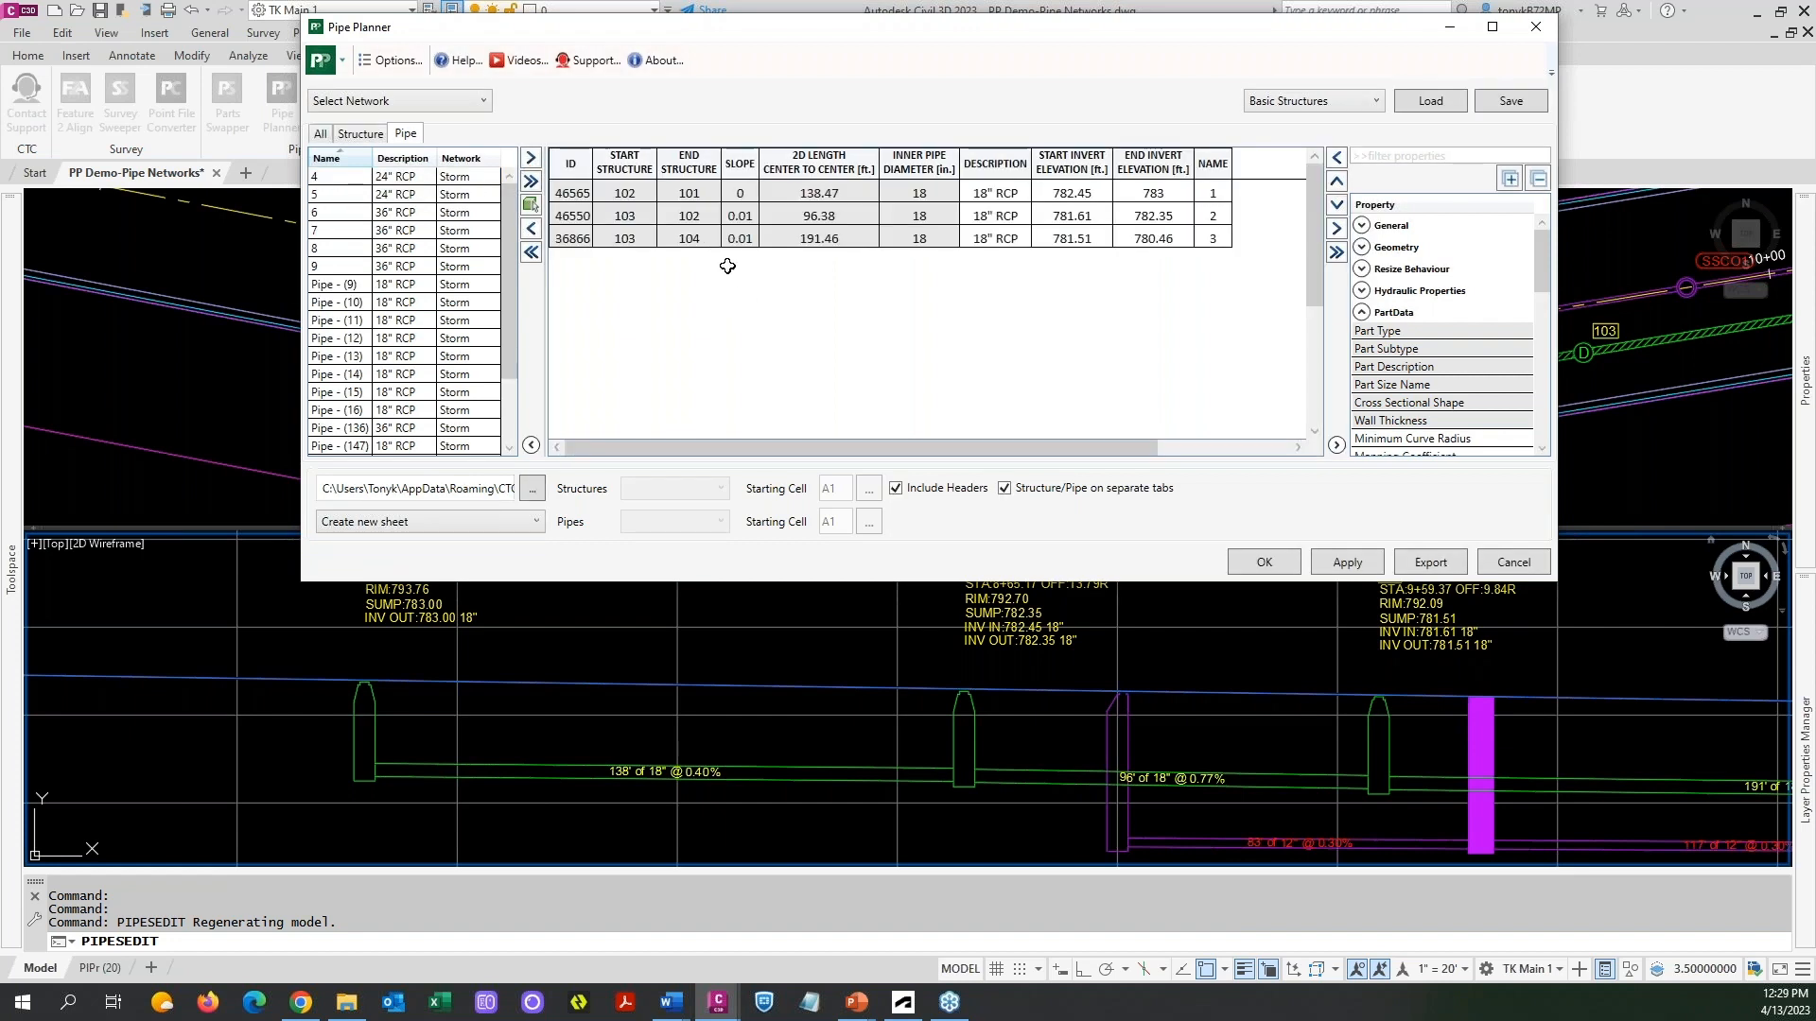
Move the Name column of the pipe table left until it sits between End Structure and Slope.
{"action": "right_click", "coordinate": [1217, 166]}
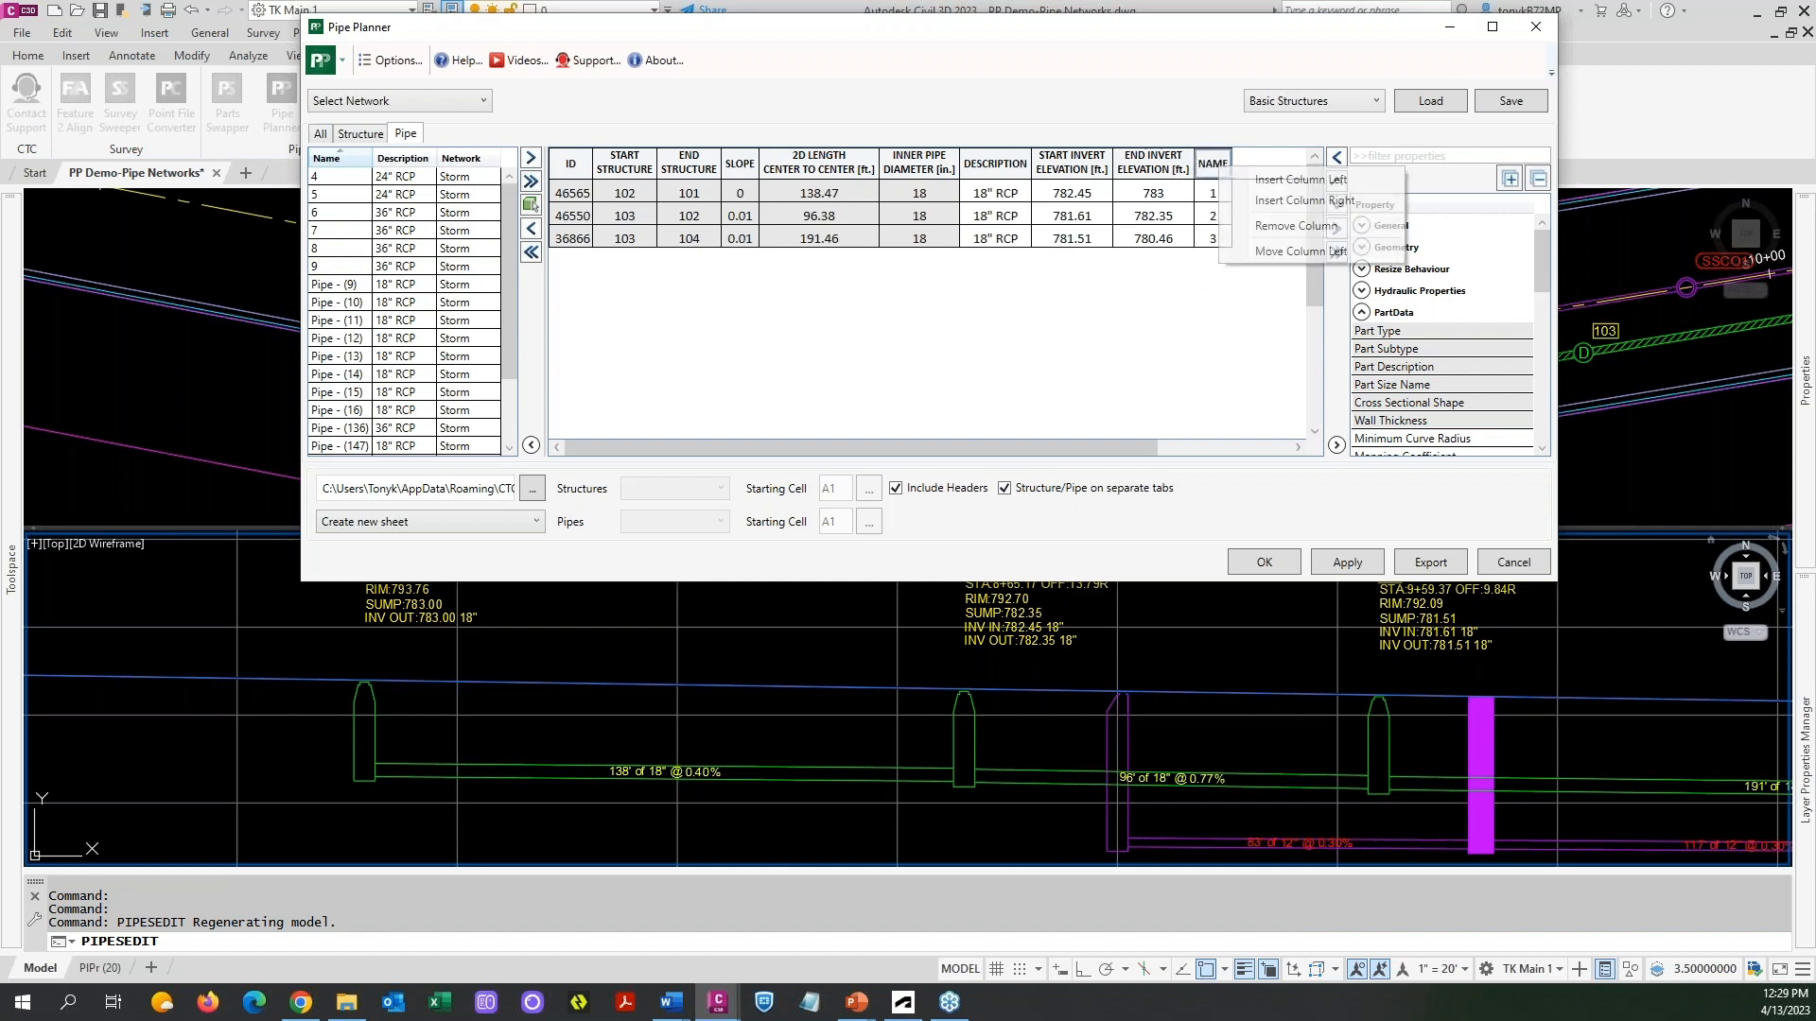
{"action": "left_click", "coordinate": [1271, 251]}
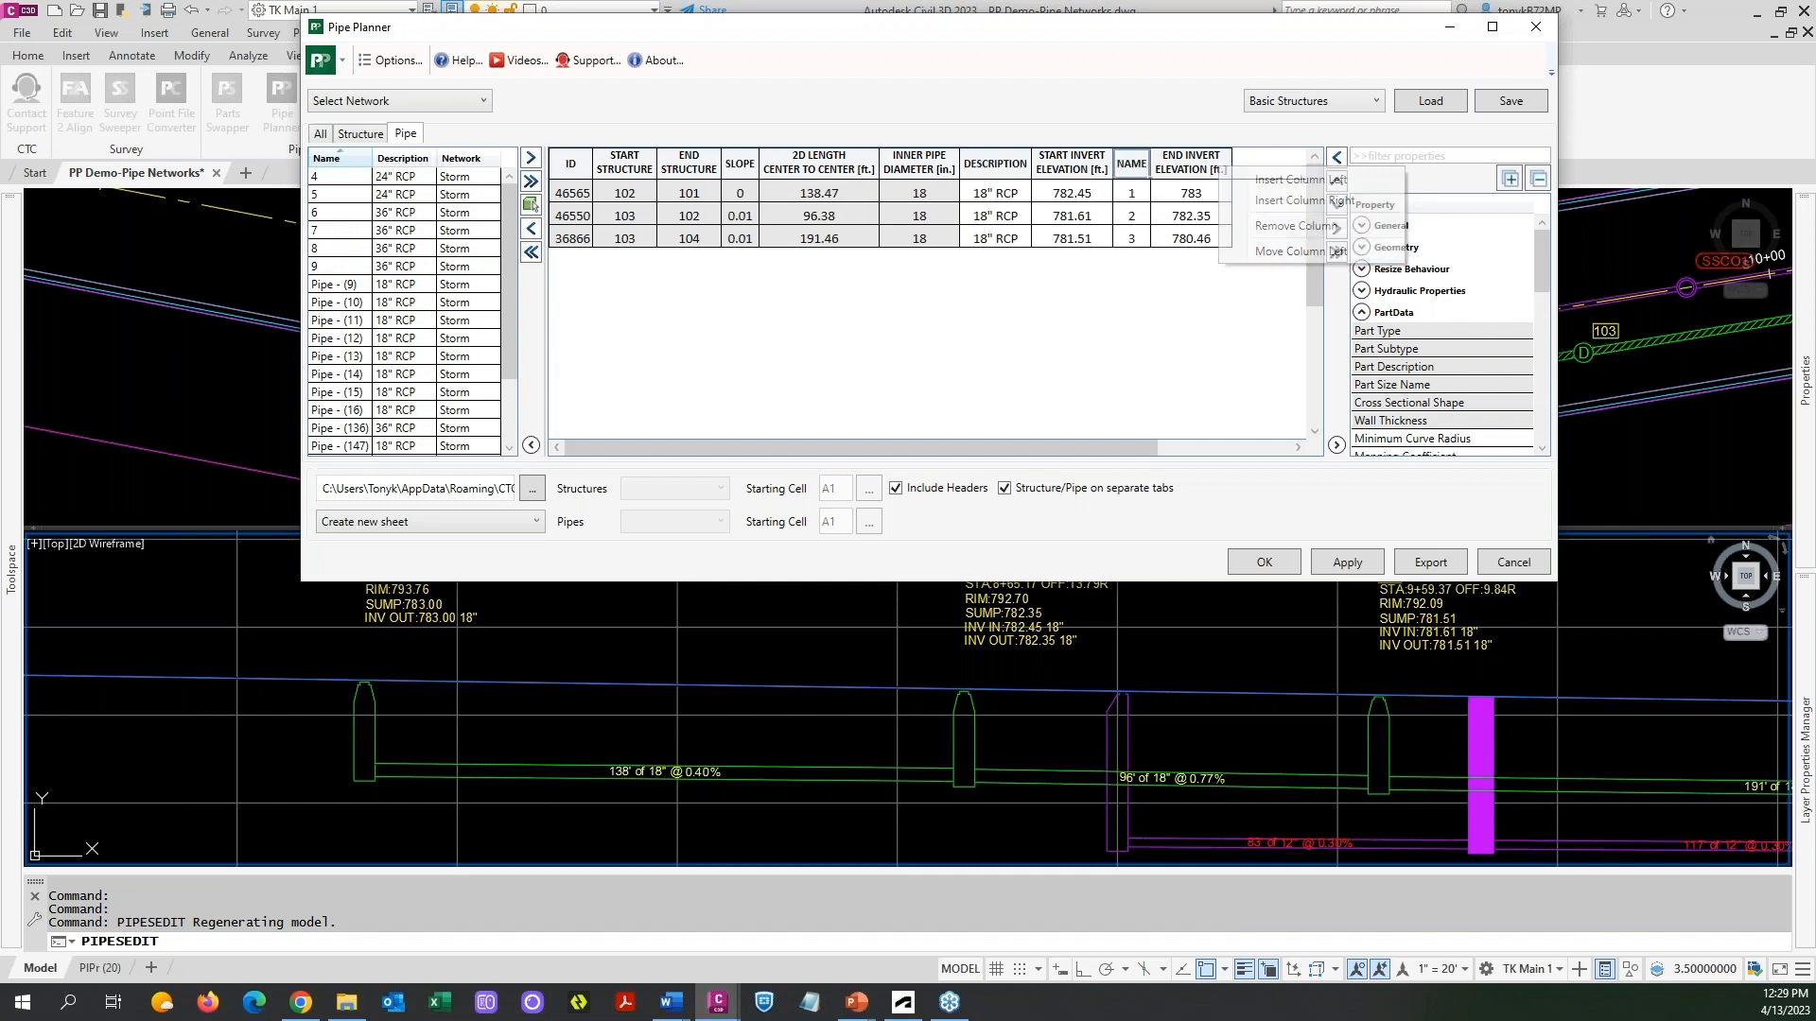
{"action": "right_click", "coordinate": [1136, 158]}
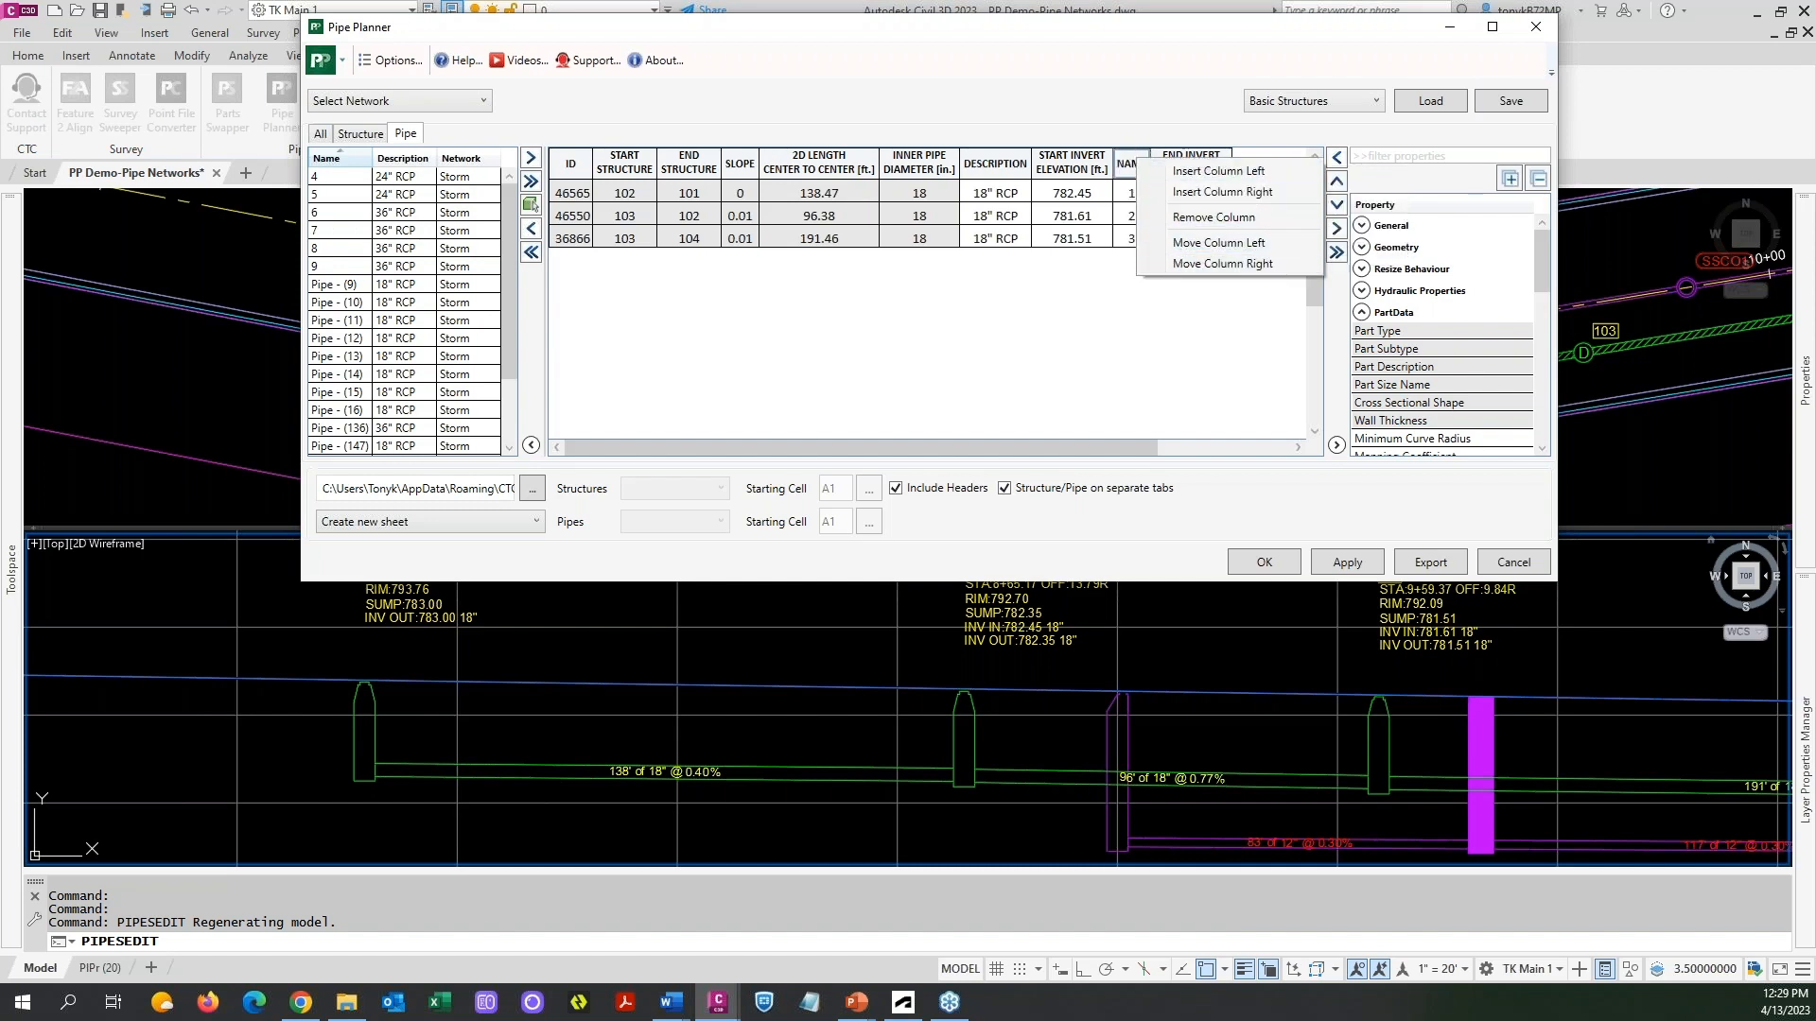
{"action": "left_click", "coordinate": [1177, 242]}
{"action": "right_click", "coordinate": [1054, 159]}
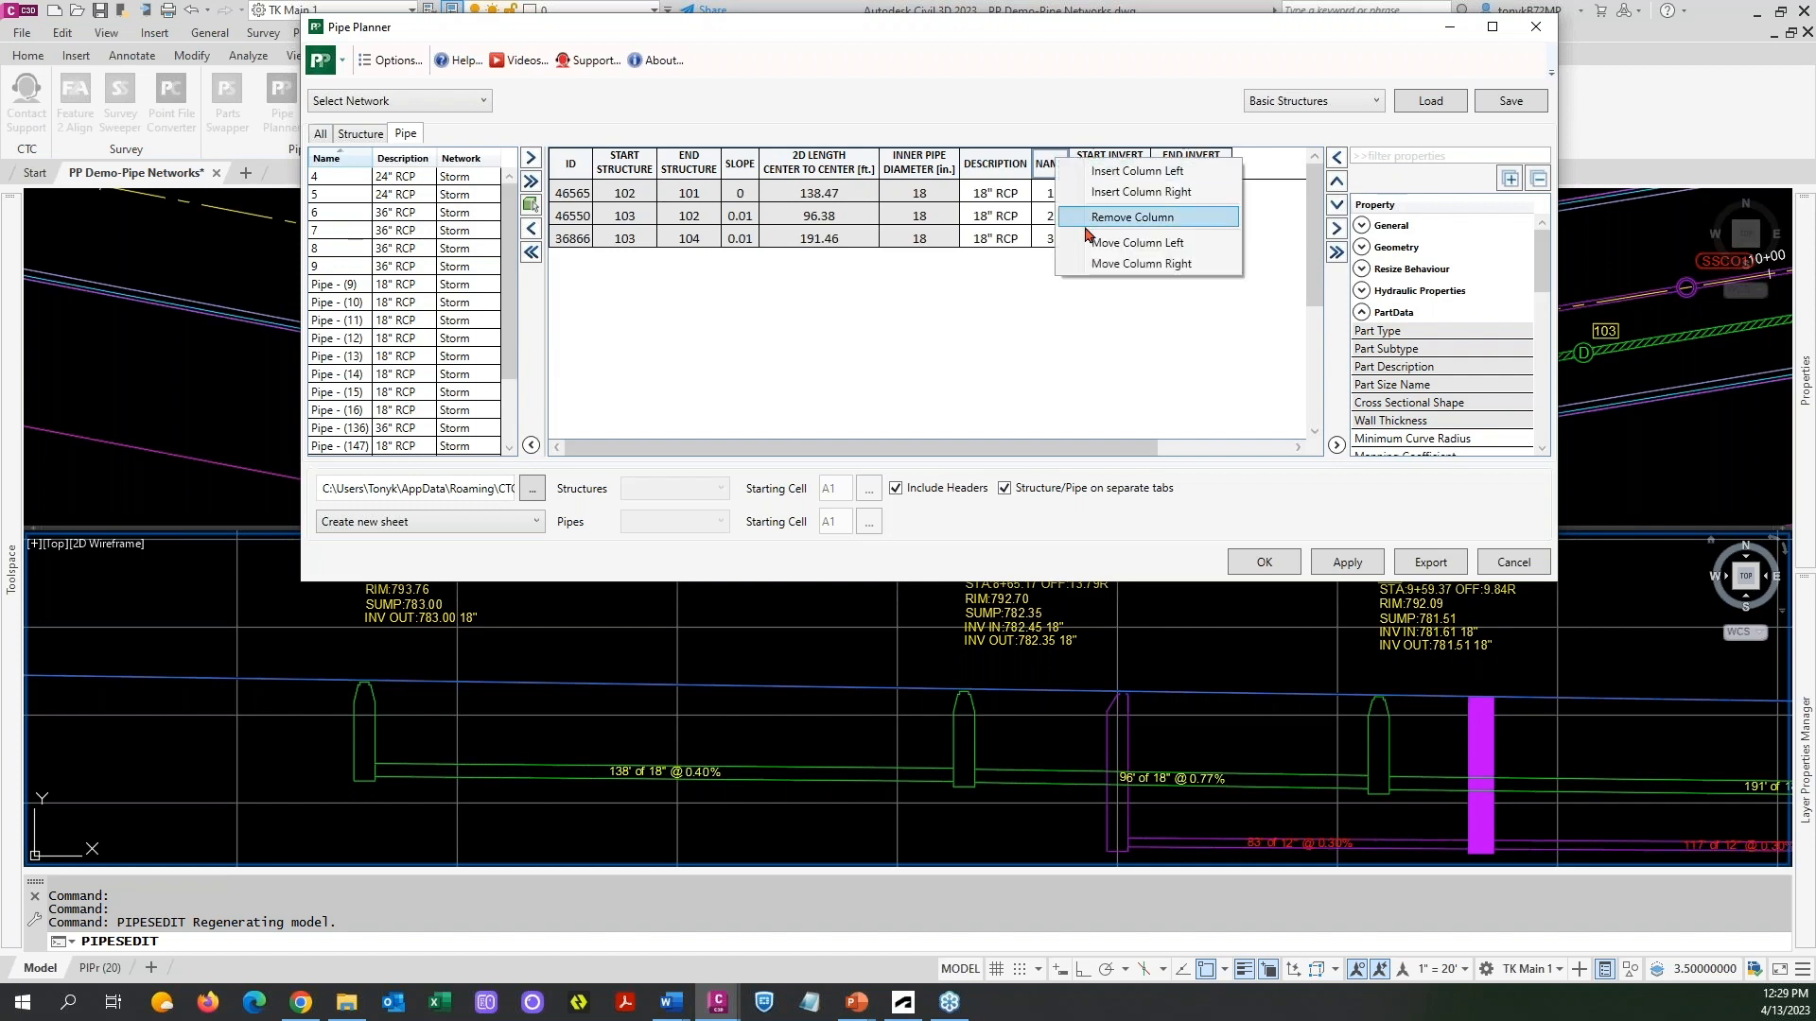
{"action": "left_click", "coordinate": [1097, 242]}
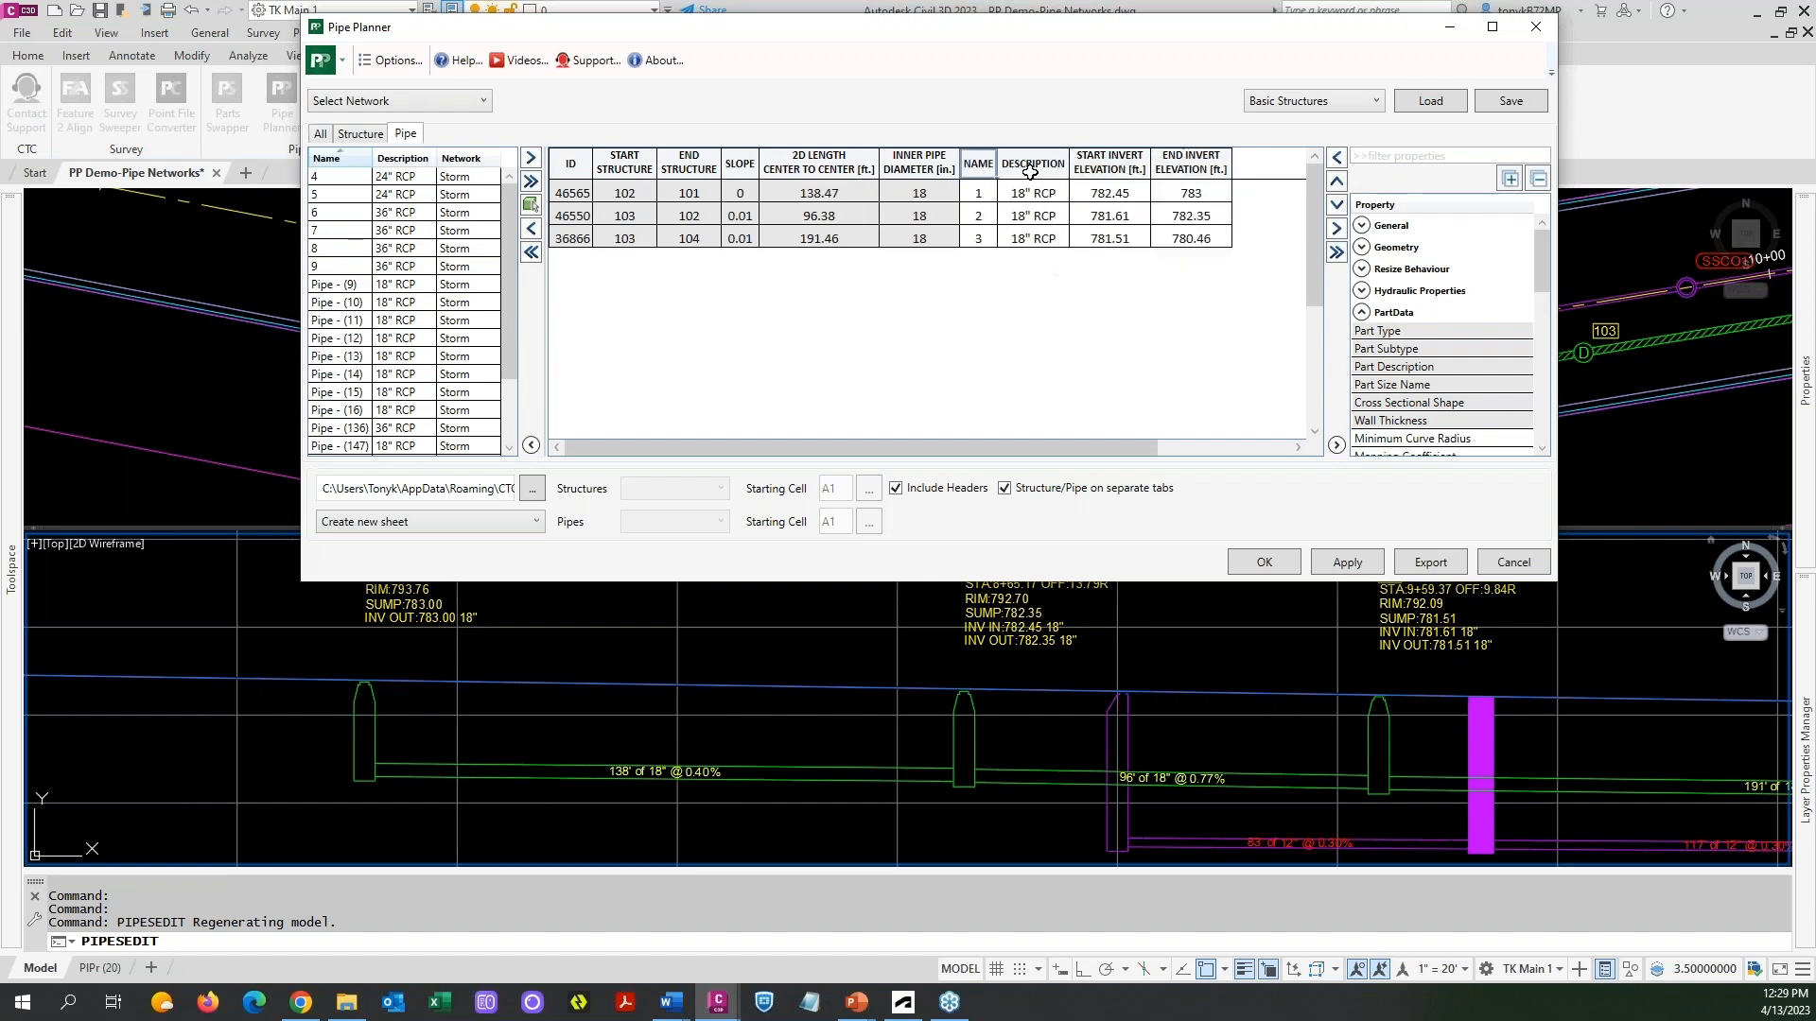
{"action": "right_click", "coordinate": [983, 162]}
{"action": "left_click", "coordinate": [1024, 249]}
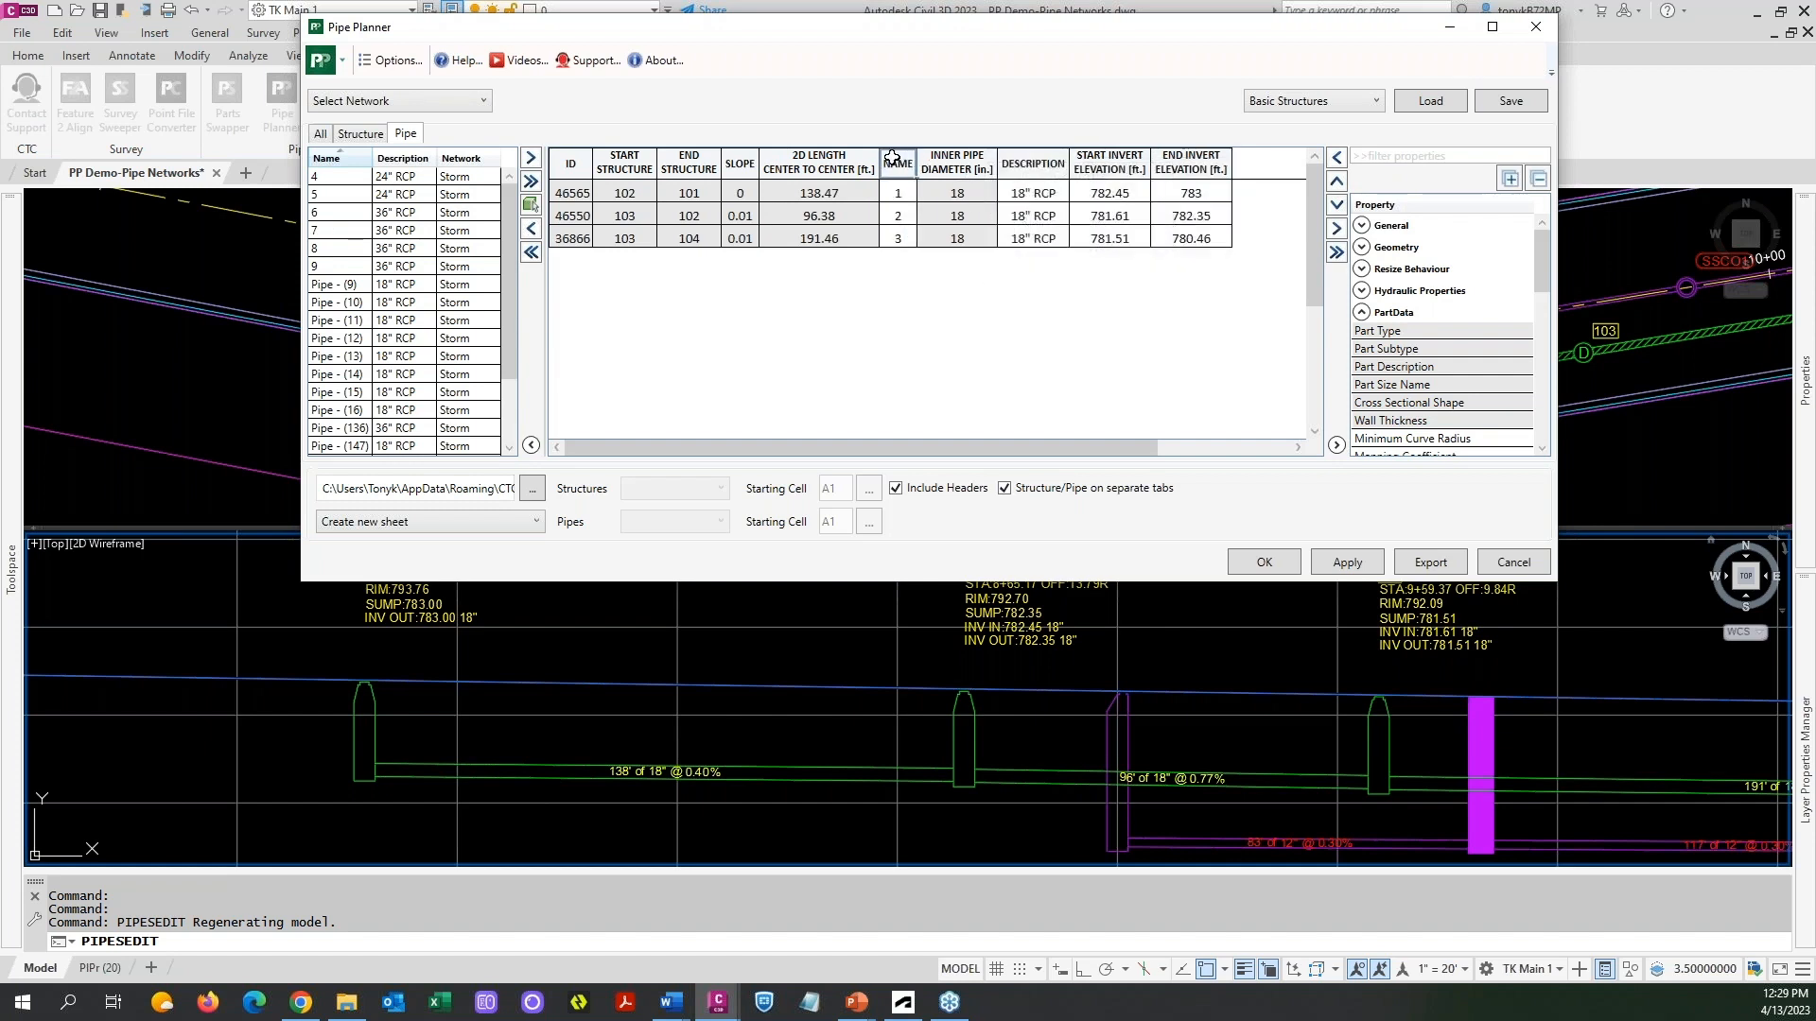
{"action": "right_click", "coordinate": [891, 159]}
{"action": "left_click", "coordinate": [932, 243]}
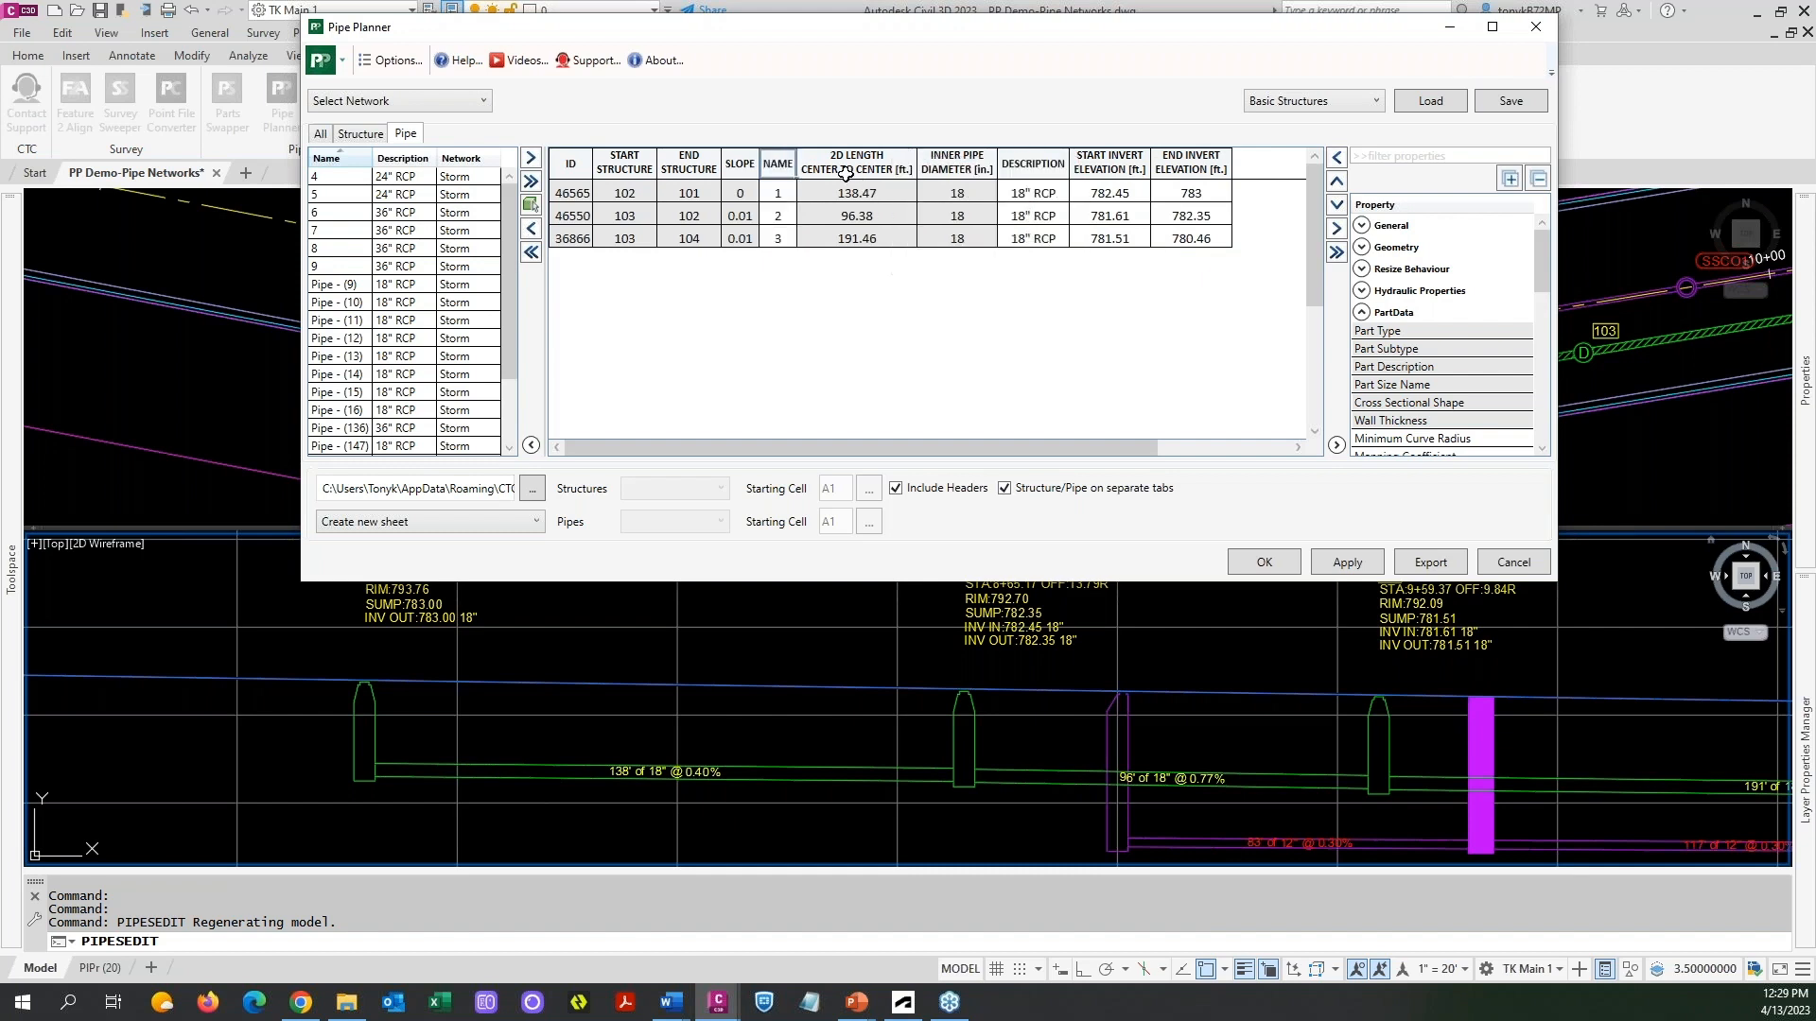
{"action": "right_click", "coordinate": [775, 159]}
{"action": "left_click", "coordinate": [815, 243]}
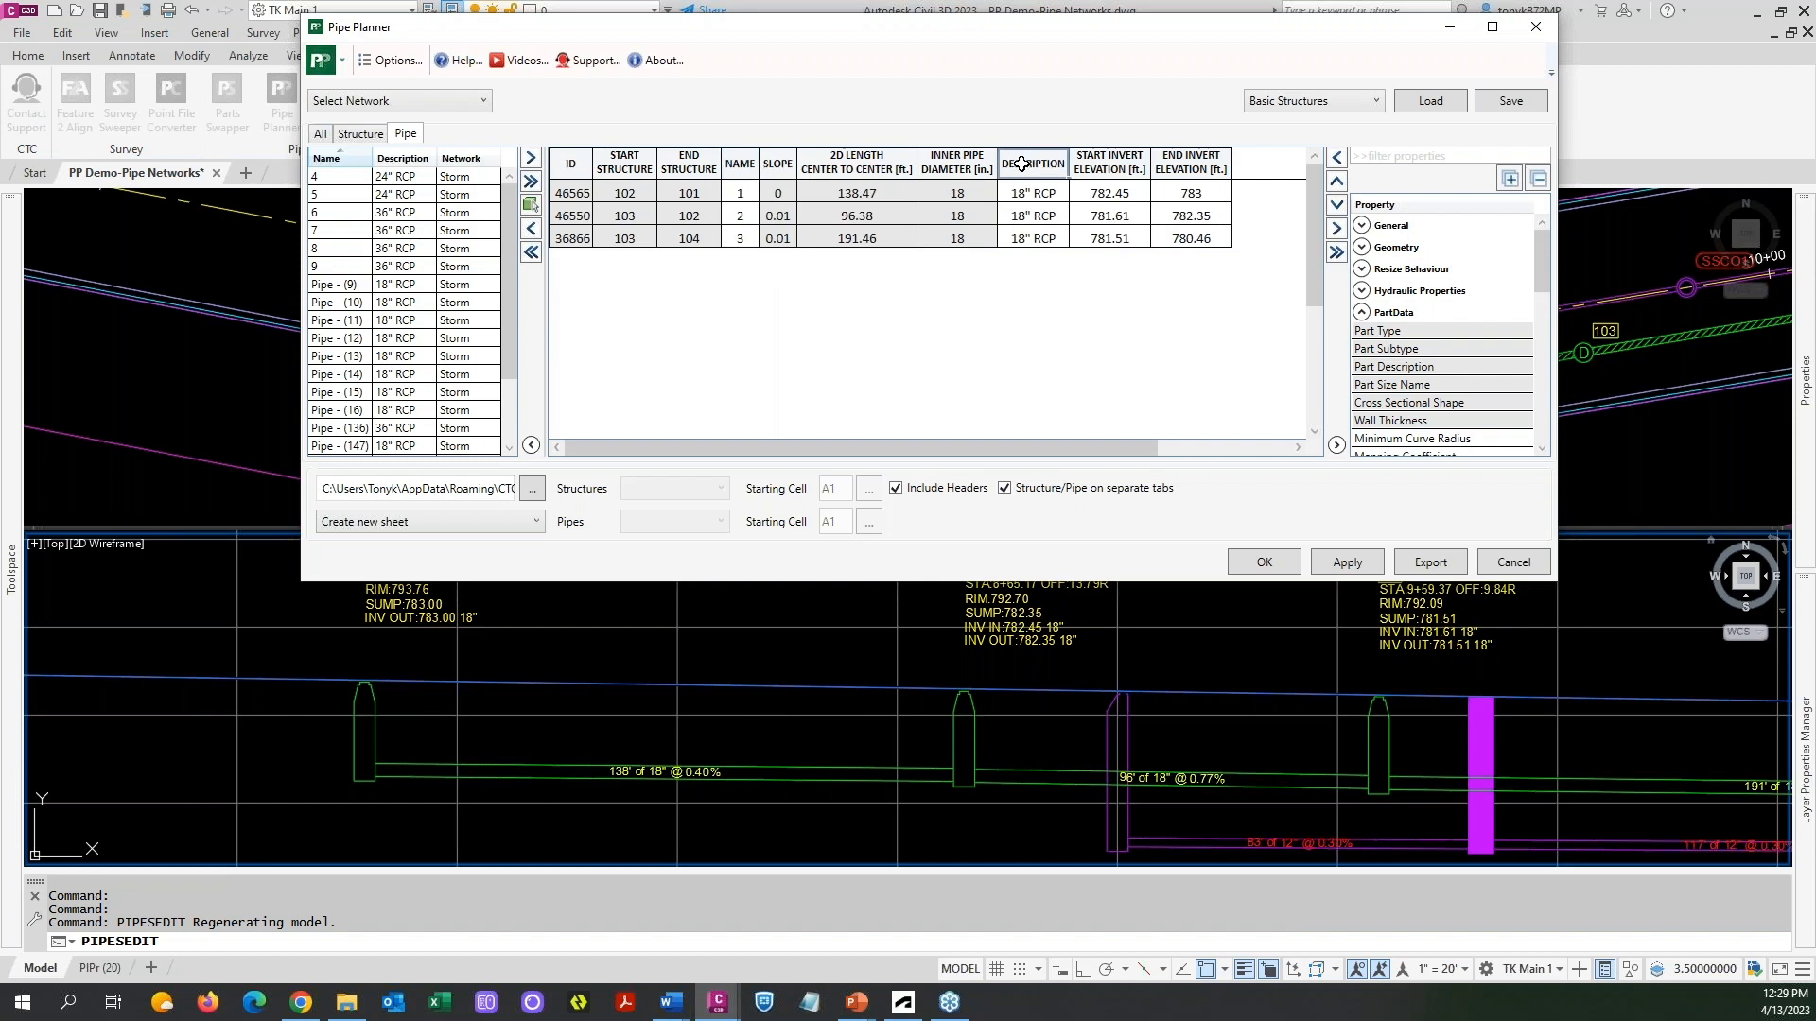
Move the Description, Start Invert Elevation and End Invert Elevation columns together so they directly follow the Name column.
{"action": "left_click", "coordinate": [1195, 169], "text": "shift"}
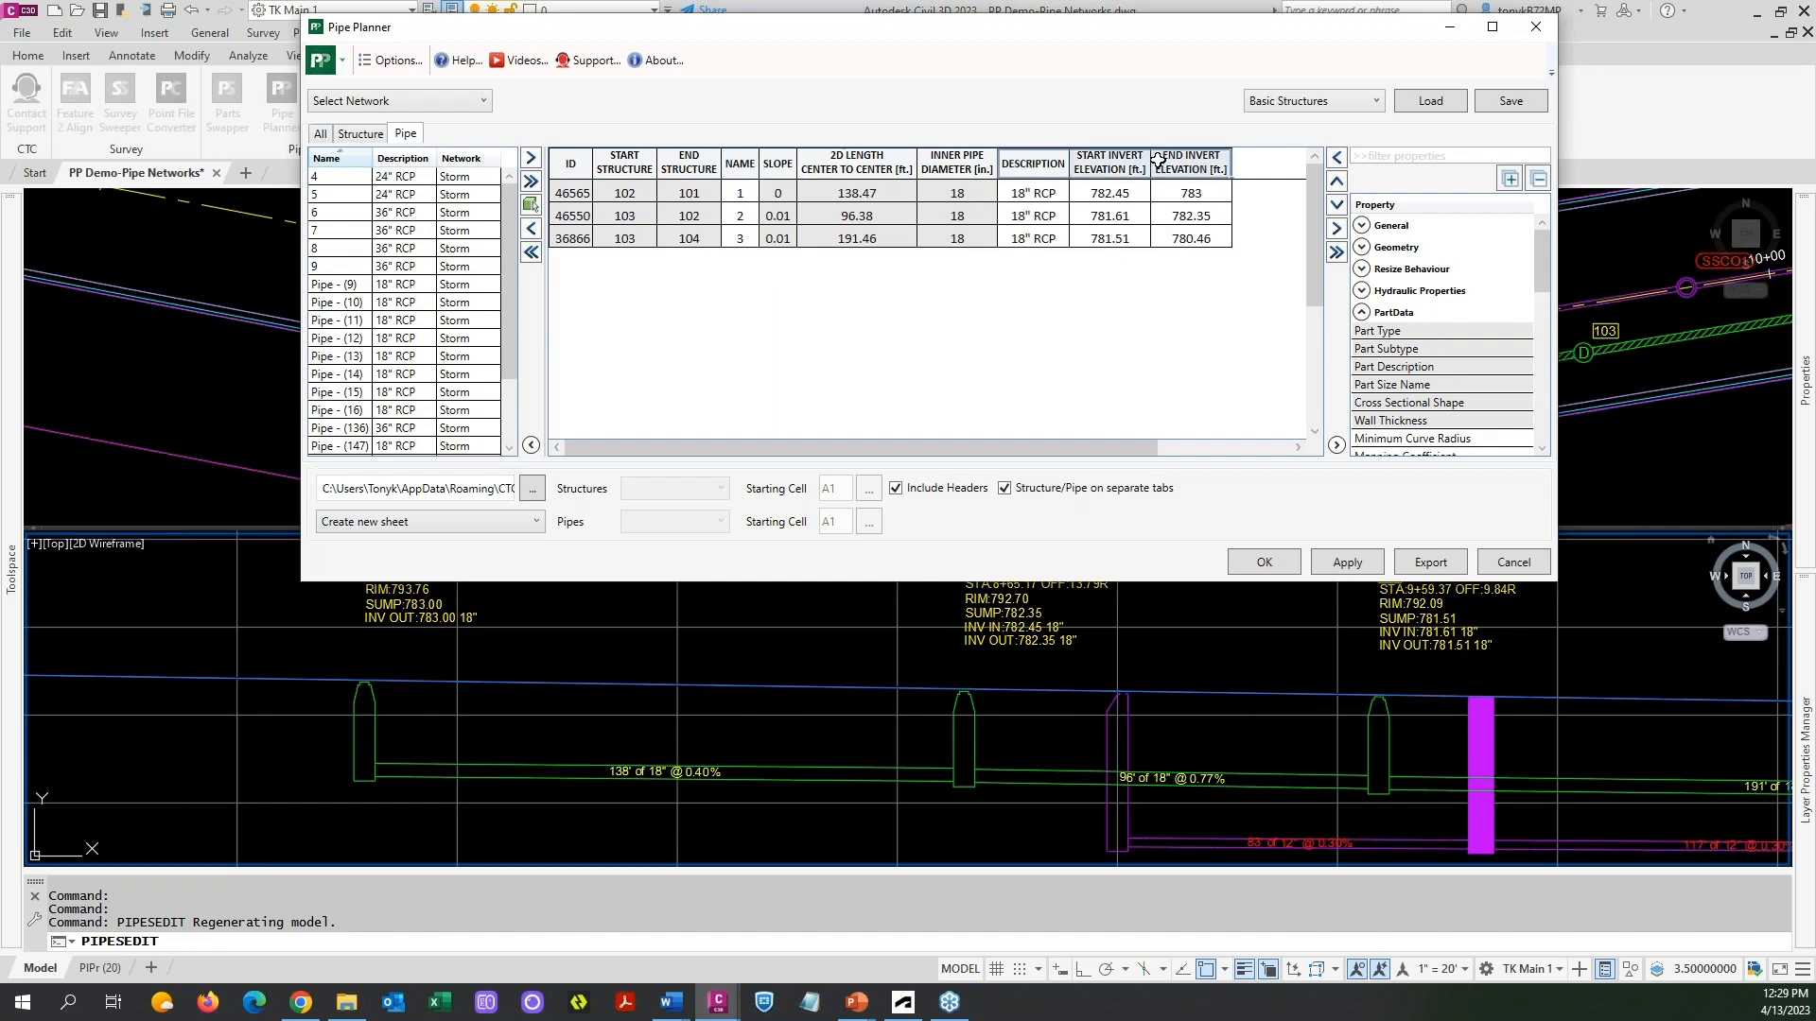
{"action": "right_click", "coordinate": [1036, 166]}
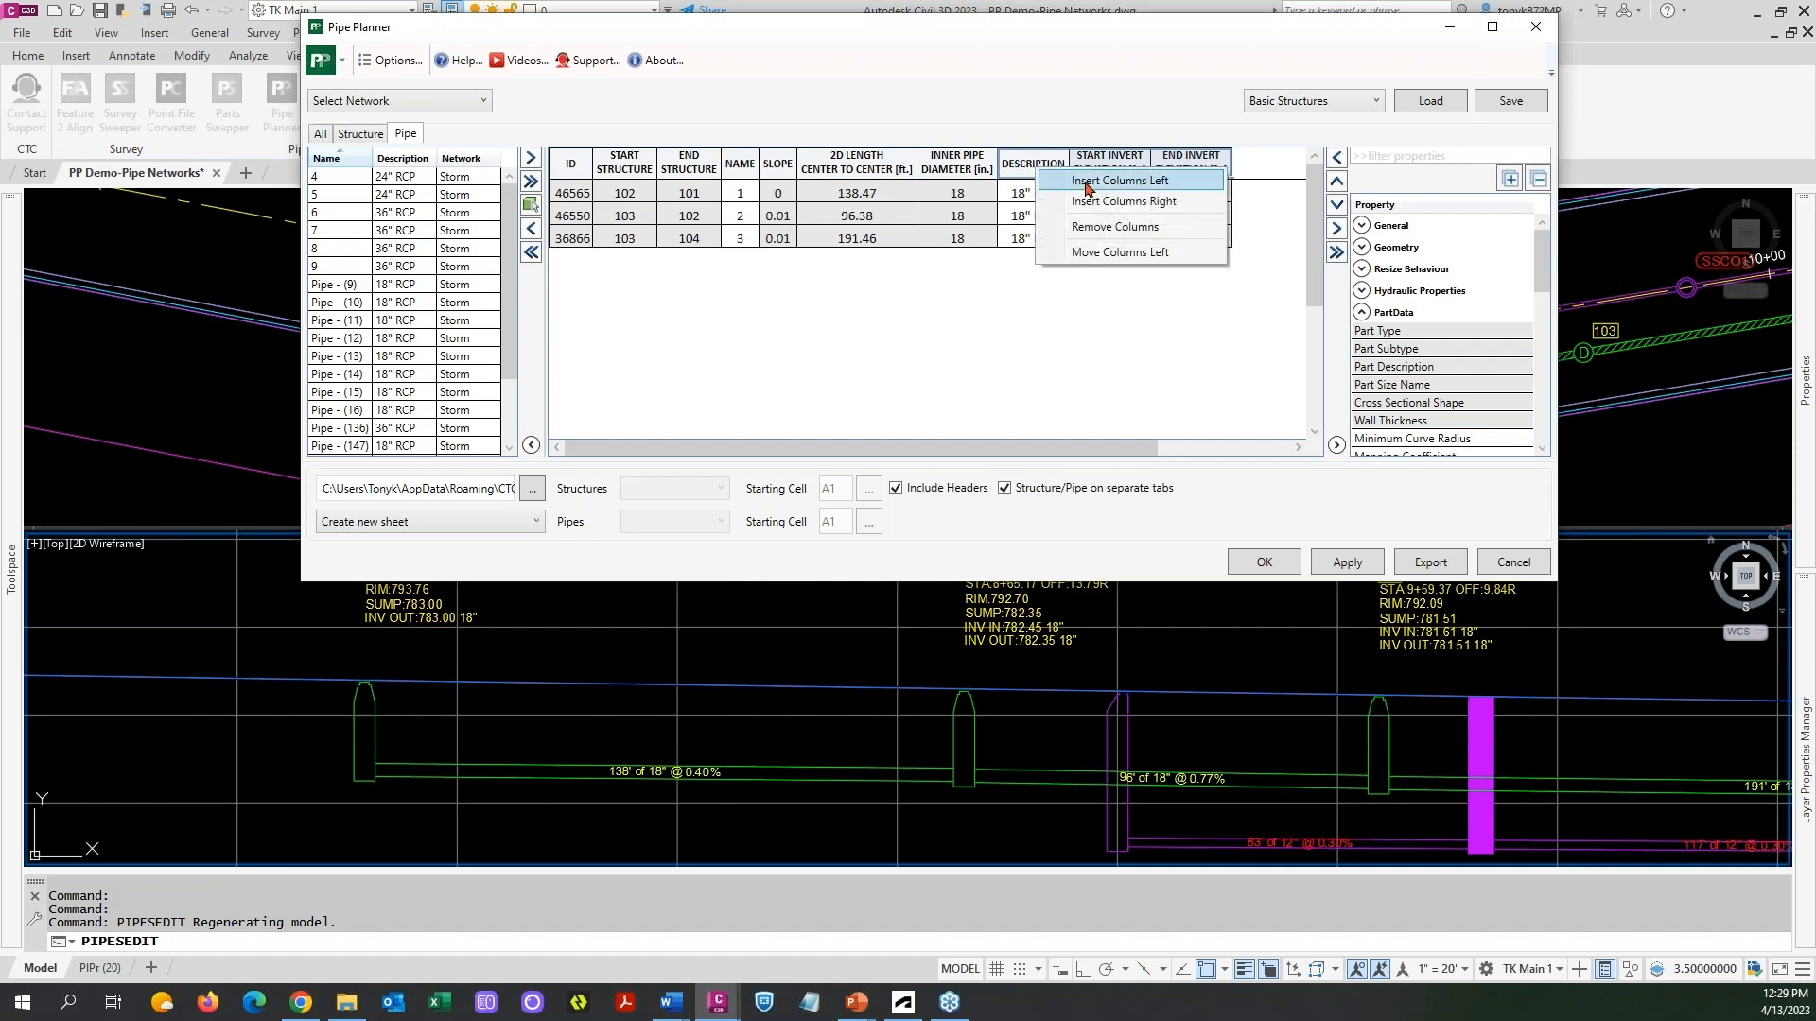
{"action": "left_click", "coordinate": [1109, 253]}
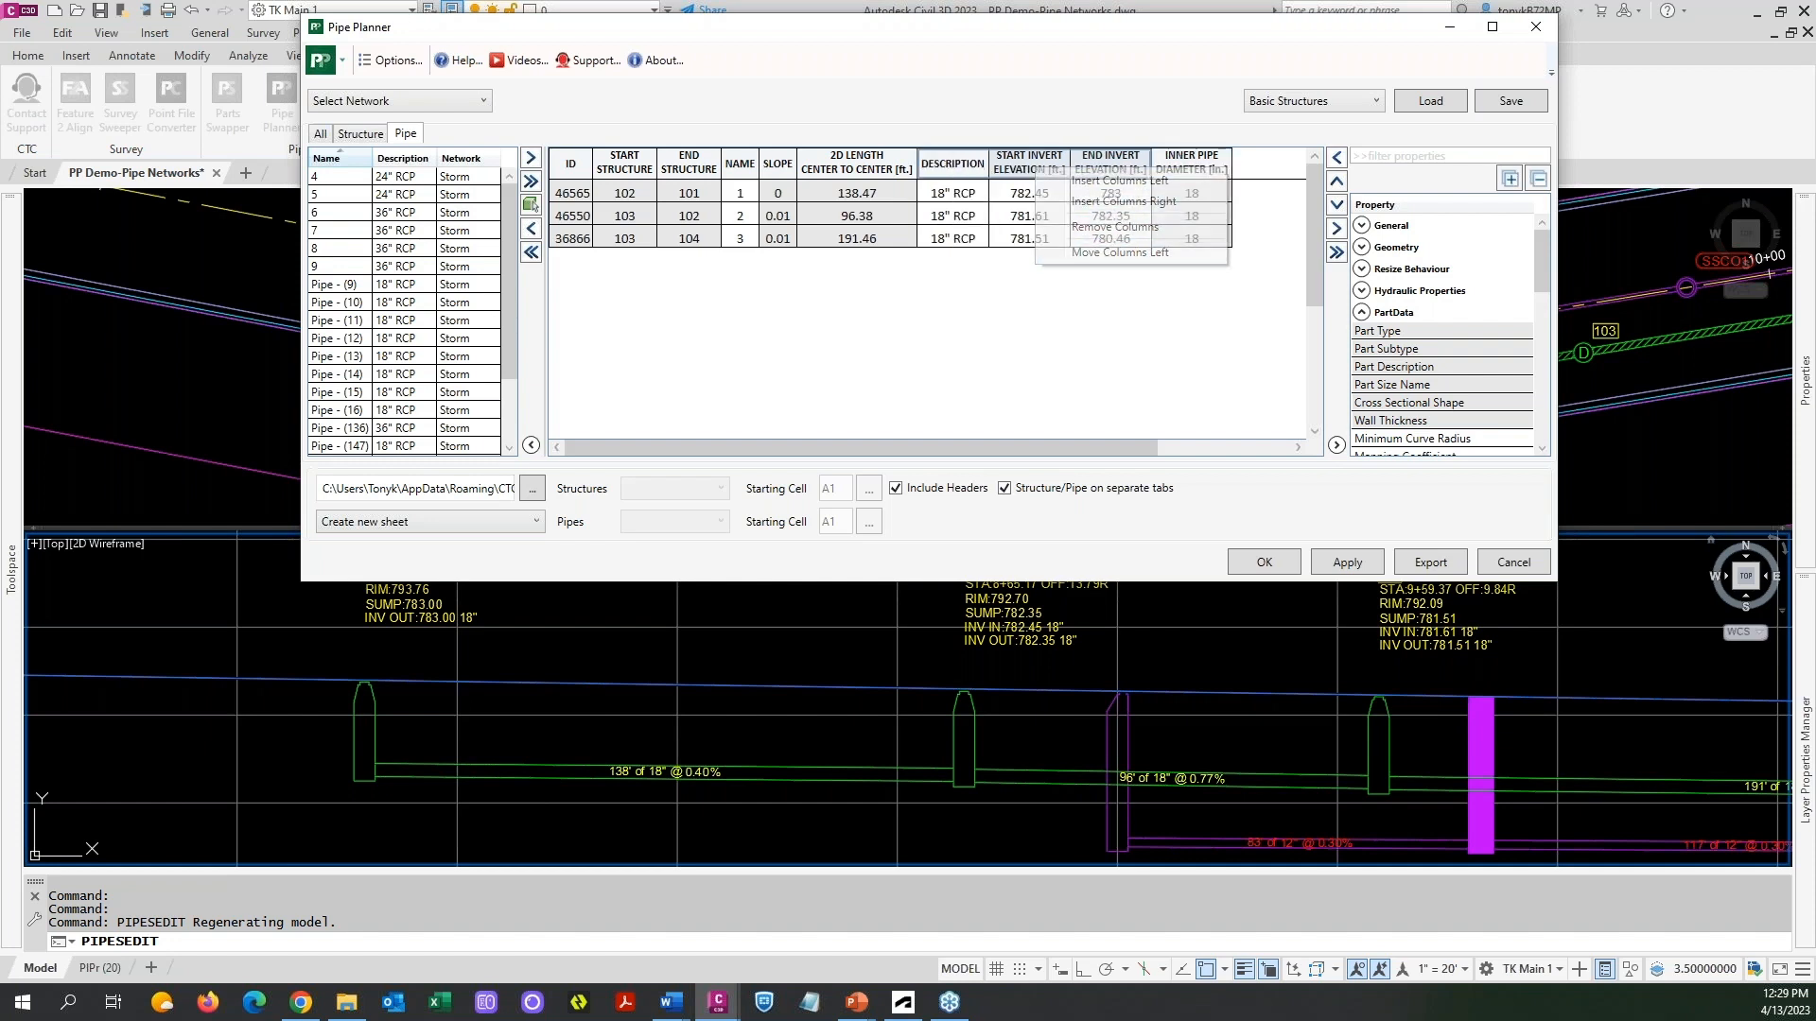
{"action": "right_click", "coordinate": [958, 165]}
{"action": "left_click", "coordinate": [1030, 247]}
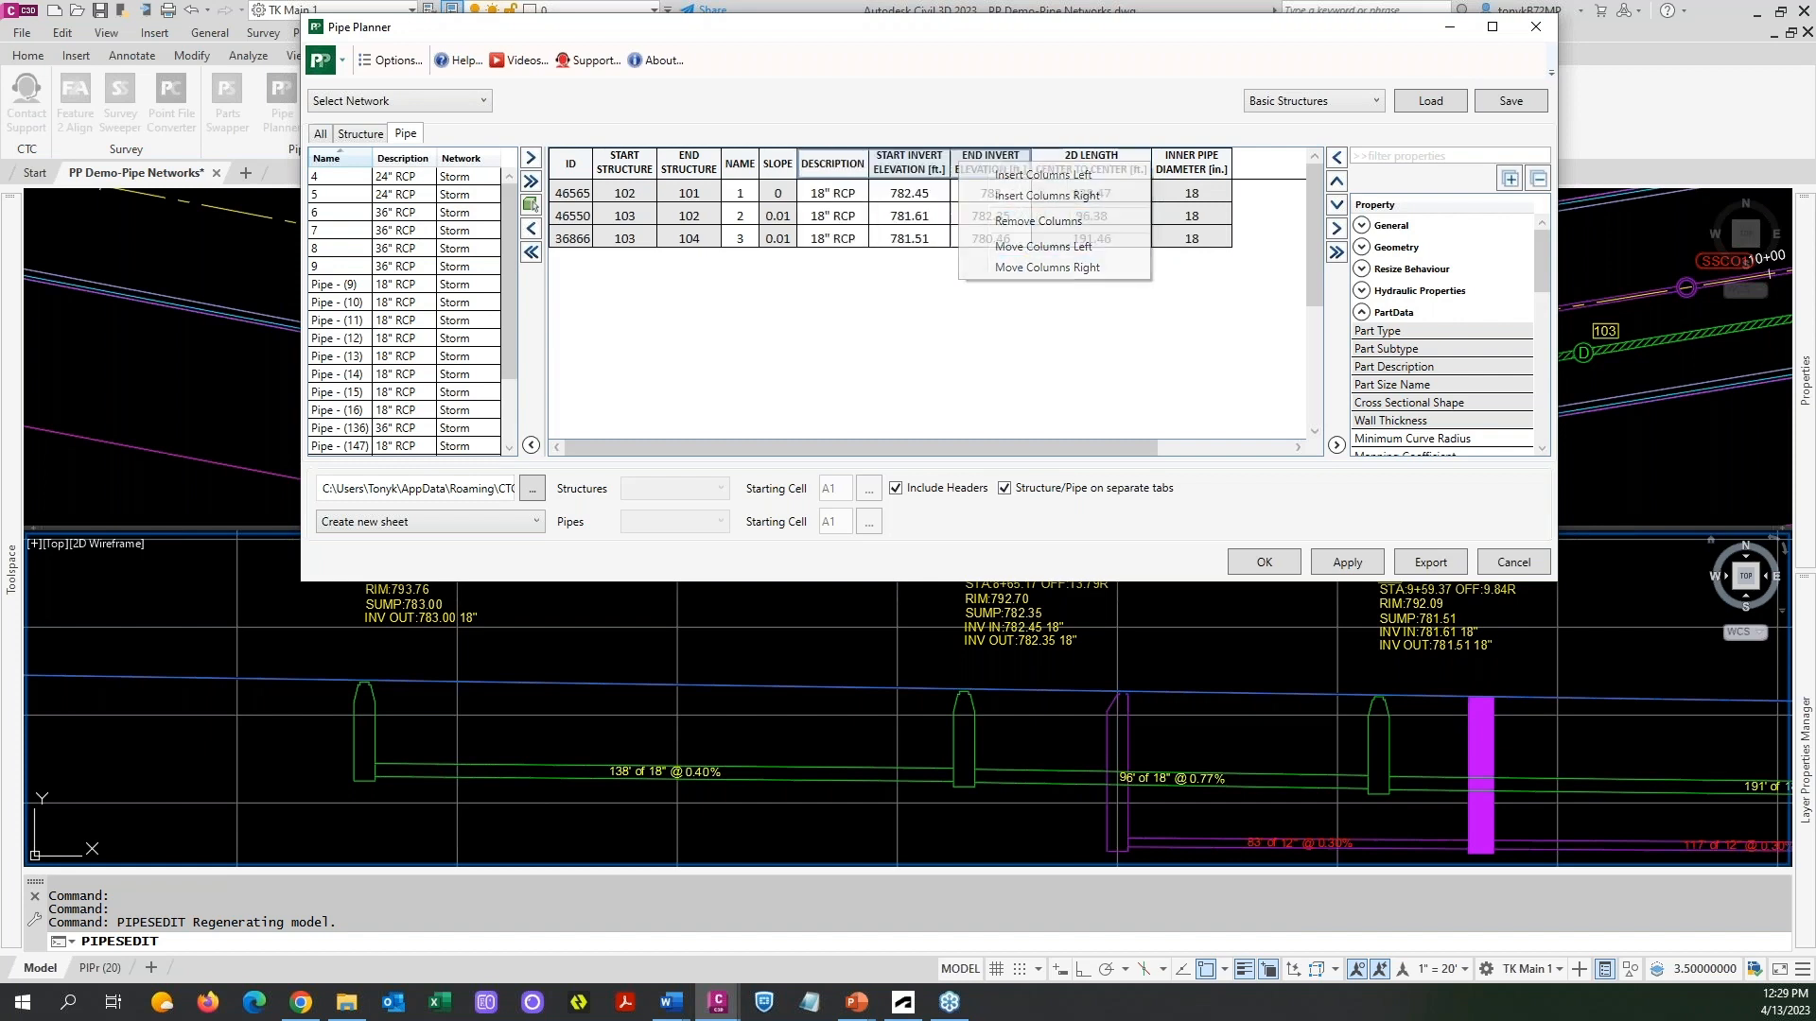
{"action": "right_click", "coordinate": [841, 162]}
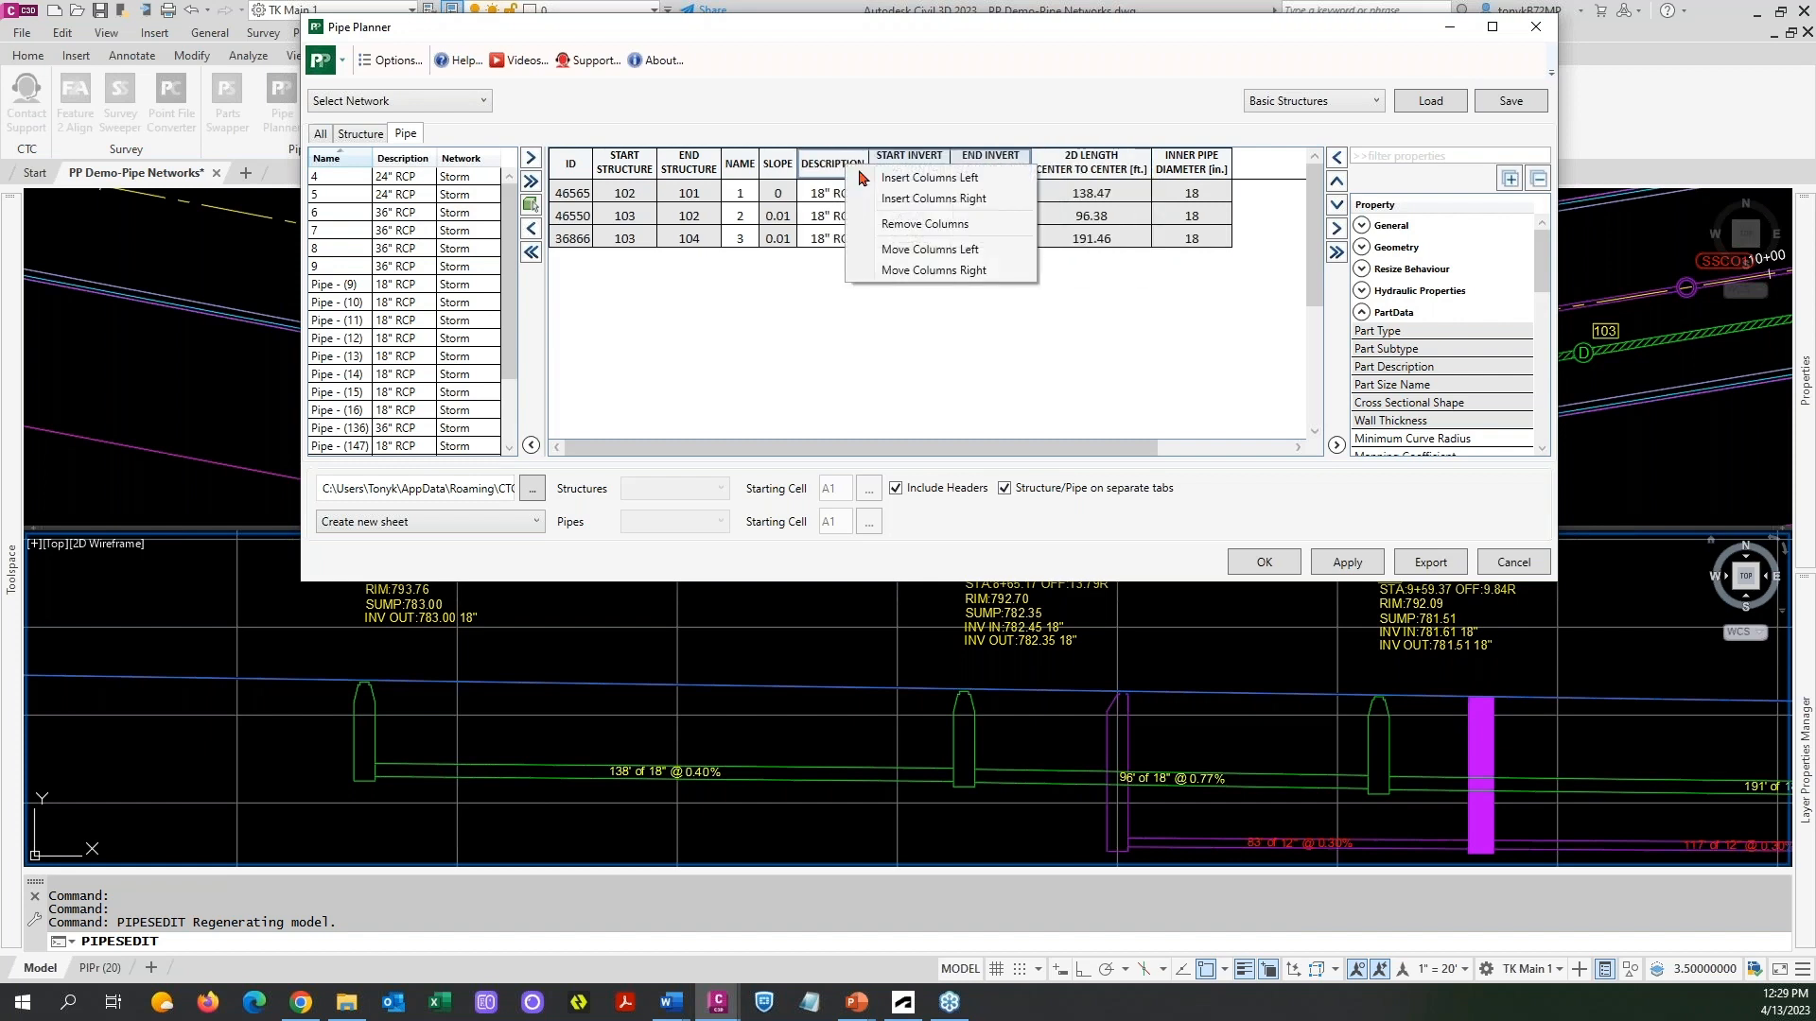
{"action": "left_click", "coordinate": [917, 252]}
Move the Name, Description and both invert elevation columns together so they directly follow the ID column.
{"action": "left_click", "coordinate": [737, 164]}
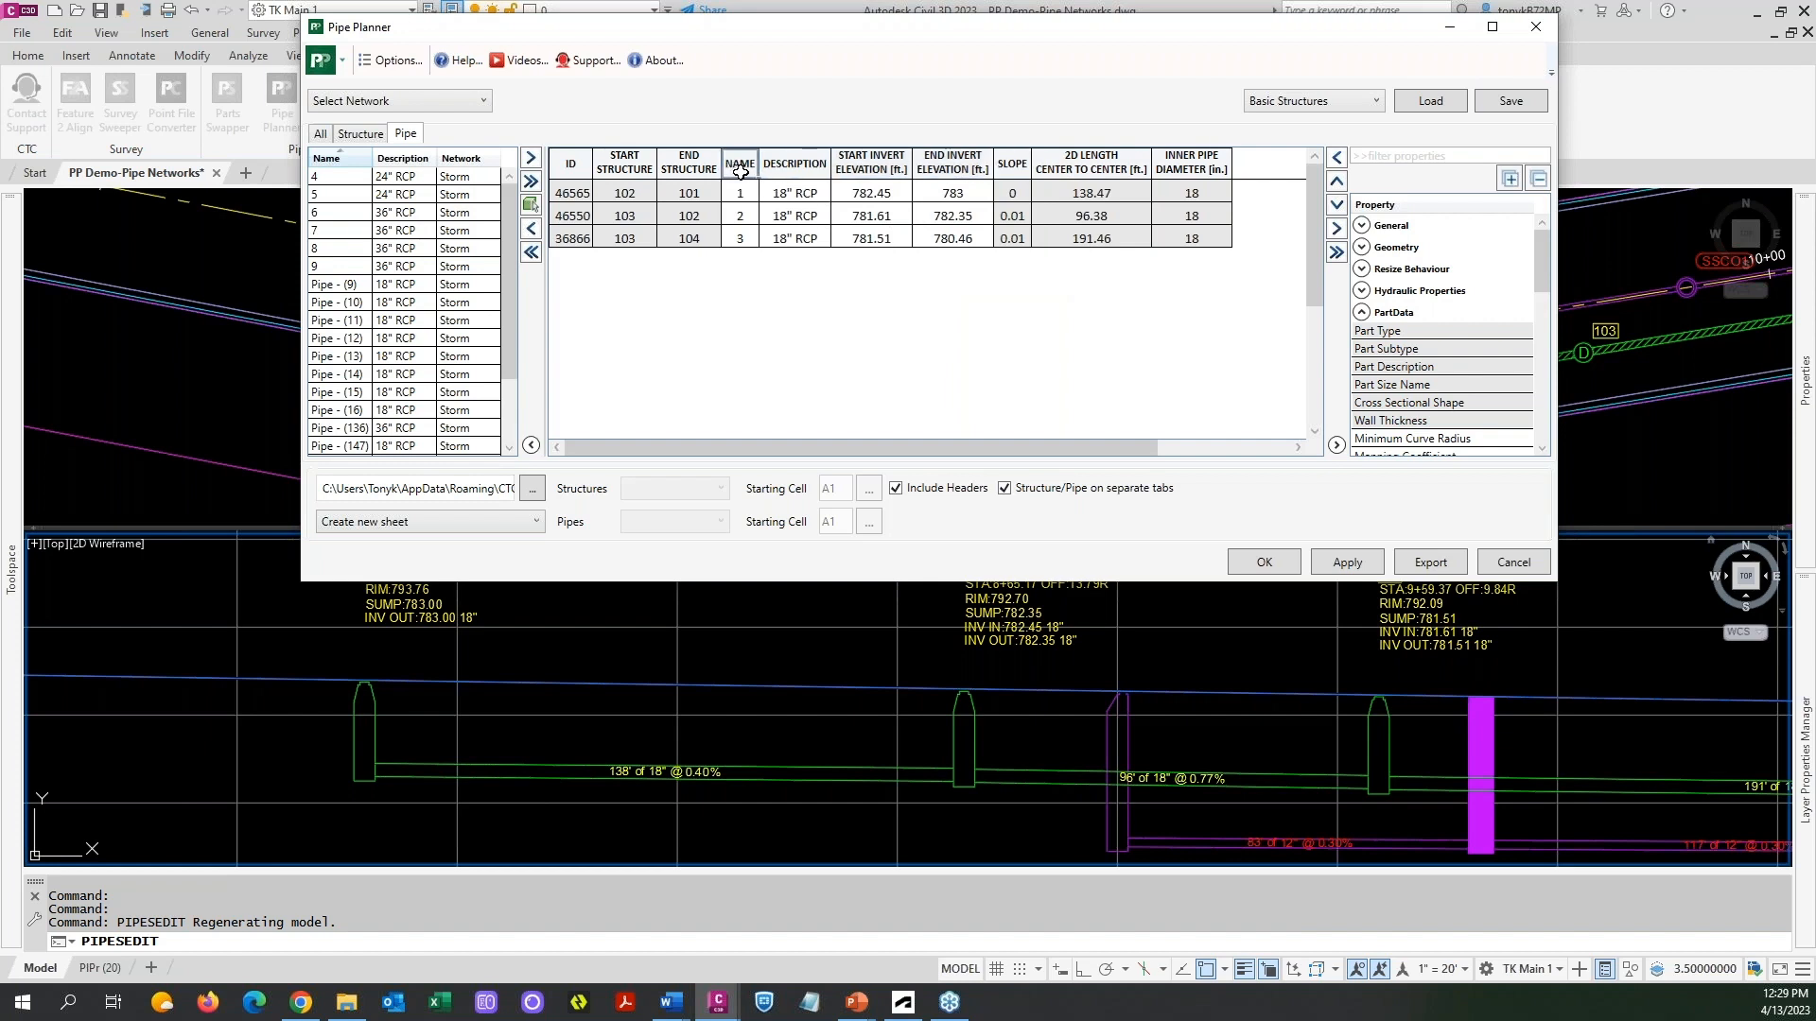
{"action": "left_click", "coordinate": [961, 163], "text": "shift"}
{"action": "right_click", "coordinate": [944, 162]}
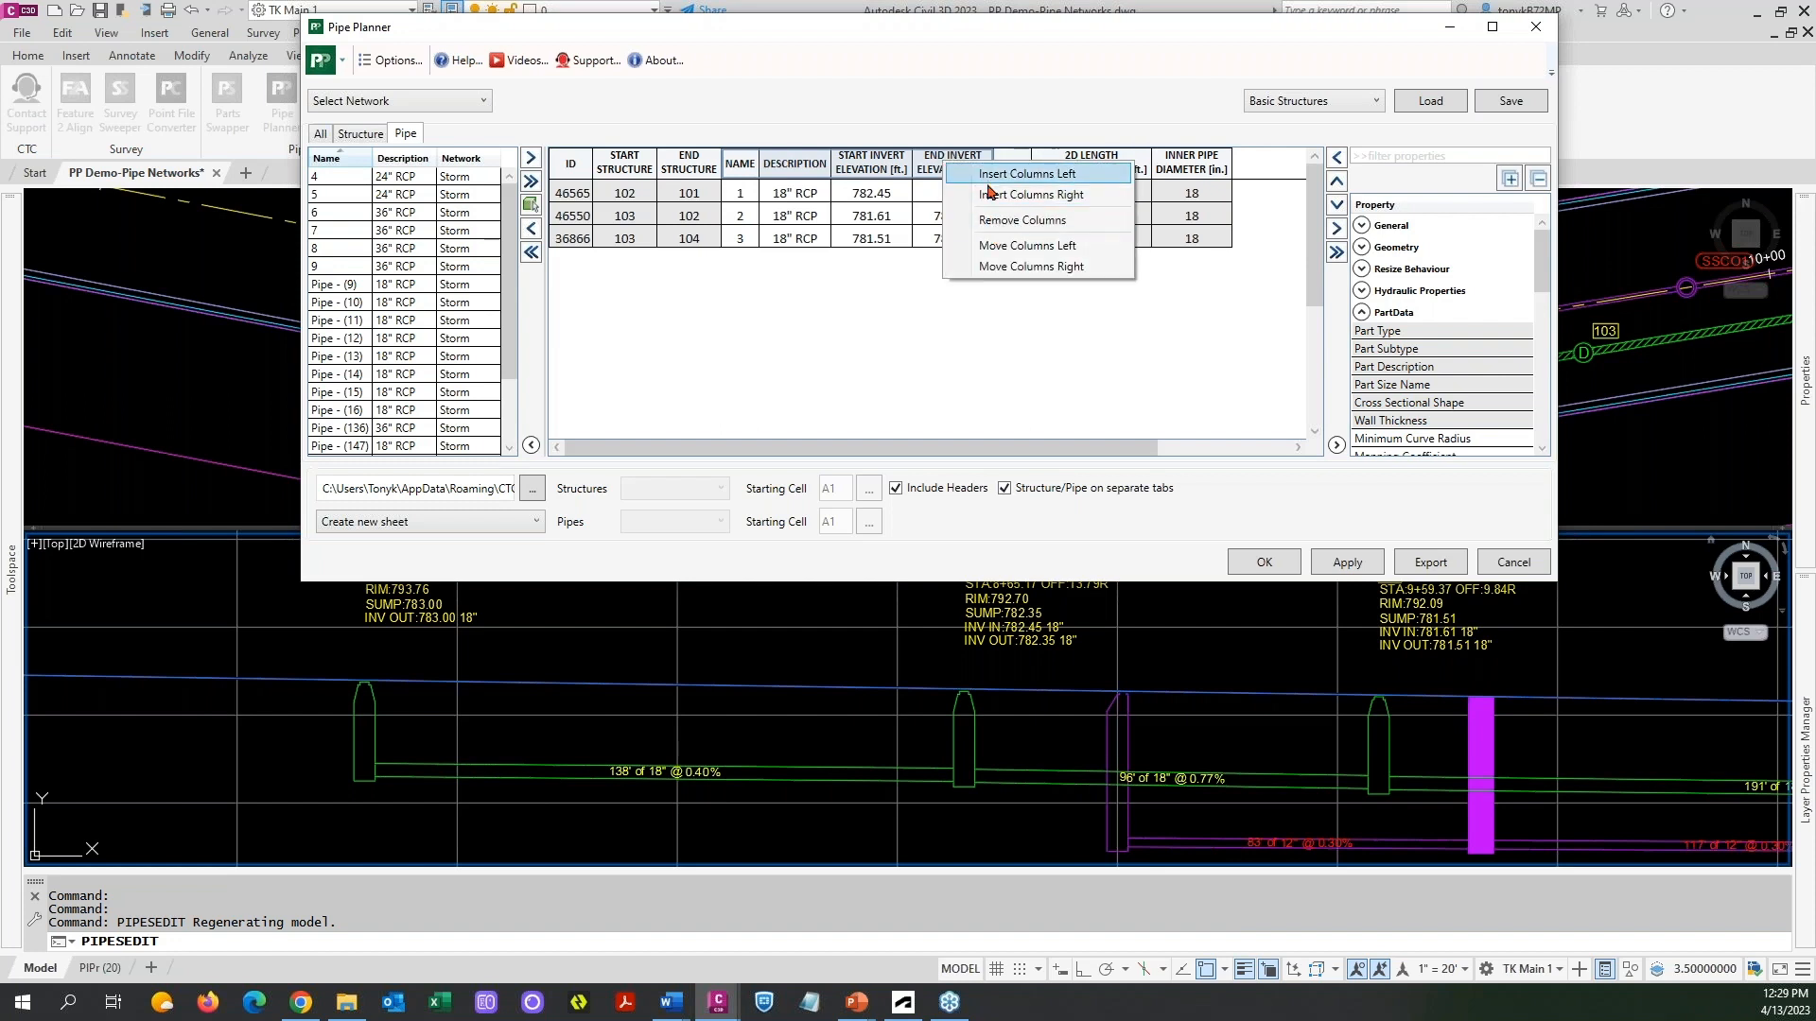
{"action": "left_click", "coordinate": [1028, 266]}
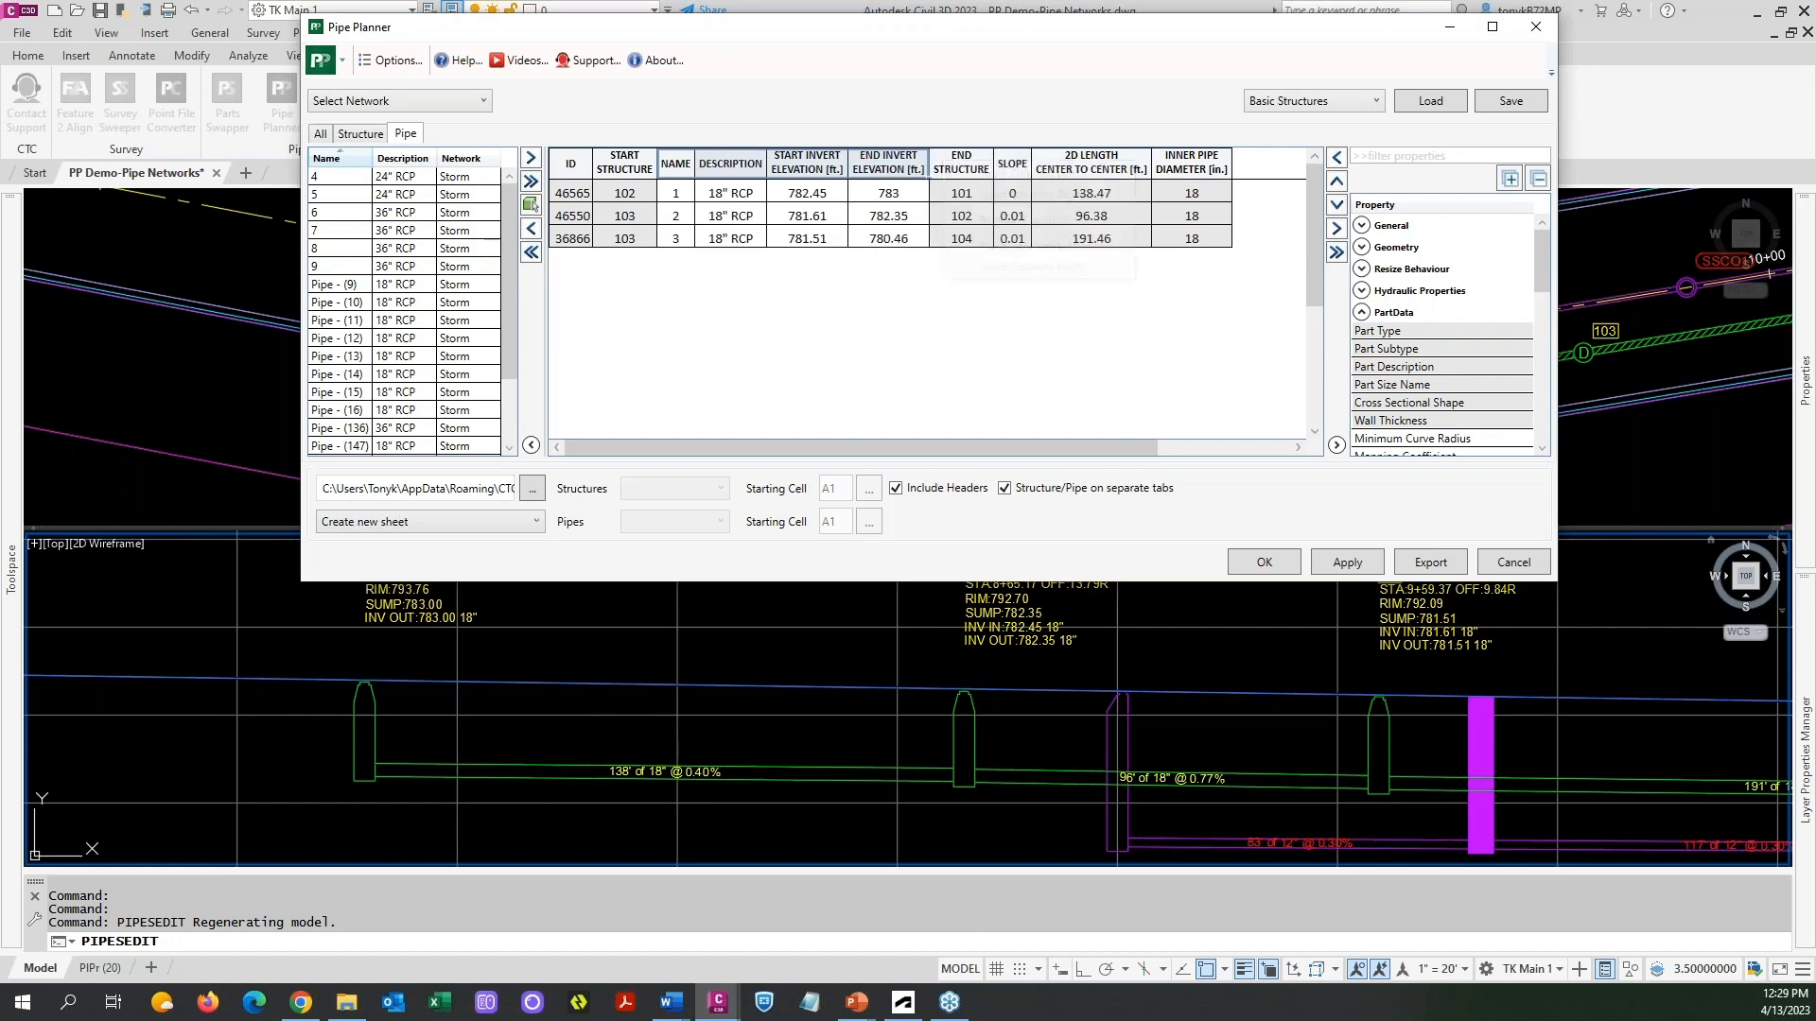
{"action": "right_click", "coordinate": [903, 166]}
{"action": "left_click", "coordinate": [942, 250]}
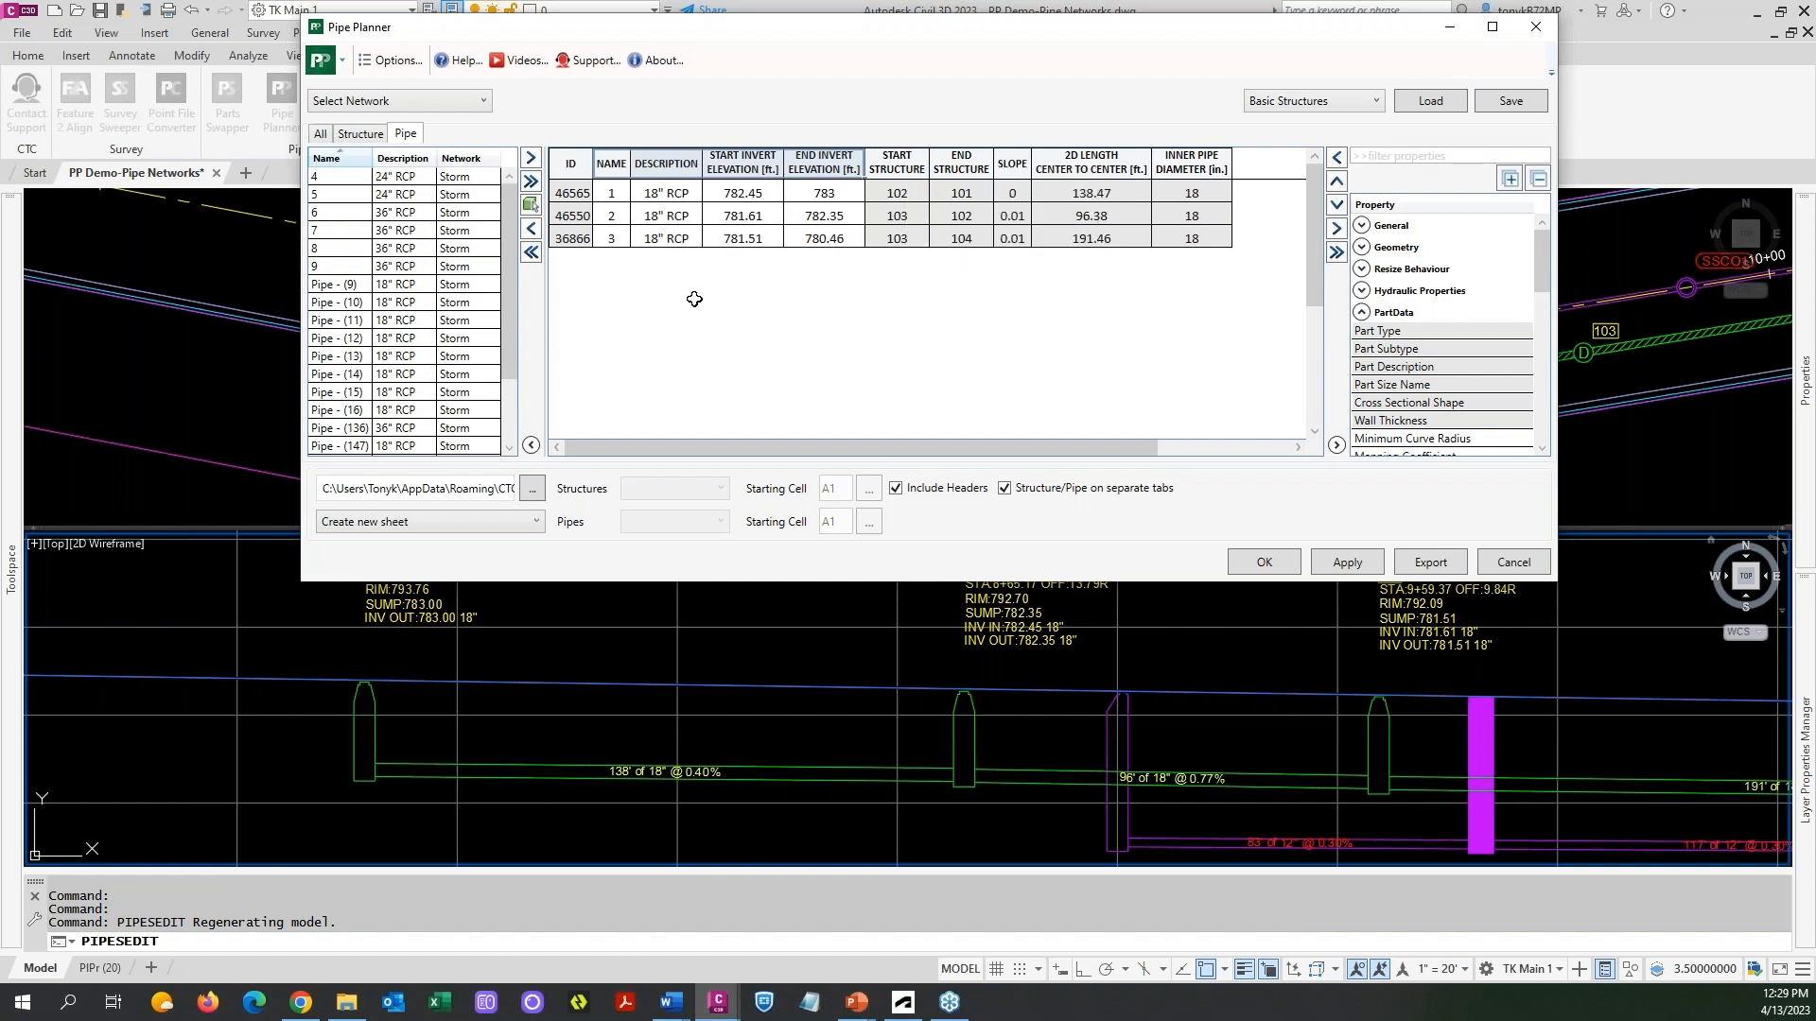
Remove the Slope column from the combined table of structures and pipes.
{"action": "left_click", "coordinate": [320, 135]}
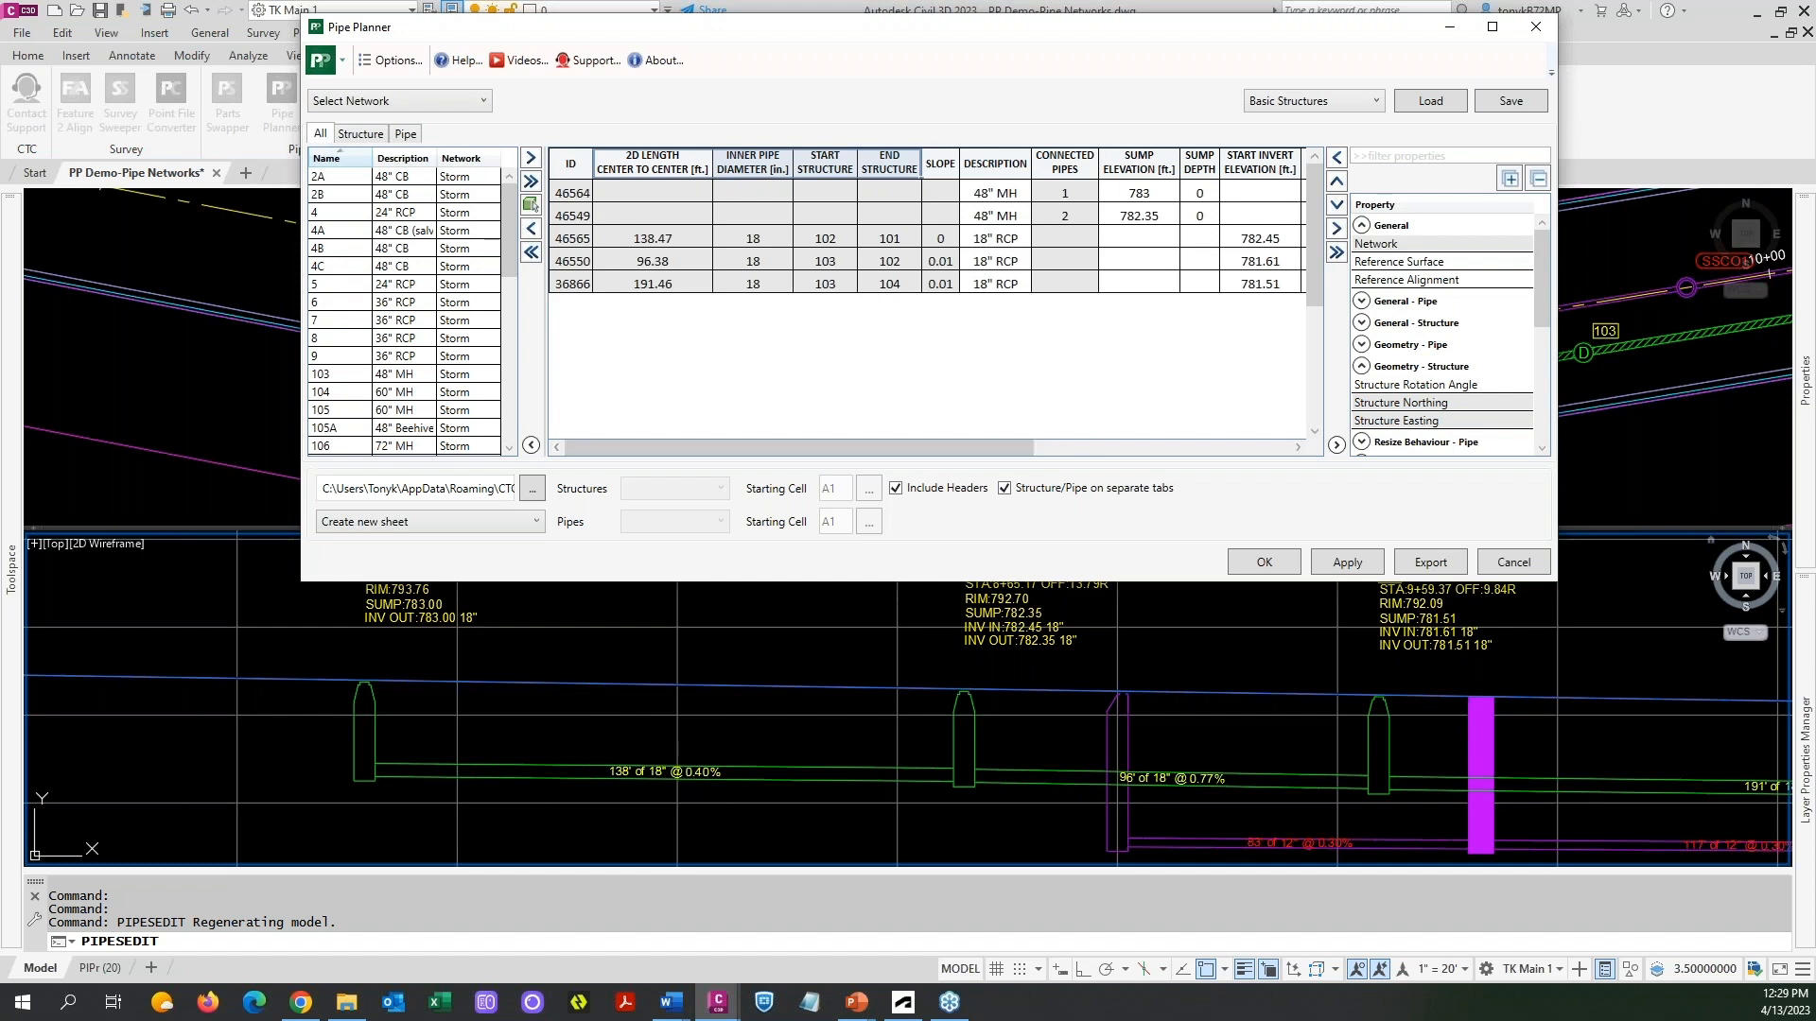
{"action": "mouse_move", "coordinate": [995, 455]}
{"action": "left_mouse_down"}
{"action": "mouse_move", "coordinate": [1120, 455]}
{"action": "mouse_move", "coordinate": [979, 454]}
{"action": "left_mouse_up"}
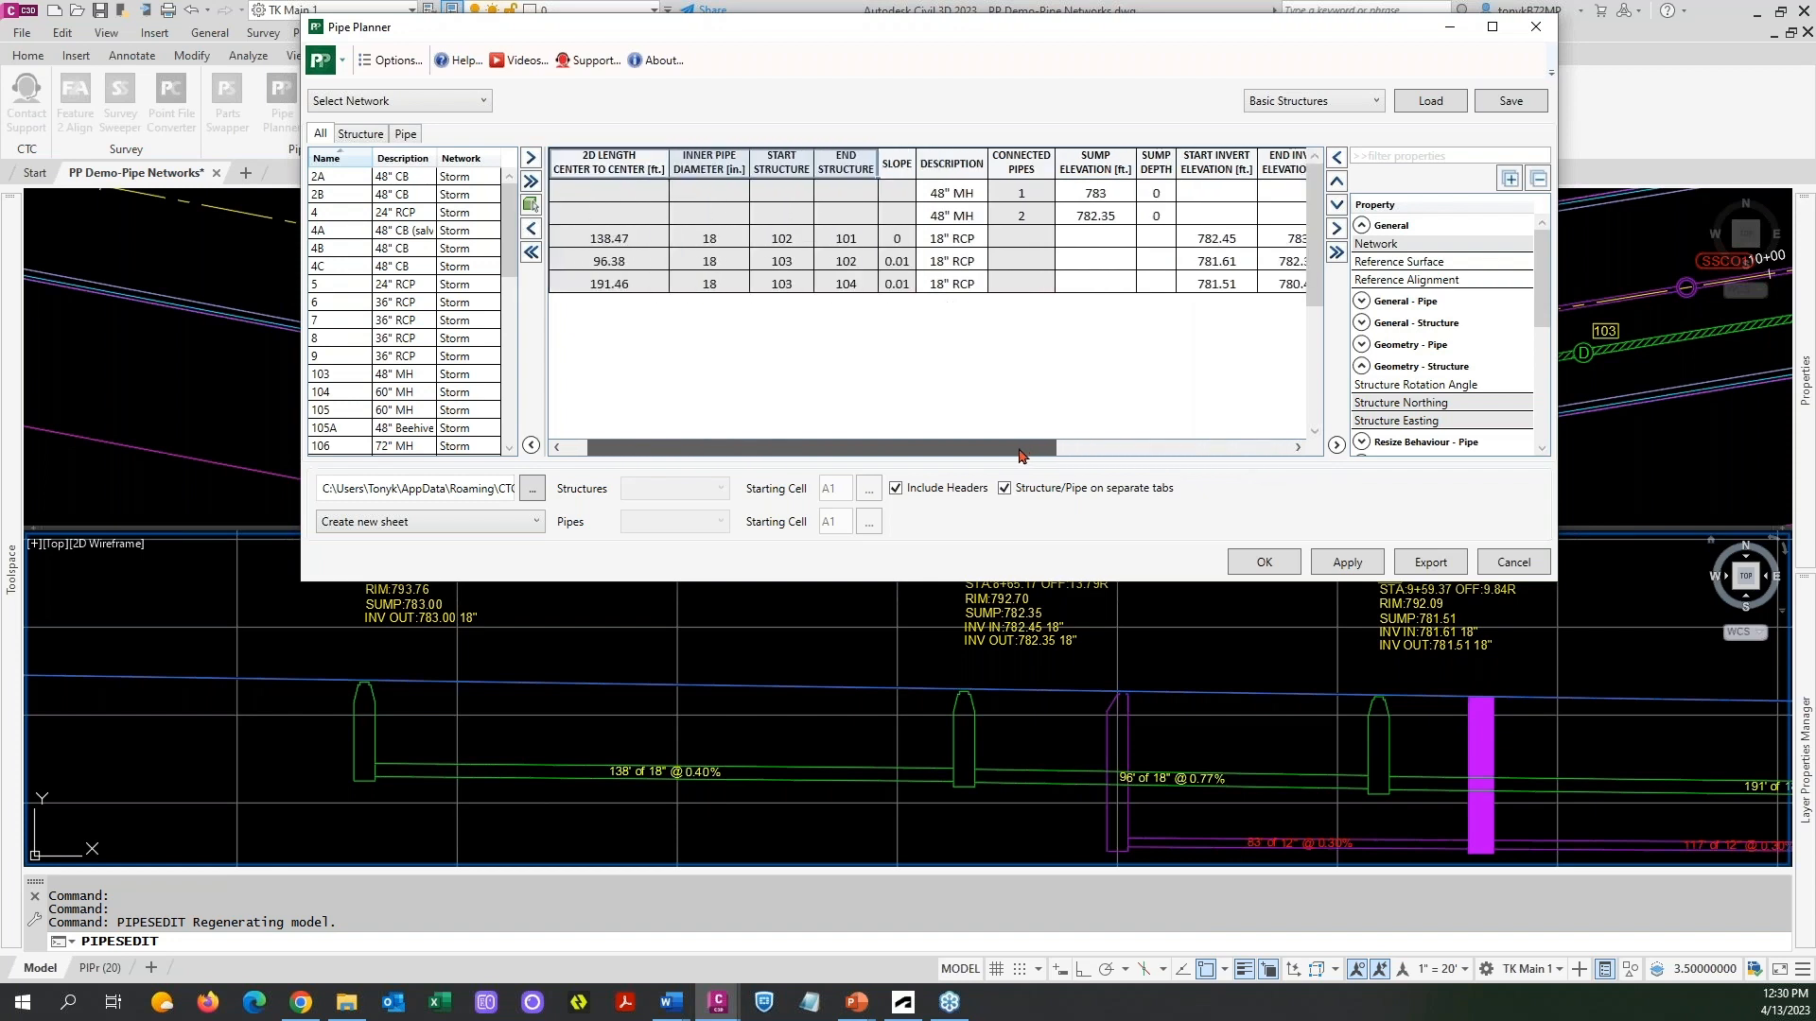
{"action": "right_click", "coordinate": [895, 155]}
{"action": "left_click", "coordinate": [974, 211]}
{"action": "left_click_drag", "start_coordinate": [896, 454], "coordinate": [851, 448]}
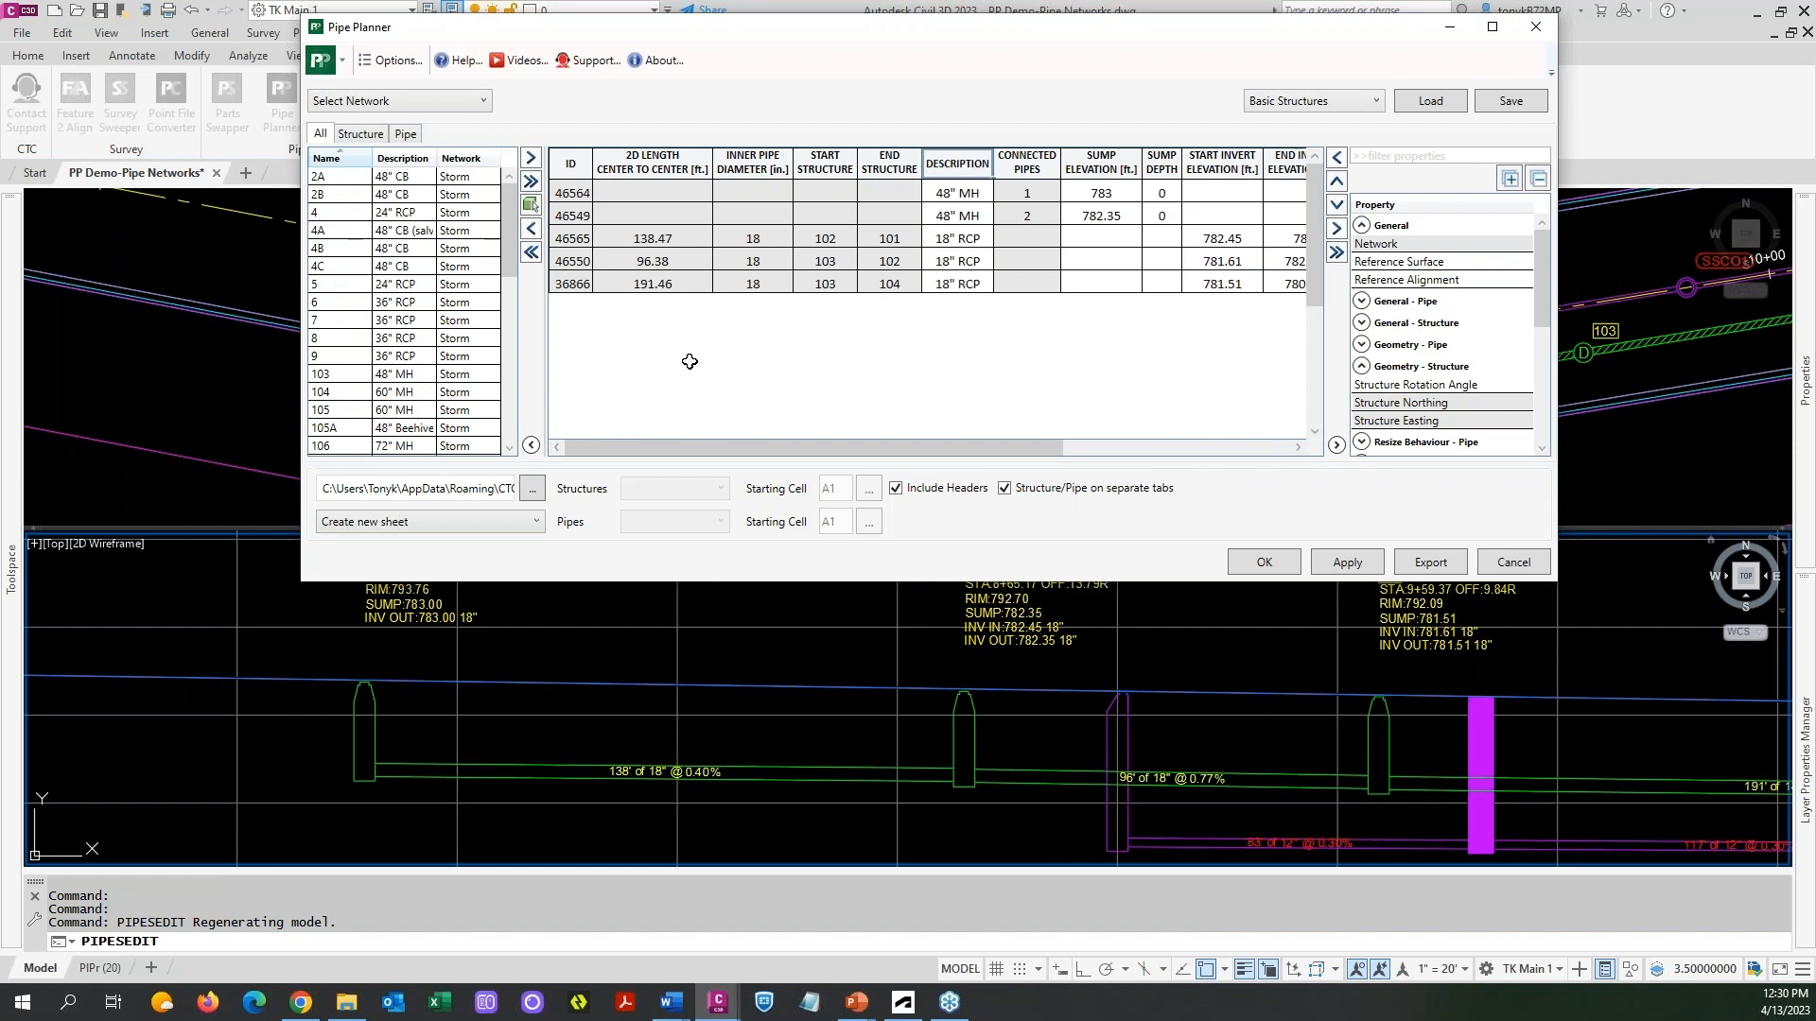
Create an Excel workbook named Demo 4-13-23.xlsx in the Pipe Template folder and set it as the export file.
{"action": "left_click", "coordinate": [532, 490]}
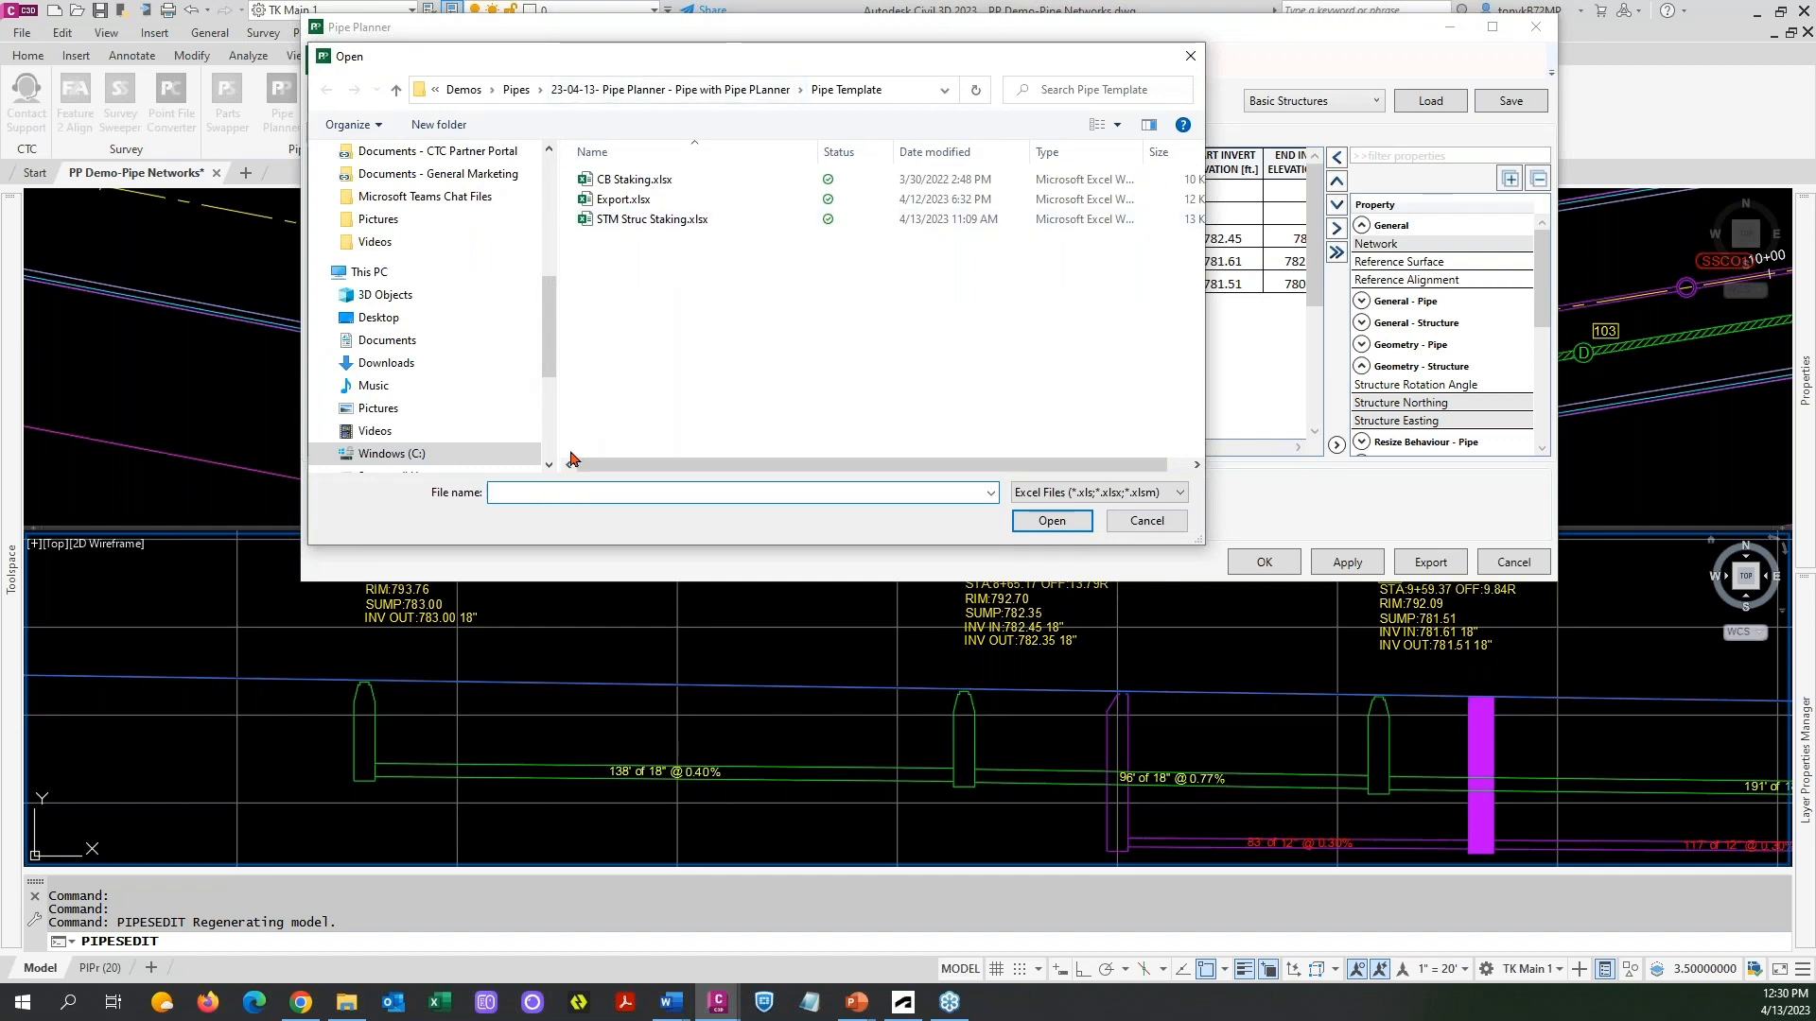
{"action": "right_click", "coordinate": [657, 338]}
{"action": "mouse_move", "coordinate": [799, 671]}
{"action": "left_click", "coordinate": [972, 886]}
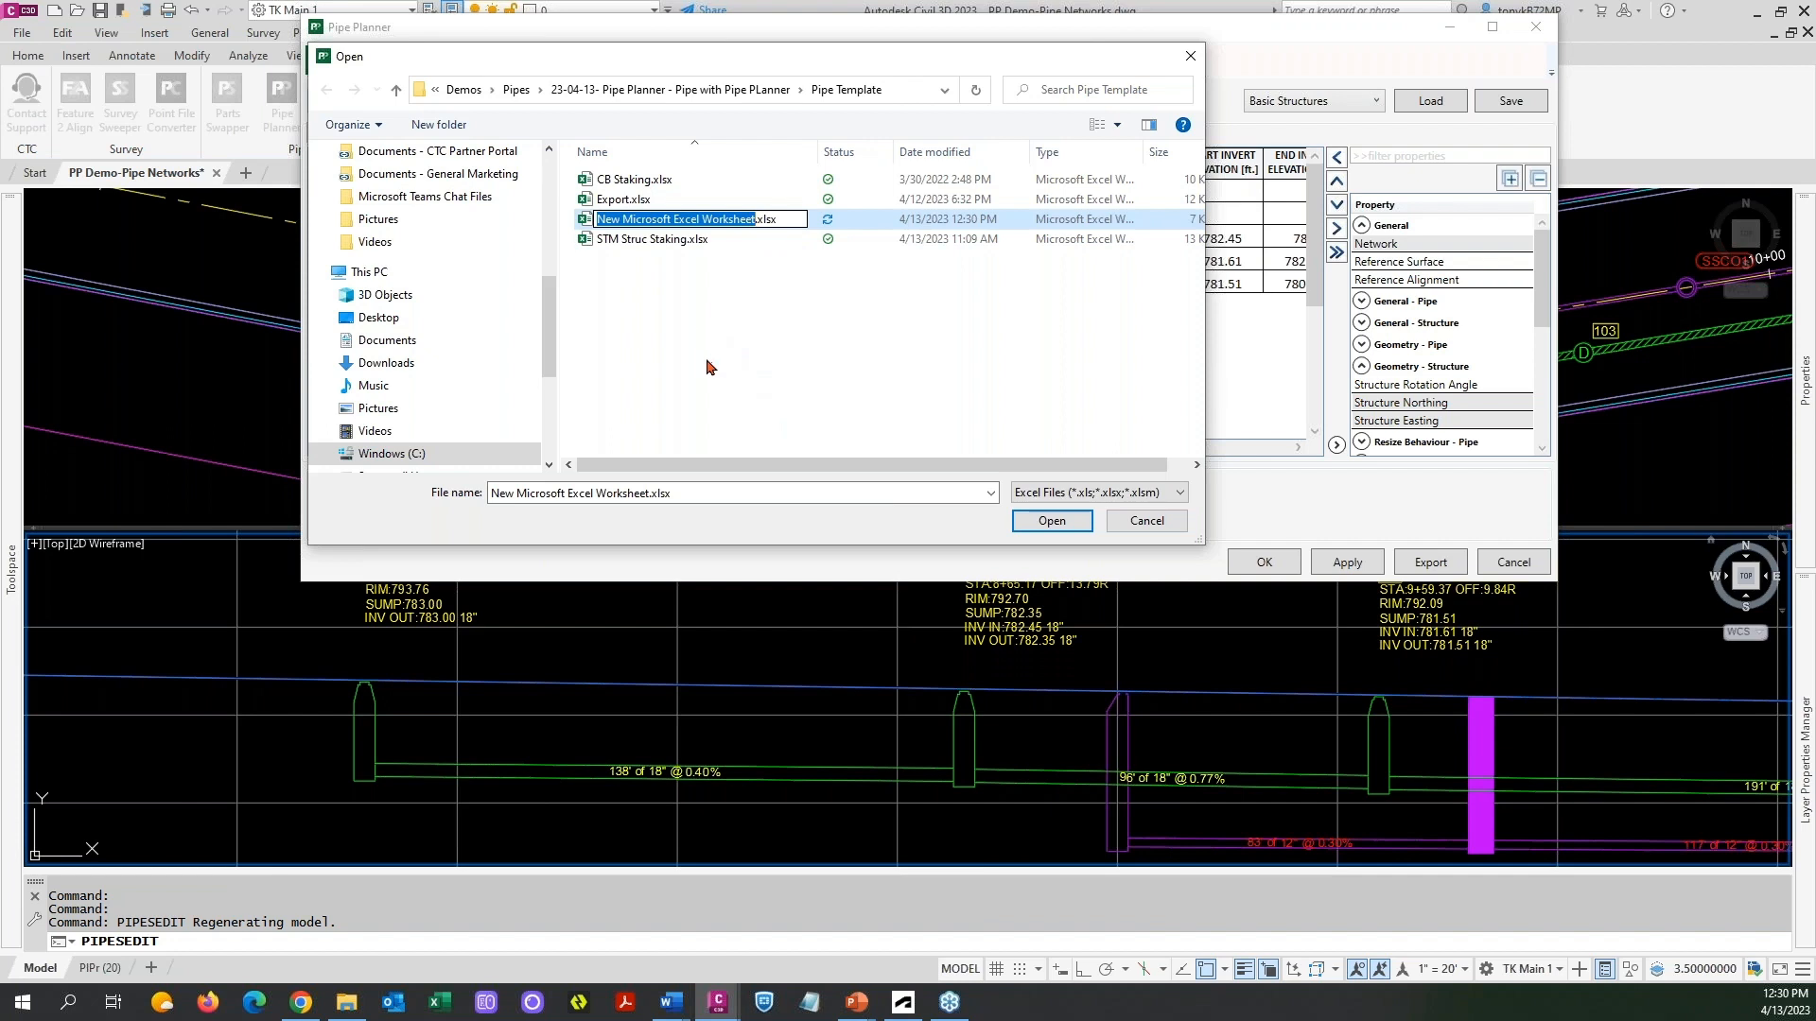
{"action": "type", "text": "DEmo "}
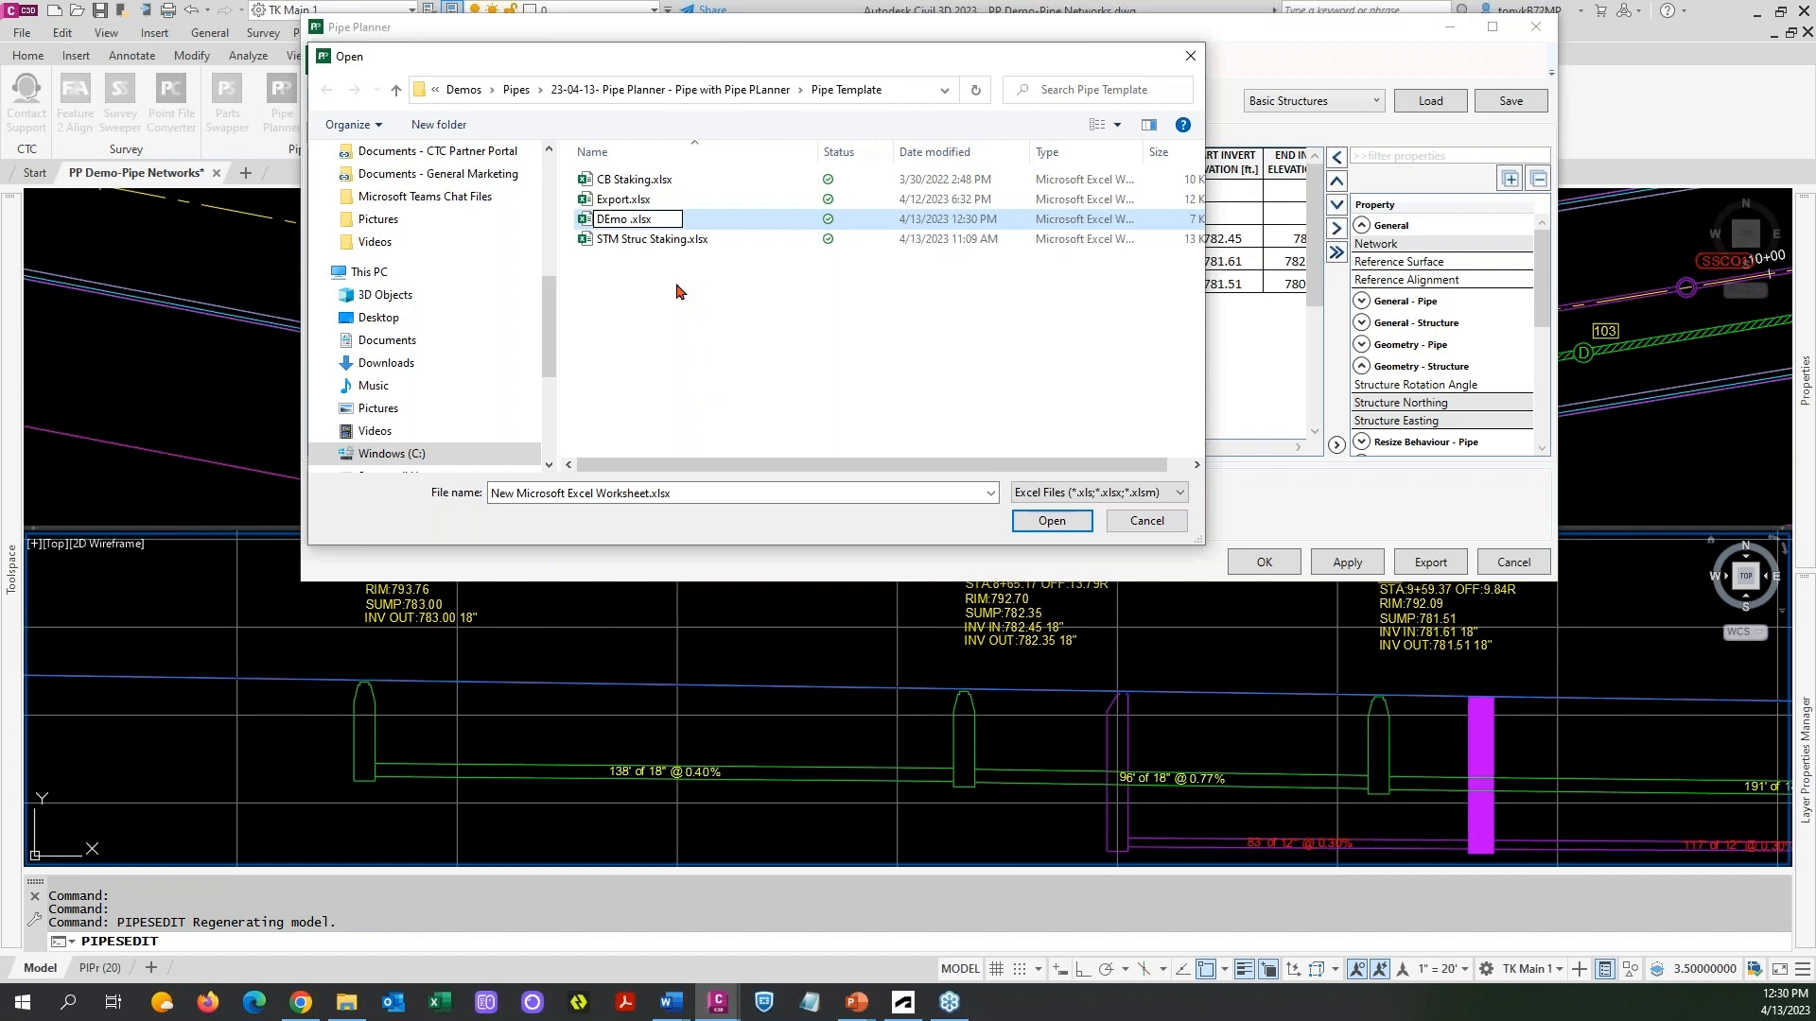
{"action": "type", "text": "4-13-"}
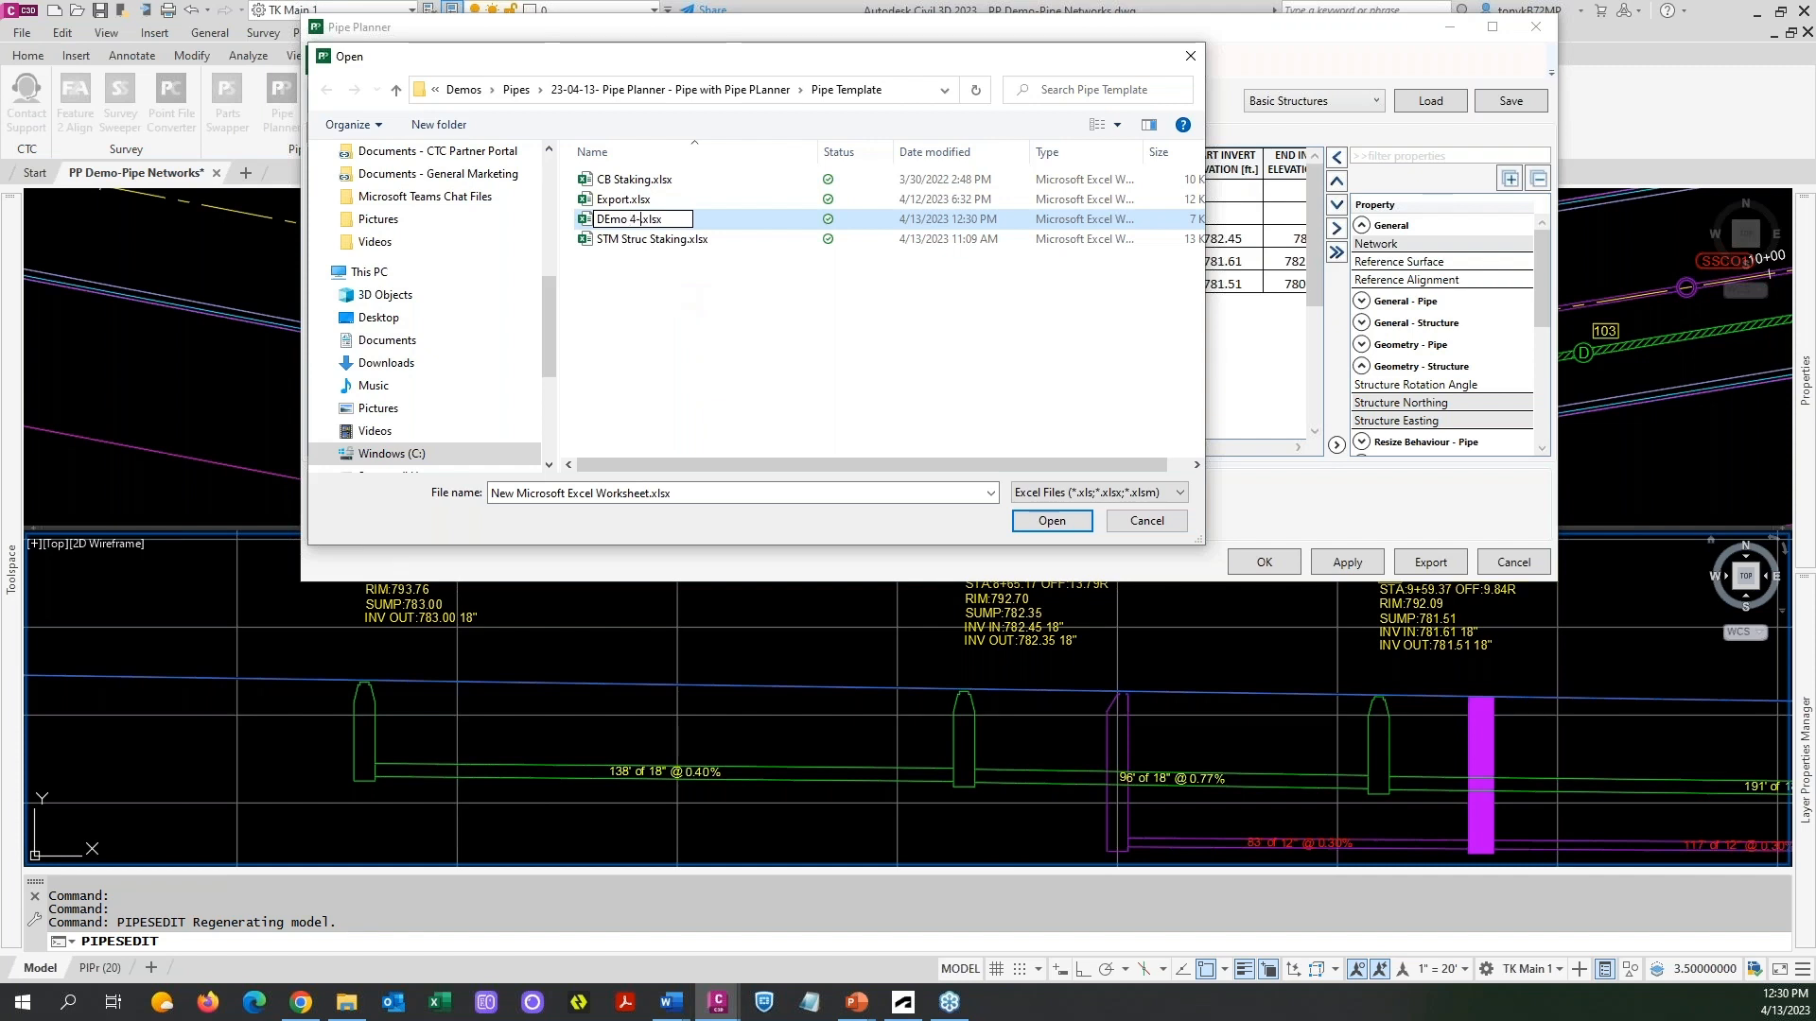
{"action": "type", "text": "23"}
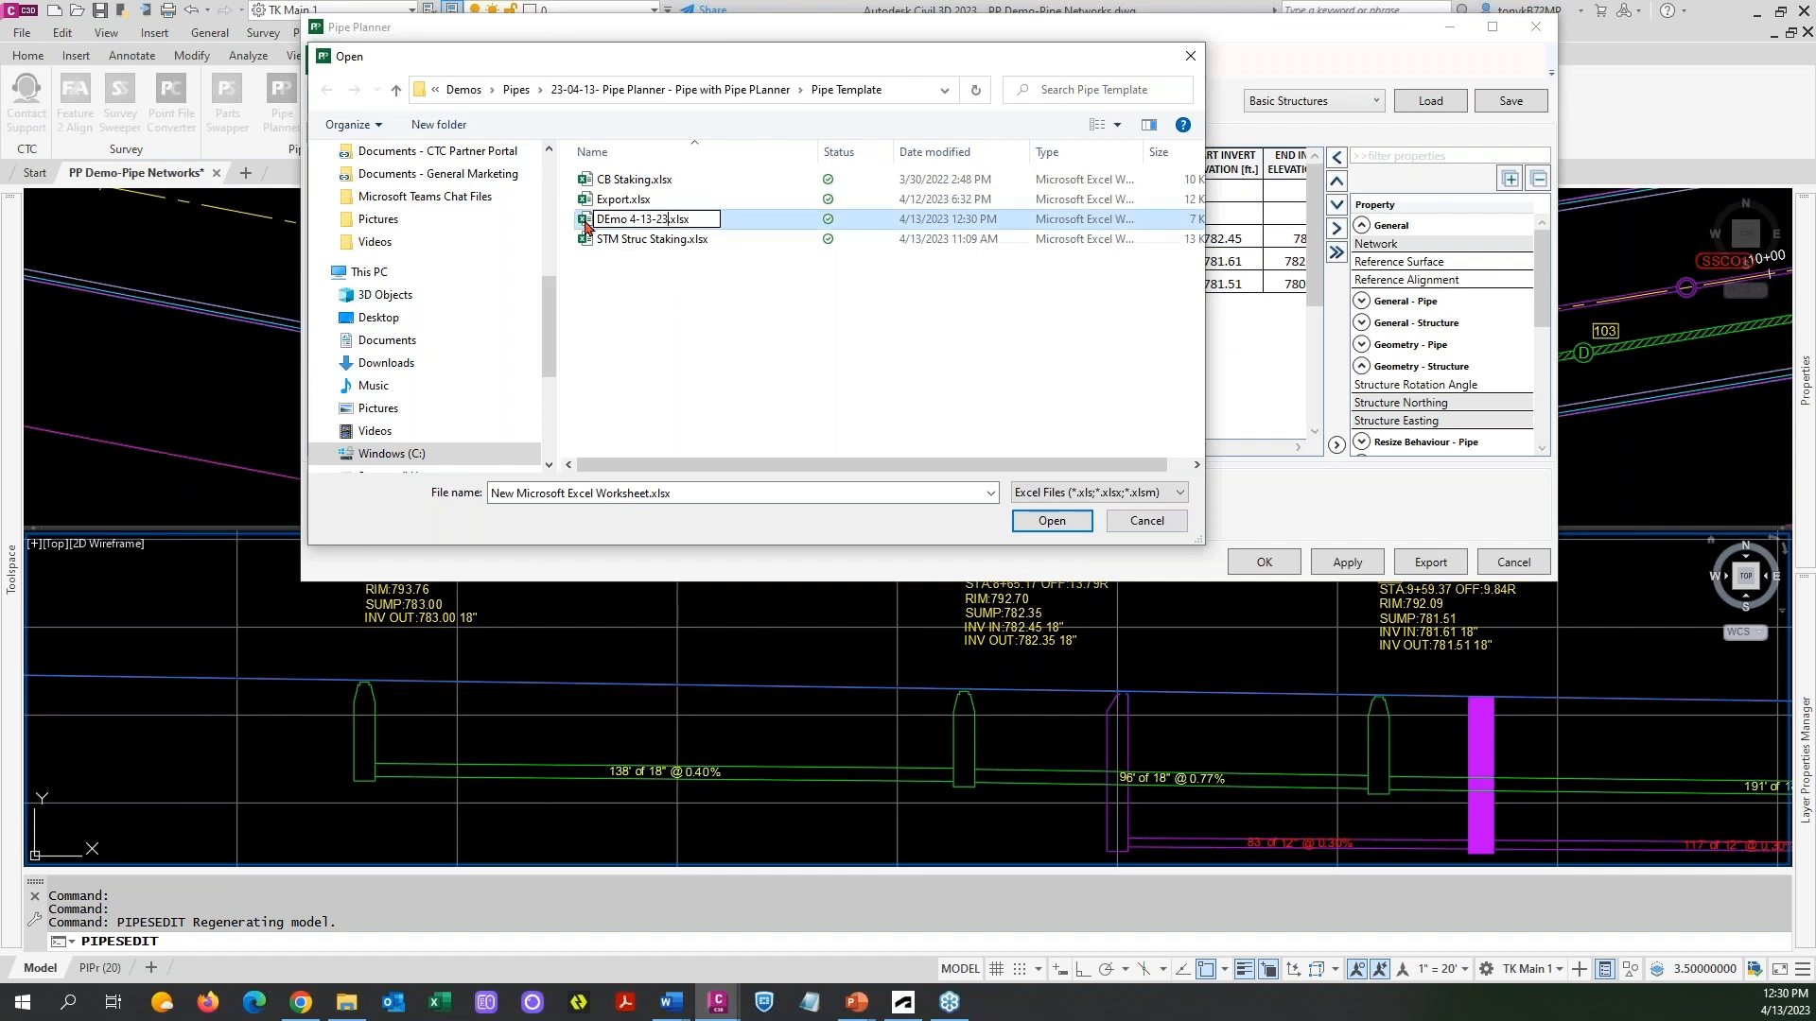
{"action": "key", "text": "BackSpace"}
{"action": "type", "text": "e"}
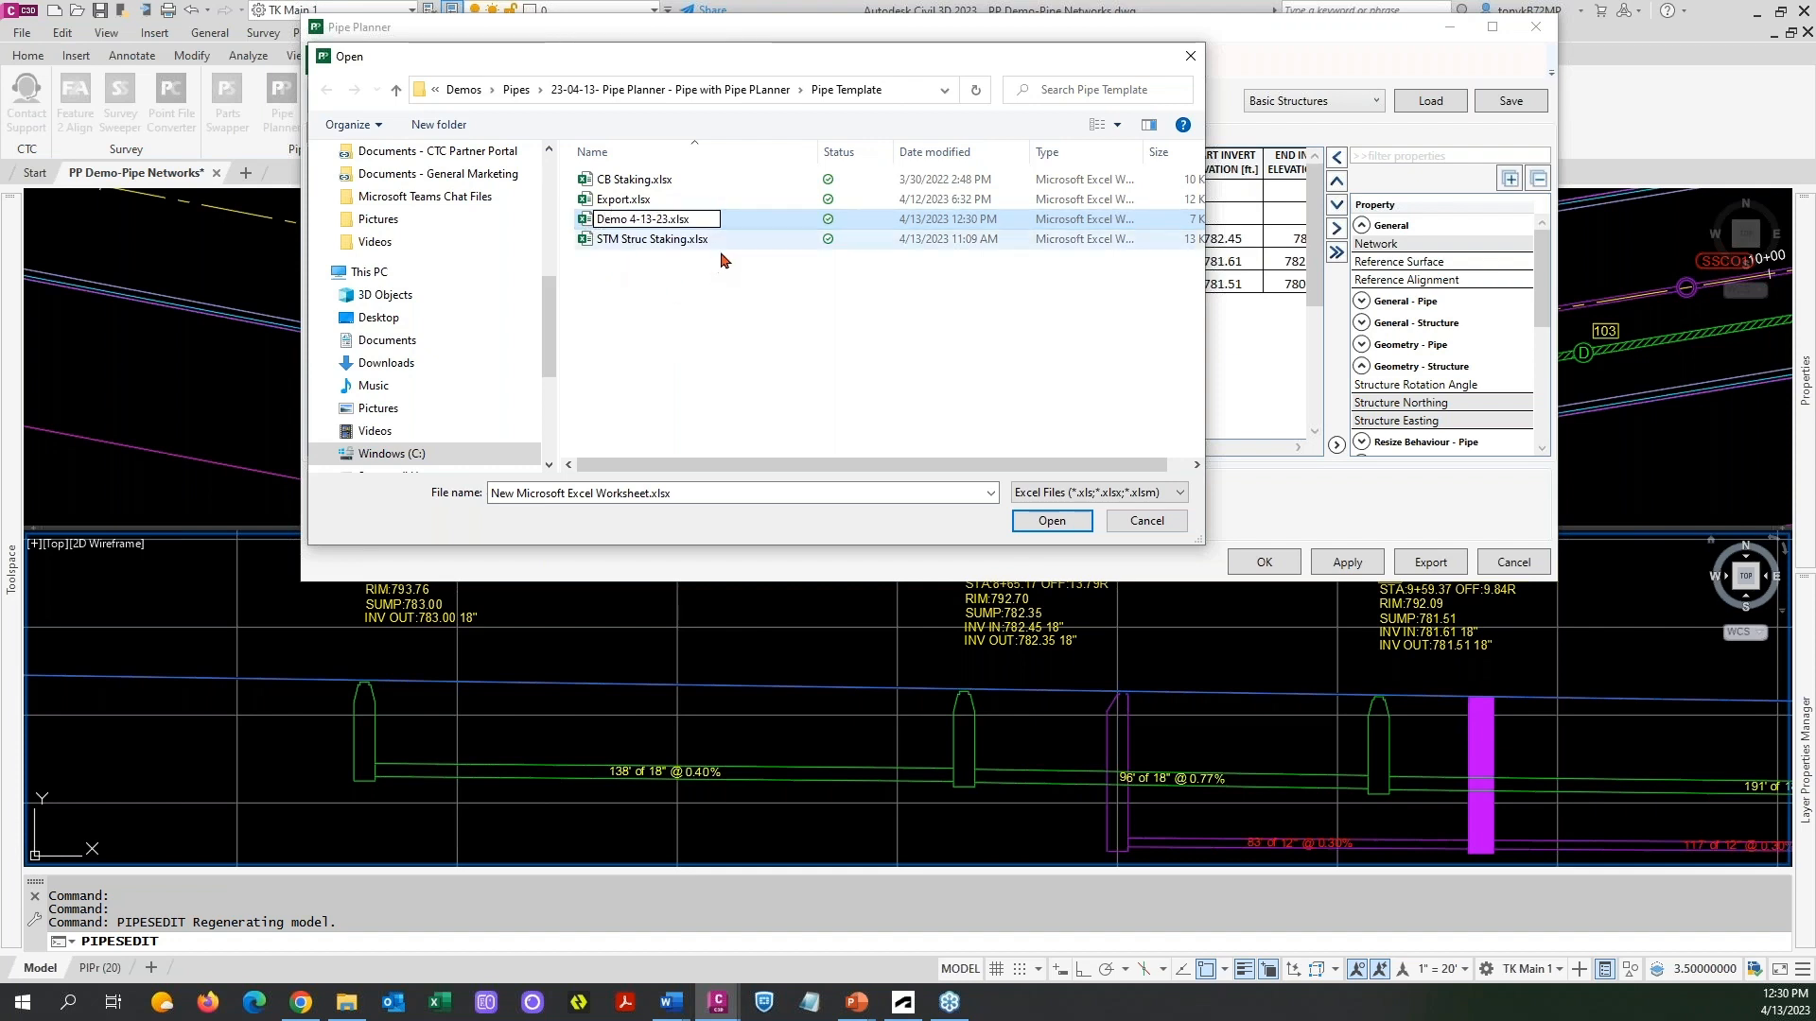
{"action": "key", "text": "Return"}
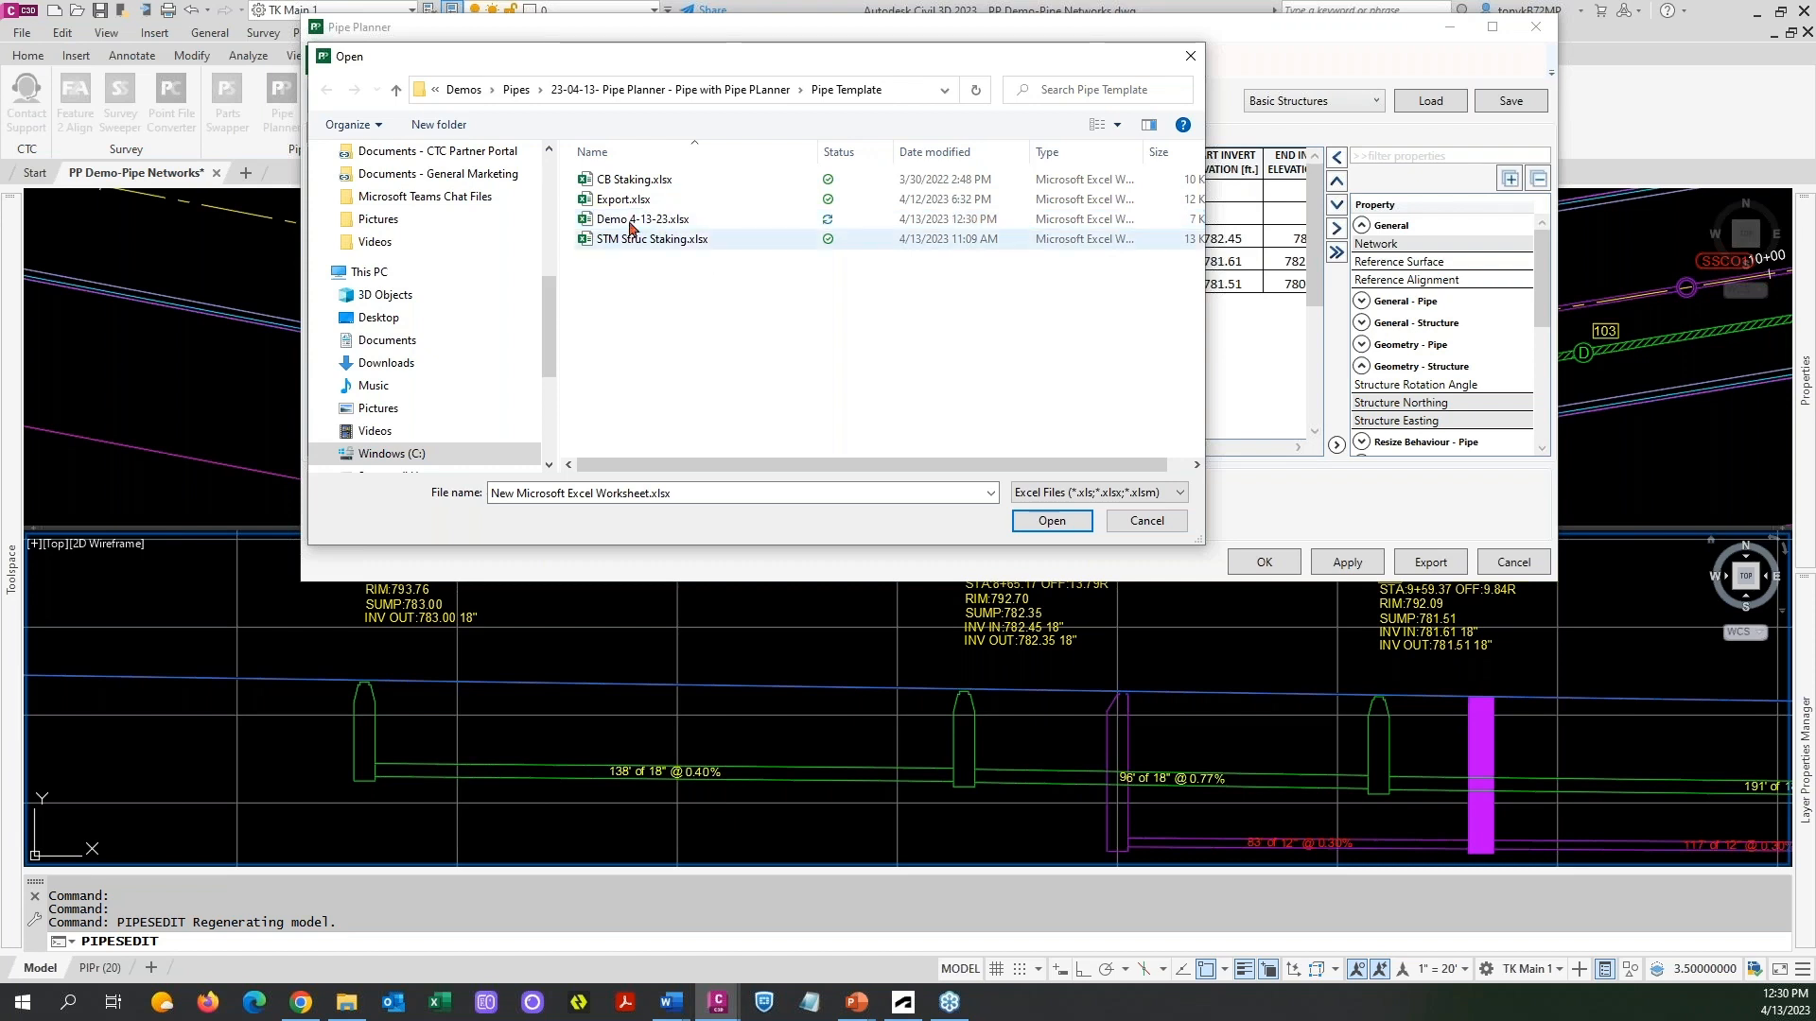
{"action": "left_click", "coordinate": [627, 222]}
{"action": "left_click", "coordinate": [1050, 521]}
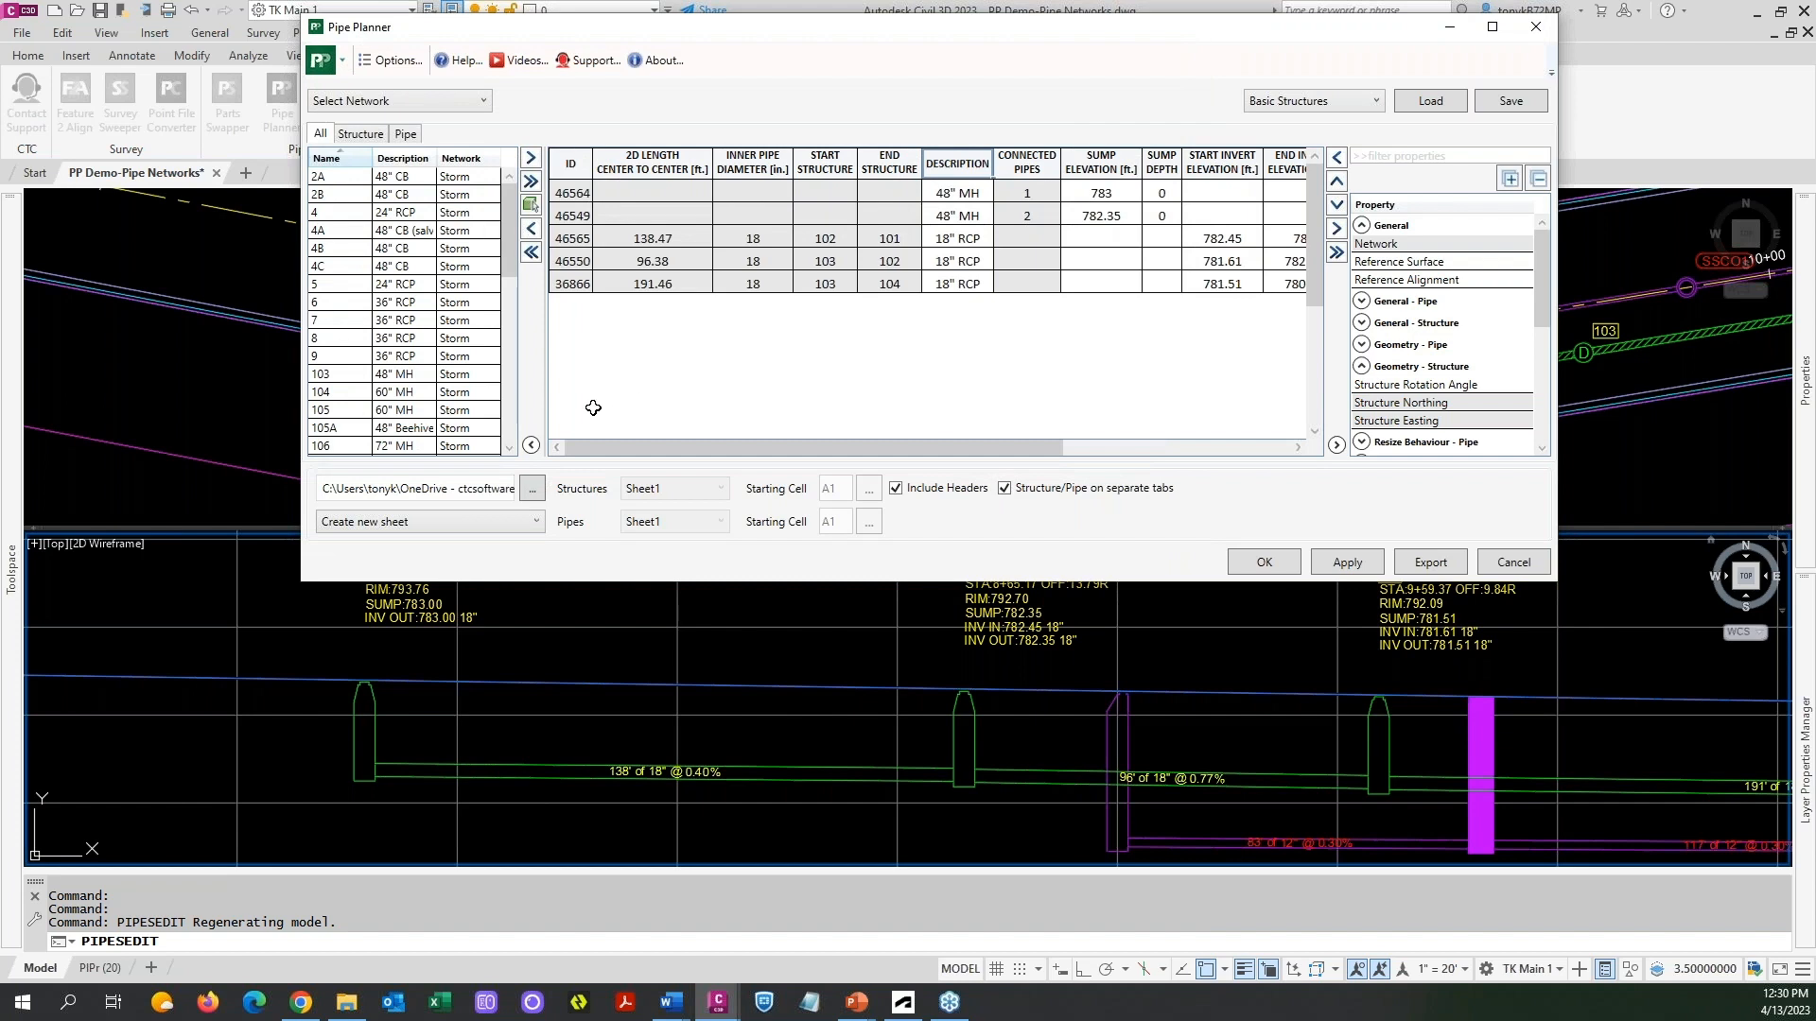
Export the structures and pipes to new sheets in the existing workbook, review the exported Structures sheet and close Excel.
{"action": "left_click", "coordinate": [531, 523]}
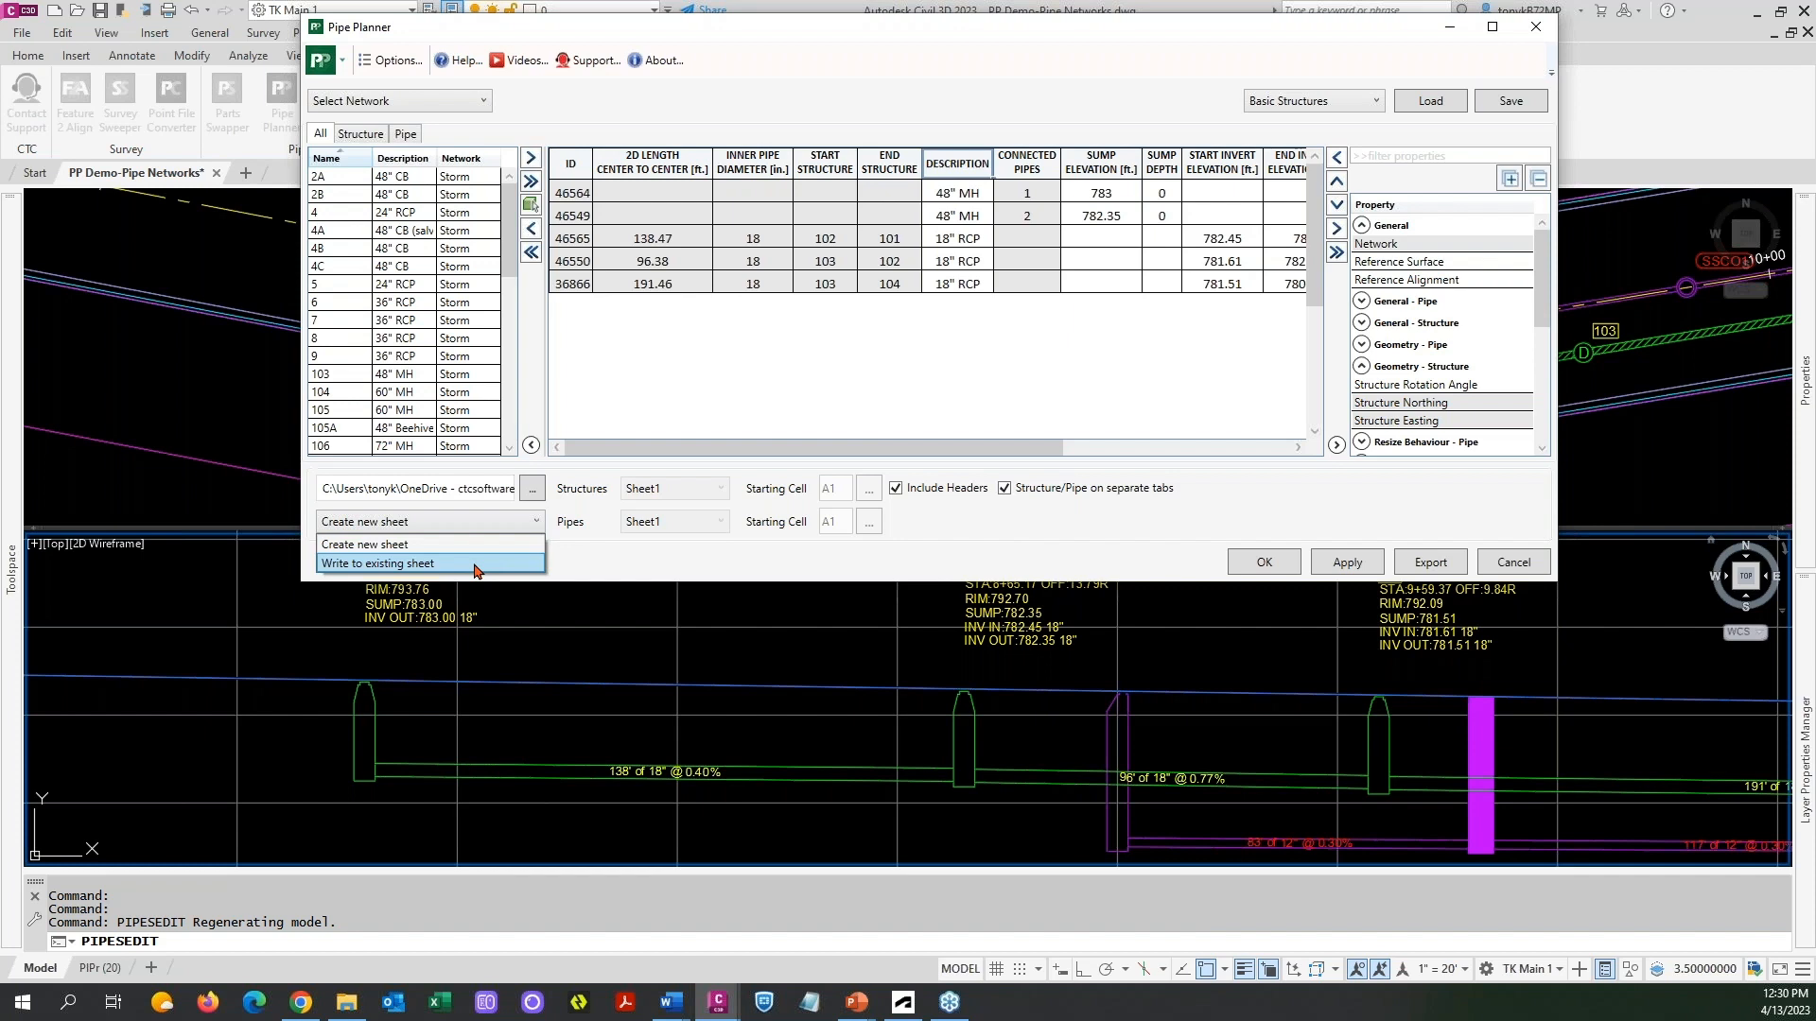
{"action": "left_click", "coordinate": [475, 552]}
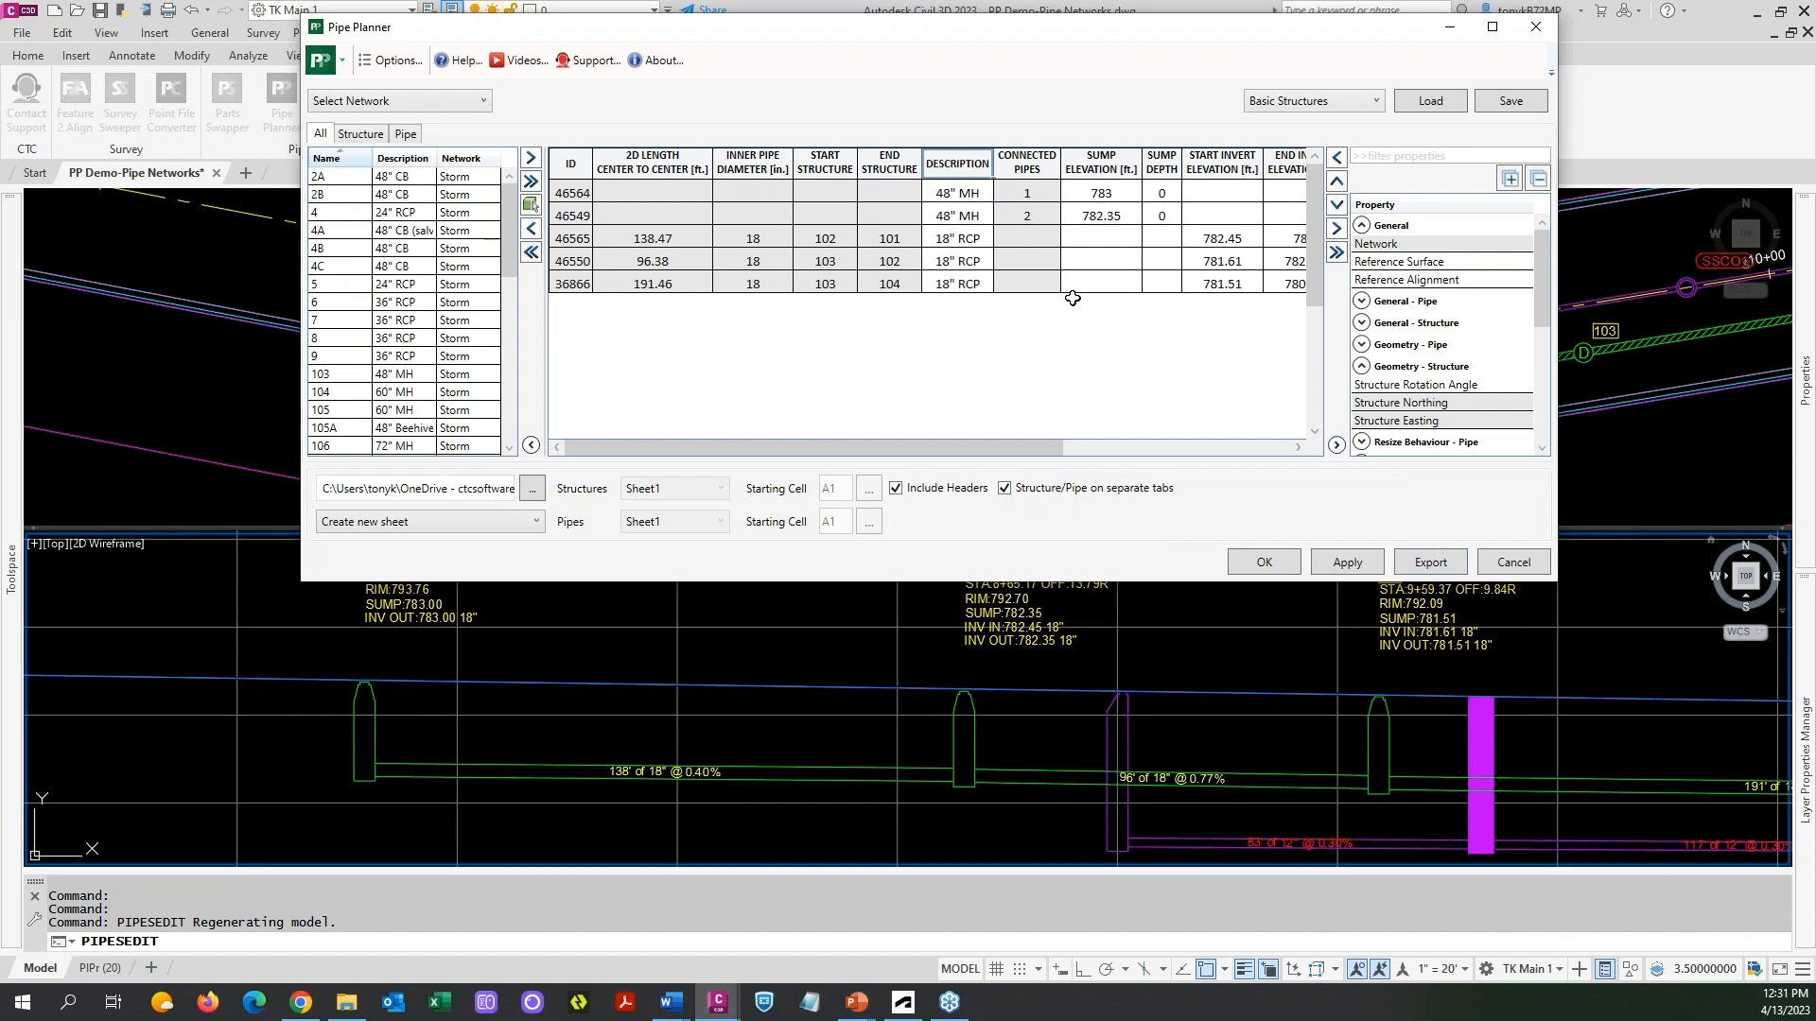
{"action": "left_click", "coordinate": [1420, 564]}
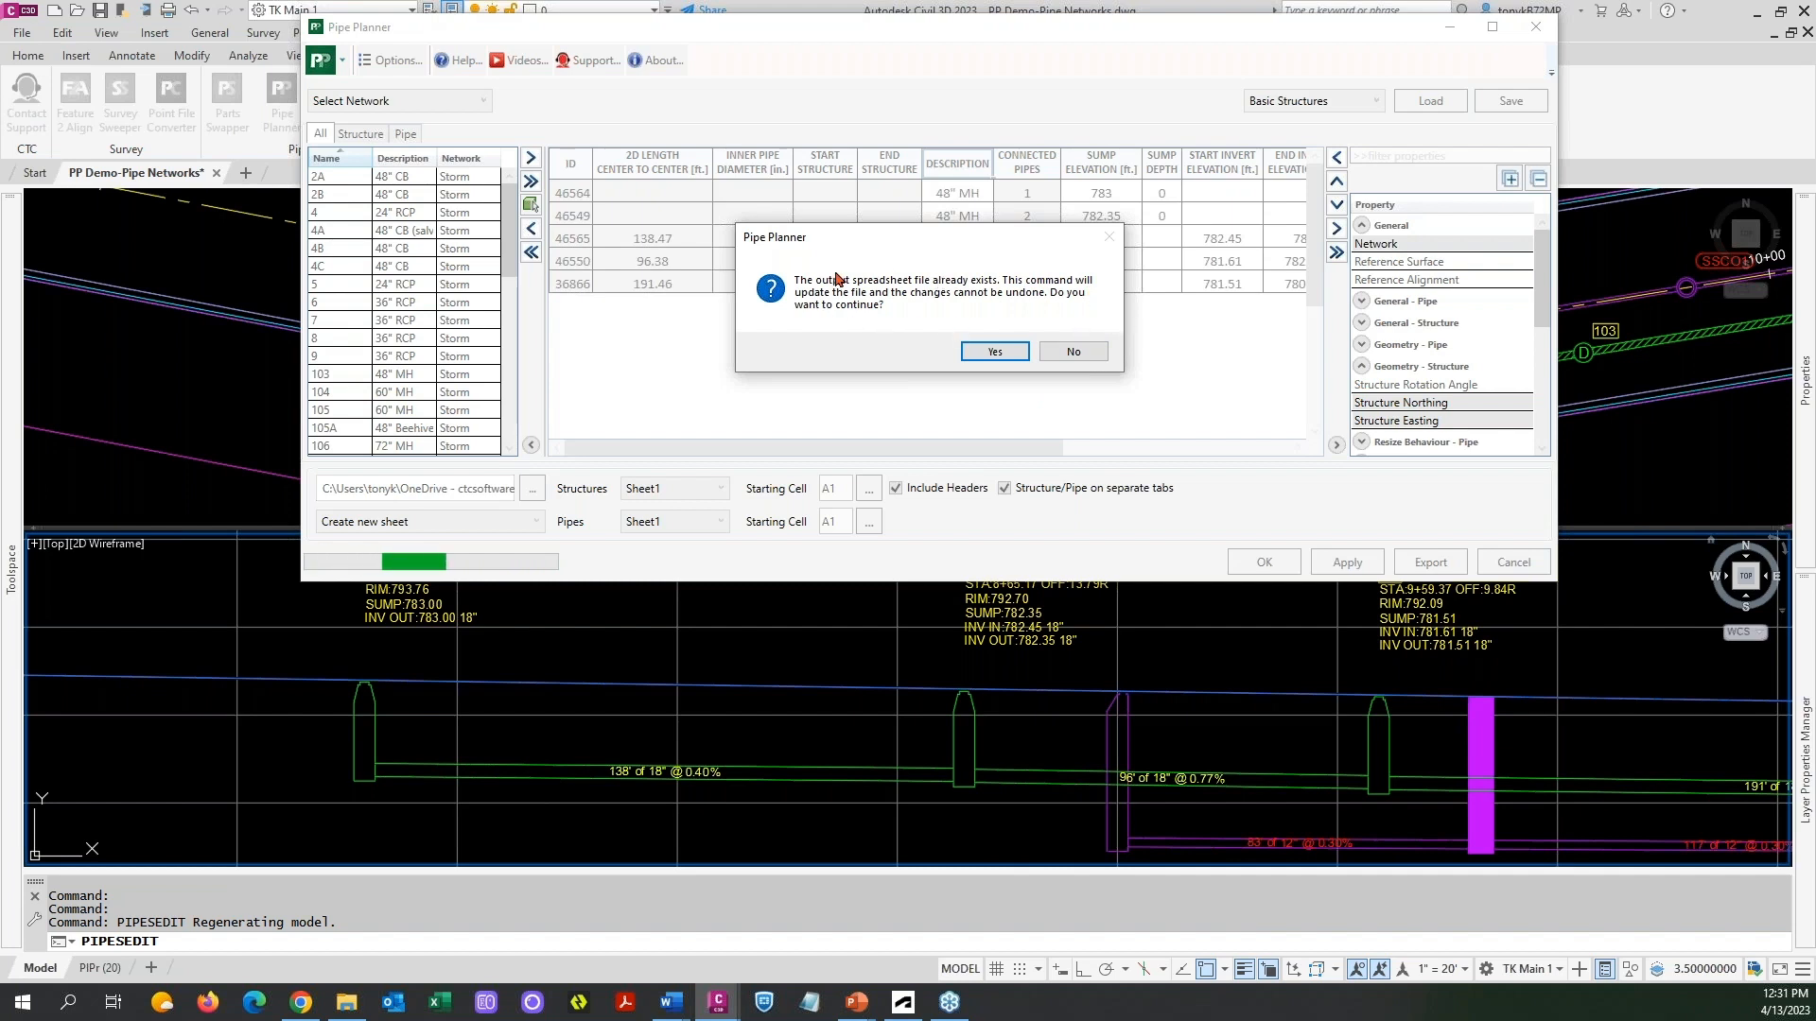
{"action": "left_click", "coordinate": [991, 351]}
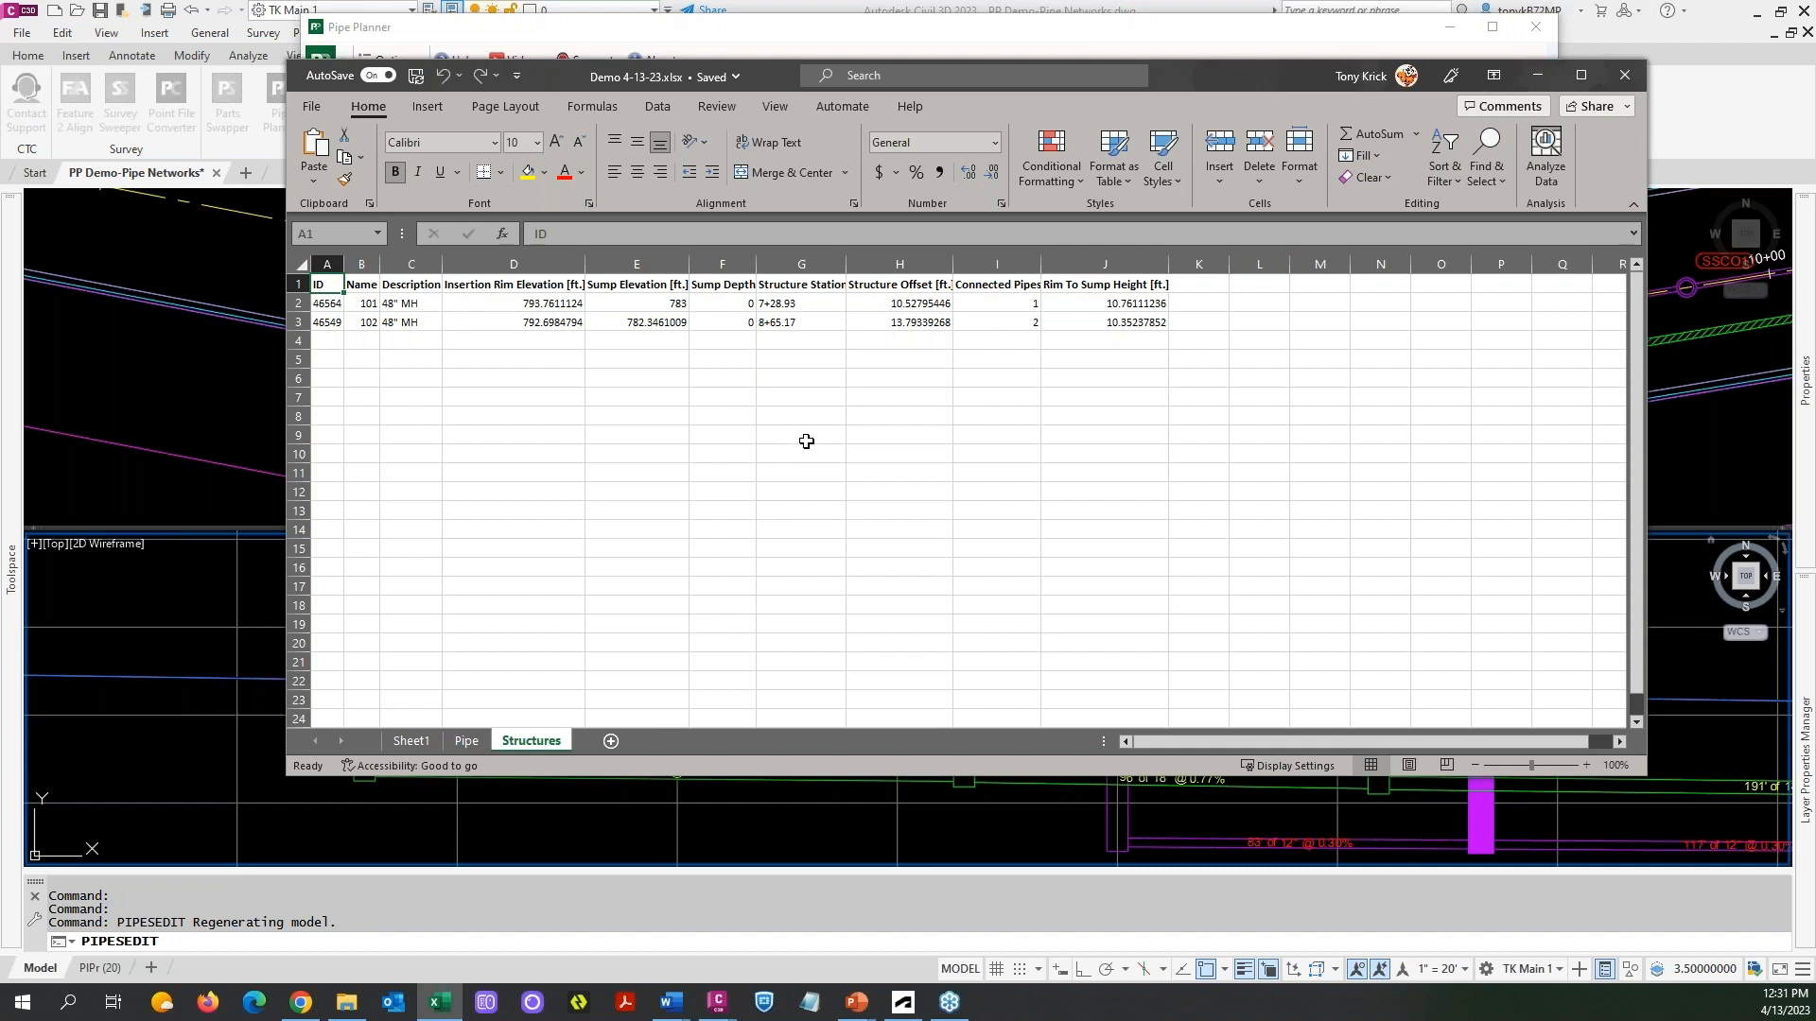
{"action": "left_click", "coordinate": [1625, 76]}
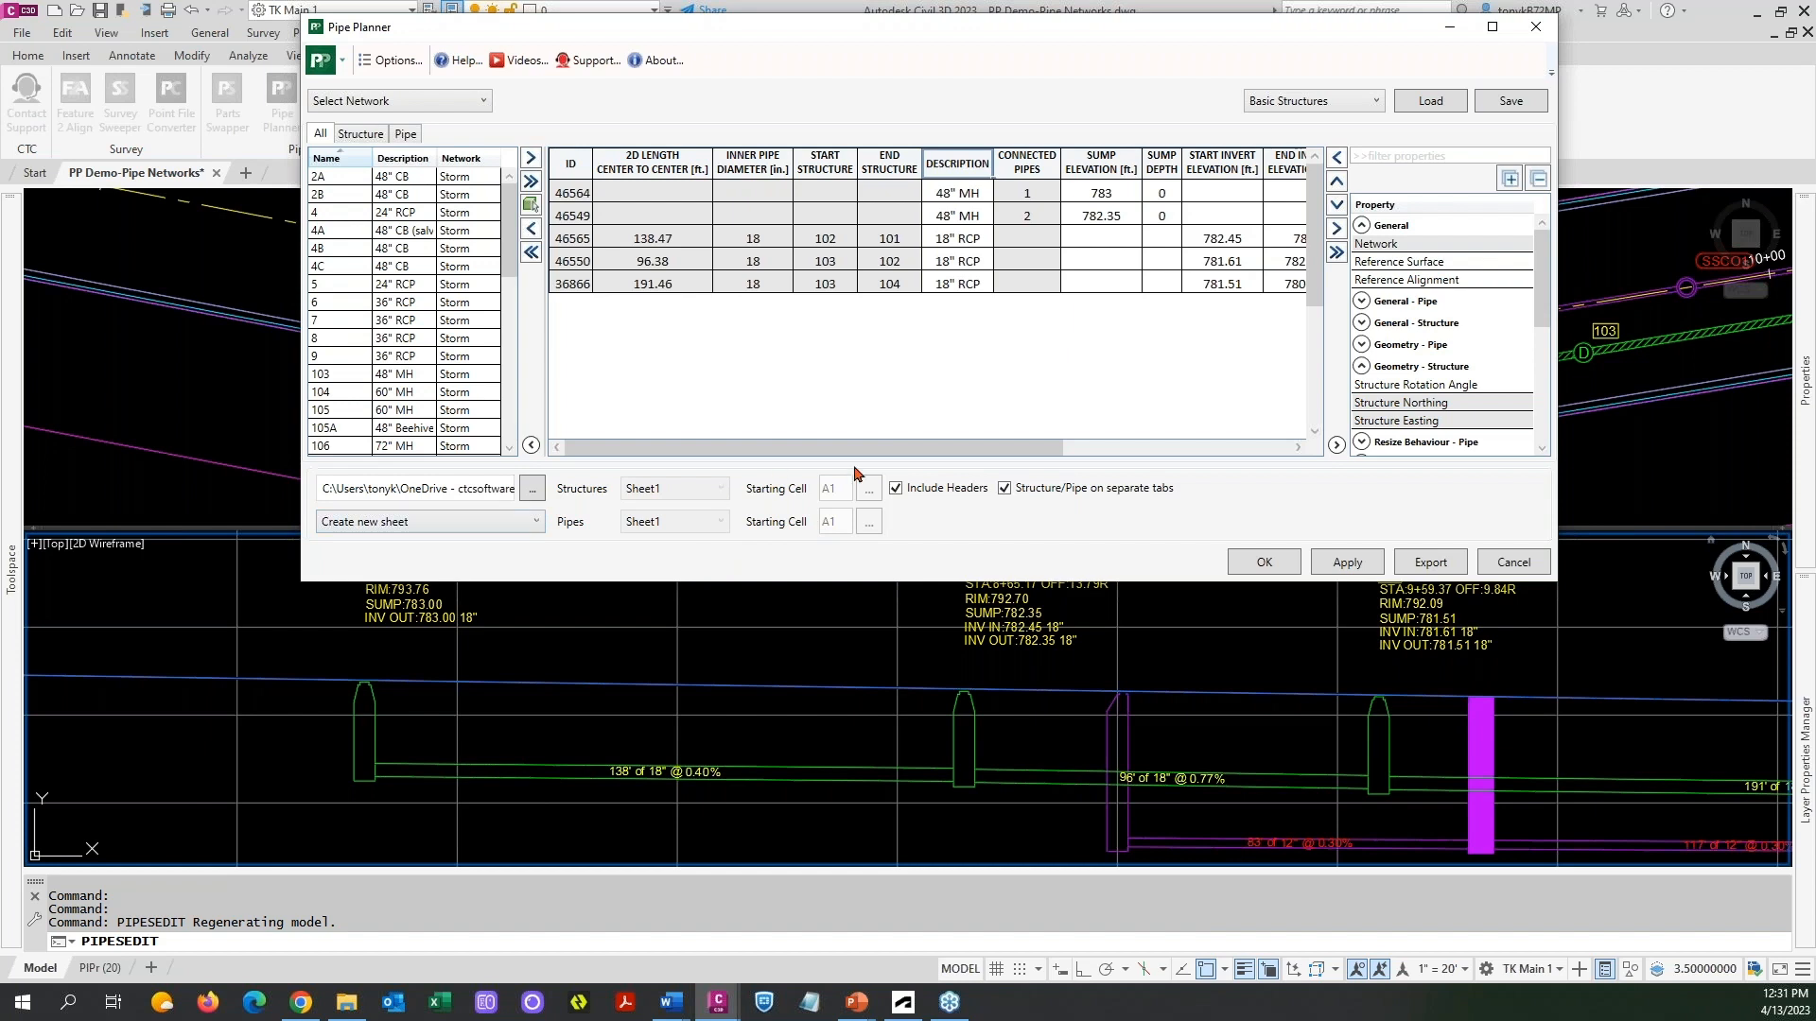
Export the structures and pipes again, open the workbook and delete its timestamped Structures and Pipe sheets.
{"action": "left_click", "coordinate": [1430, 562]}
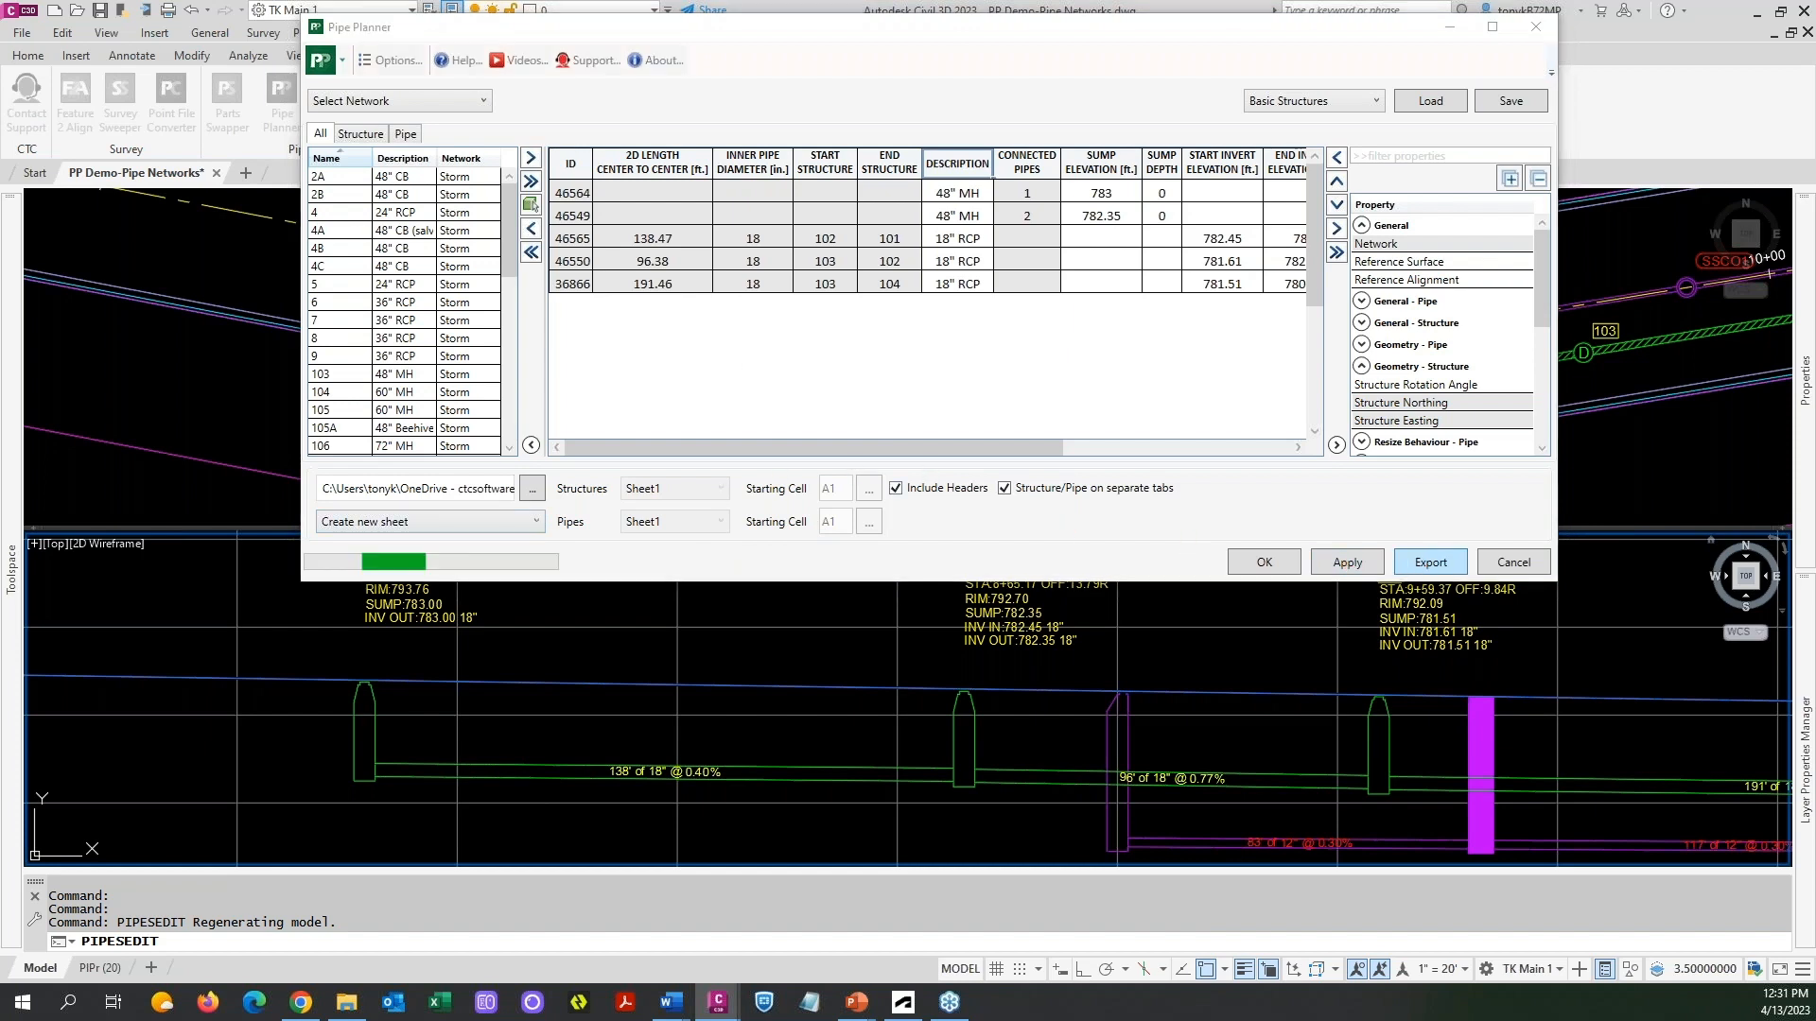
{"action": "left_click", "coordinate": [995, 352]}
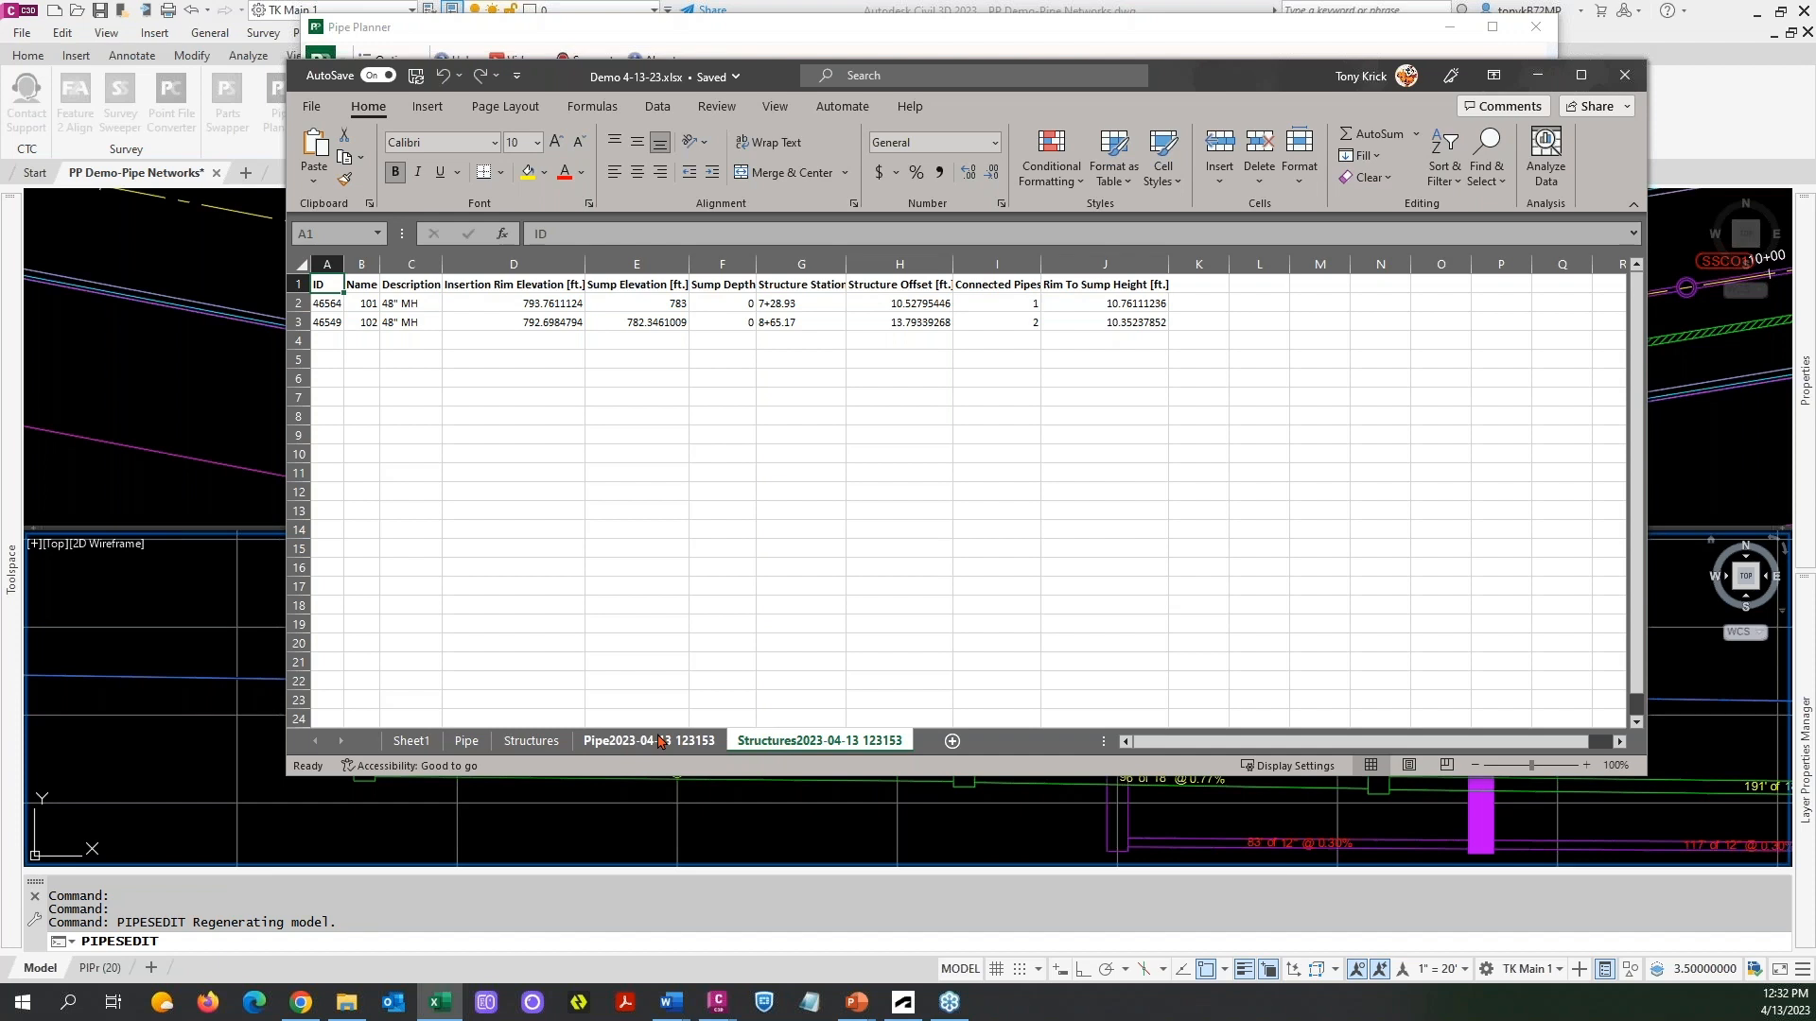
{"action": "right_click", "coordinate": [779, 746]}
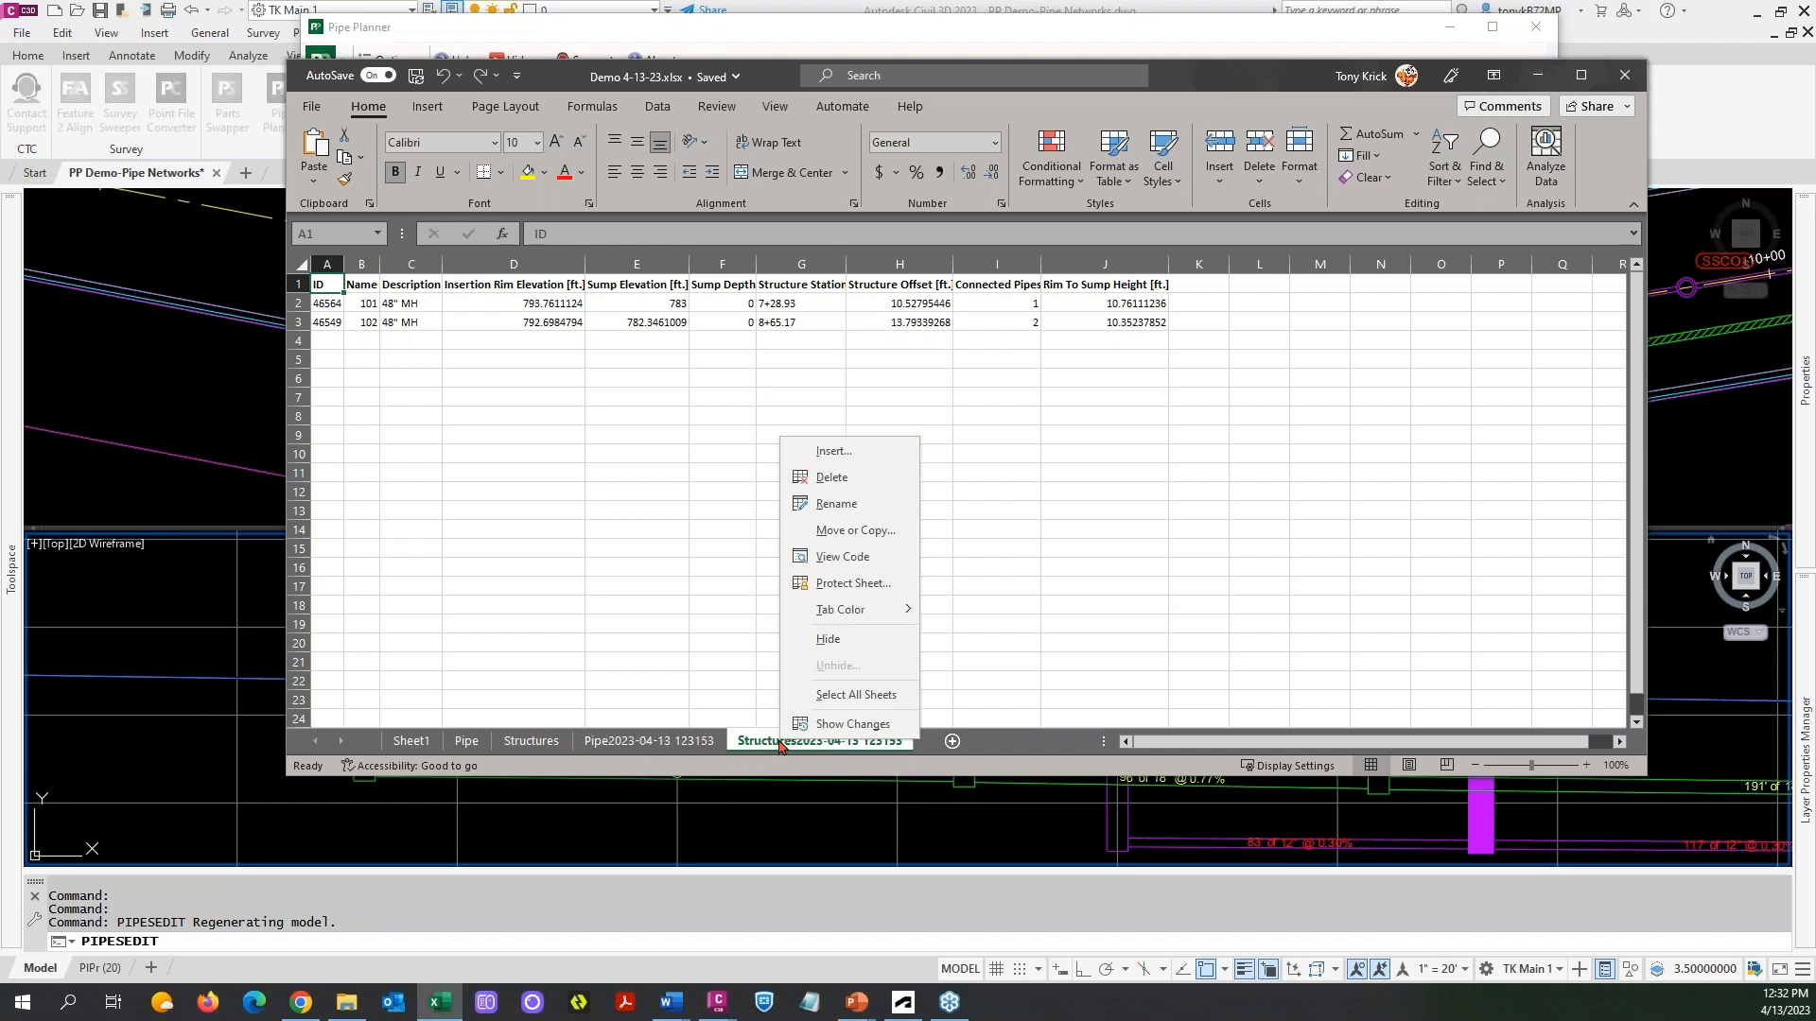
{"action": "left_click", "coordinate": [839, 486]}
{"action": "left_click", "coordinate": [878, 563]}
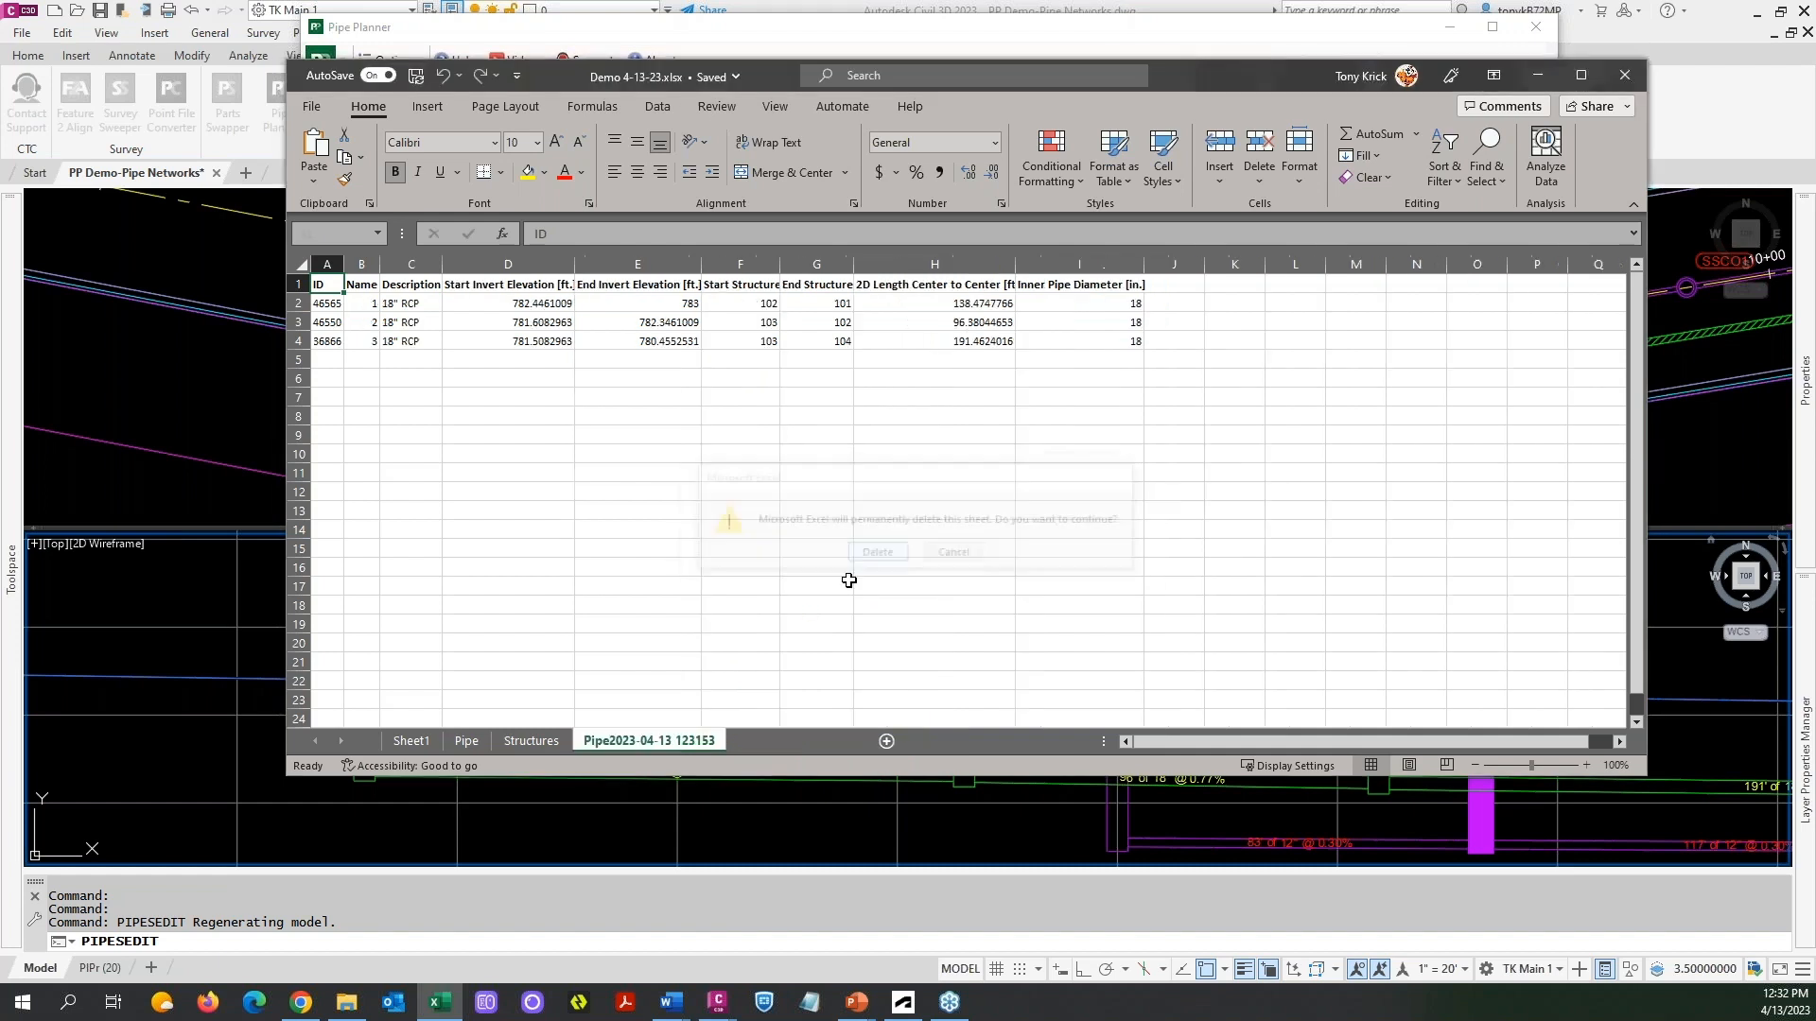
{"action": "right_click", "coordinate": [664, 750]}
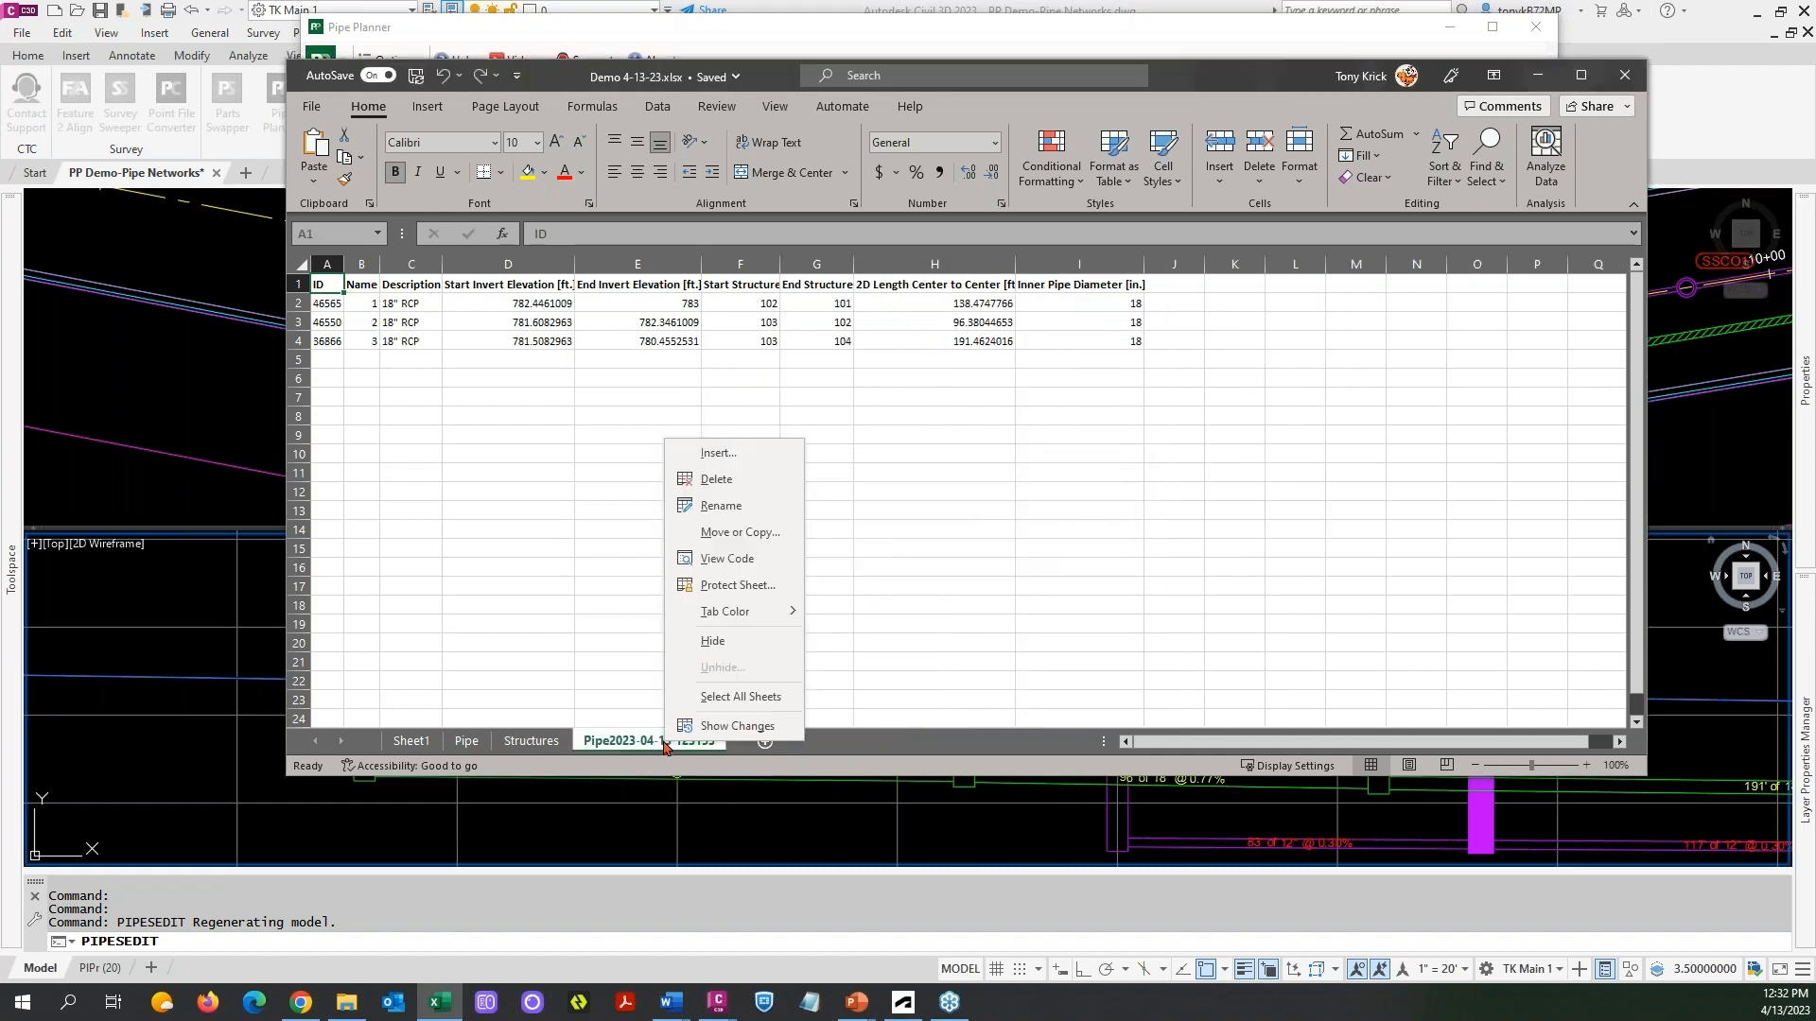
{"action": "left_click", "coordinate": [721, 484]}
{"action": "left_click", "coordinate": [878, 562]}
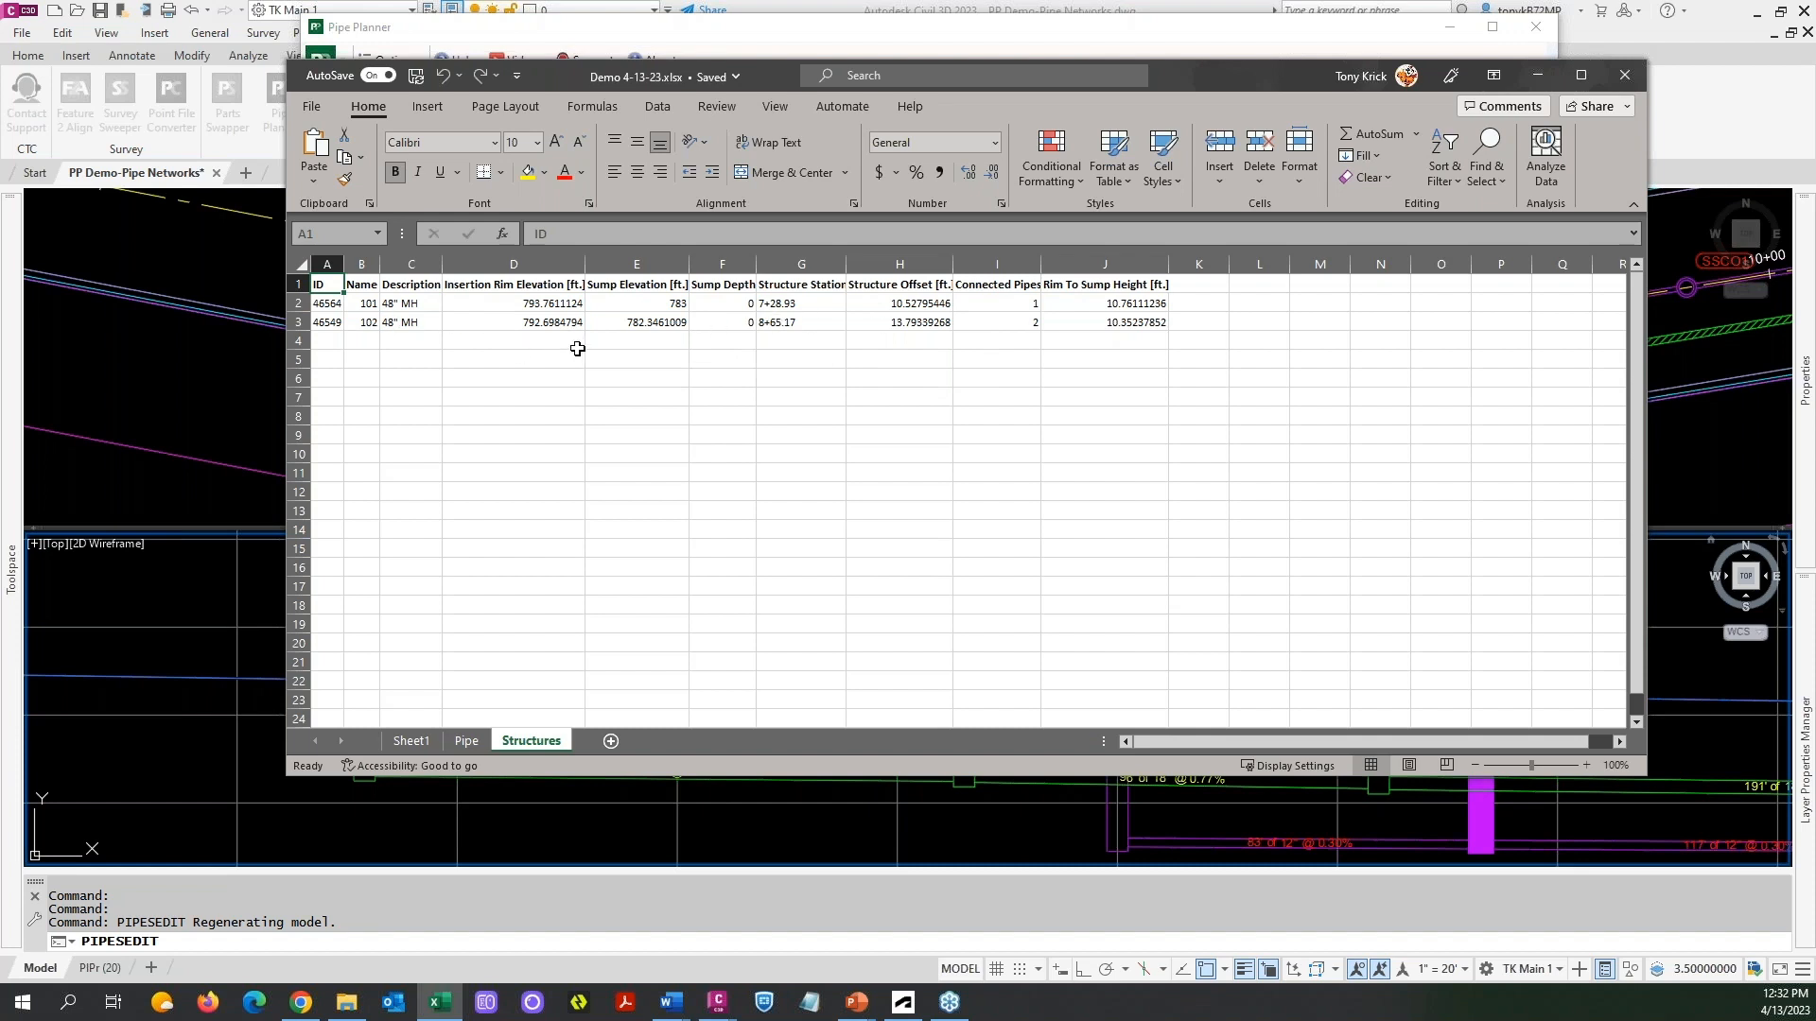
Set the Sump Depth of structures 101 and 102 to 0.1 on the Structures sheet, and close Excel and Pipe Planner.
{"action": "left_click", "coordinate": [746, 302]}
{"action": "type", "text": "0"}
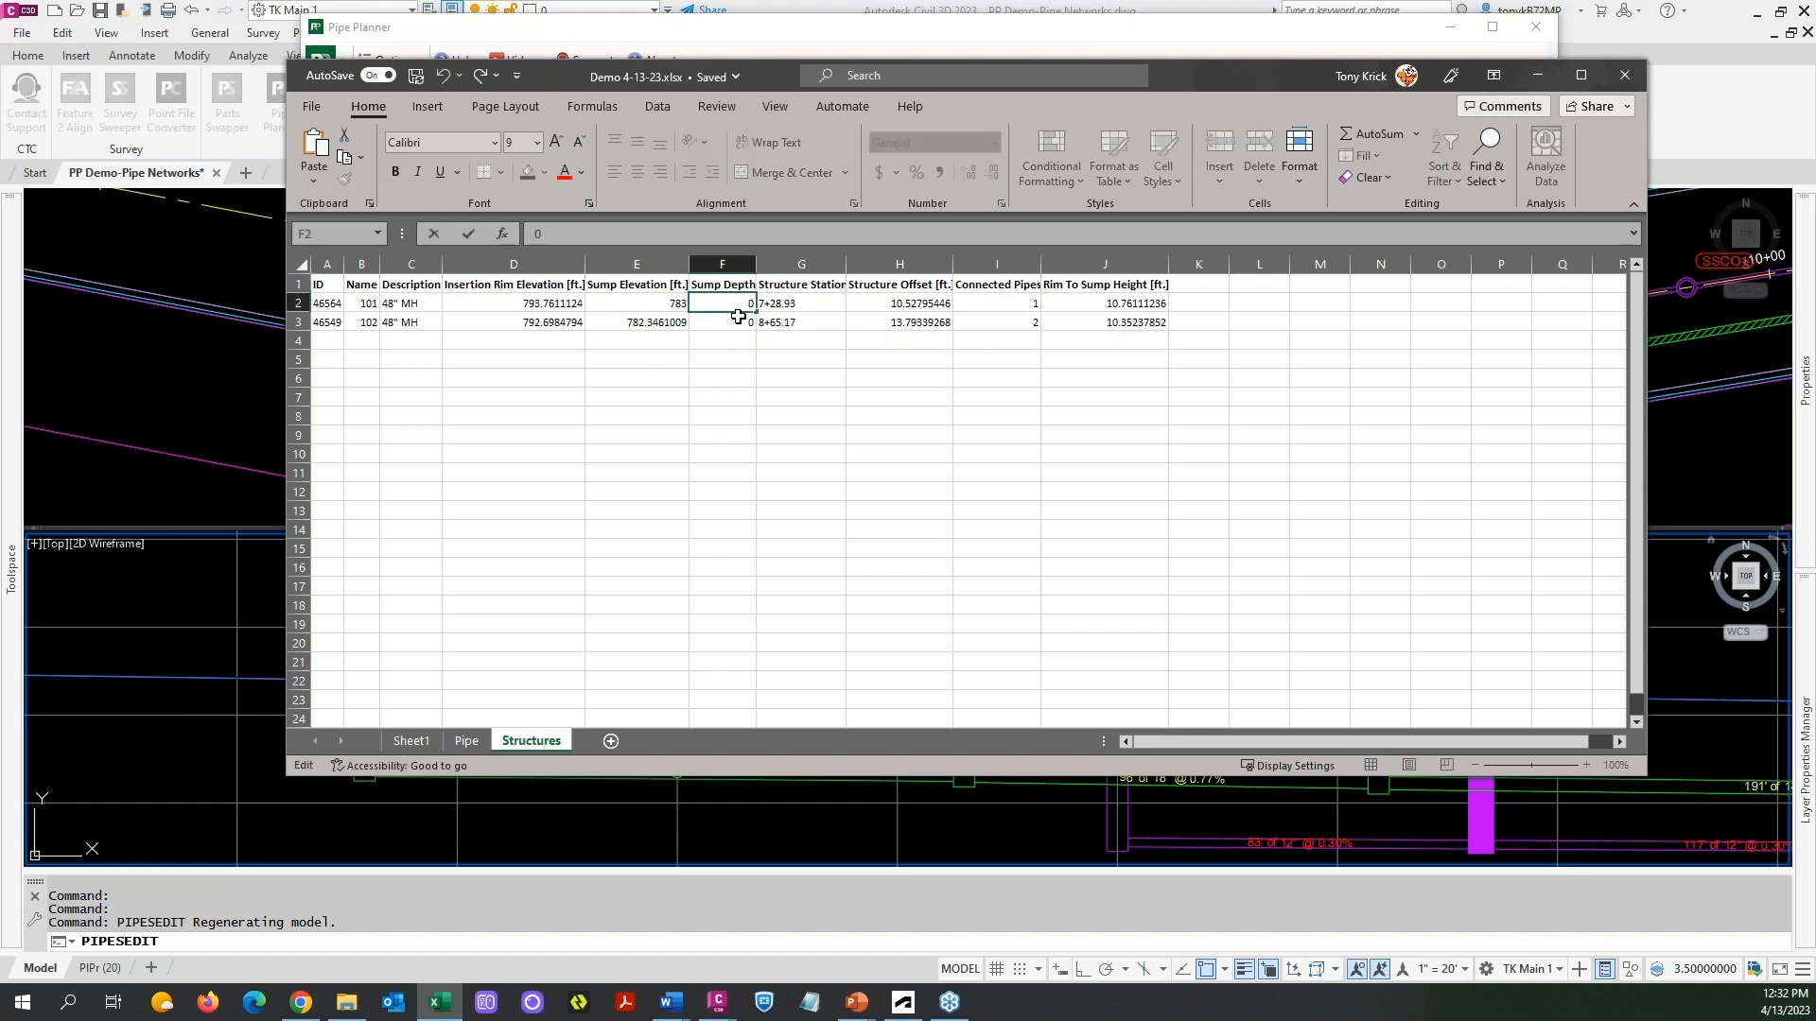
{"action": "key", "text": "BackSpace"}
{"action": "type", "text": ".1"}
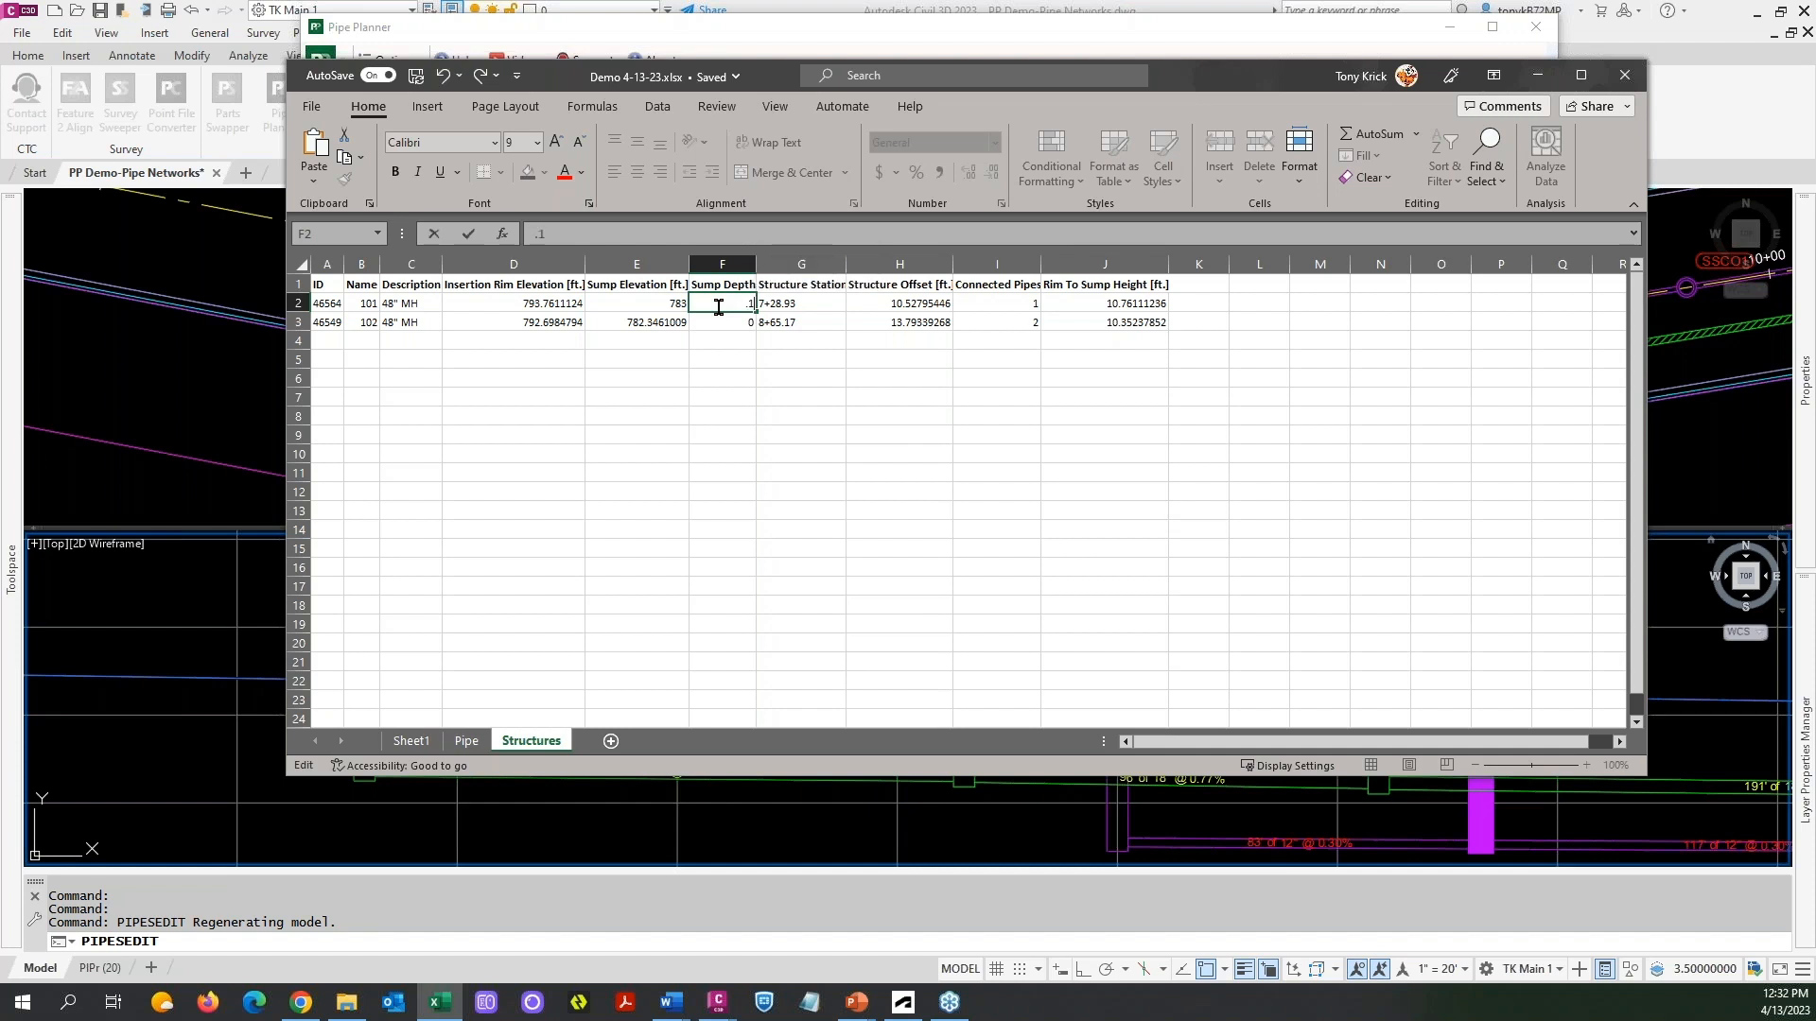
{"action": "key", "text": "Return"}
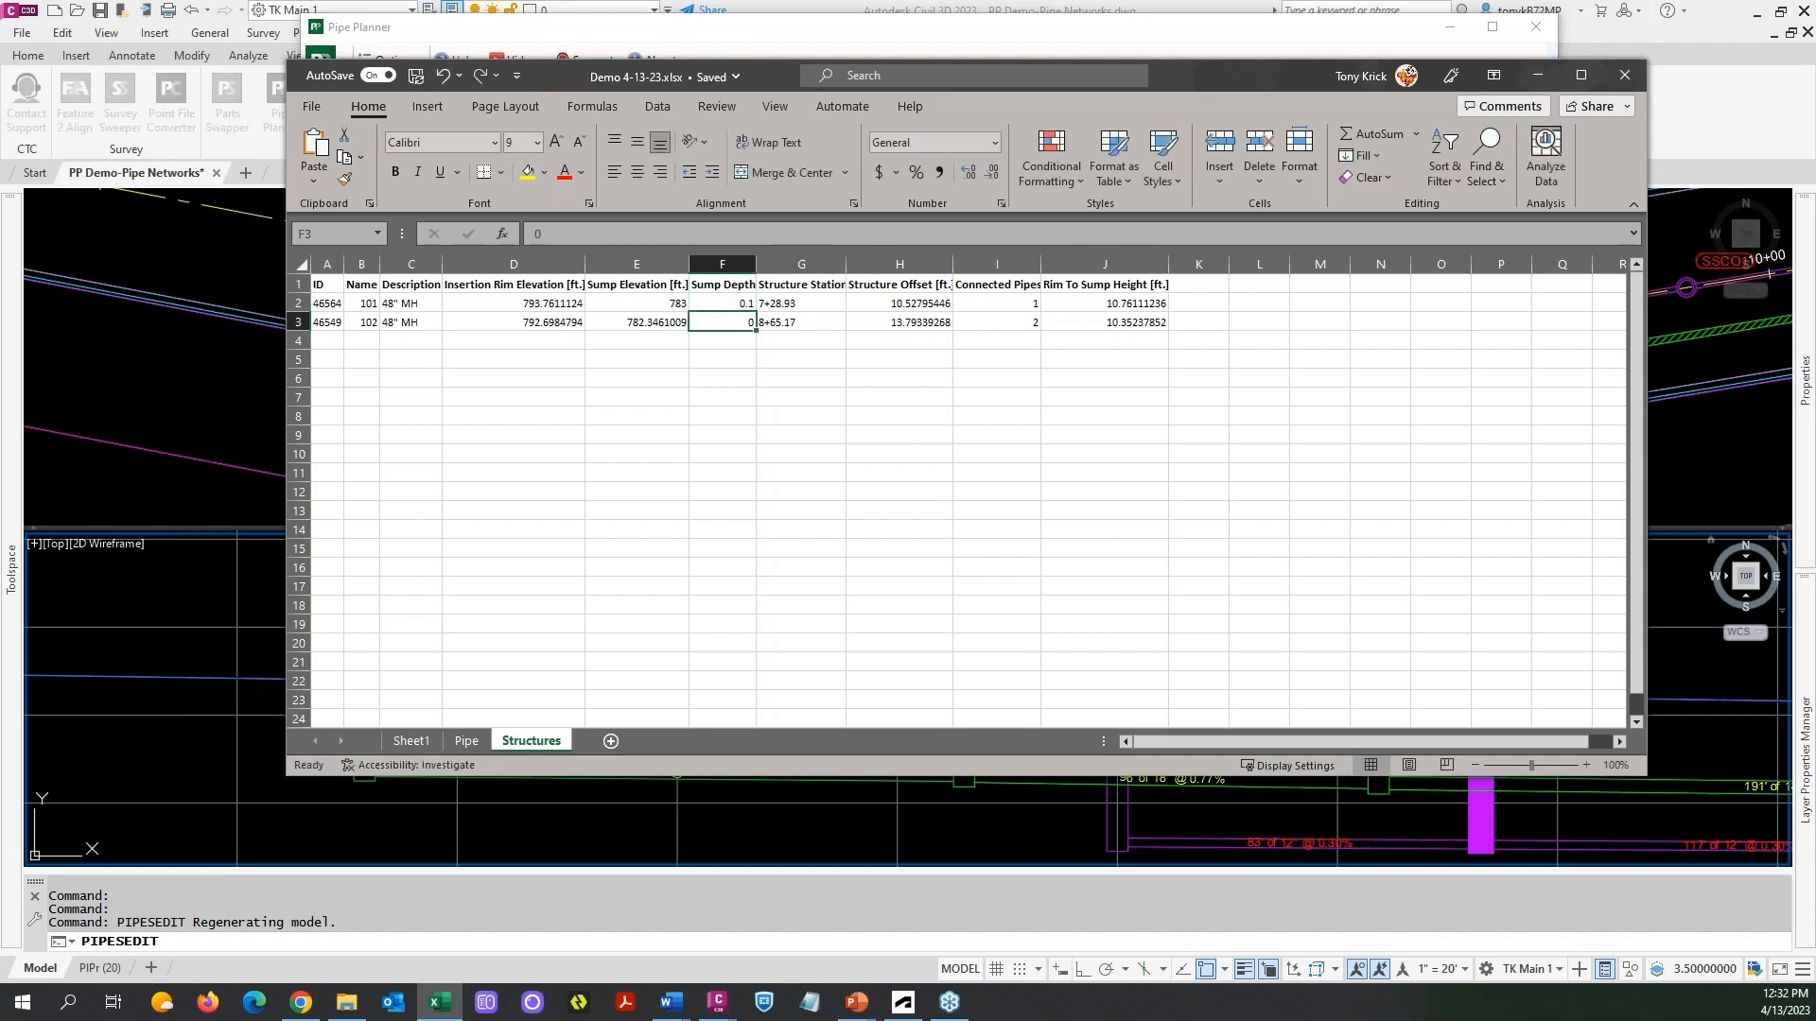
{"action": "double_click", "coordinate": [747, 321]}
{"action": "type", "text": ".1"}
{"action": "key", "text": "Return"}
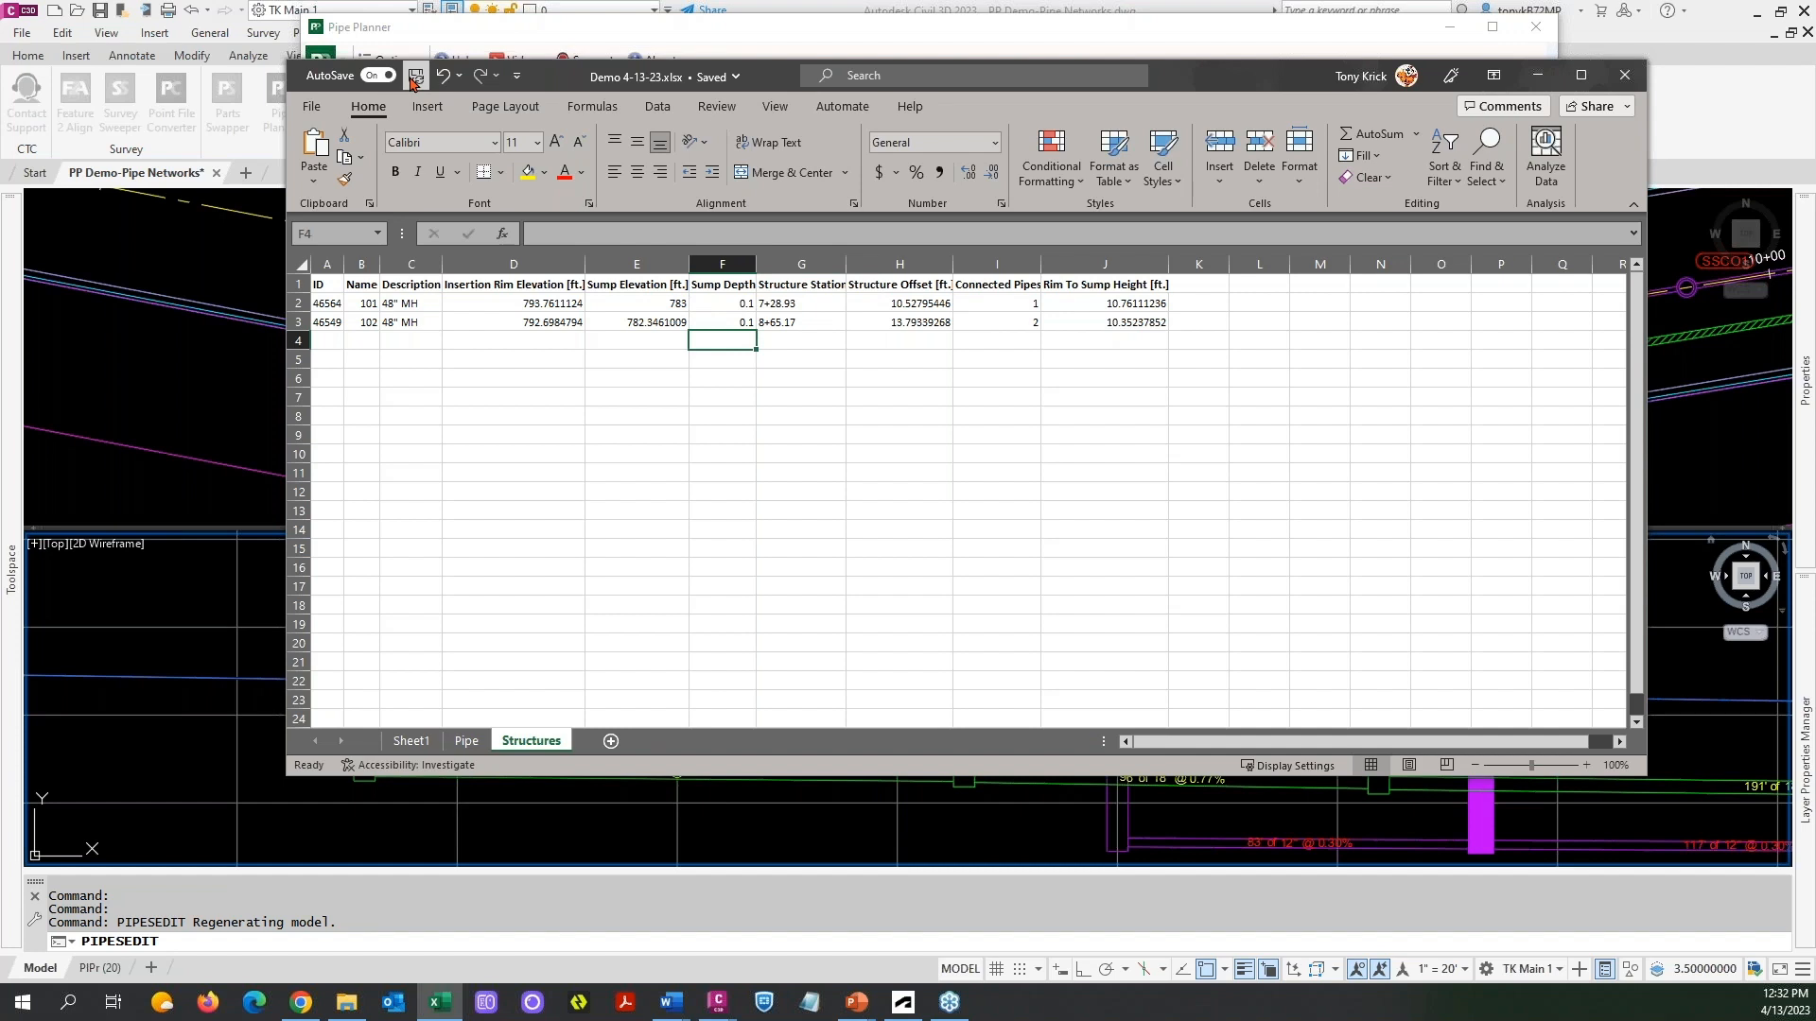
{"action": "left_click", "coordinate": [1623, 79]}
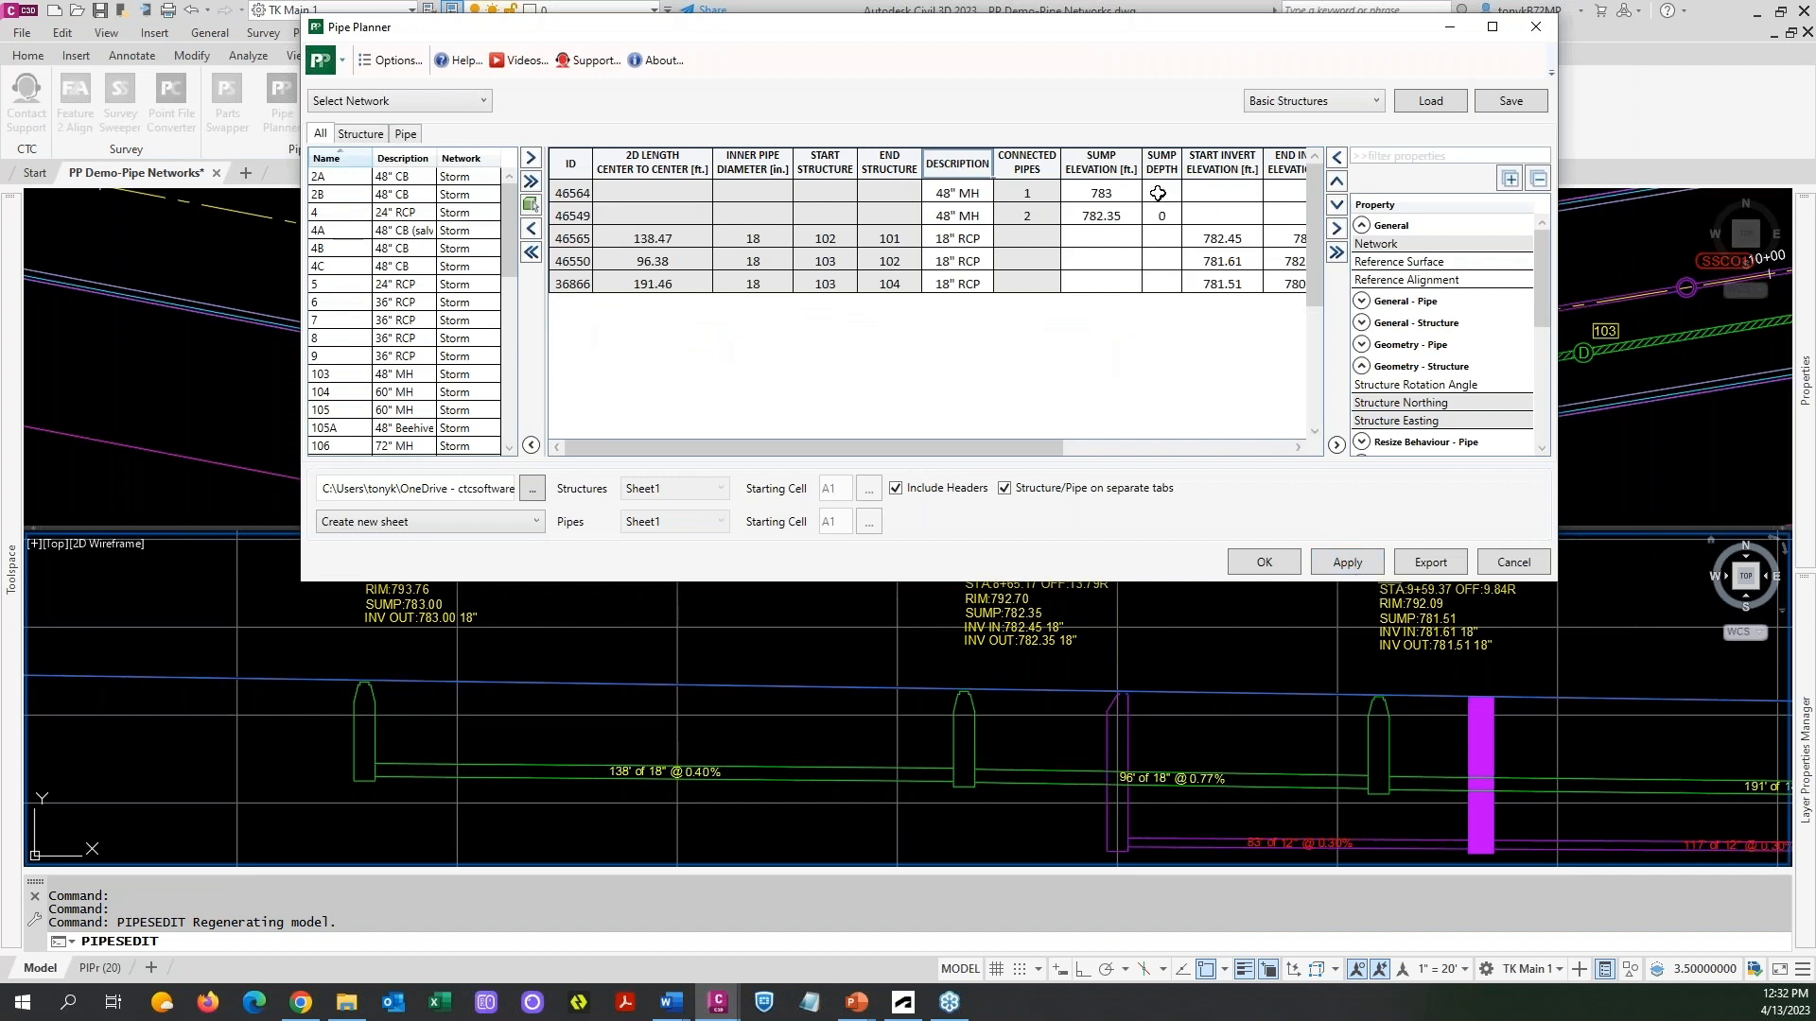
{"action": "left_click", "coordinate": [1273, 564]}
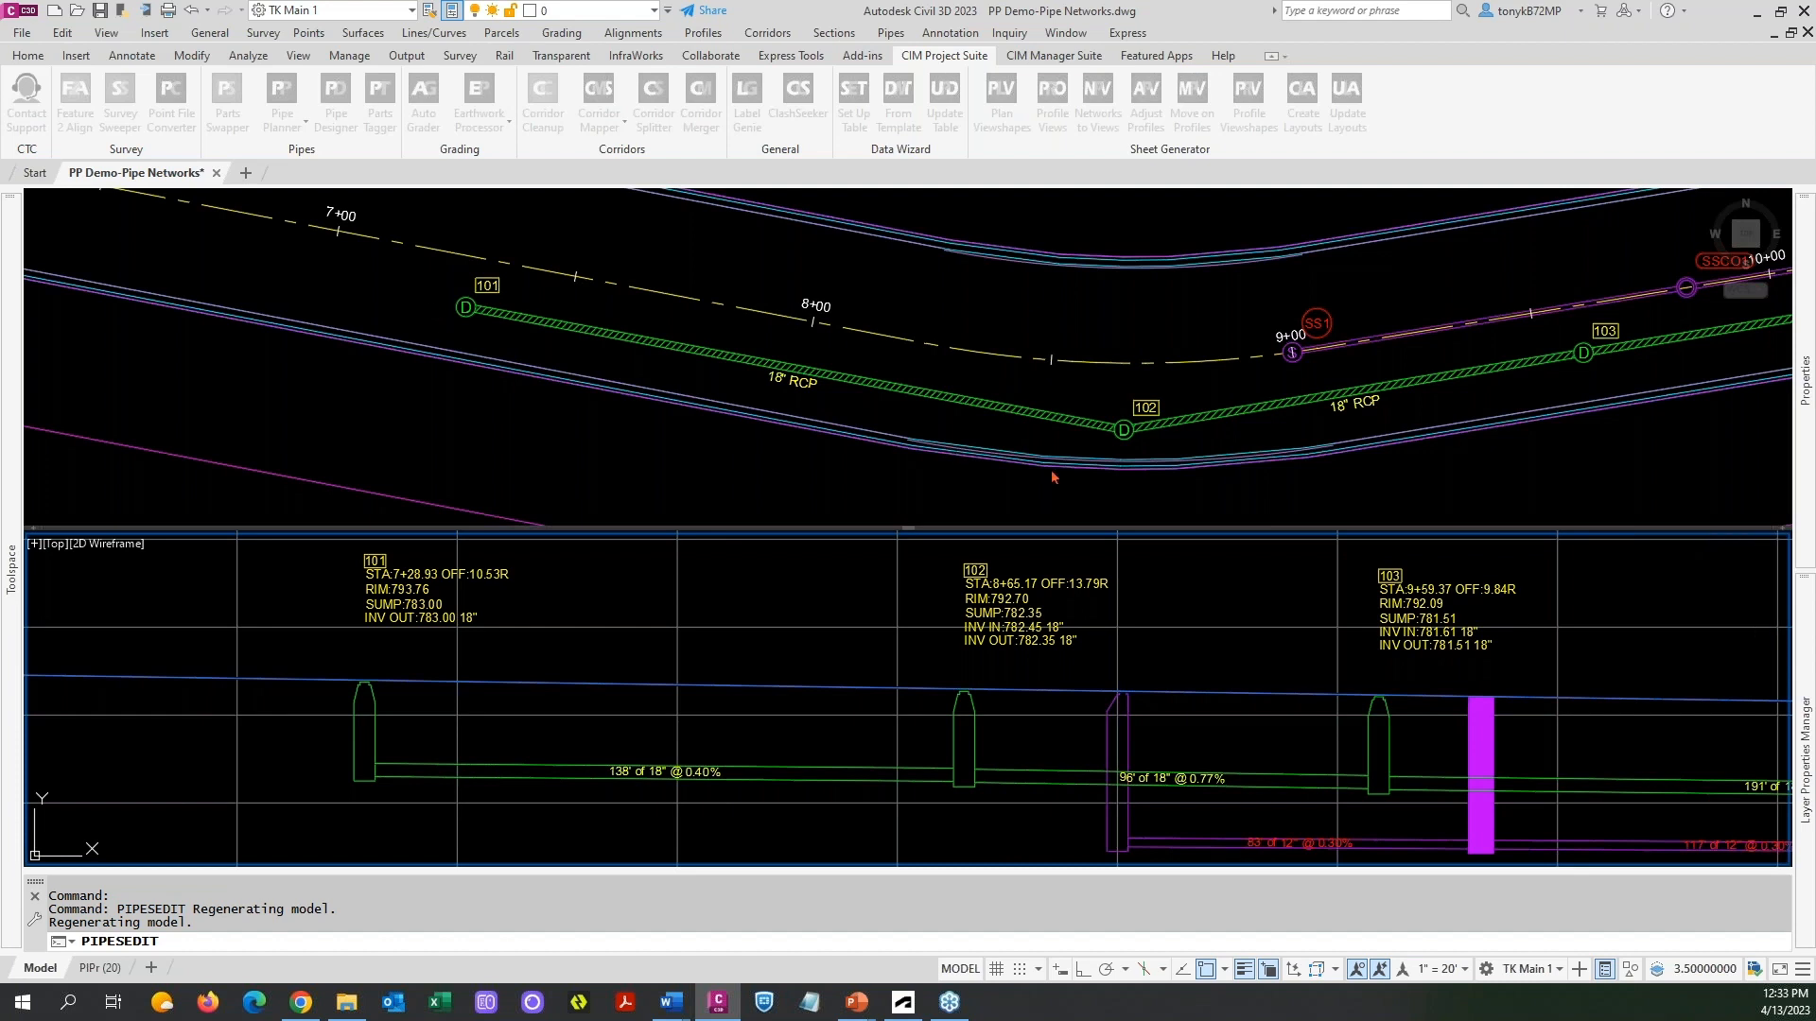
{"action": "left_click", "coordinate": [1144, 445]}
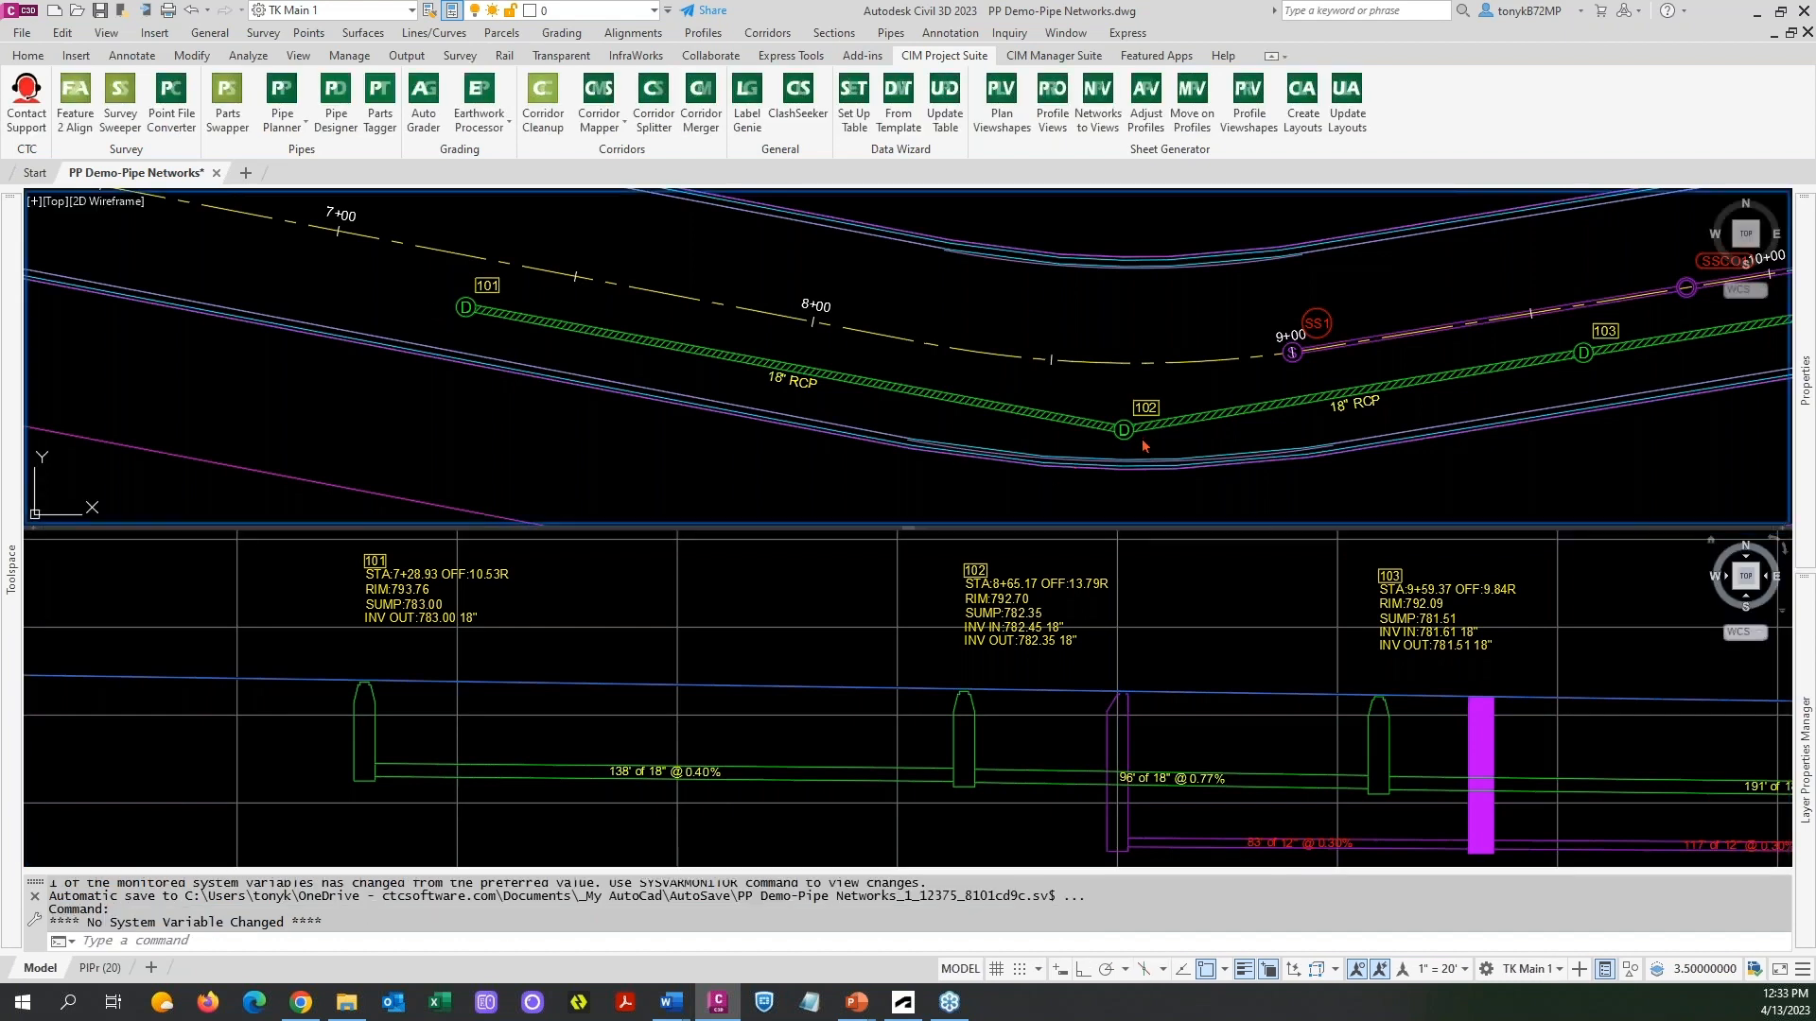
{"action": "left_click", "coordinate": [1131, 446]}
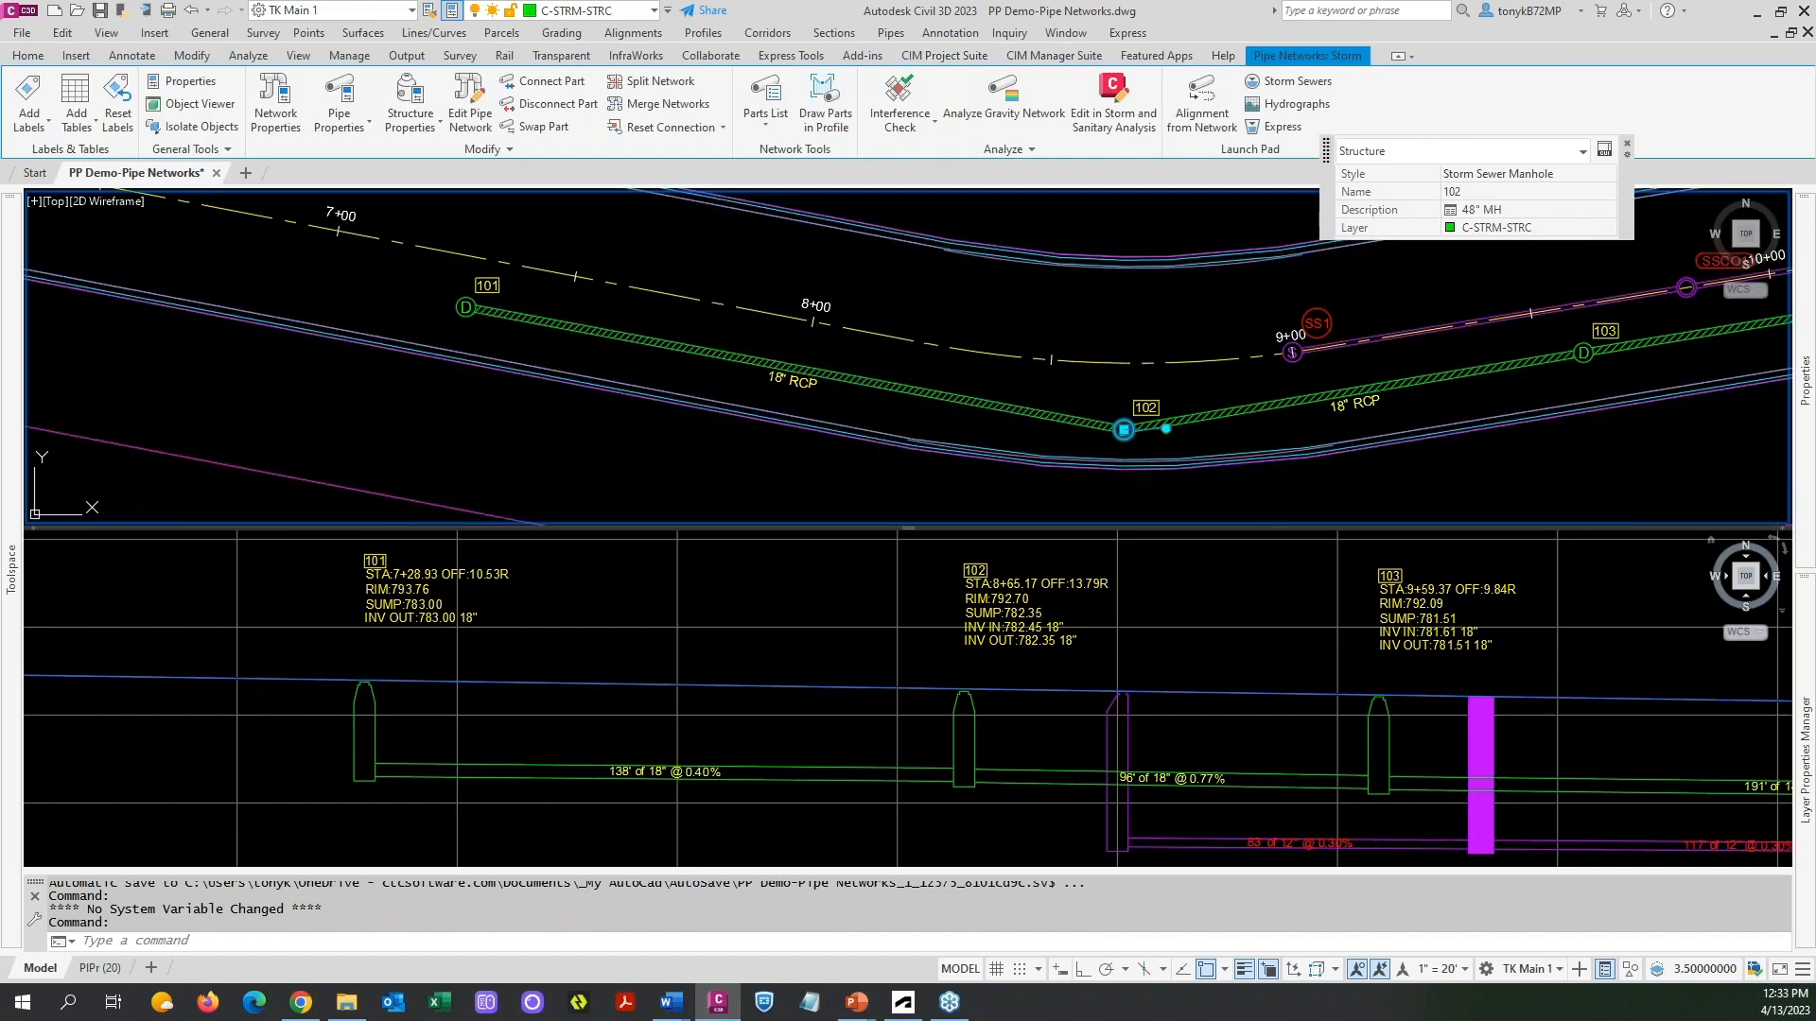
{"action": "key", "text": "Escape"}
{"action": "key", "text": "Escape"}
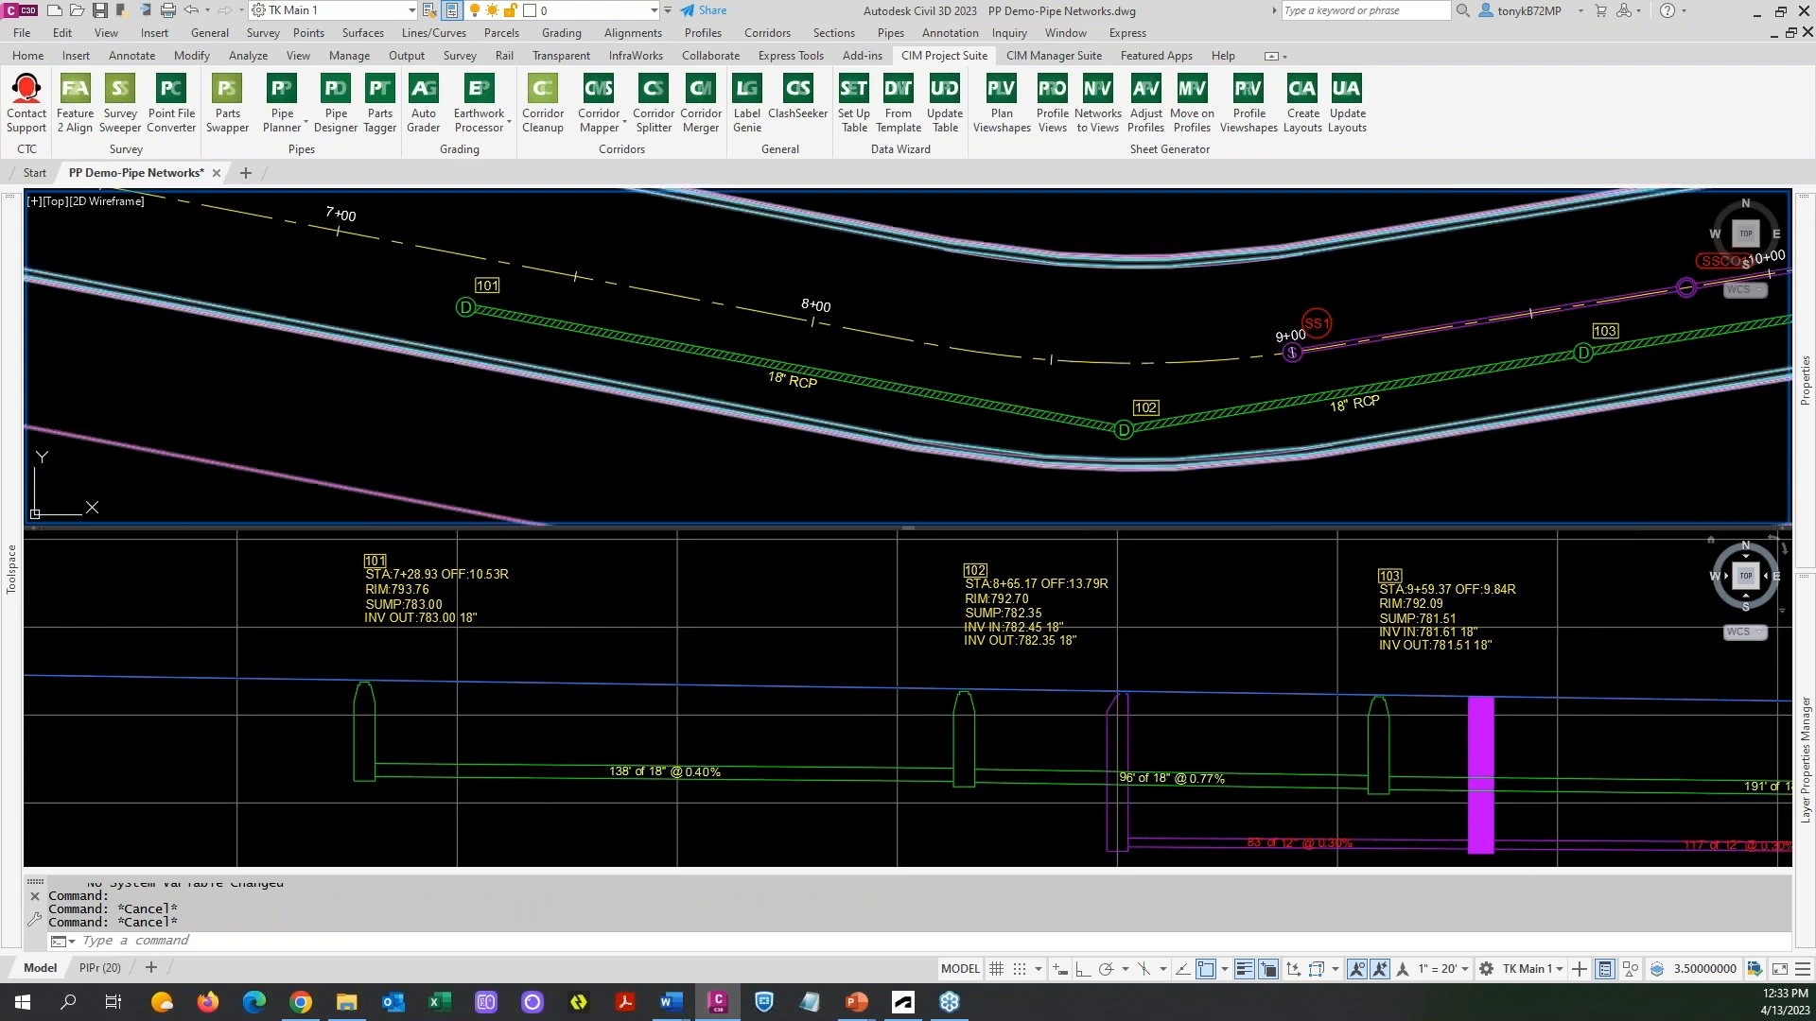
{"action": "left_click", "coordinate": [1272, 257]}
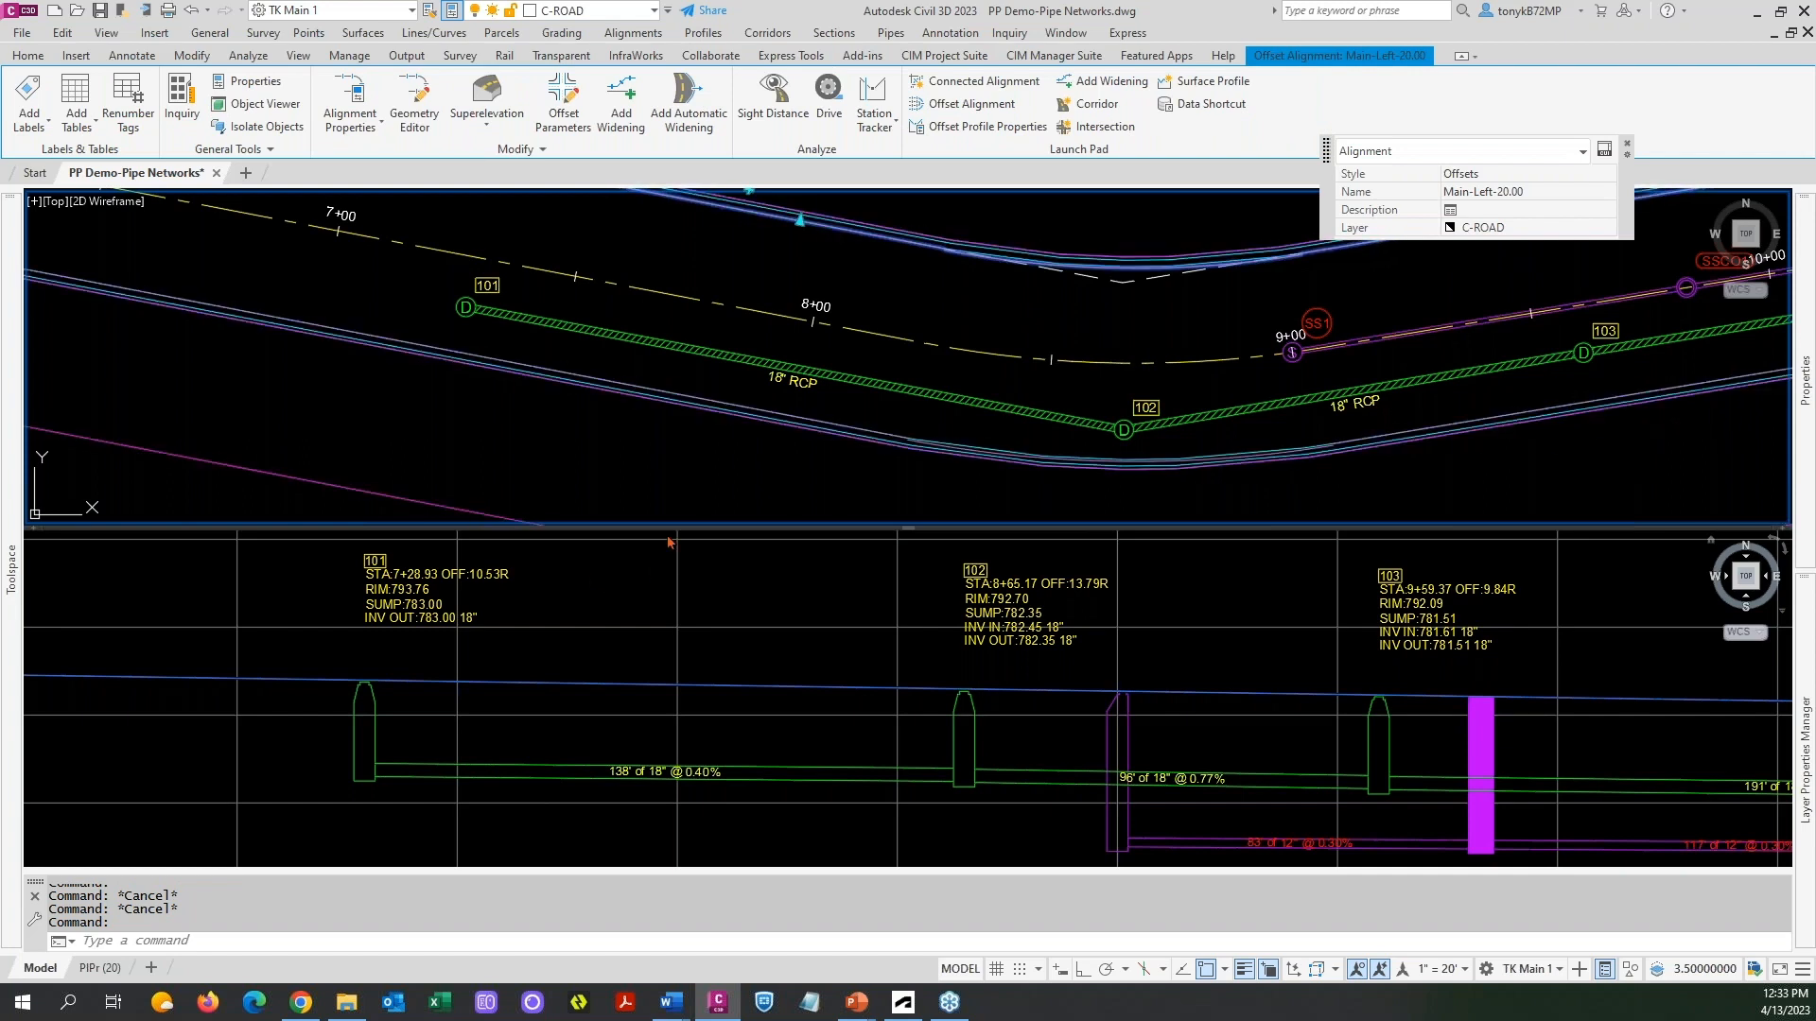
{"action": "key", "text": "Escape"}
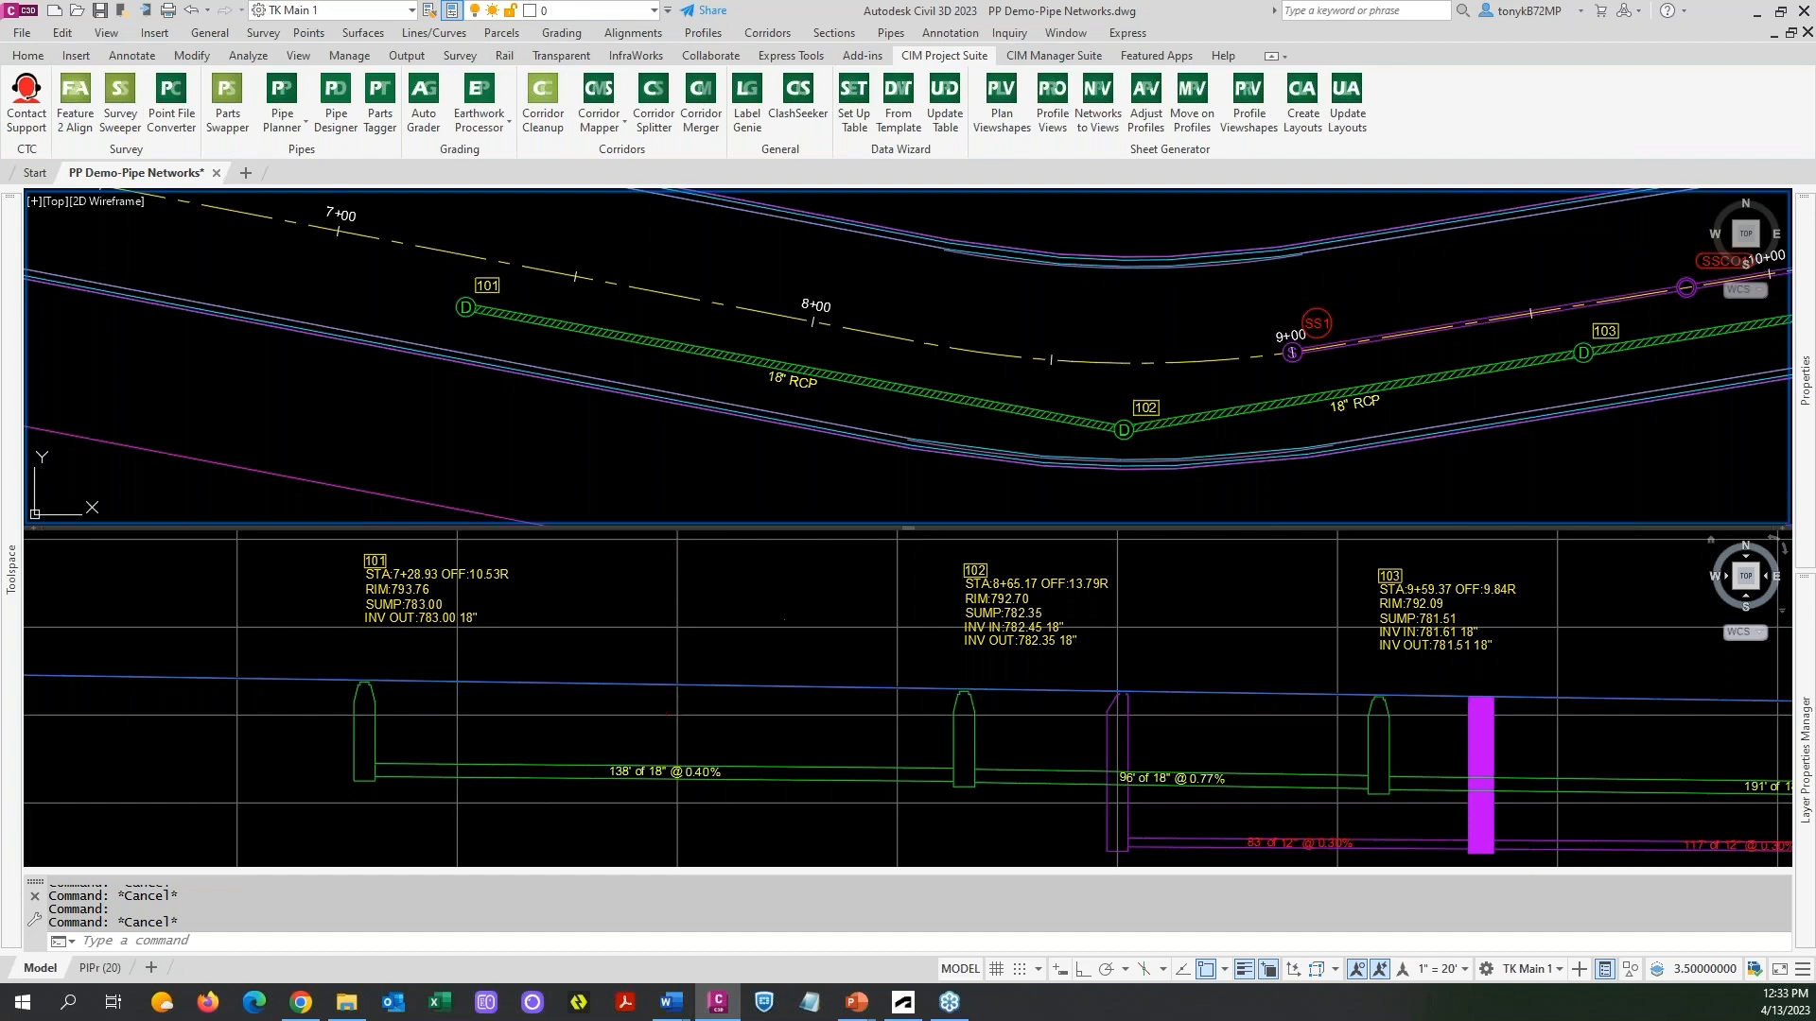
{"action": "left_click", "coordinate": [1272, 453]}
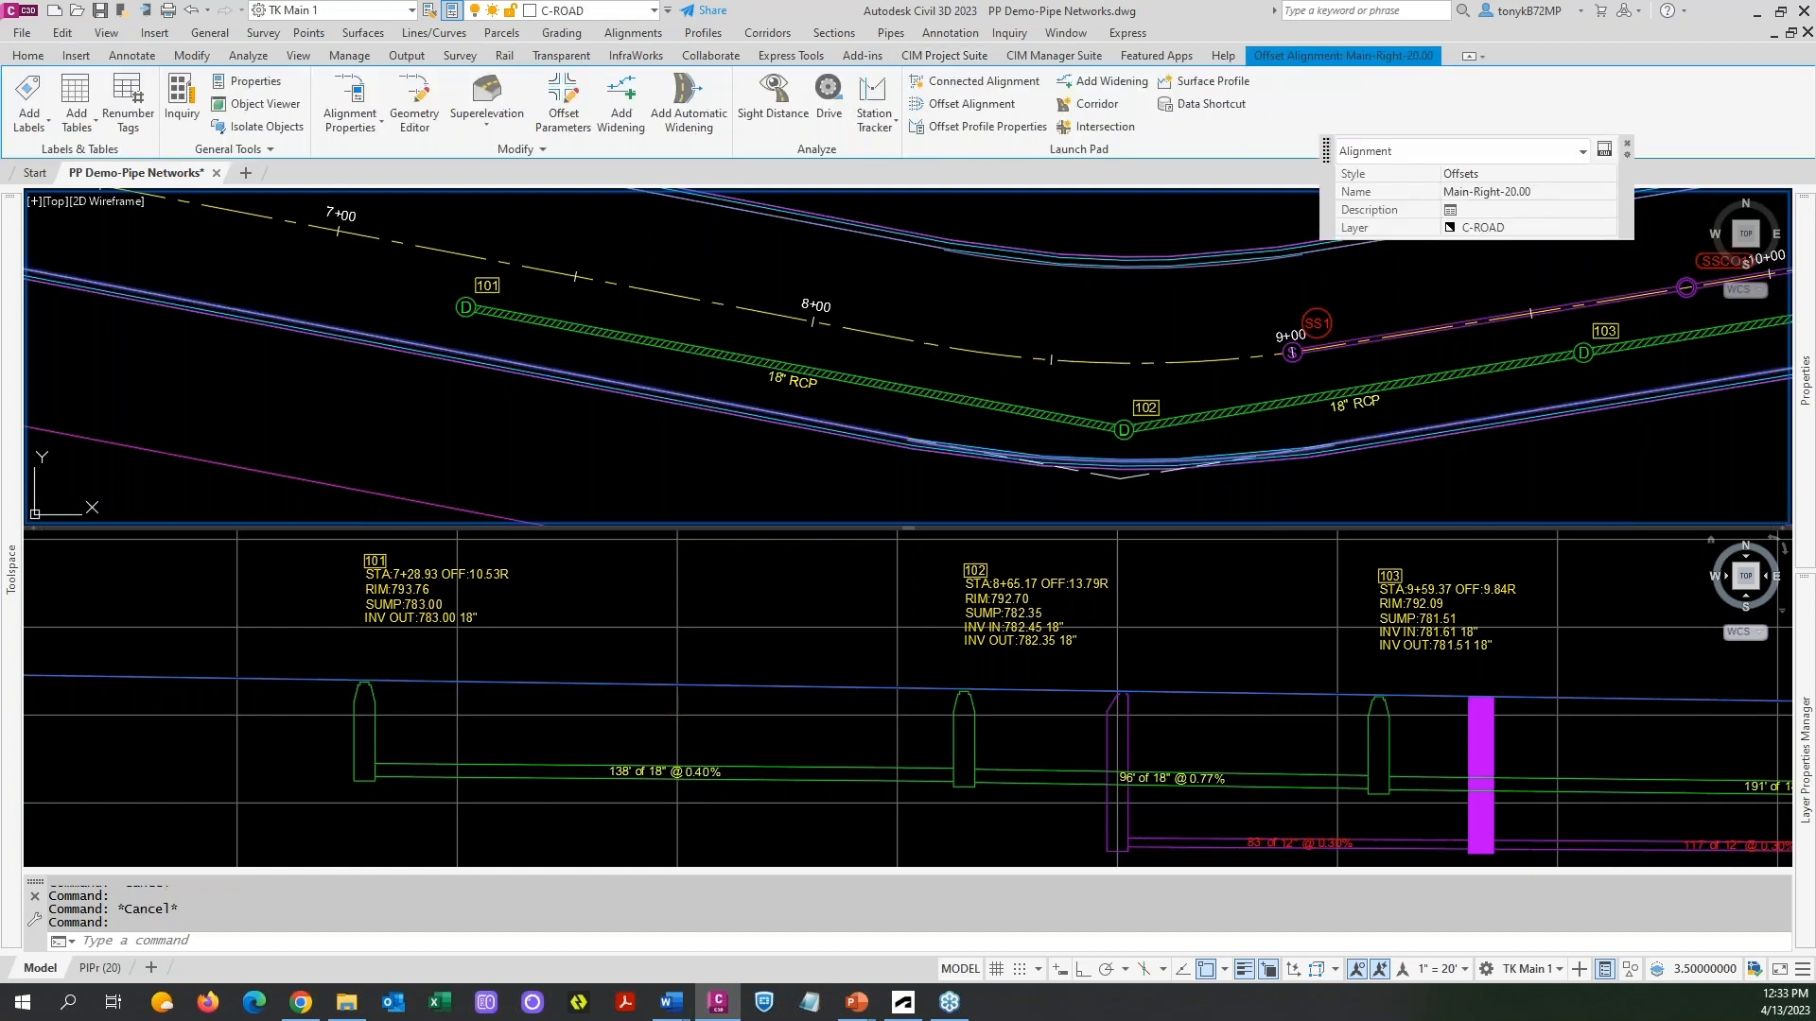
{"action": "key", "text": "Escape"}
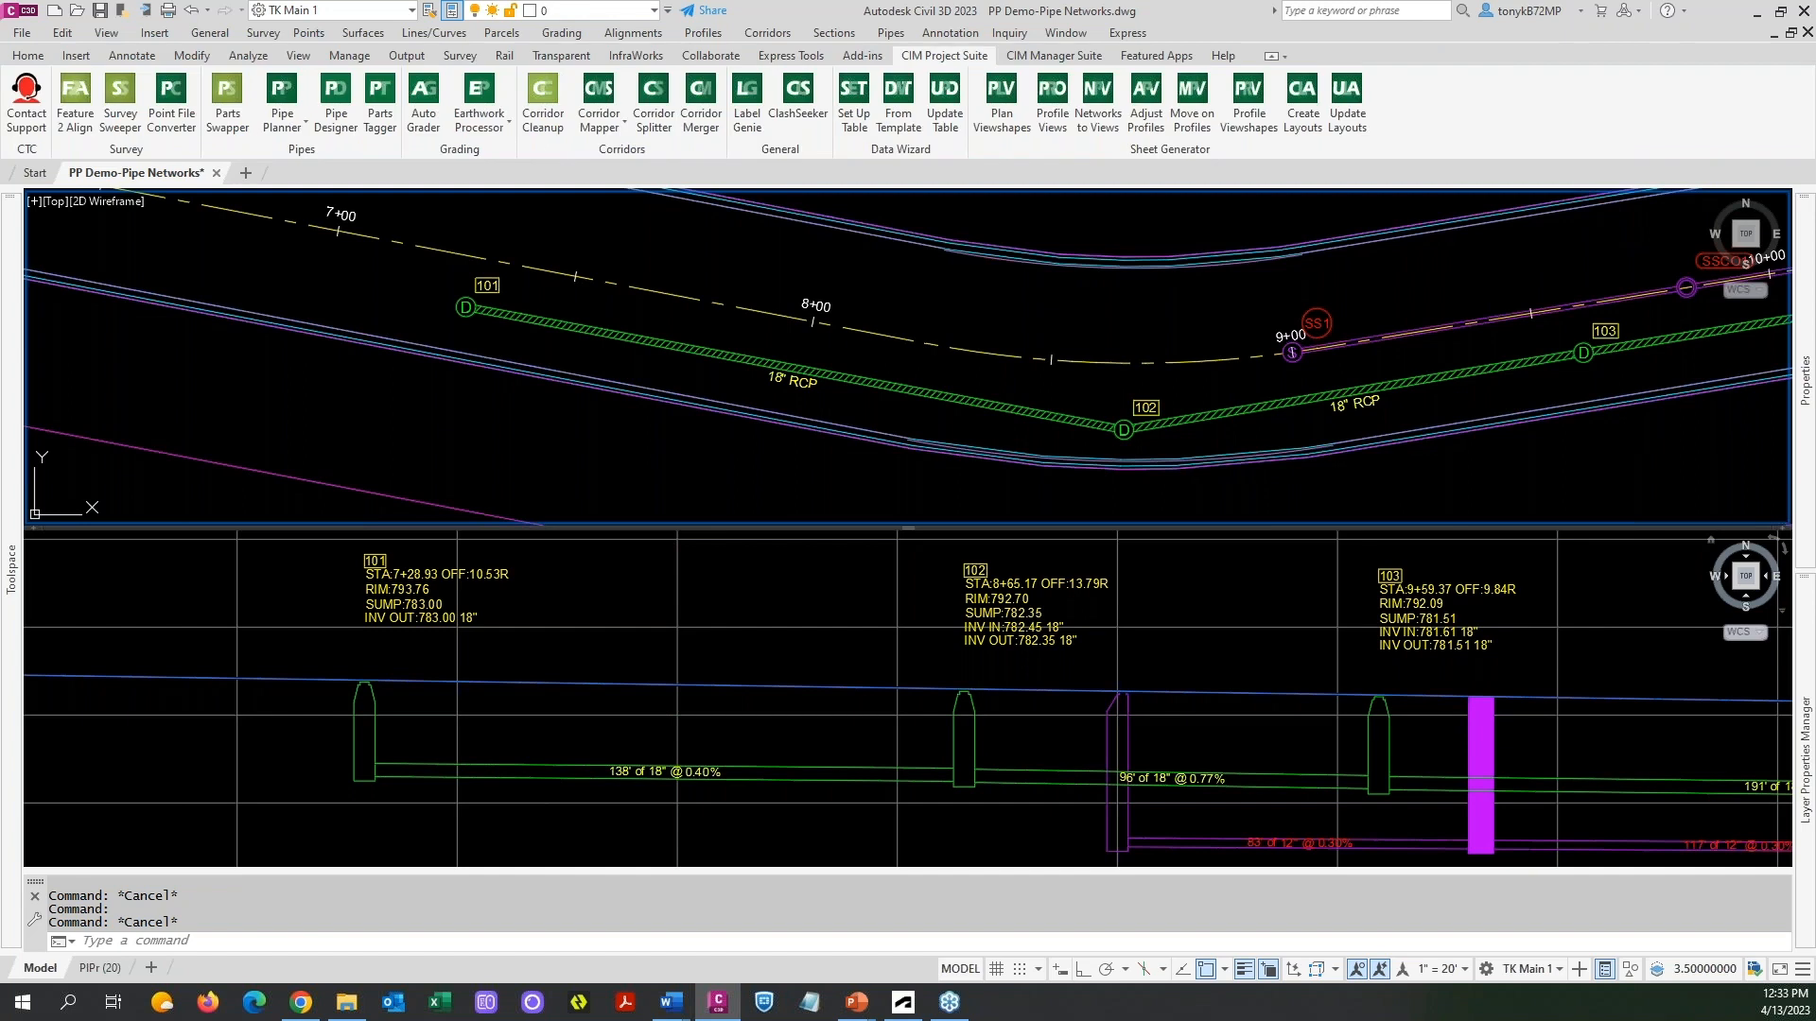
{"action": "left_click", "coordinate": [833, 612]}
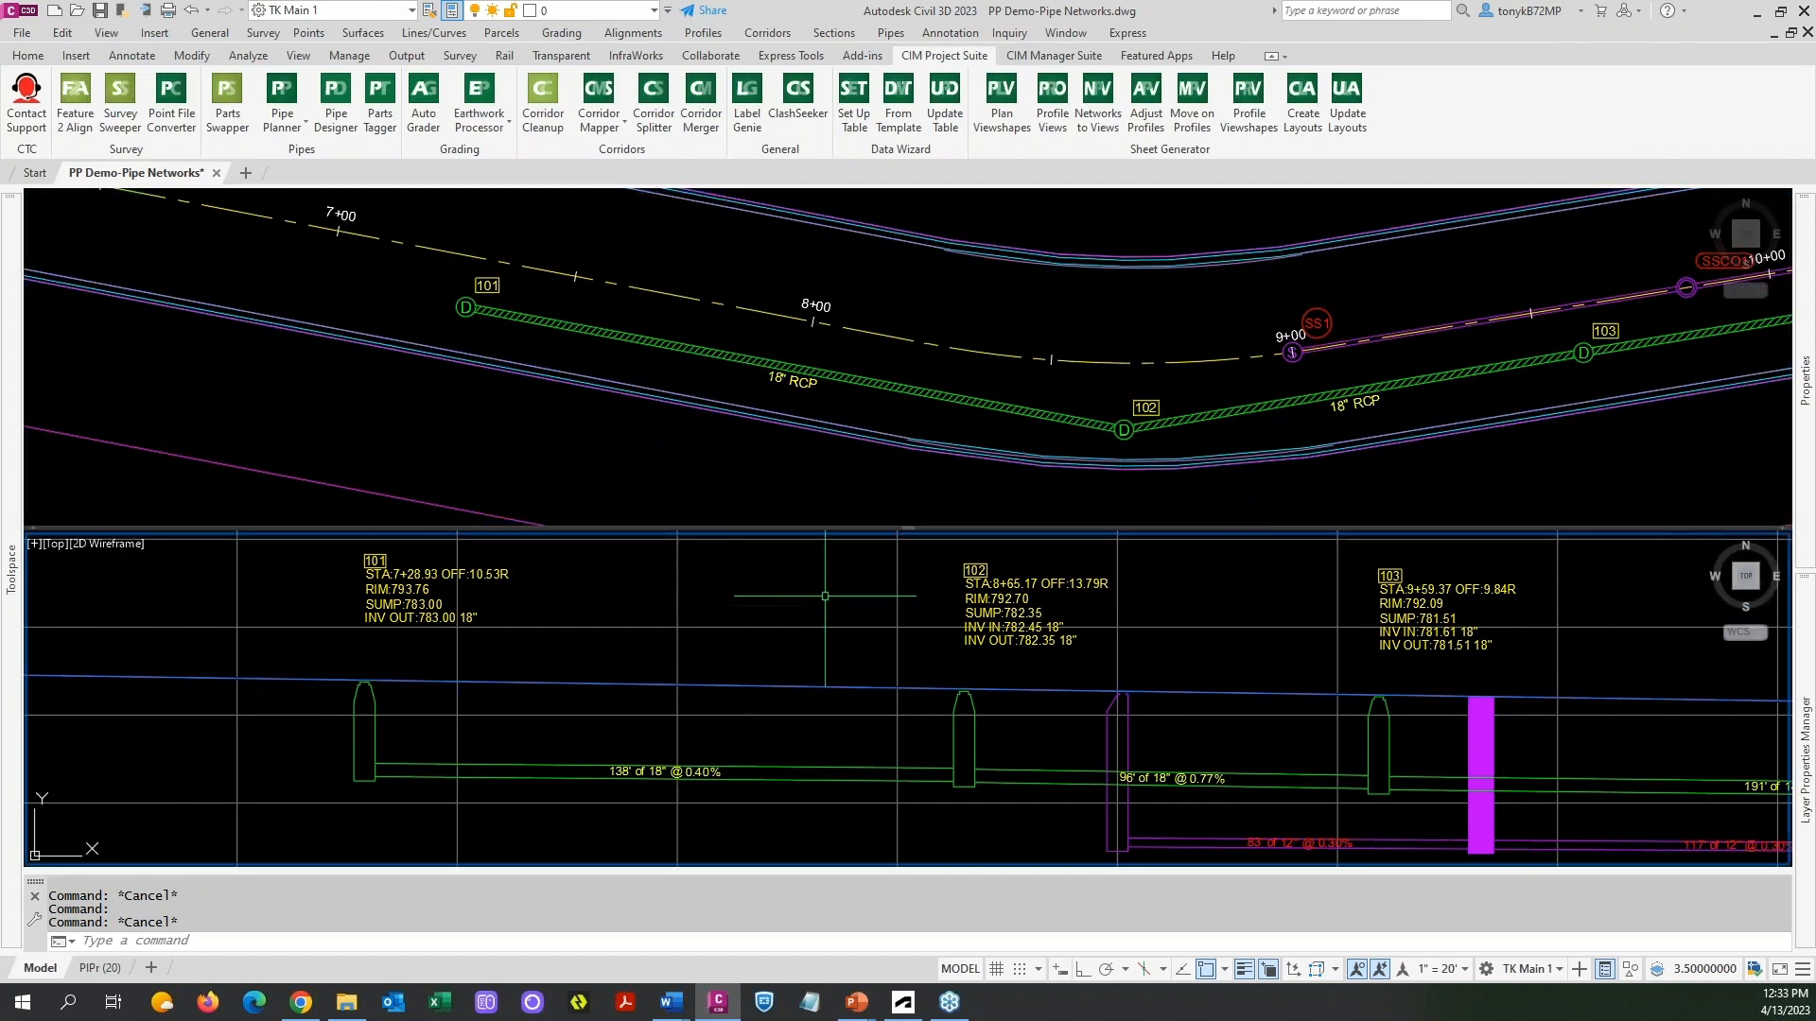
{"action": "left_click", "coordinate": [1082, 335]}
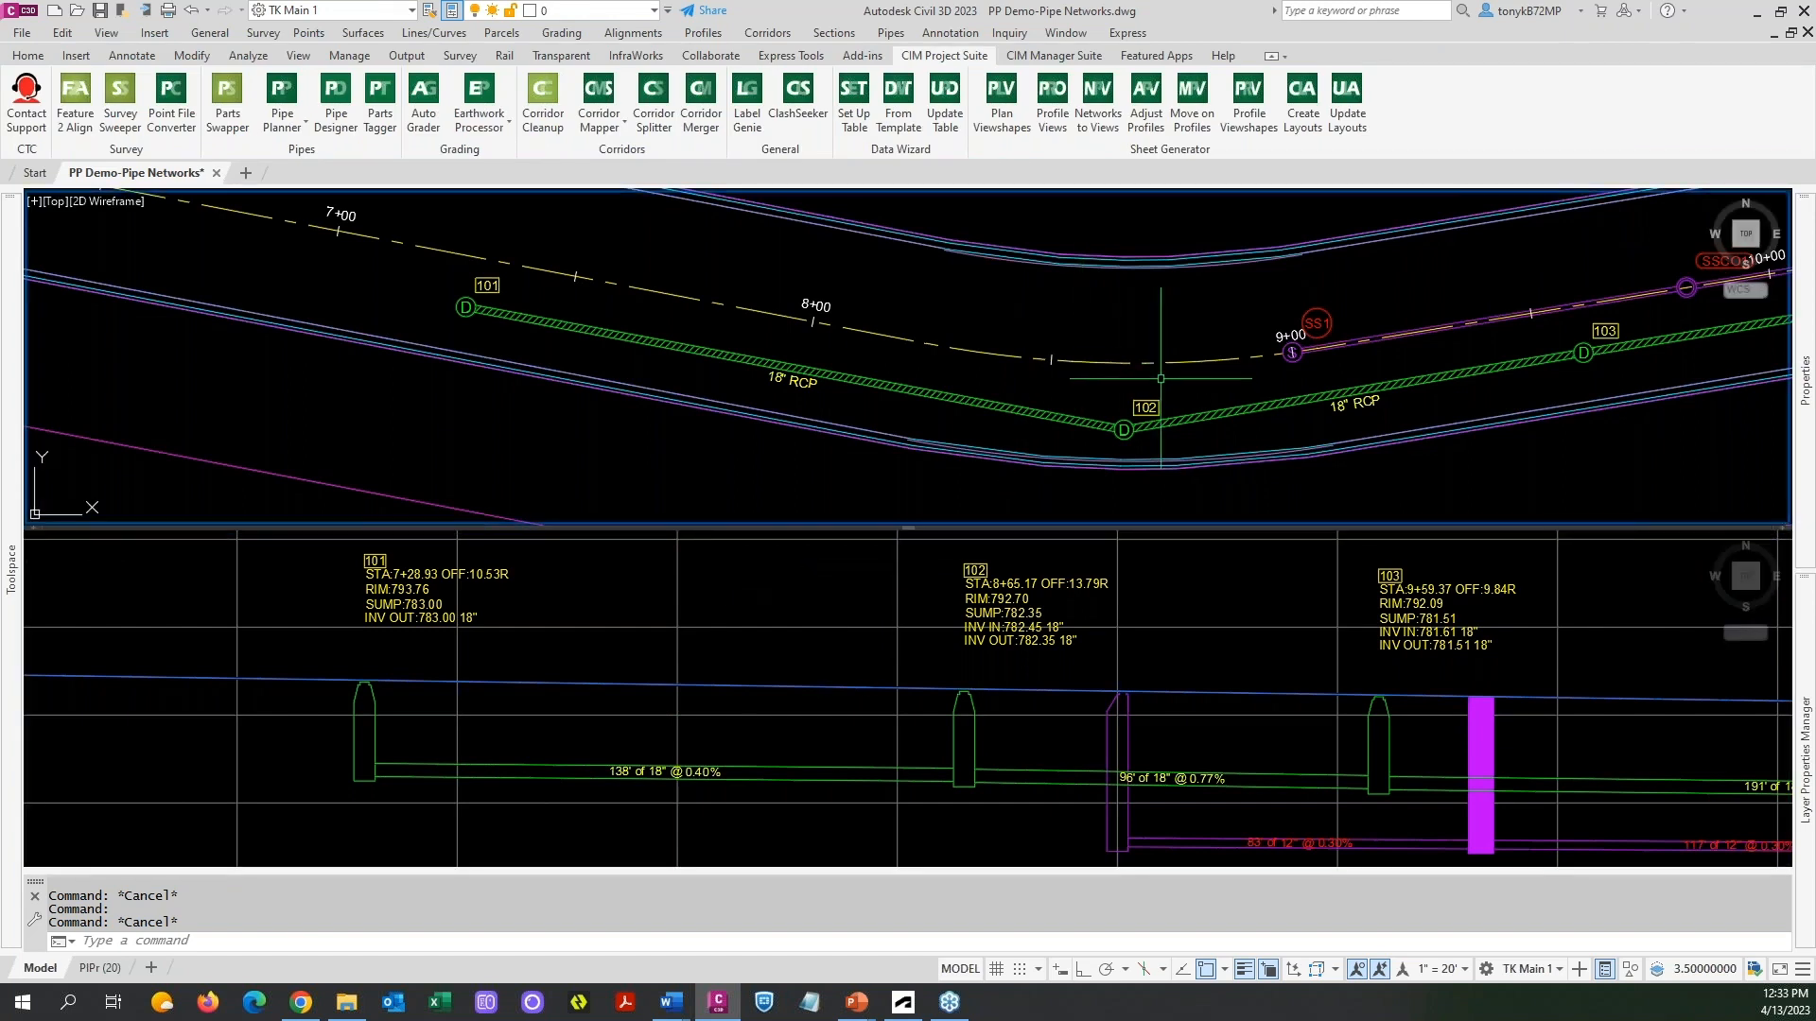
Check the sump behavior settings of structure 102 in its structure properties and leave them unedited.
{"action": "left_click", "coordinate": [1117, 437]}
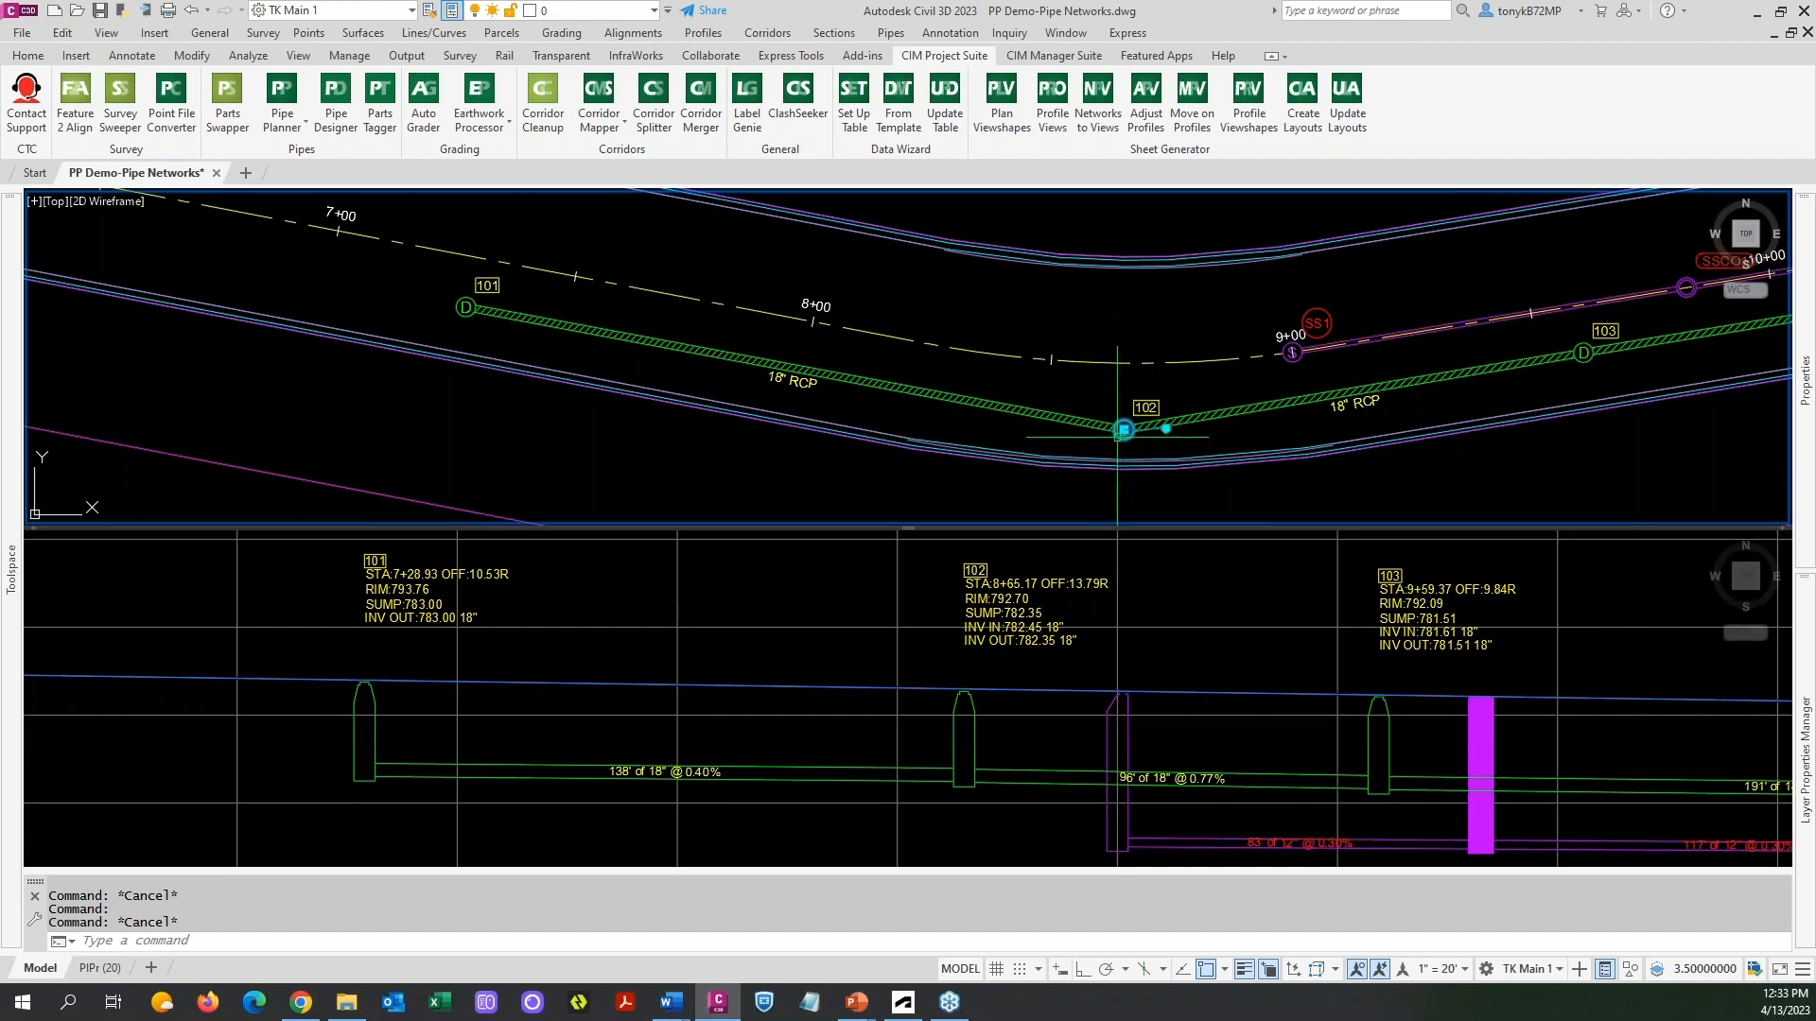
{"action": "right_click", "coordinate": [1116, 439]}
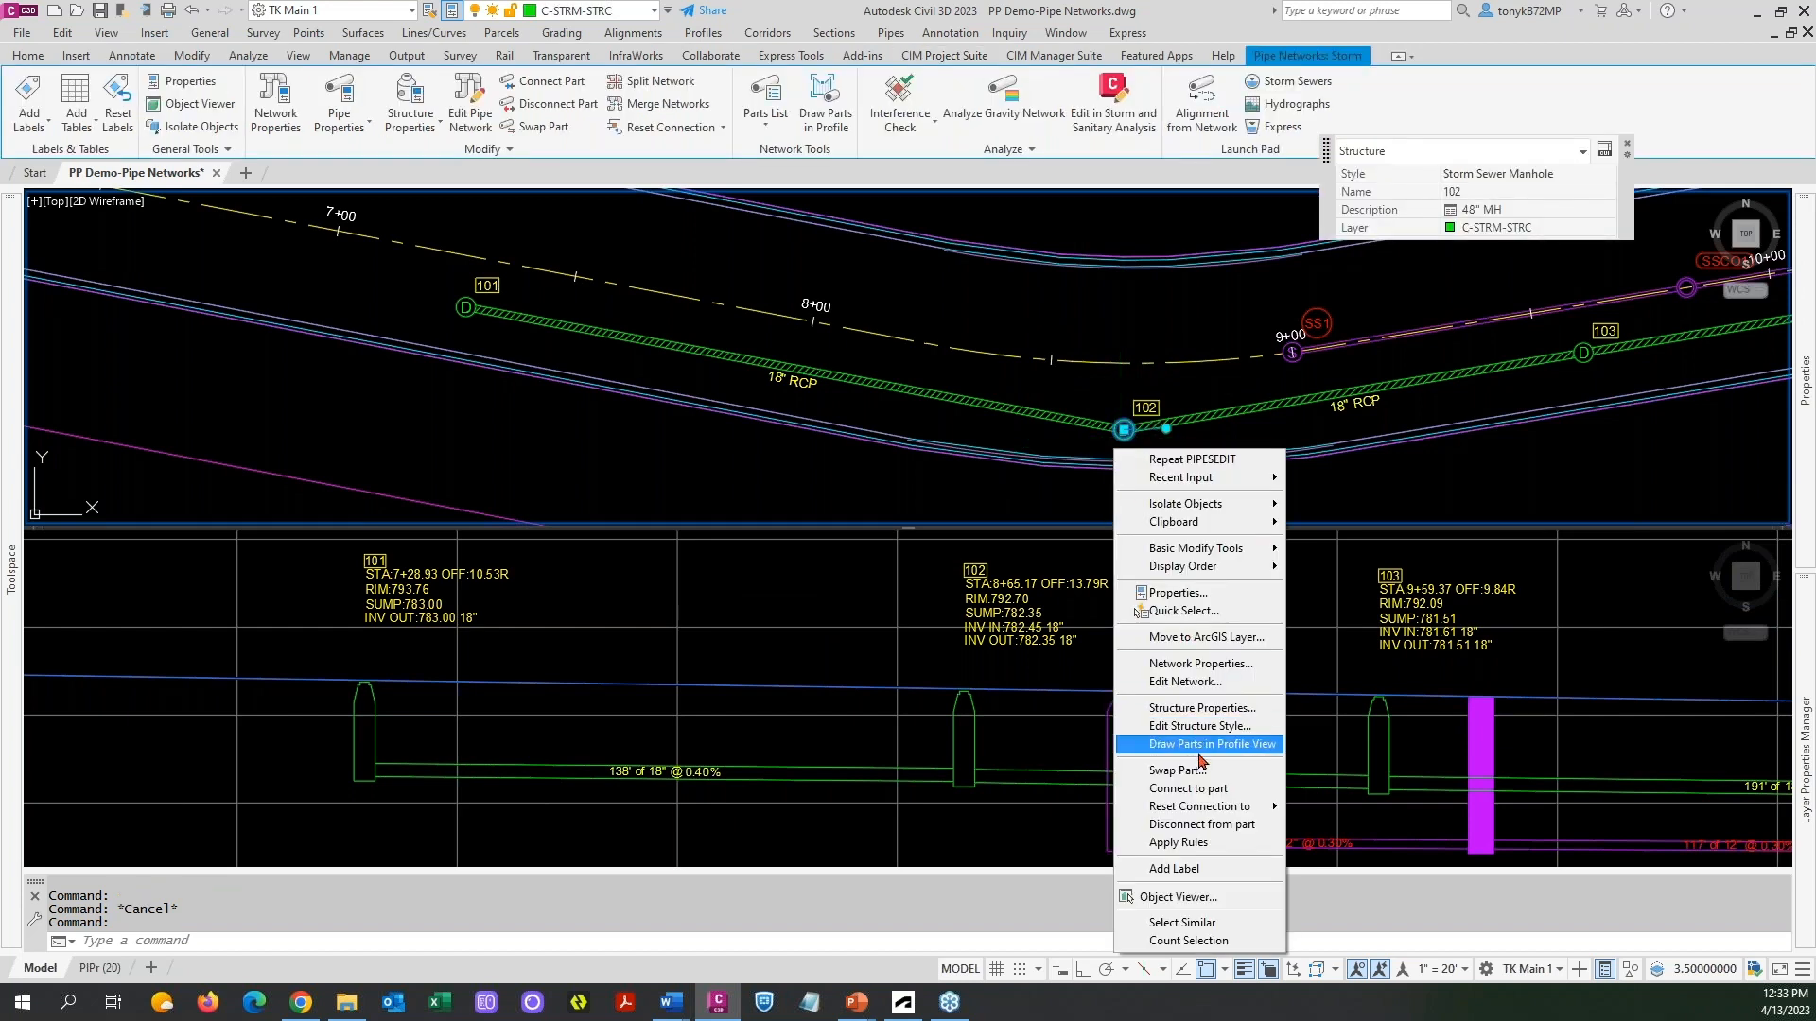
{"action": "left_click", "coordinate": [1197, 711]}
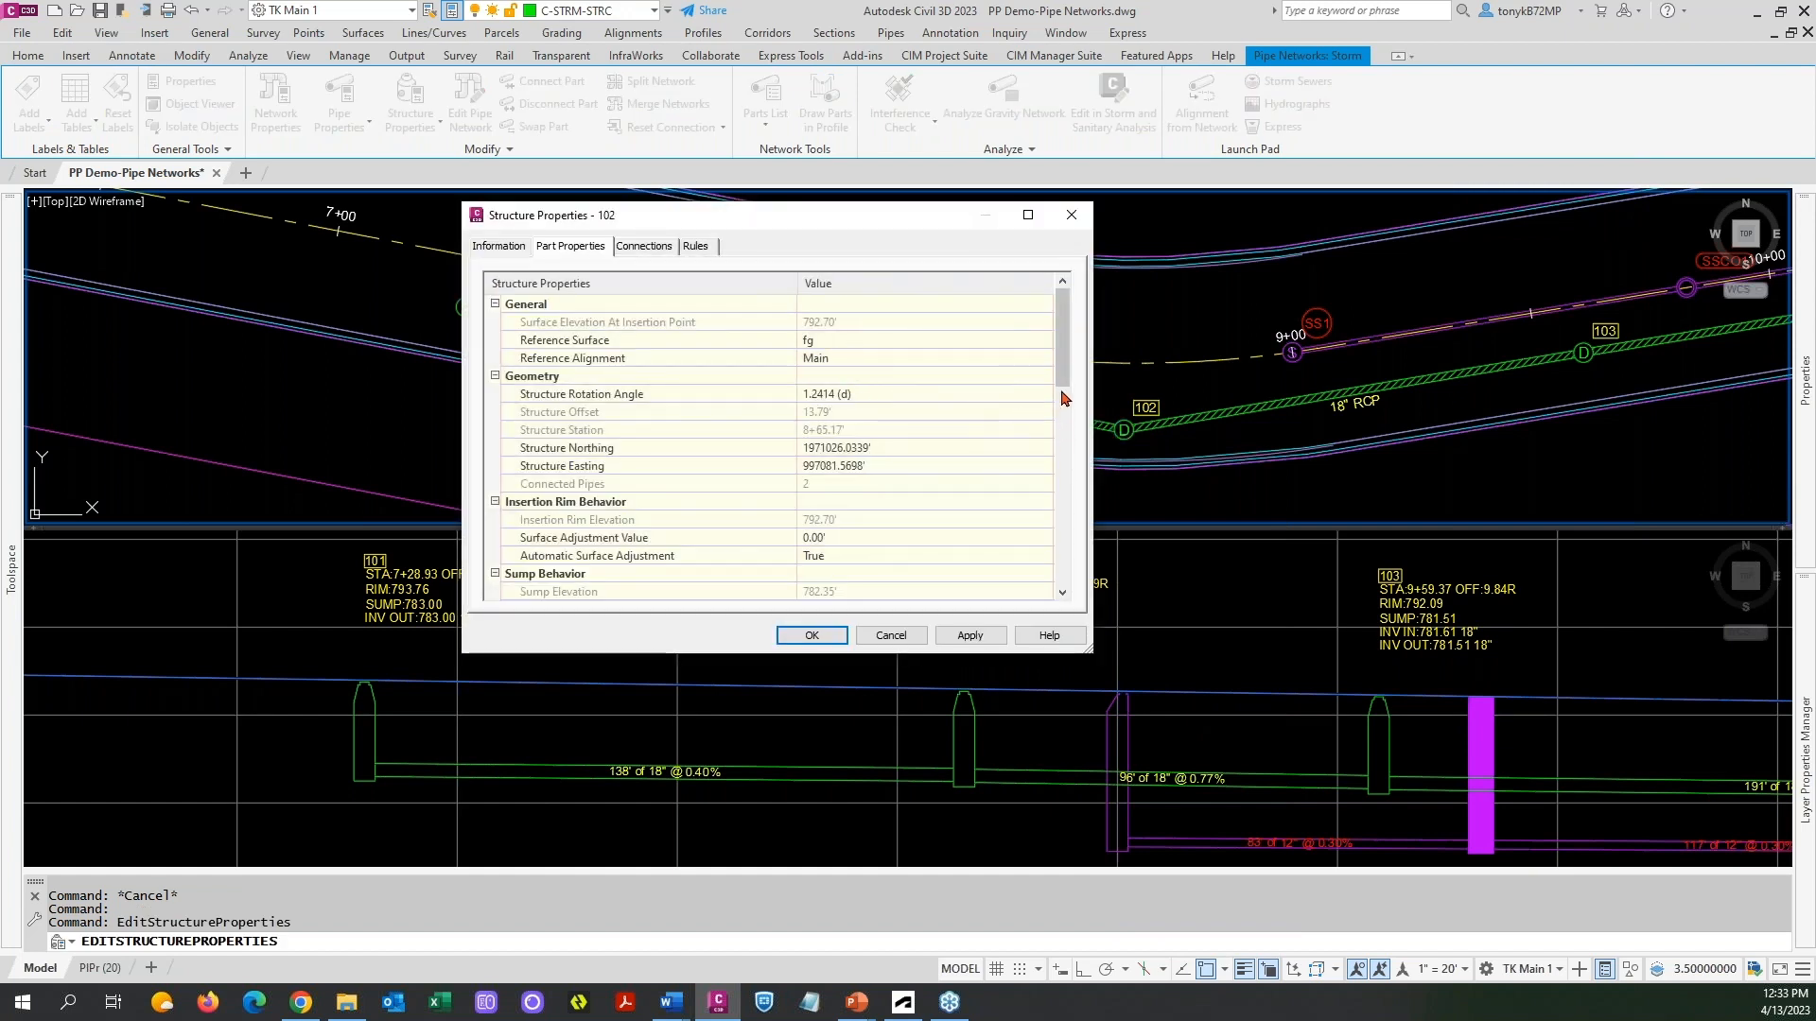
{"action": "scroll", "coordinate": [1067, 375], "scroll_direction": "down", "scroll_amount": 3}
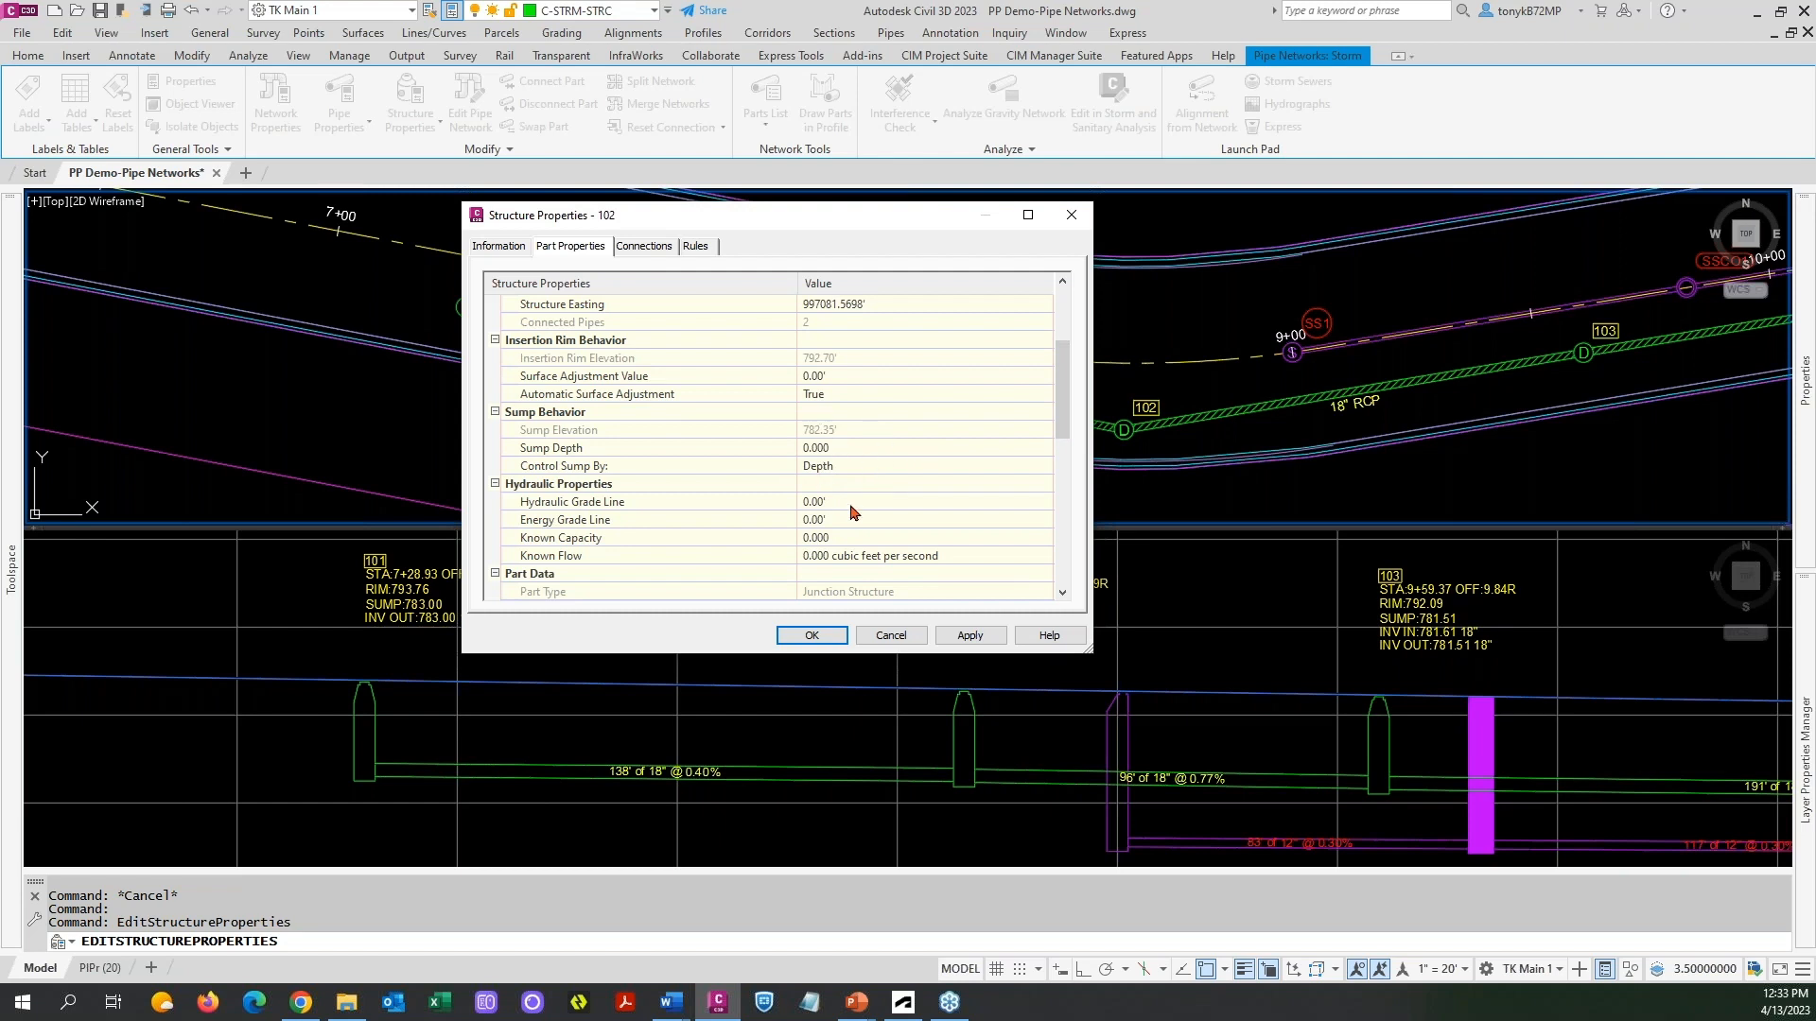
{"action": "left_click", "coordinate": [890, 635]}
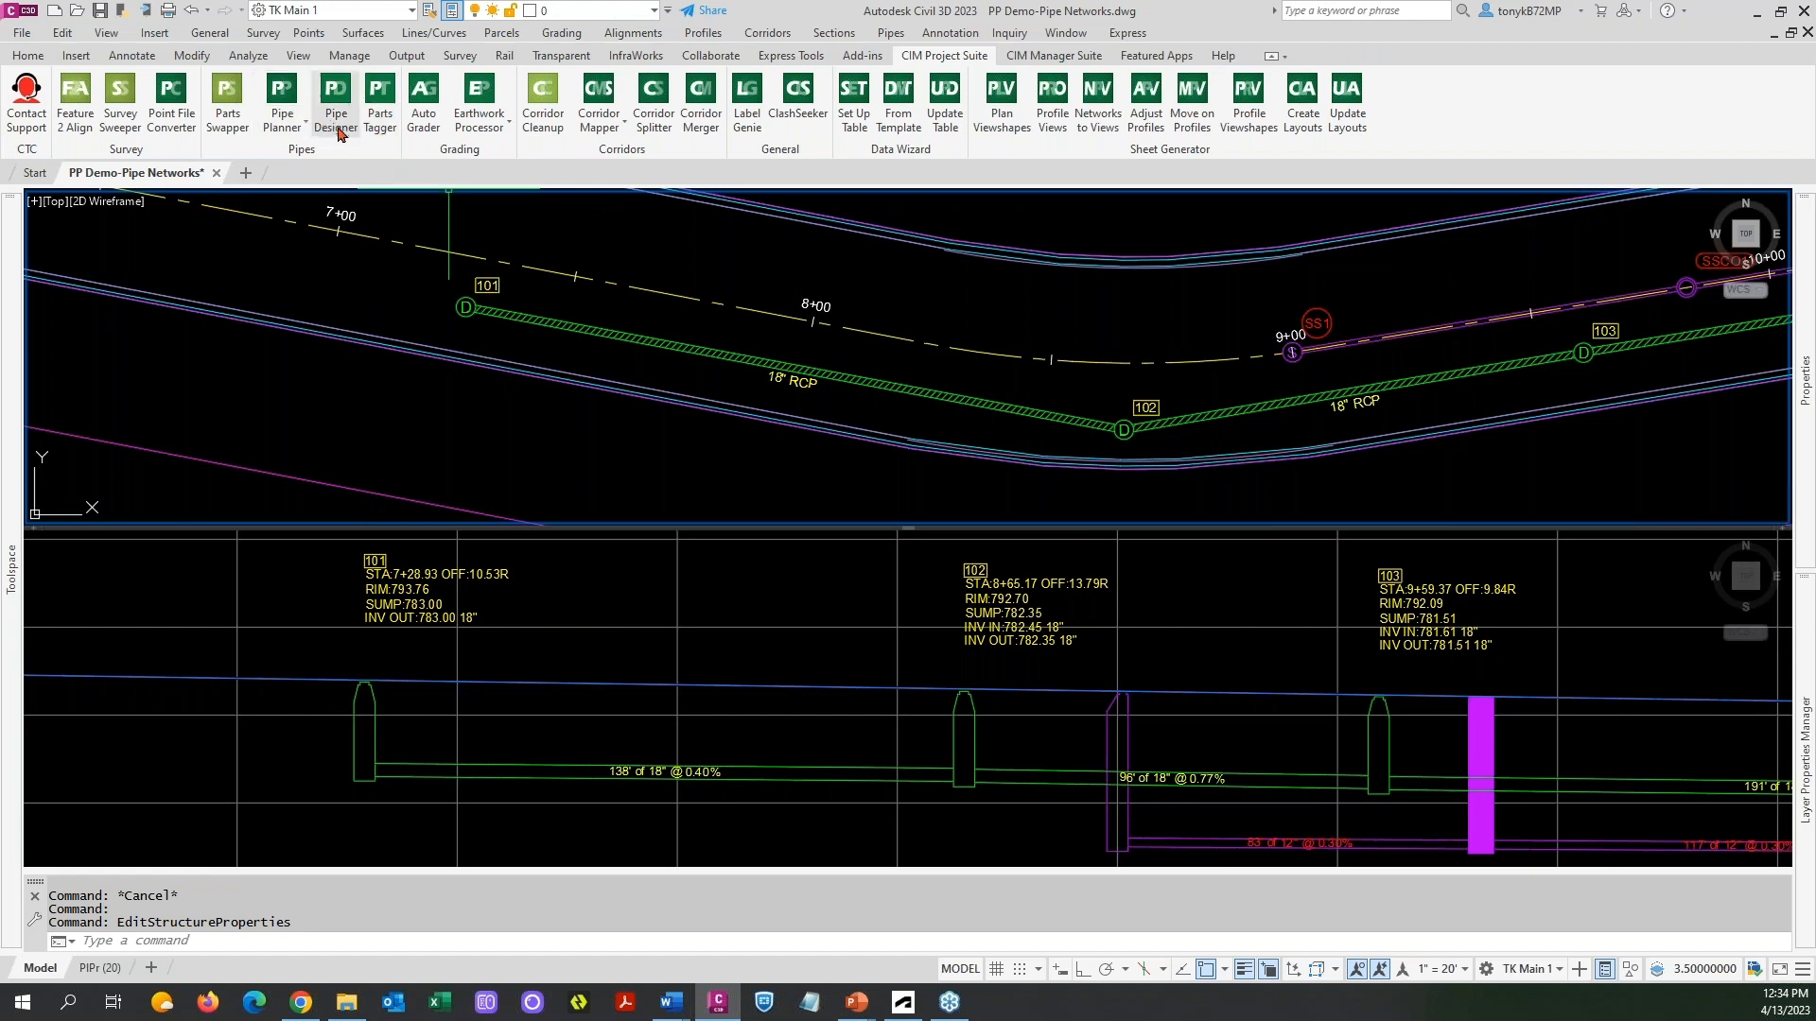
Start the Pipe Planner spreadsheet import and look over its general options without changing them.
{"action": "left_click", "coordinate": [305, 123]}
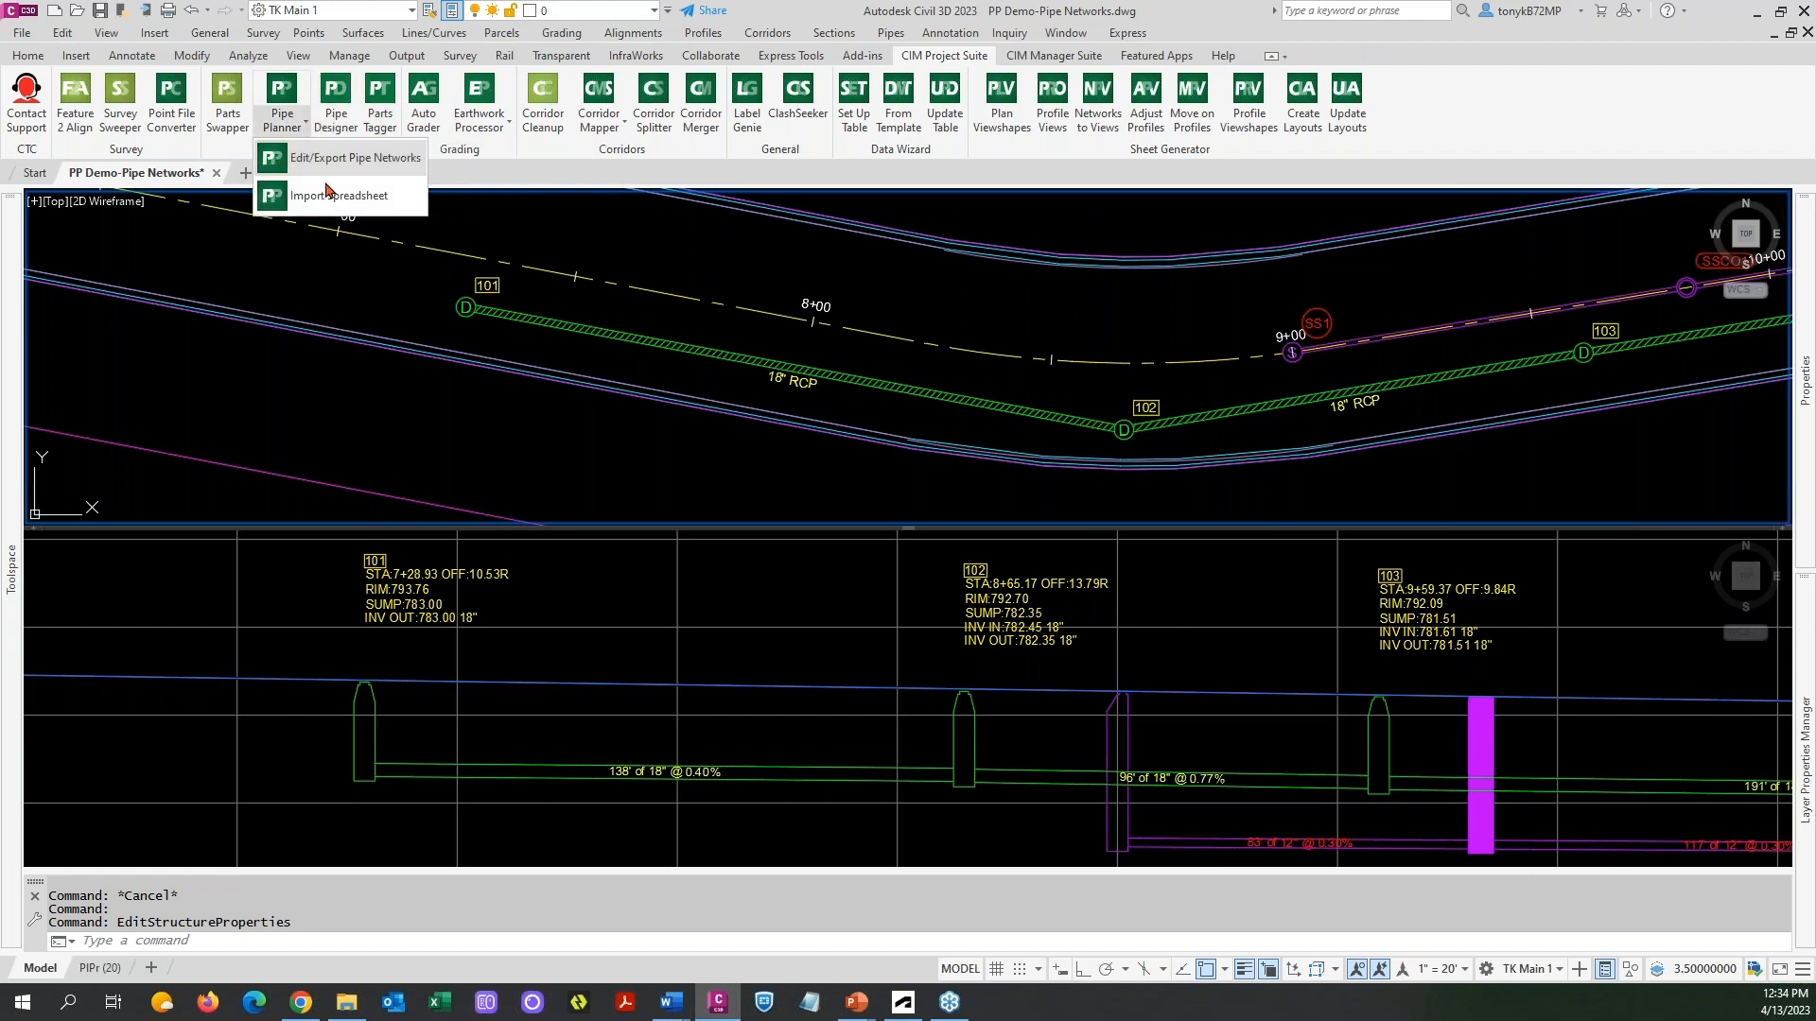
{"action": "left_click", "coordinate": [329, 189]}
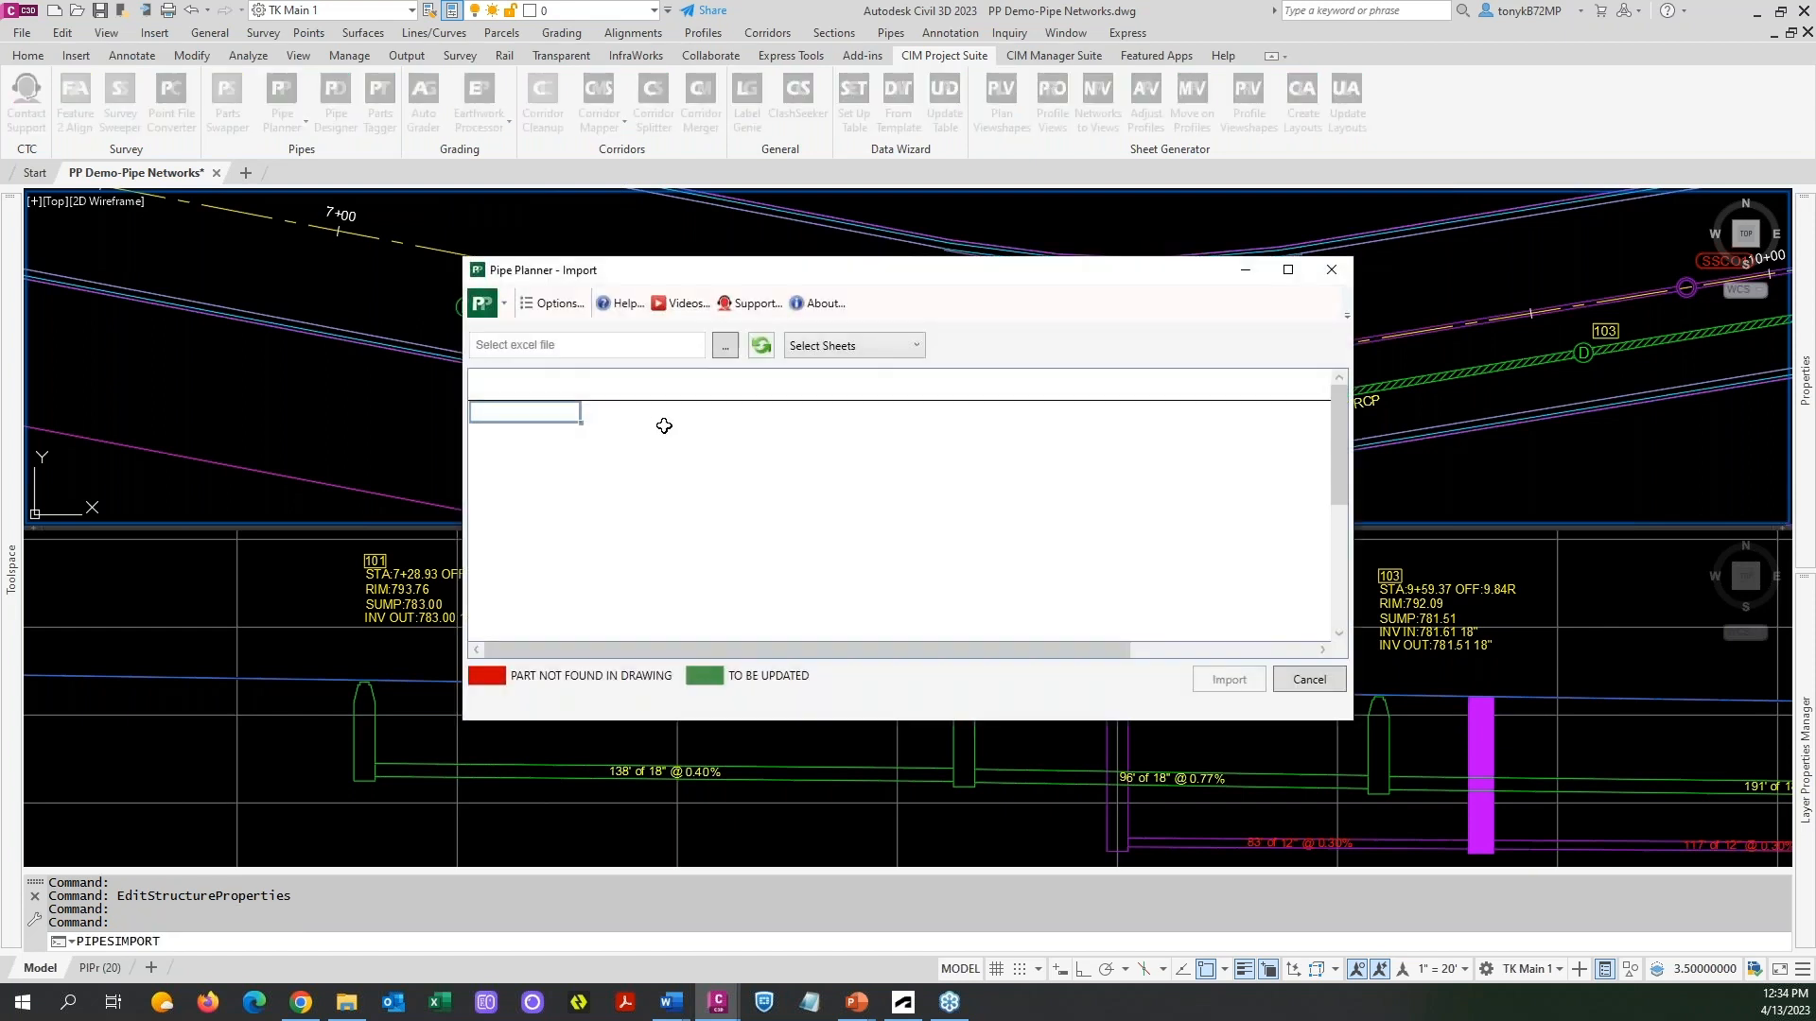
{"action": "left_click", "coordinate": [553, 304]}
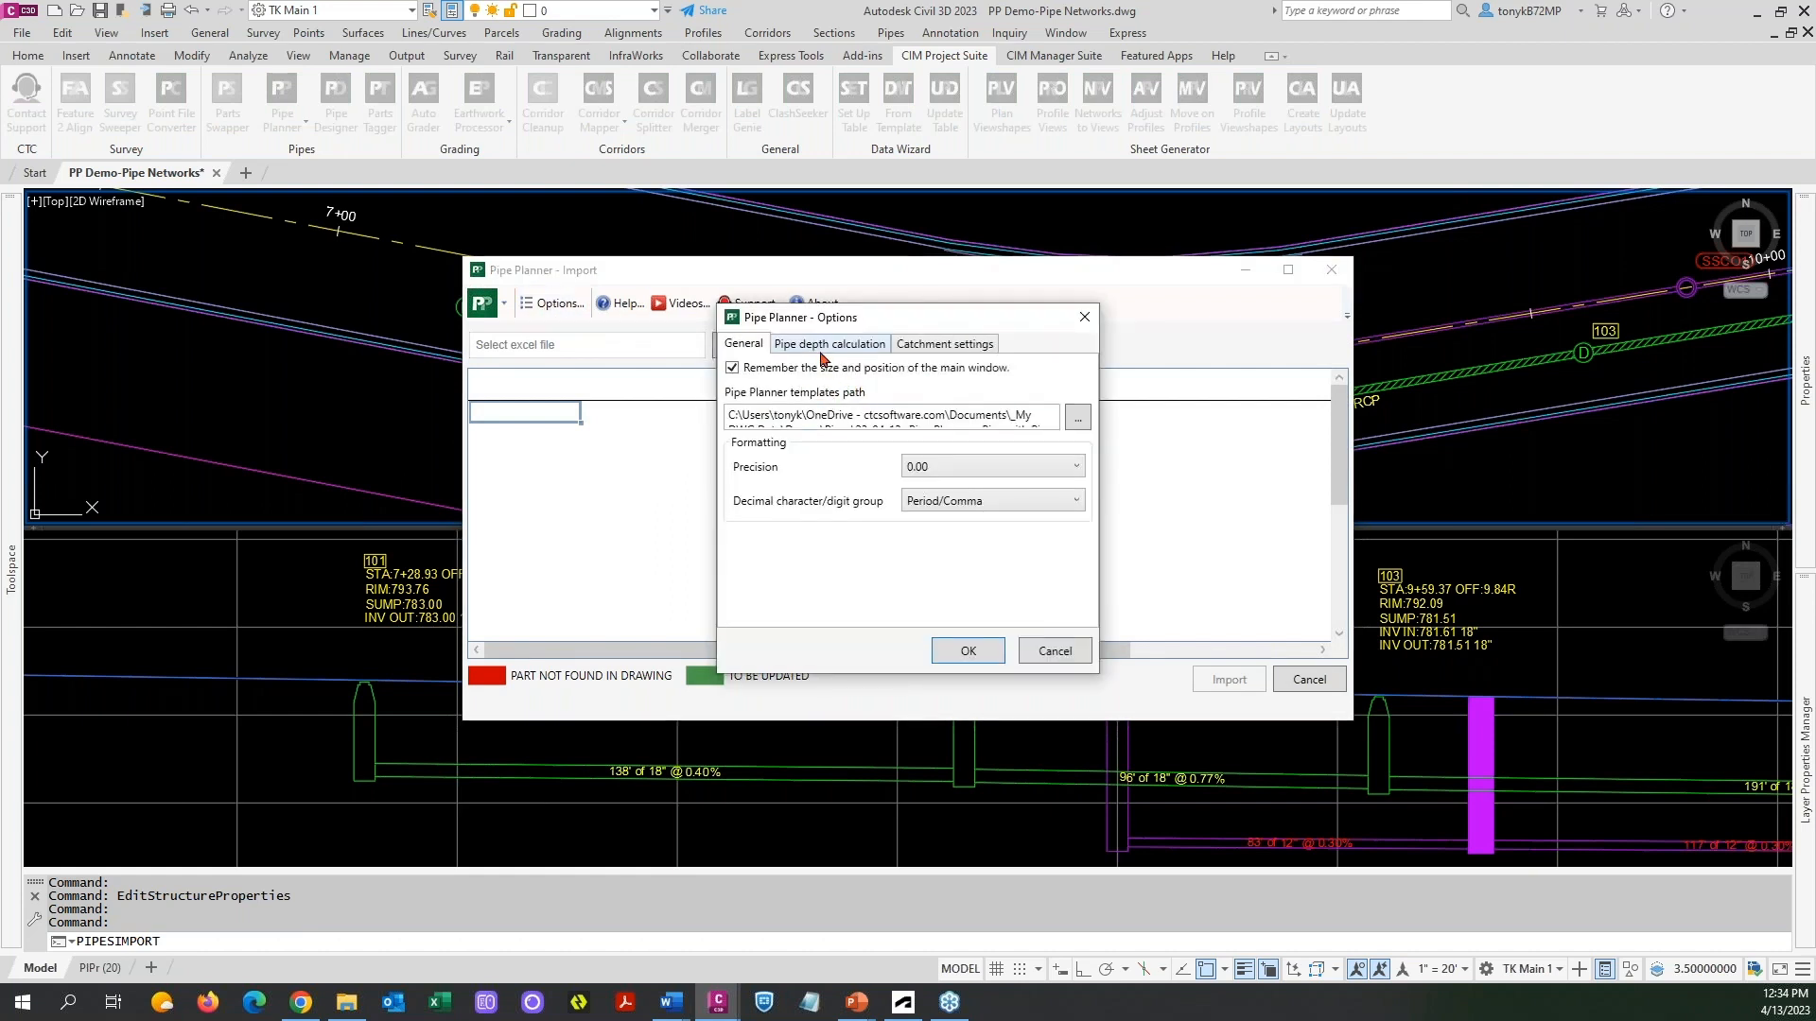
{"action": "left_click", "coordinate": [1056, 652]}
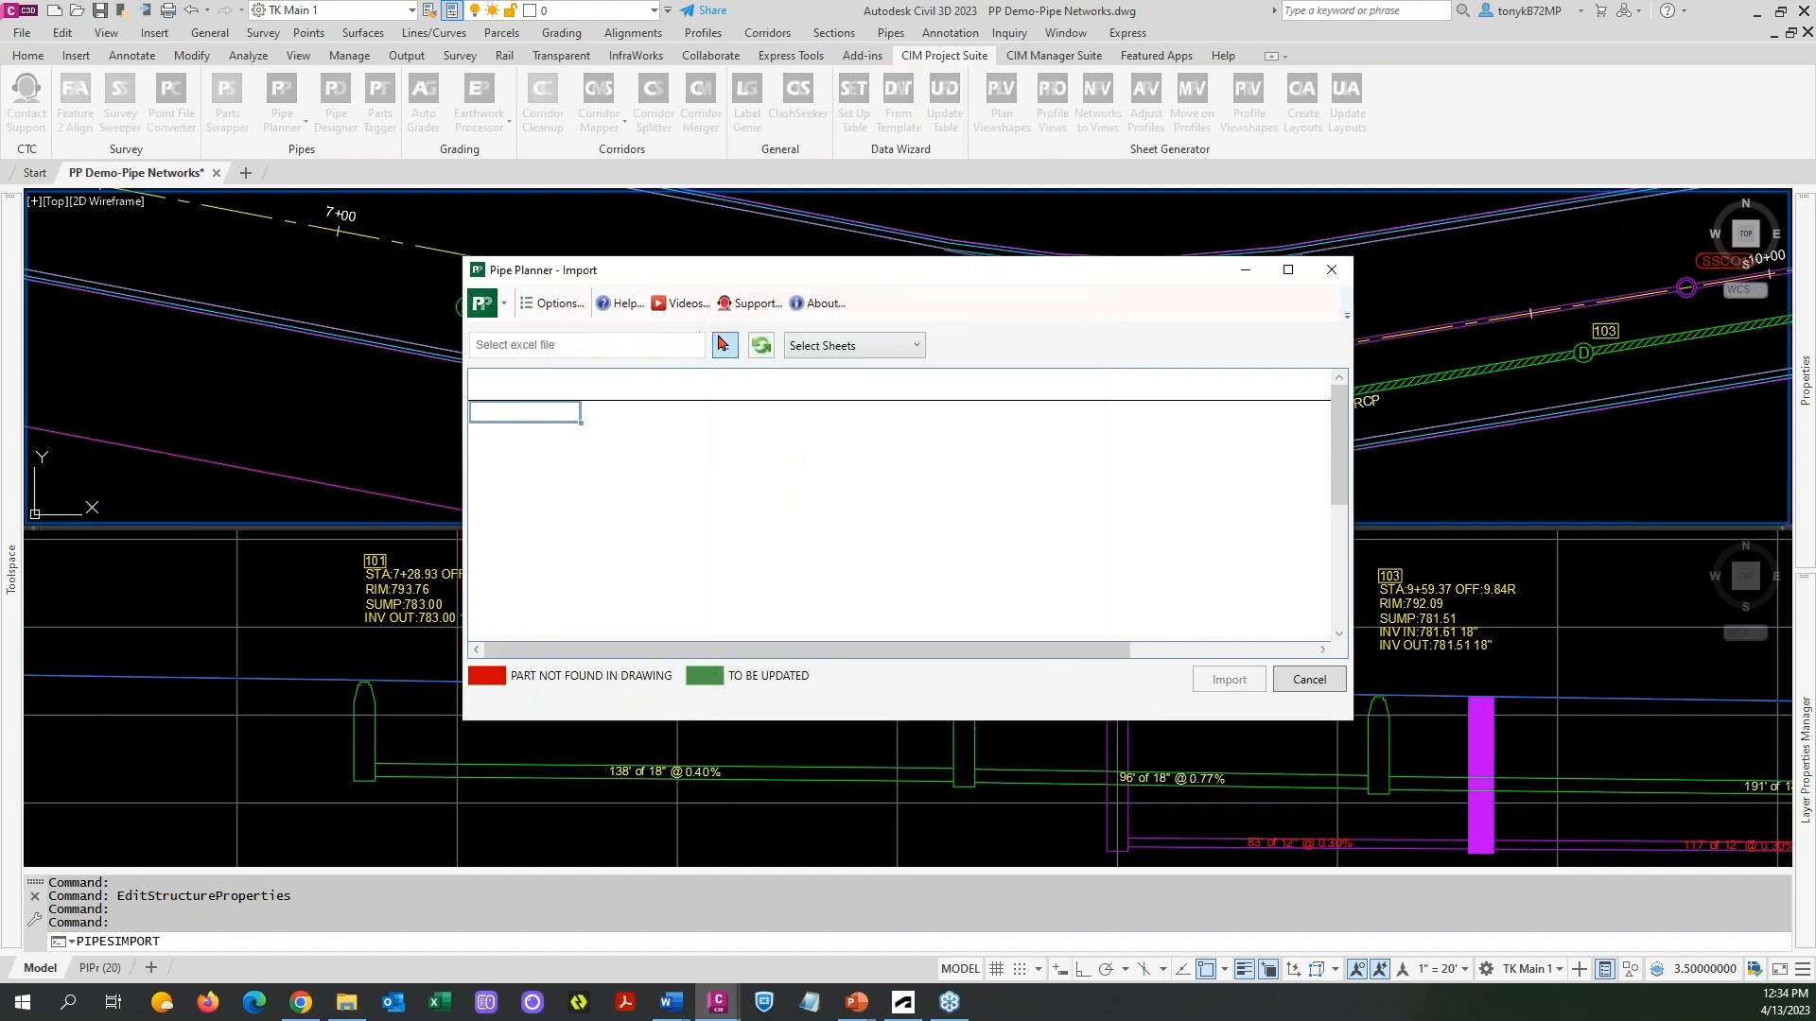
Load the Structures sheet of Demo 4-13-23.xlsx from the Pipe Template folder for import.
{"action": "left_click", "coordinate": [726, 348]}
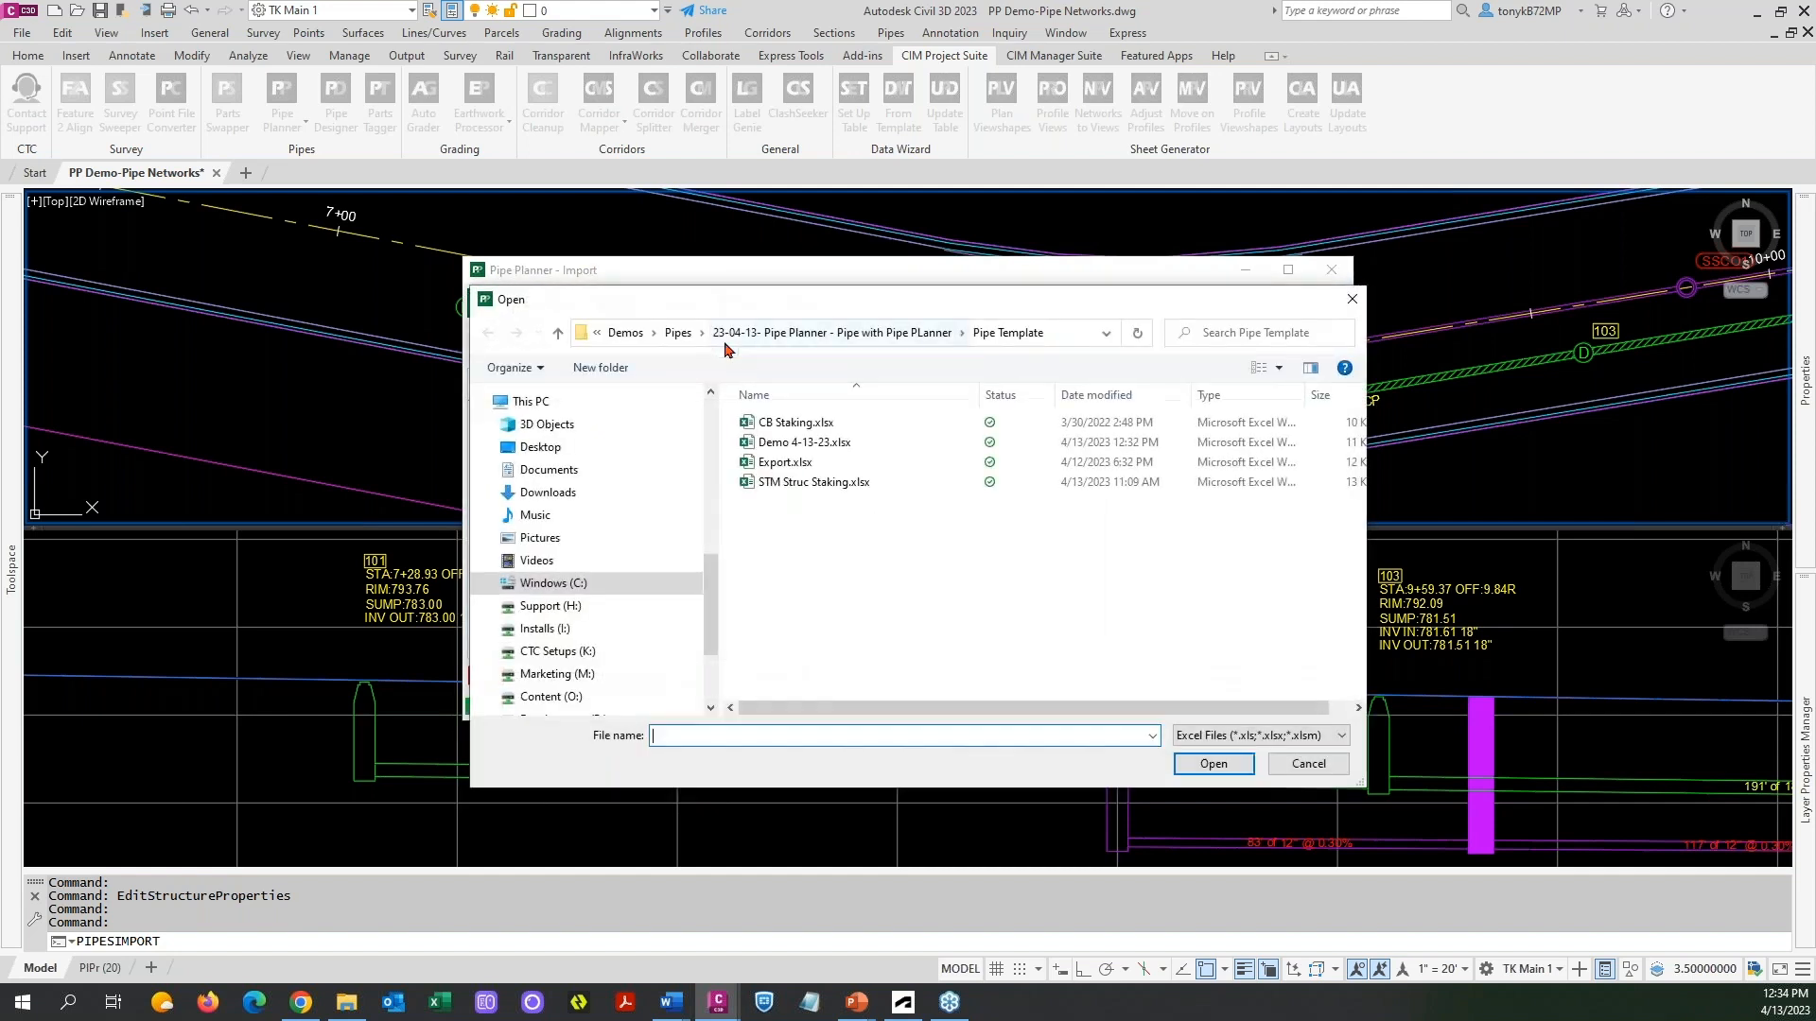
{"action": "left_click", "coordinate": [791, 443]}
{"action": "left_click", "coordinate": [1197, 764]}
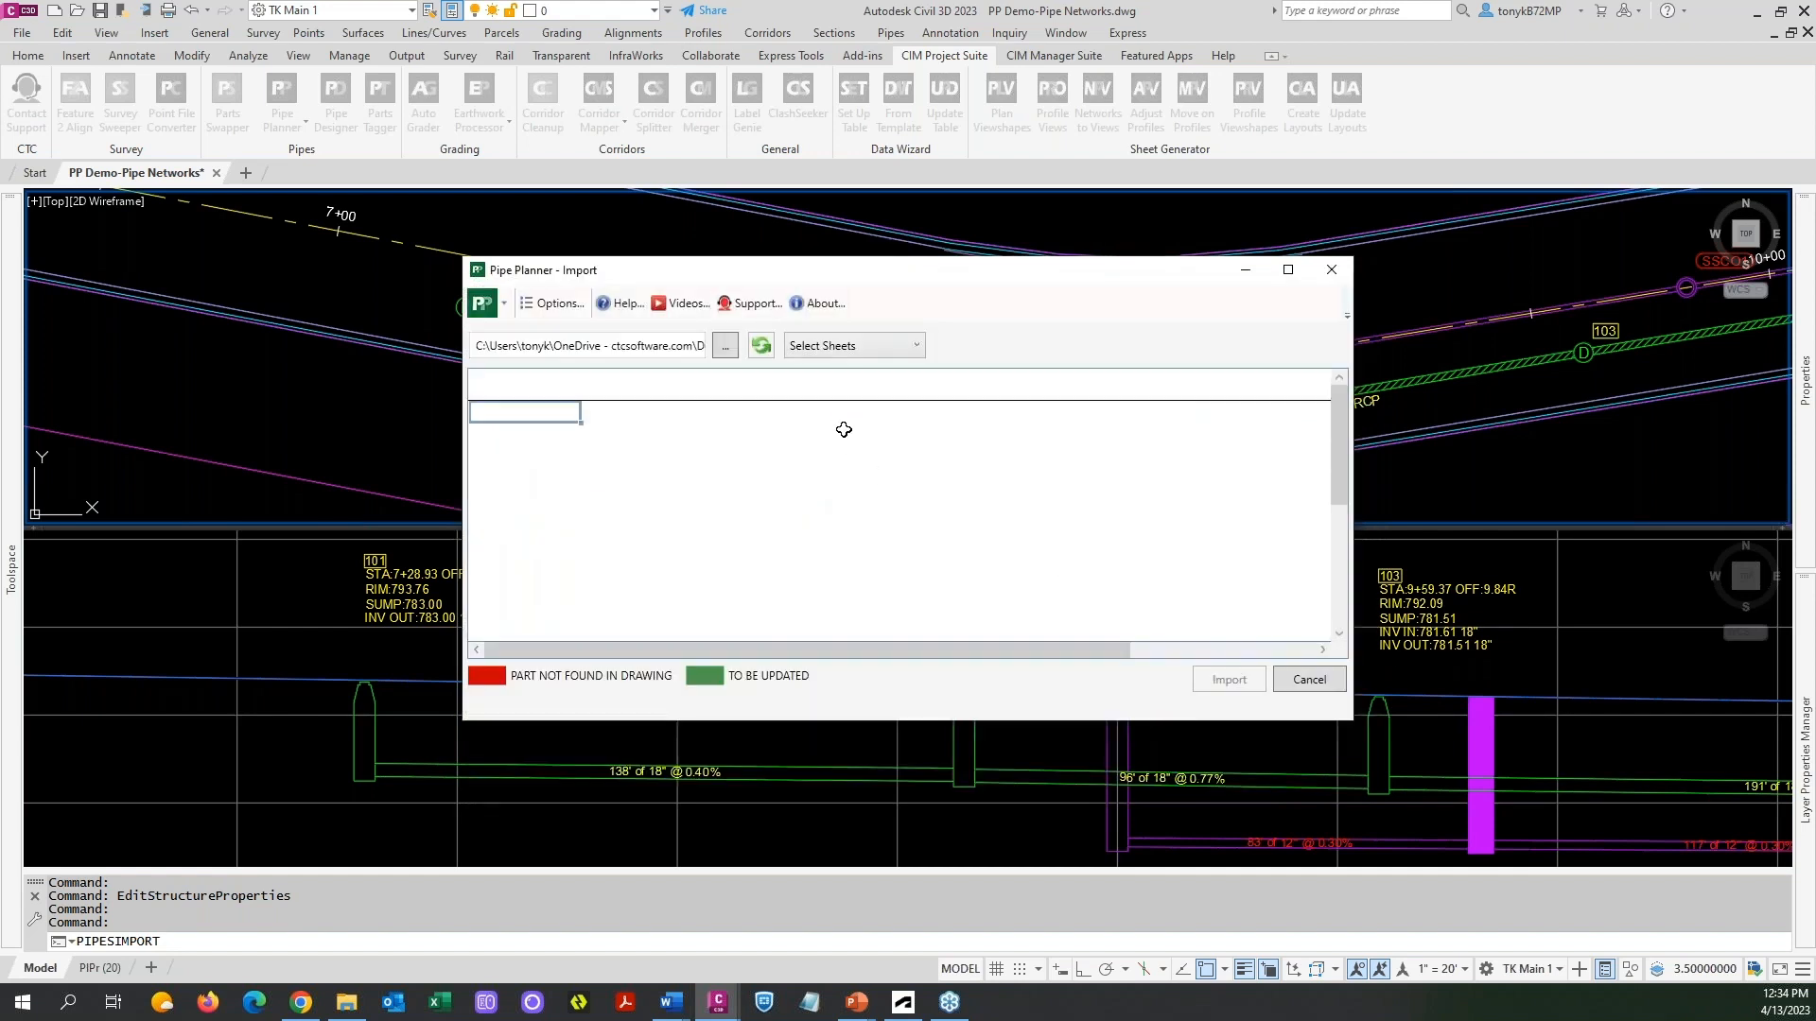
{"action": "left_click", "coordinate": [908, 348]}
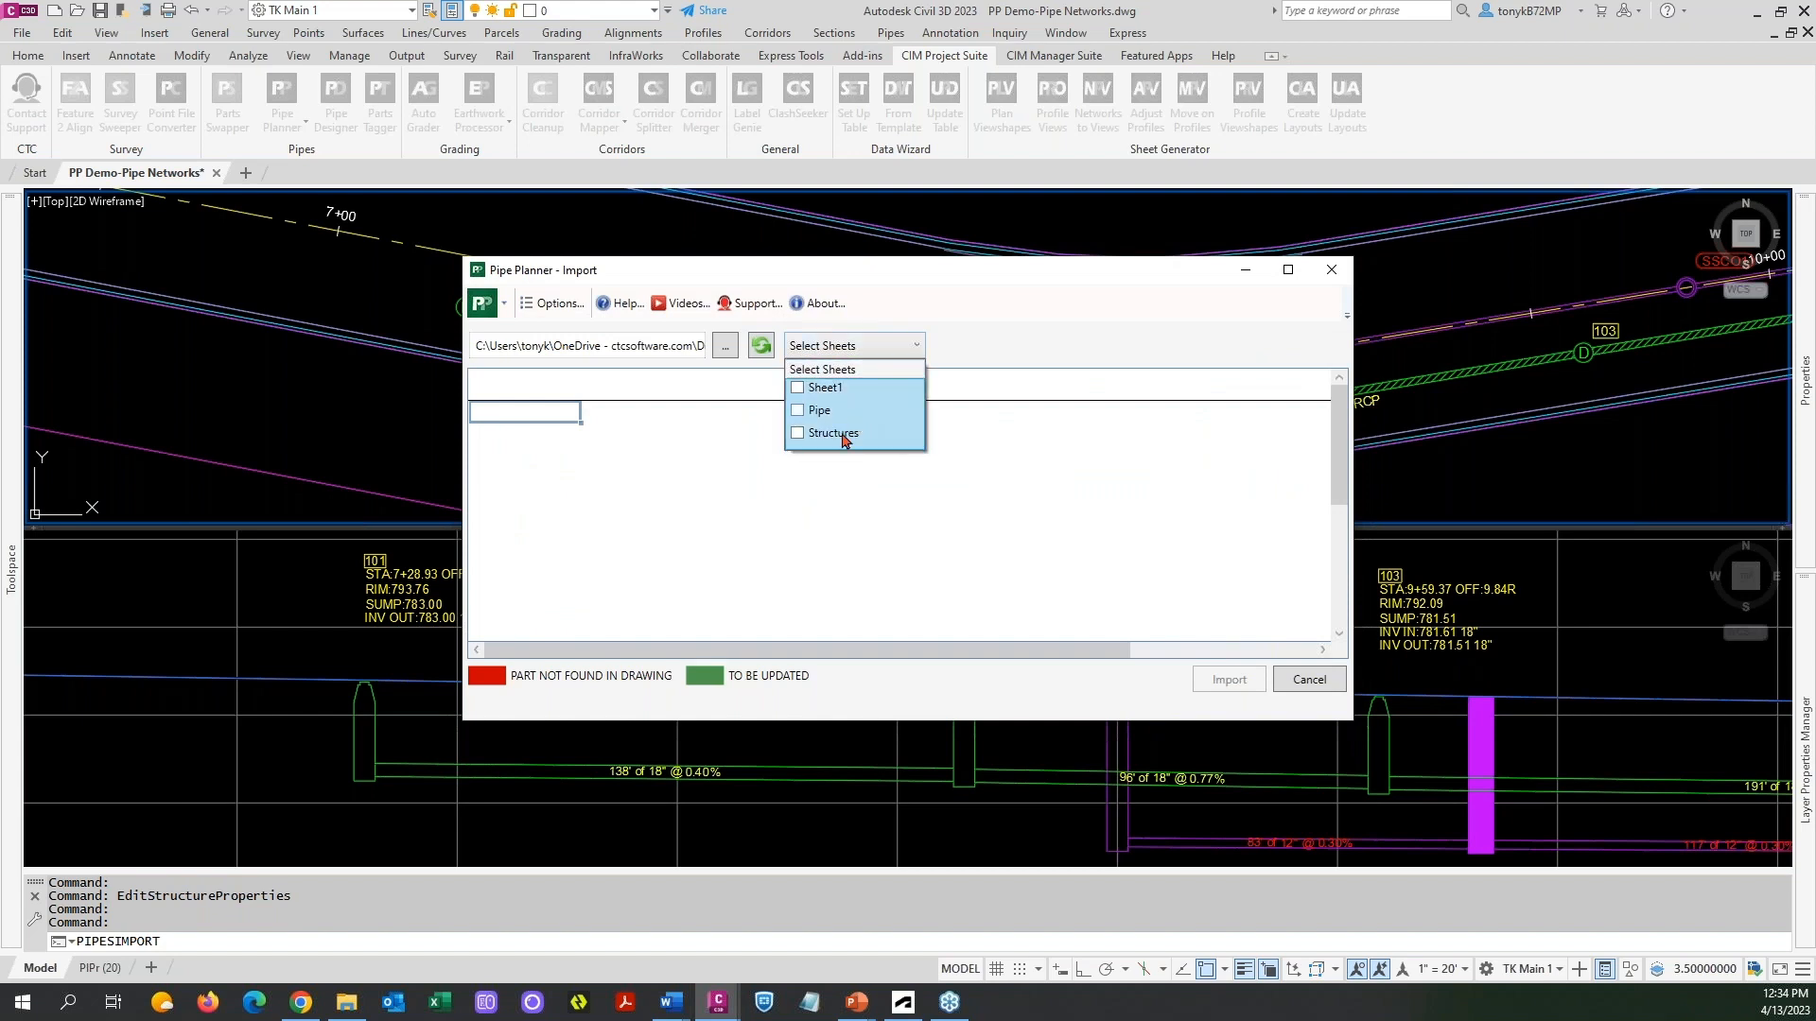
{"action": "left_click", "coordinate": [797, 433]}
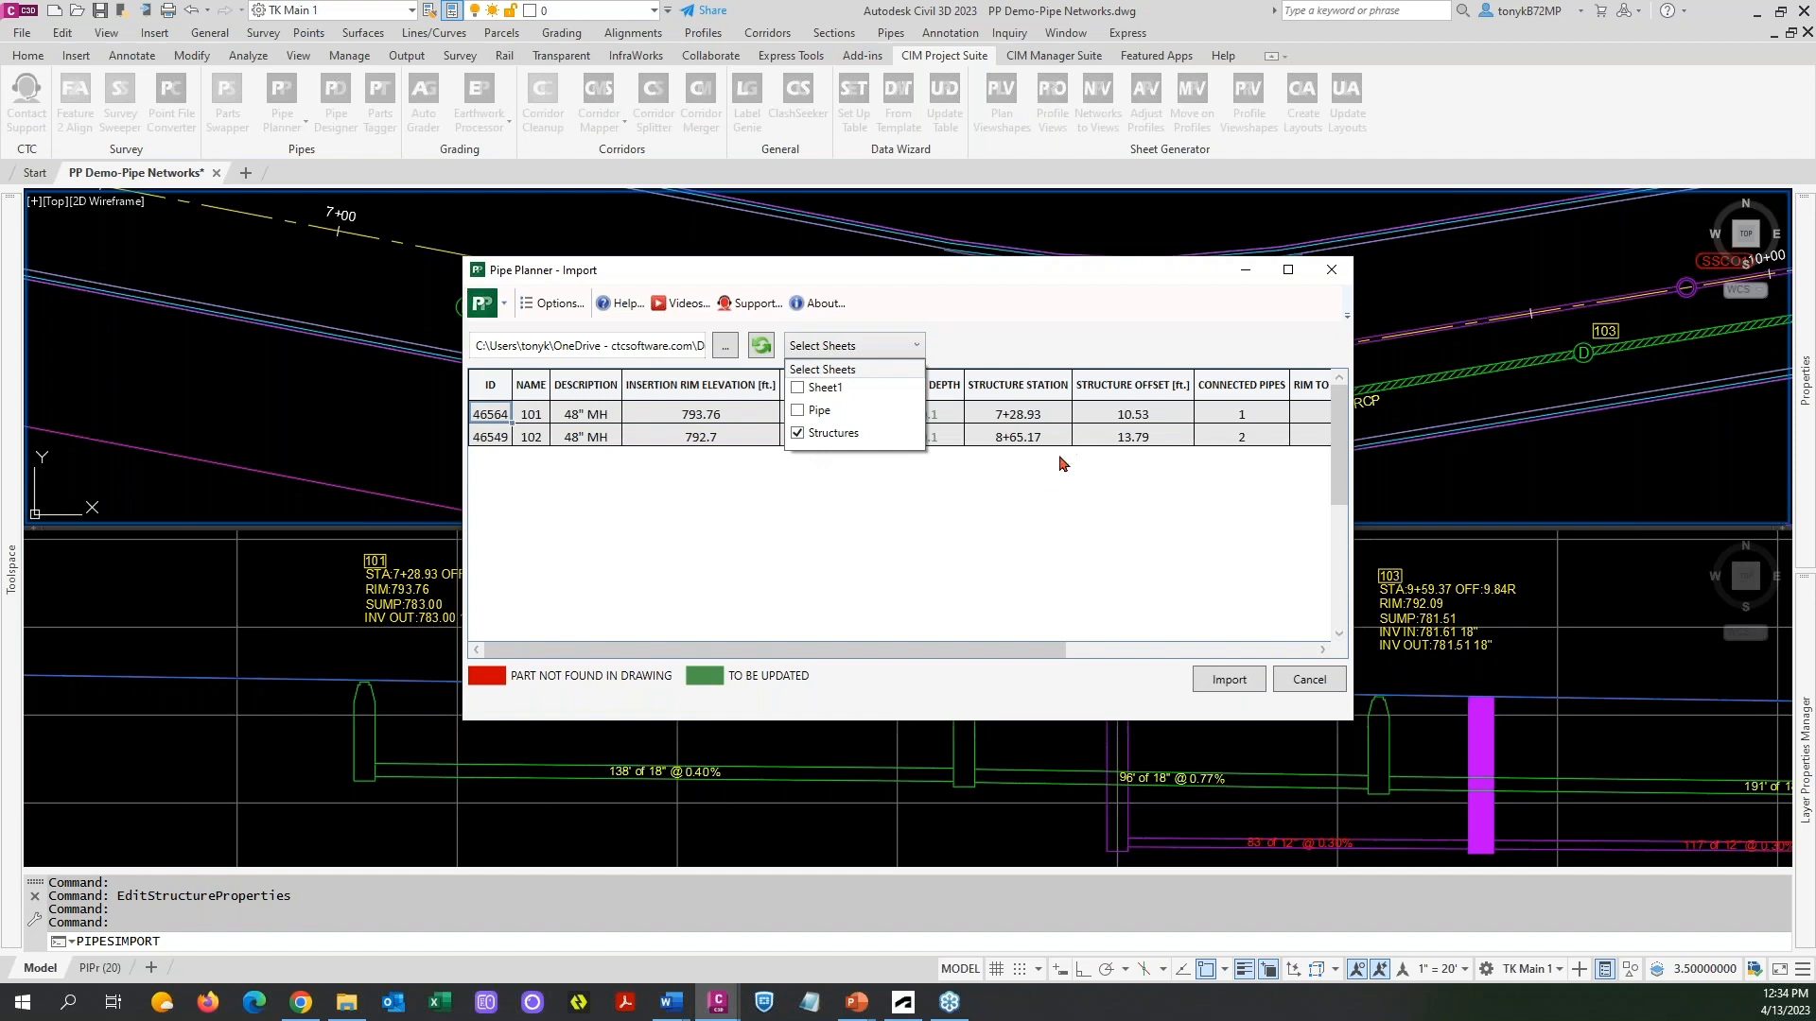
{"action": "left_click", "coordinate": [887, 531]}
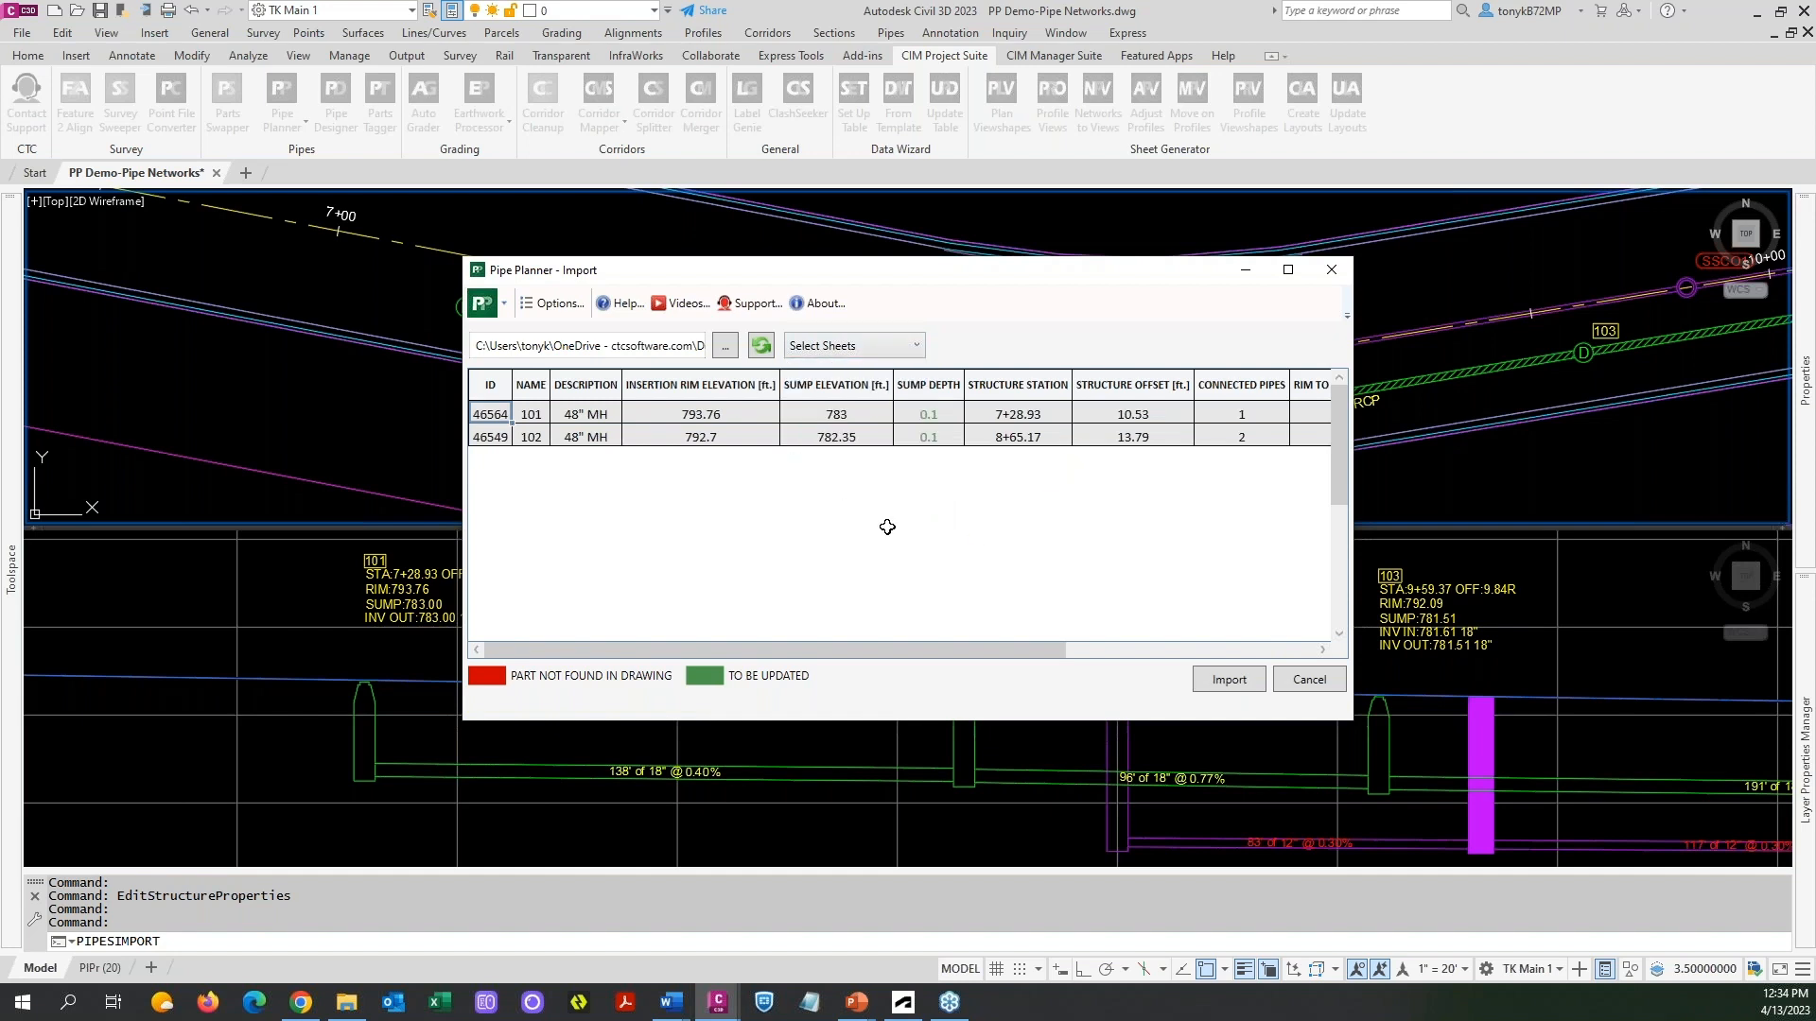
Import the Sump Depth updates for structures 101 and 102 from the spreadsheet into the drawing.
{"action": "left_click", "coordinate": [946, 416]}
{"action": "left_click", "coordinate": [934, 439]}
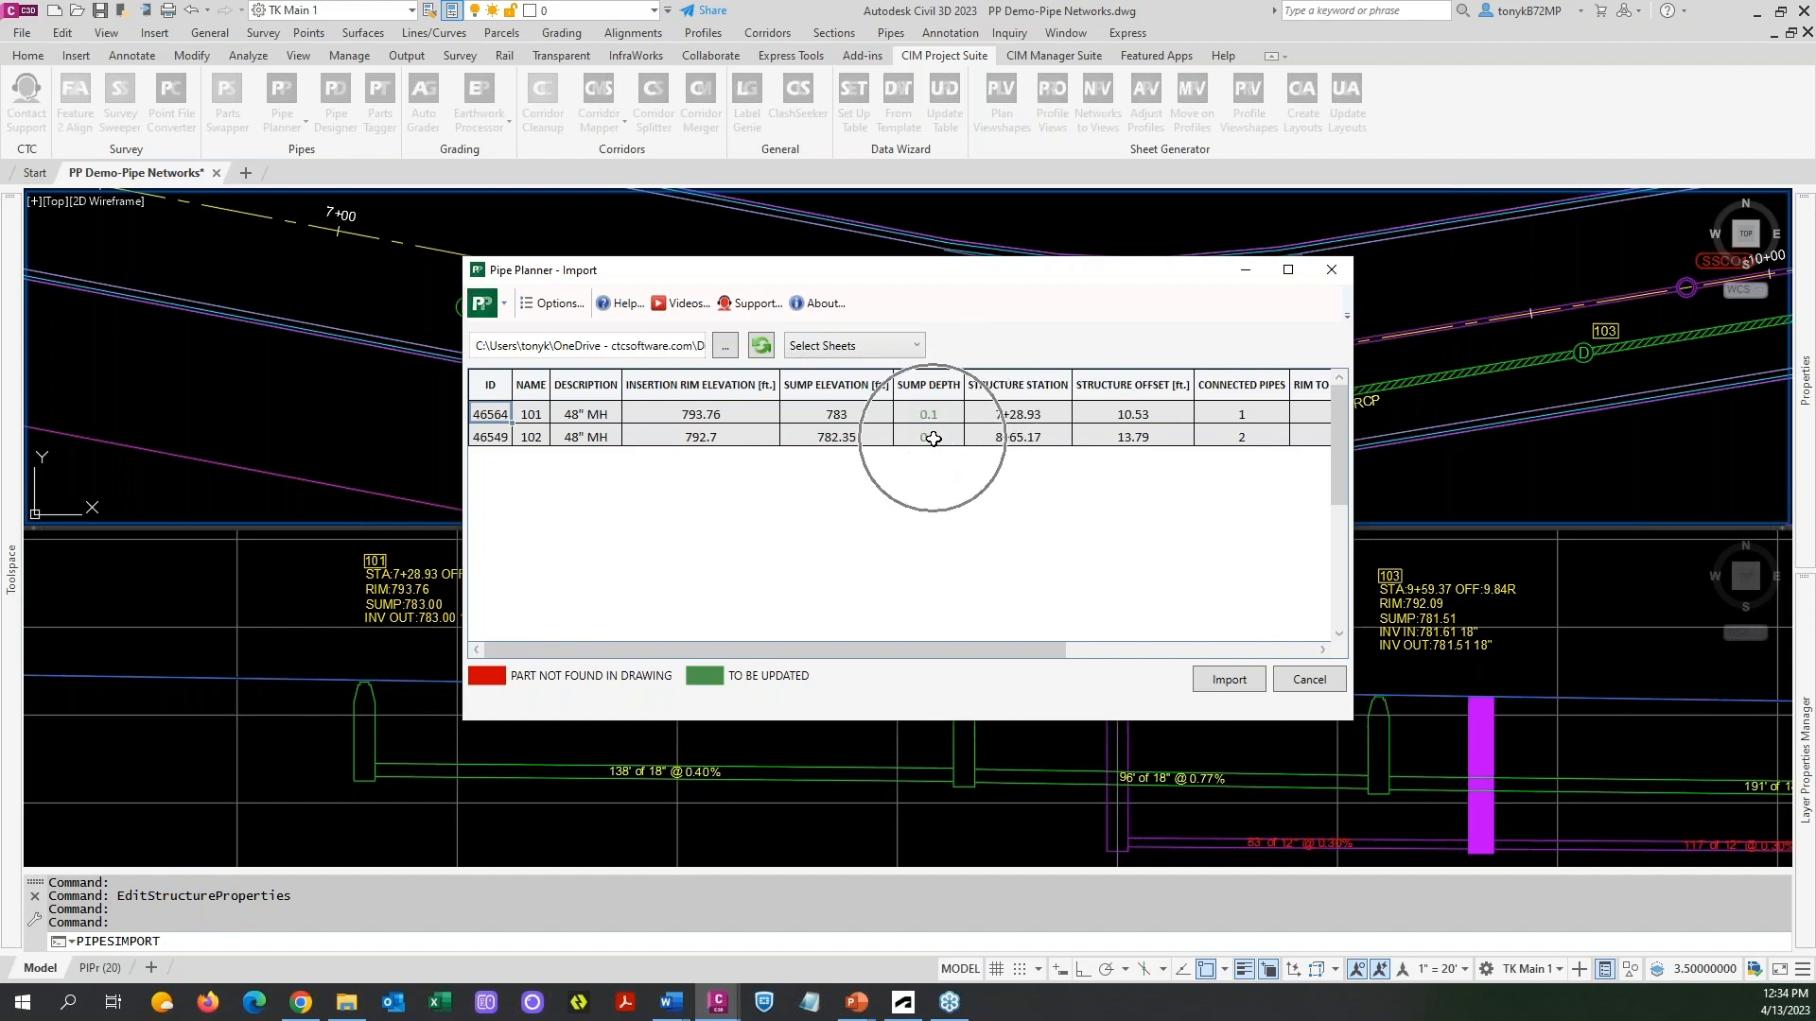
{"action": "left_click", "coordinate": [933, 438]}
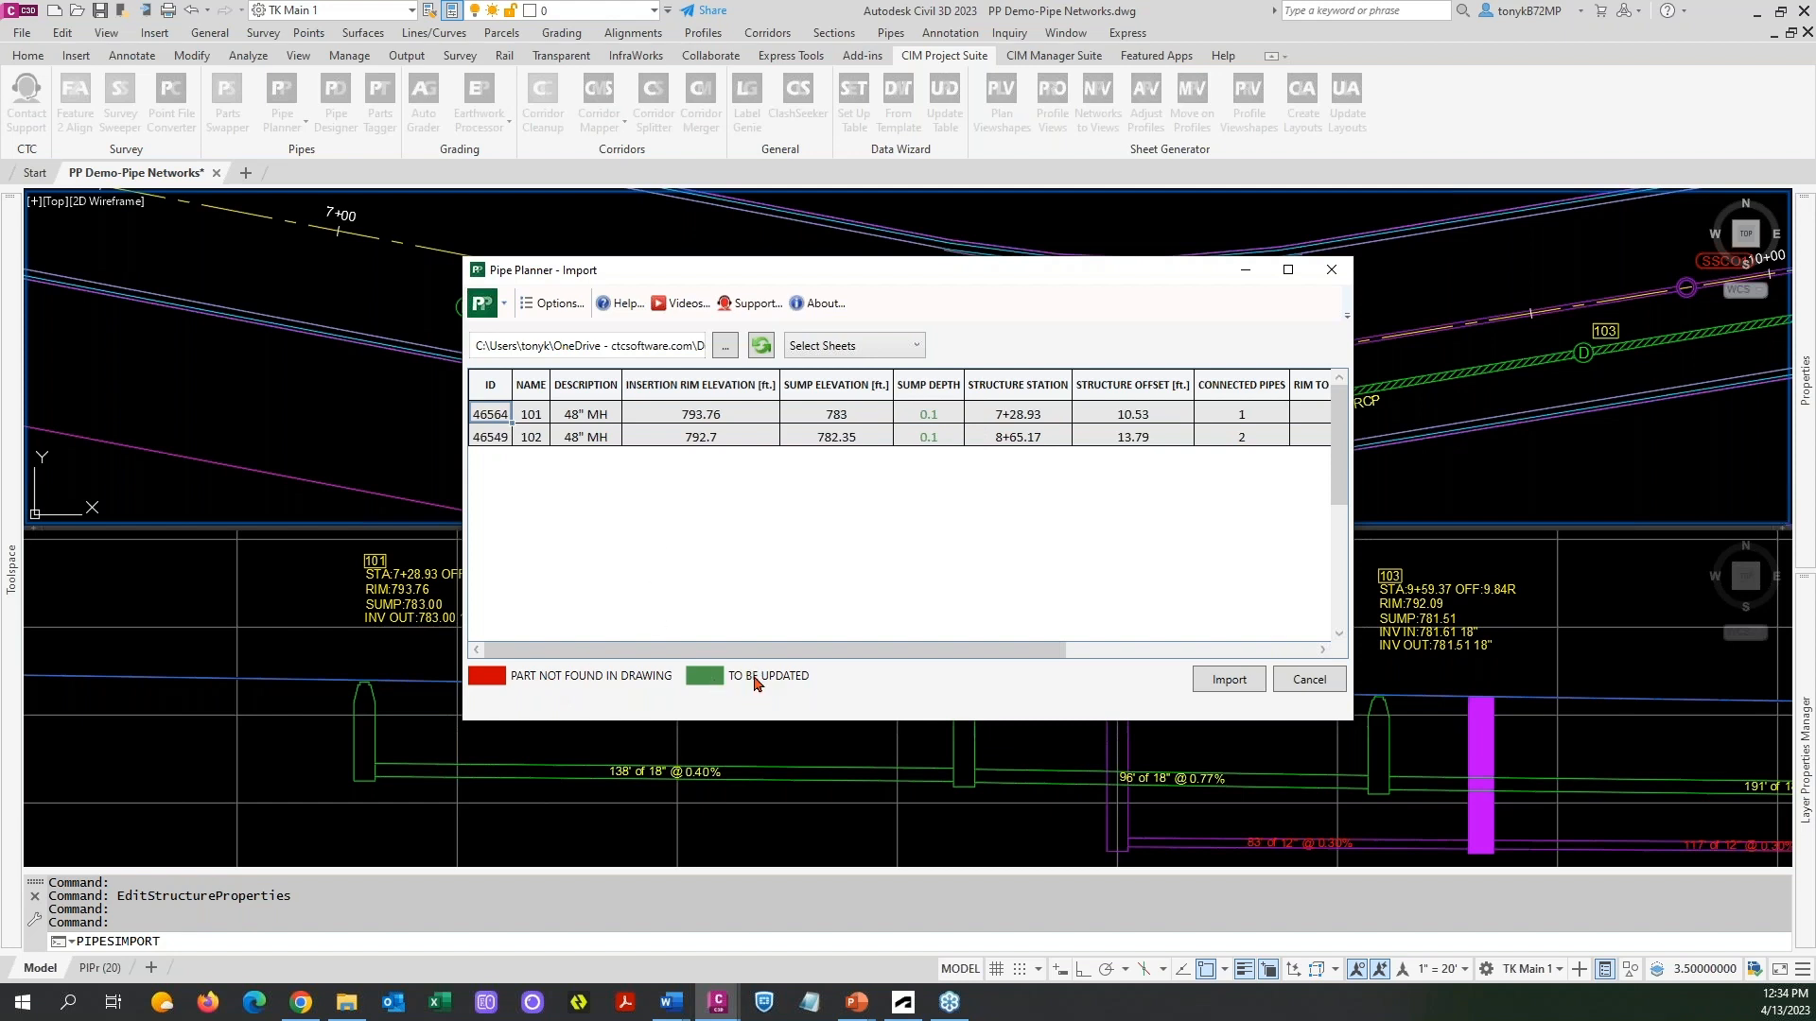
{"action": "left_click", "coordinate": [1226, 681]}
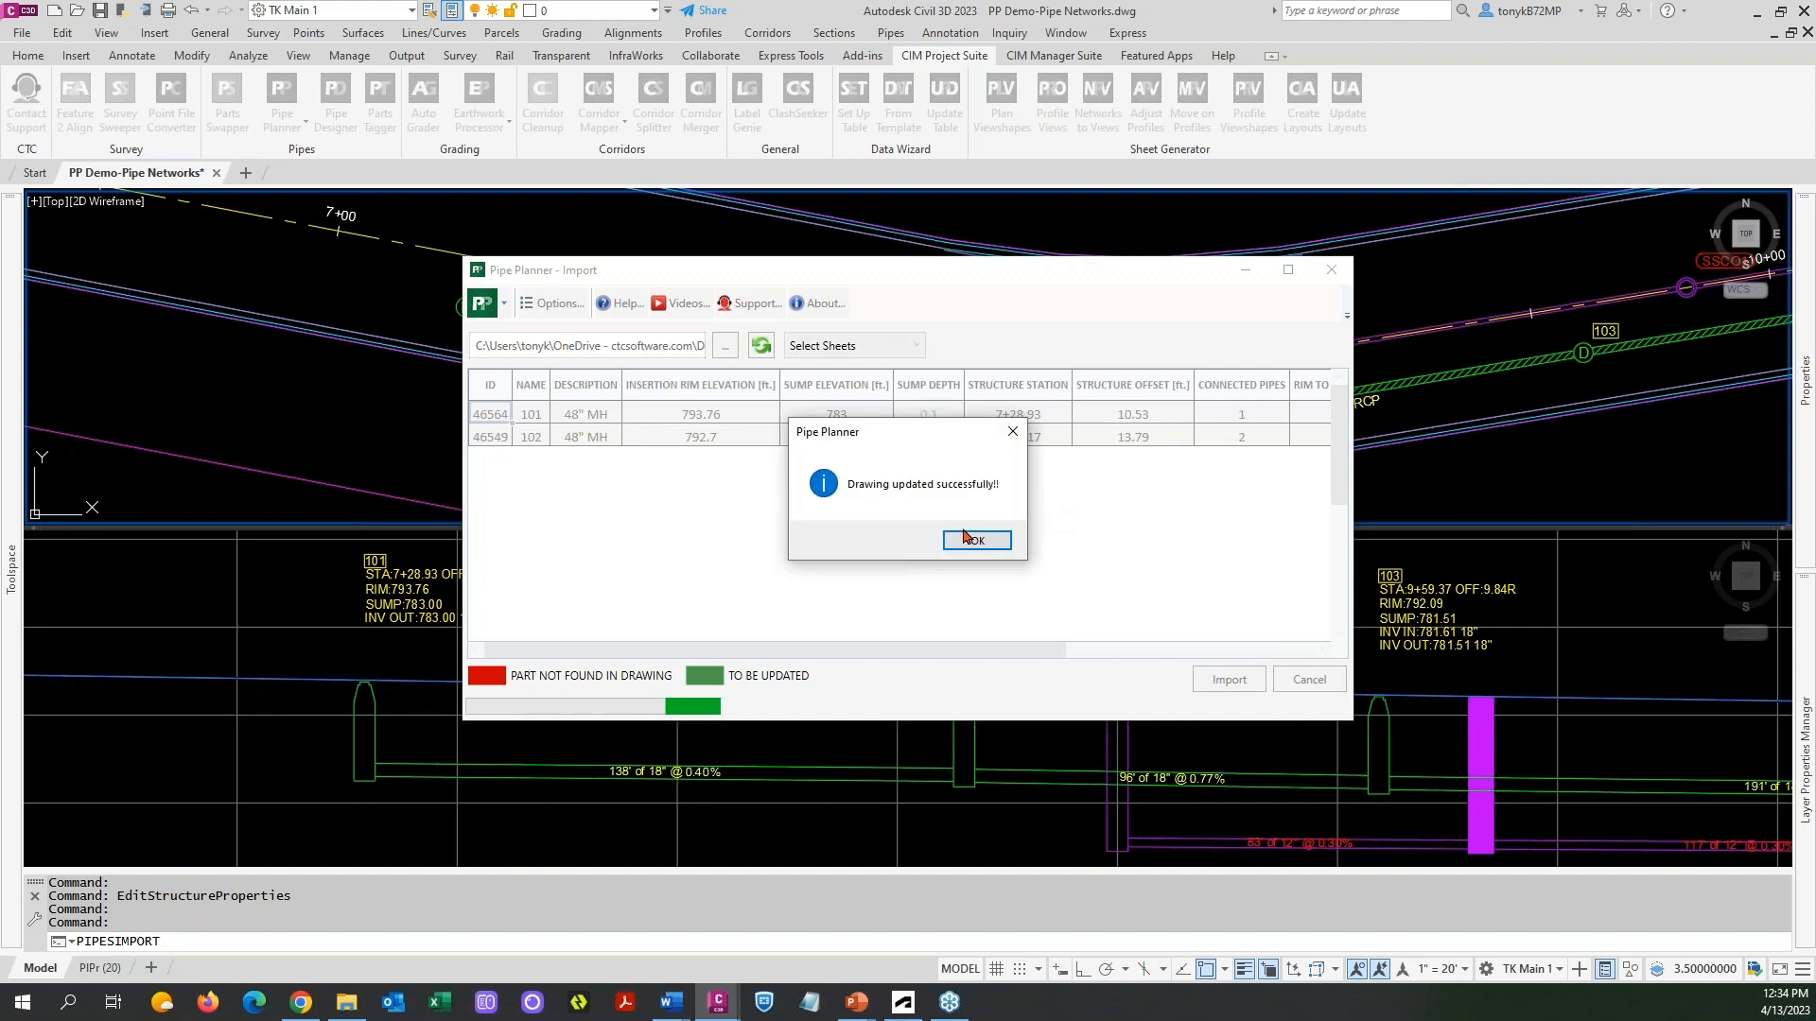
{"action": "left_click", "coordinate": [966, 537]}
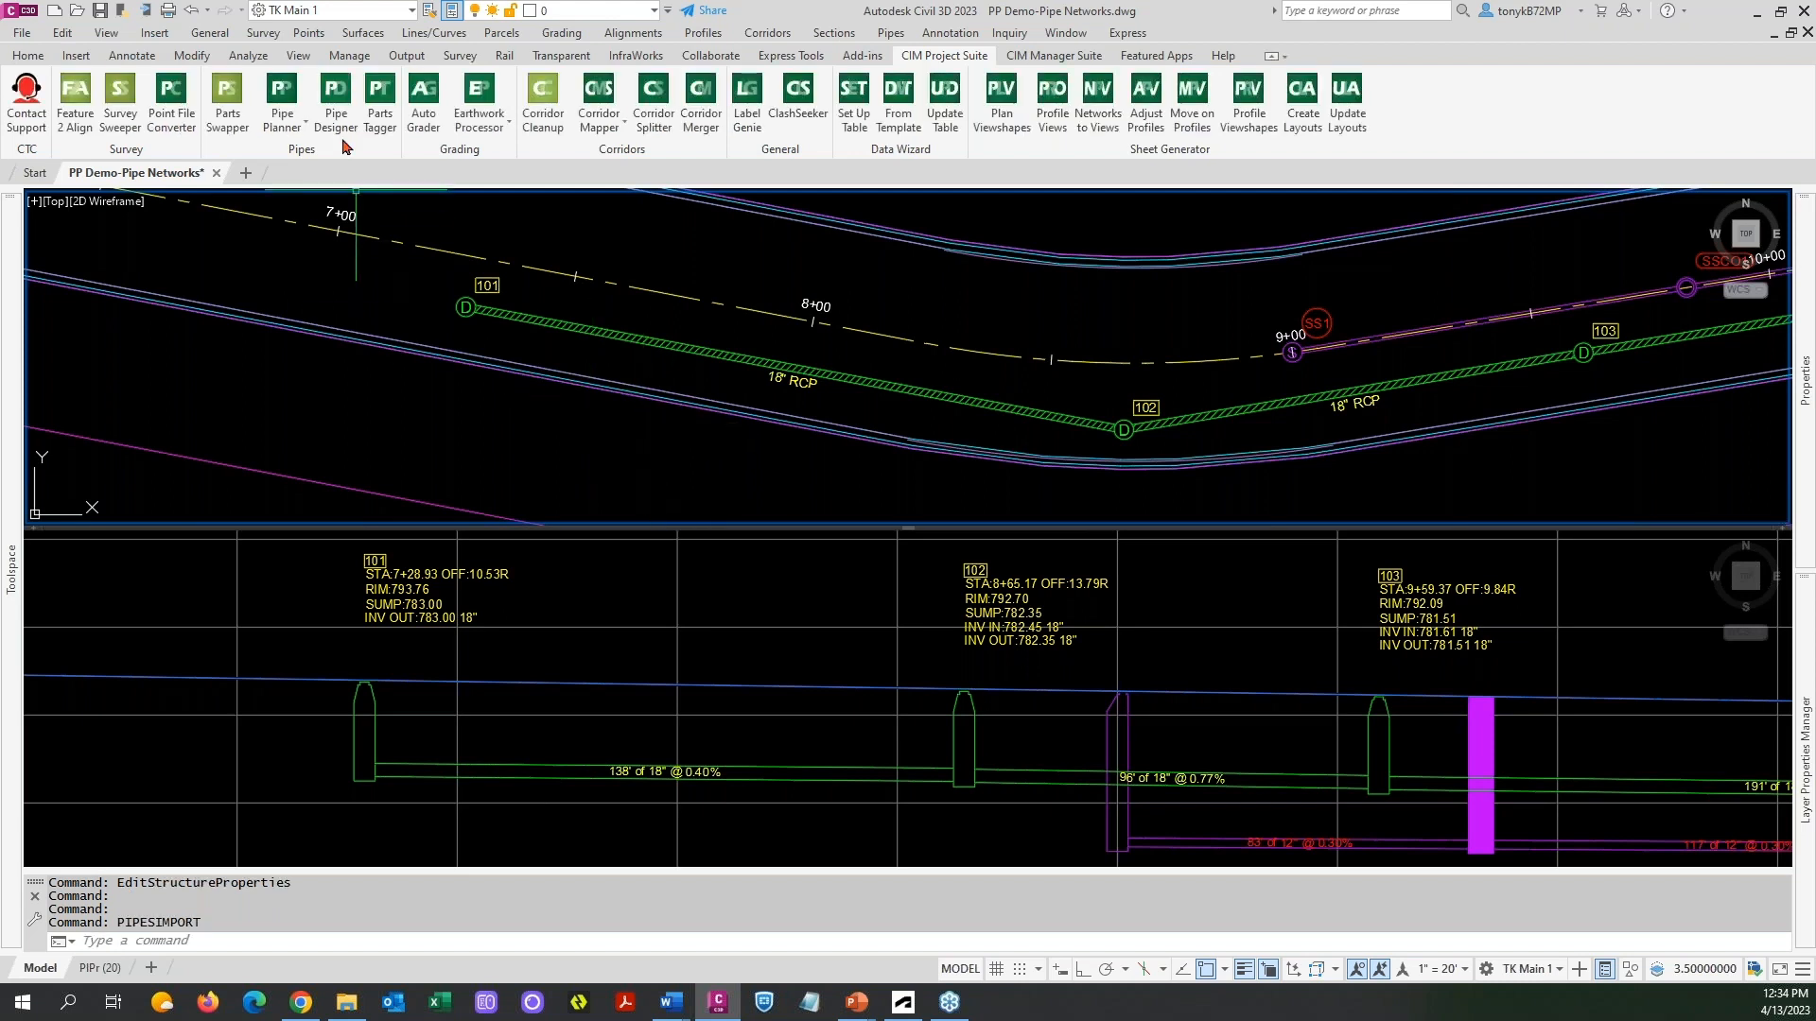
Open Pipe Planner's network editing and export window and check the sump depths of the two imported structures.
{"action": "left_click", "coordinate": [302, 126]}
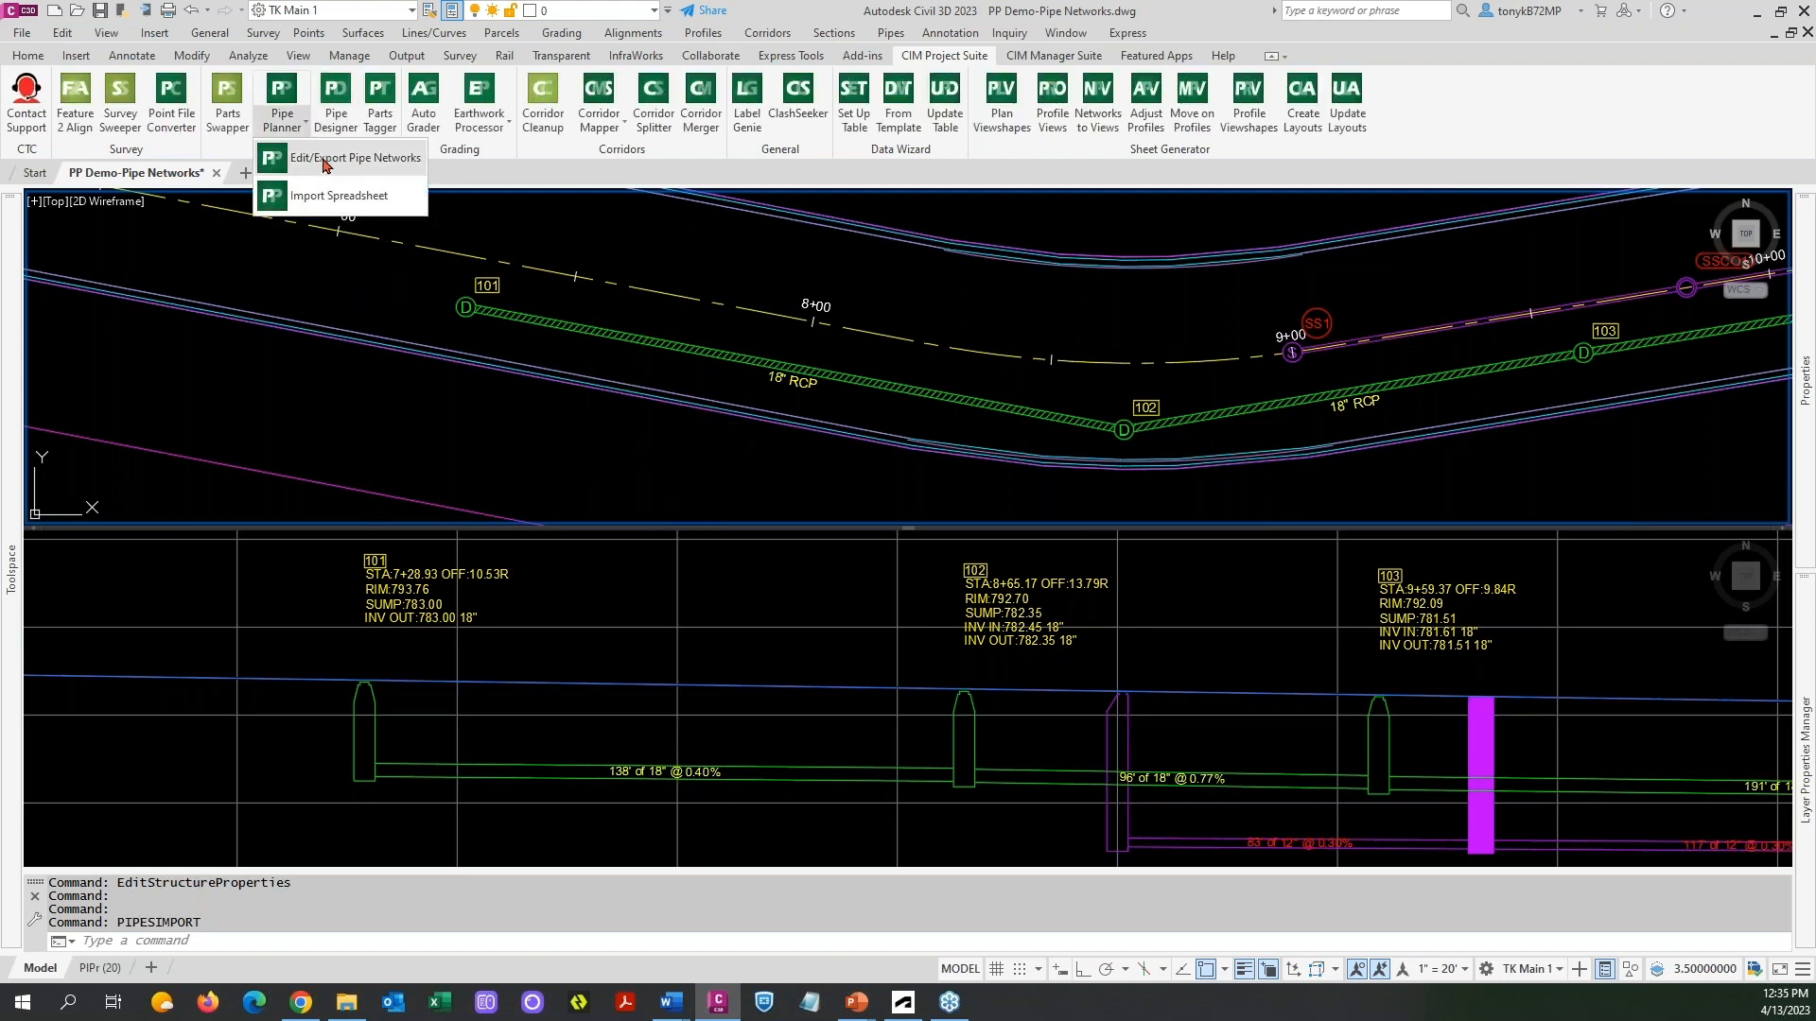
{"action": "left_click", "coordinate": [324, 158]}
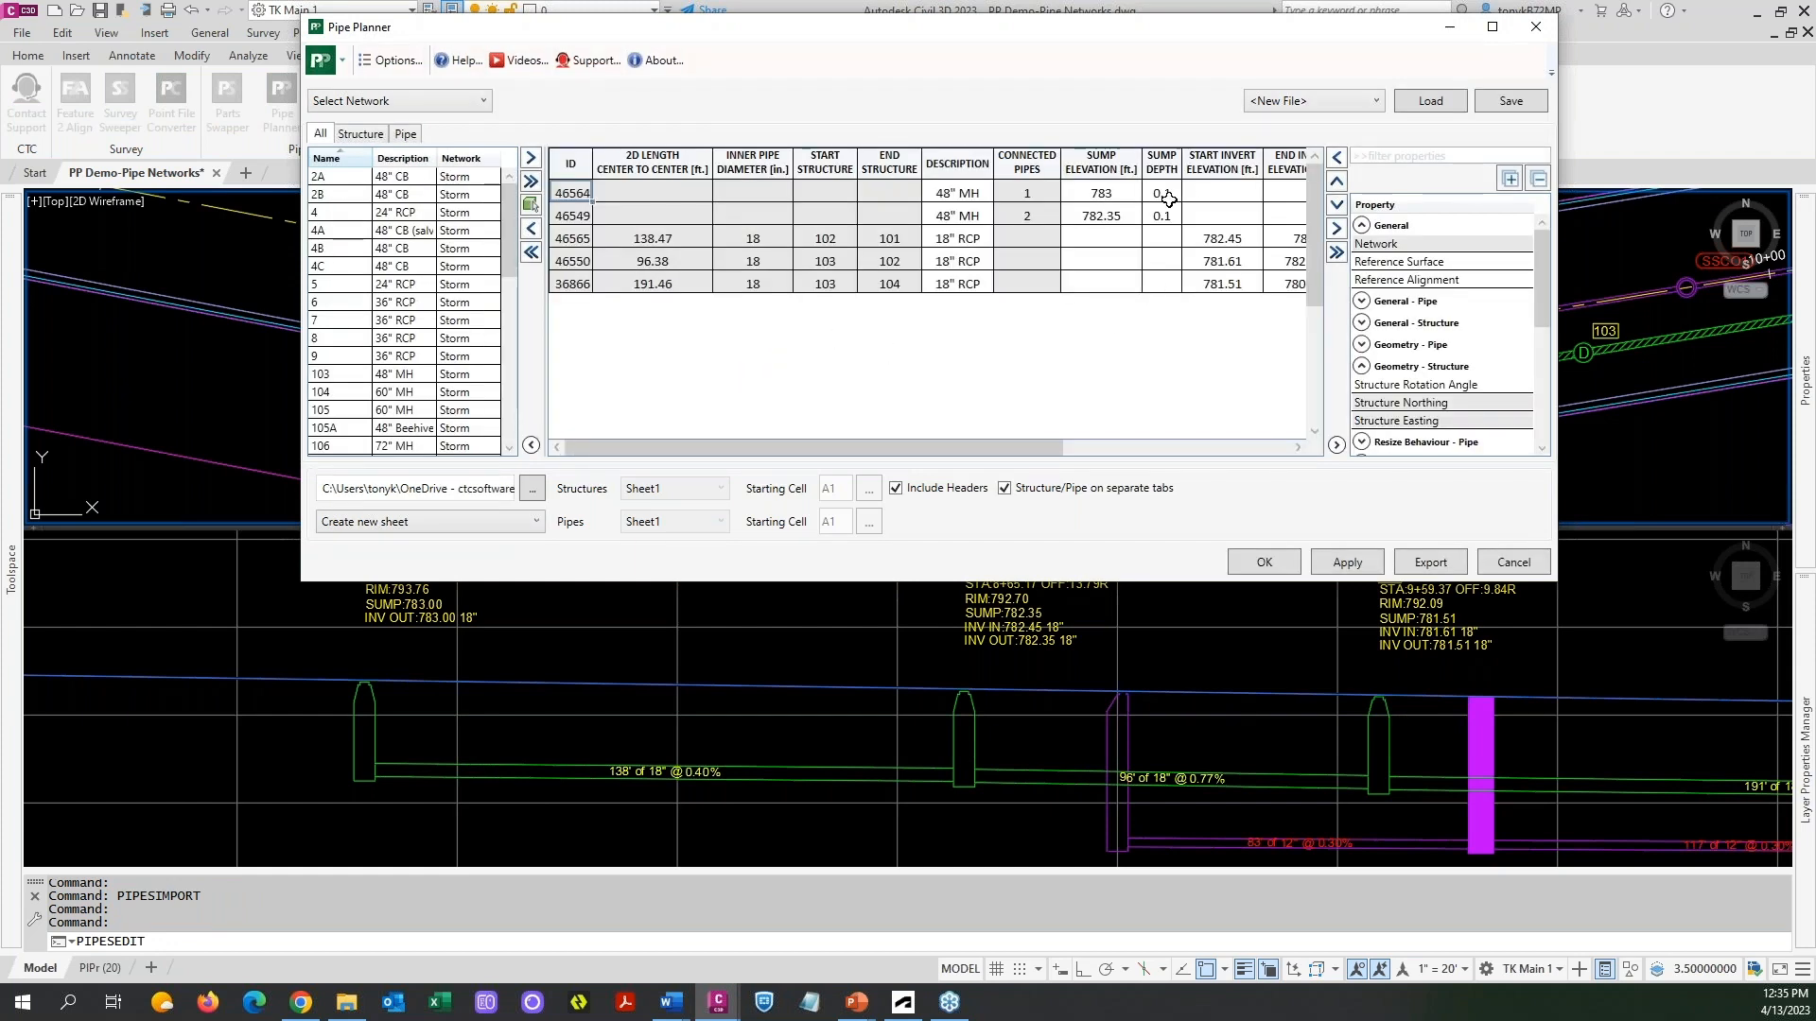
{"action": "key", "text": "ctrl"}
{"action": "key", "text": "ctrl"}
{"action": "left_click_drag", "start_coordinate": [893, 26], "coordinate": [913, 113]}
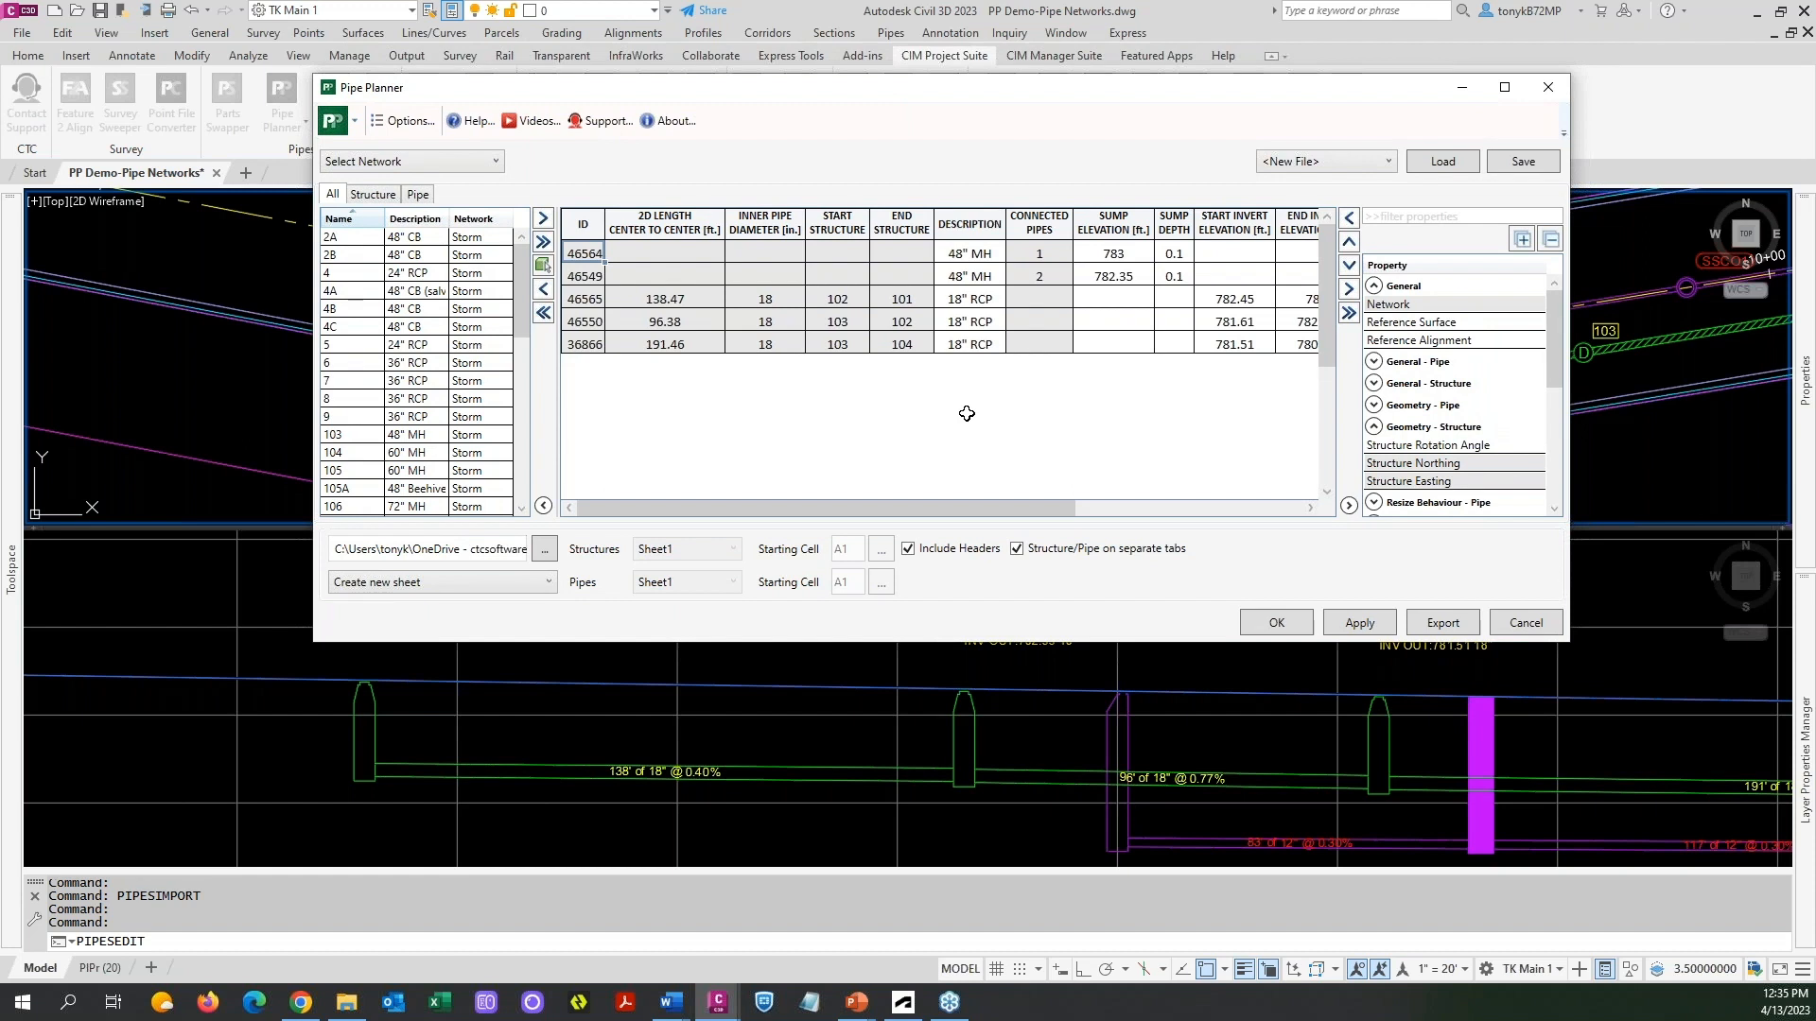
Load the saved Structure Staking property configuration into Pipe Planner.
{"action": "left_click", "coordinate": [1388, 166]}
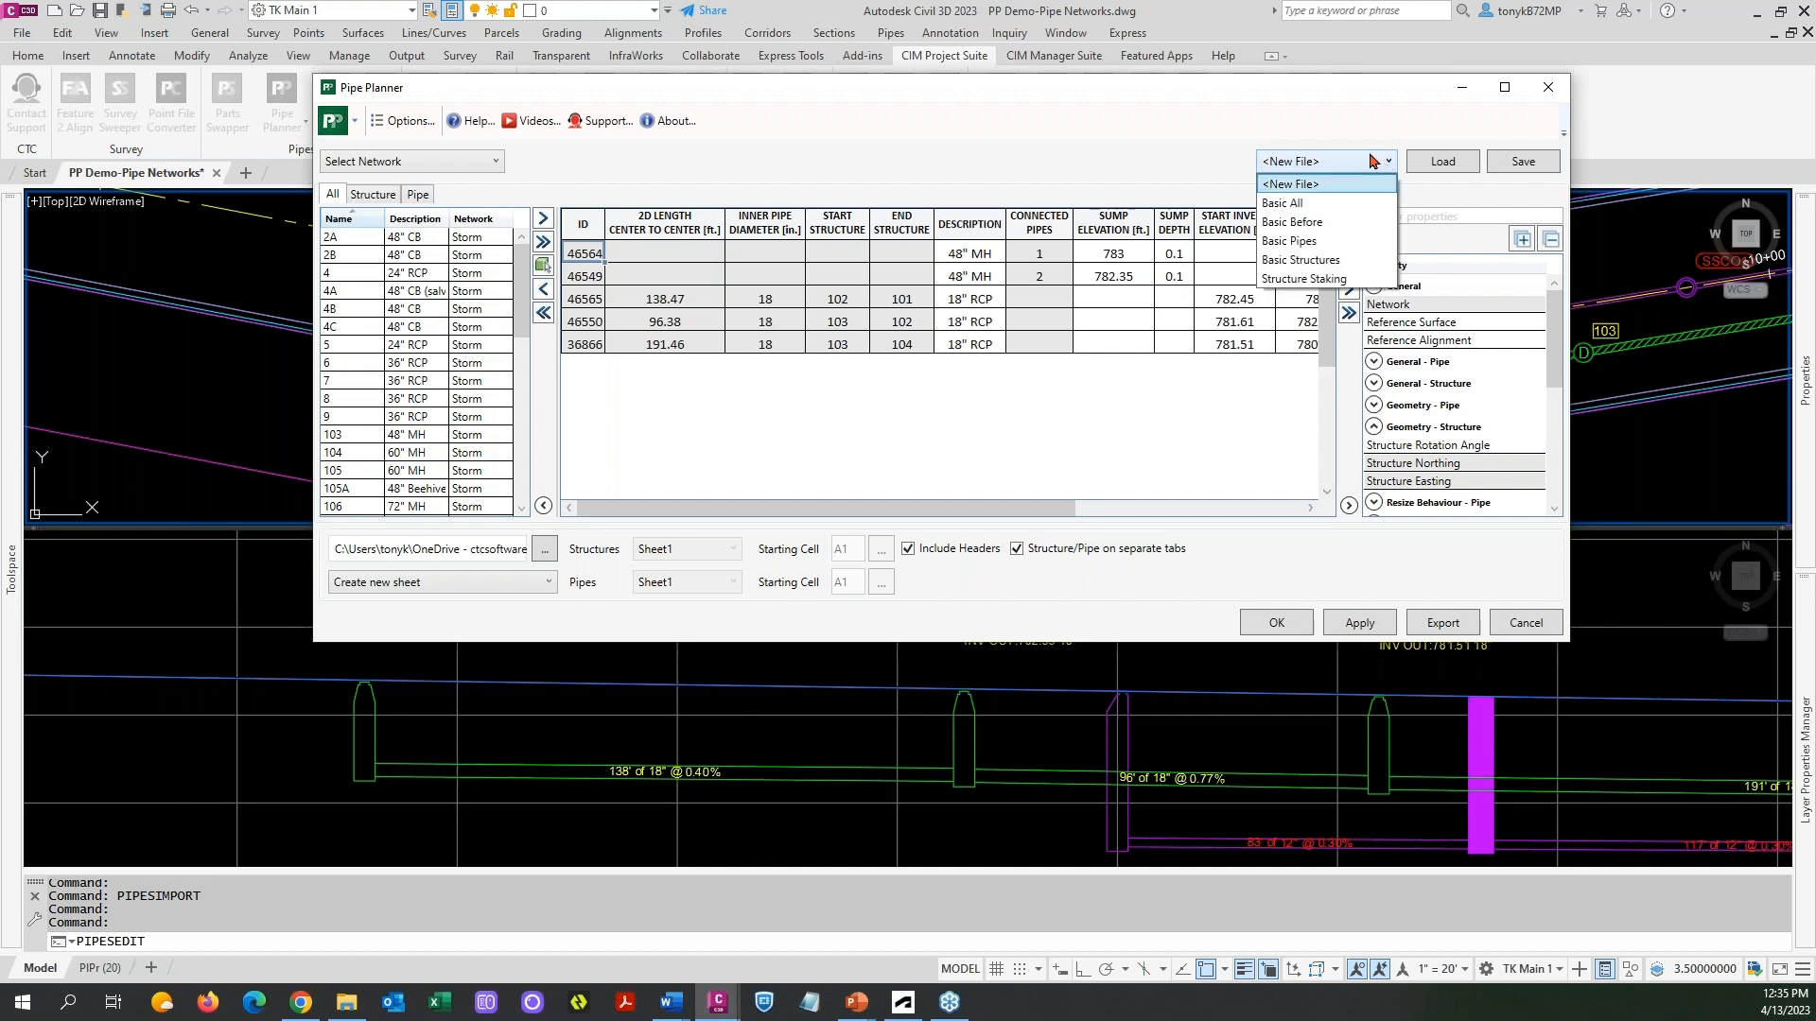
{"action": "left_click", "coordinate": [1285, 280]}
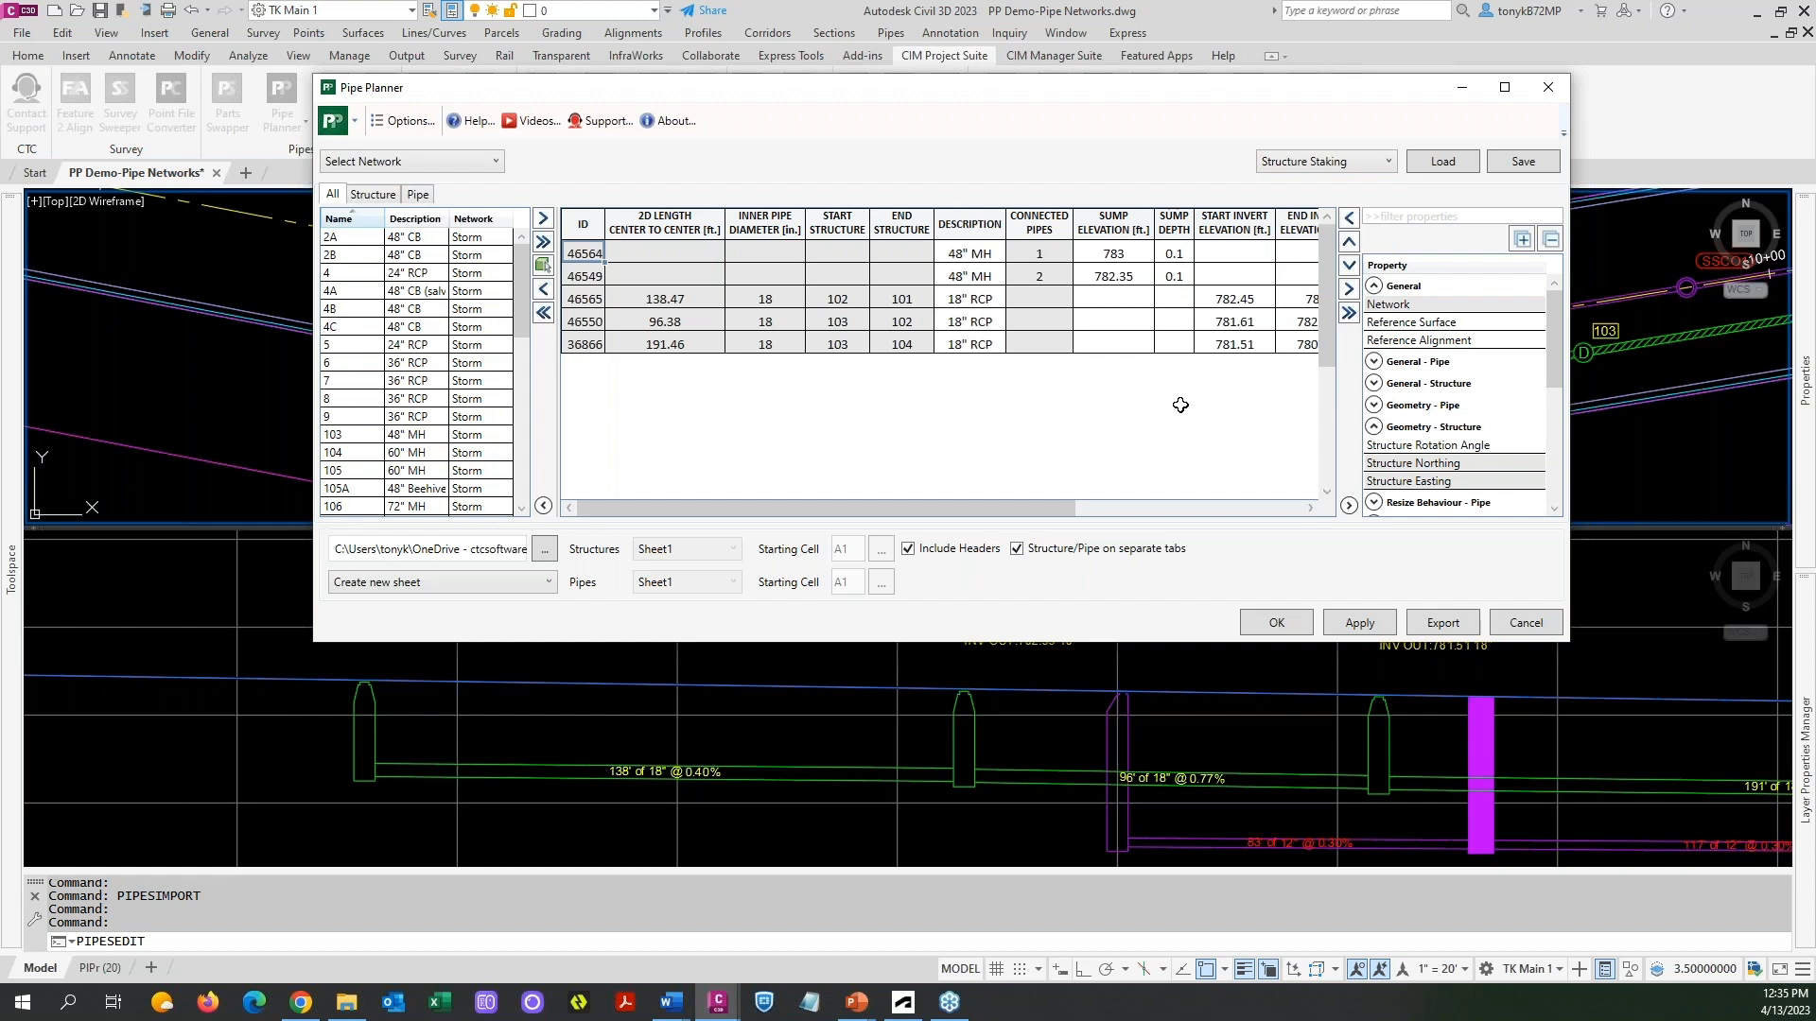
{"action": "left_click", "coordinate": [1442, 163]}
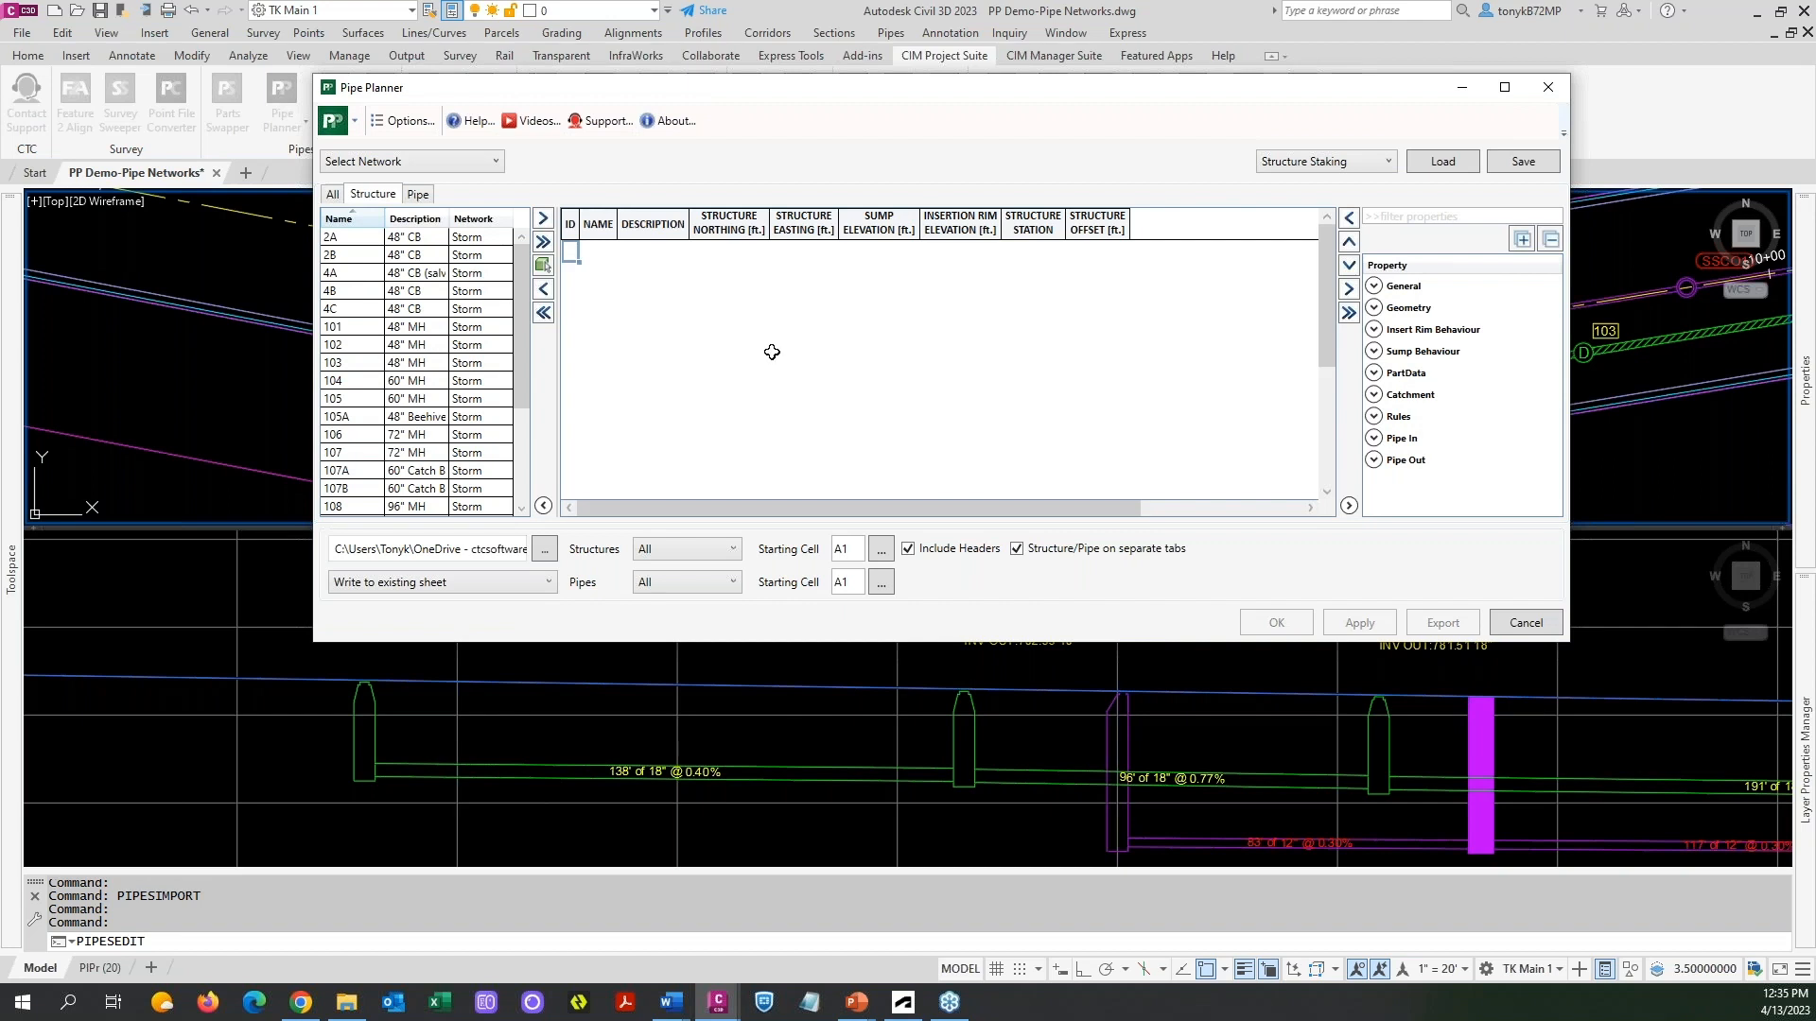
Add storm structures 105 through 110B to the structure staking table.
{"action": "left_click", "coordinate": [345, 239]}
{"action": "scroll", "coordinate": [492, 444], "scroll_direction": "down", "scroll_amount": 3}
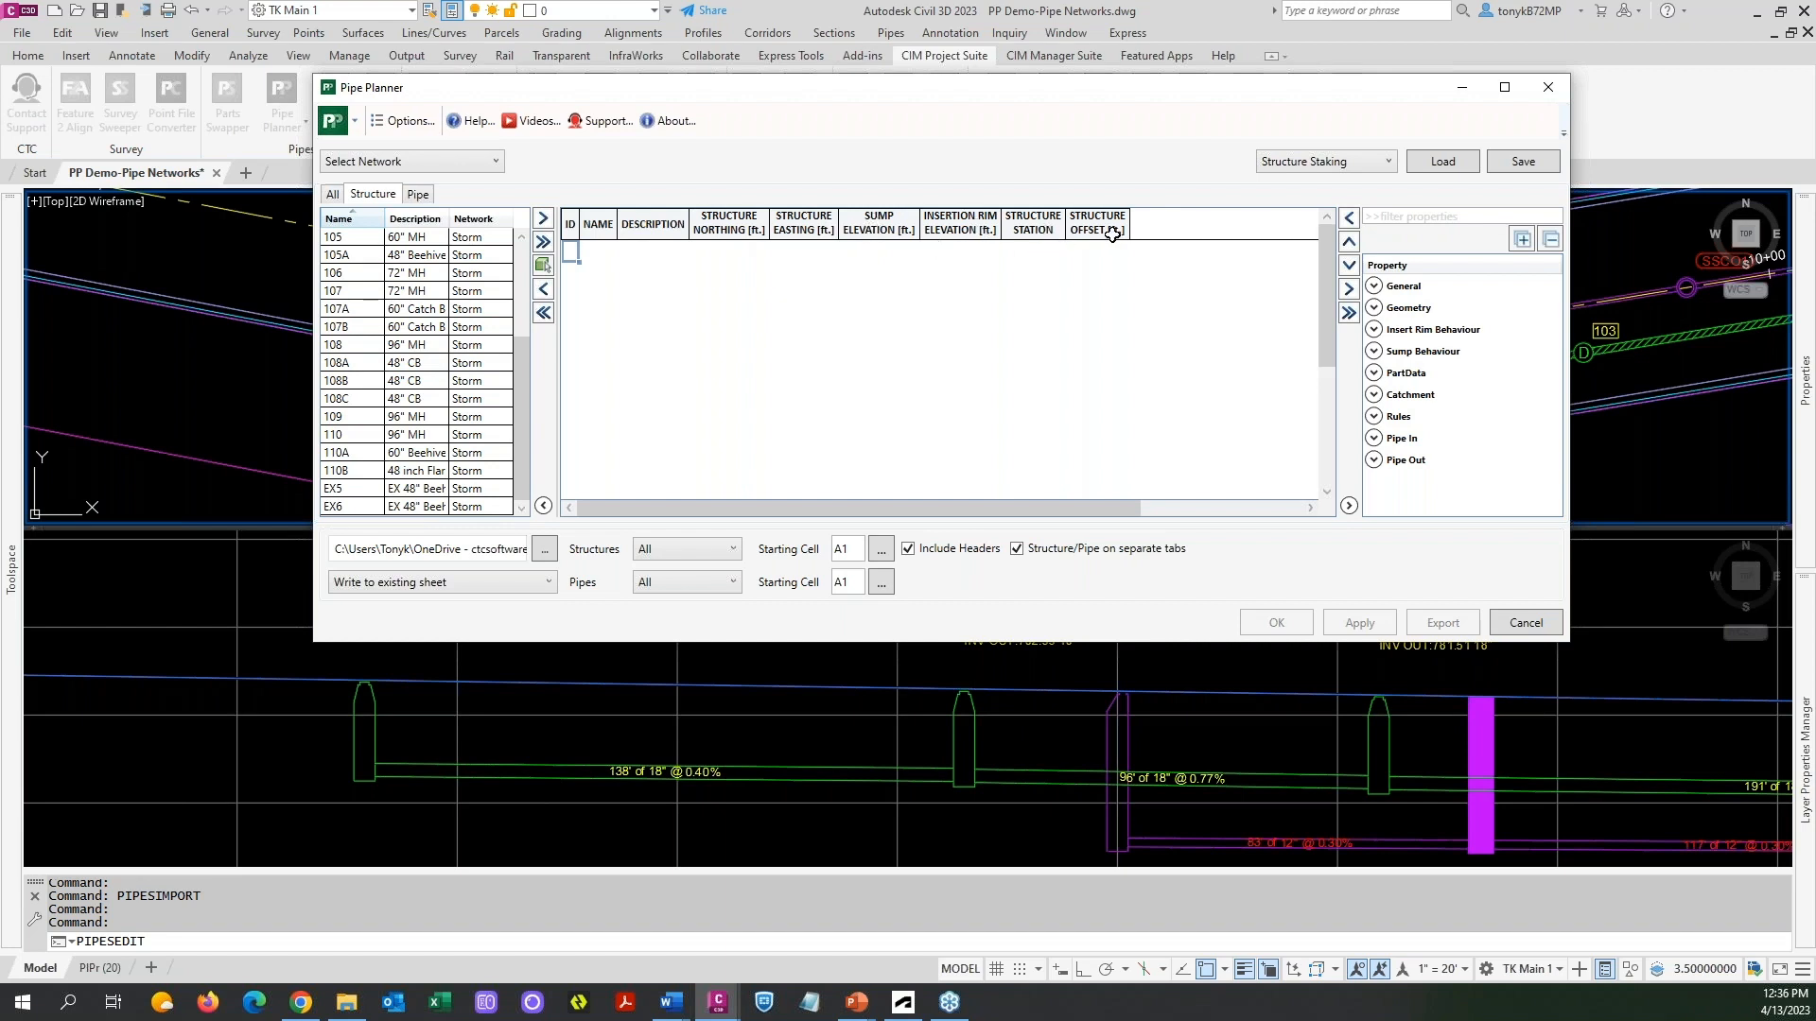
{"action": "left_click", "coordinate": [368, 242]}
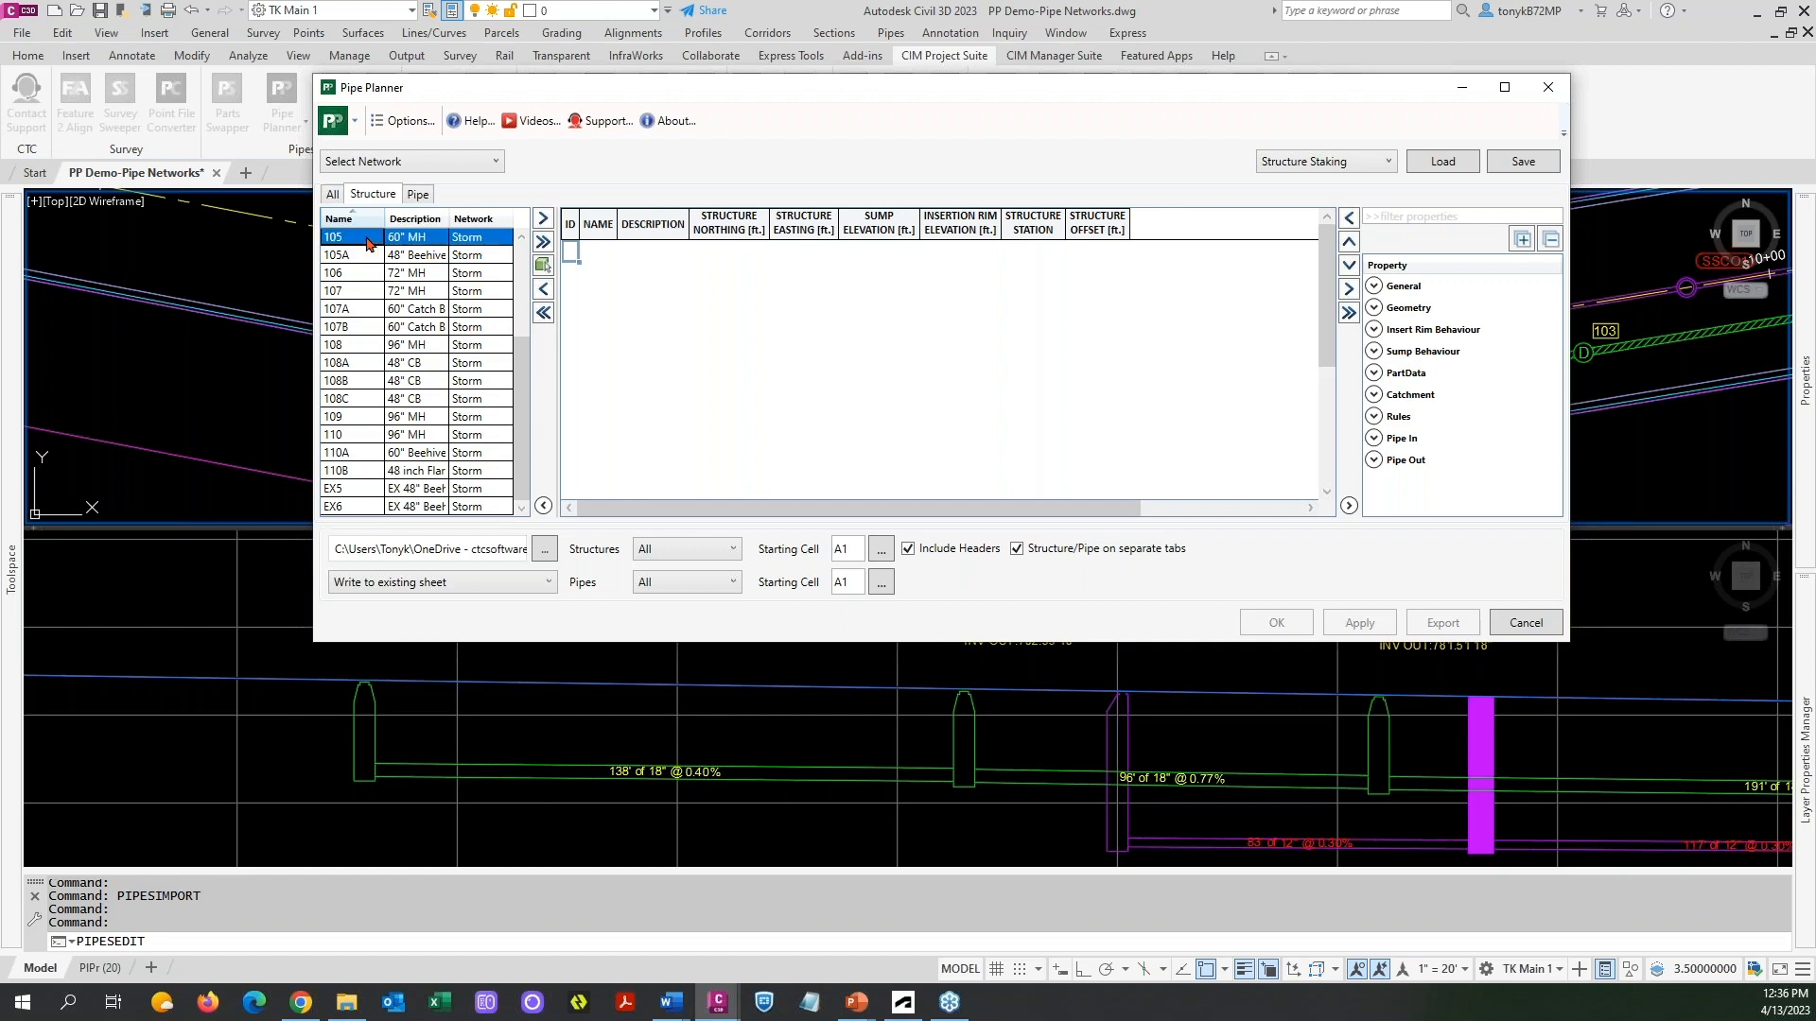
{"action": "left_click", "coordinate": [520, 321]}
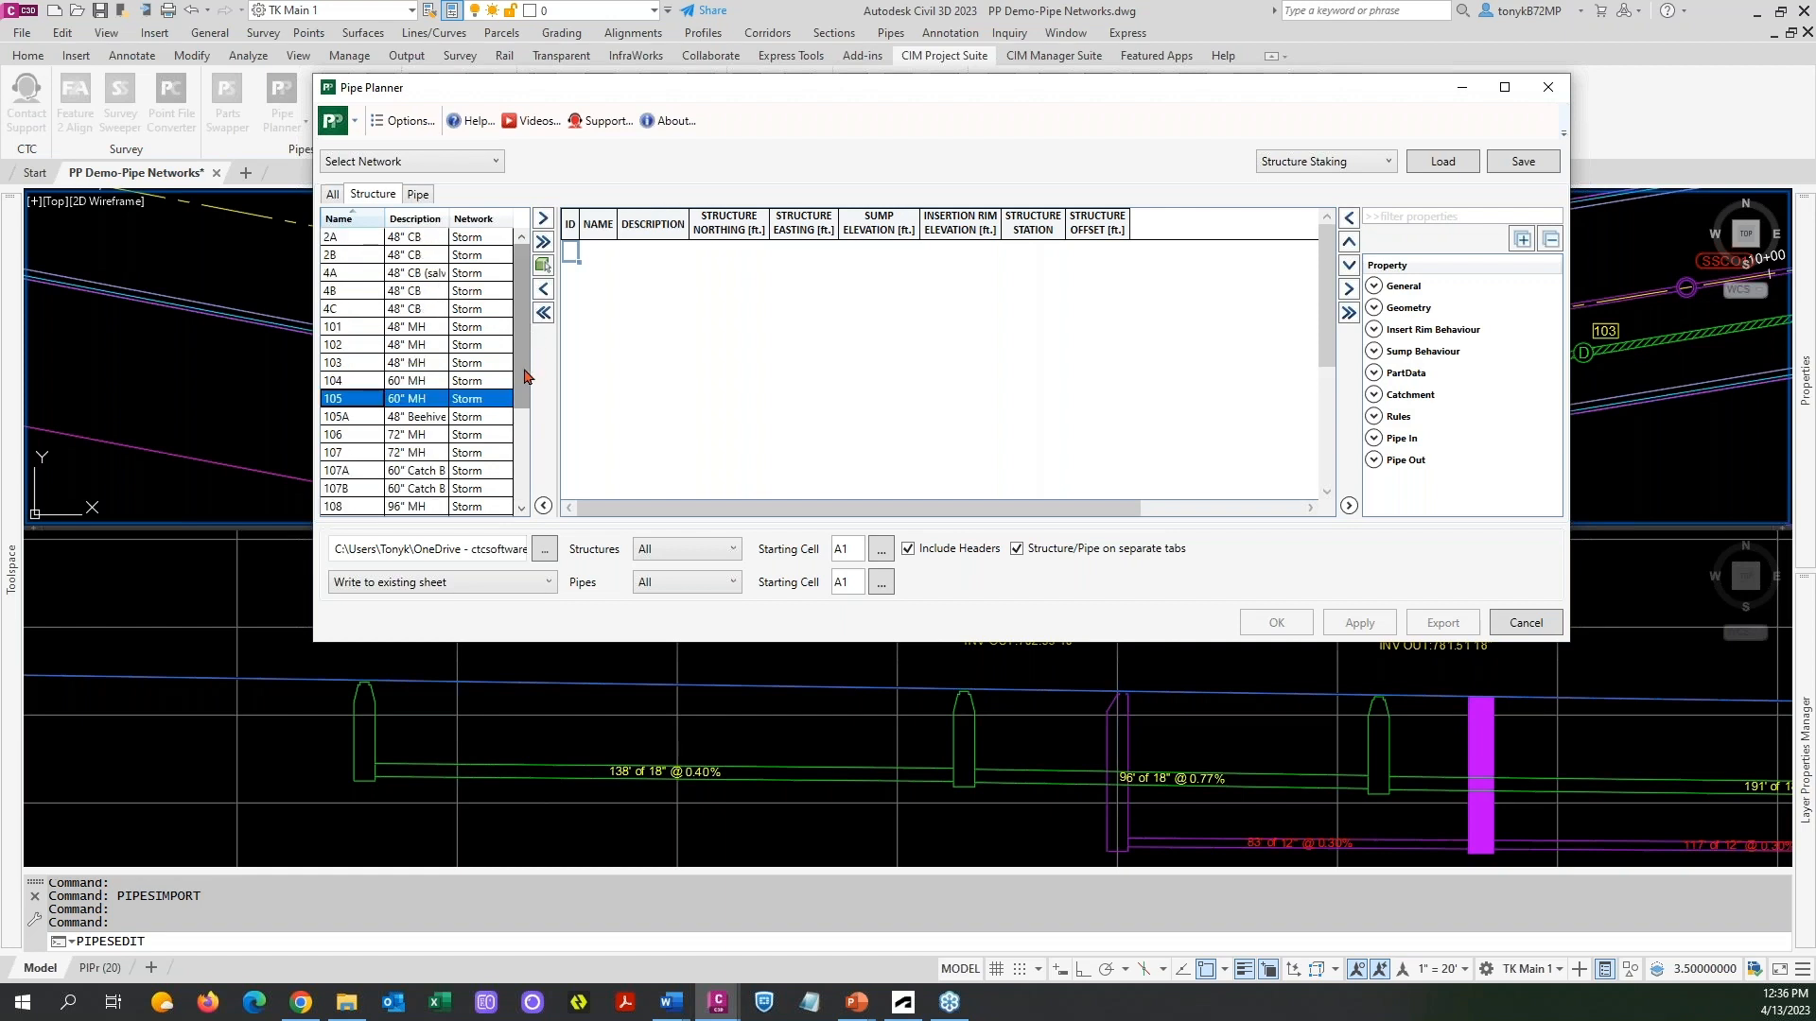
{"action": "scroll", "coordinate": [516, 432], "scroll_direction": "down", "scroll_amount": 3}
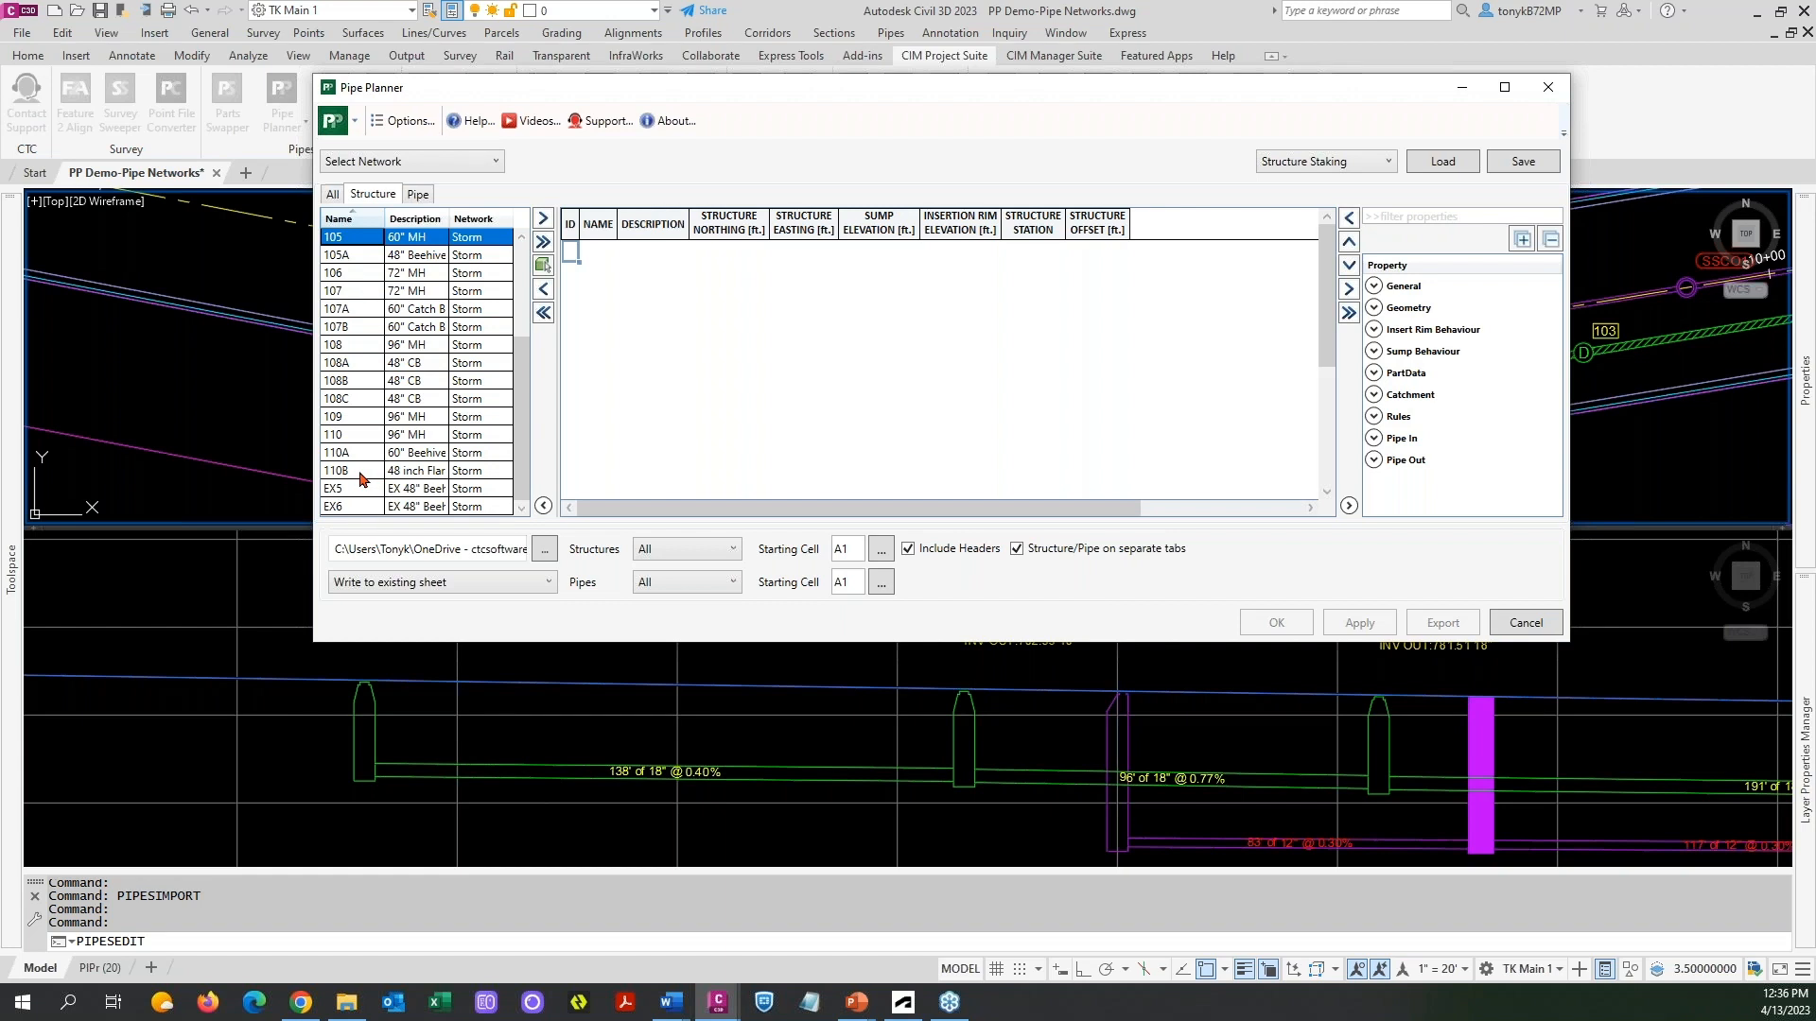
{"action": "left_click", "coordinate": [359, 473], "text": "shift"}
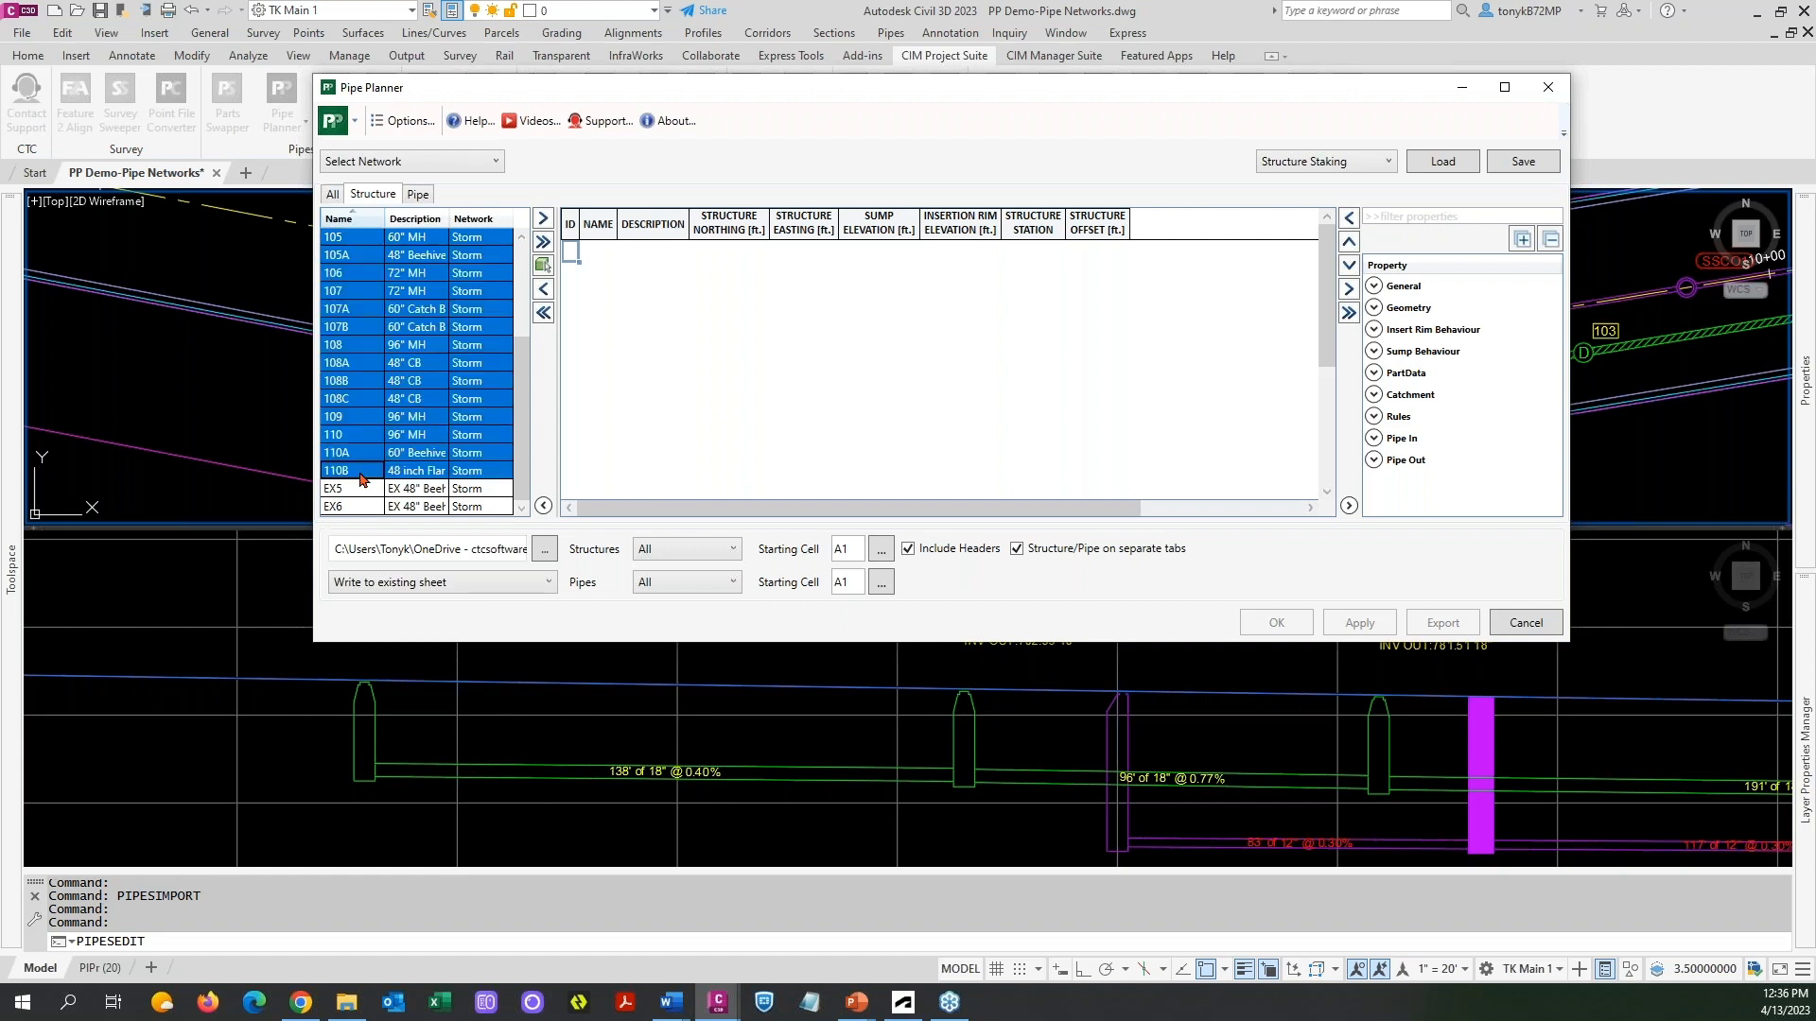
{"action": "left_click", "coordinate": [544, 220]}
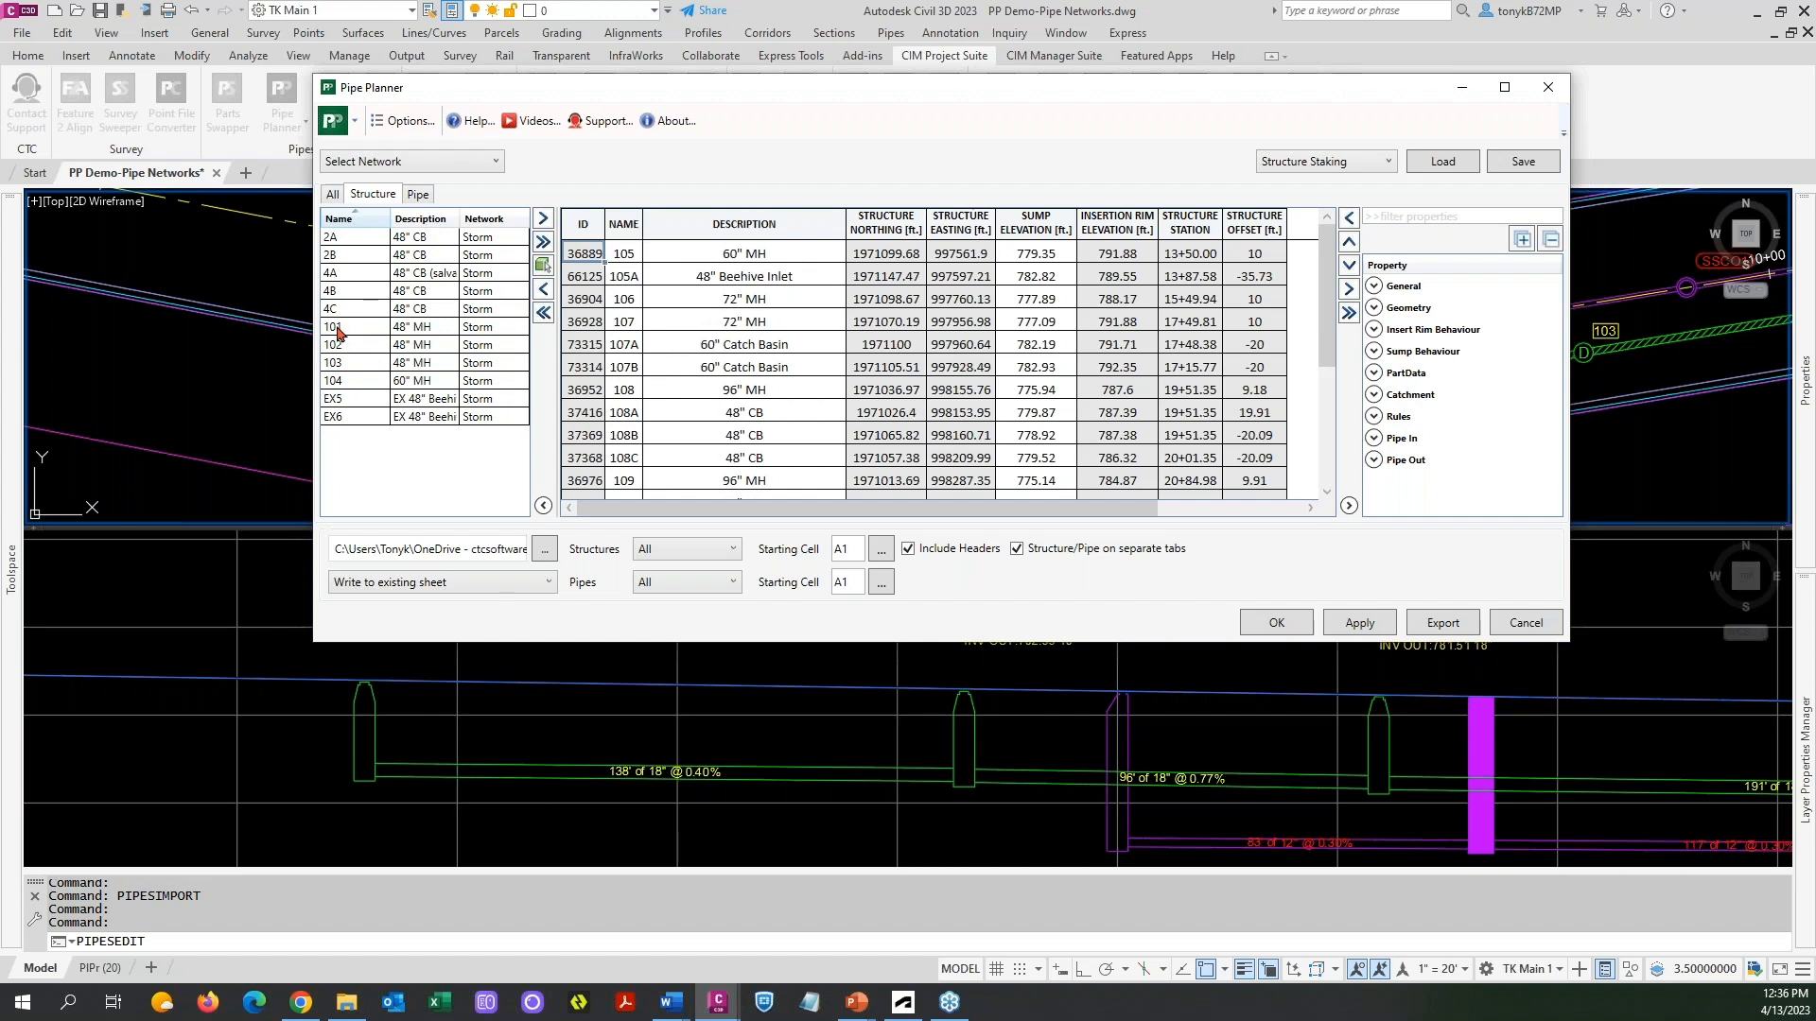
Add storm structures 2A through 104 to the staking table and start browsing for the output spreadsheet.
{"action": "left_click", "coordinate": [364, 244]}
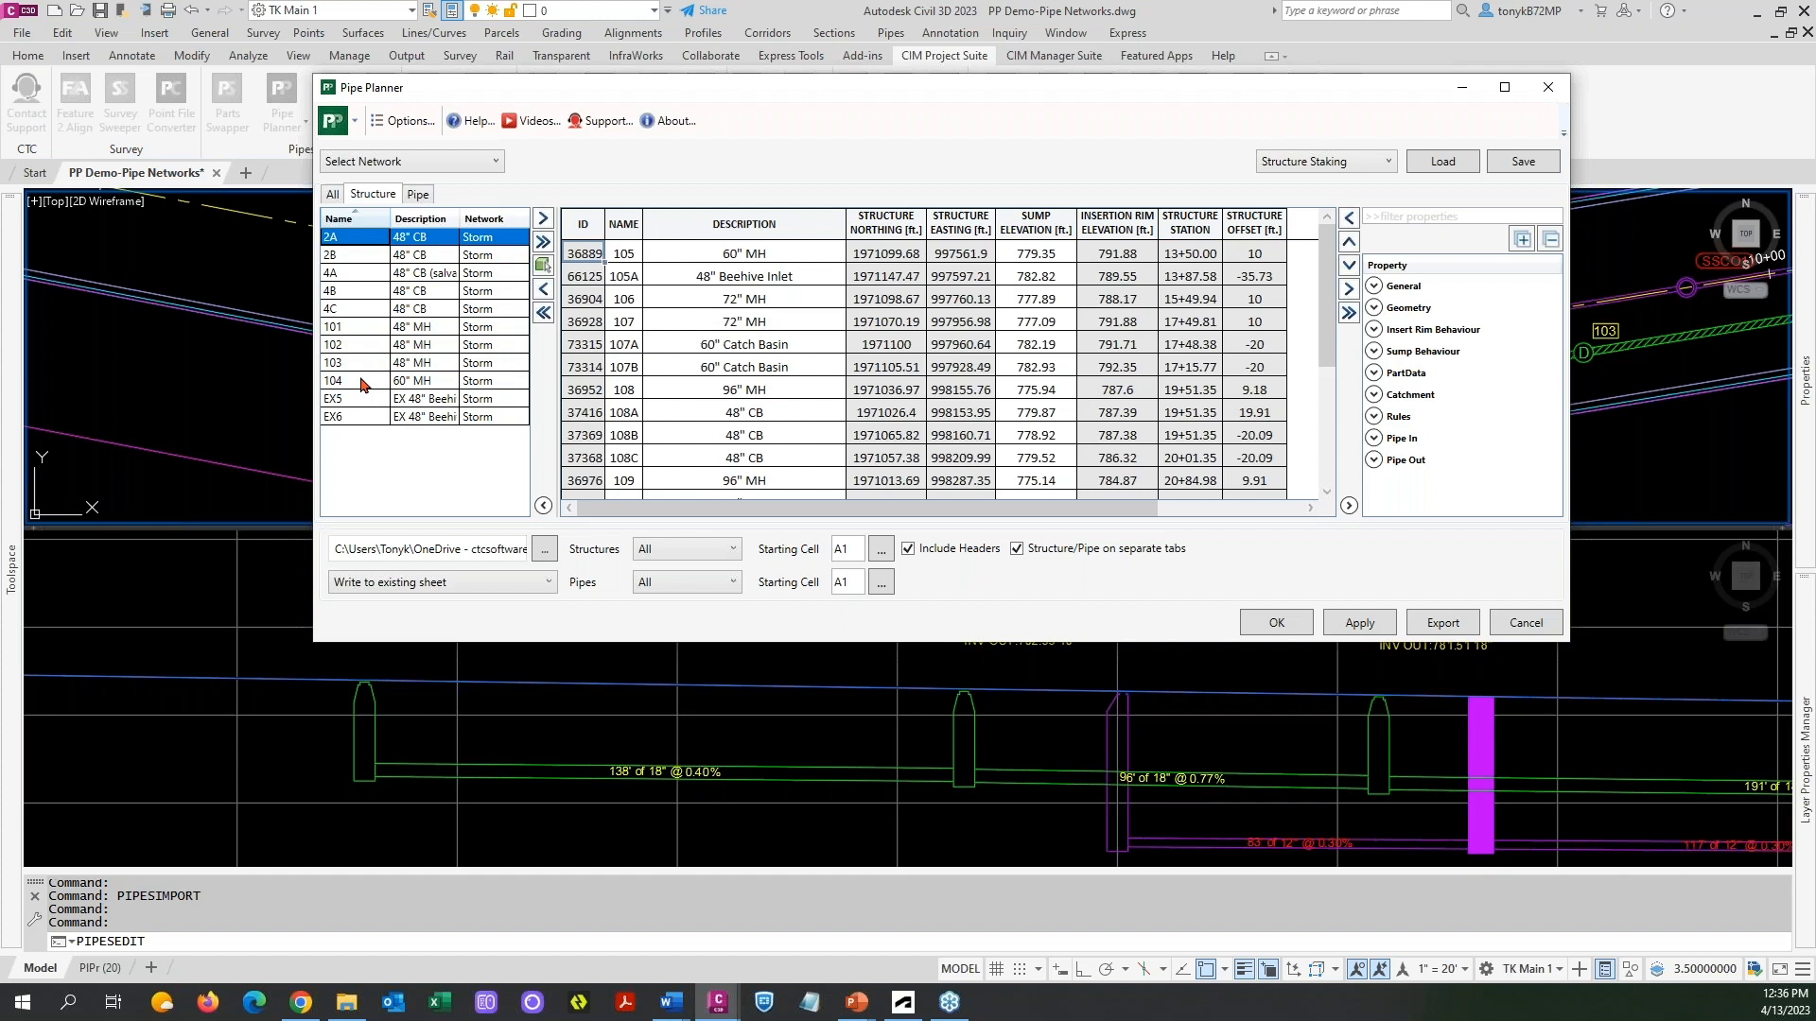
{"action": "left_click", "coordinate": [362, 383], "text": "shift"}
{"action": "left_click", "coordinate": [543, 218]}
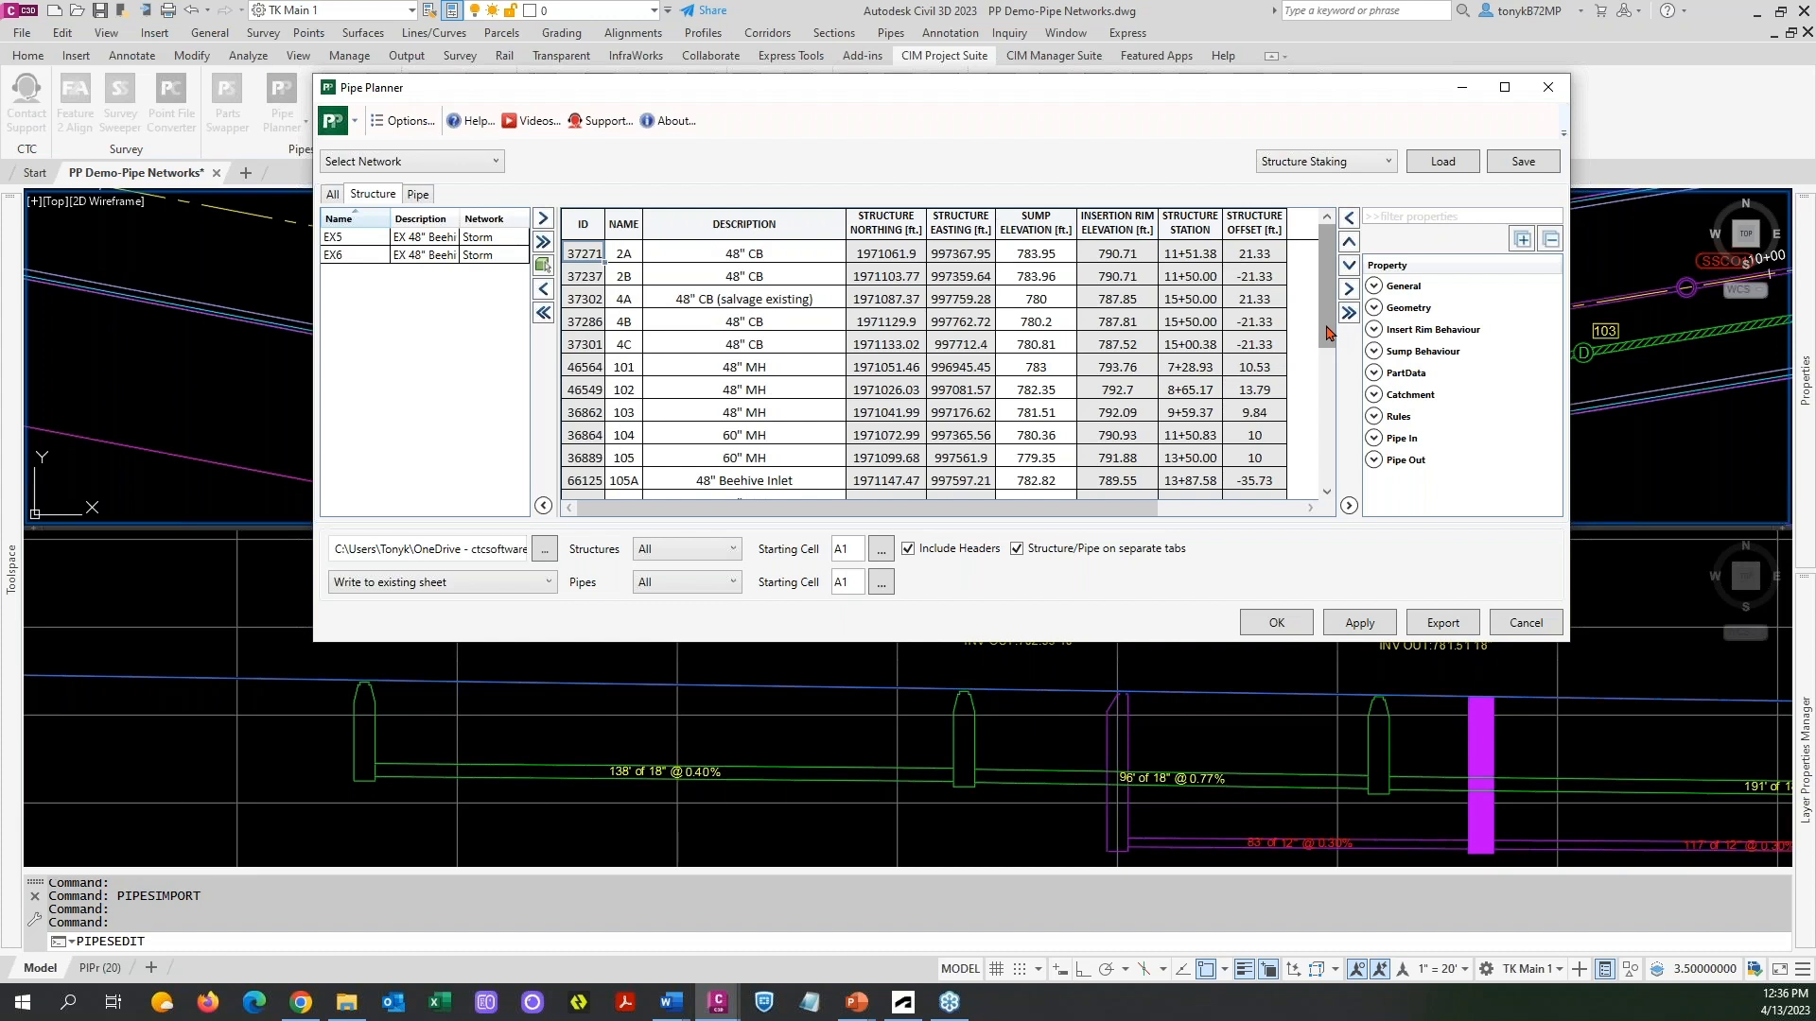
{"action": "mouse_move", "coordinate": [1327, 333]}
{"action": "left_mouse_down"}
{"action": "mouse_move", "coordinate": [1325, 445]}
{"action": "mouse_move", "coordinate": [1324, 312]}
{"action": "left_mouse_up"}
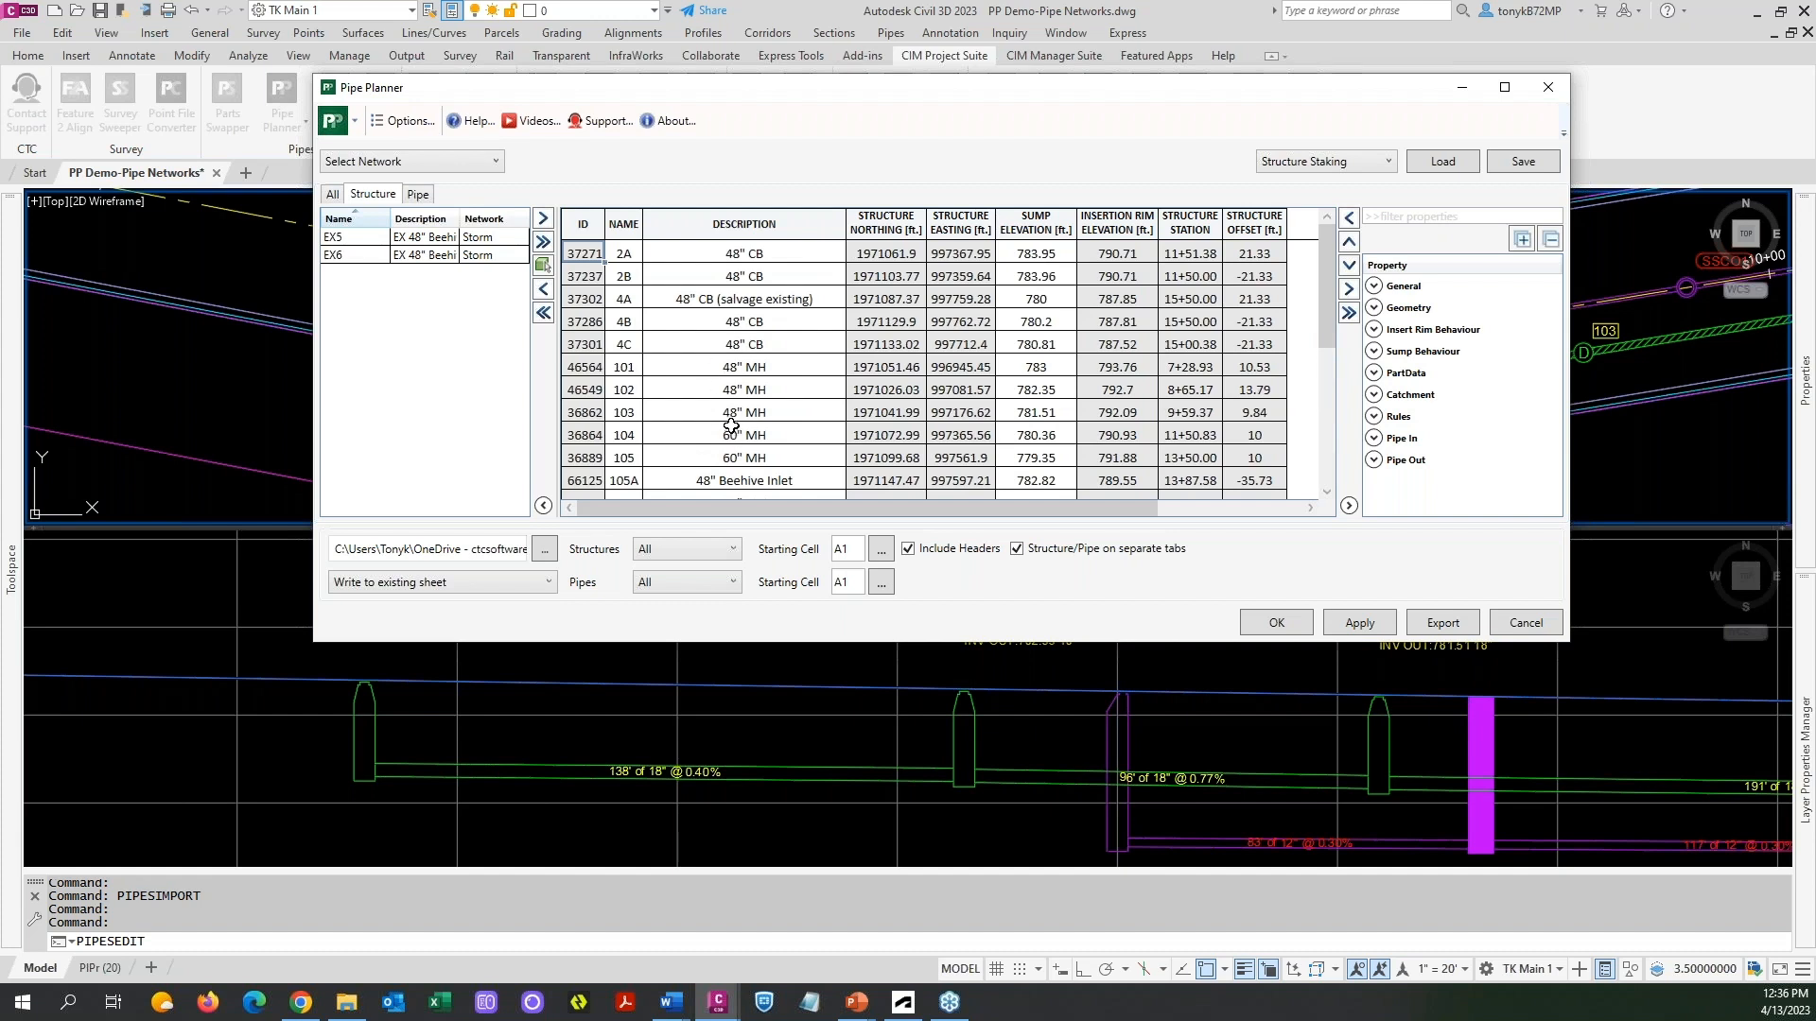
{"action": "left_click", "coordinate": [546, 549]}
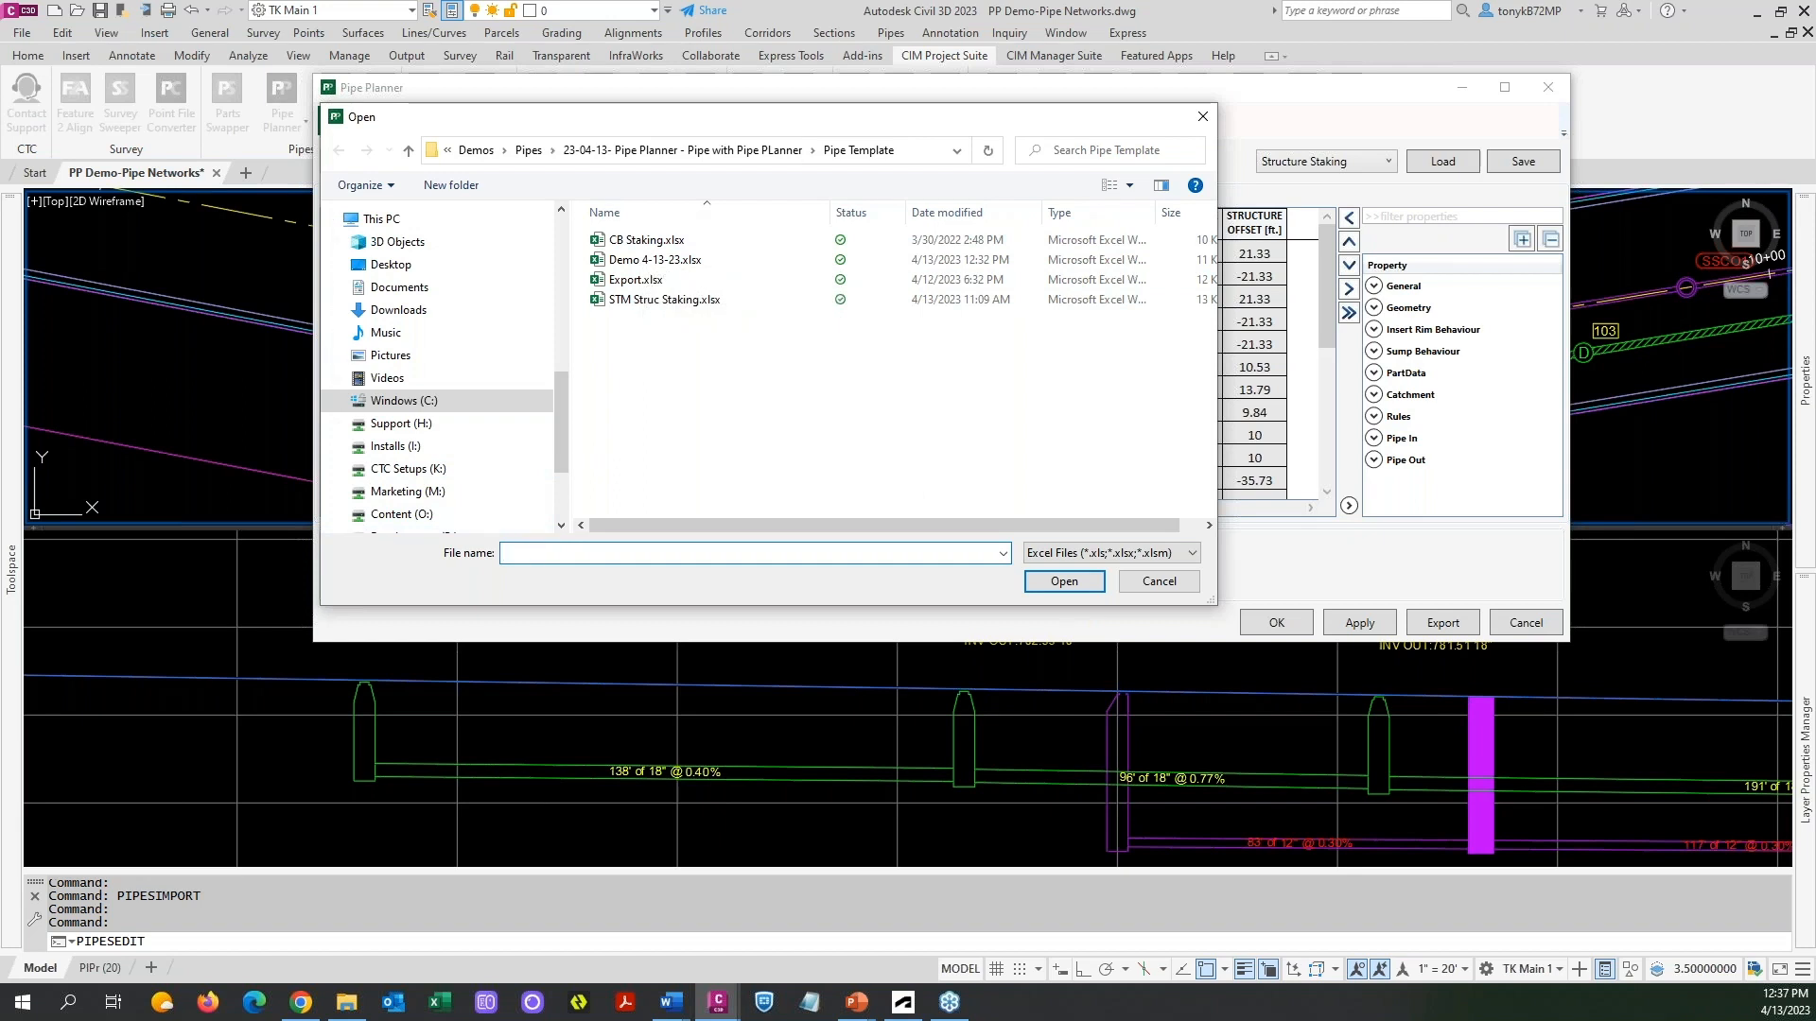
{"action": "type", "text": "DE"}
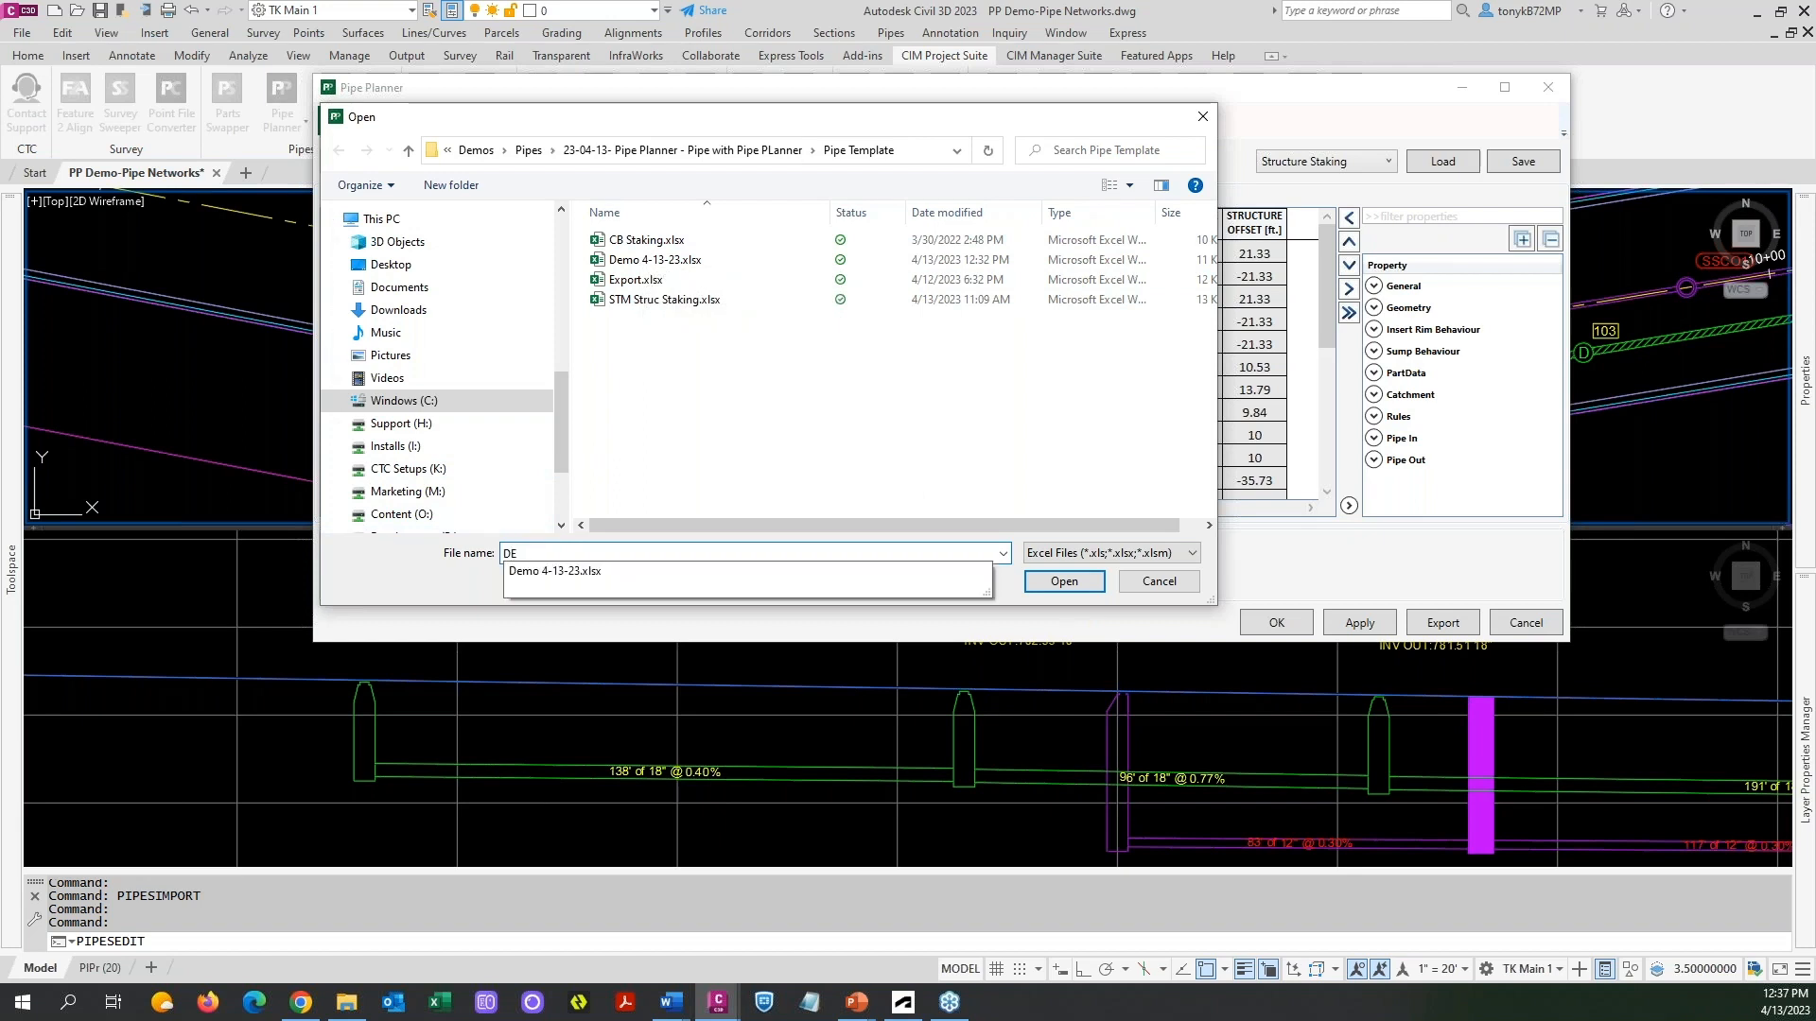
{"action": "type", "text": "mo "}
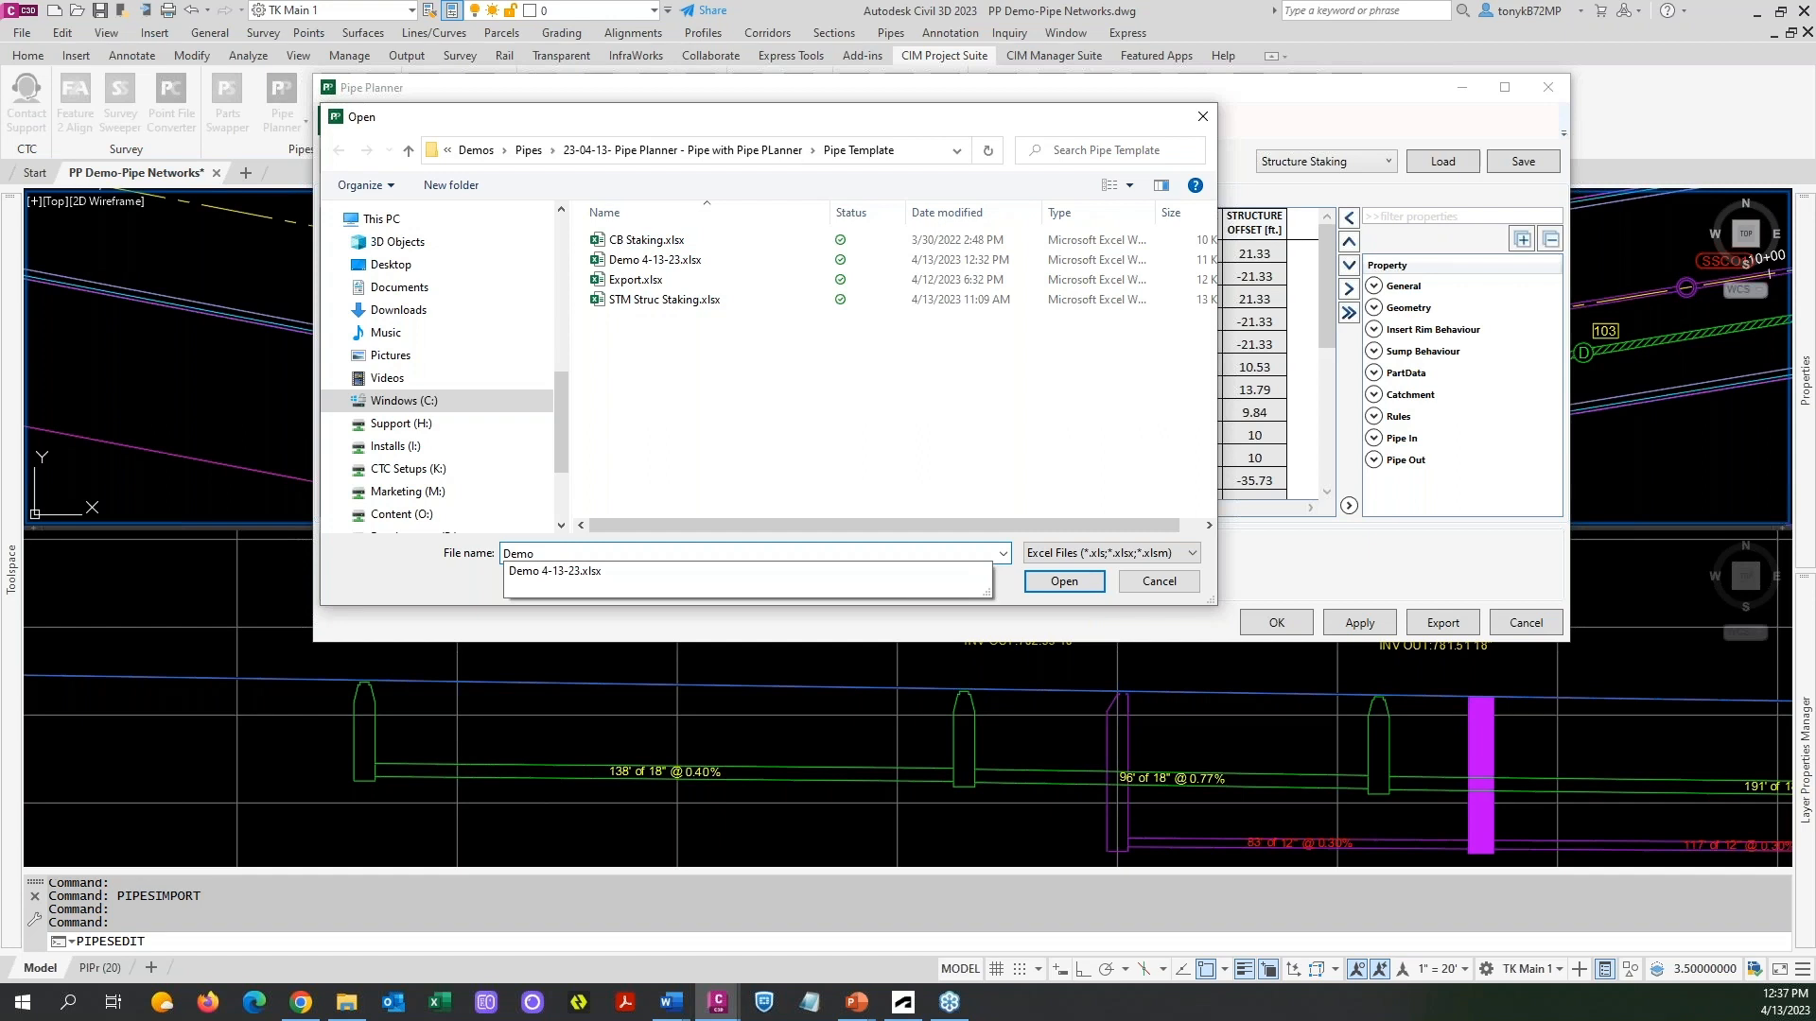
{"action": "type", "text": "STM Stake 4-2"}
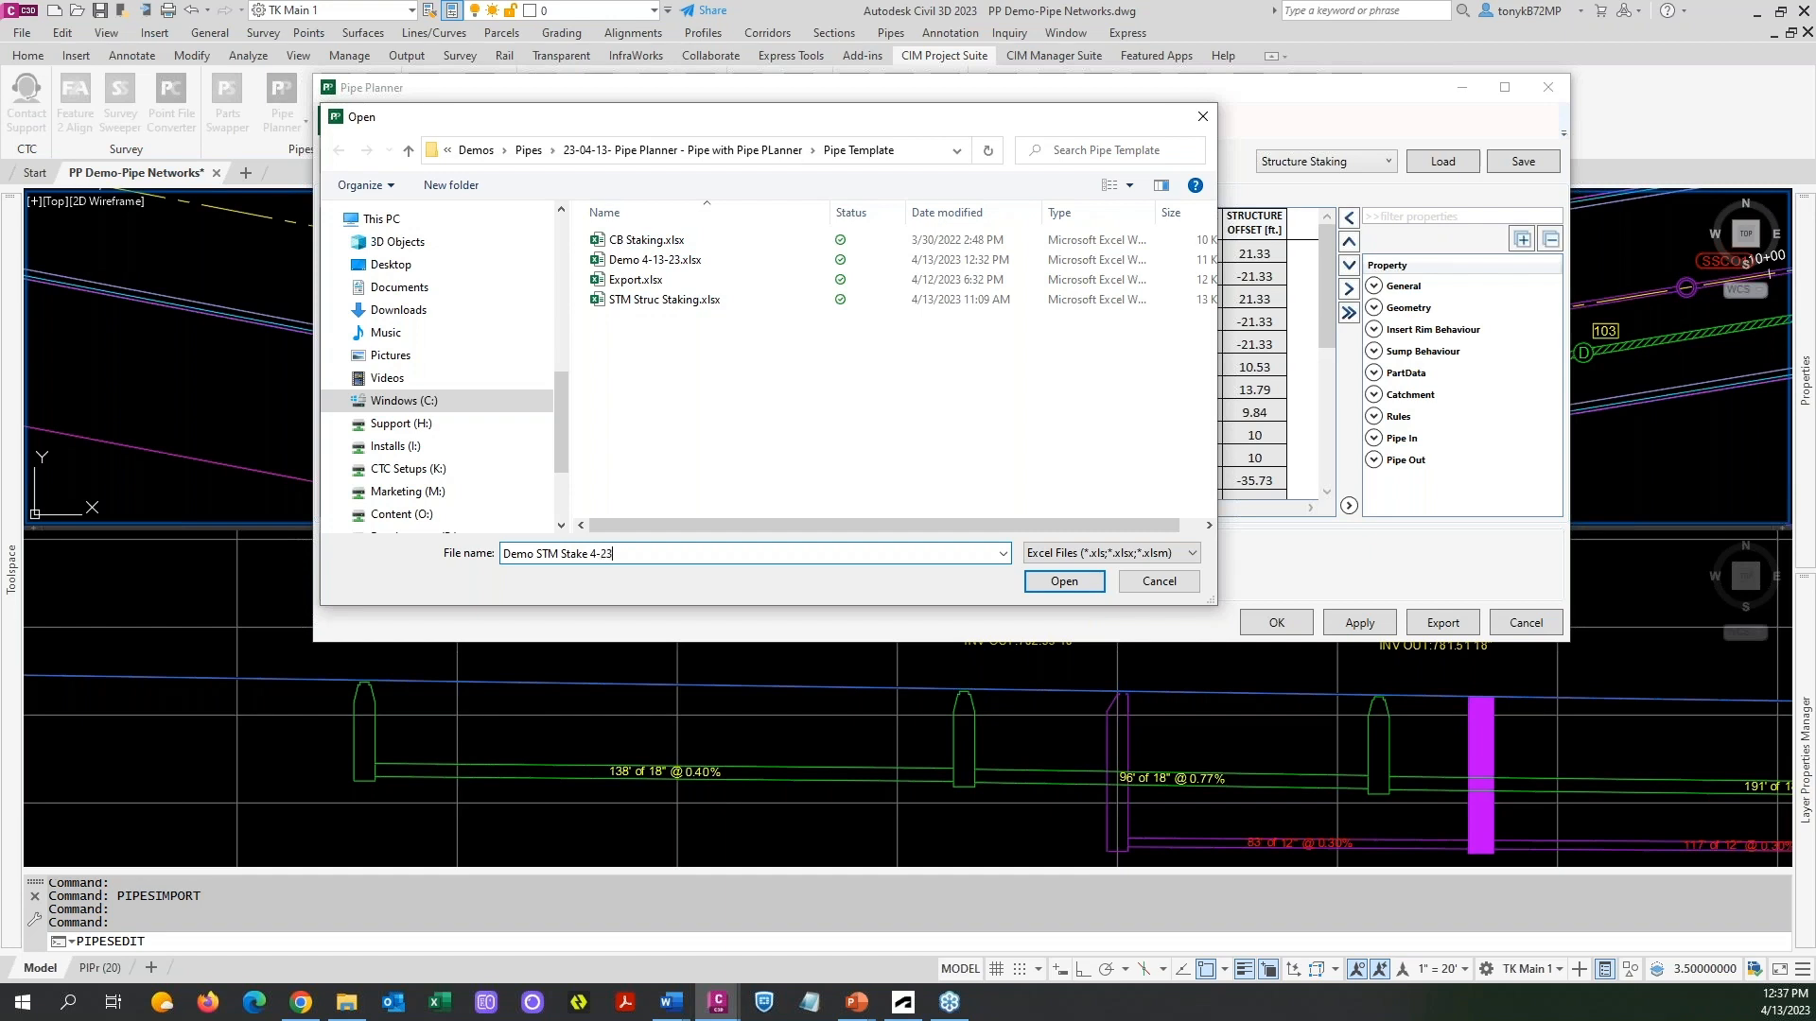
{"action": "key", "text": "BackSpace"}
{"action": "type", "text": "13-23"}
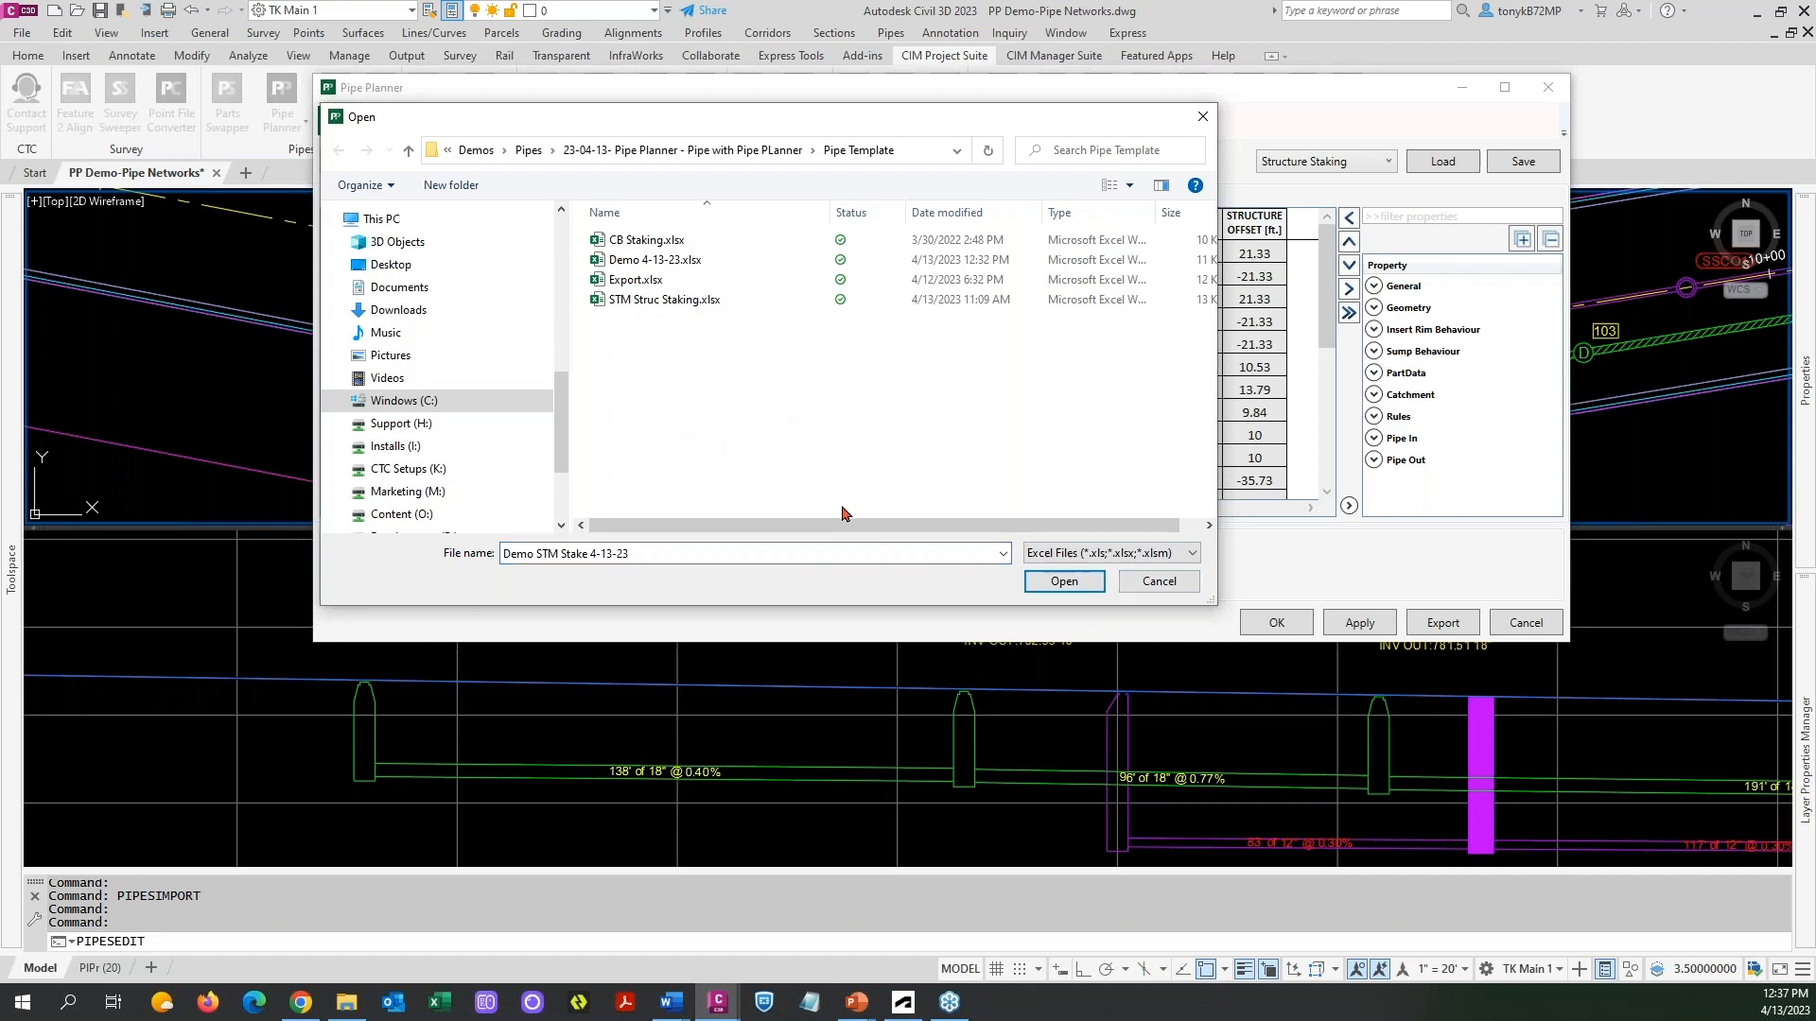
Create a new Excel worksheet named Demo STM Stake 4-13-23.xlsx in the Pipe Template folder and choose it as the export file.
{"action": "right_click", "coordinate": [662, 406]}
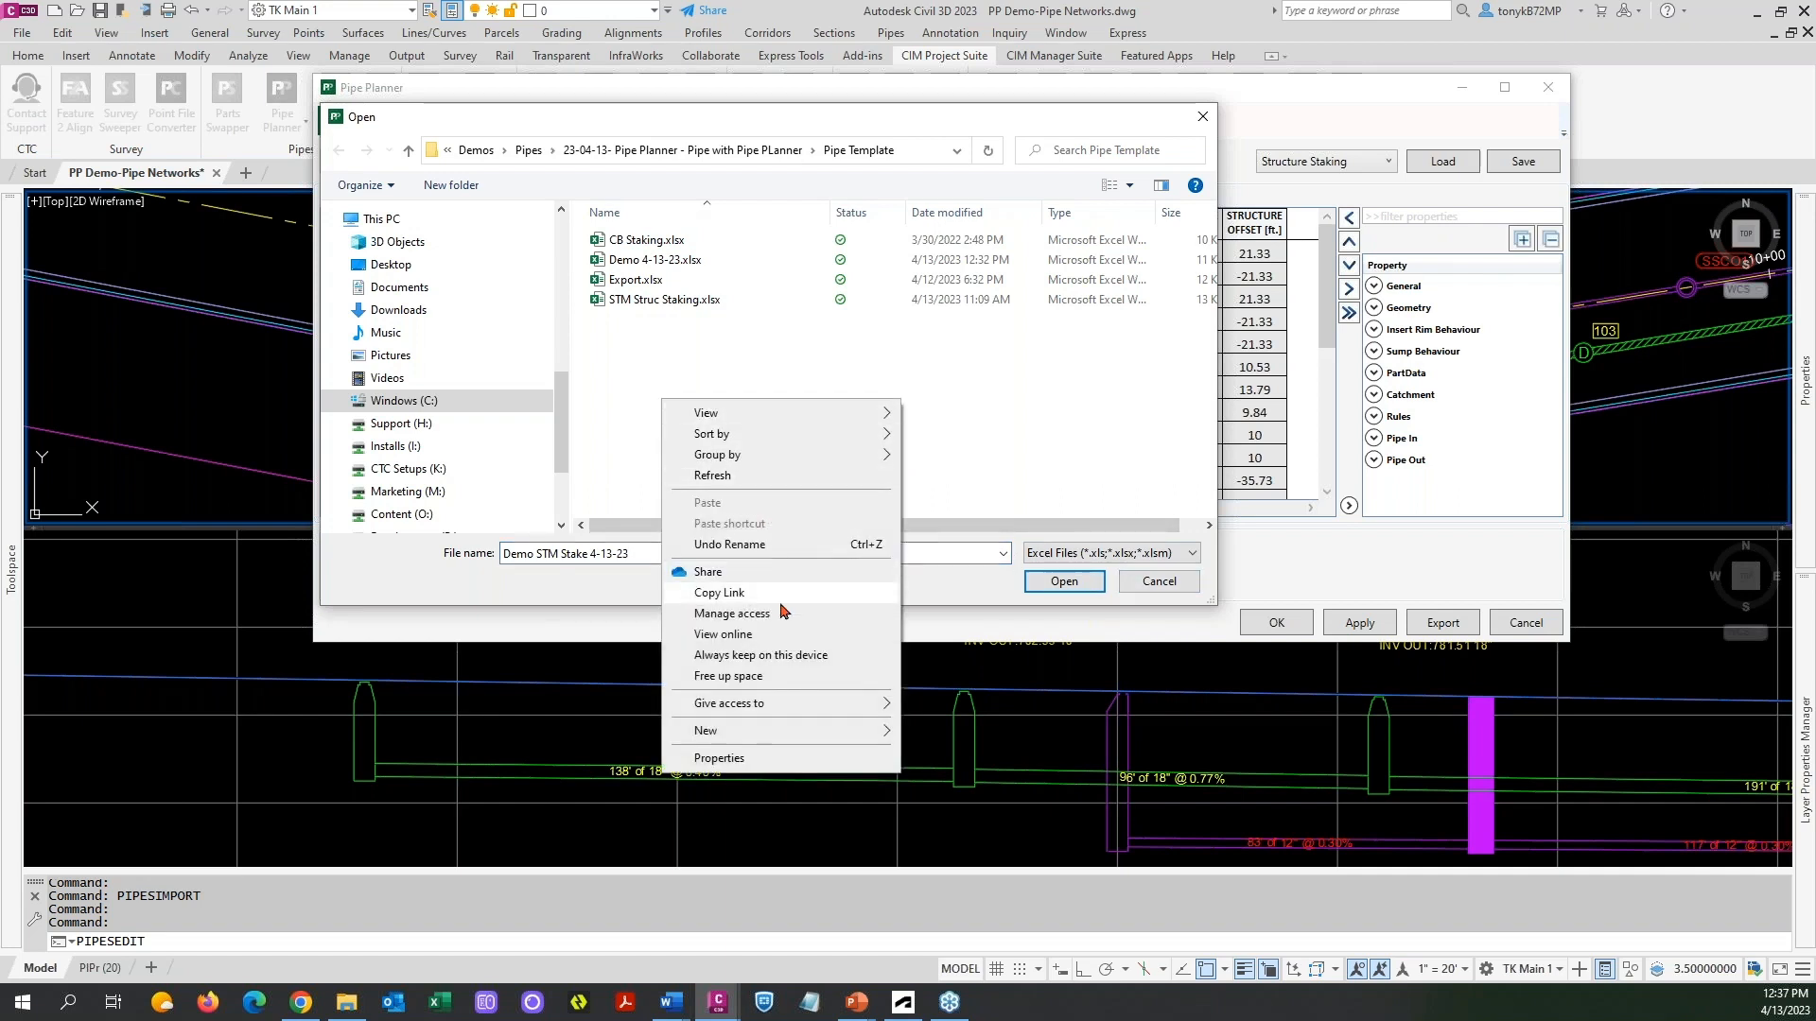
{"action": "mouse_move", "coordinate": [804, 732]}
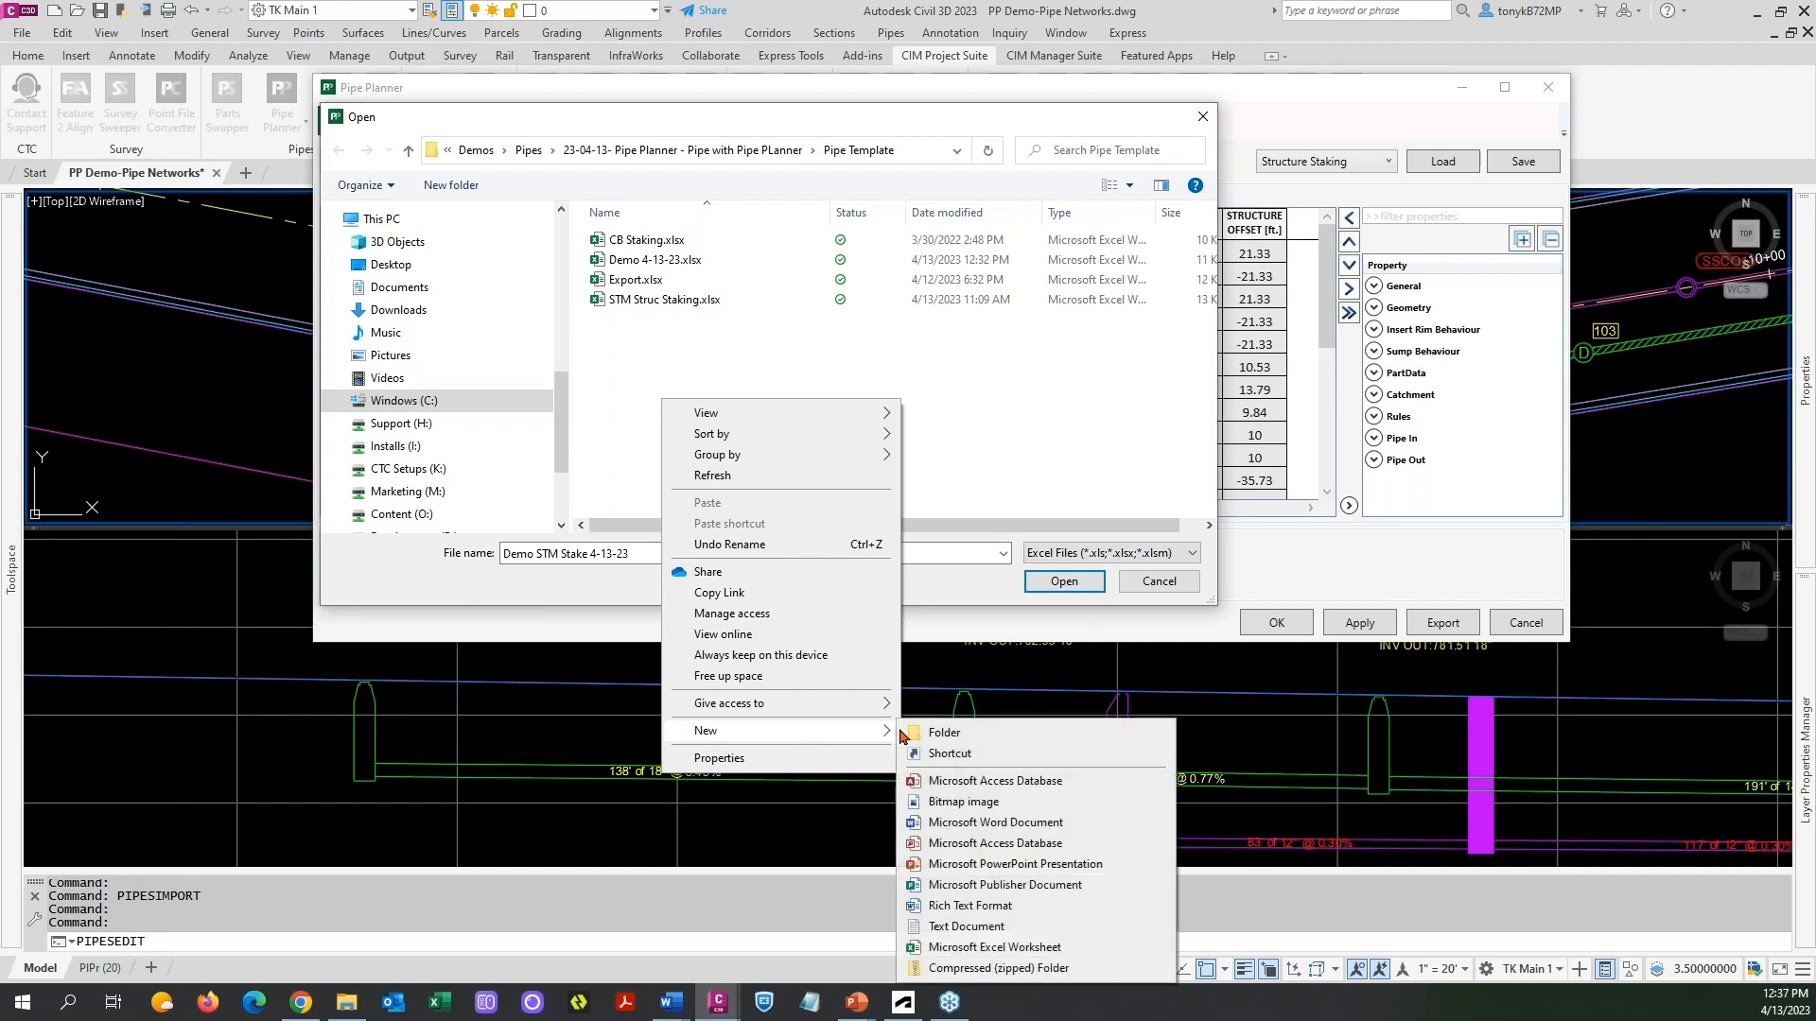
{"action": "left_click", "coordinate": [974, 948]}
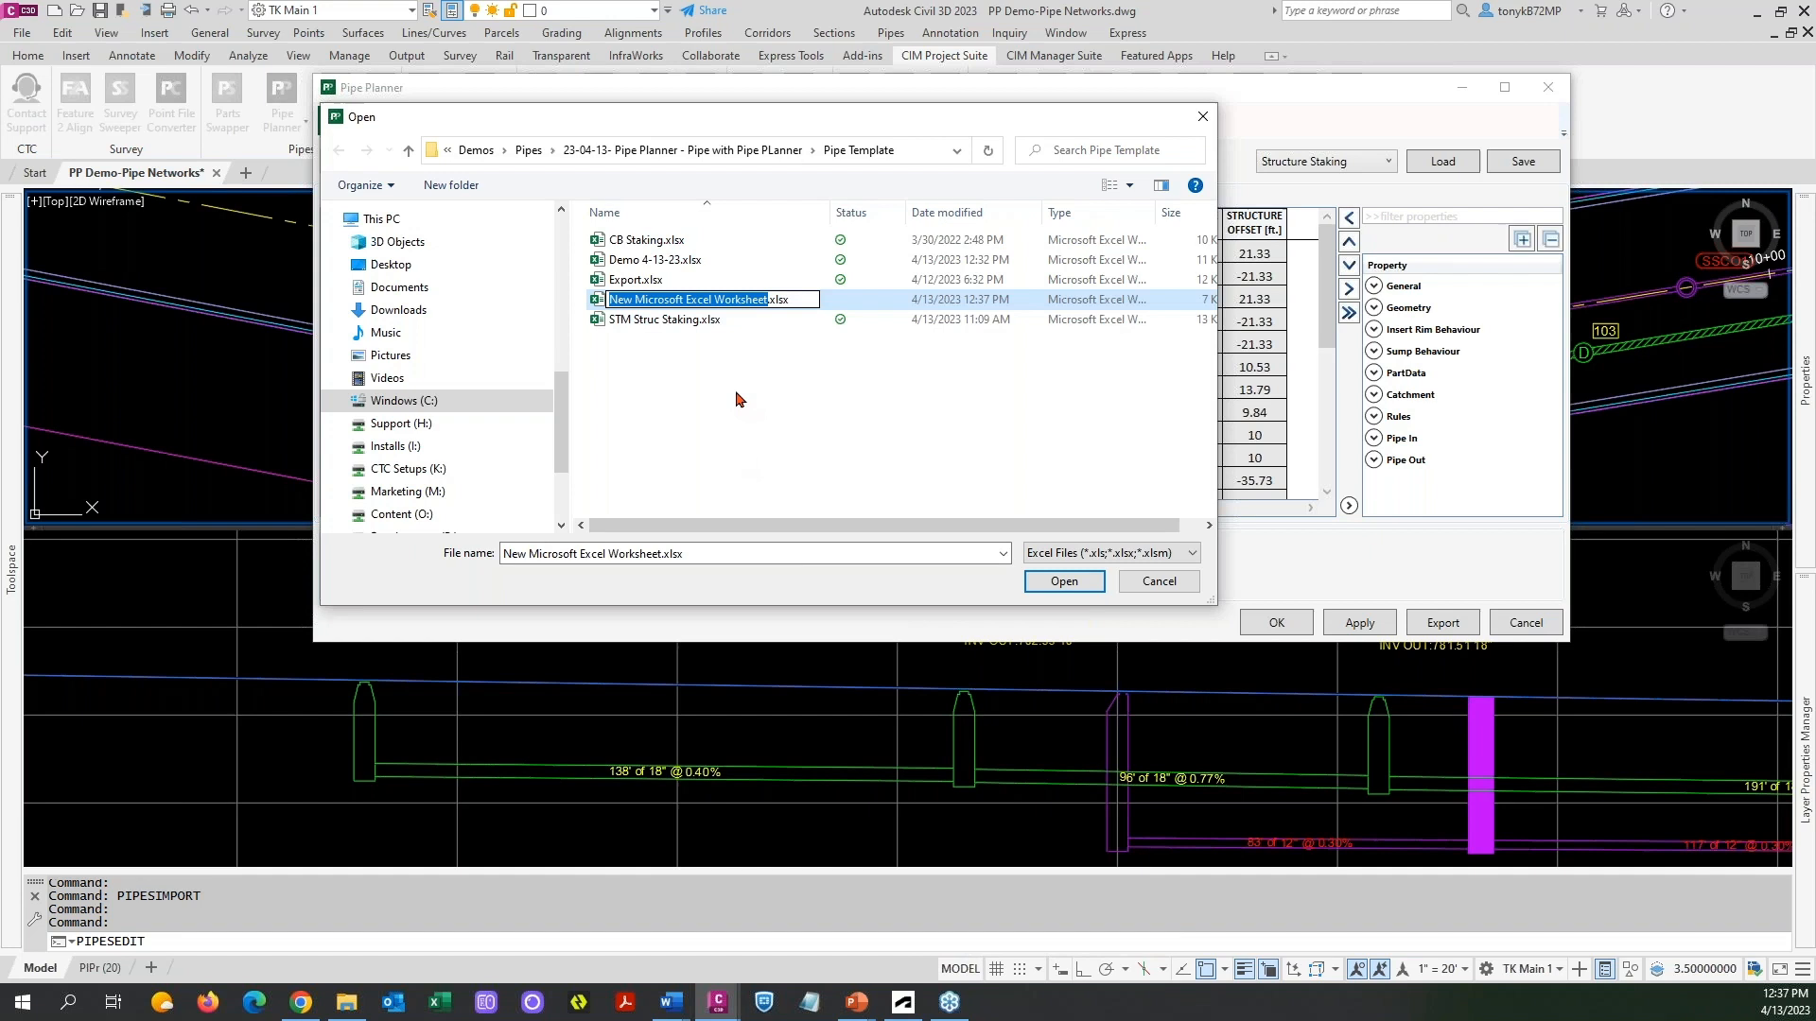
{"action": "type", "text": "Demo "}
{"action": "type", "text": "STM "}
{"action": "type", "text": "Stake 4-"}
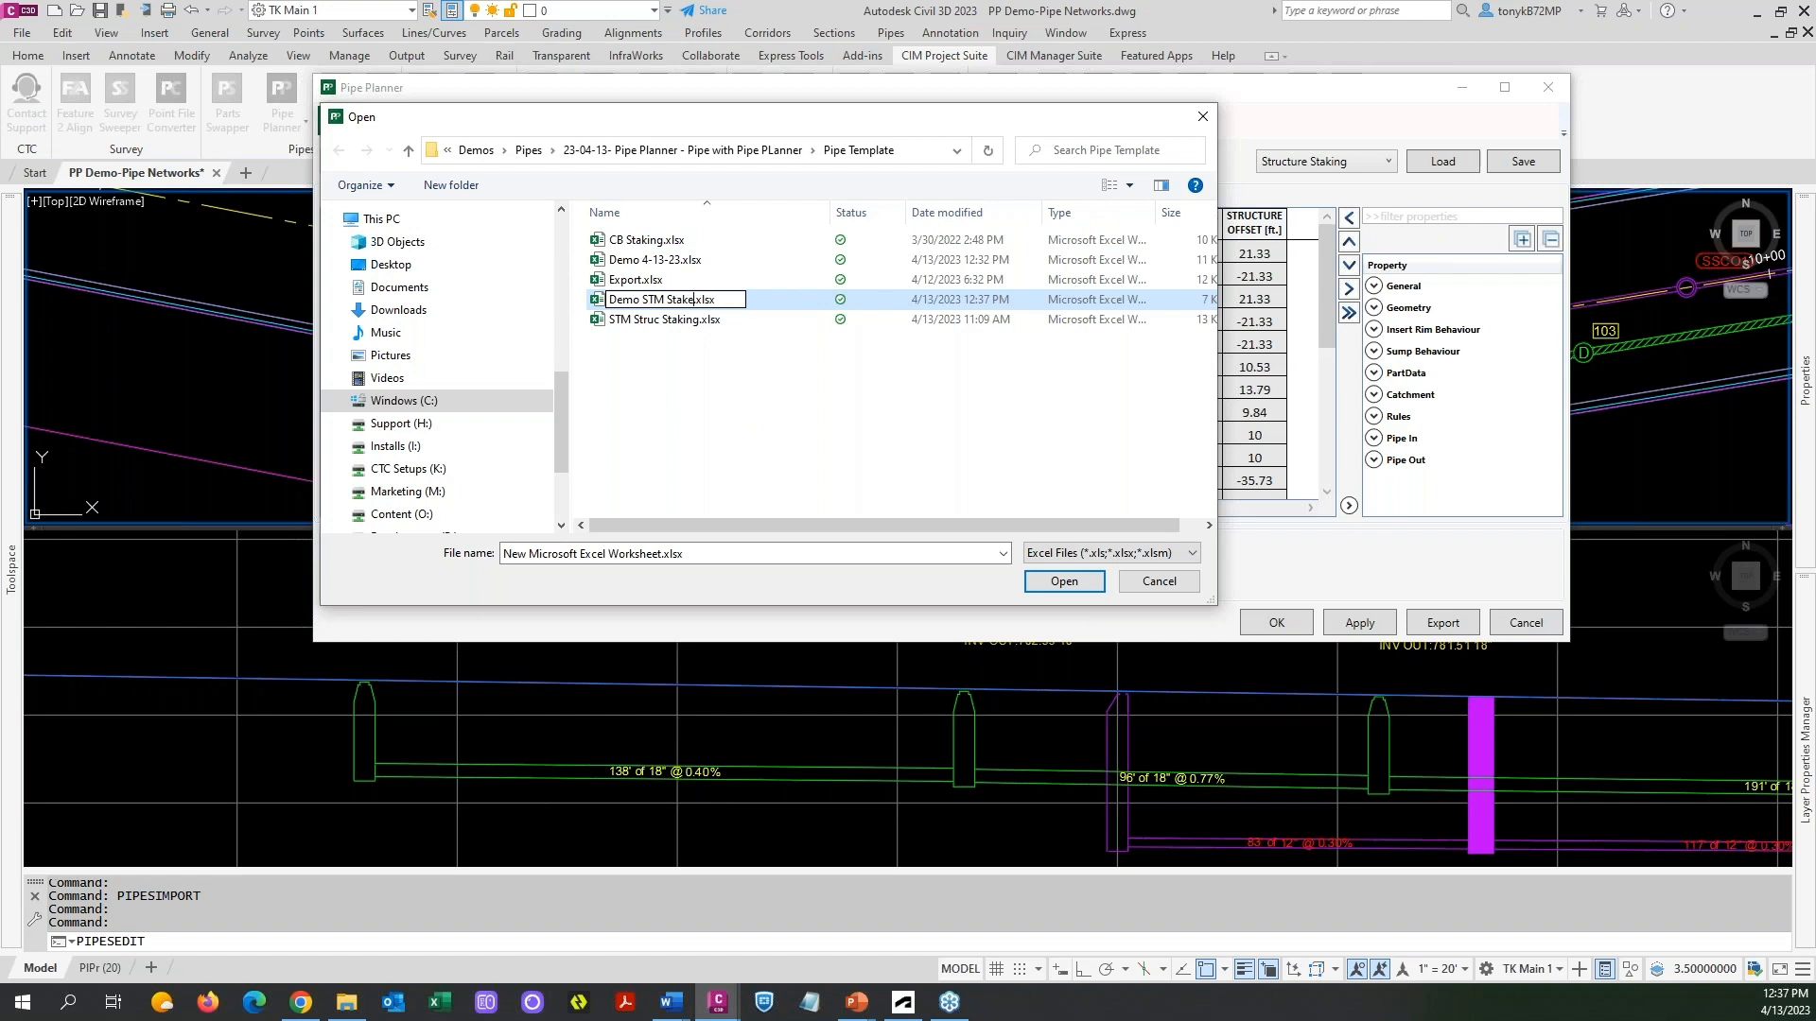
{"action": "type", "text": "13-23"}
{"action": "left_click", "coordinate": [693, 321]}
{"action": "left_click", "coordinate": [683, 280]}
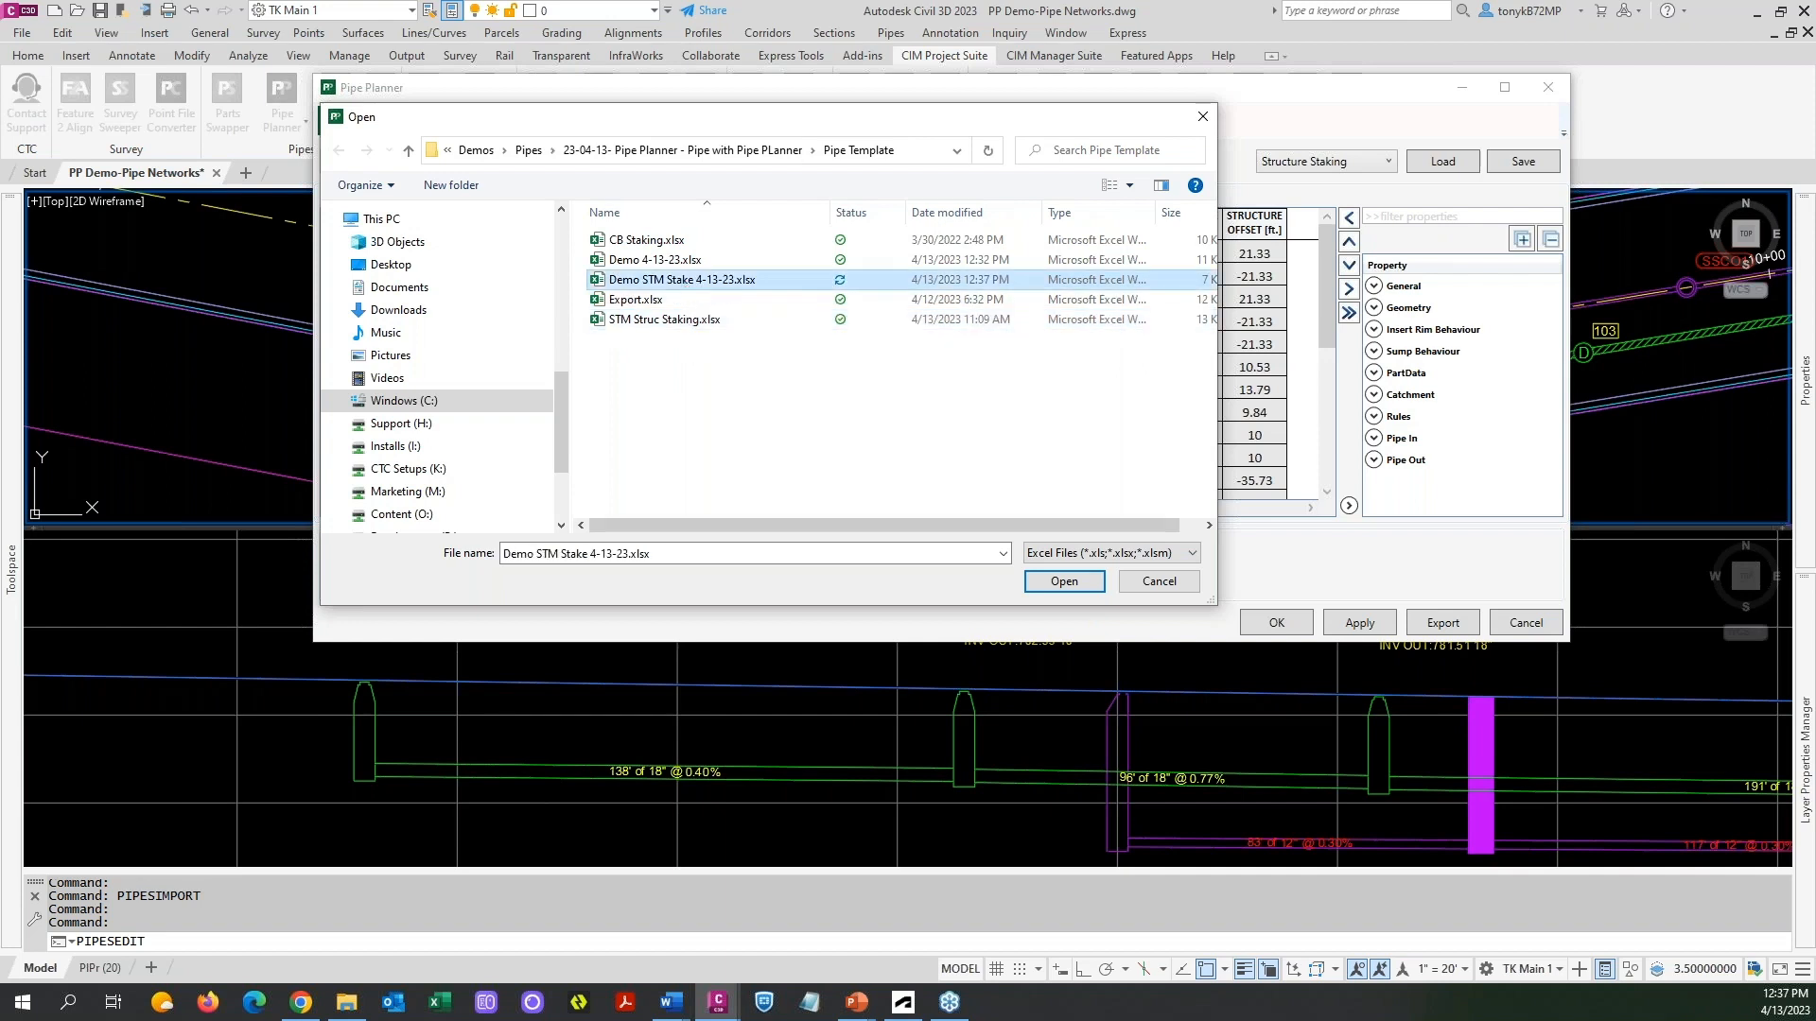
{"action": "left_click", "coordinate": [1057, 580]}
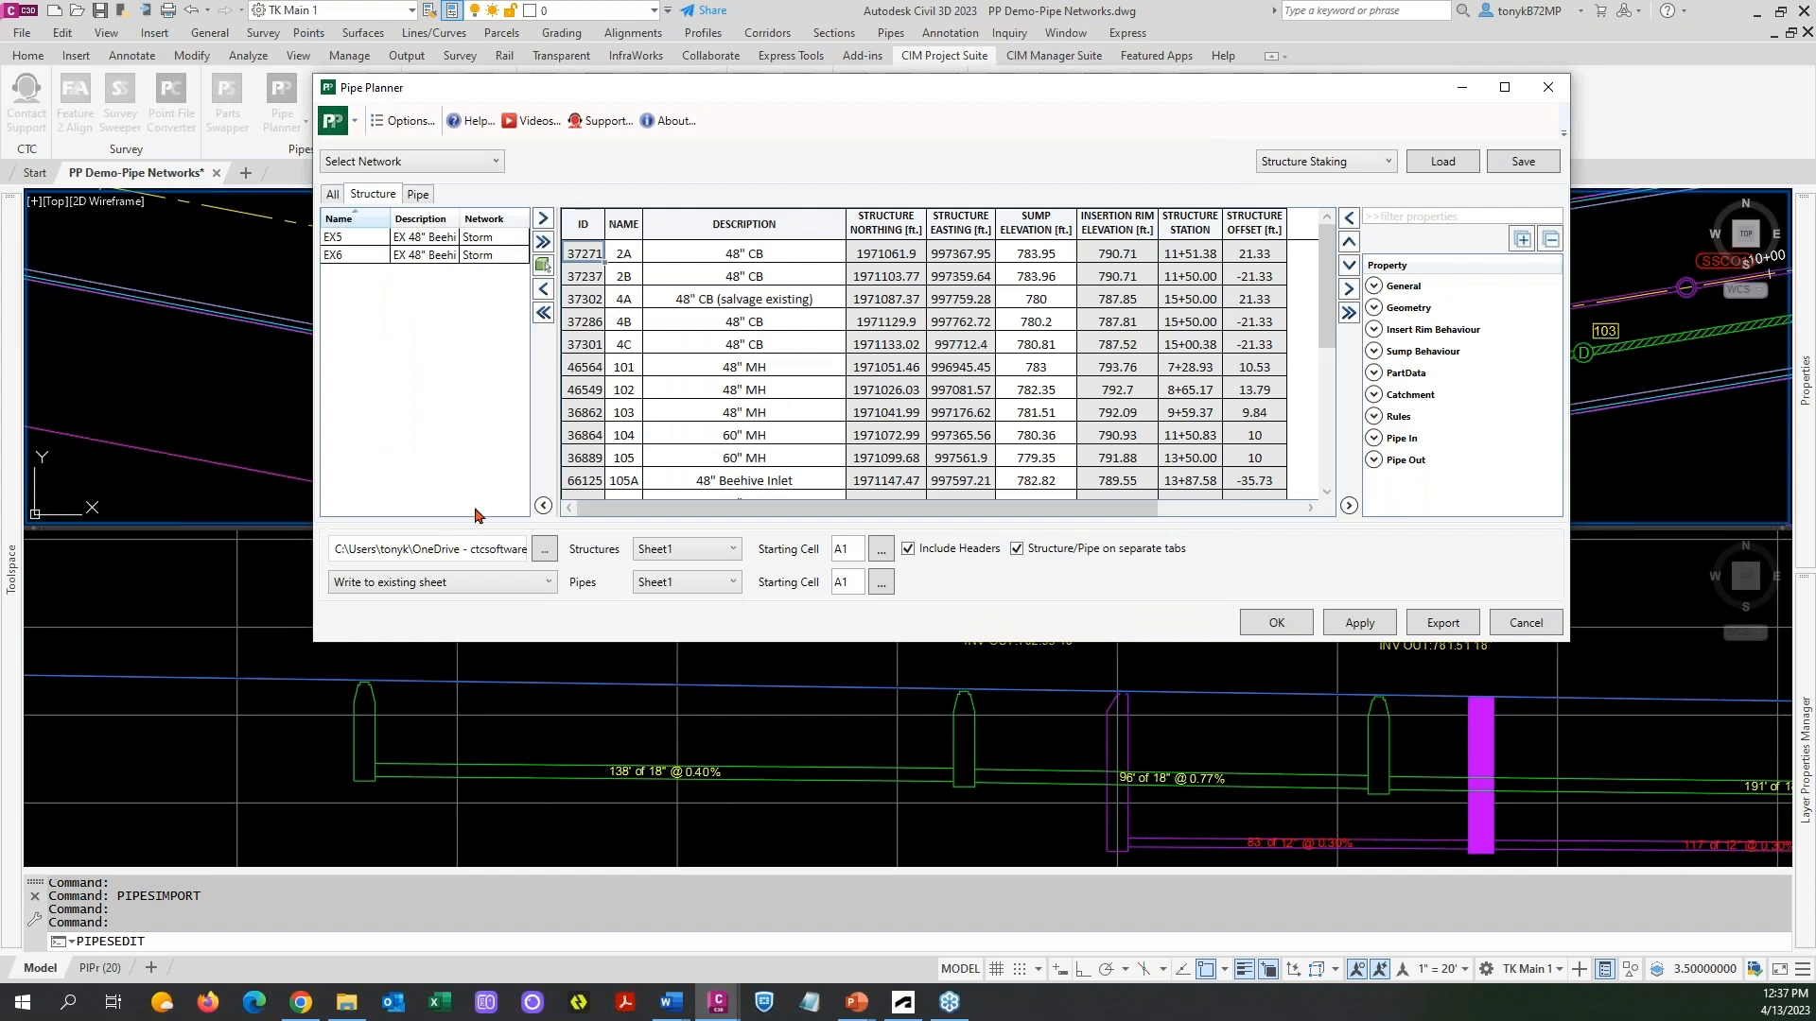
Export the structure staking data to Demo STM Stake 4-13-23.xlsx with the Create new sheet option, and view the workbook's Pipe sheet.
{"action": "left_click", "coordinate": [1425, 624]}
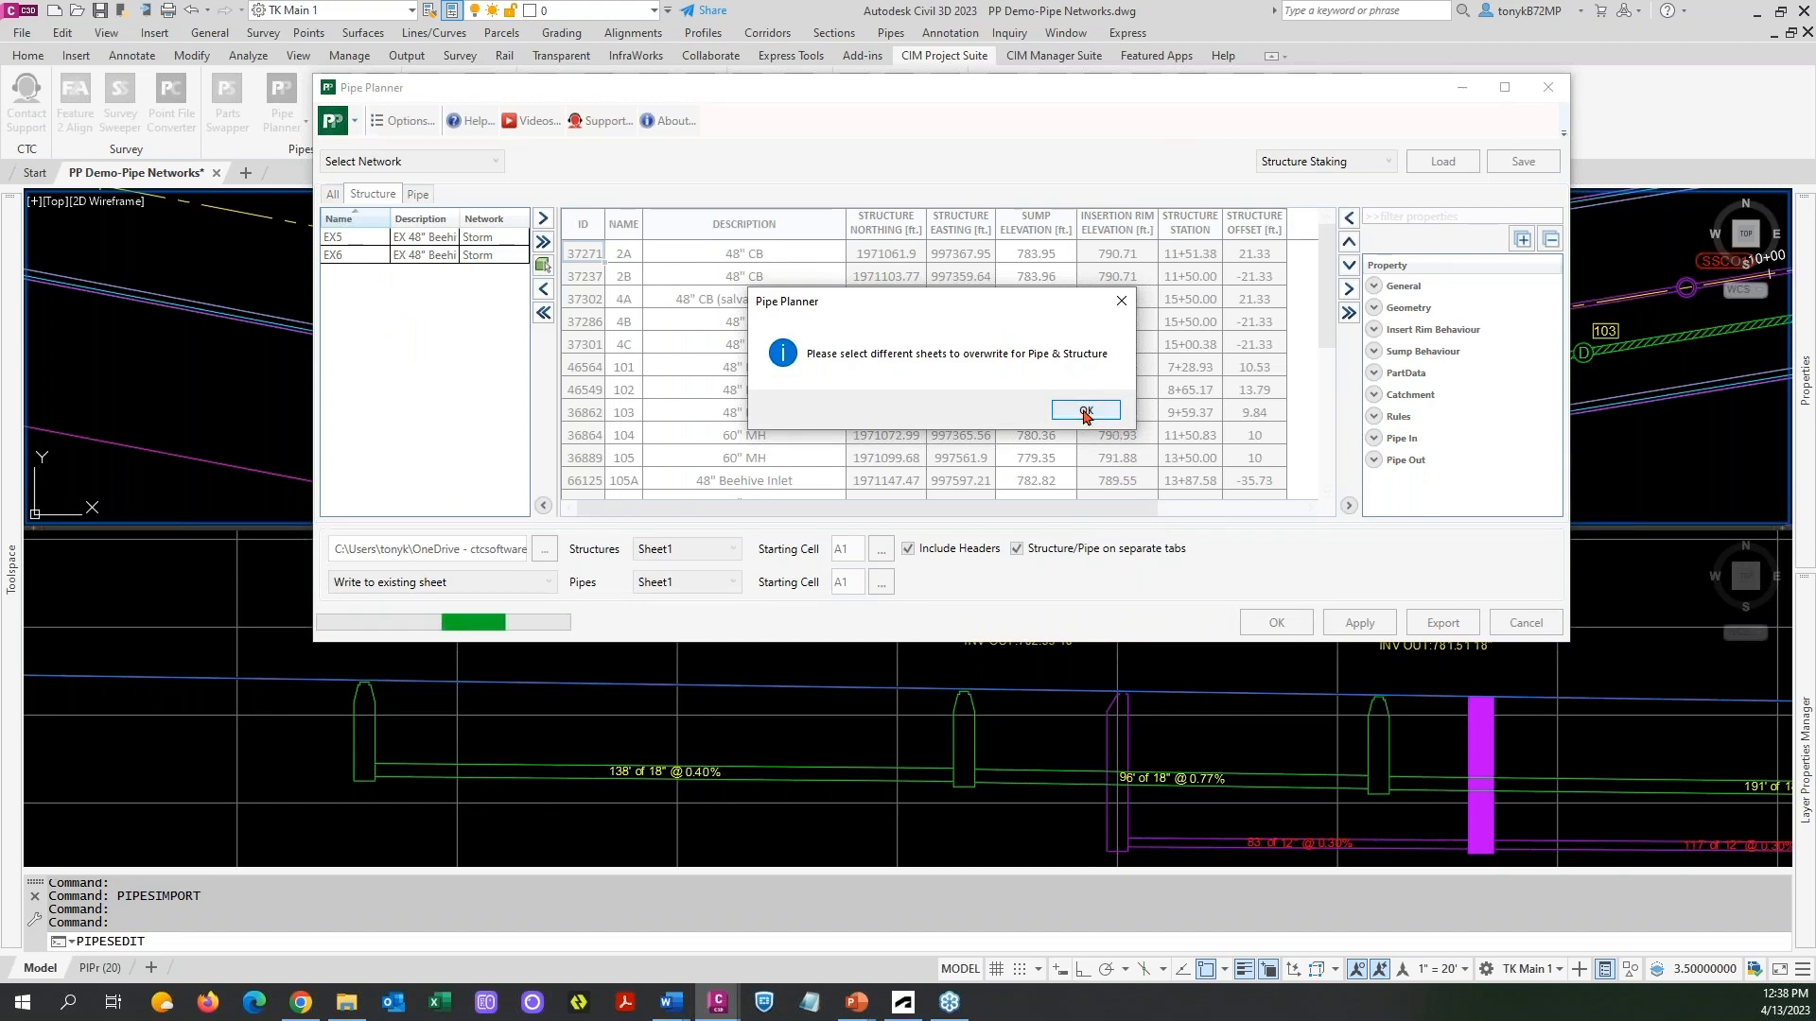
{"action": "left_click", "coordinate": [1085, 413]}
{"action": "left_click", "coordinate": [534, 583]}
{"action": "left_click", "coordinate": [431, 605]}
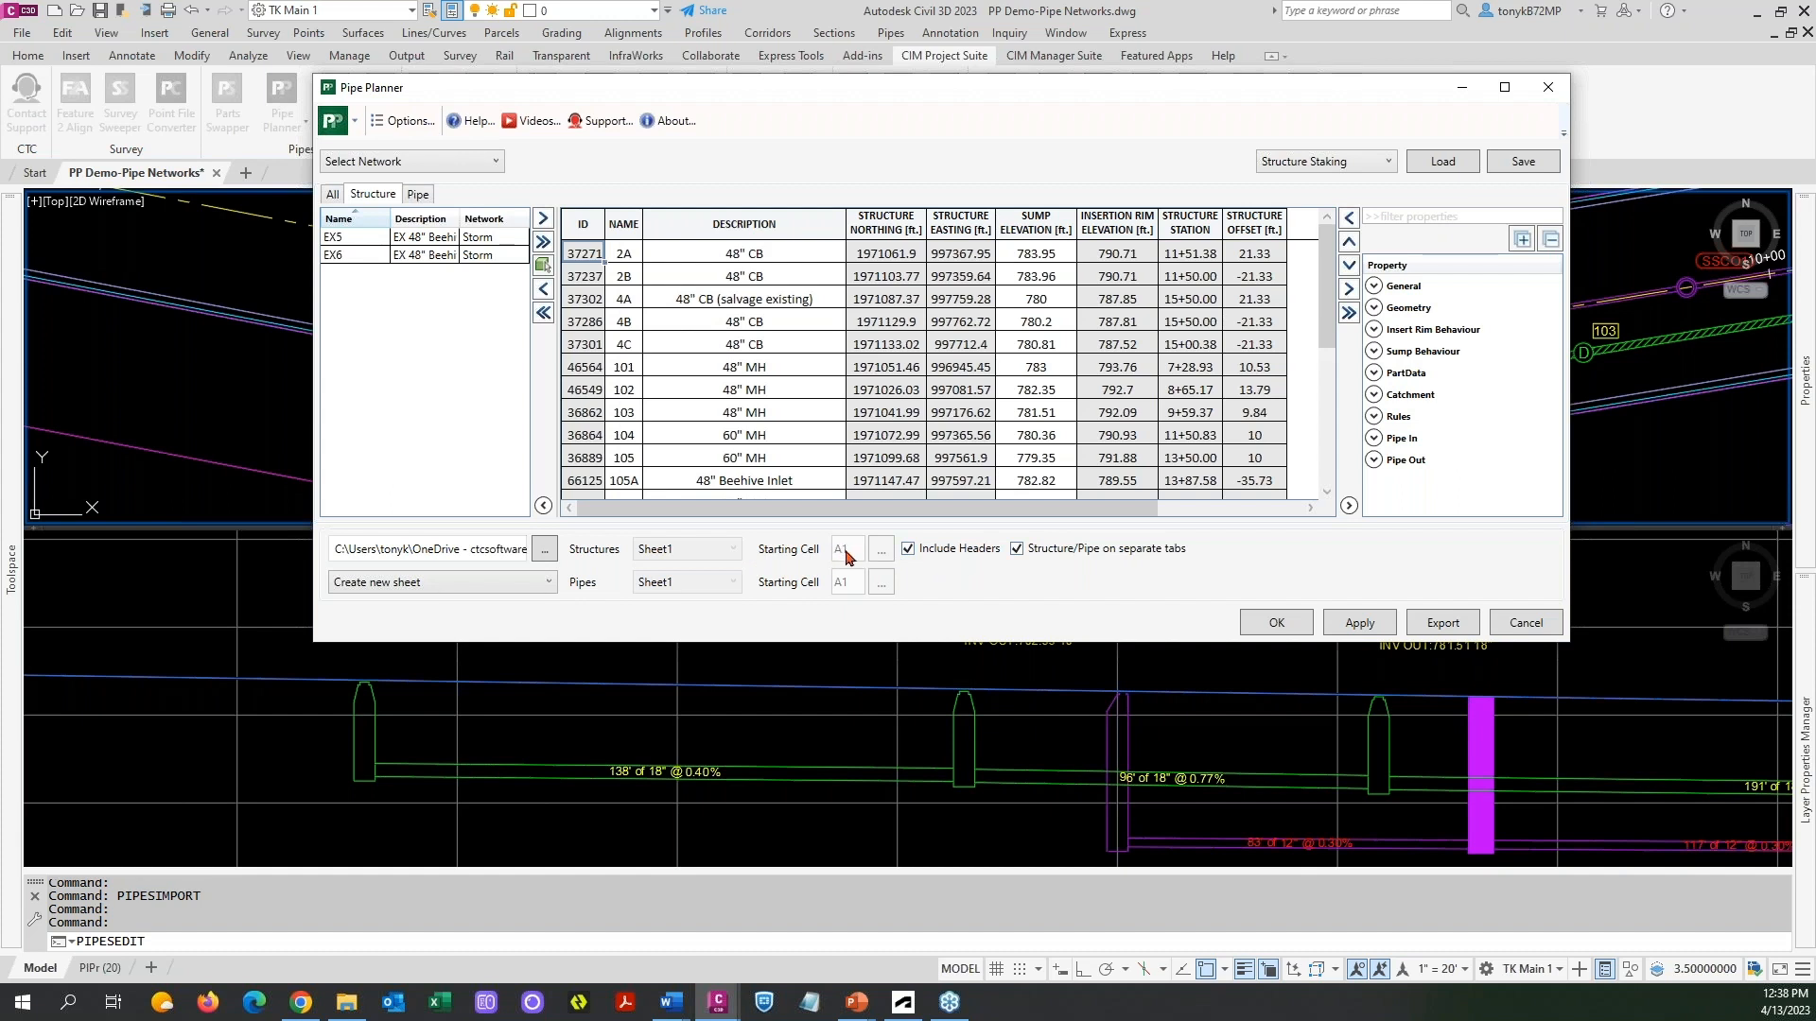
{"action": "left_click", "coordinate": [1438, 626]}
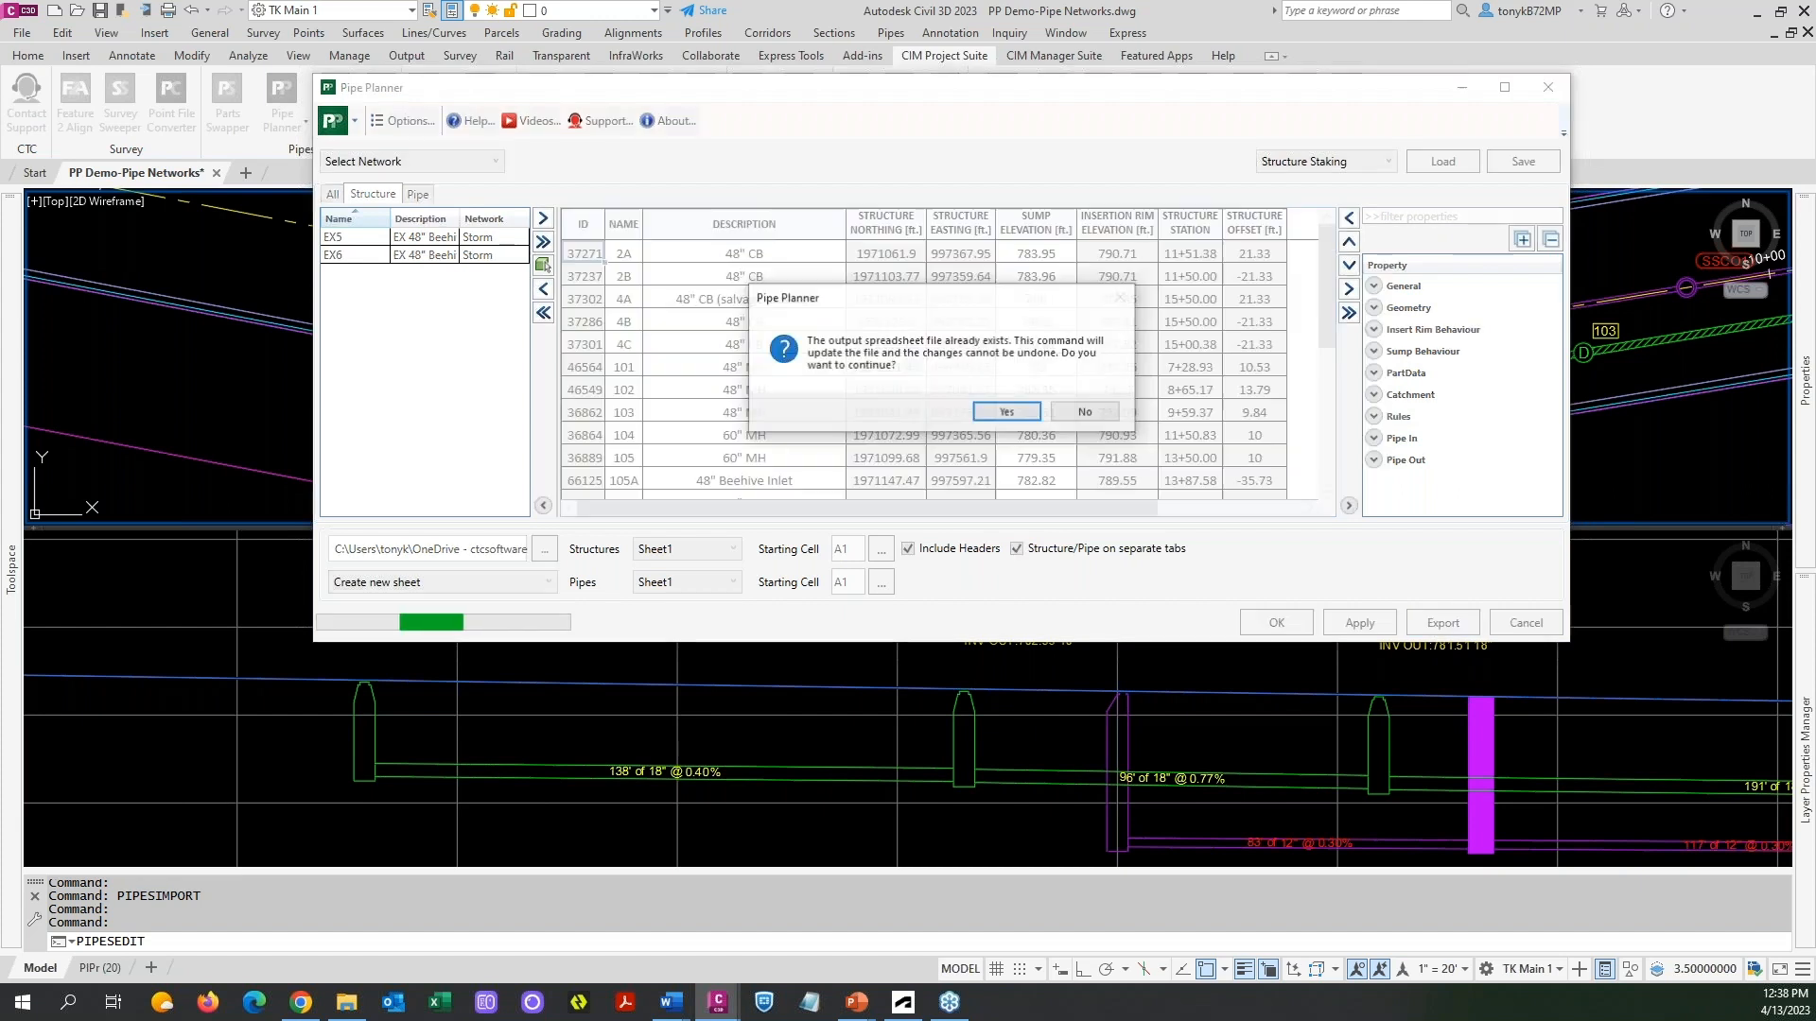
{"action": "left_click", "coordinate": [1007, 417]}
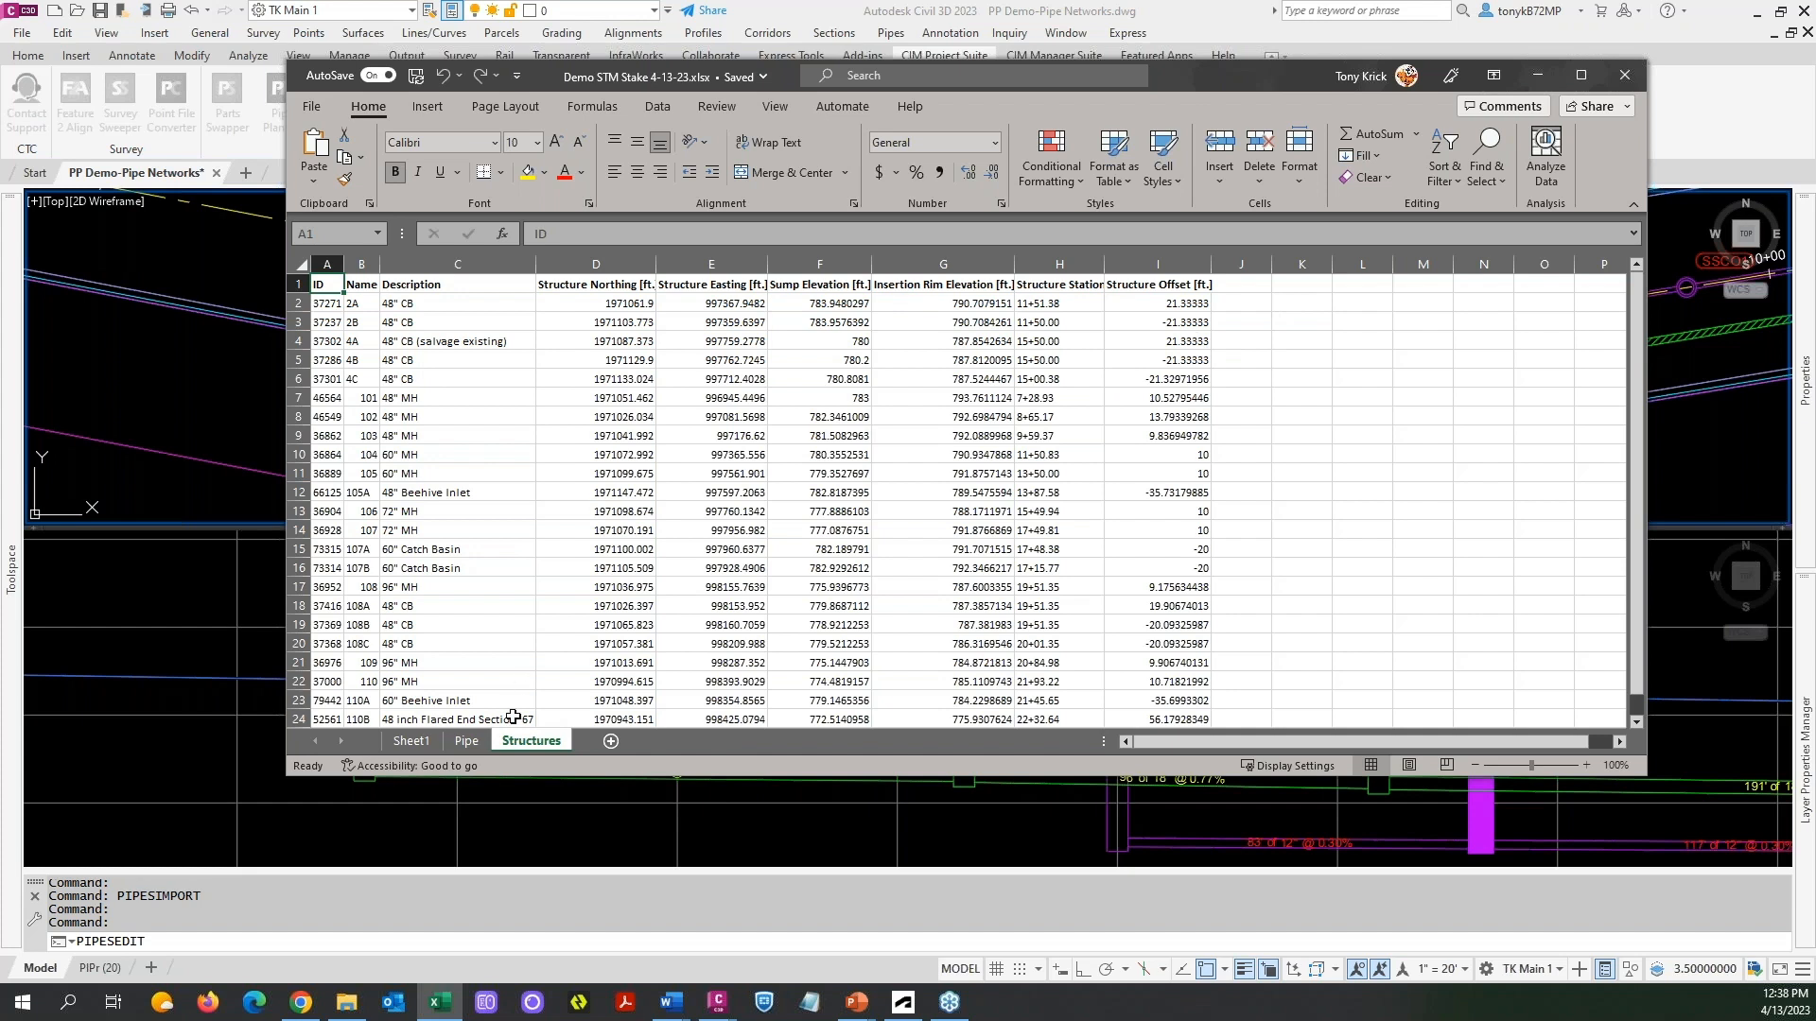
{"action": "left_click", "coordinate": [463, 744]}
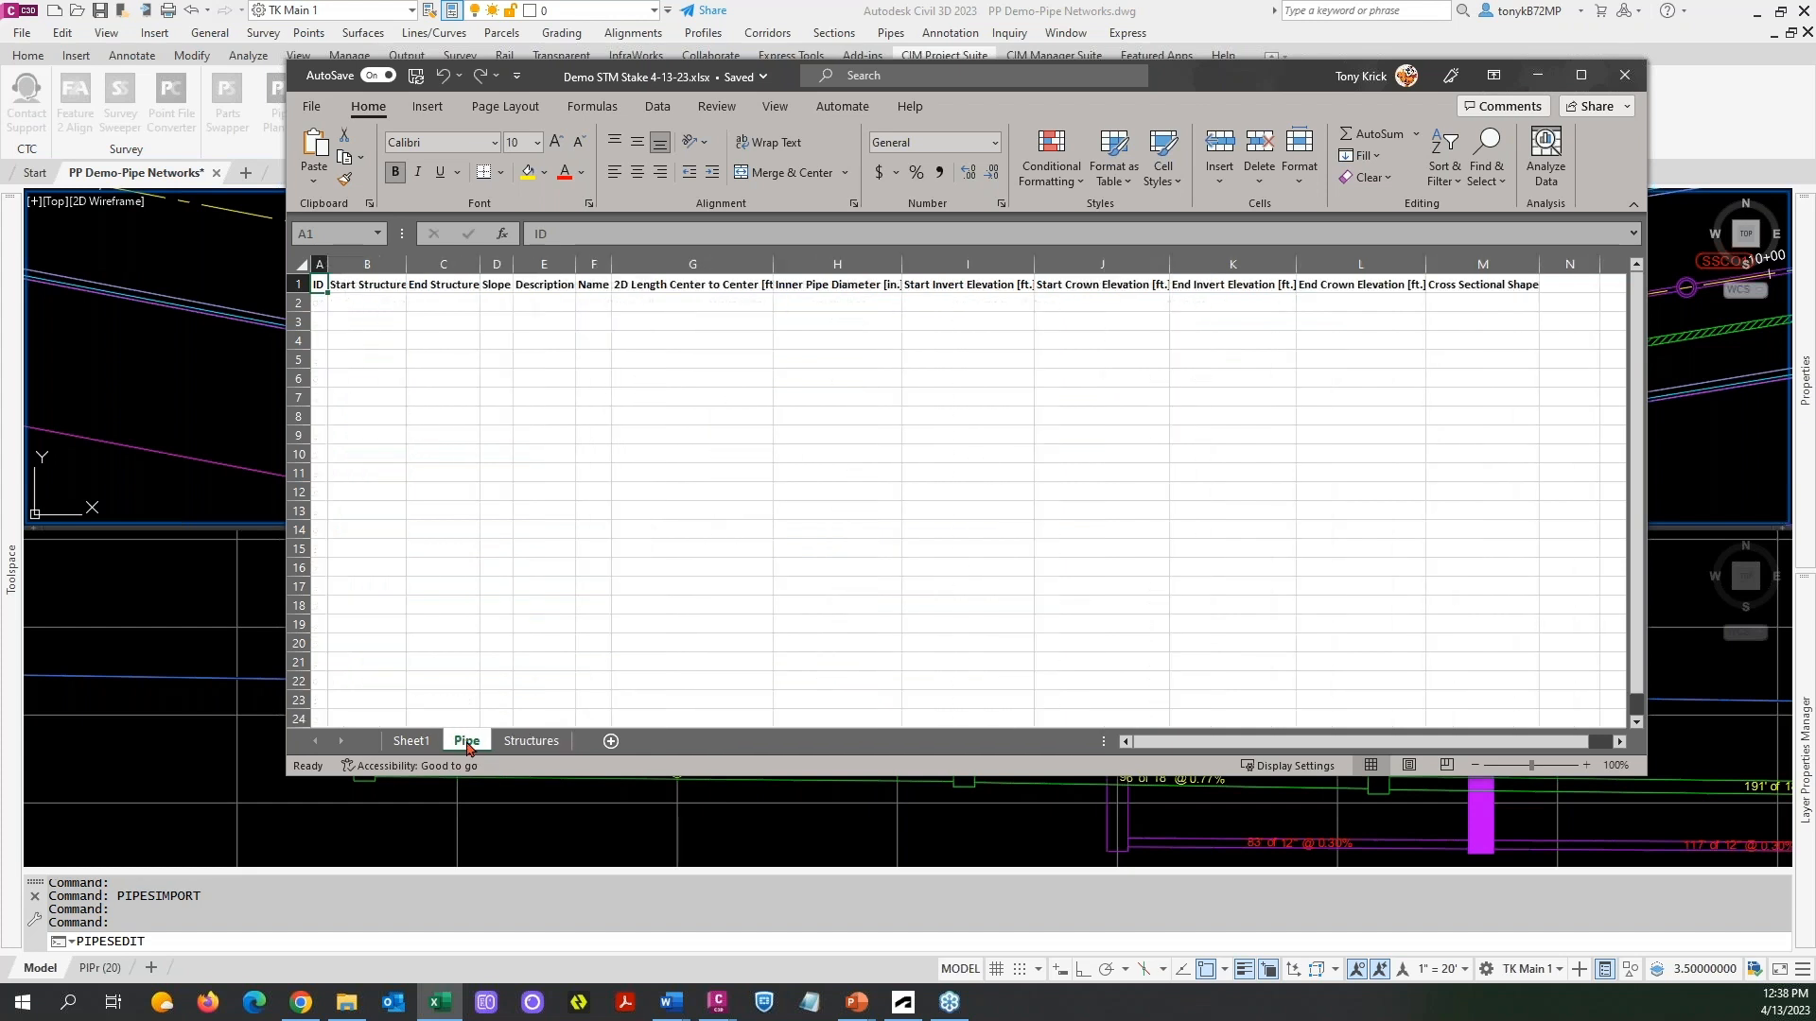
Delete the Pipe sheet and Sheet1 from the Demo STM Stake 4-13-23.xlsx workbook, check the header row on Structures, and close the workbook.
{"action": "right_click", "coordinate": [468, 748]}
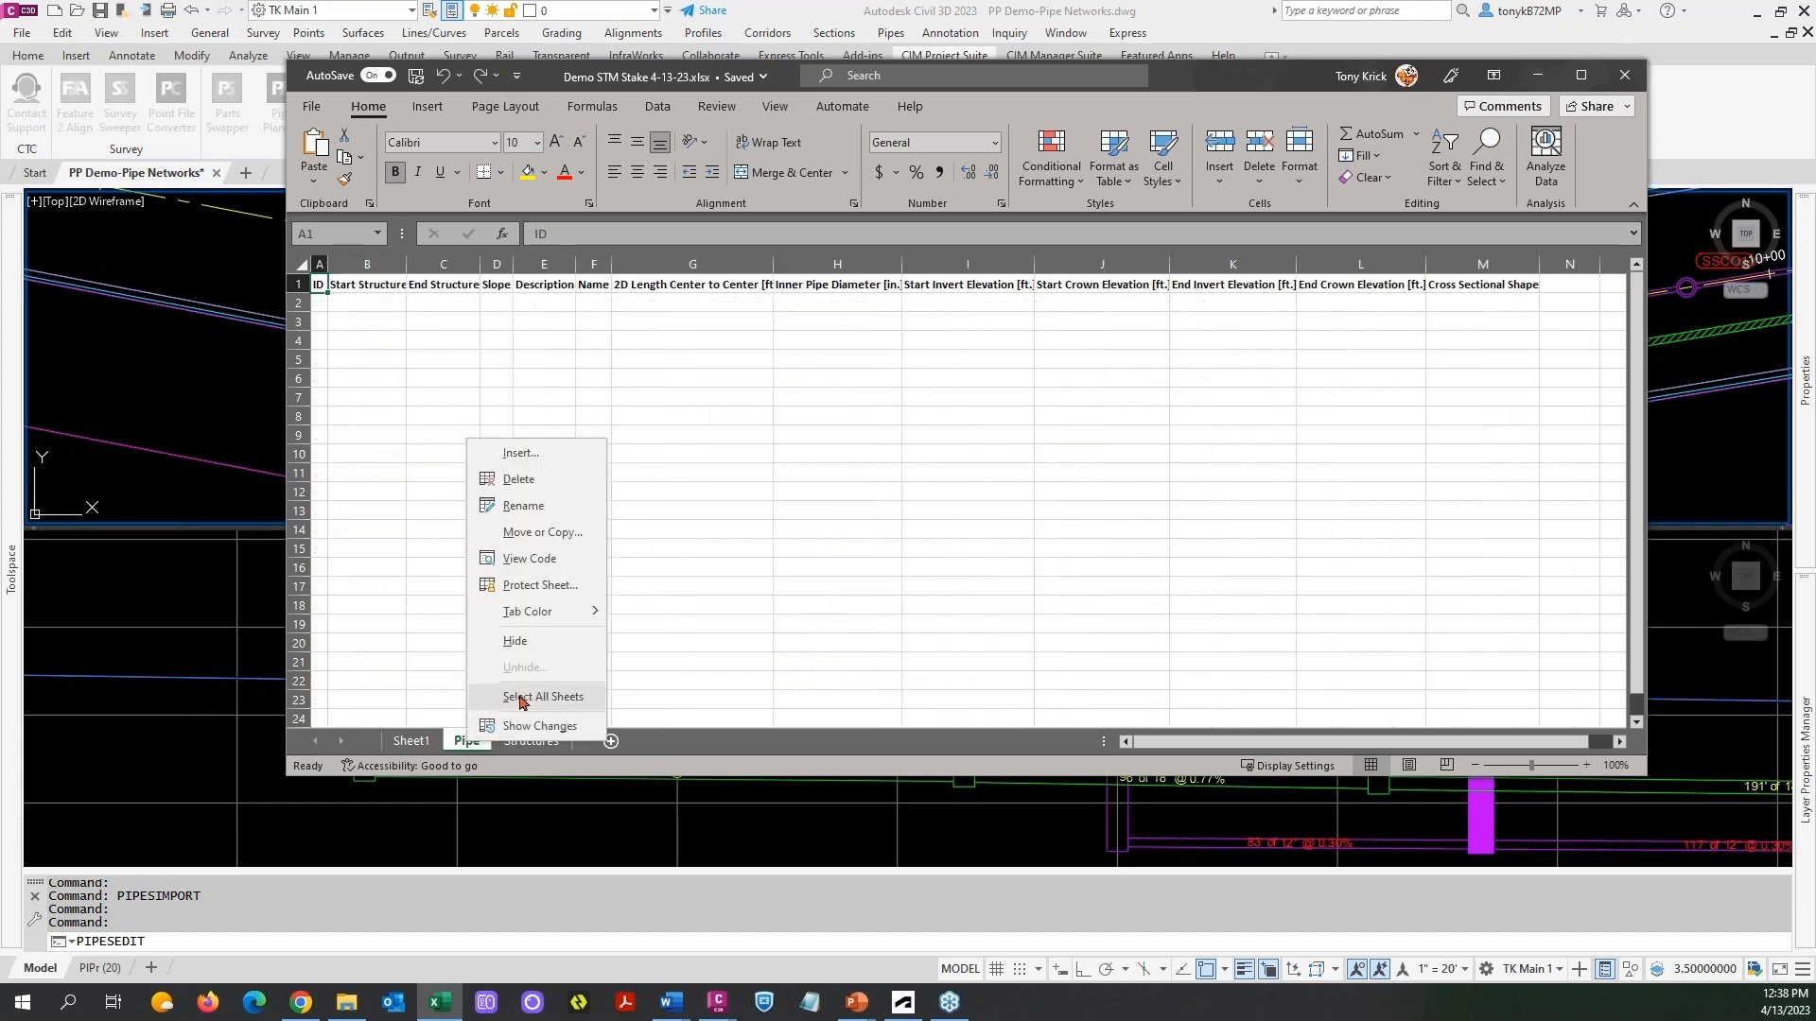
{"action": "left_click", "coordinate": [523, 479]}
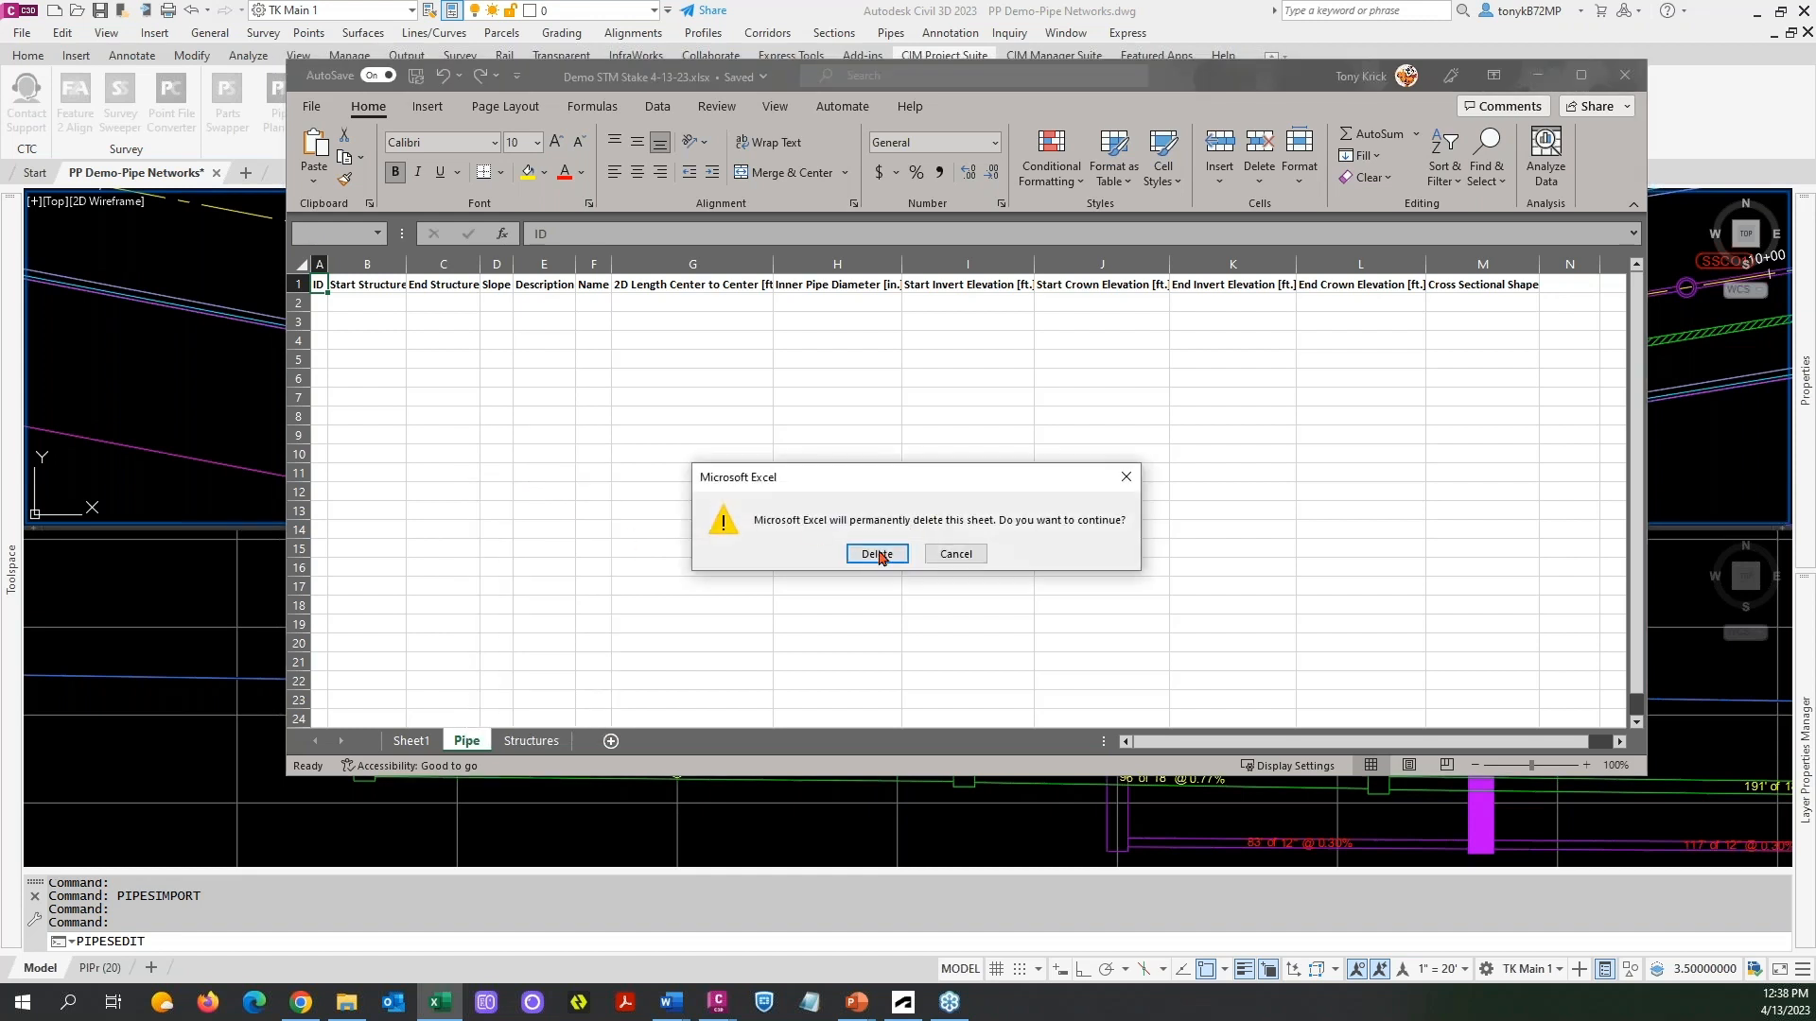
{"action": "left_click", "coordinate": [870, 554]}
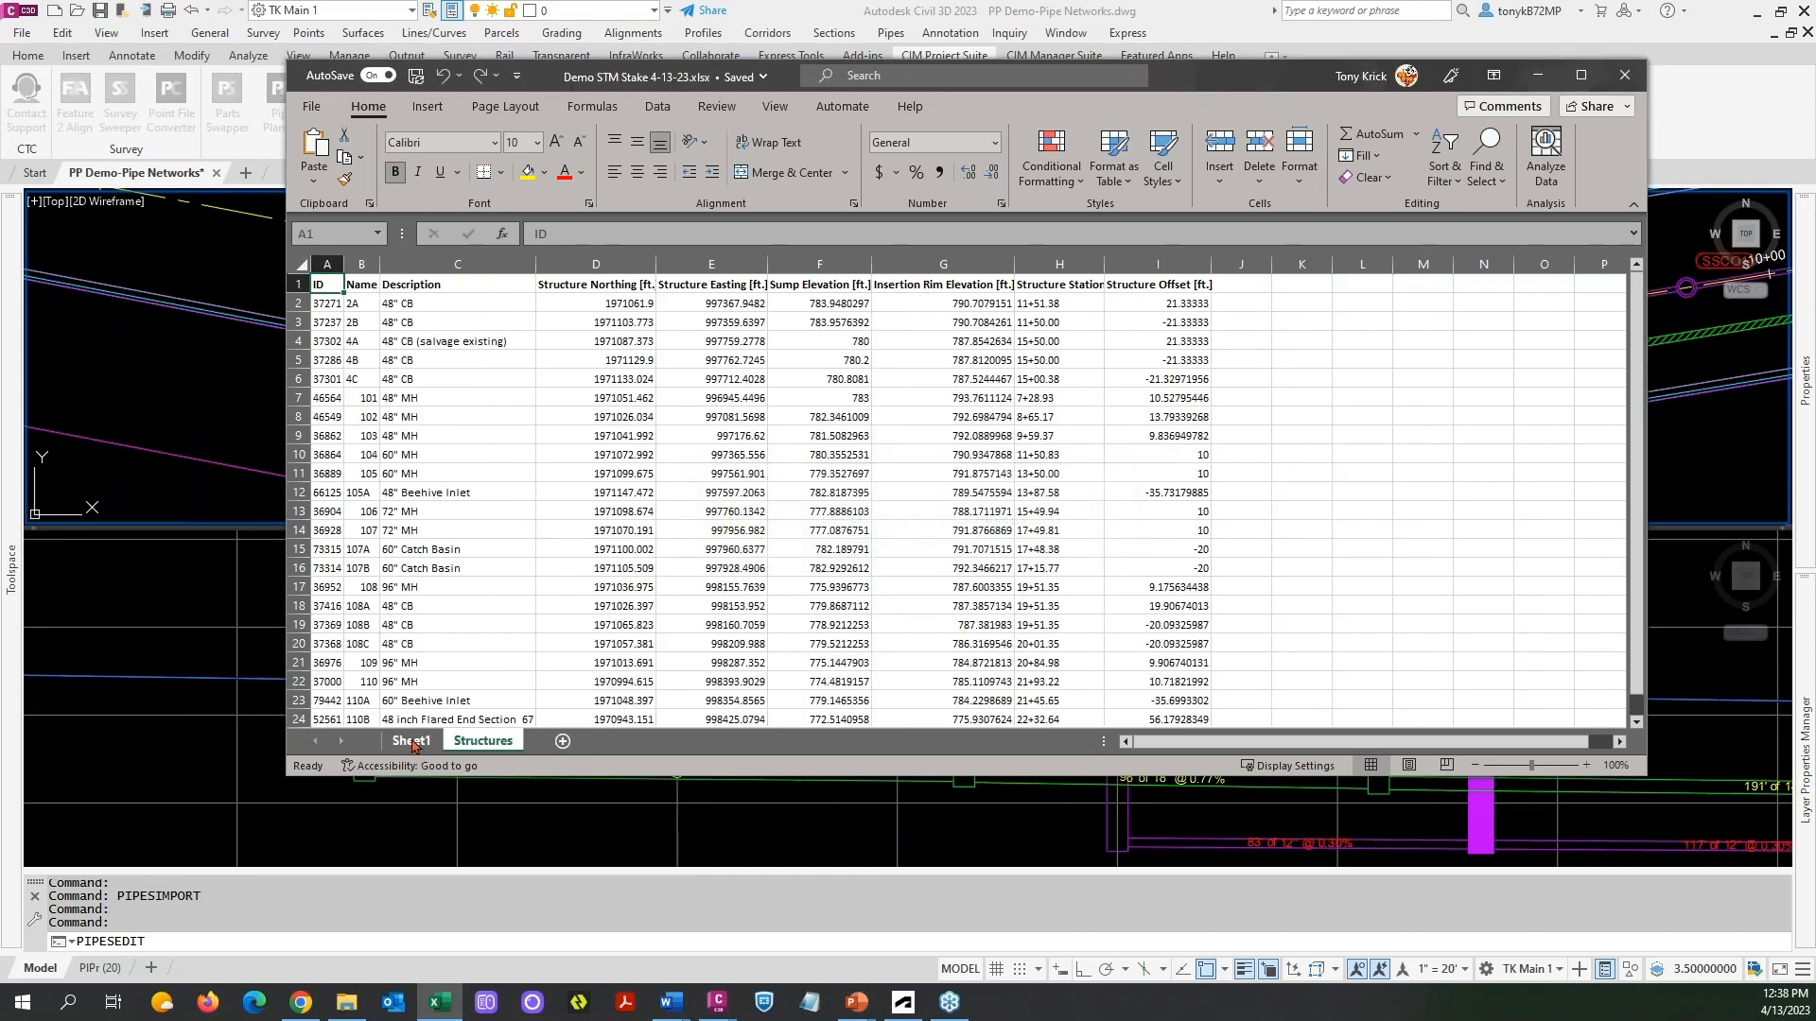
{"action": "right_click", "coordinate": [413, 743]}
{"action": "left_click", "coordinate": [464, 477]}
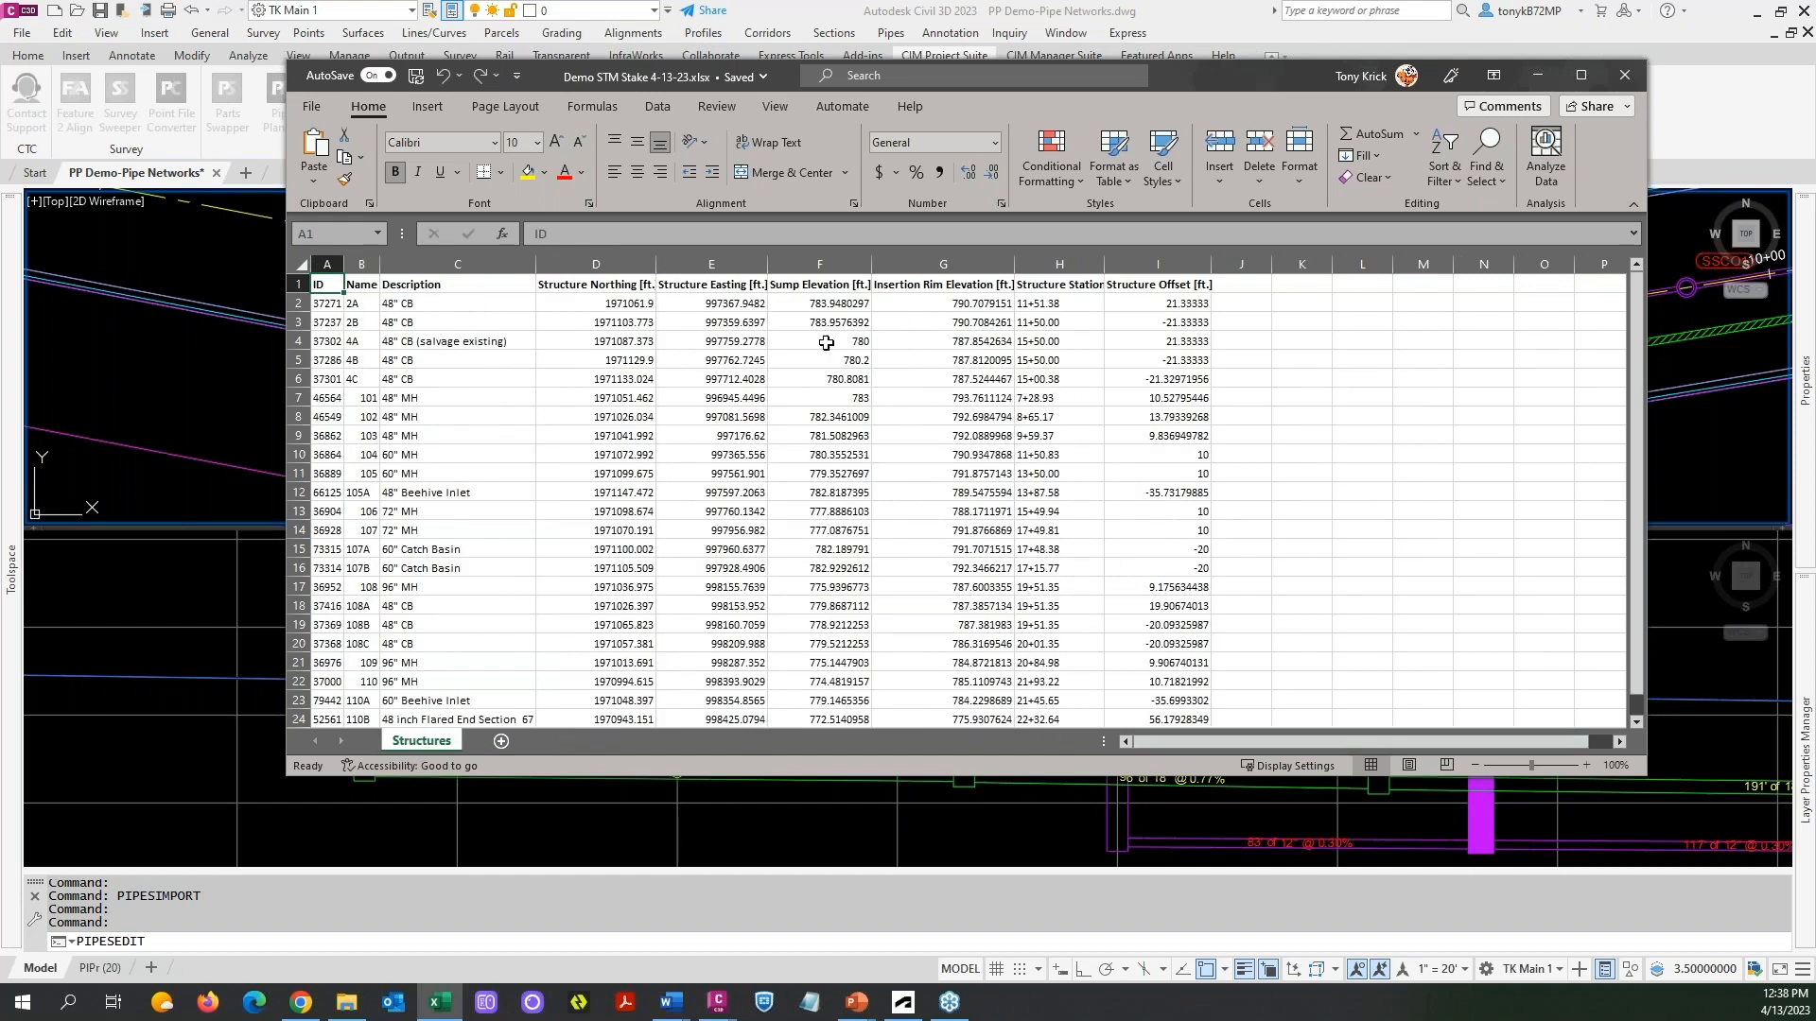
{"action": "left_click", "coordinate": [298, 284]}
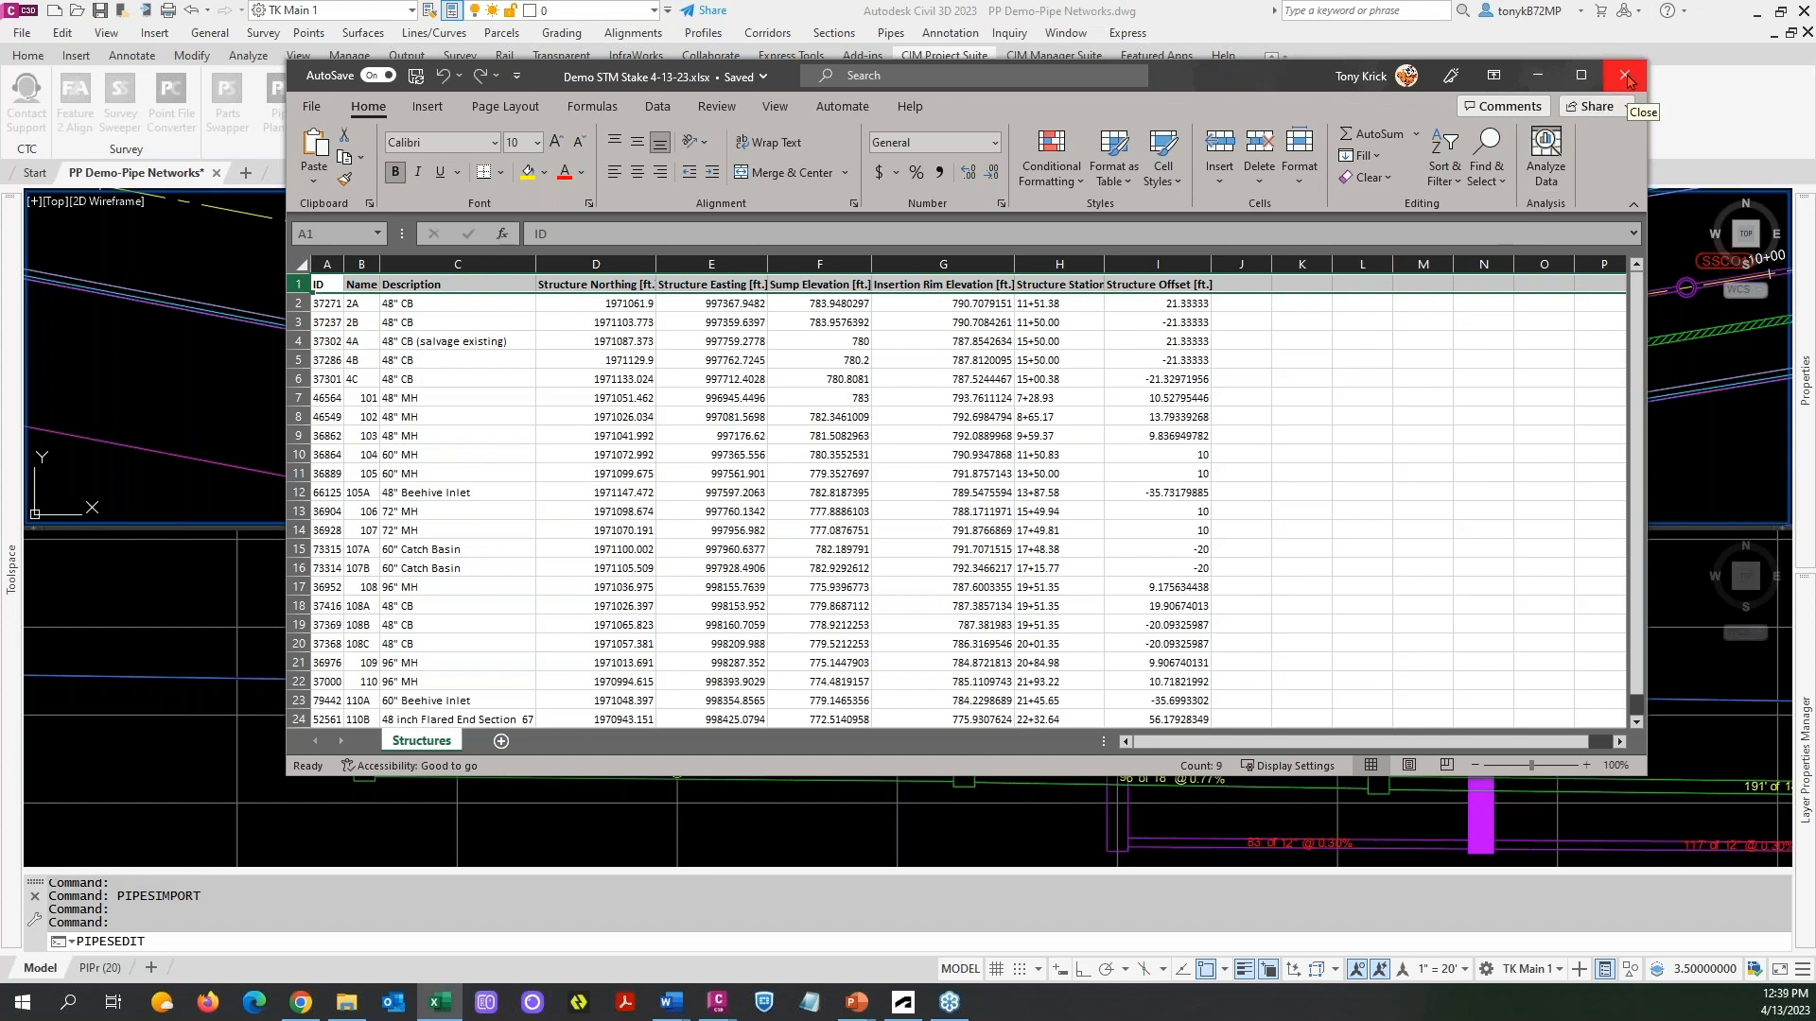
{"action": "left_click", "coordinate": [1626, 77]}
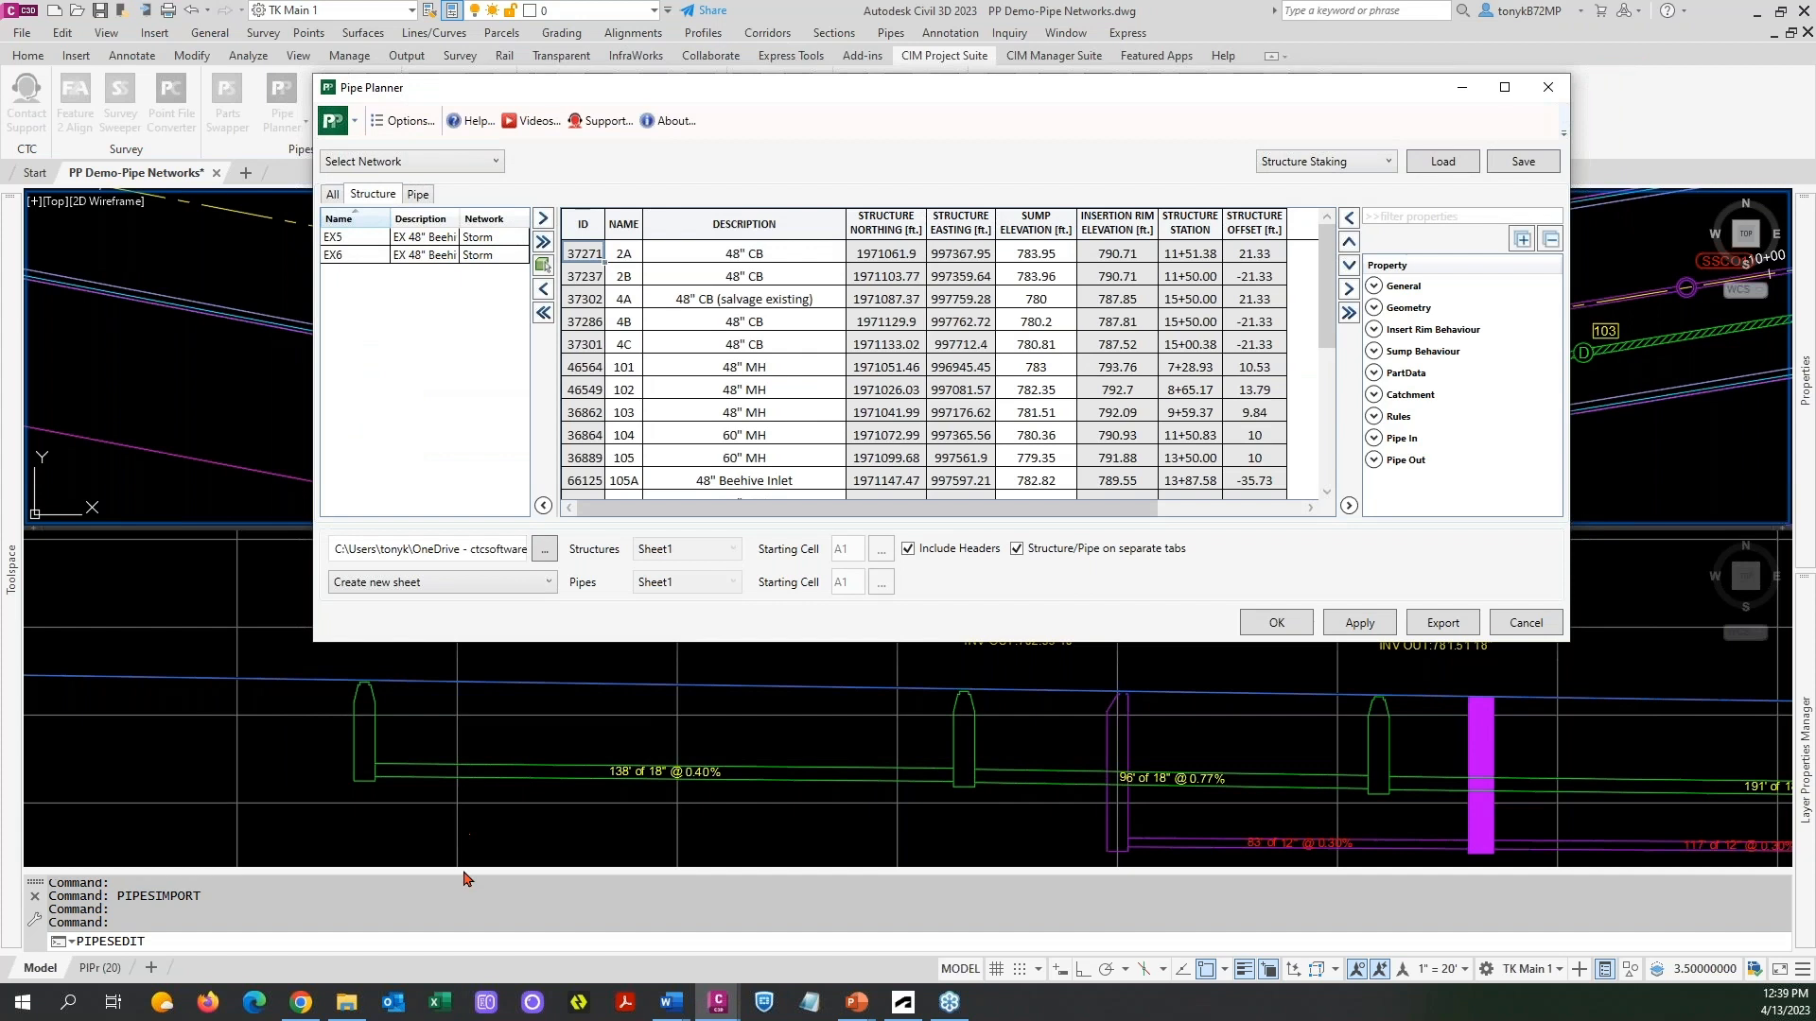
Open STM Struc Staking.xlsx from the Pipe Template folder in File Explorer, review its staking columns, and close it.
{"action": "left_click", "coordinate": [344, 1003]}
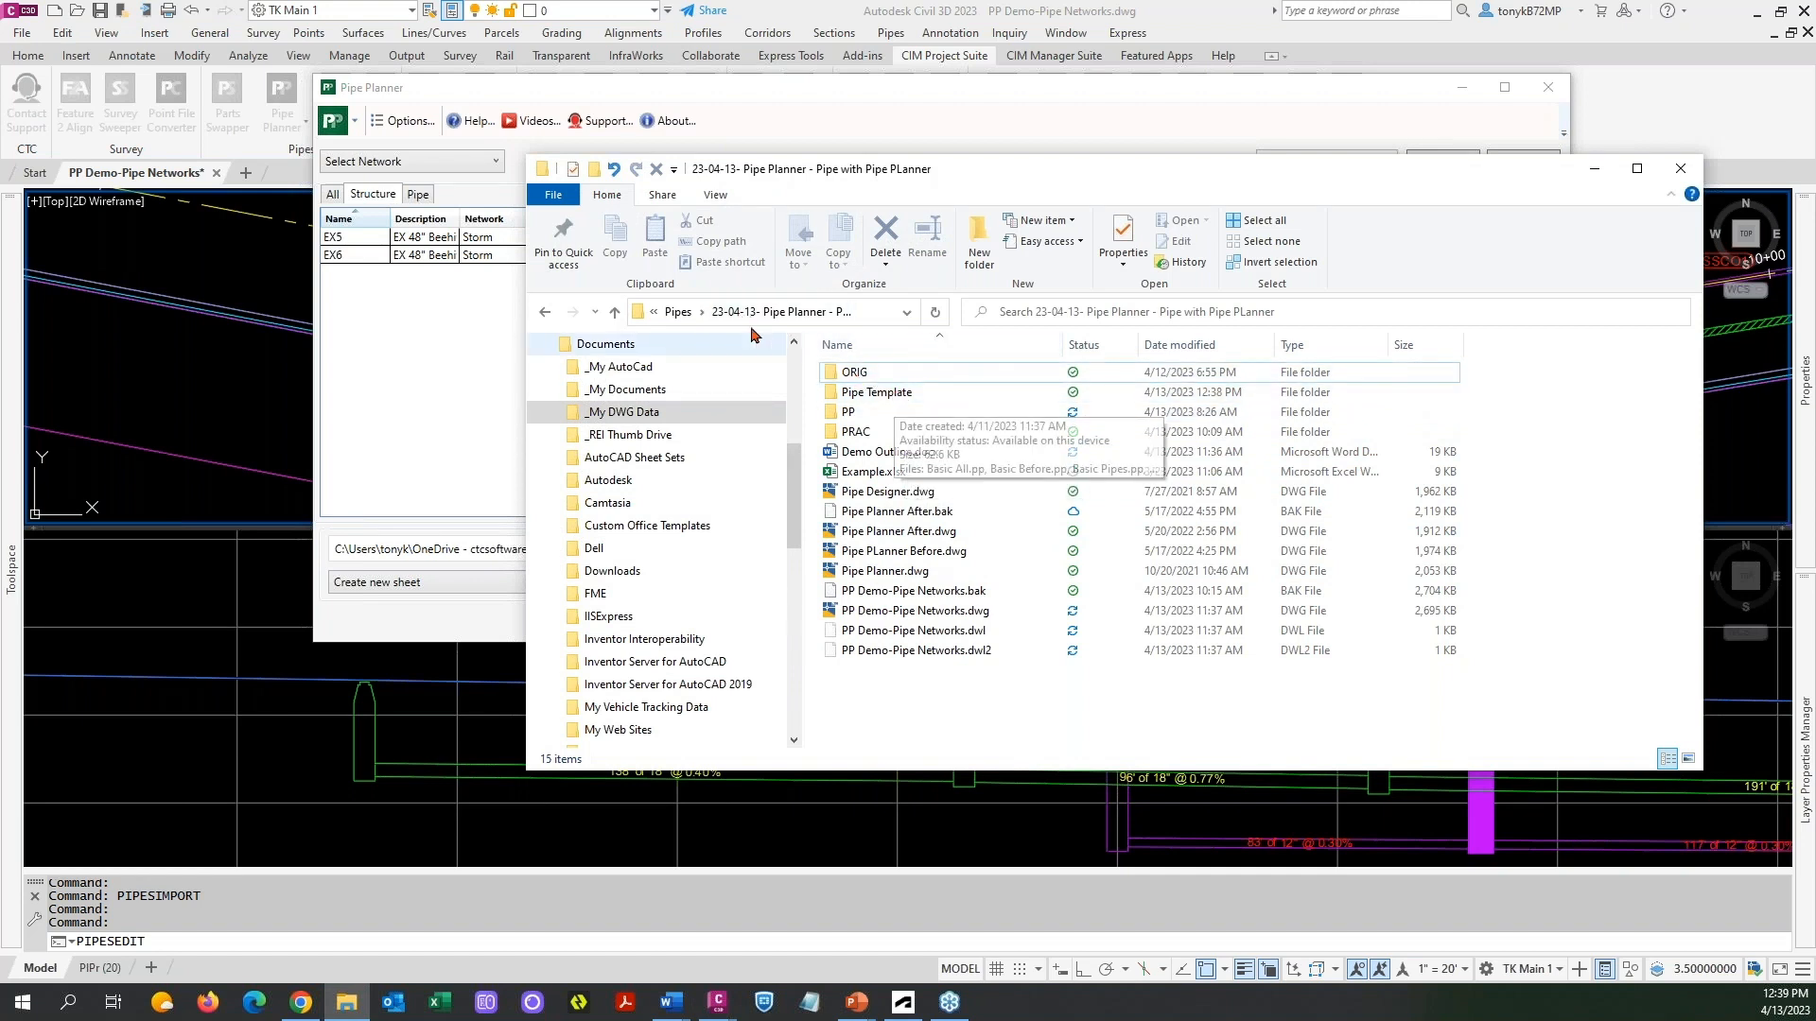
{"action": "left_click", "coordinate": [879, 395]}
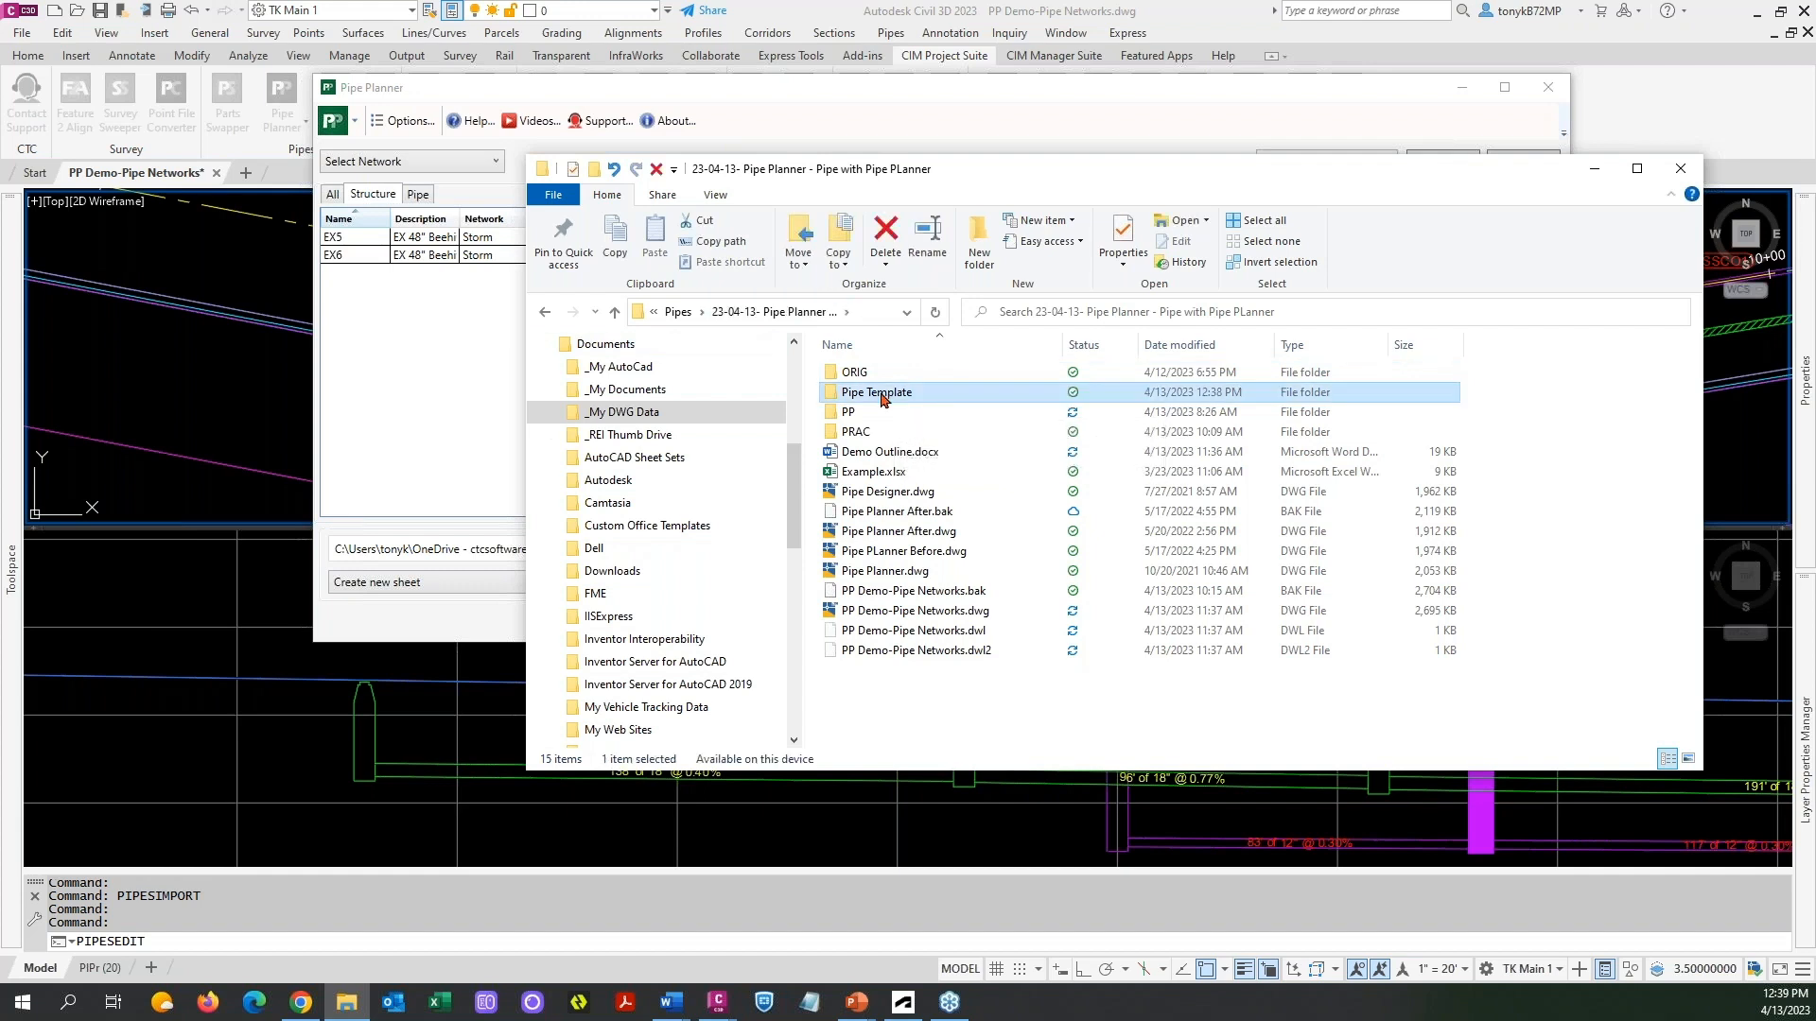
{"action": "double_click", "coordinate": [881, 394]}
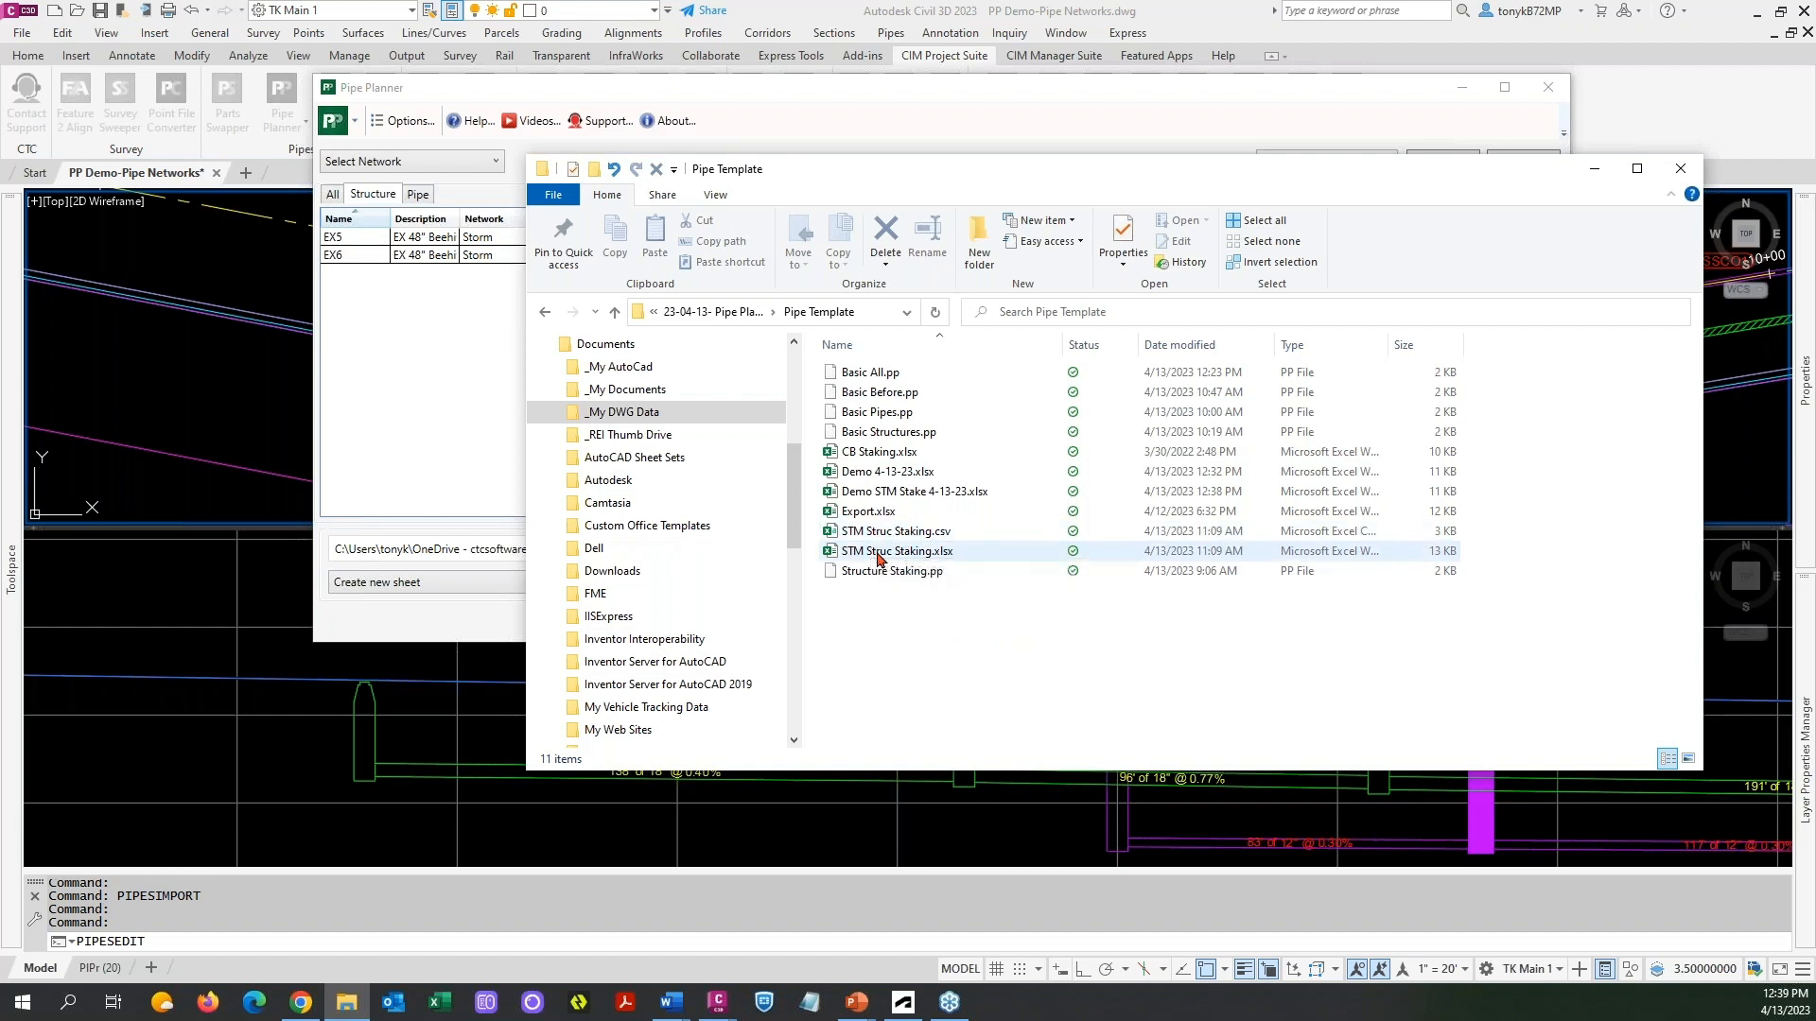
{"action": "left_click", "coordinate": [878, 553]}
{"action": "double_click", "coordinate": [877, 556]}
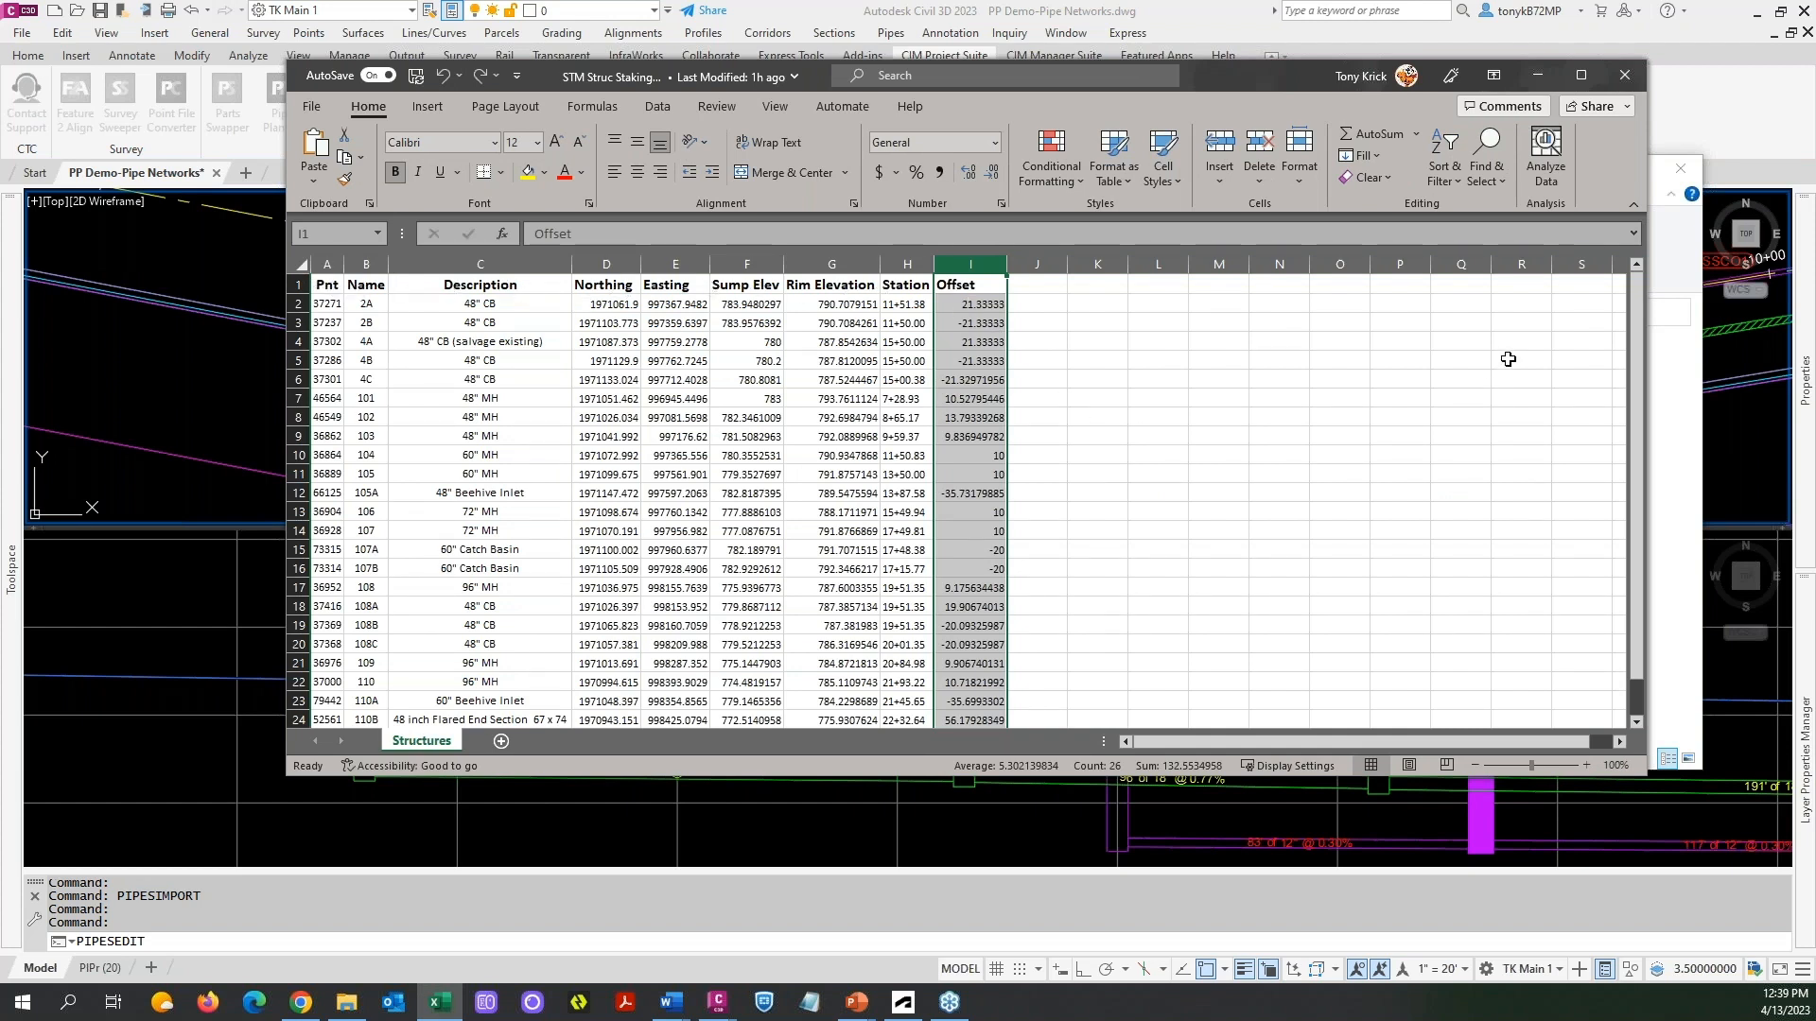
{"action": "left_click", "coordinate": [1626, 81]}
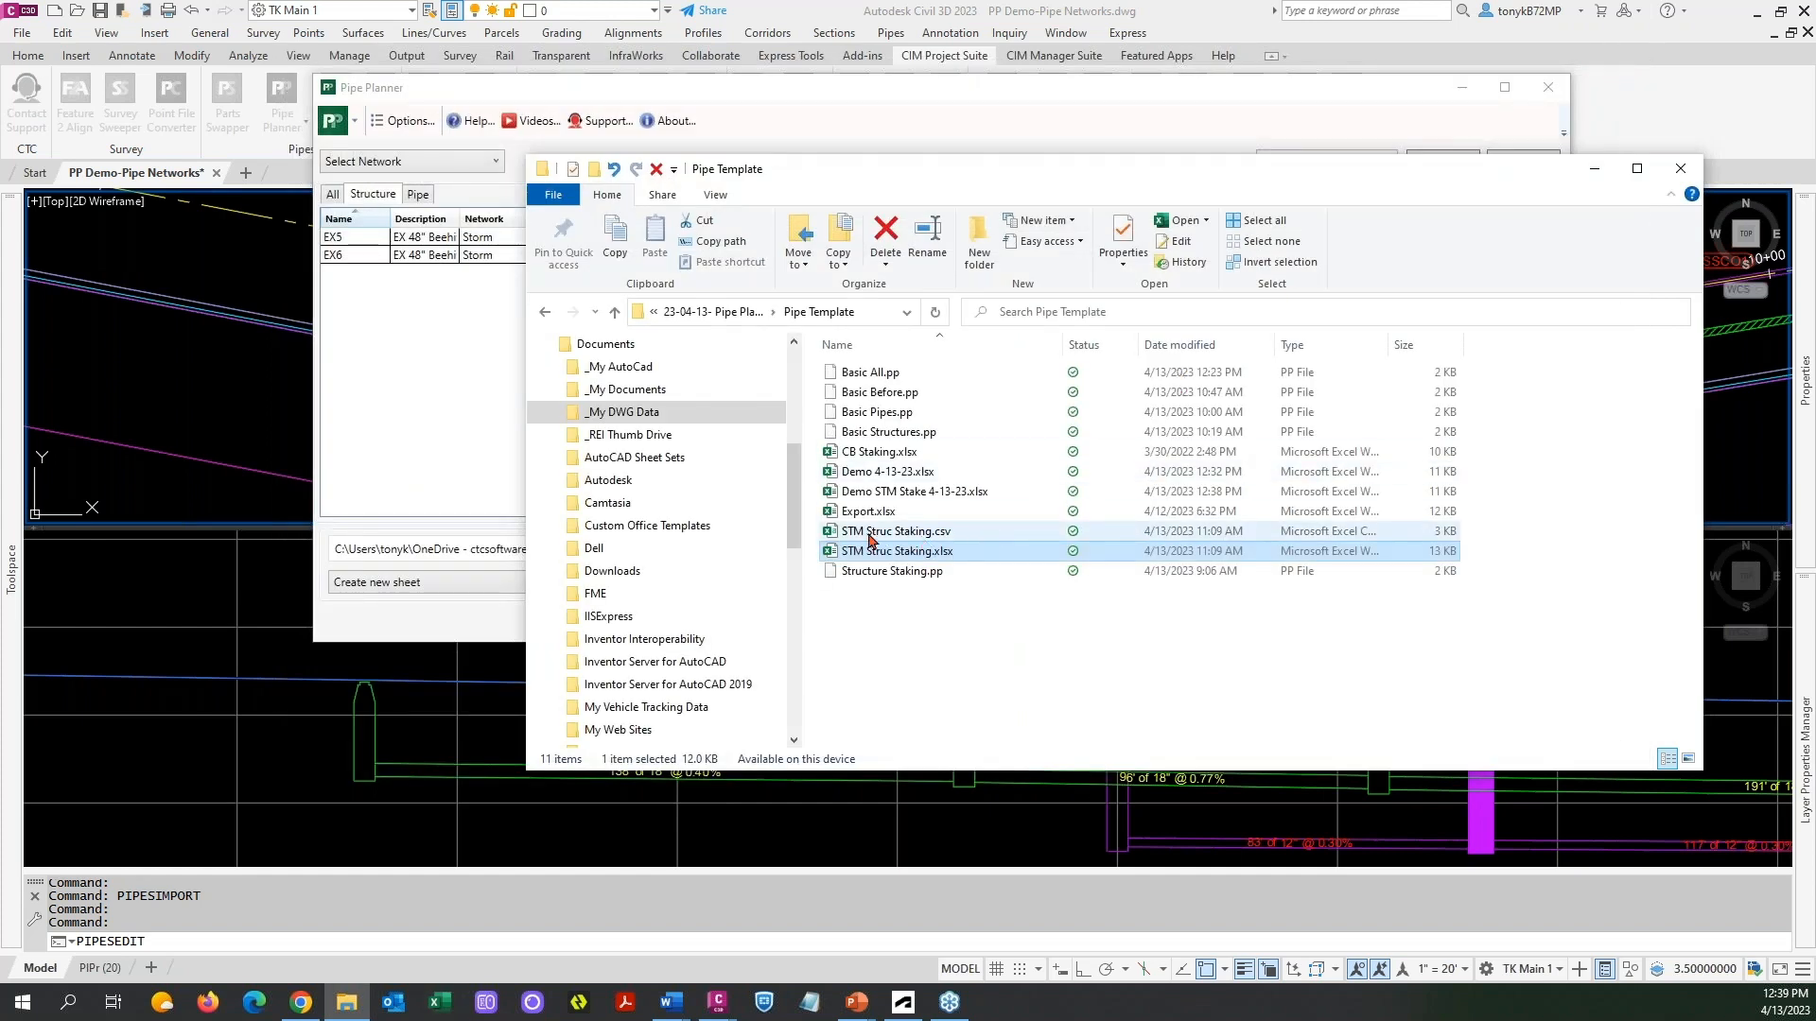
Open STM Struc Staking.csv, delete its header row, then save and close the file.
{"action": "double_click", "coordinate": [871, 533]}
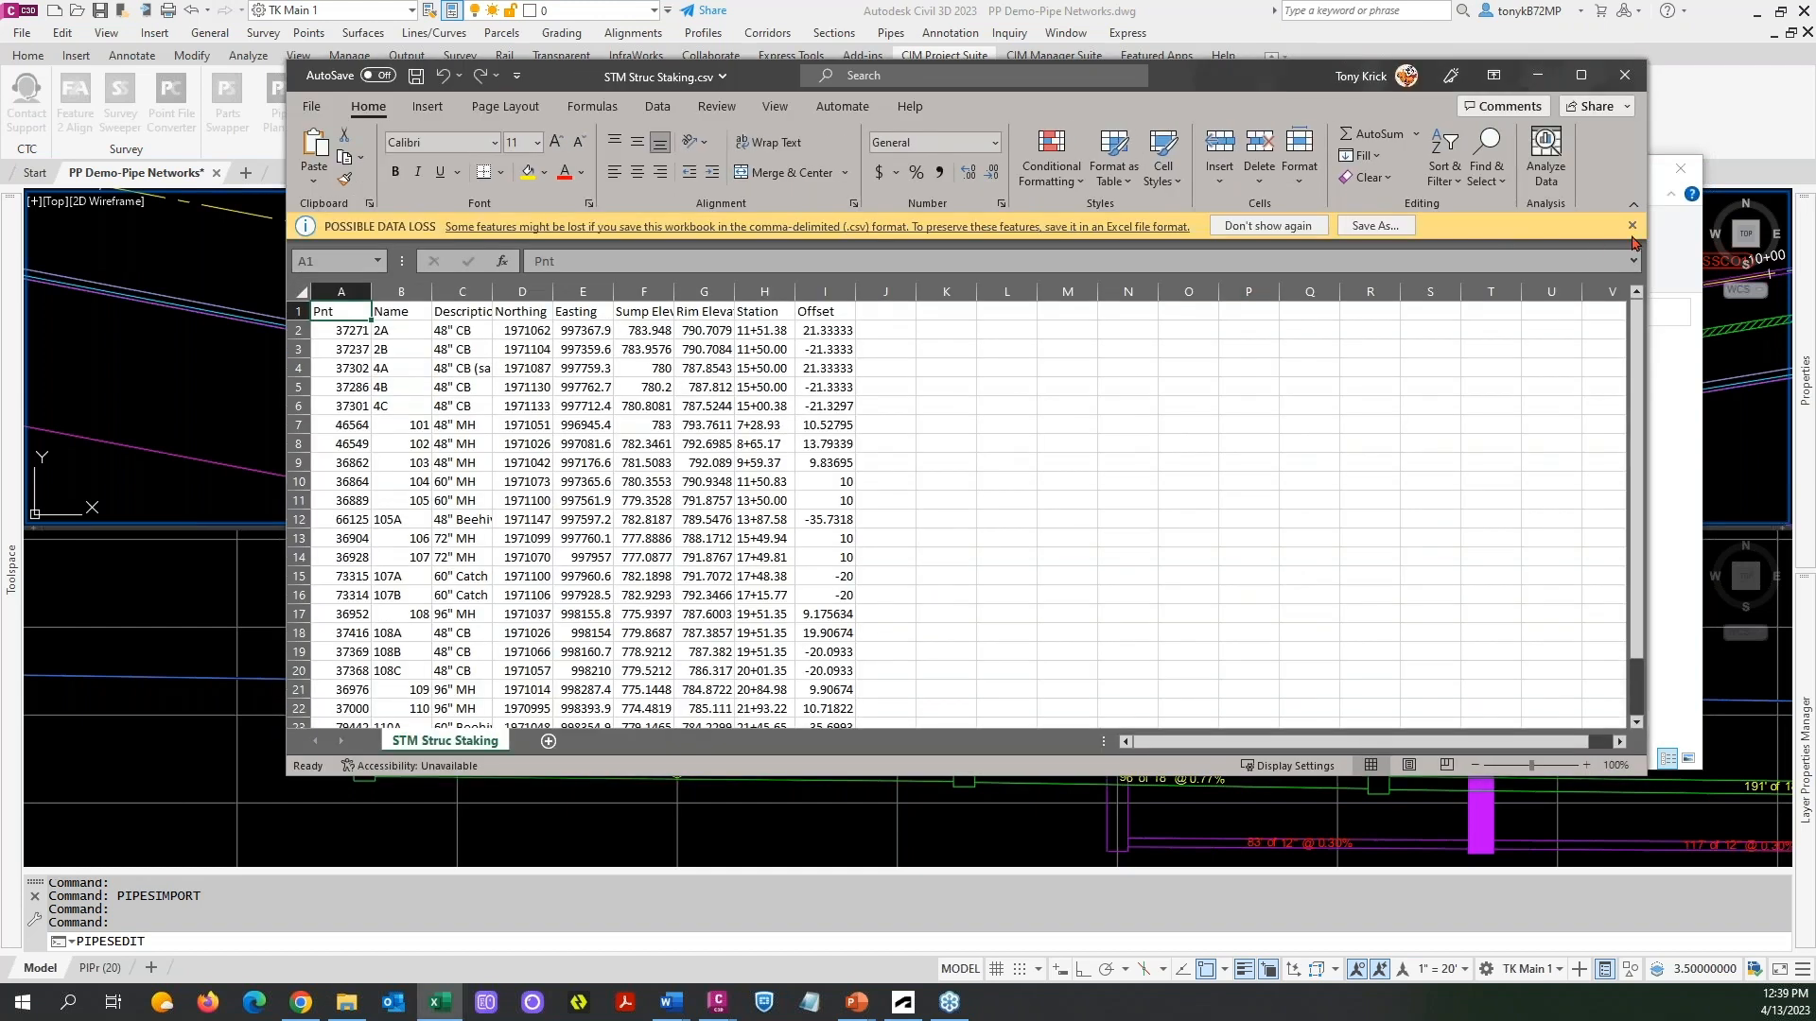
{"action": "left_click", "coordinate": [1631, 226]}
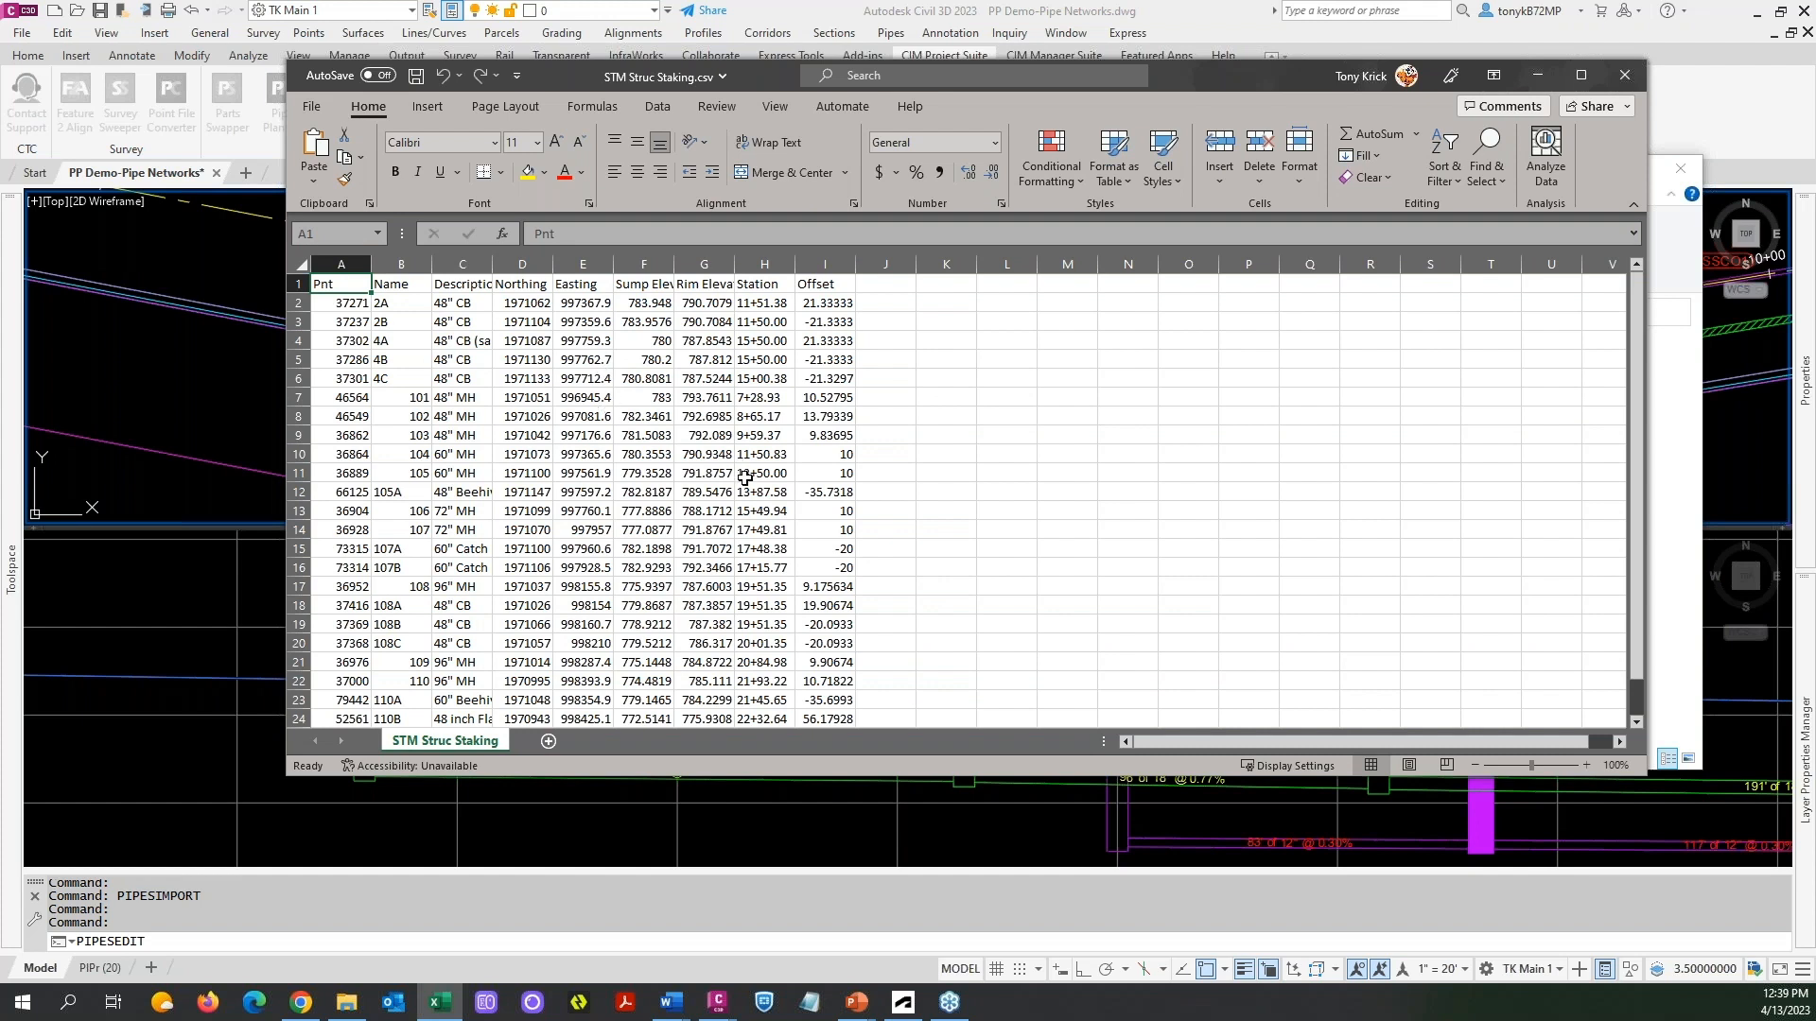
{"action": "scroll", "coordinate": [743, 473], "scroll_direction": "down", "scroll_amount": 2}
{"action": "scroll", "coordinate": [746, 479], "scroll_direction": "up", "scroll_amount": 2}
{"action": "left_click", "coordinate": [298, 284]}
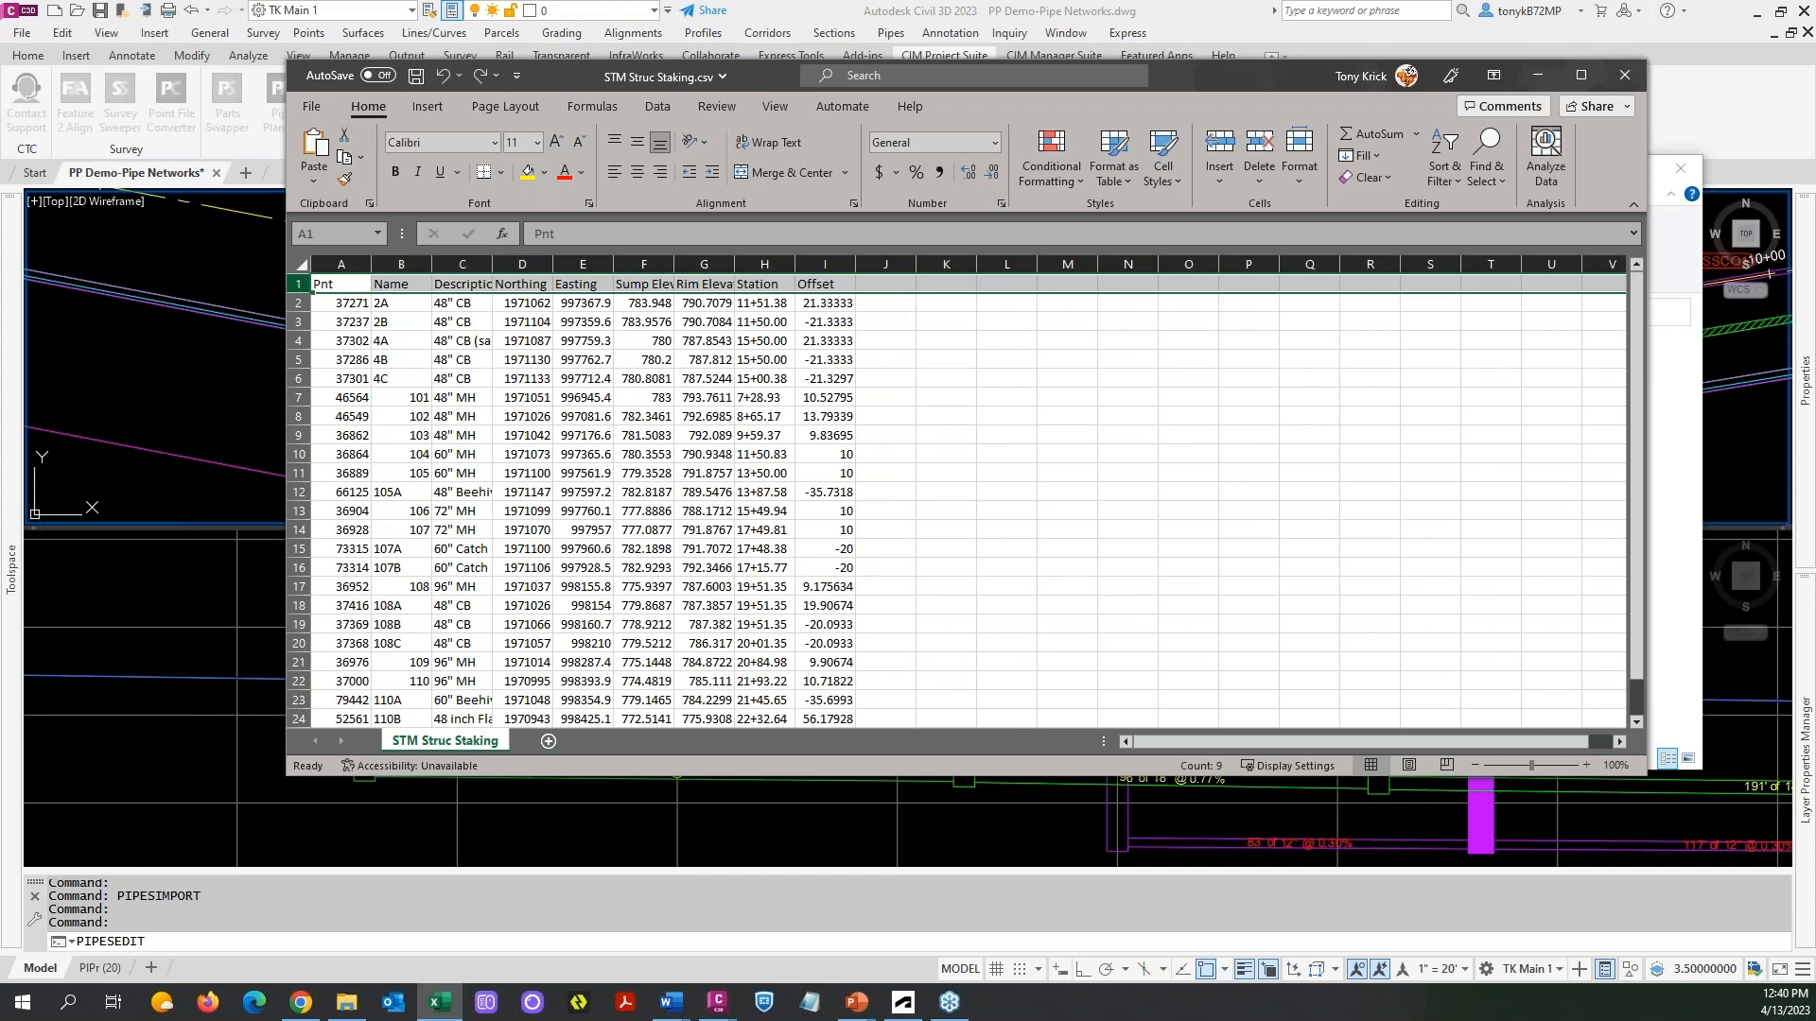
{"action": "right_click", "coordinate": [301, 284]}
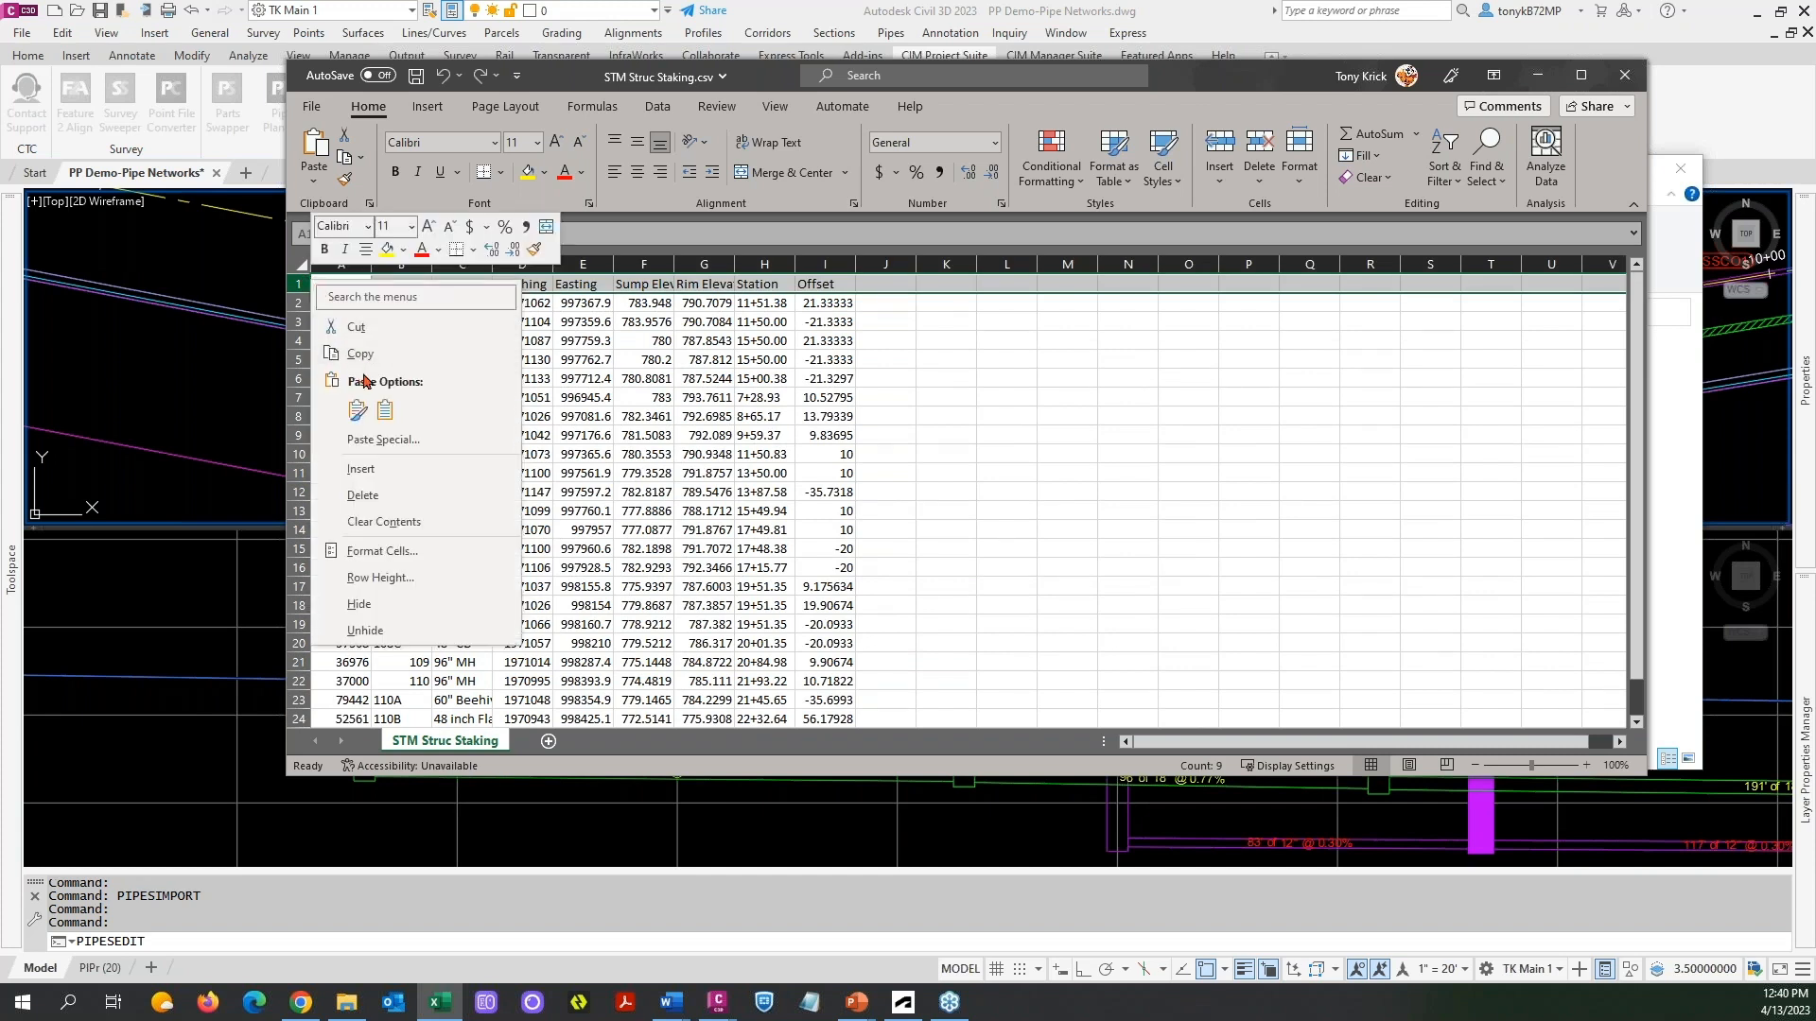
{"action": "left_click", "coordinate": [363, 495]}
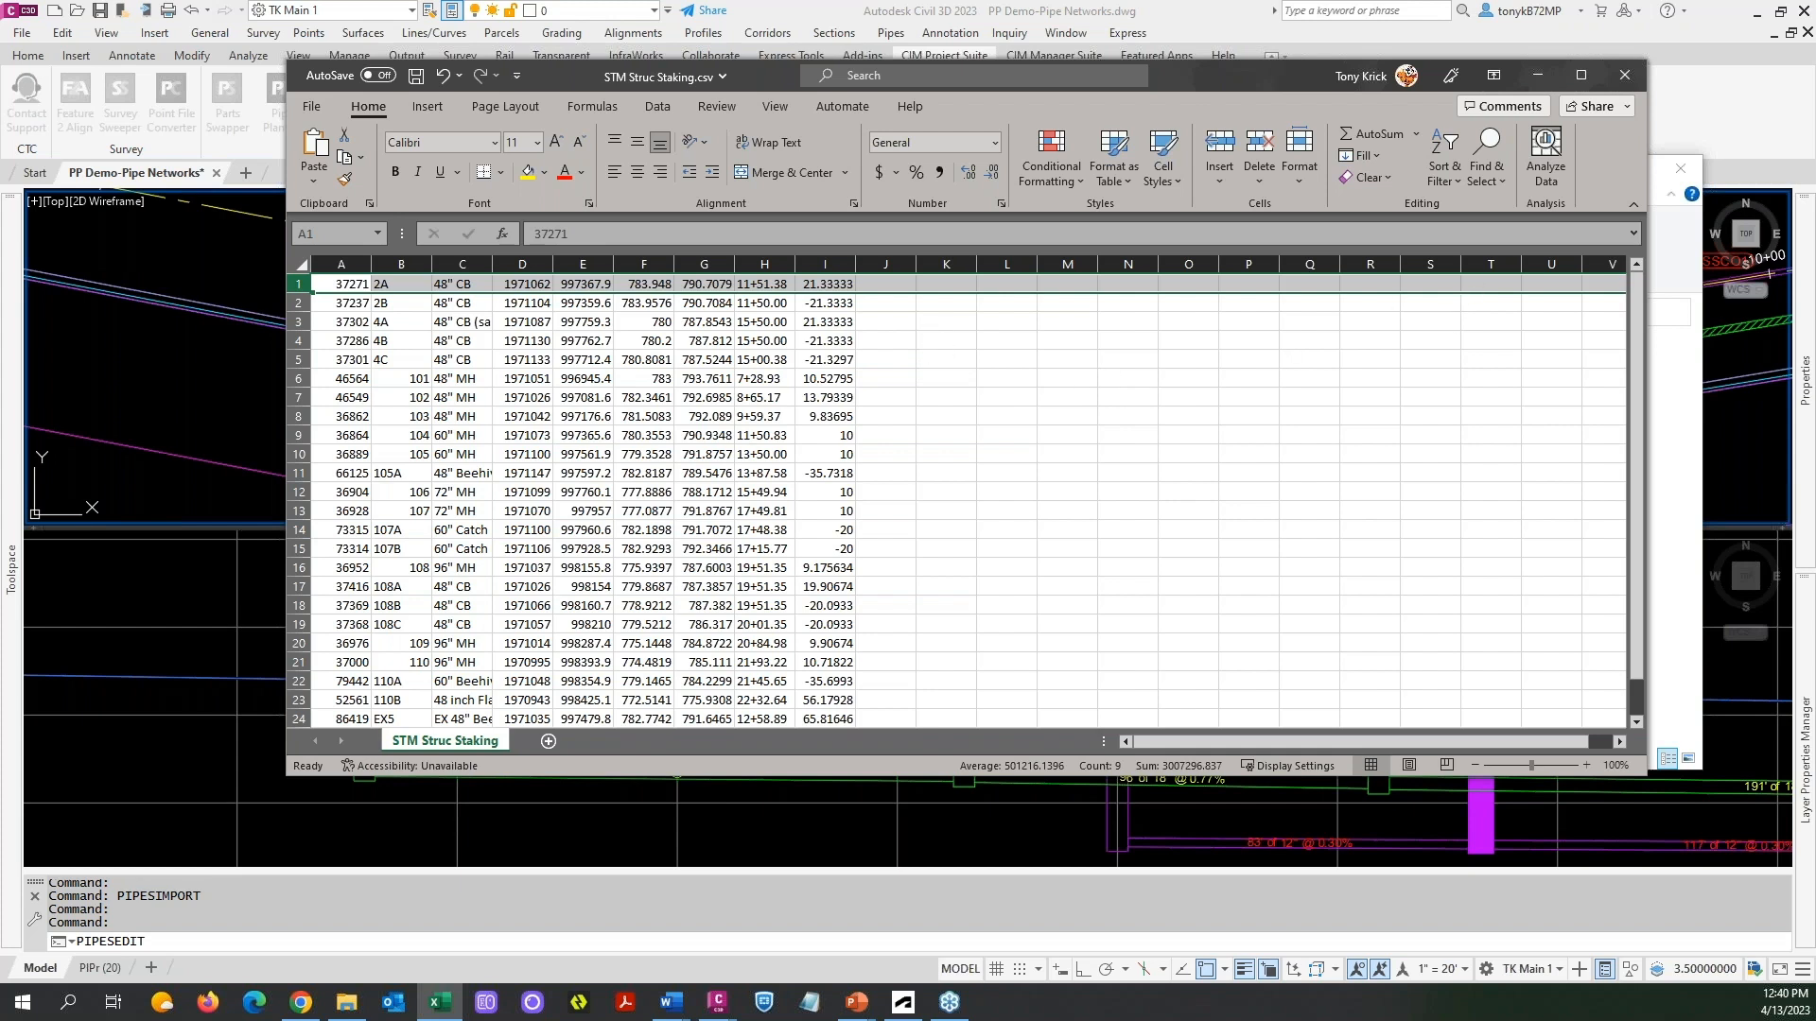
{"action": "left_click", "coordinate": [416, 74]}
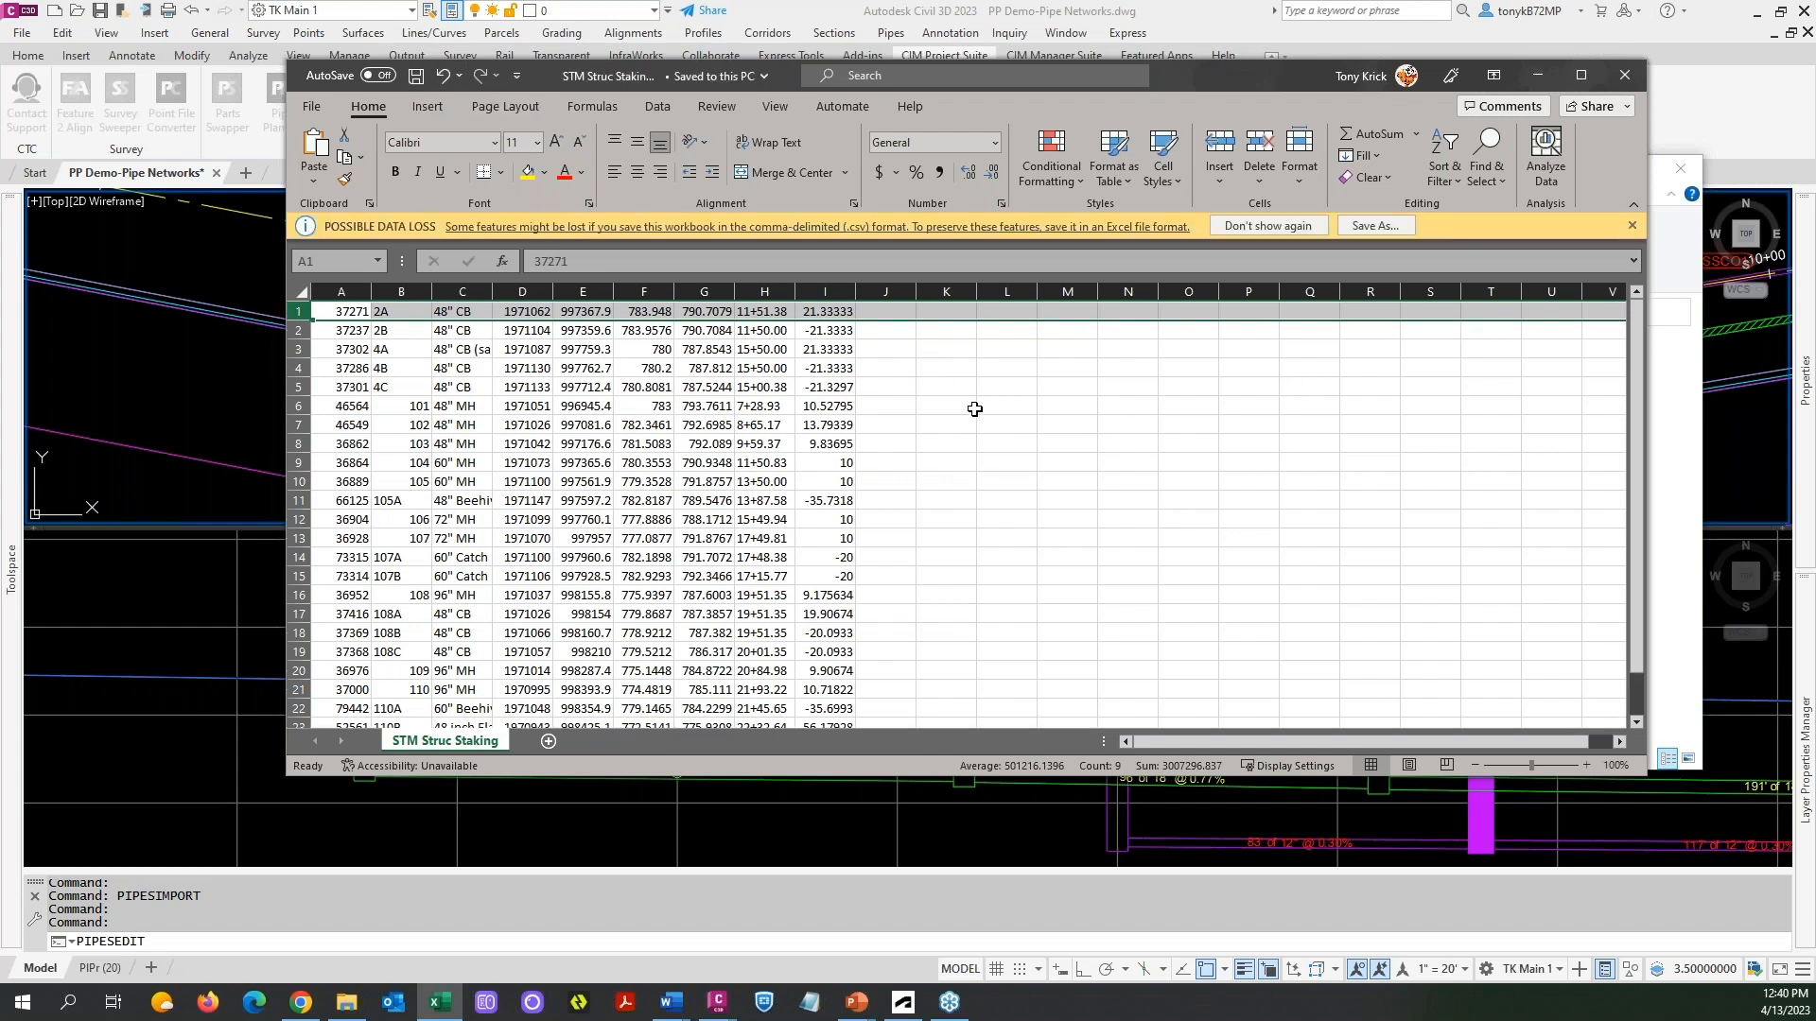
{"action": "left_click", "coordinate": [1626, 76]}
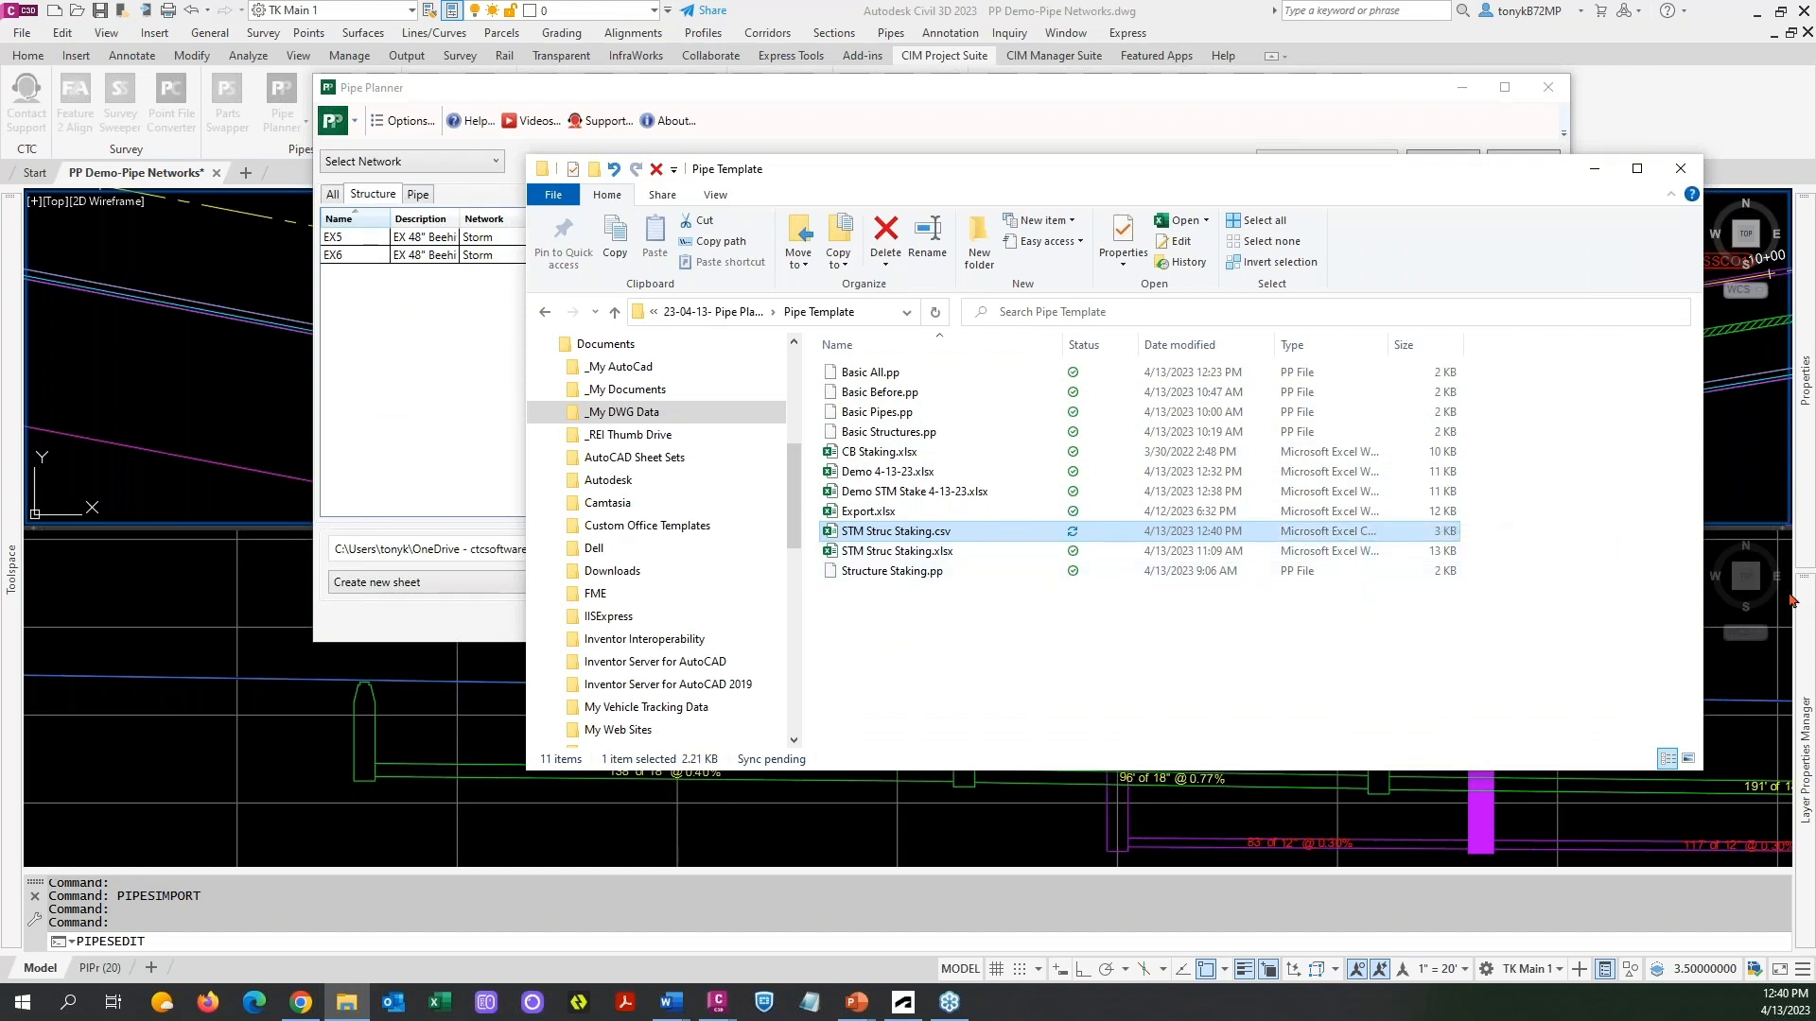
Return to Pipe Planner in Civil 3D and accept the structure staking table to close the dialog.
{"action": "left_click", "coordinate": [1595, 168]}
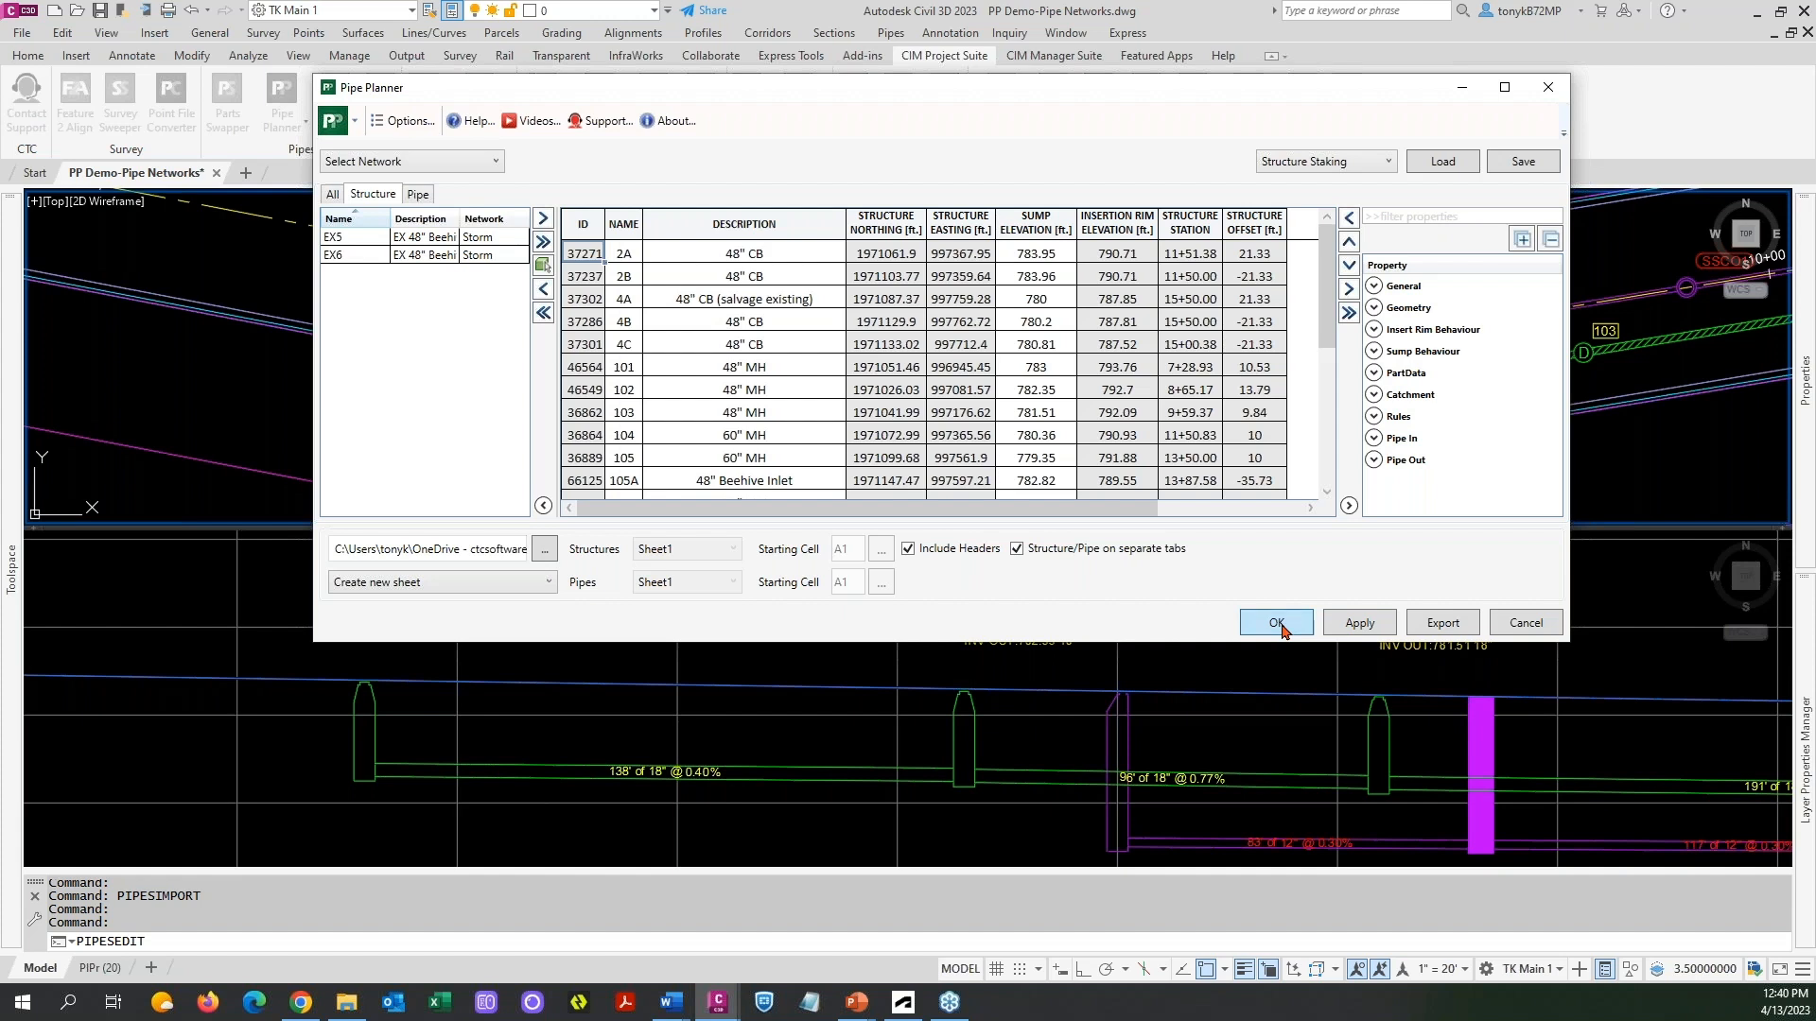
{"action": "left_click", "coordinate": [1278, 626]}
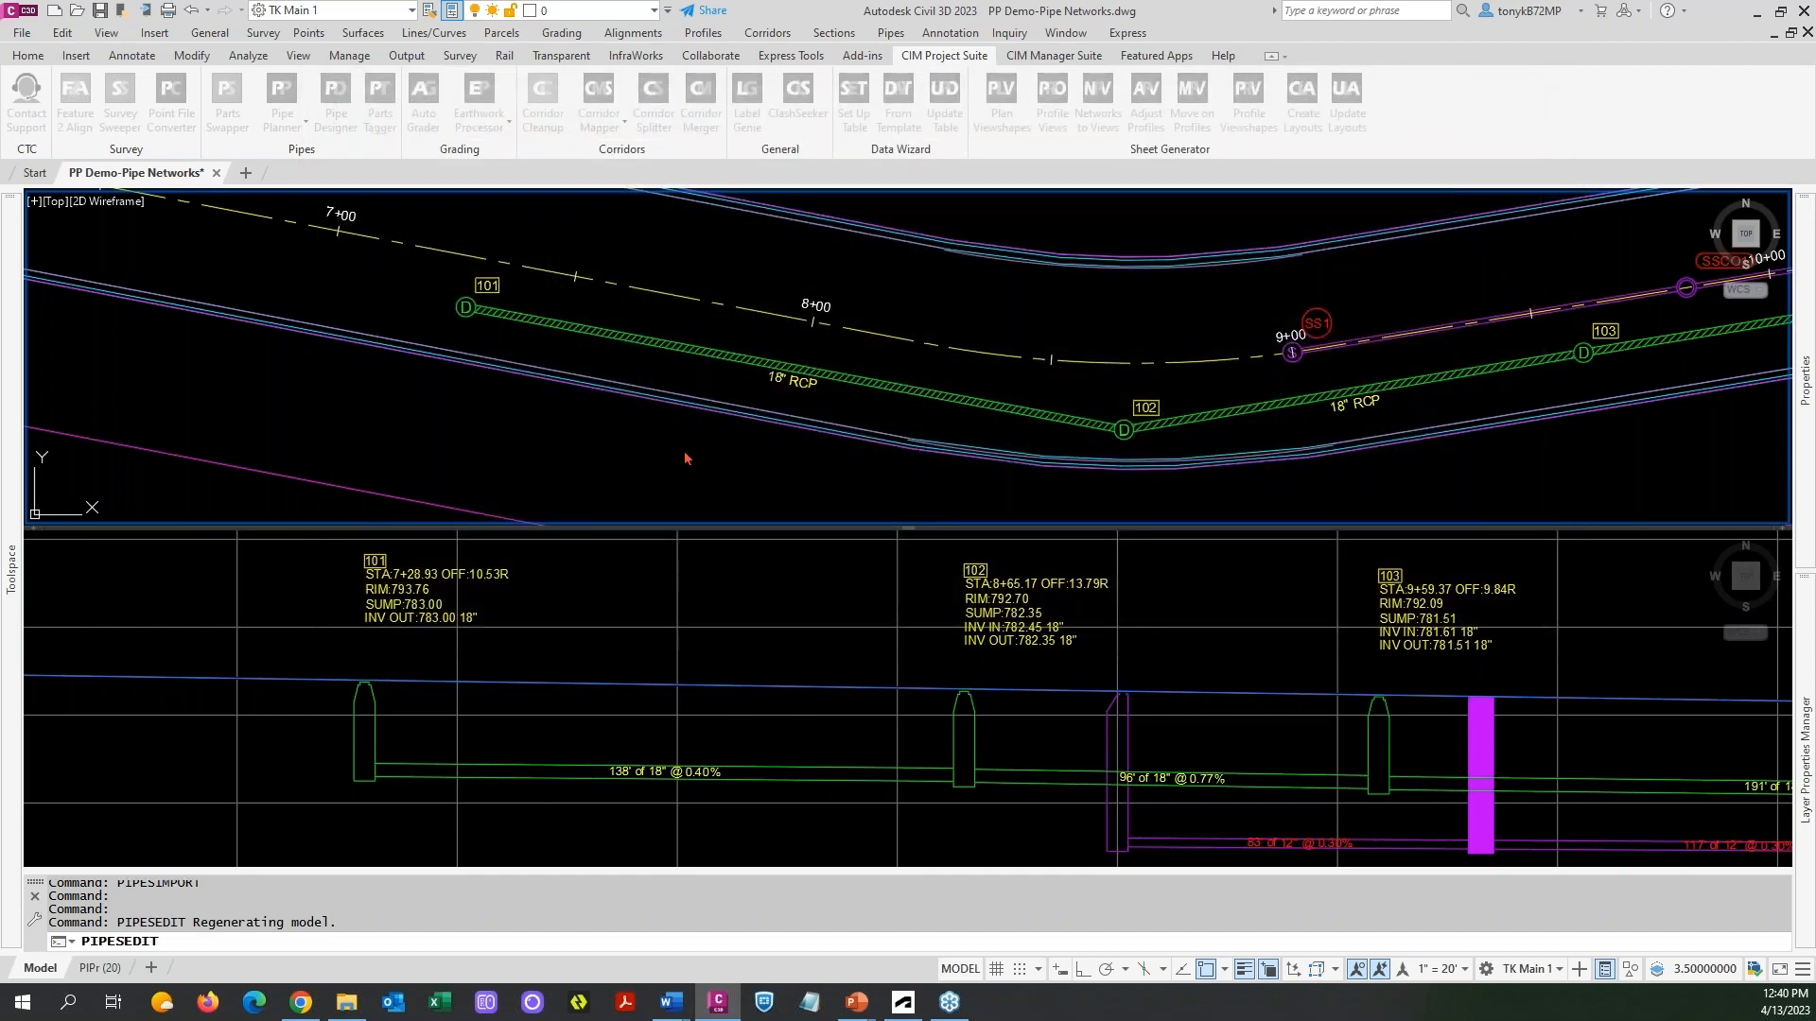
{"action": "left_click", "coordinate": [444, 395]}
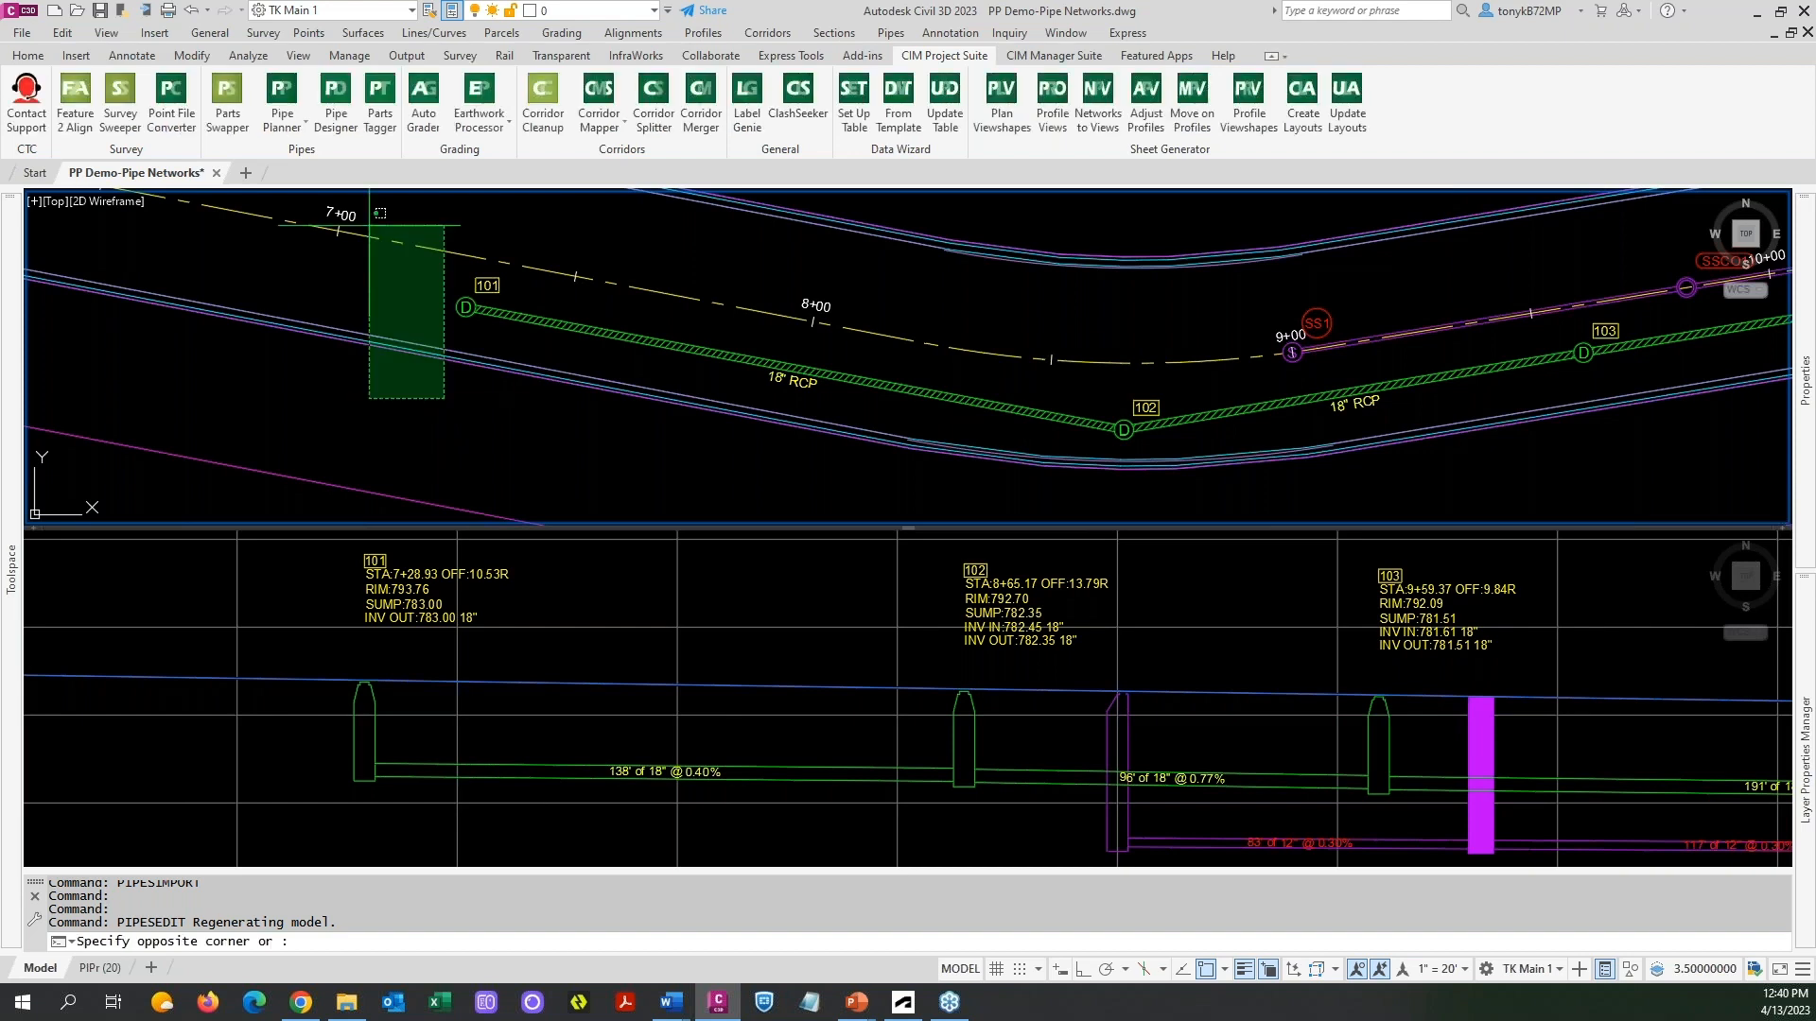
{"action": "left_click", "coordinate": [374, 414]}
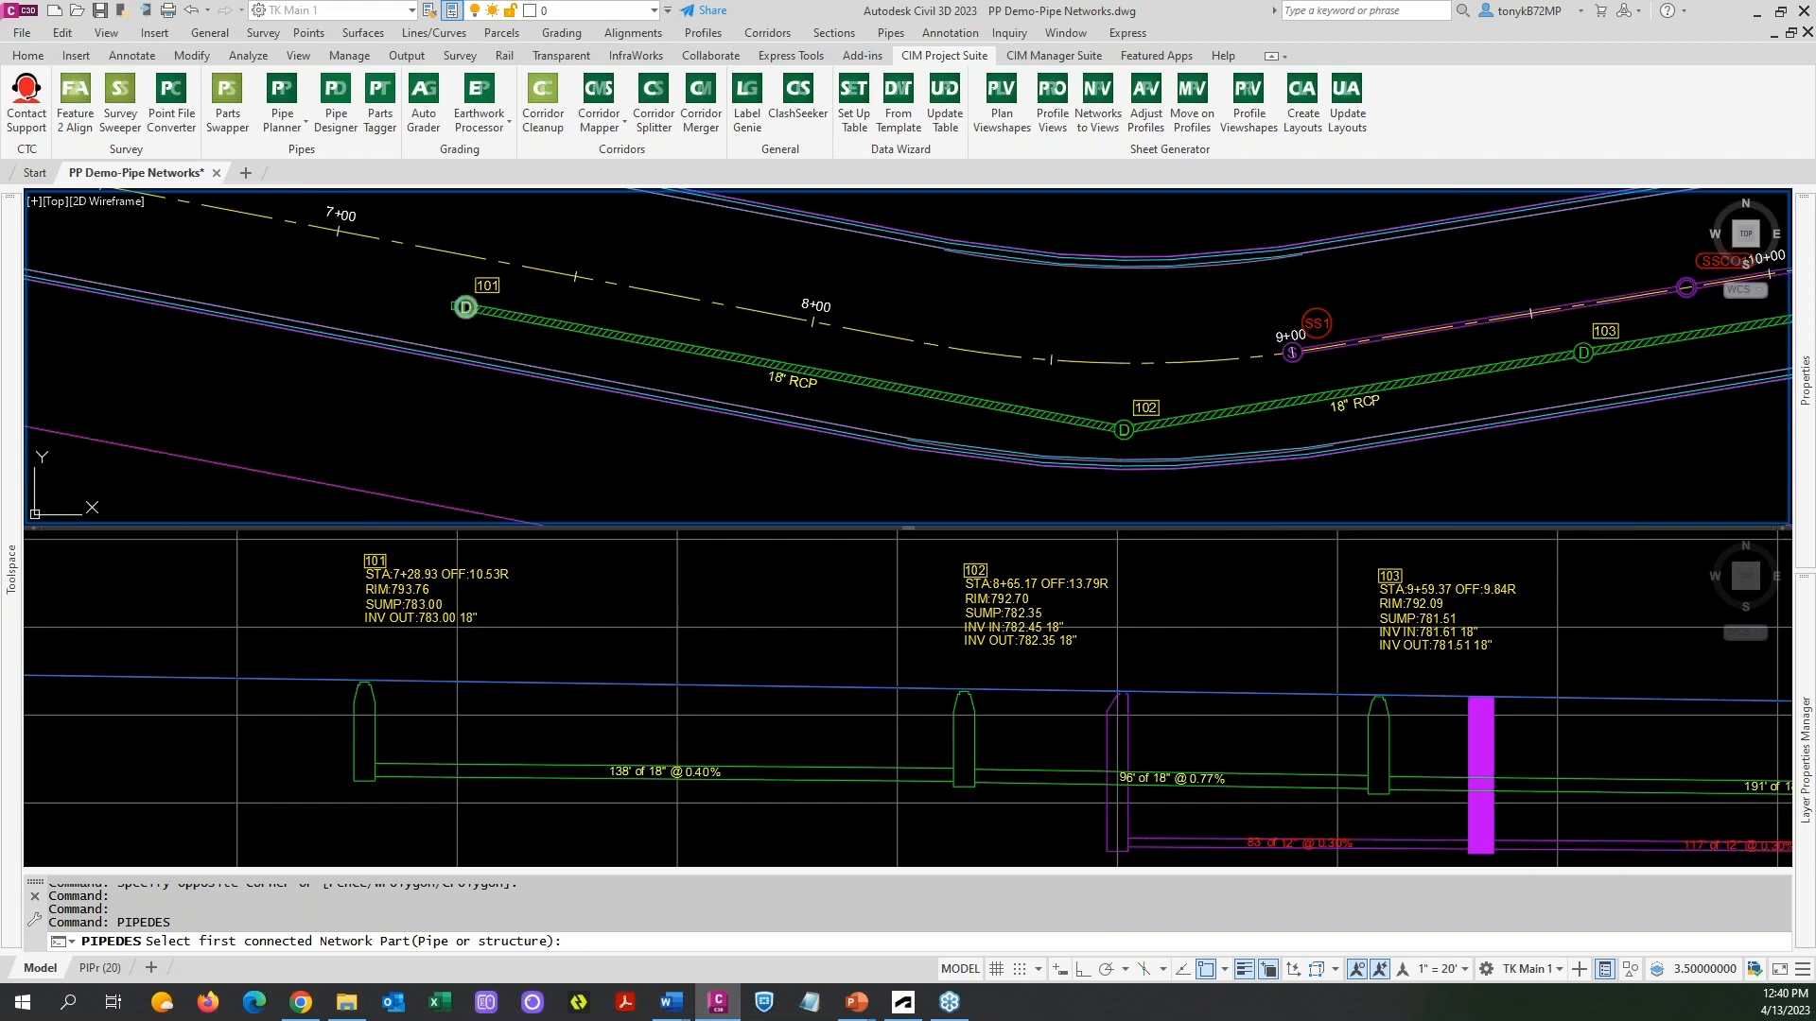
Load the storm run from structure 101 to 103 into Pipe Designer, review its inverts and slopes, and cancel.
{"action": "left_click", "coordinate": [355, 700]}
{"action": "left_click", "coordinate": [359, 705]}
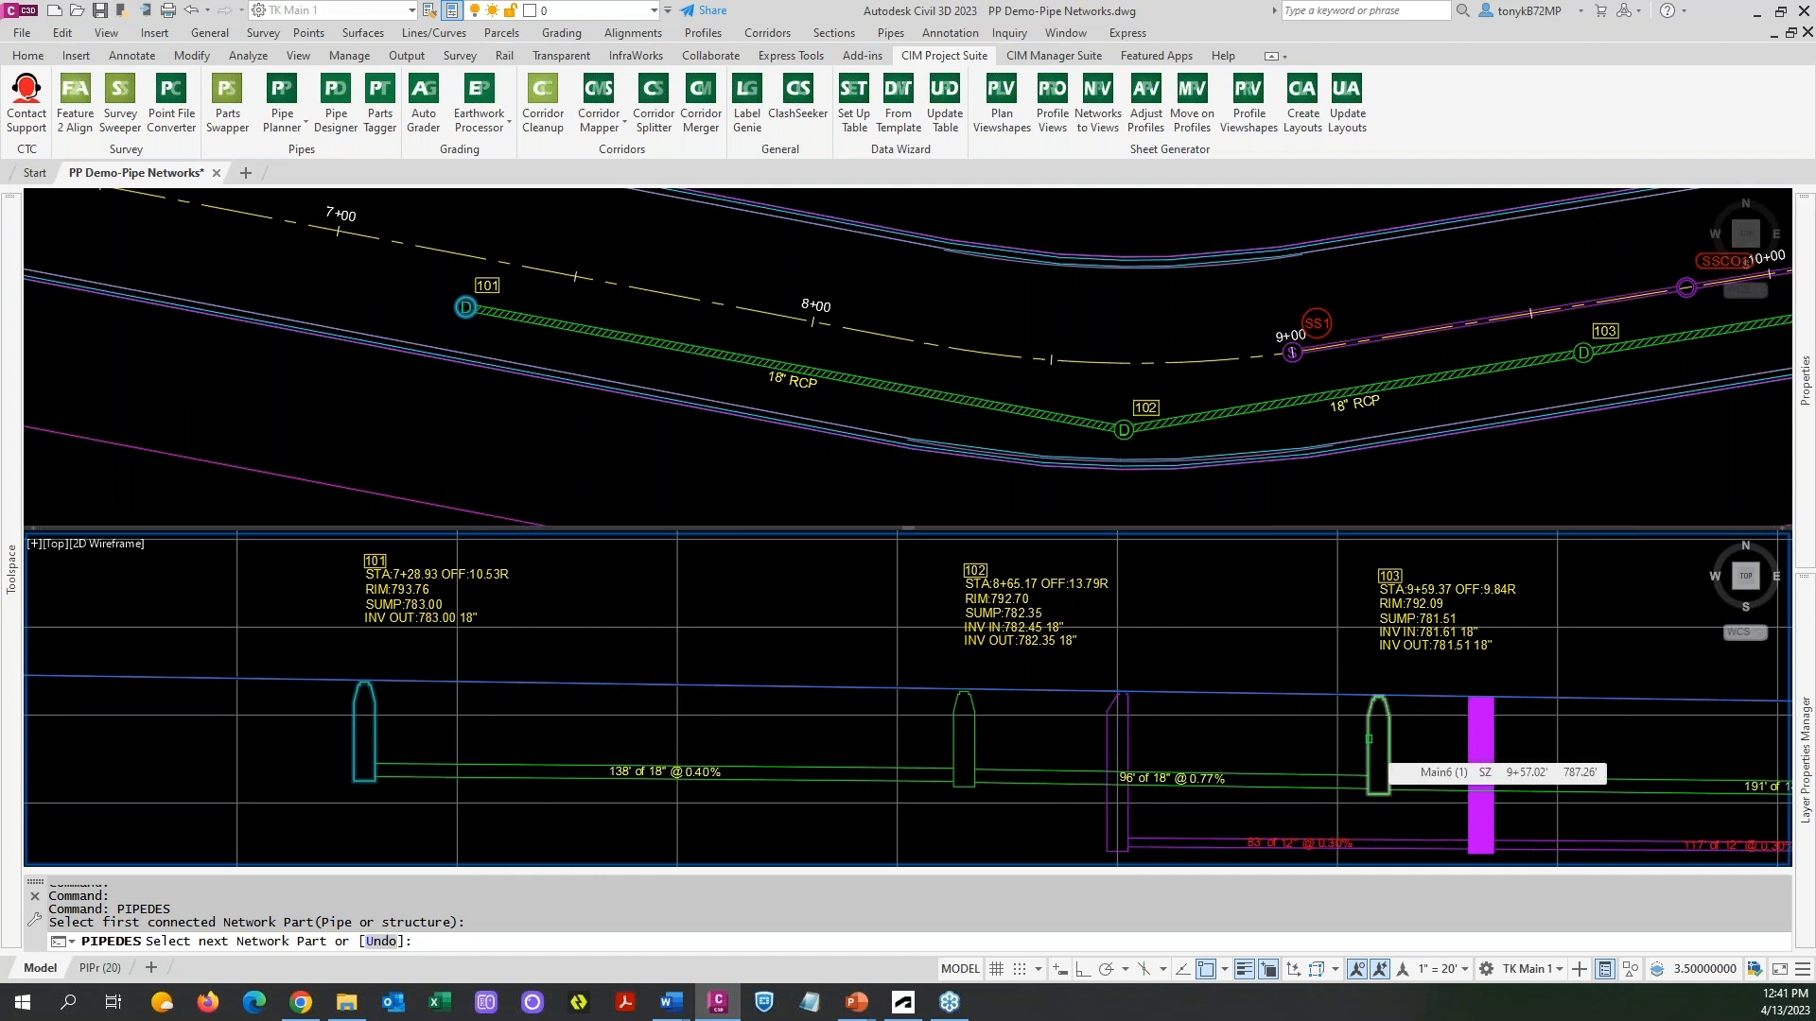
{"action": "left_click", "coordinate": [1369, 738]}
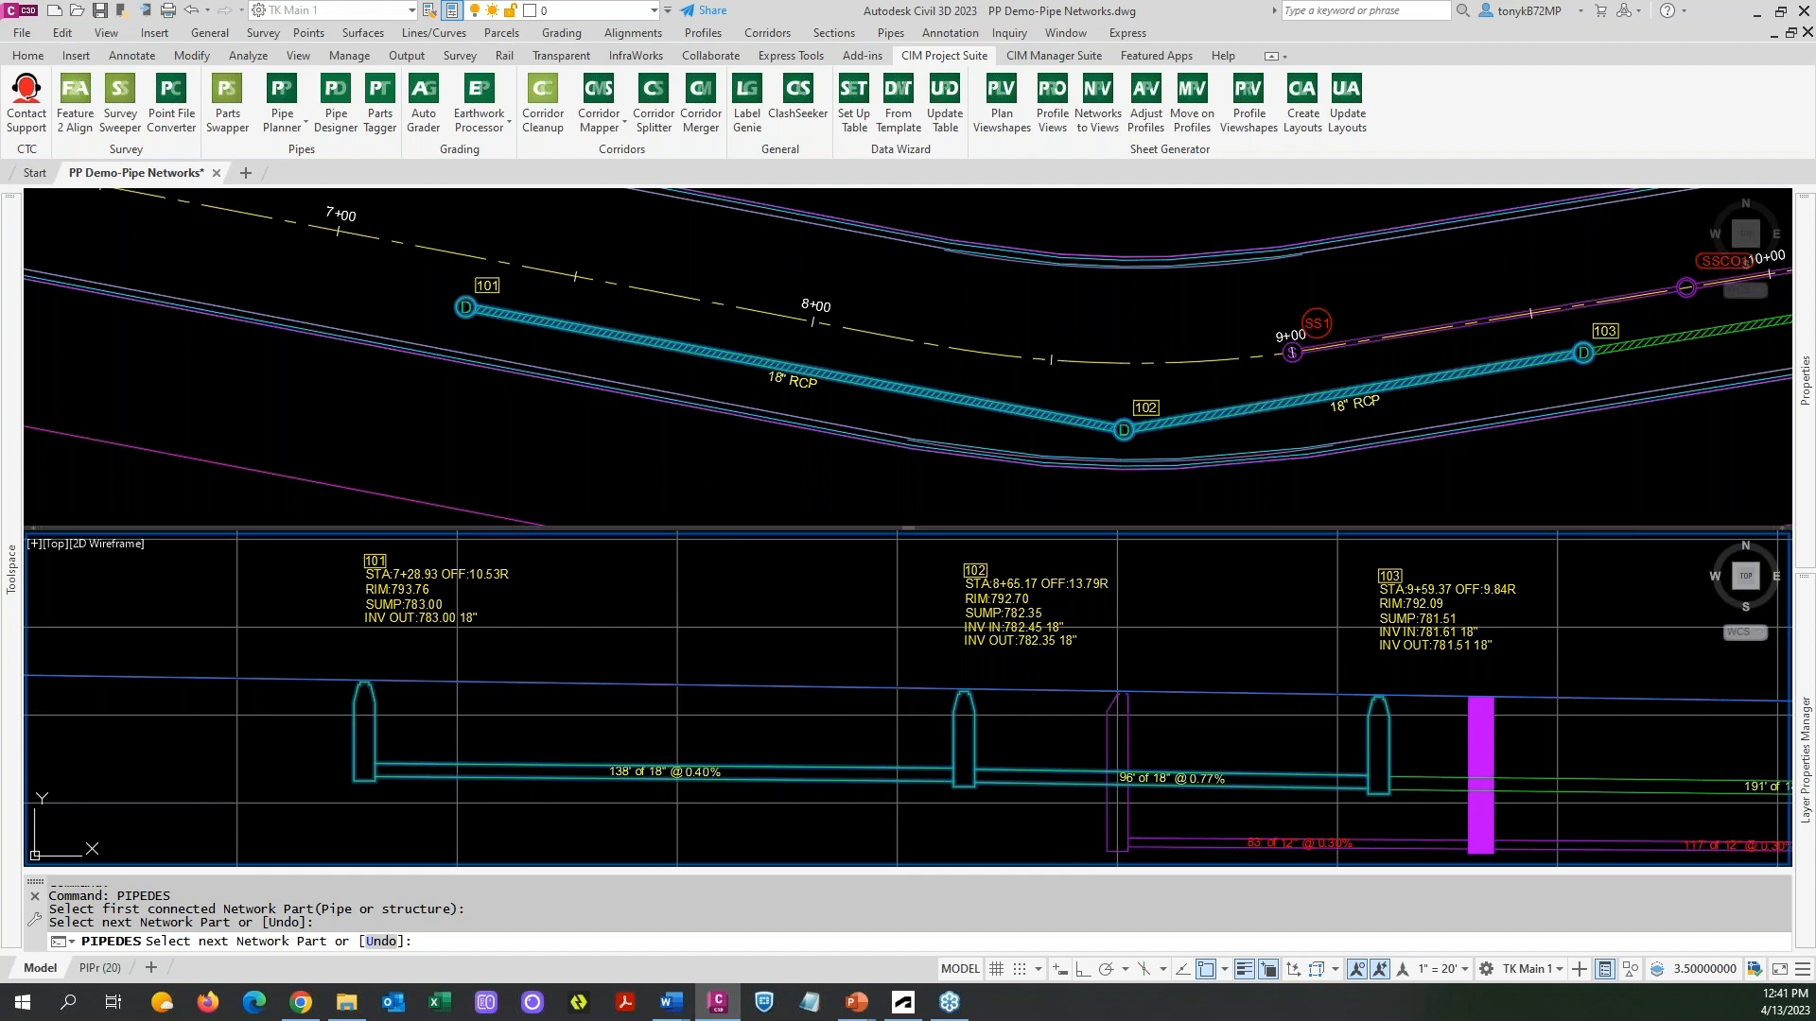
{"action": "key", "text": "Return"}
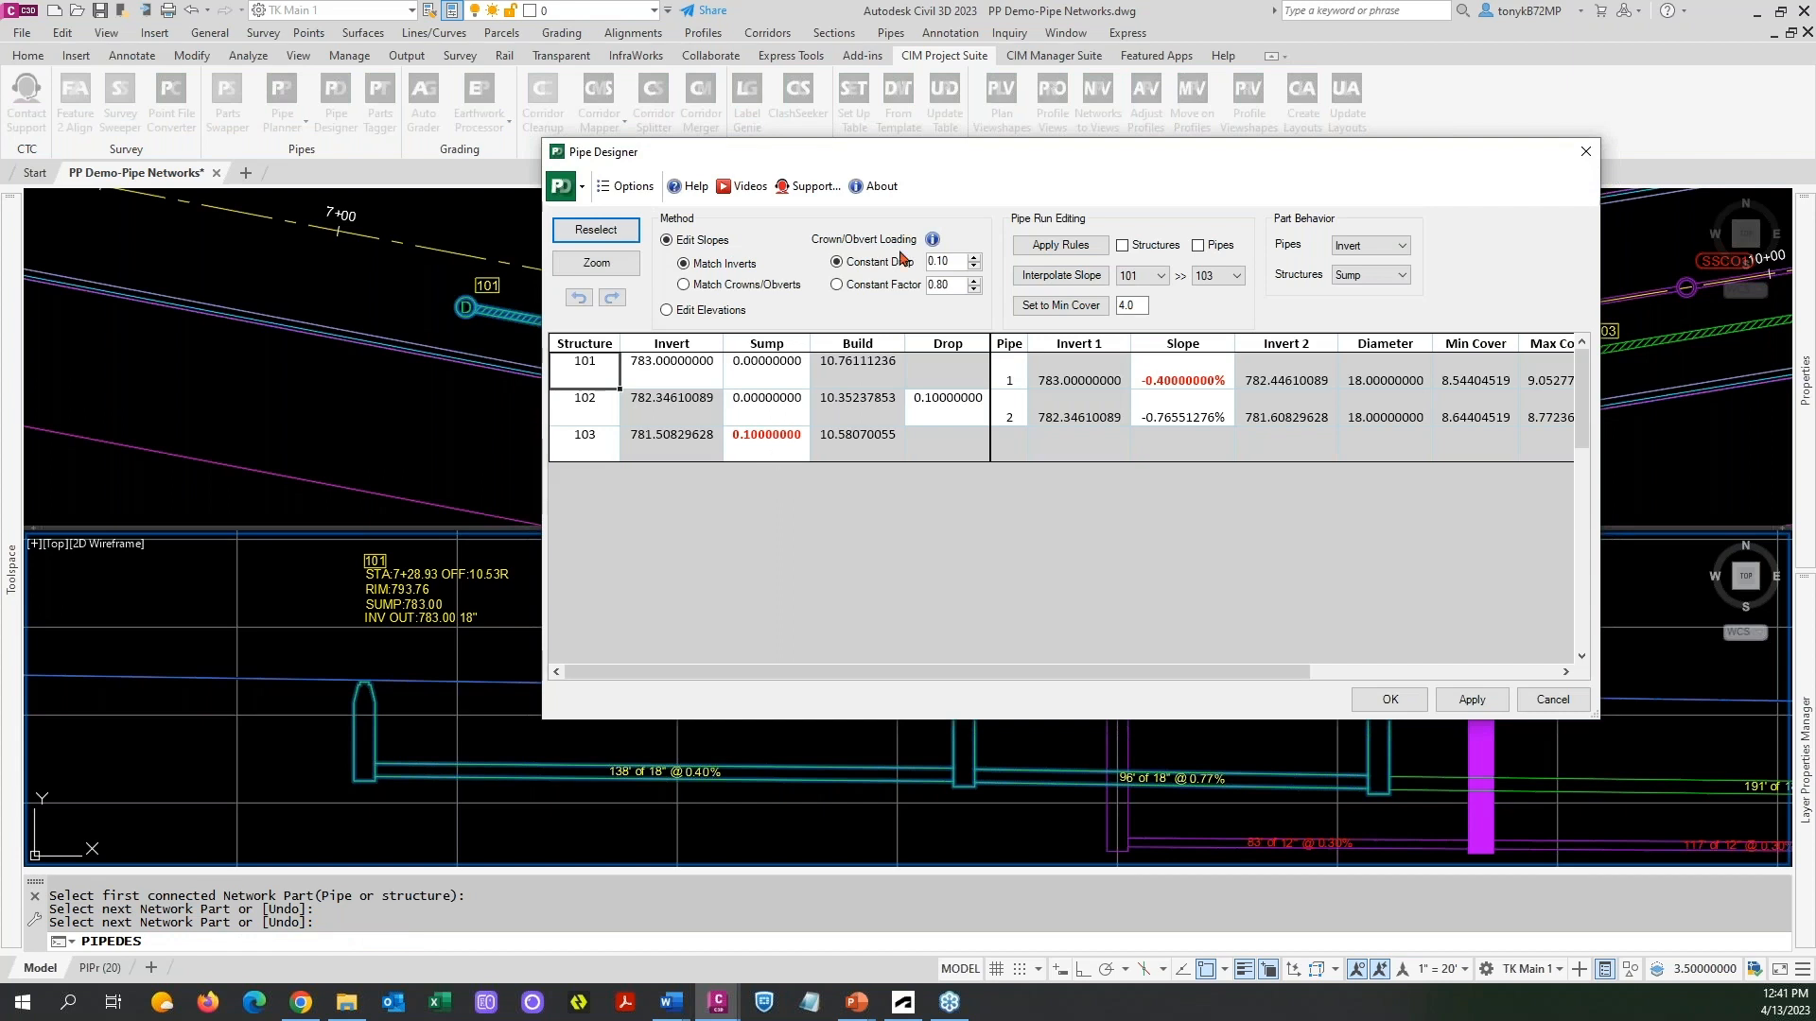
{"action": "left_click_drag", "start_coordinate": [913, 161], "coordinate": [893, 164]}
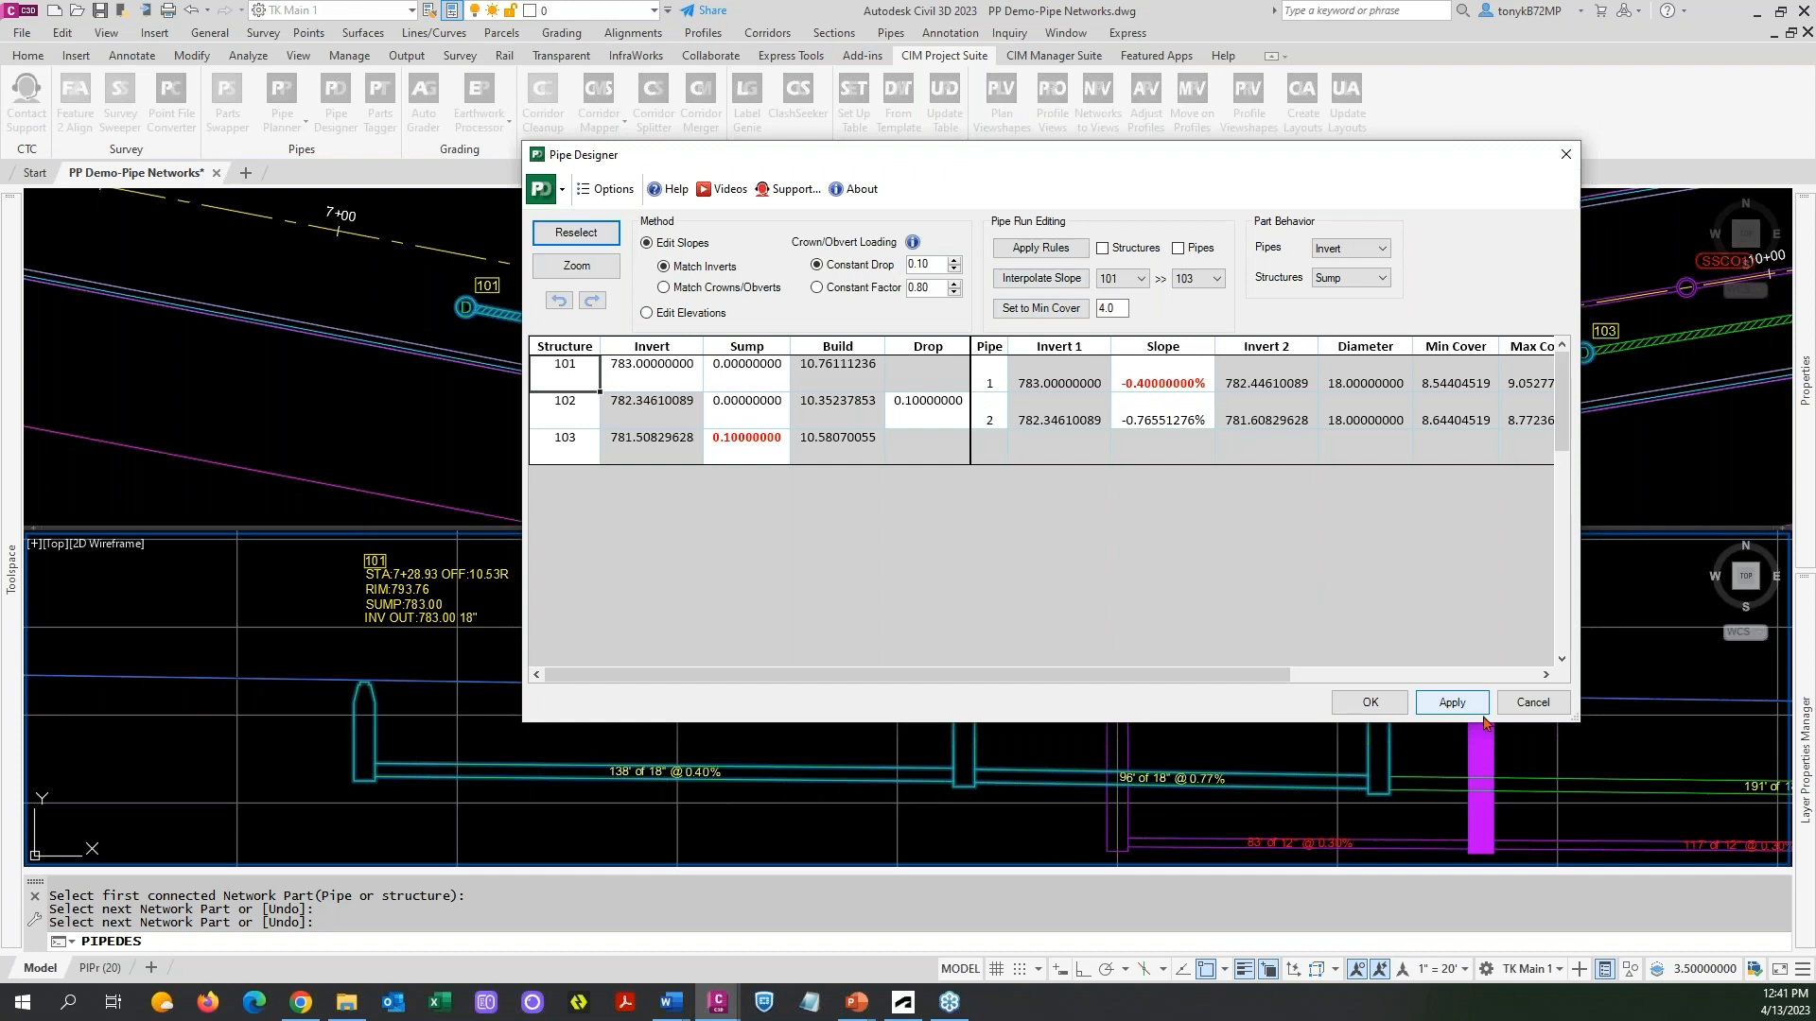
{"action": "left_click", "coordinate": [1531, 704]}
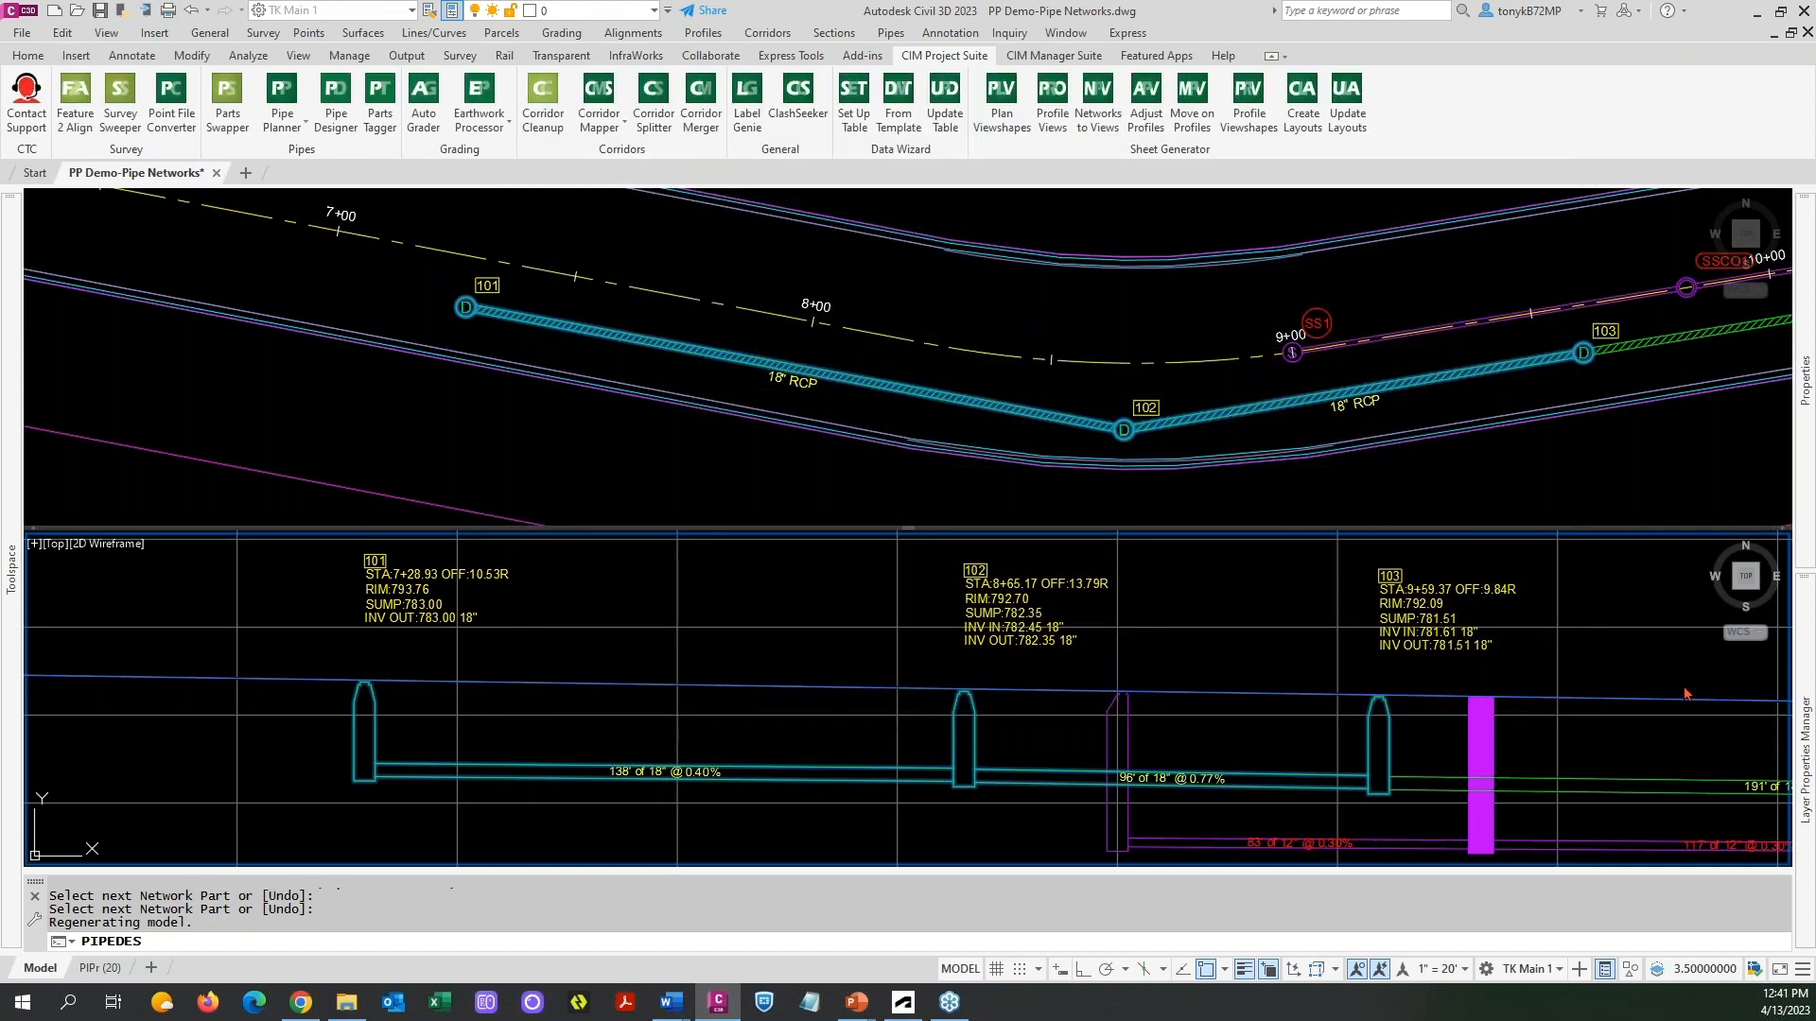